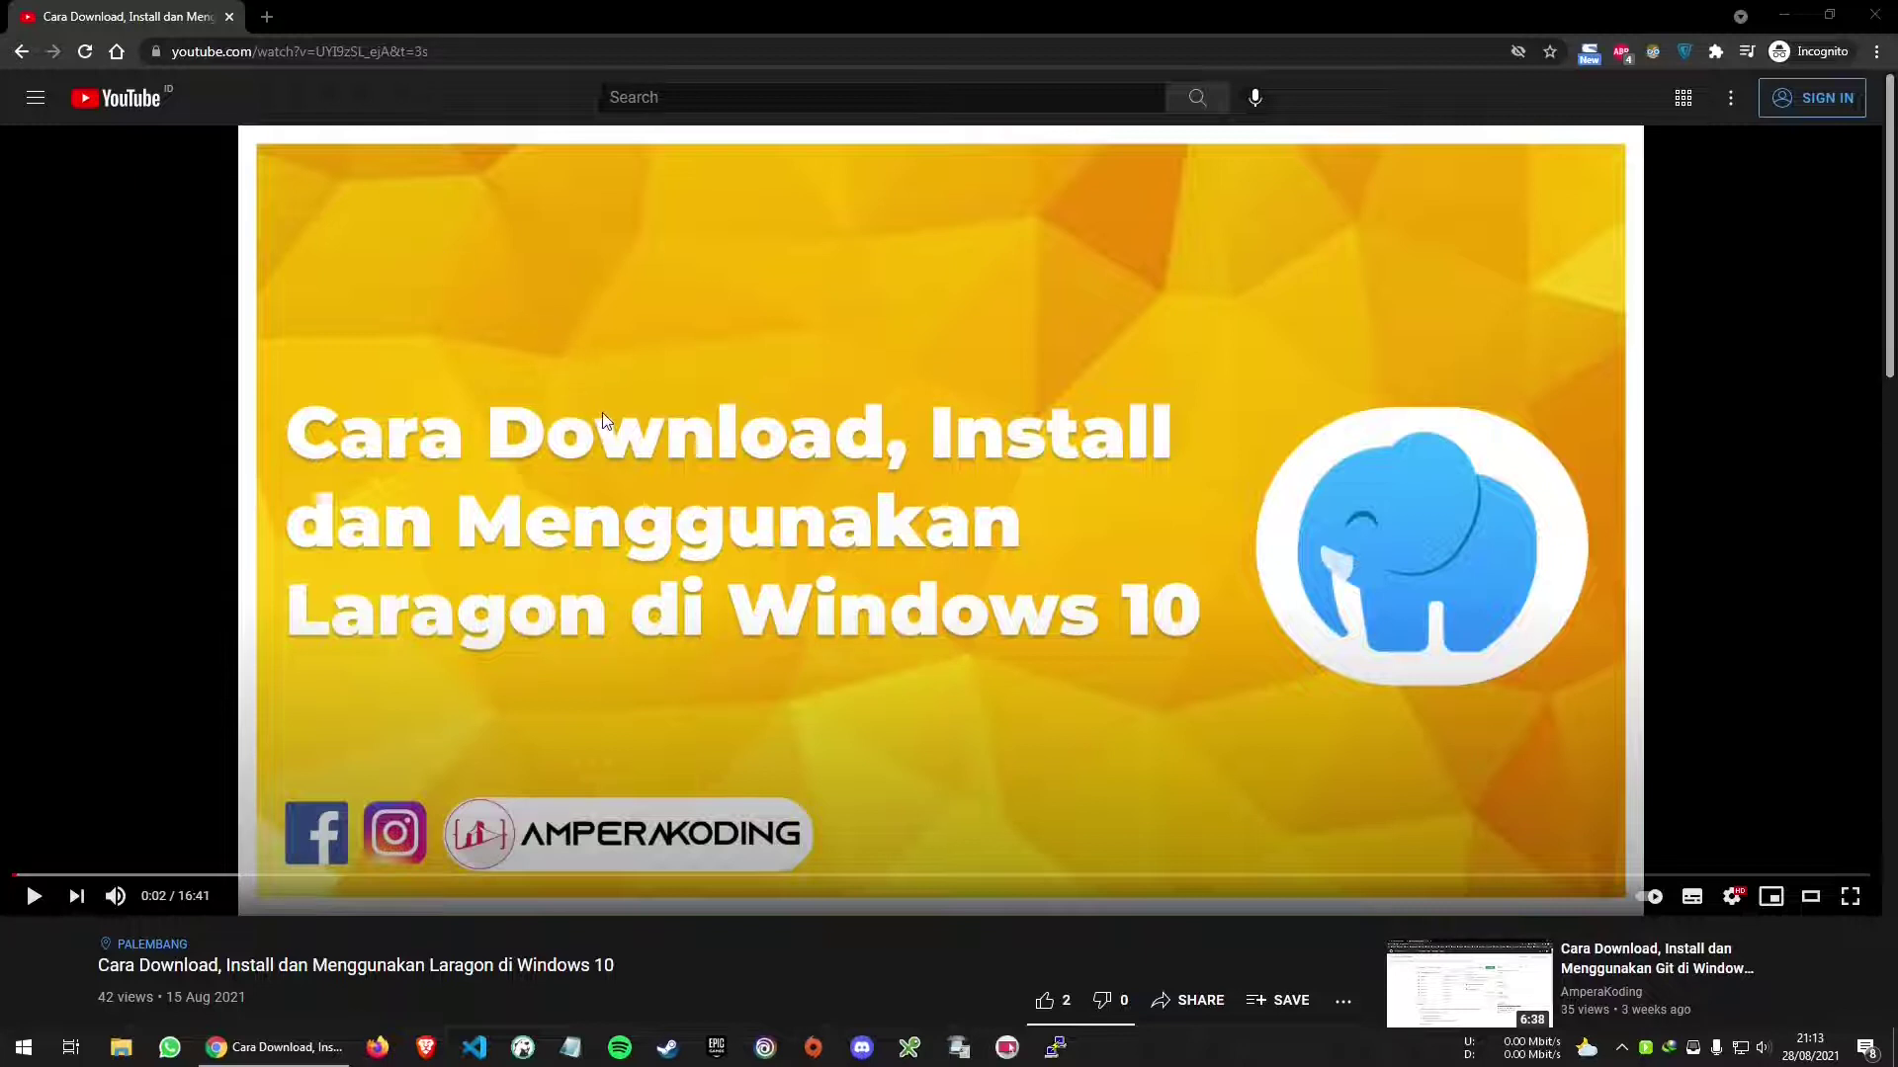
# Scroll through the video page, briefly highlighting and deselecting its title
pyautogui.scroll(-2, 283, 682)
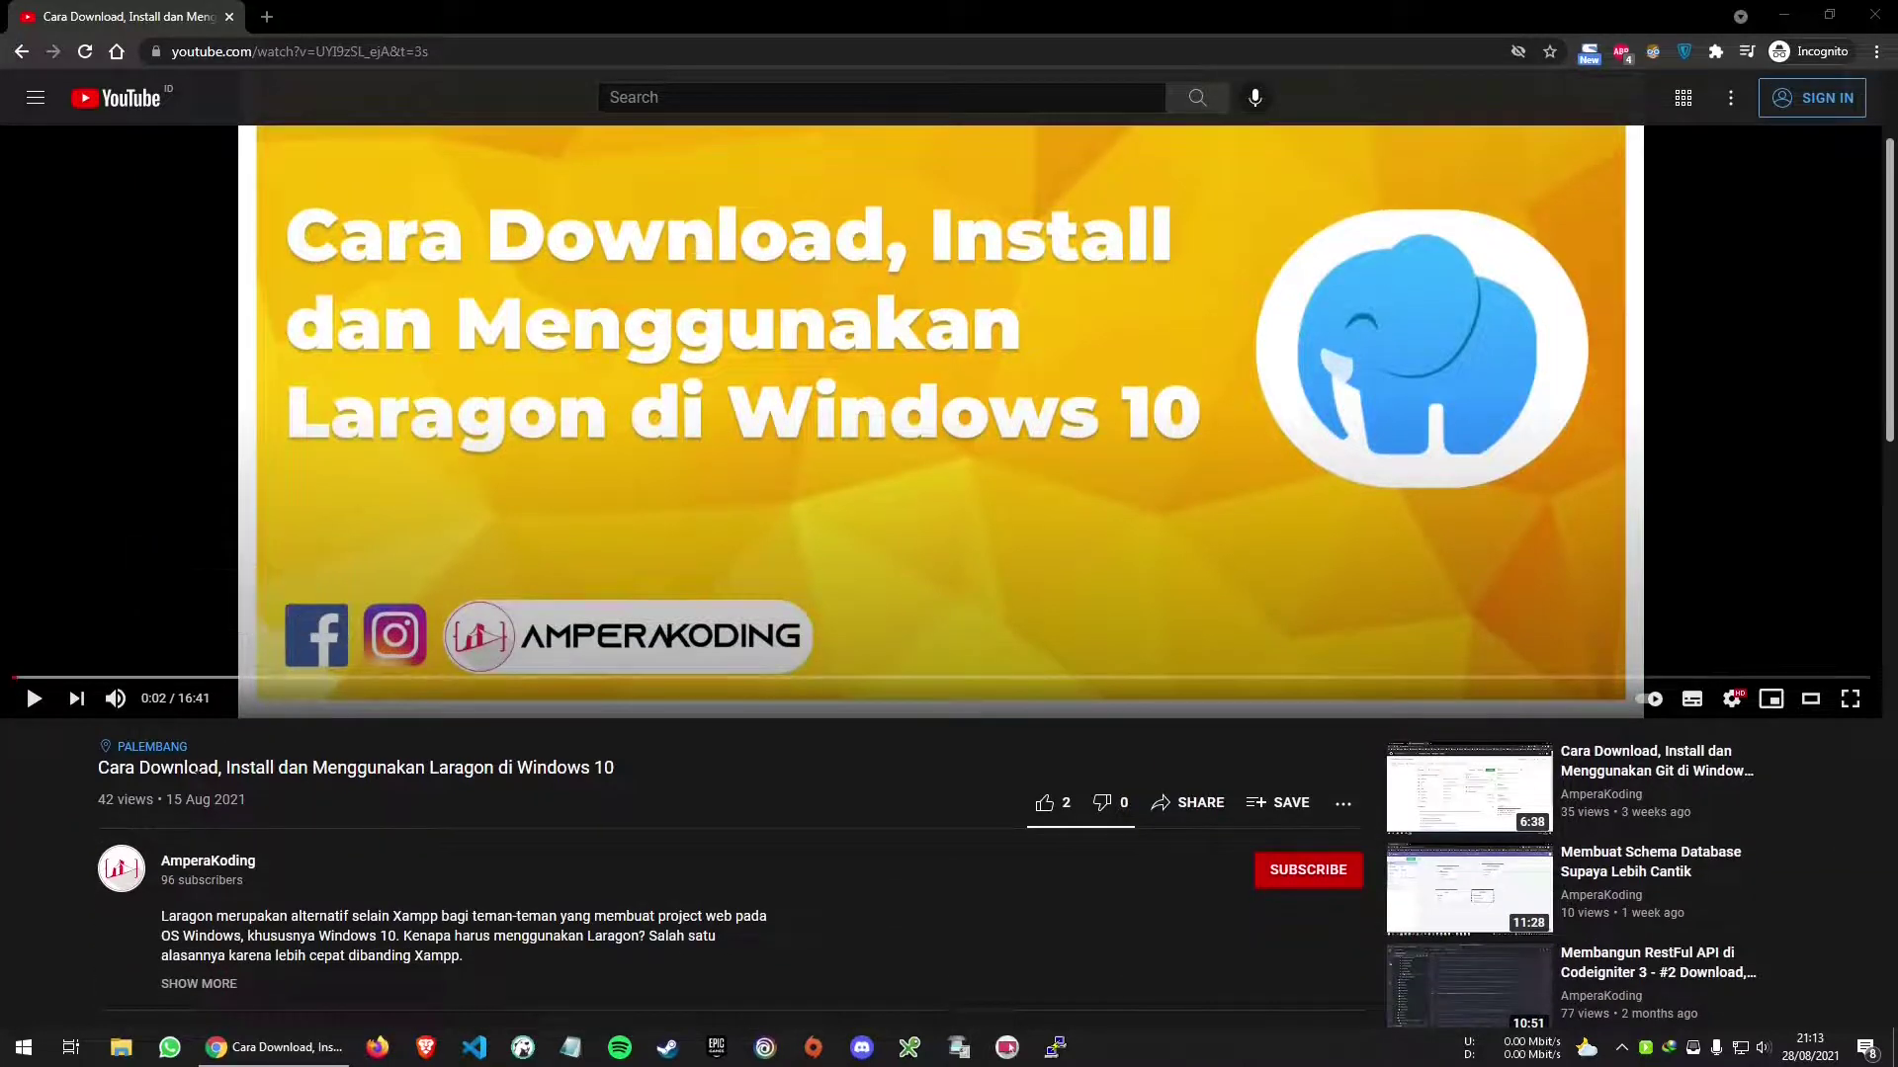
pyautogui.tripleClick(197, 768)
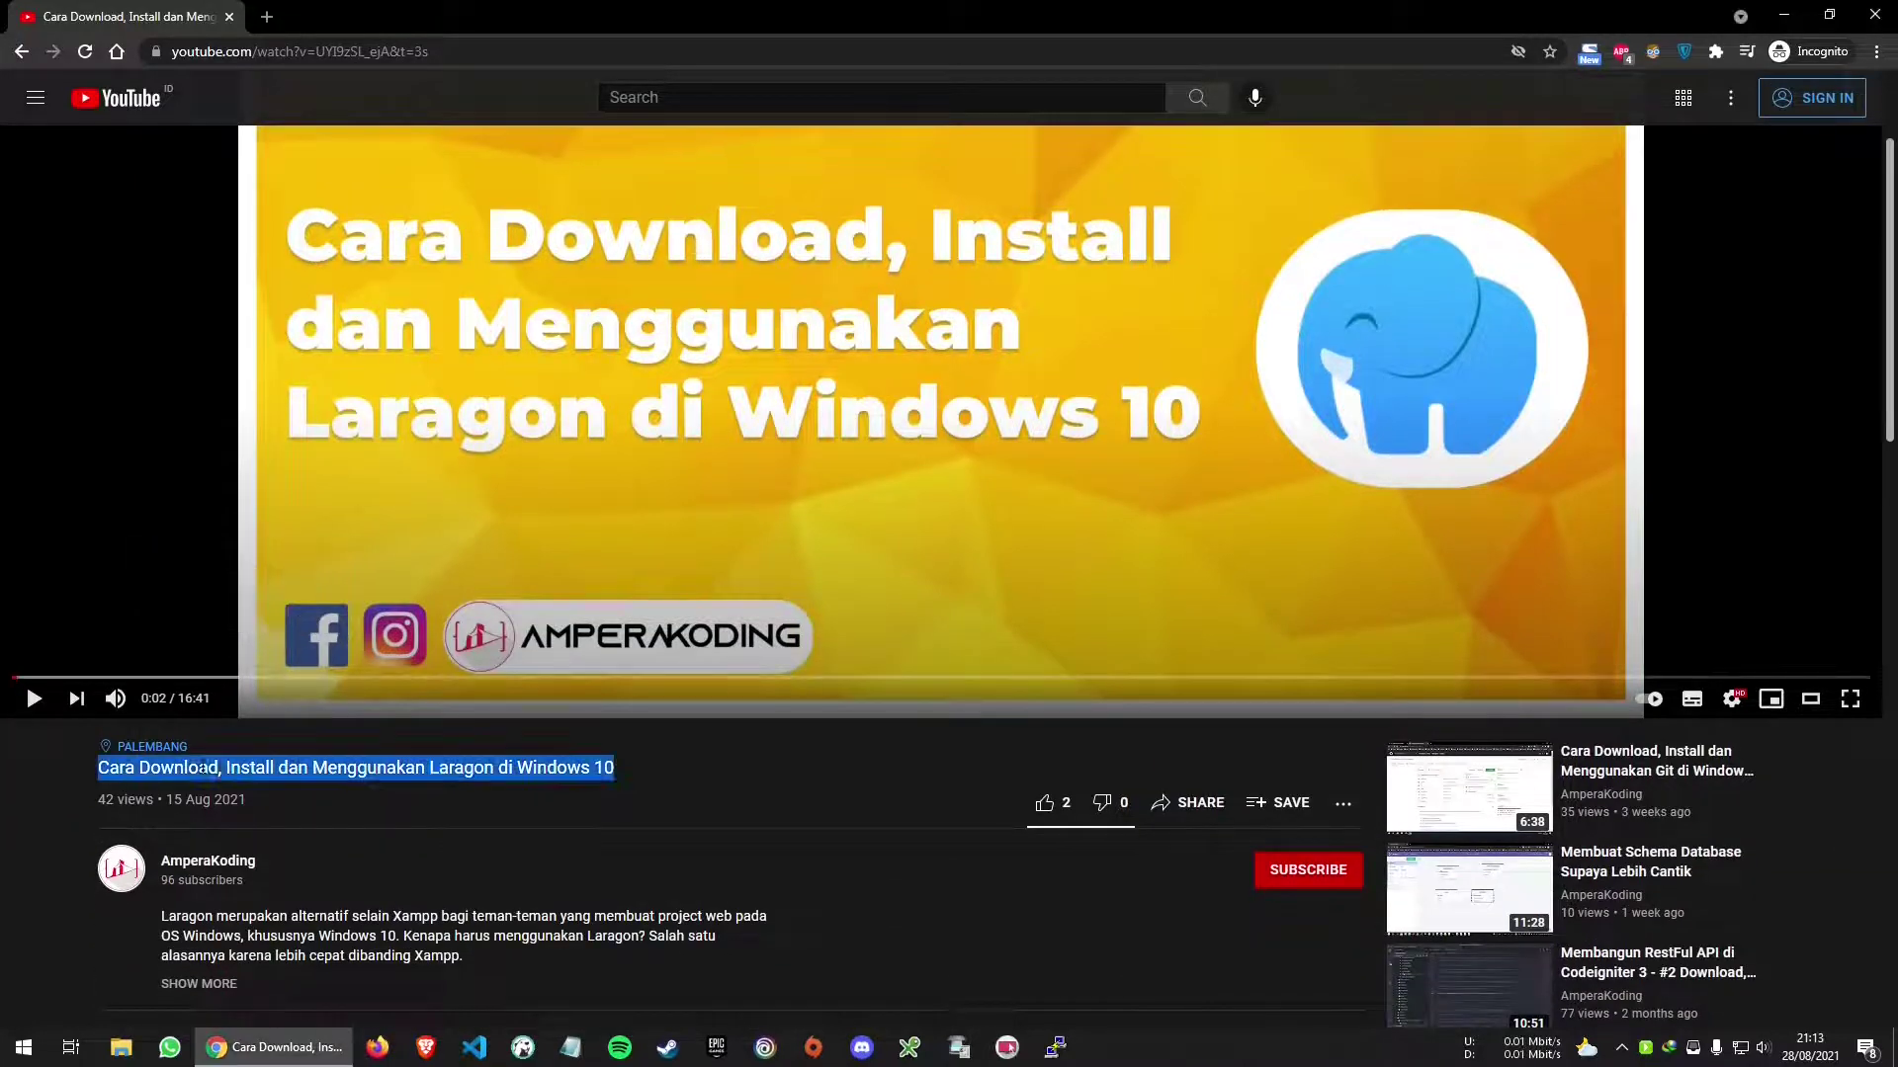
pyautogui.click(702, 775)
pyautogui.scroll(-1, 702, 771)
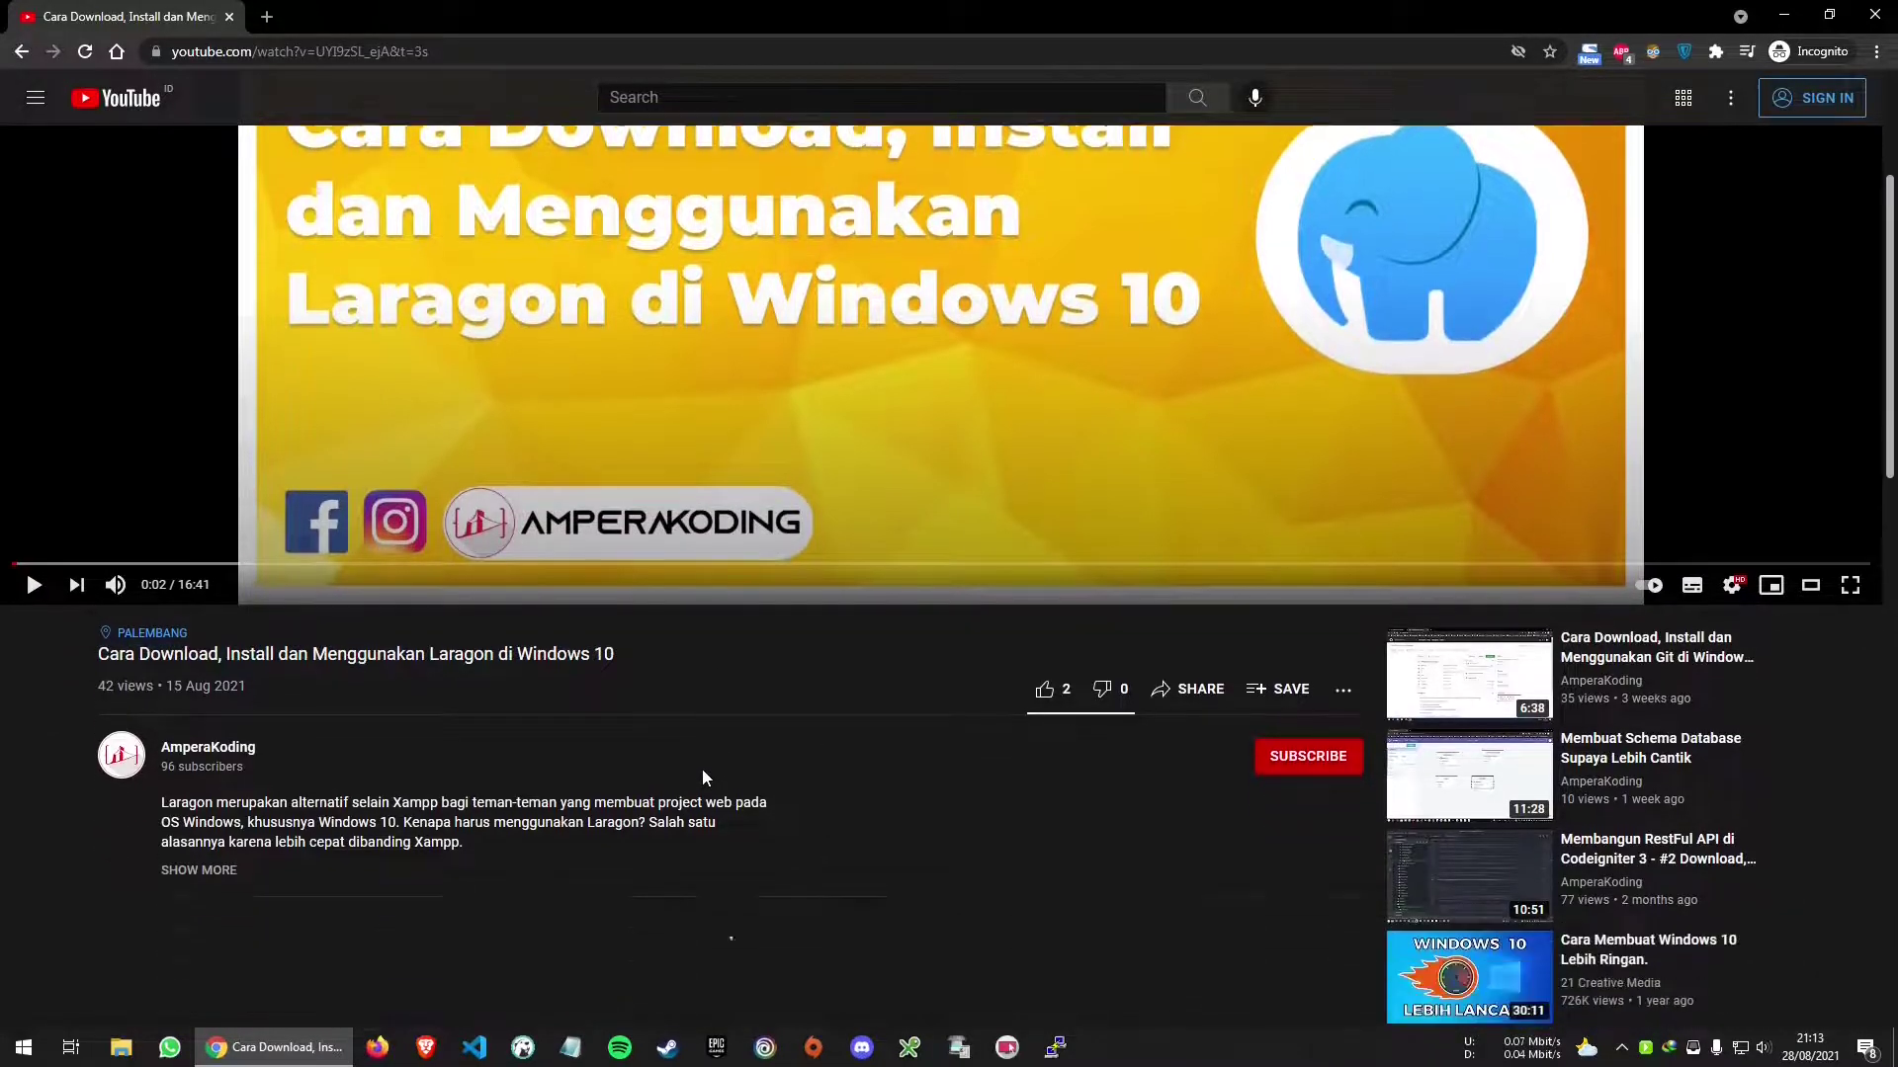
pyautogui.scroll(-1, 701, 769)
pyautogui.scroll(2, 577, 647)
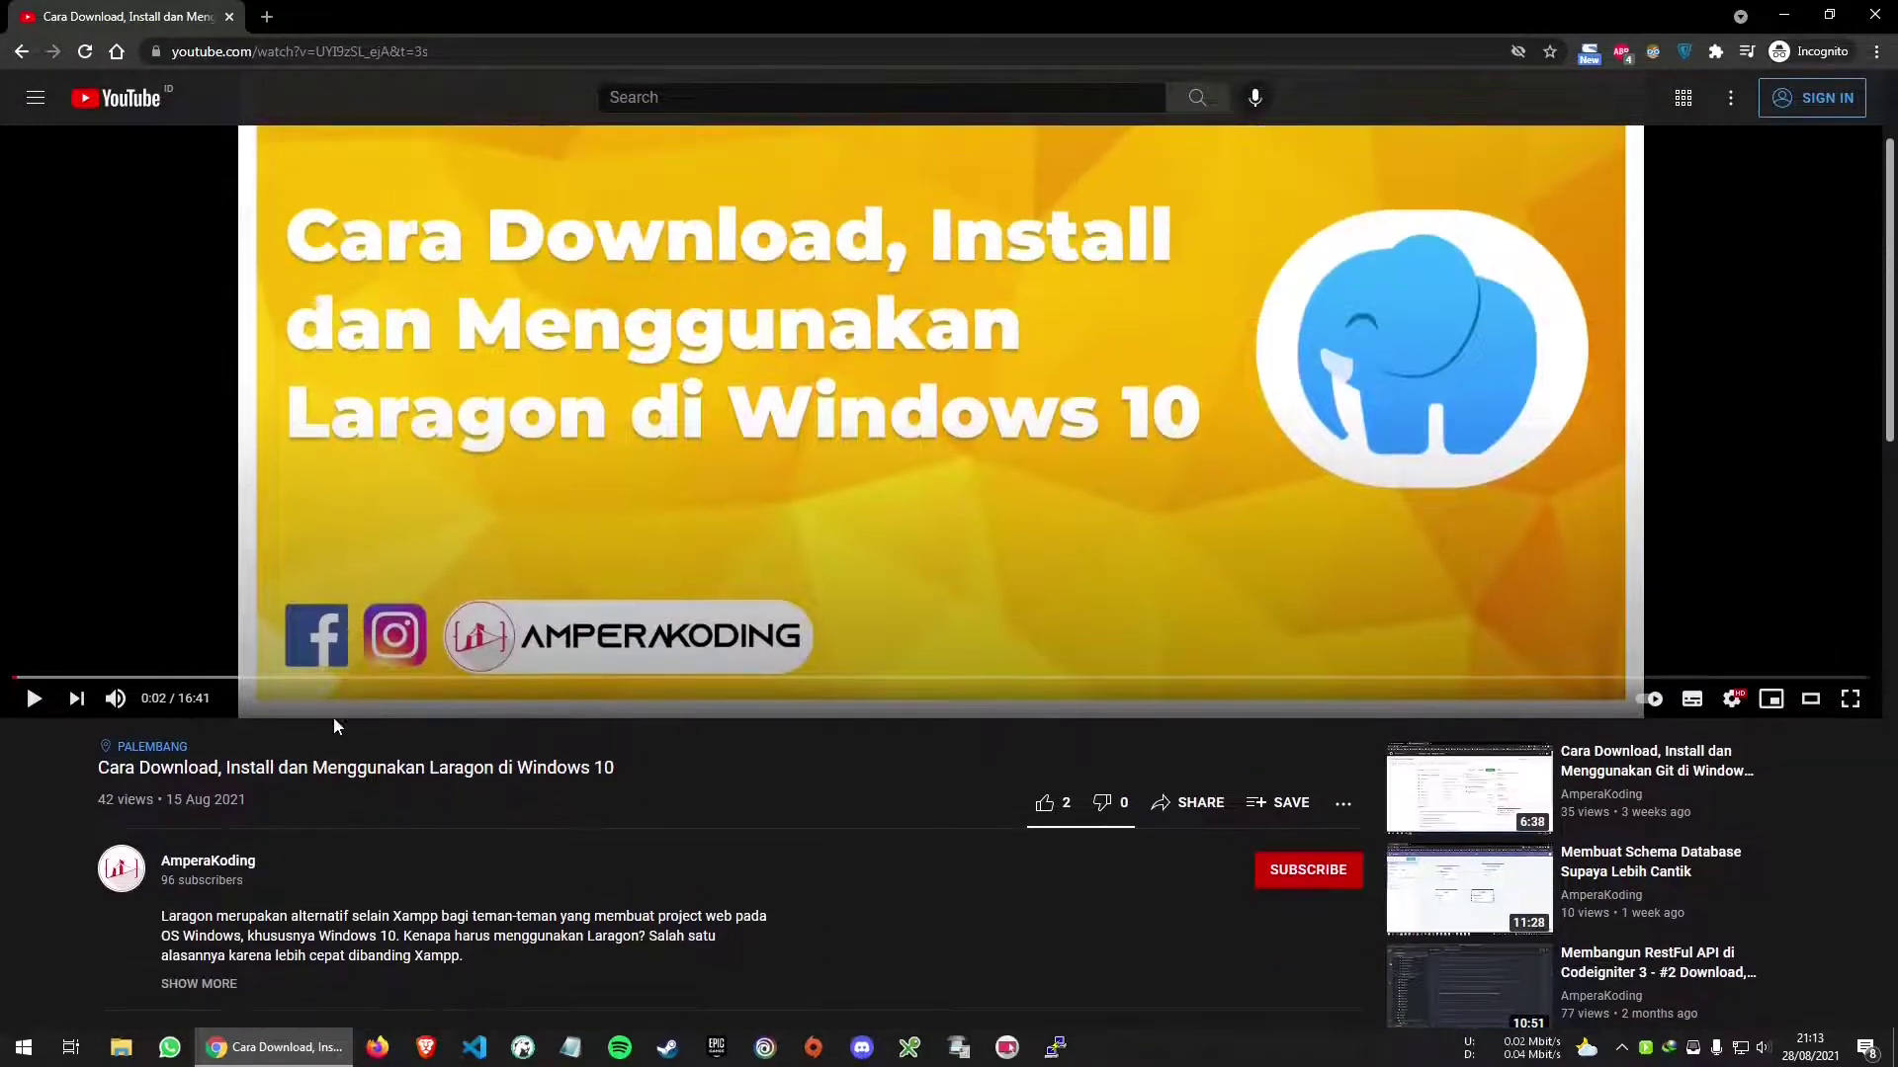
pyautogui.scroll(2, 581, 814)
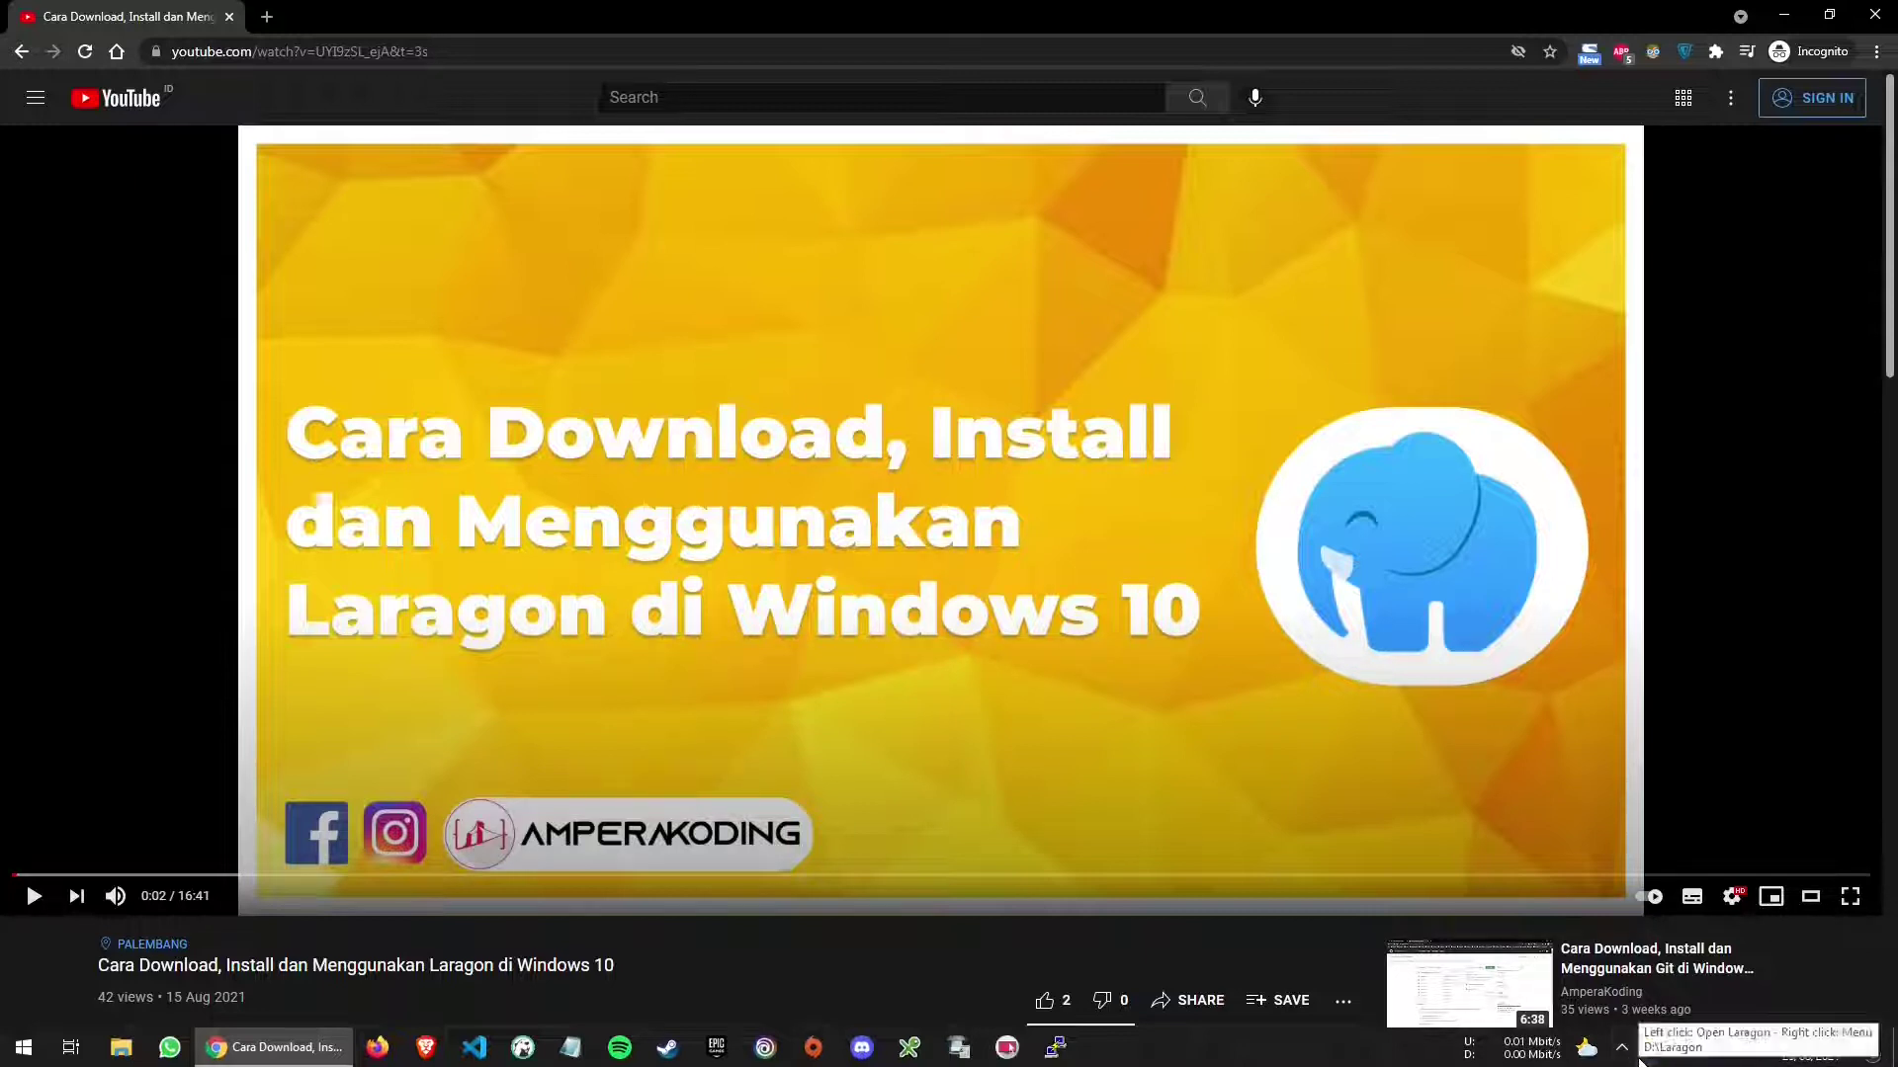
# Launch Laragon, Start All so Apache and MySQL run, and quit Mailspring
pyautogui.click(8, 1046)
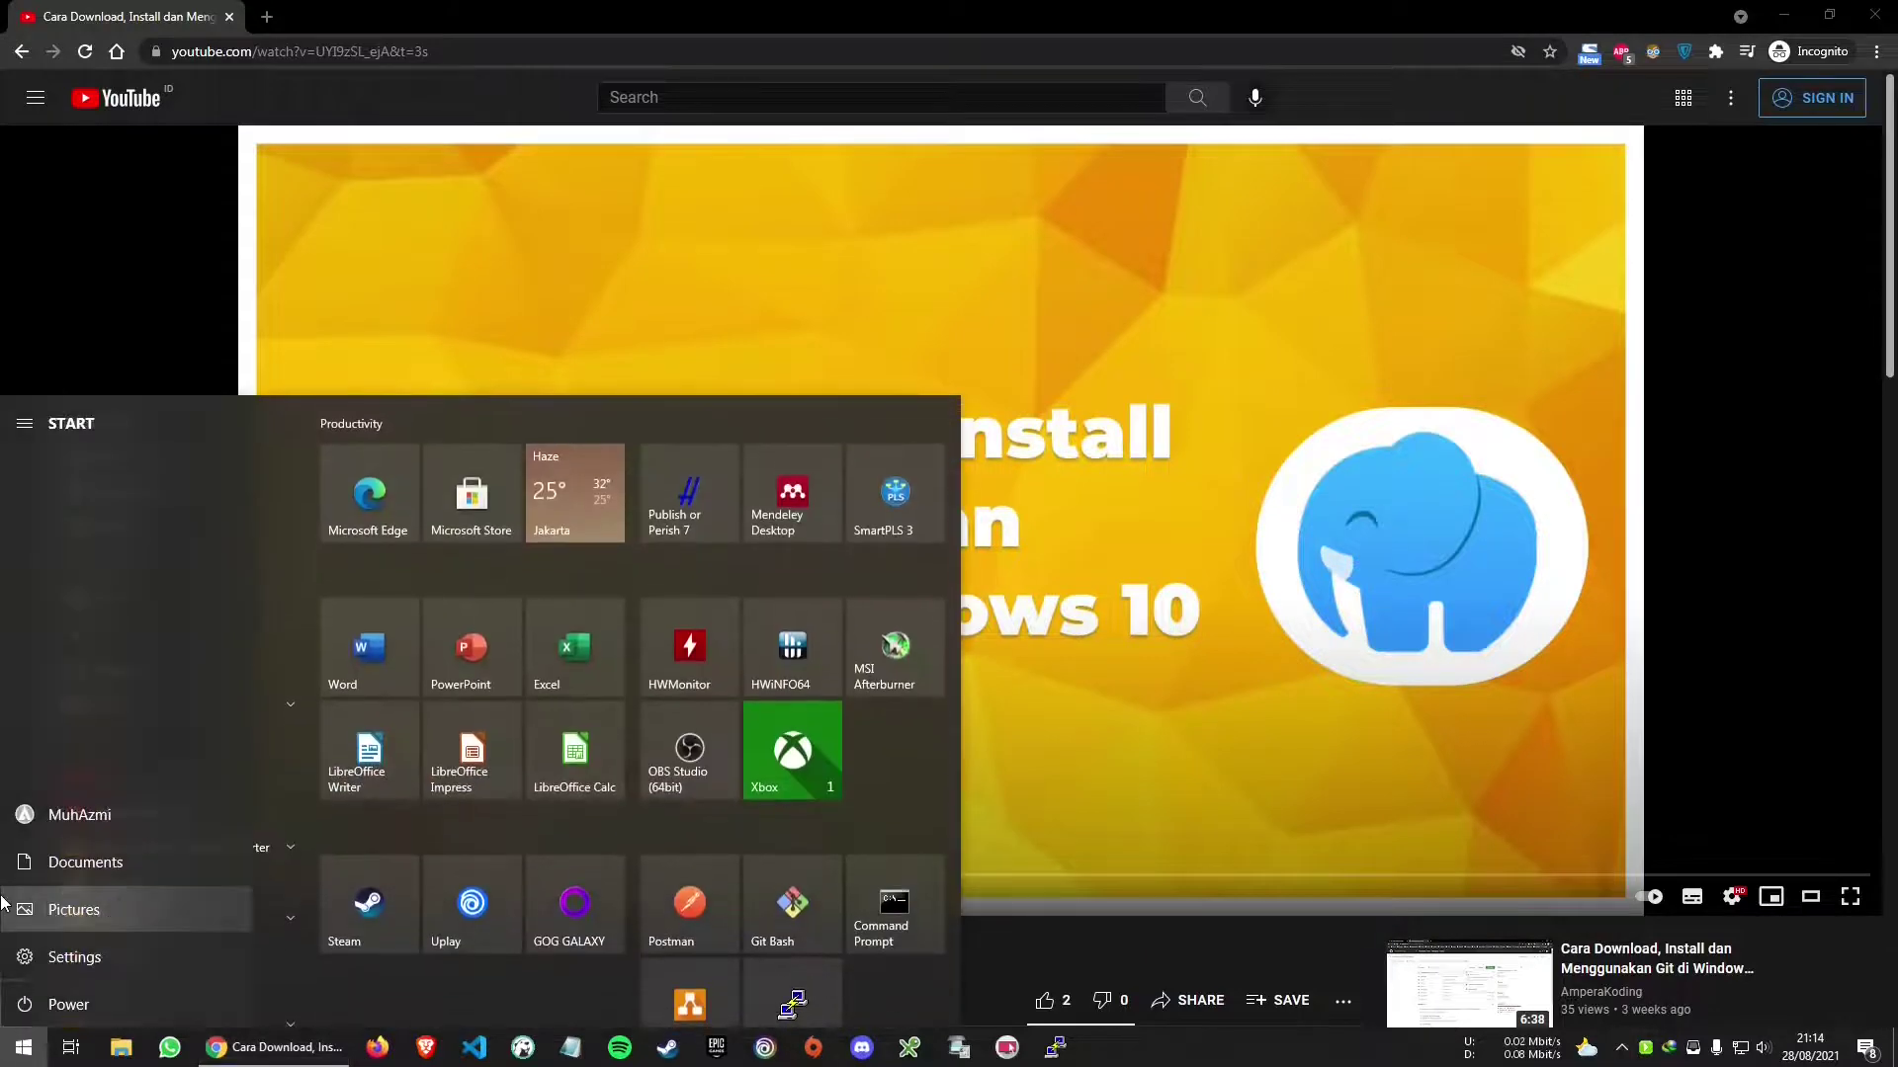
pyautogui.write('larago')
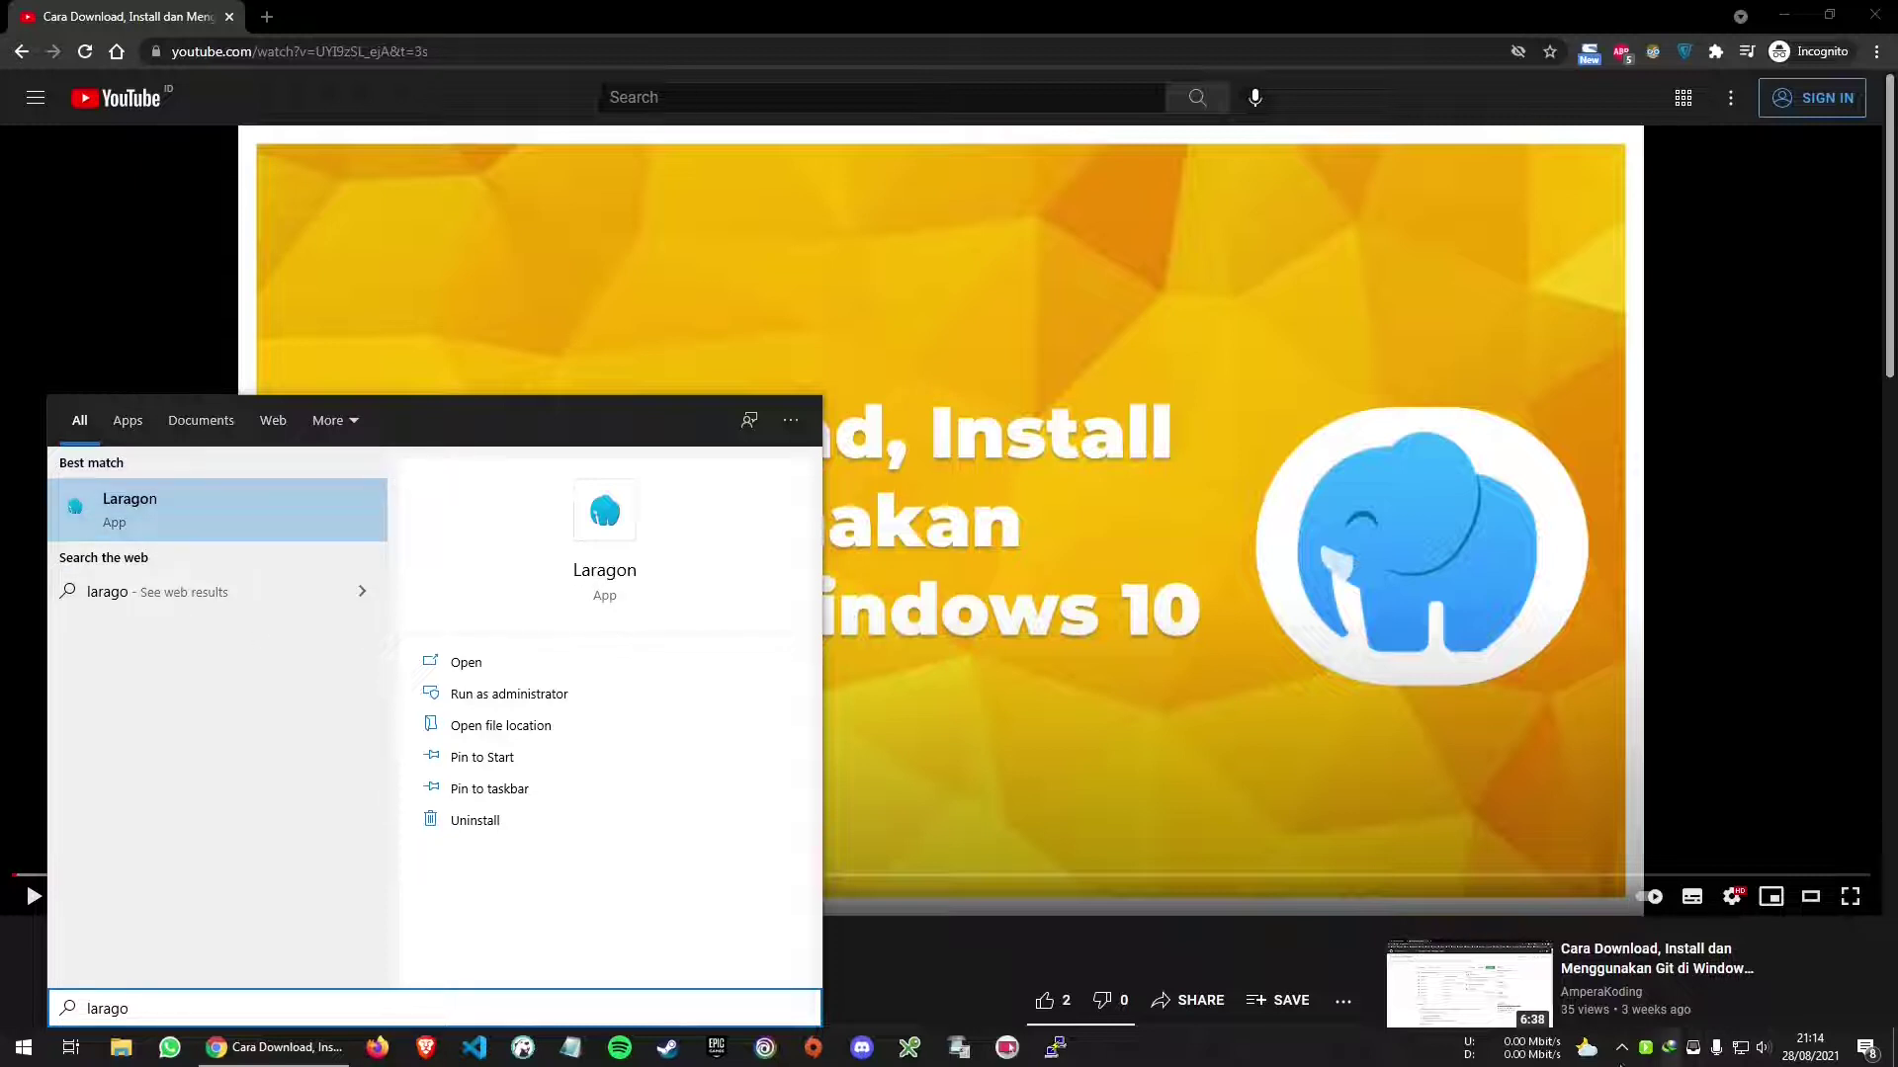
pyautogui.press('Escape')
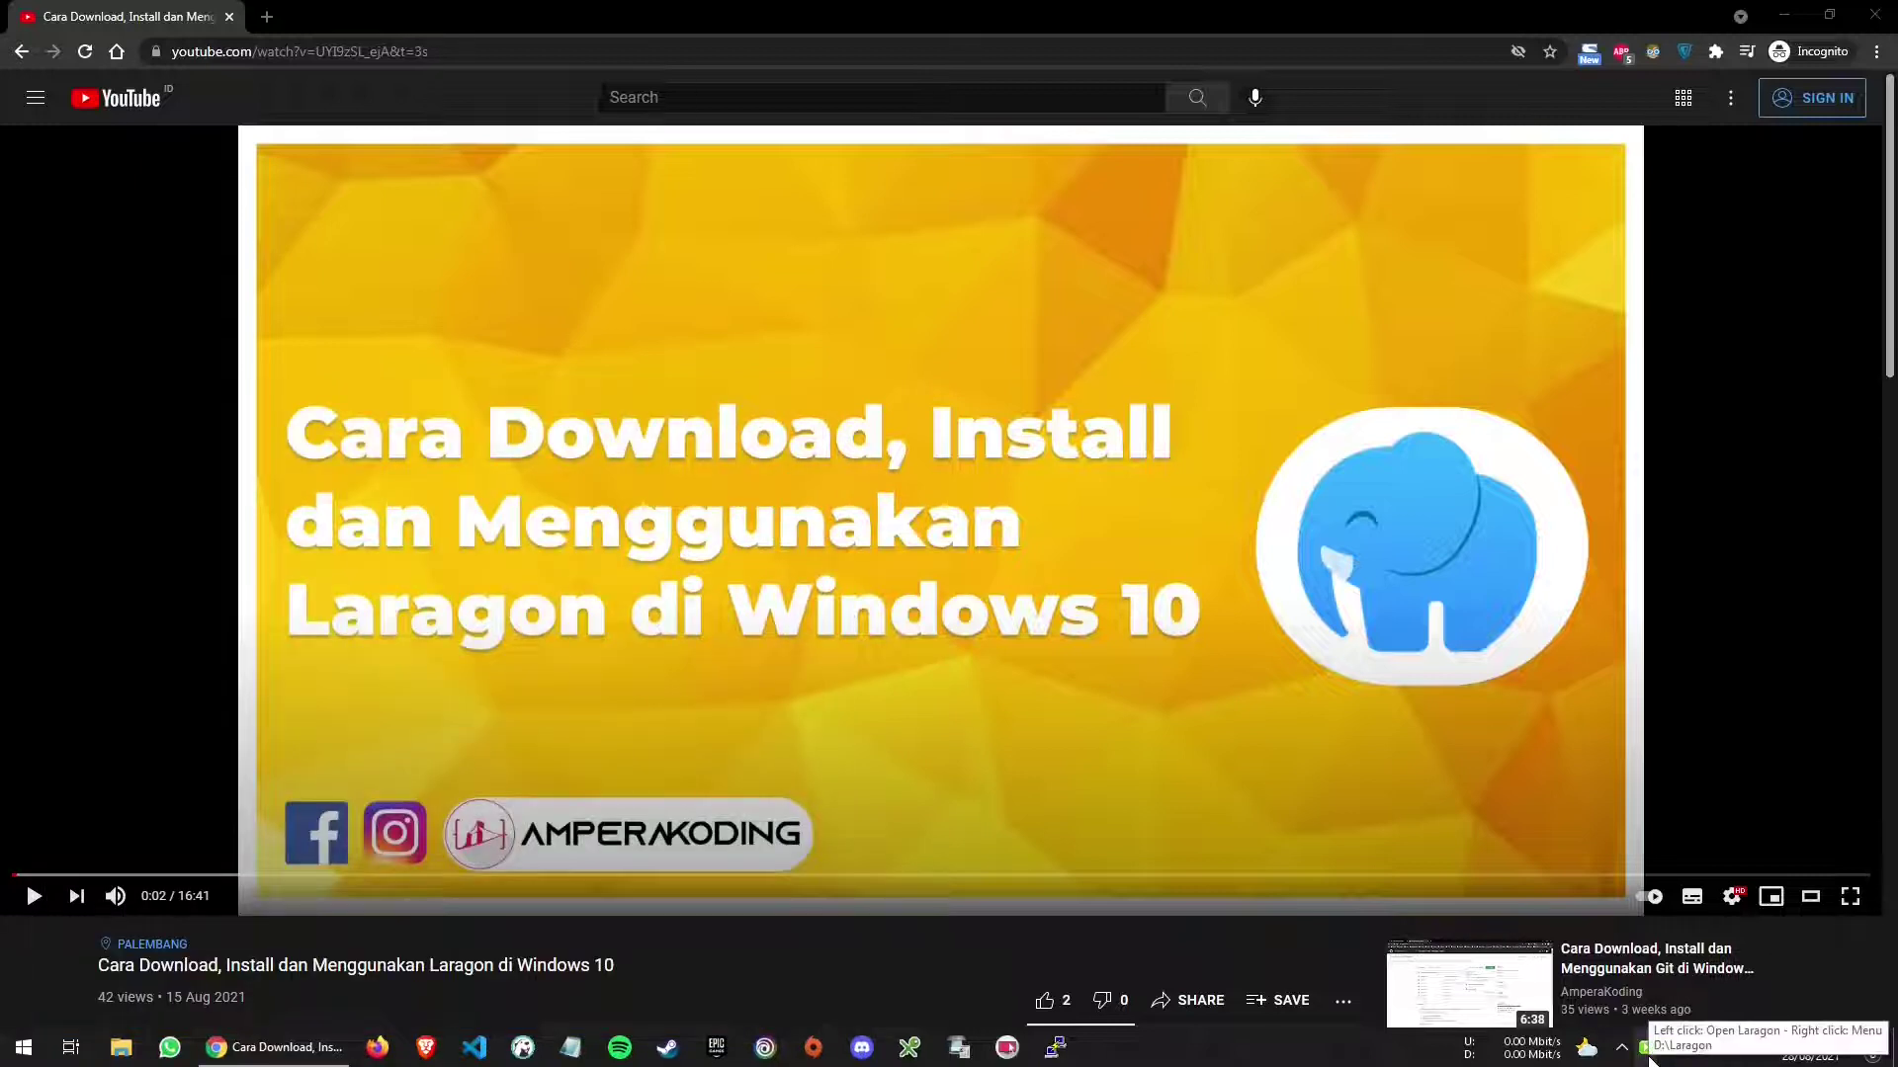
pyautogui.click(1646, 1048)
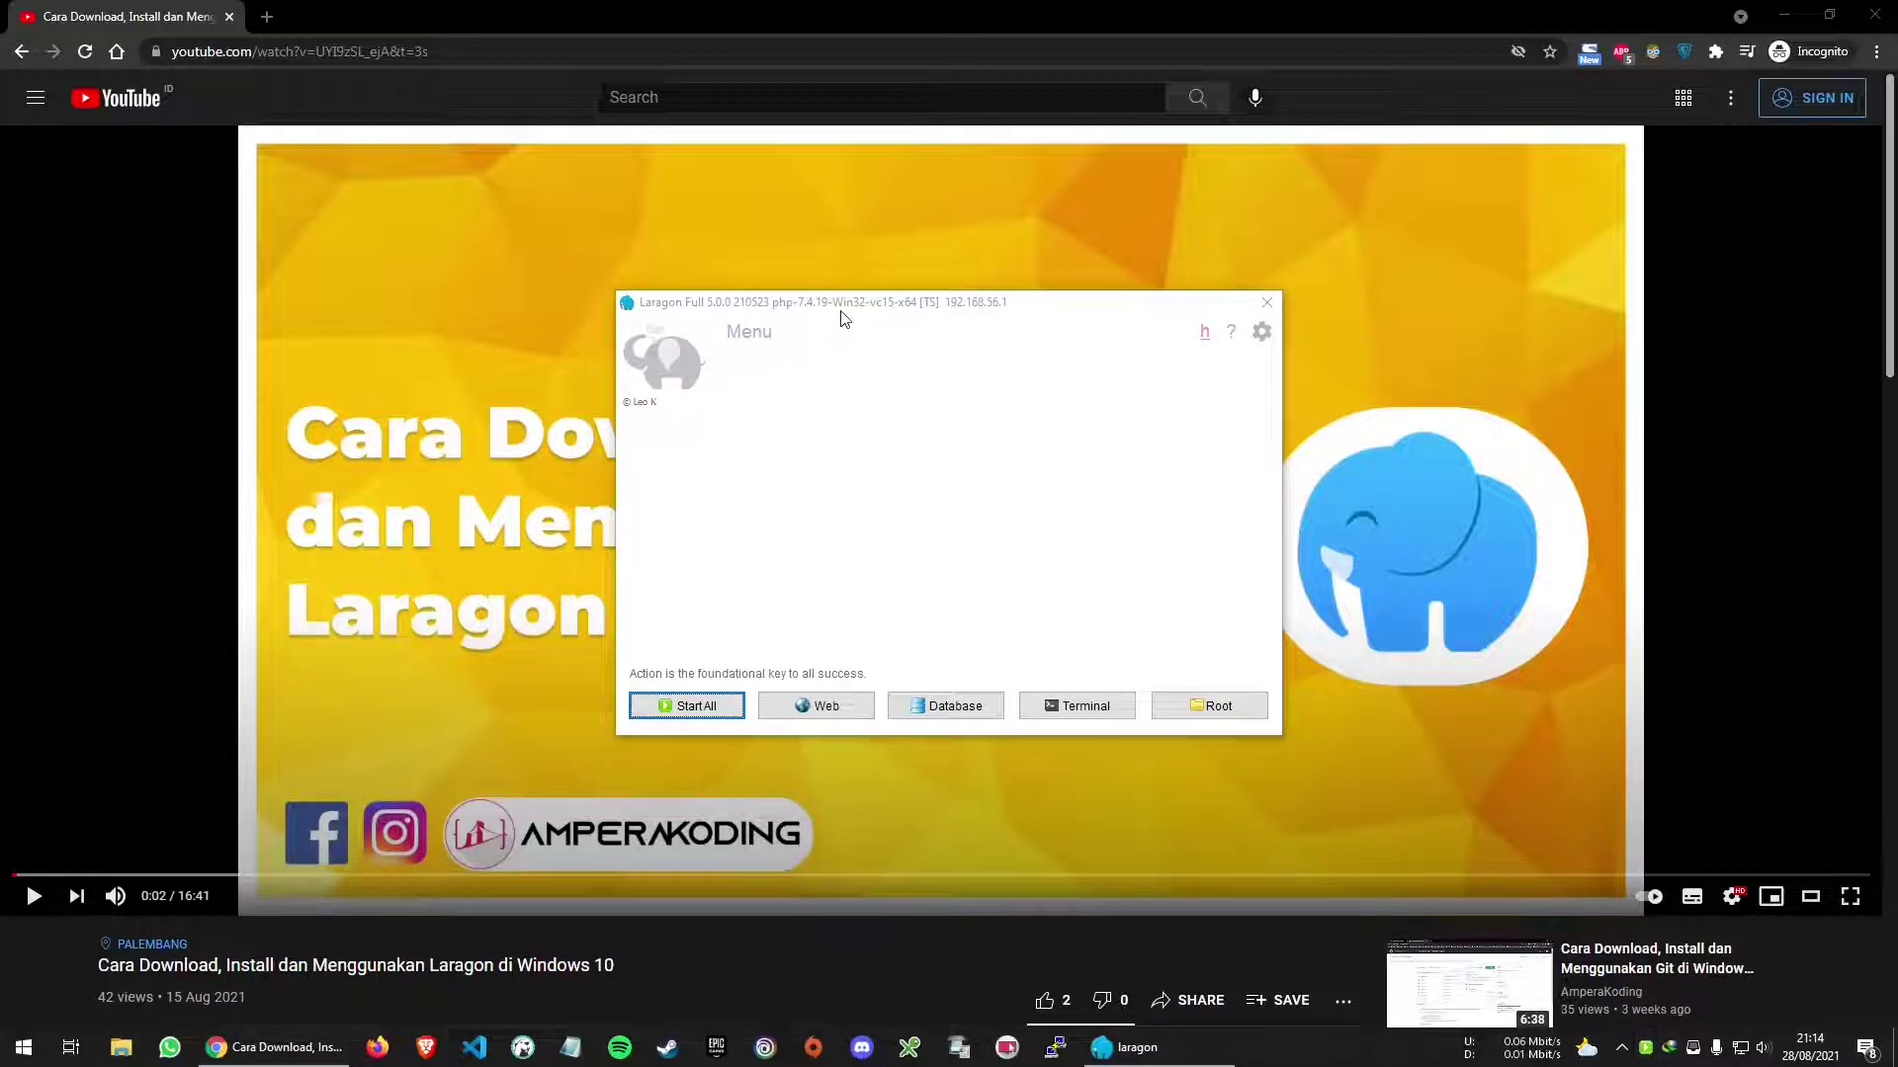
pyautogui.moveTo(845, 317)
pyautogui.mouseDown()
pyautogui.moveTo(805, 318)
pyautogui.moveTo(836, 320)
pyautogui.mouseUp()
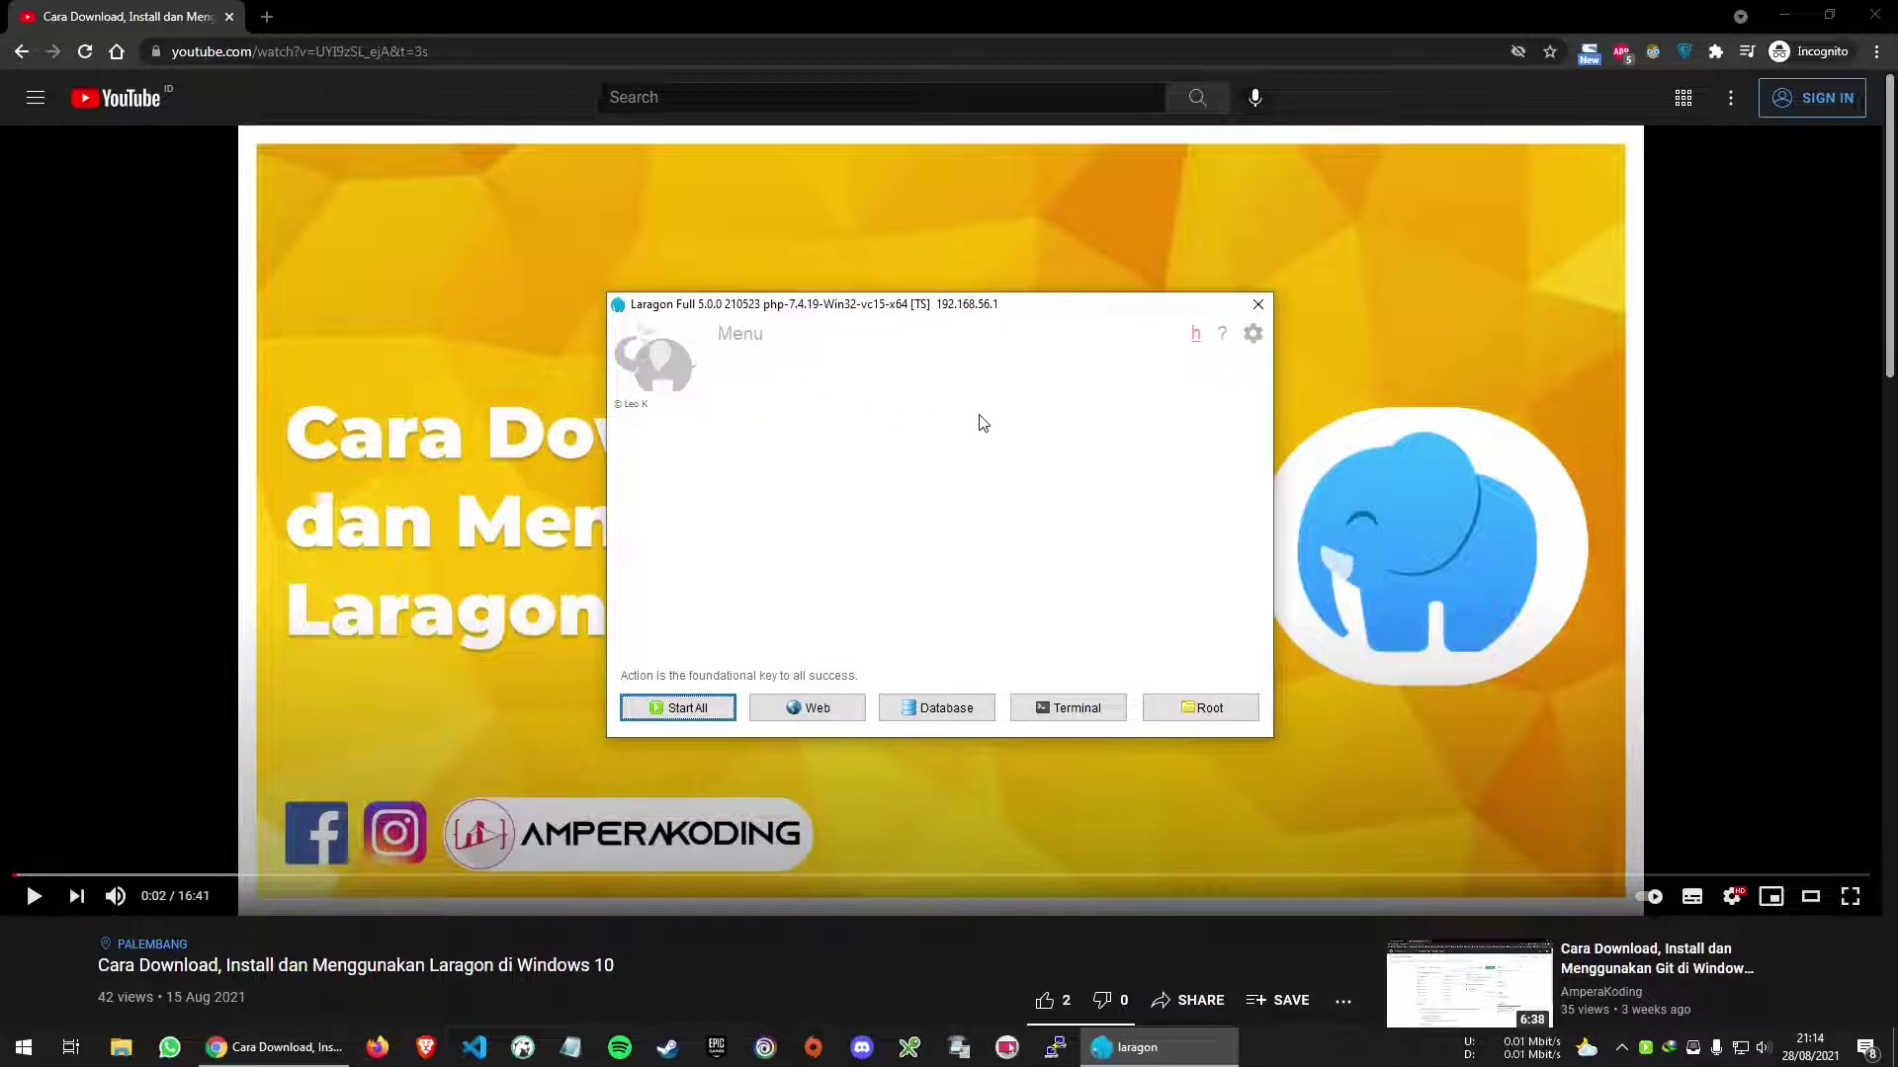
pyautogui.click(695, 710)
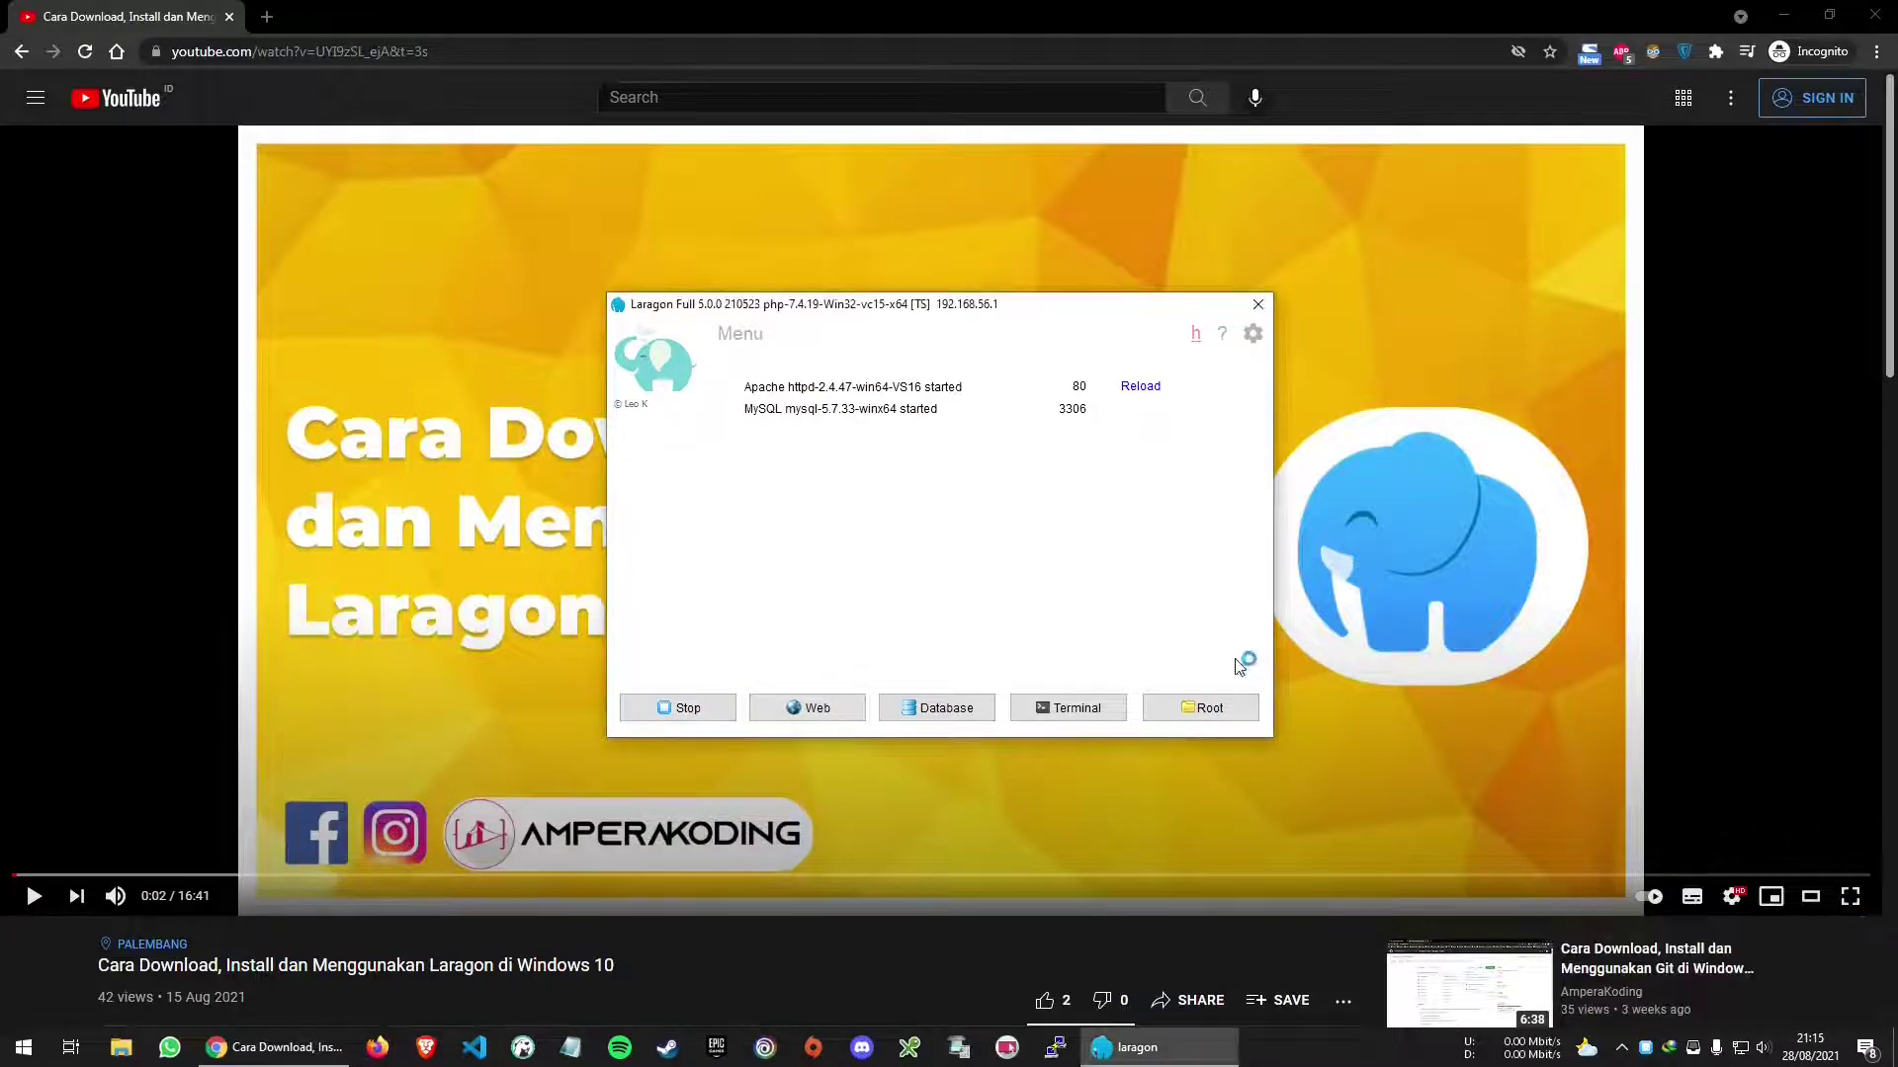
pyautogui.rightClick(1711, 1044)
pyautogui.click(1713, 1028)
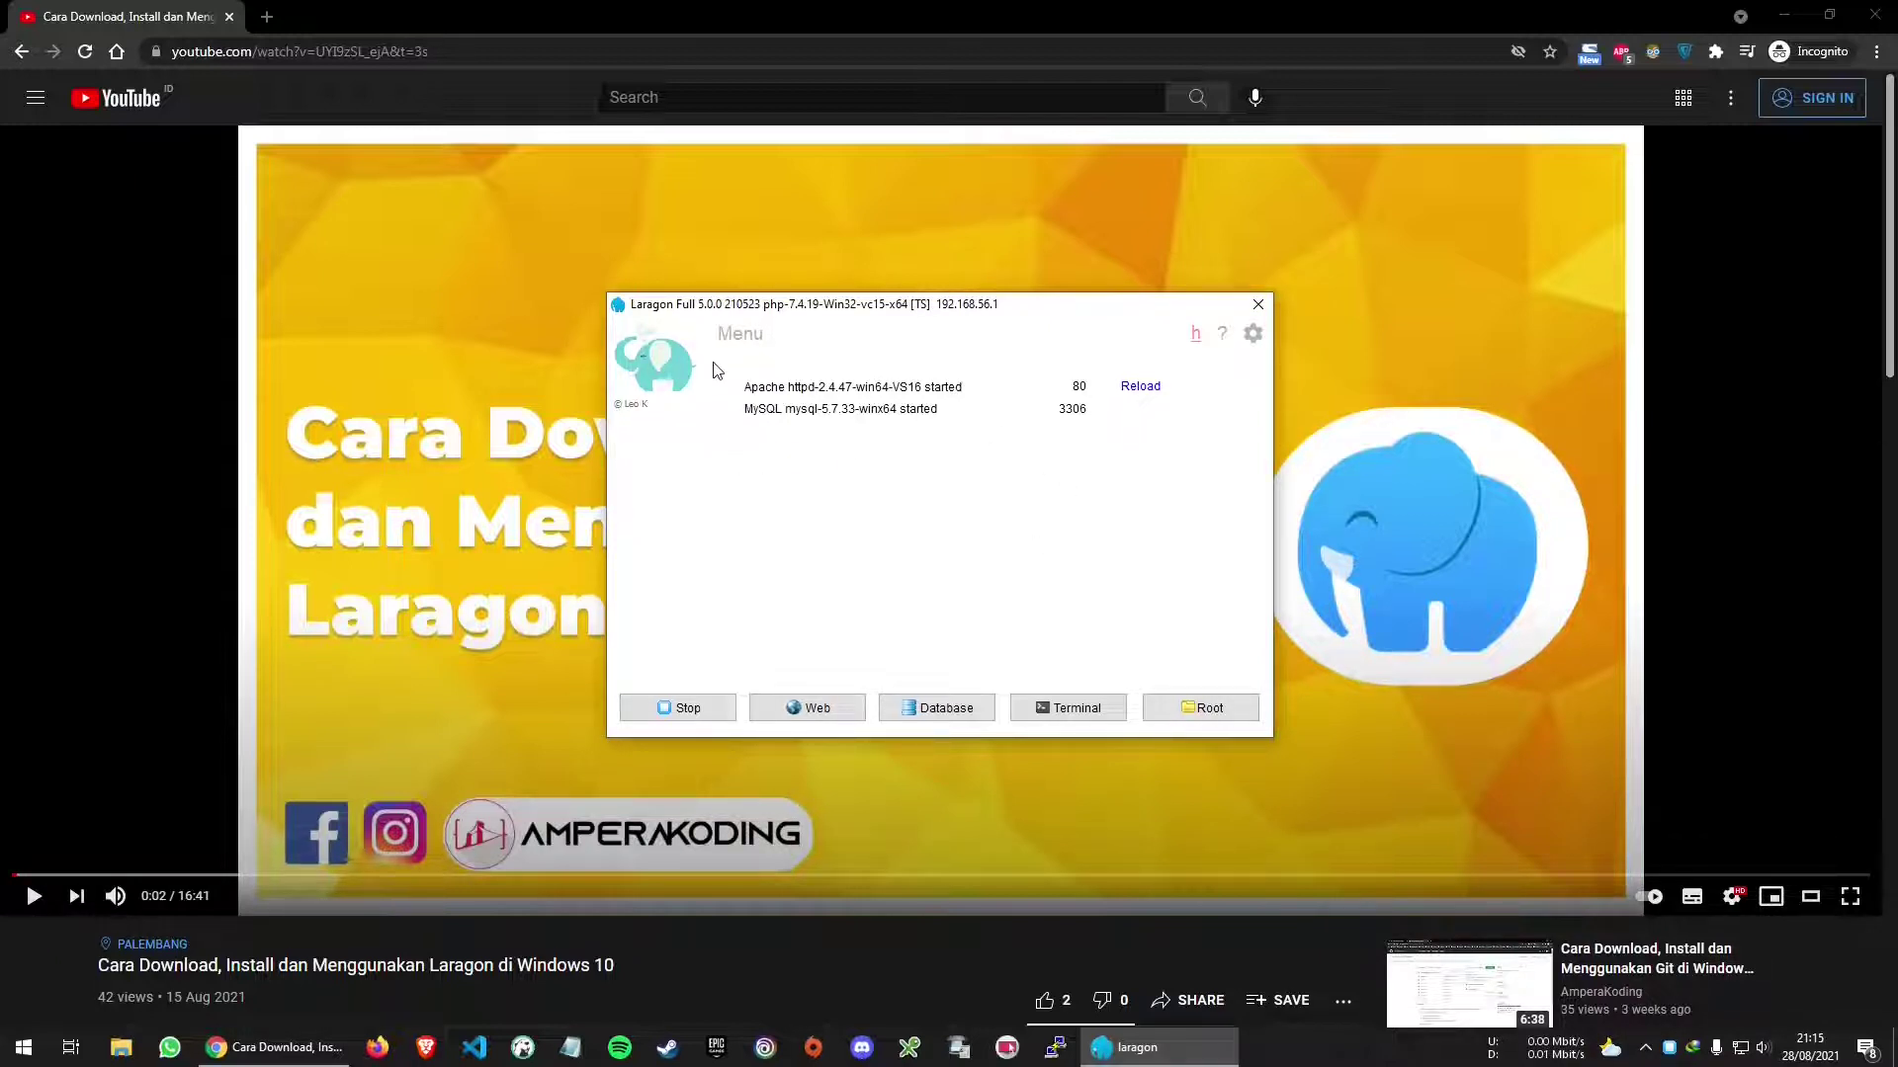
pyautogui.click(745, 334)
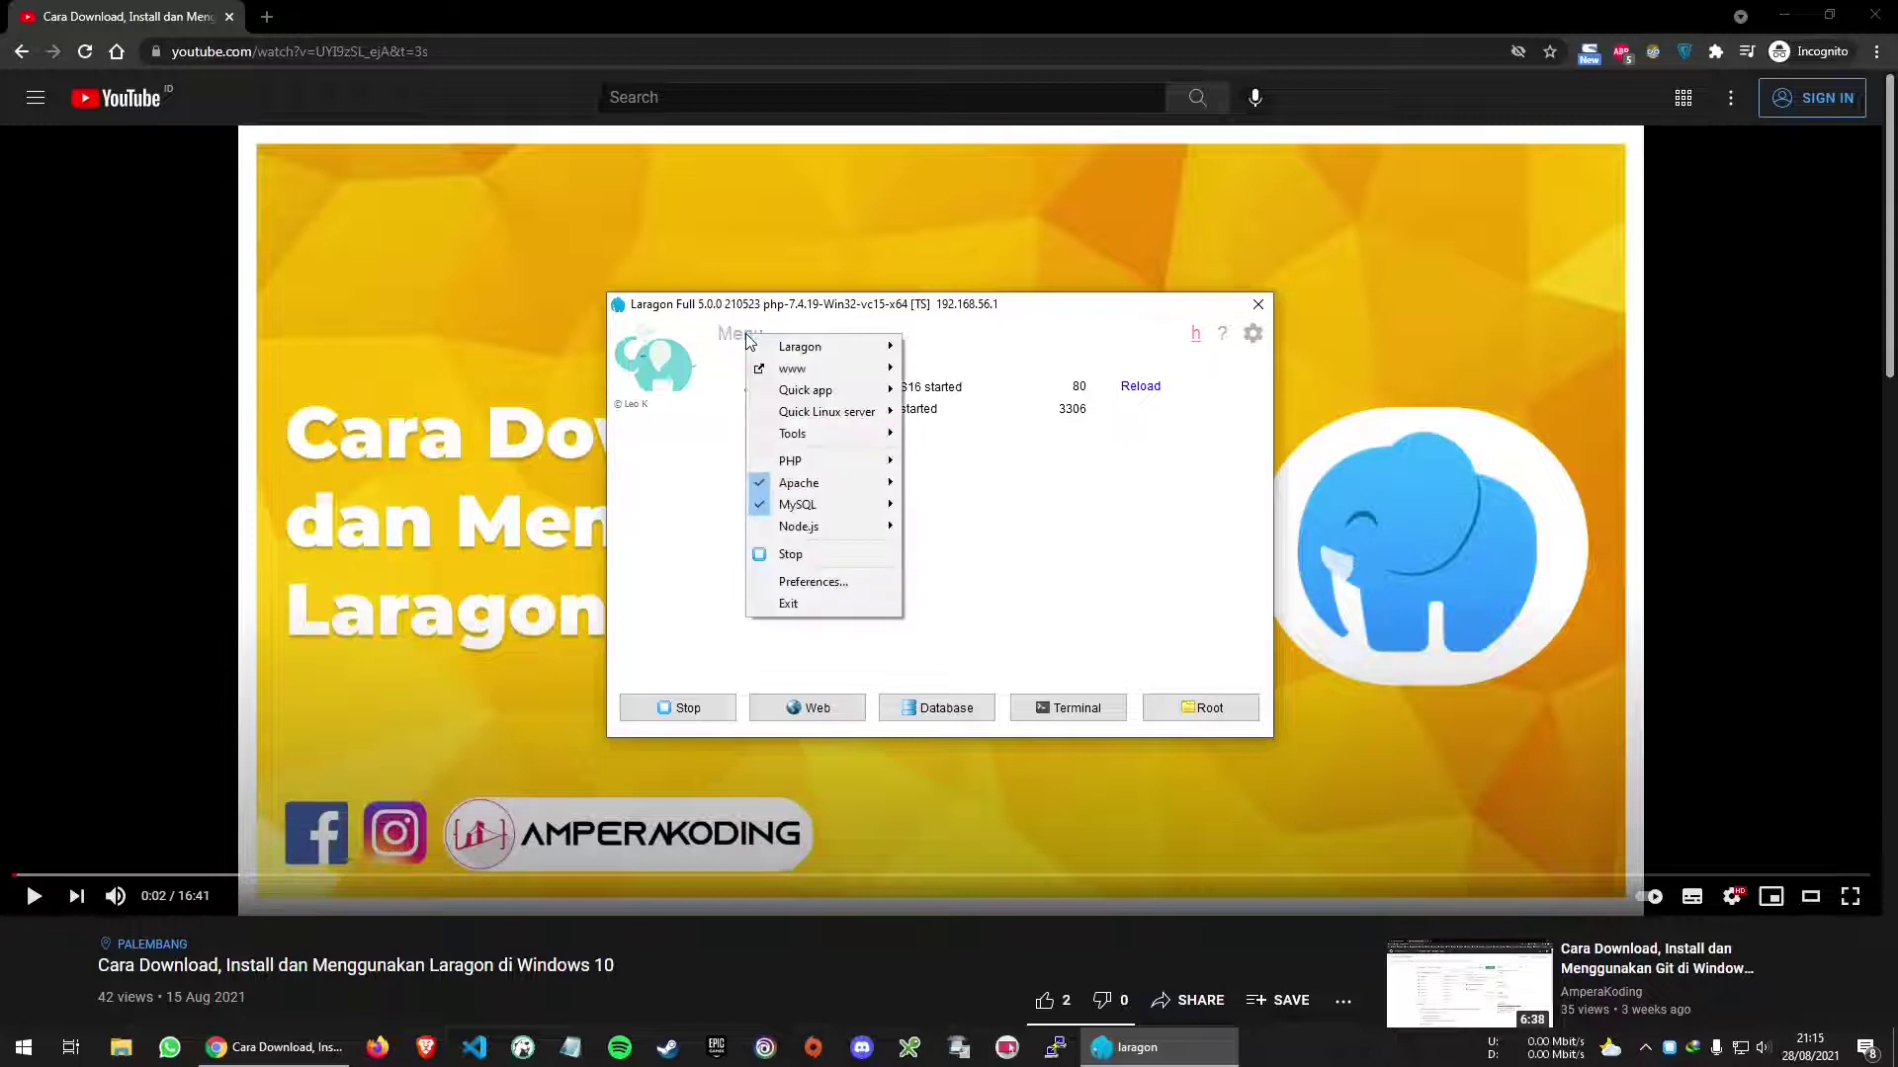
pyautogui.moveTo(856, 396)
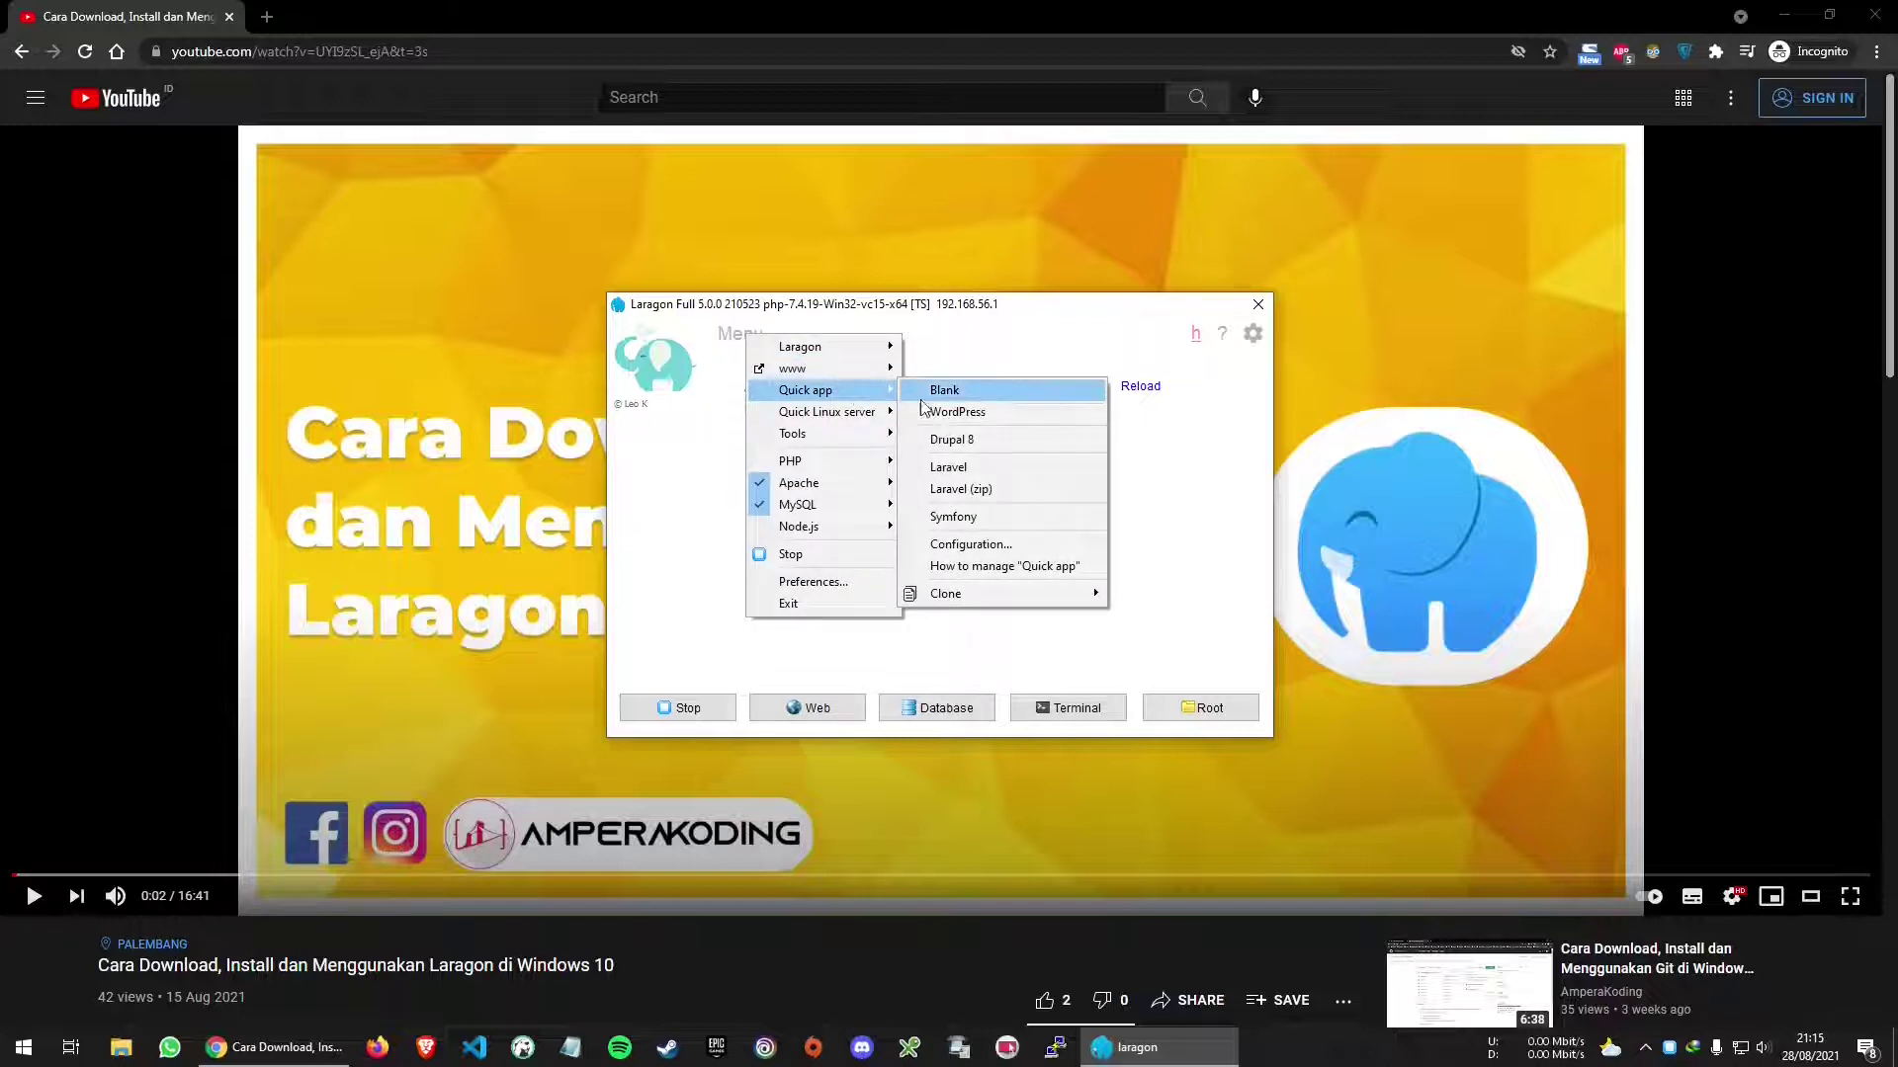
pyautogui.click(1042, 412)
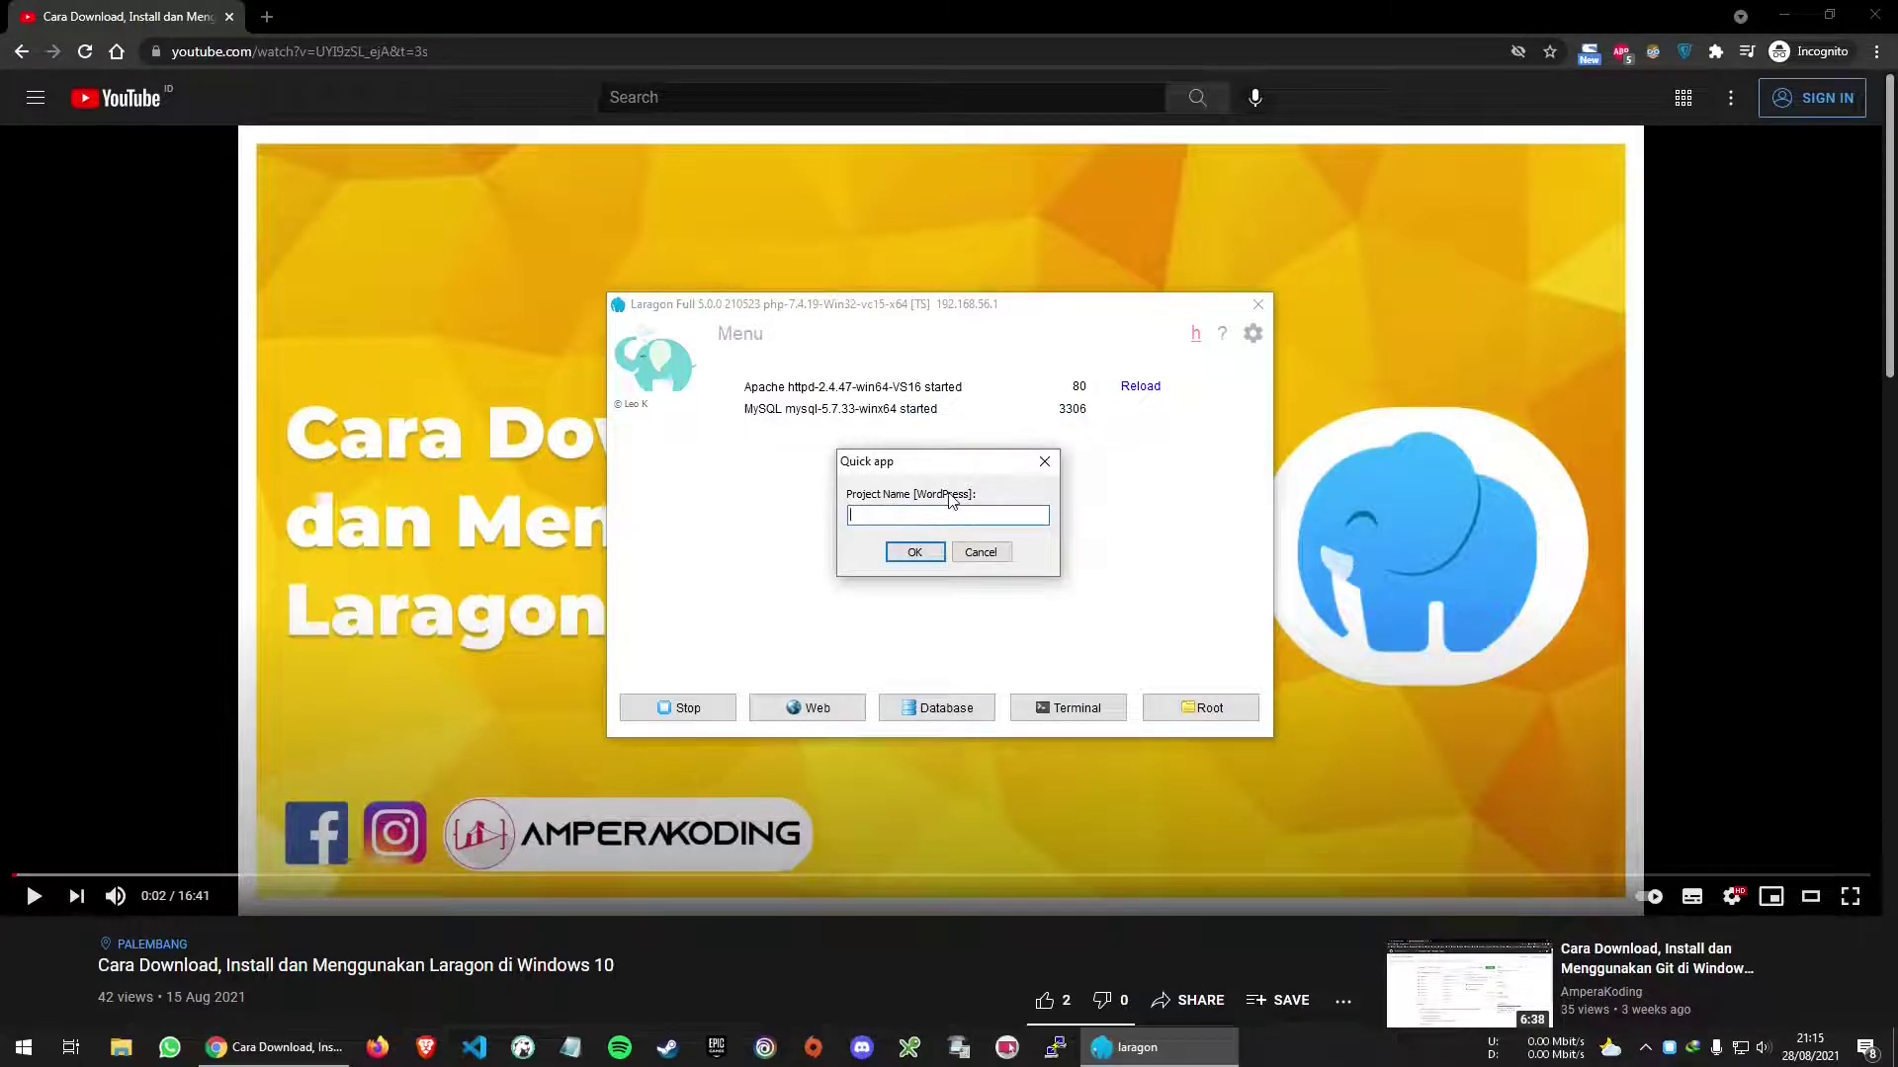
pyautogui.write('belajar_lp')
pyautogui.moveTo(932, 514); pyautogui.dragTo(749, 512)
pyautogui.hotkey('ctrl', 'c')
pyautogui.click(570, 1048)
pyautogui.hotkey('ctrl', 'v')
pyautogui.scroll(20, 454, 339)
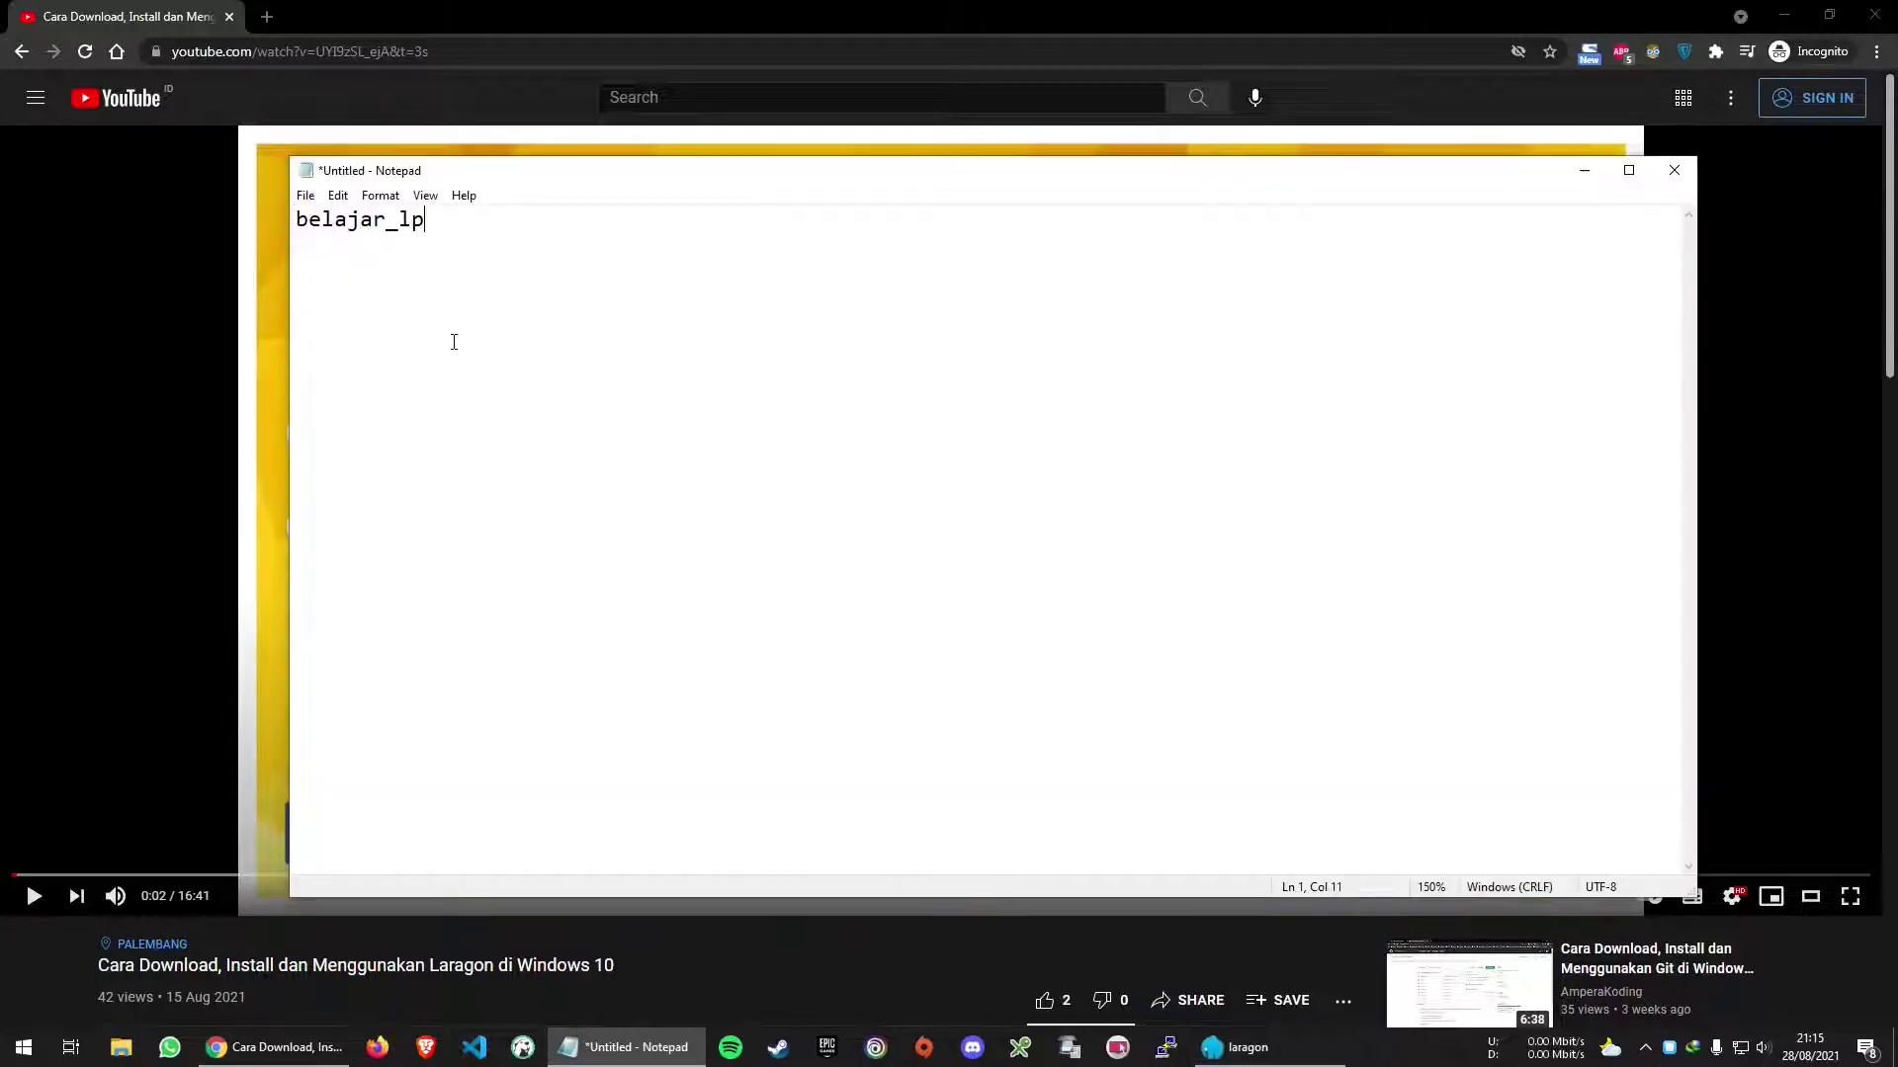
pyautogui.moveTo(635, 225); pyautogui.dragTo(294, 221)
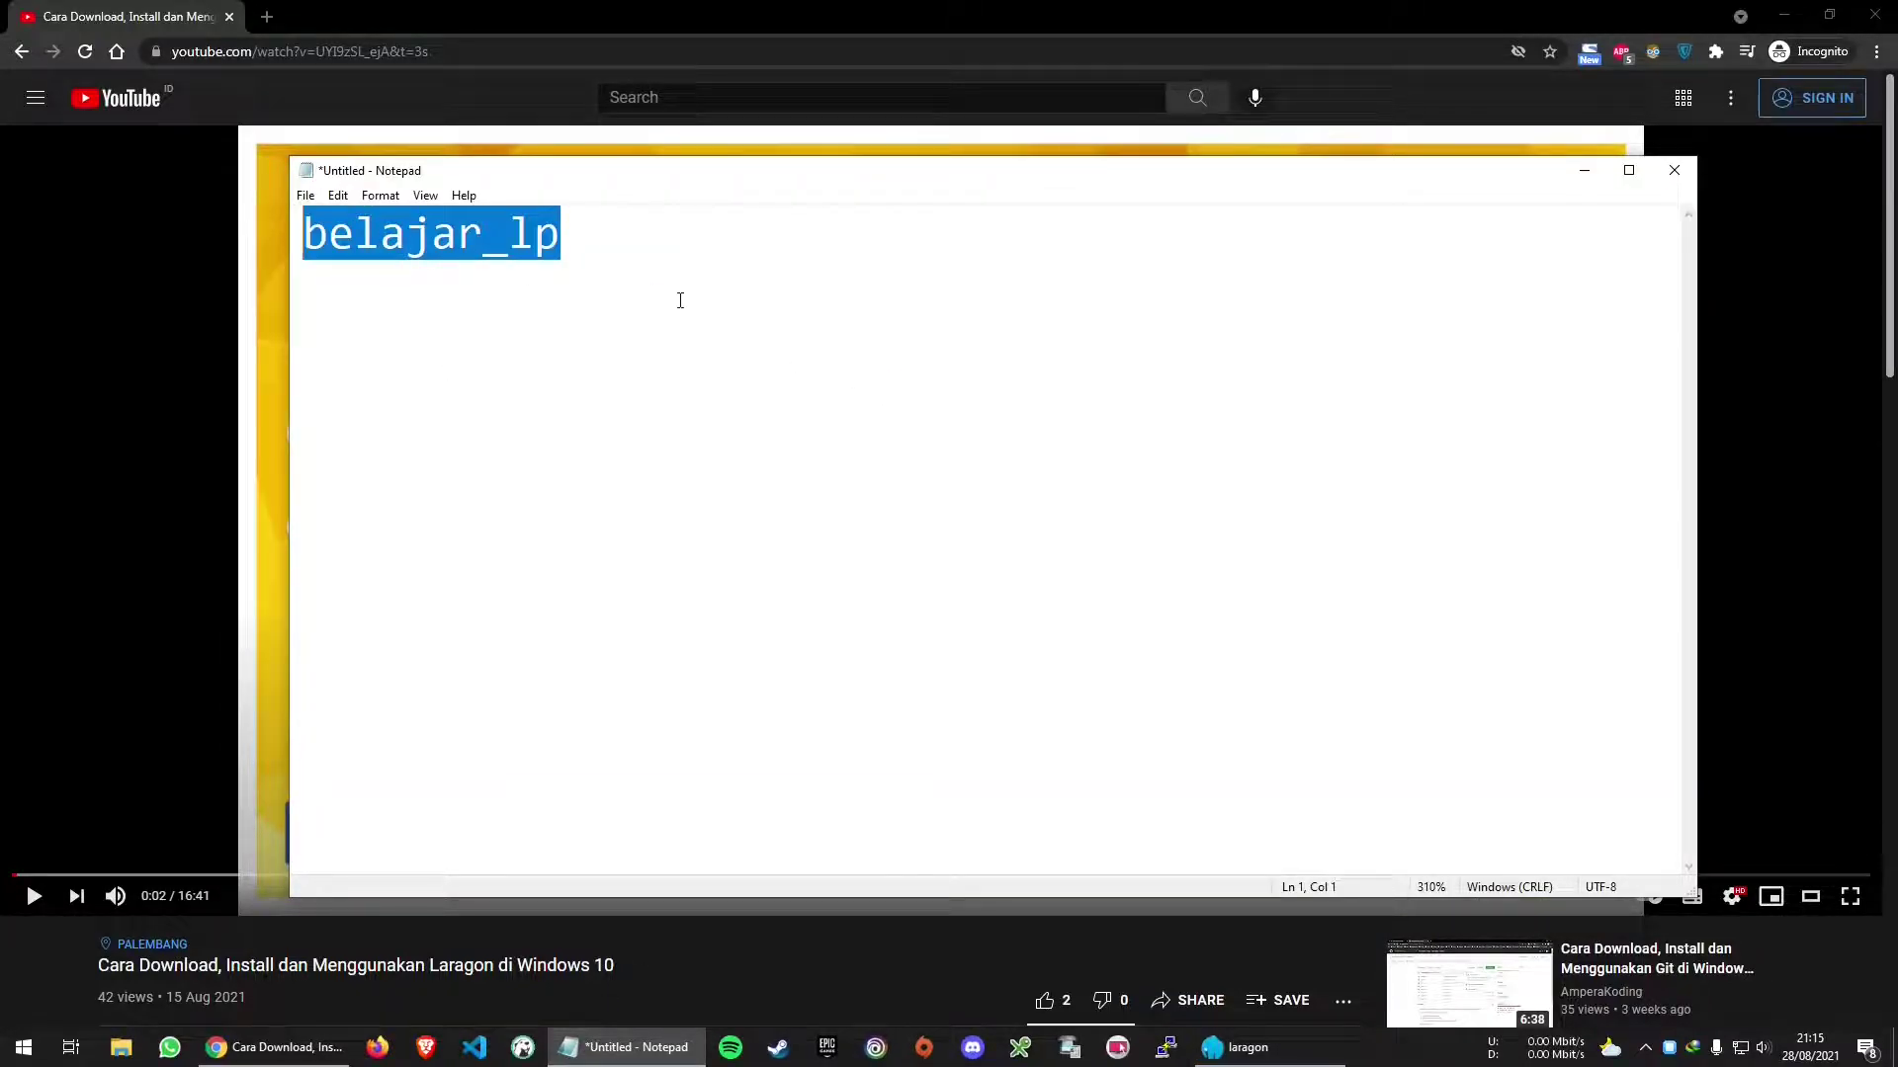
pyautogui.click(1585, 170)
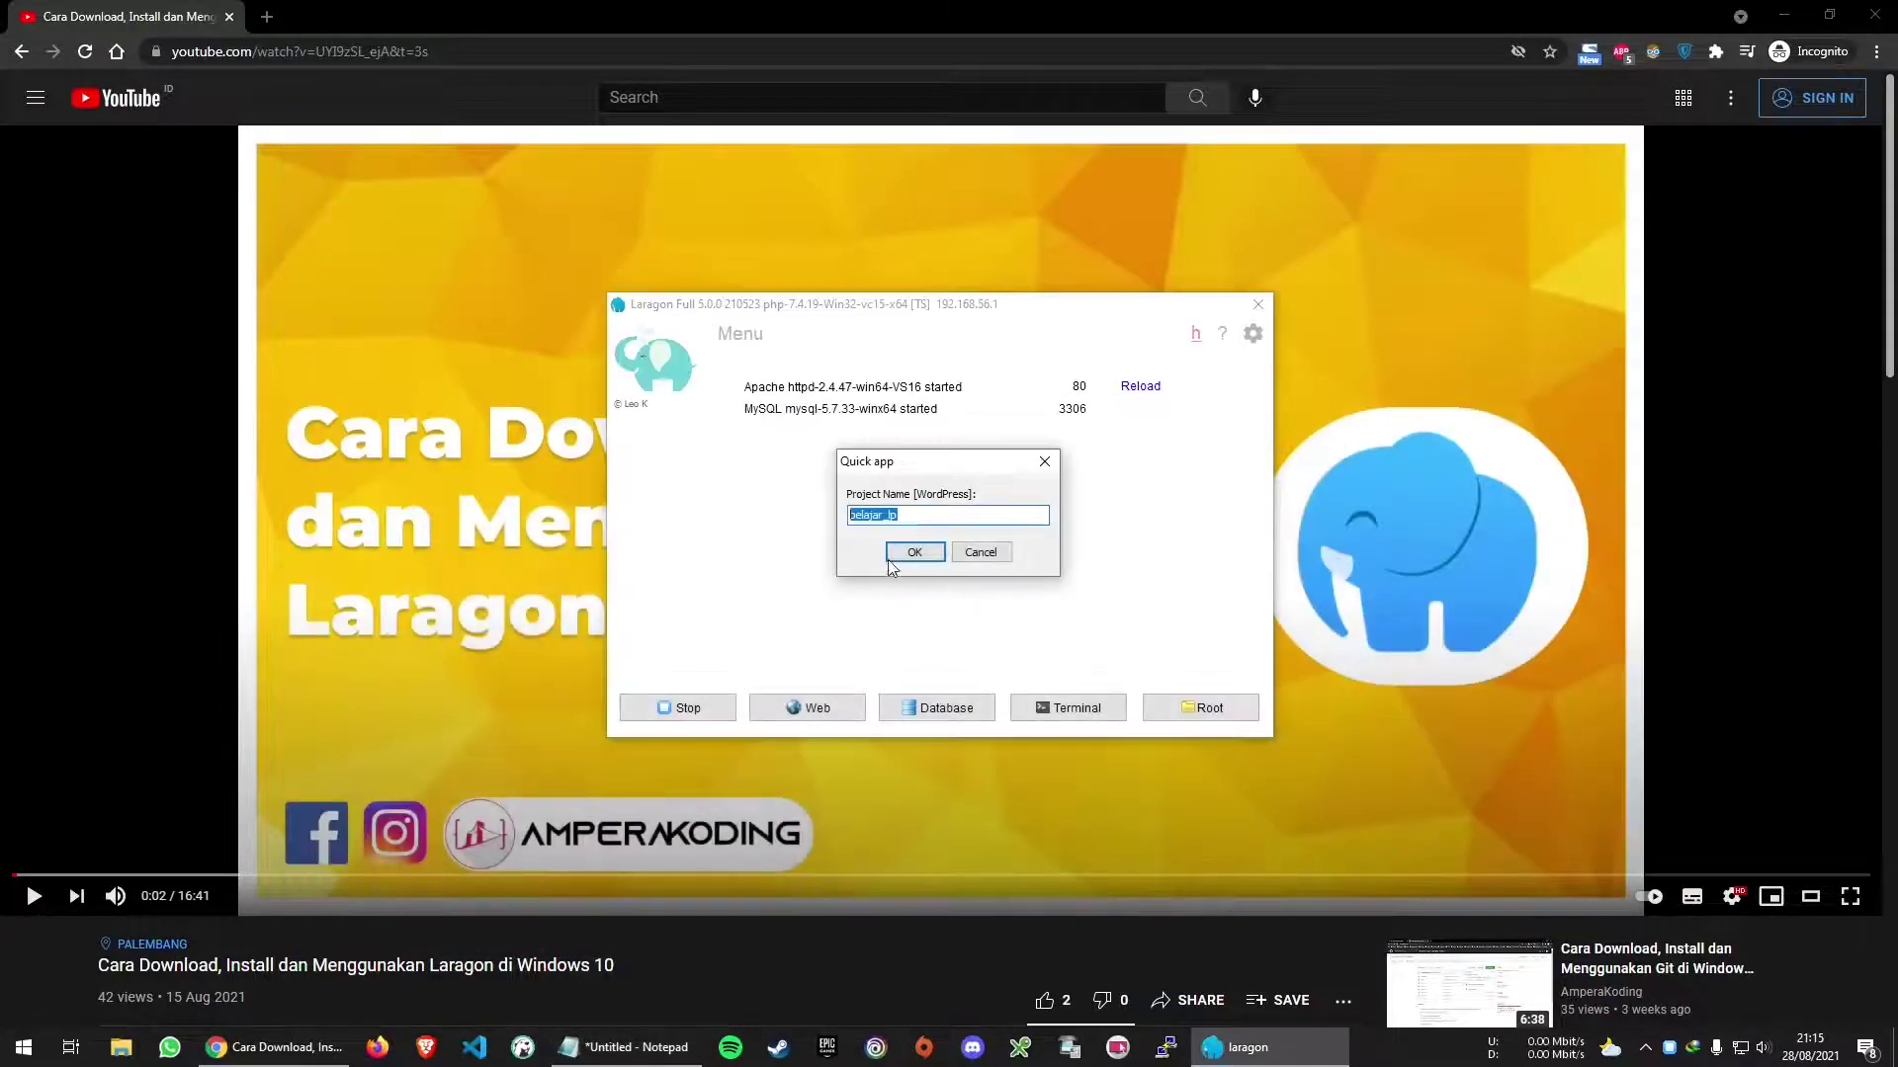
pyautogui.click(913, 551)
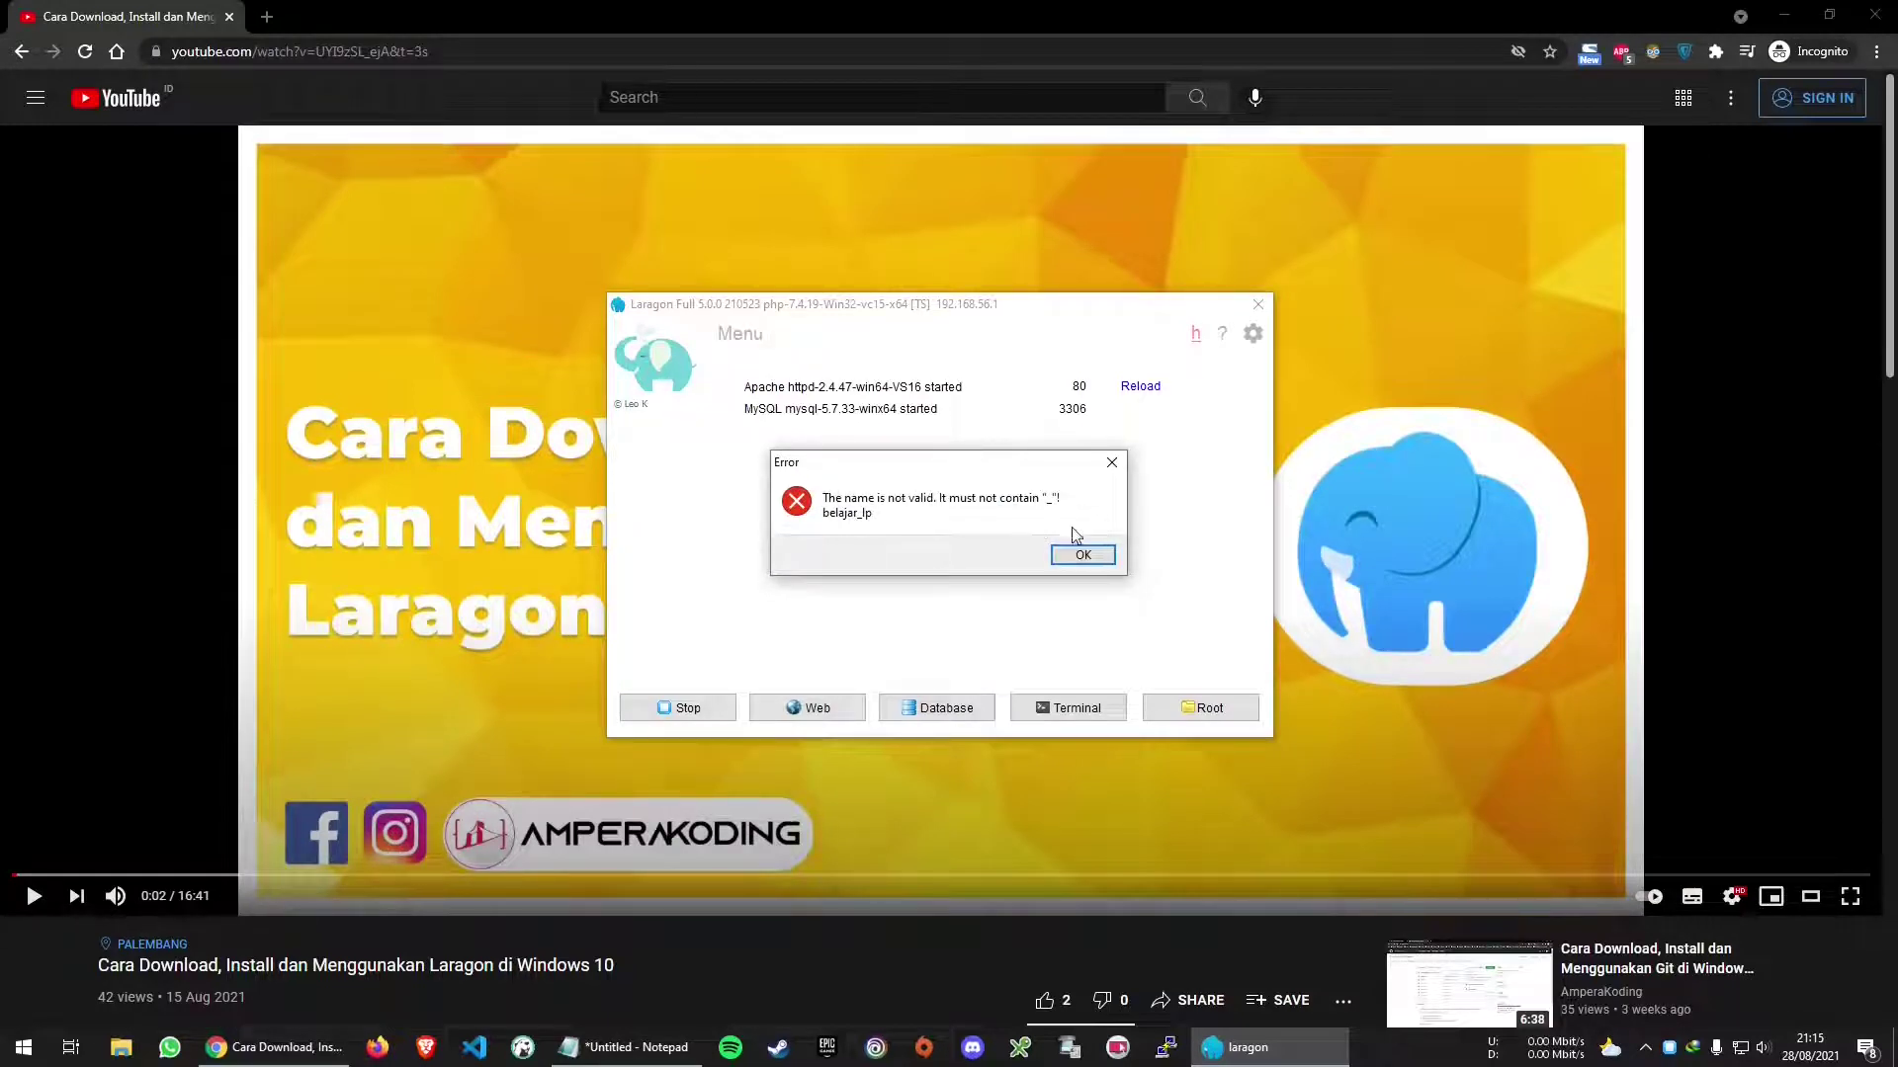
pyautogui.click(1082, 554)
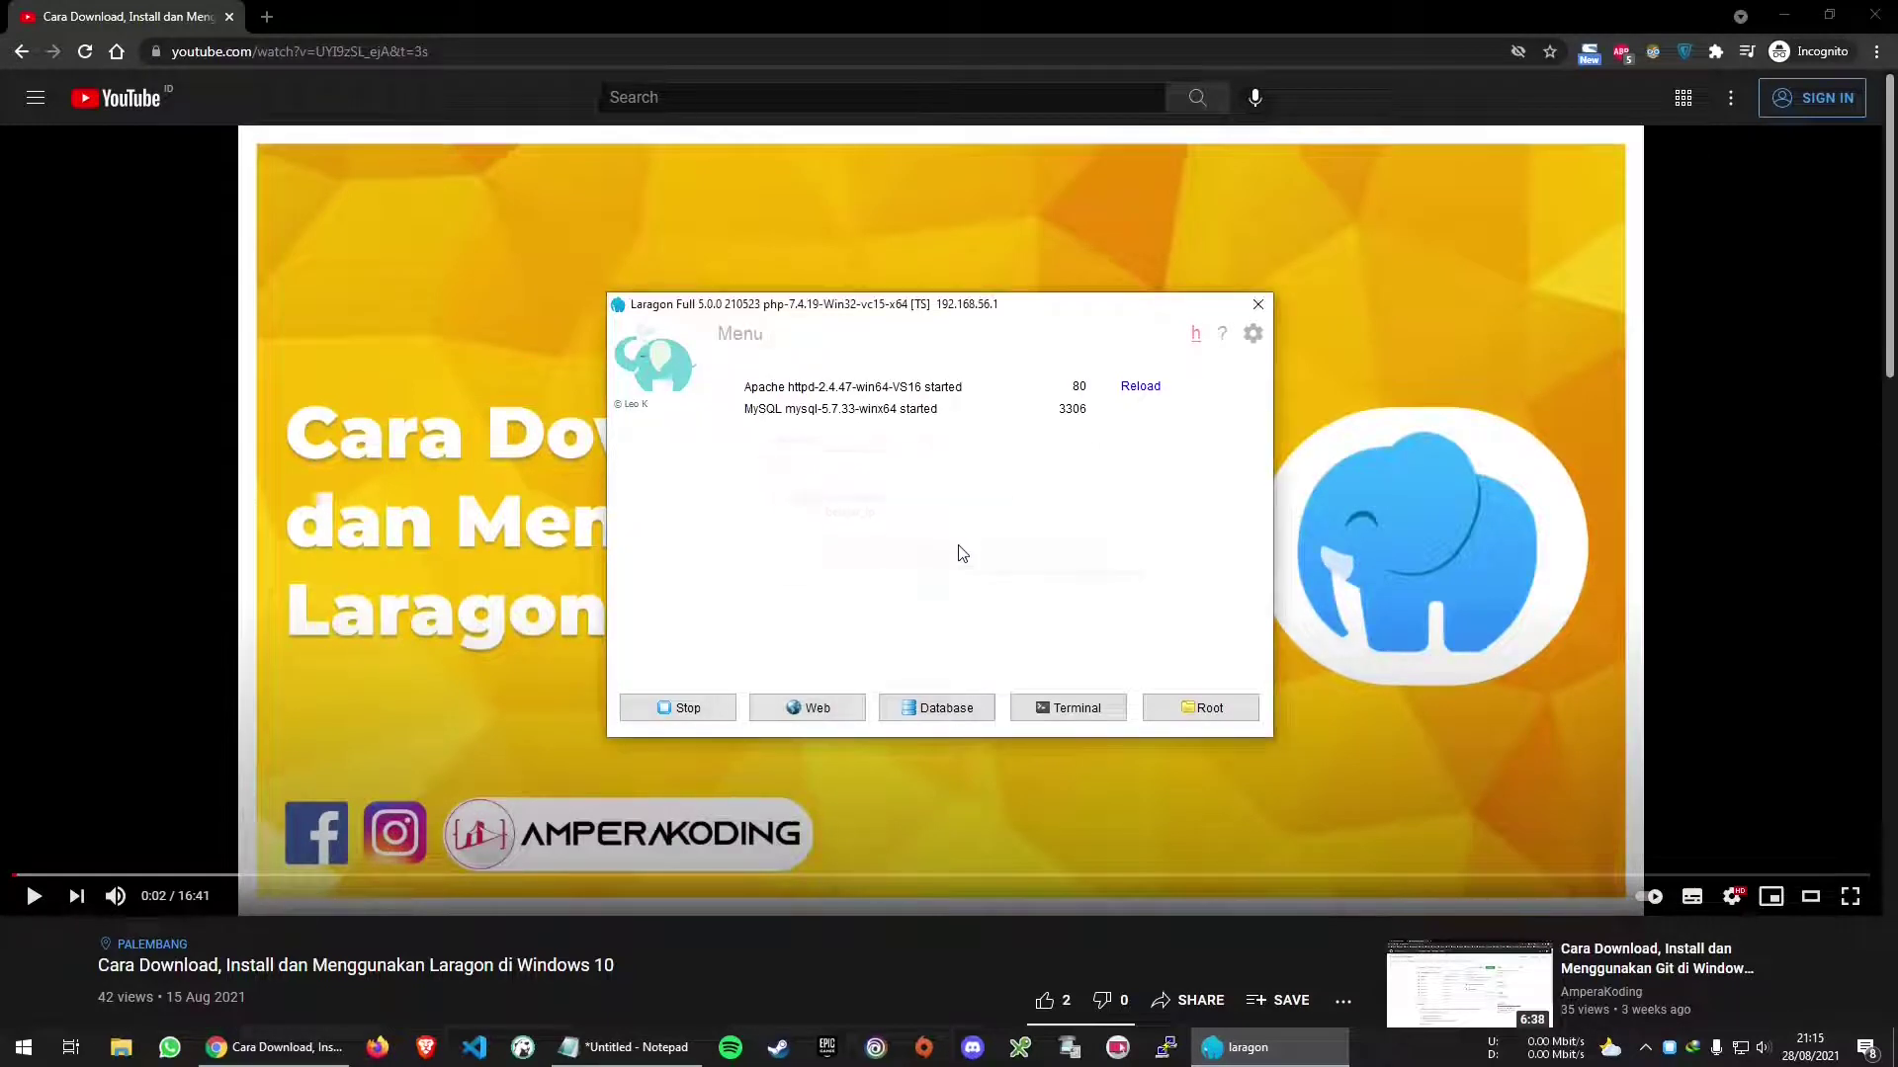
# Create the WordPress quick app 'belajarLP' in Laragon and maximize its install page
pyautogui.click(741, 333)
pyautogui.moveTo(870, 396)
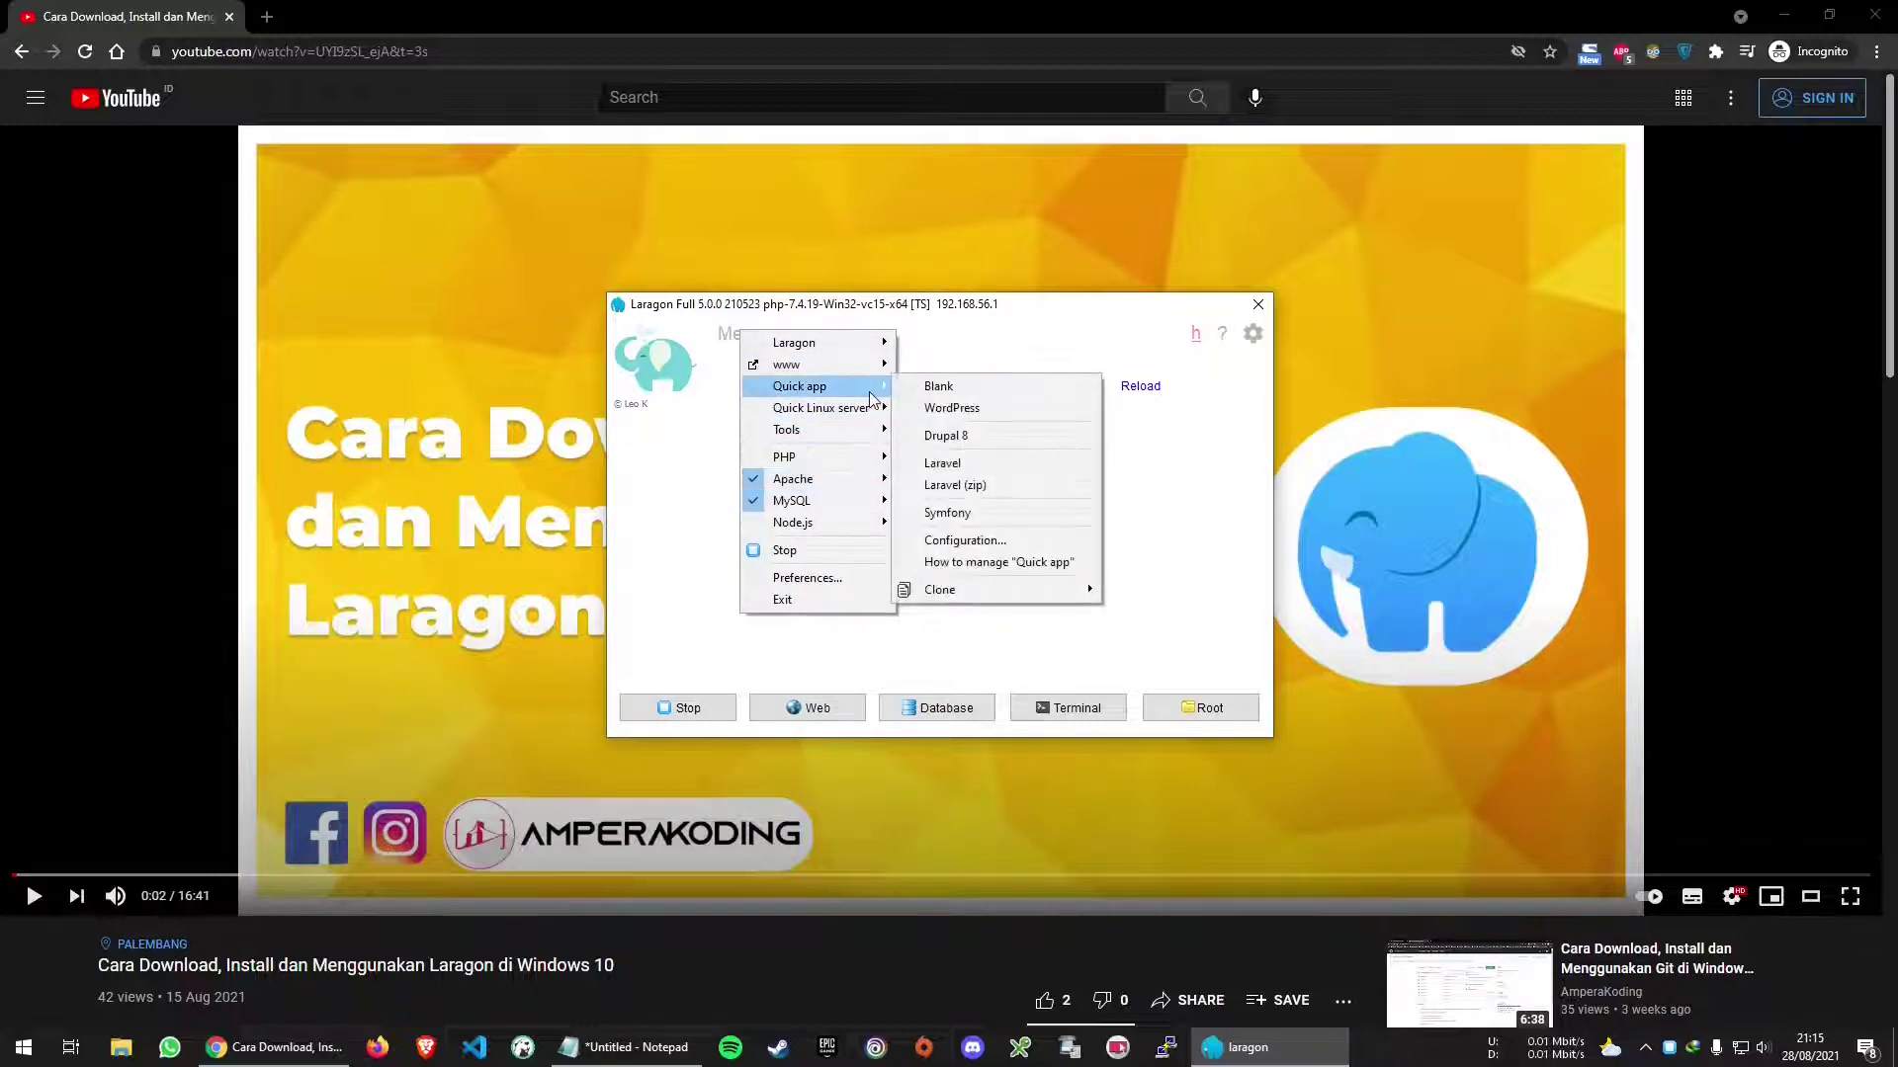
pyautogui.click(939, 406)
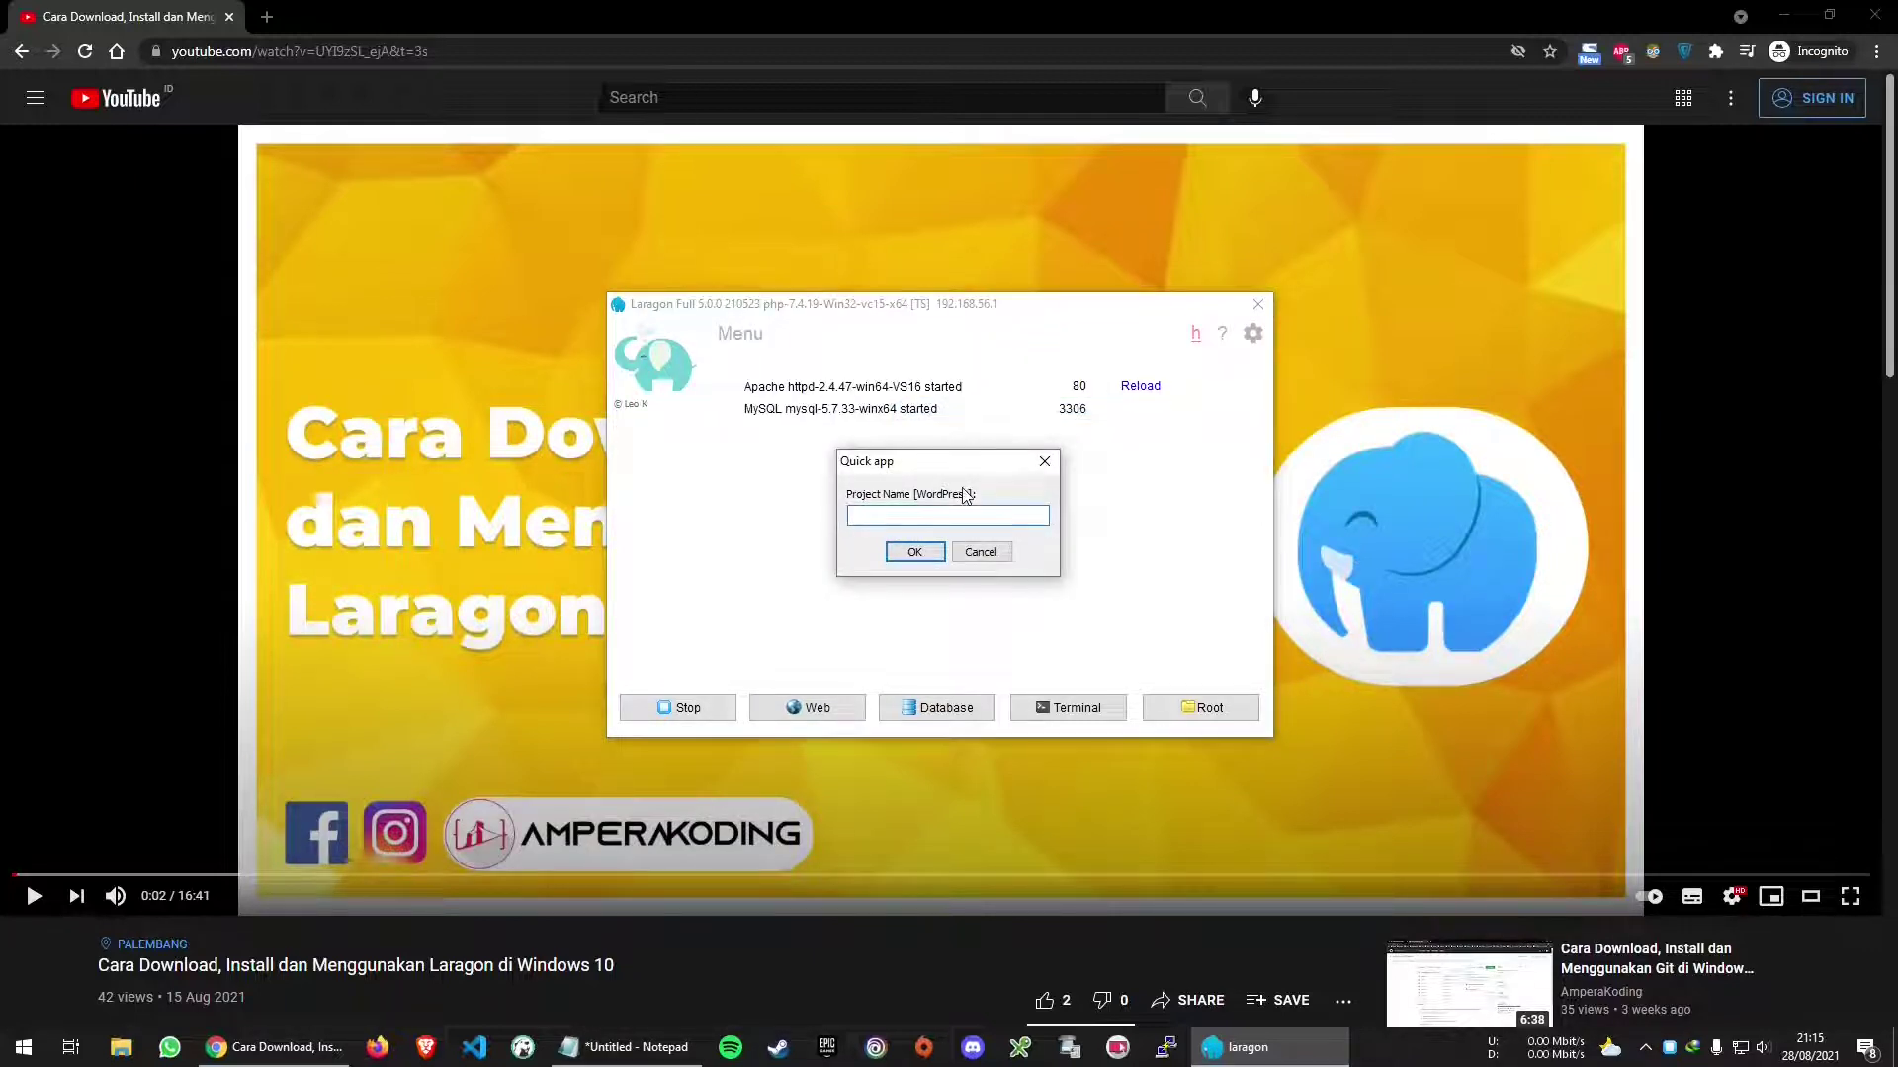
pyautogui.write('belajarLP')
pyautogui.click(911, 551)
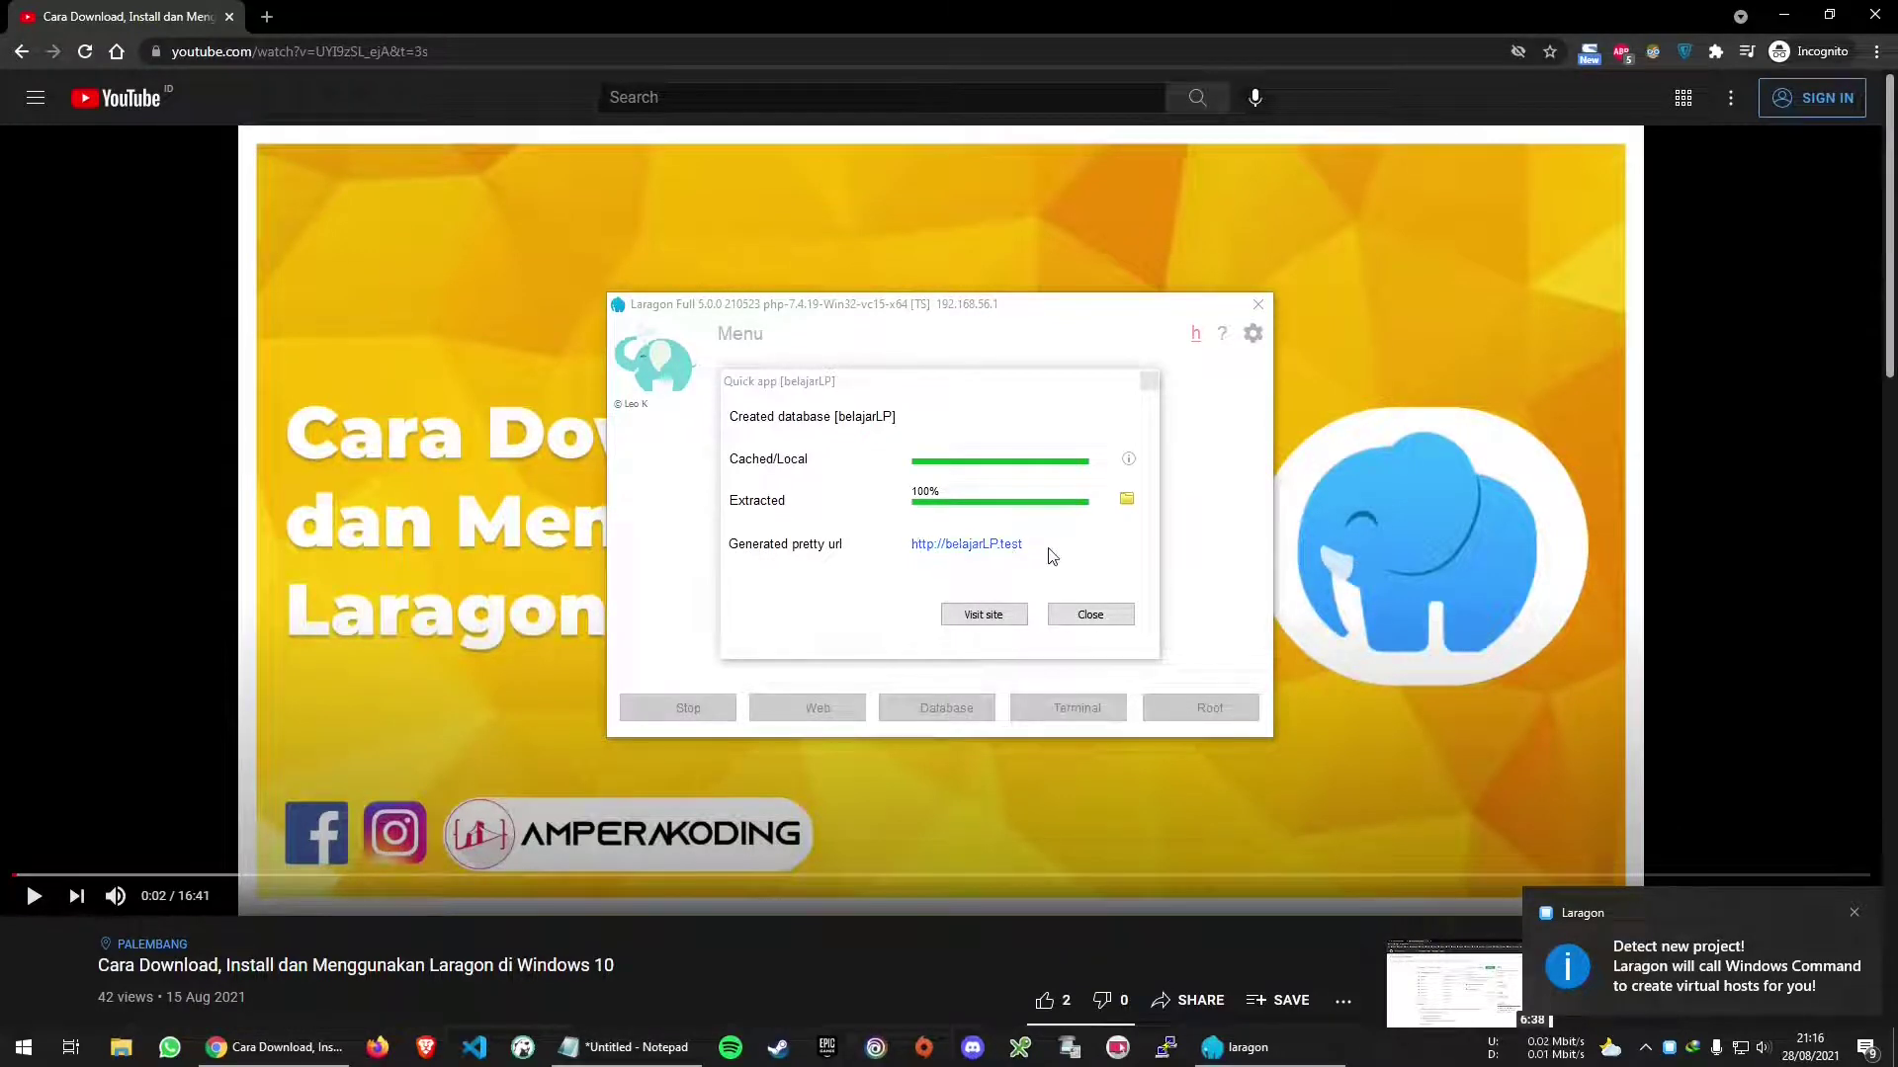
pyautogui.click(975, 552)
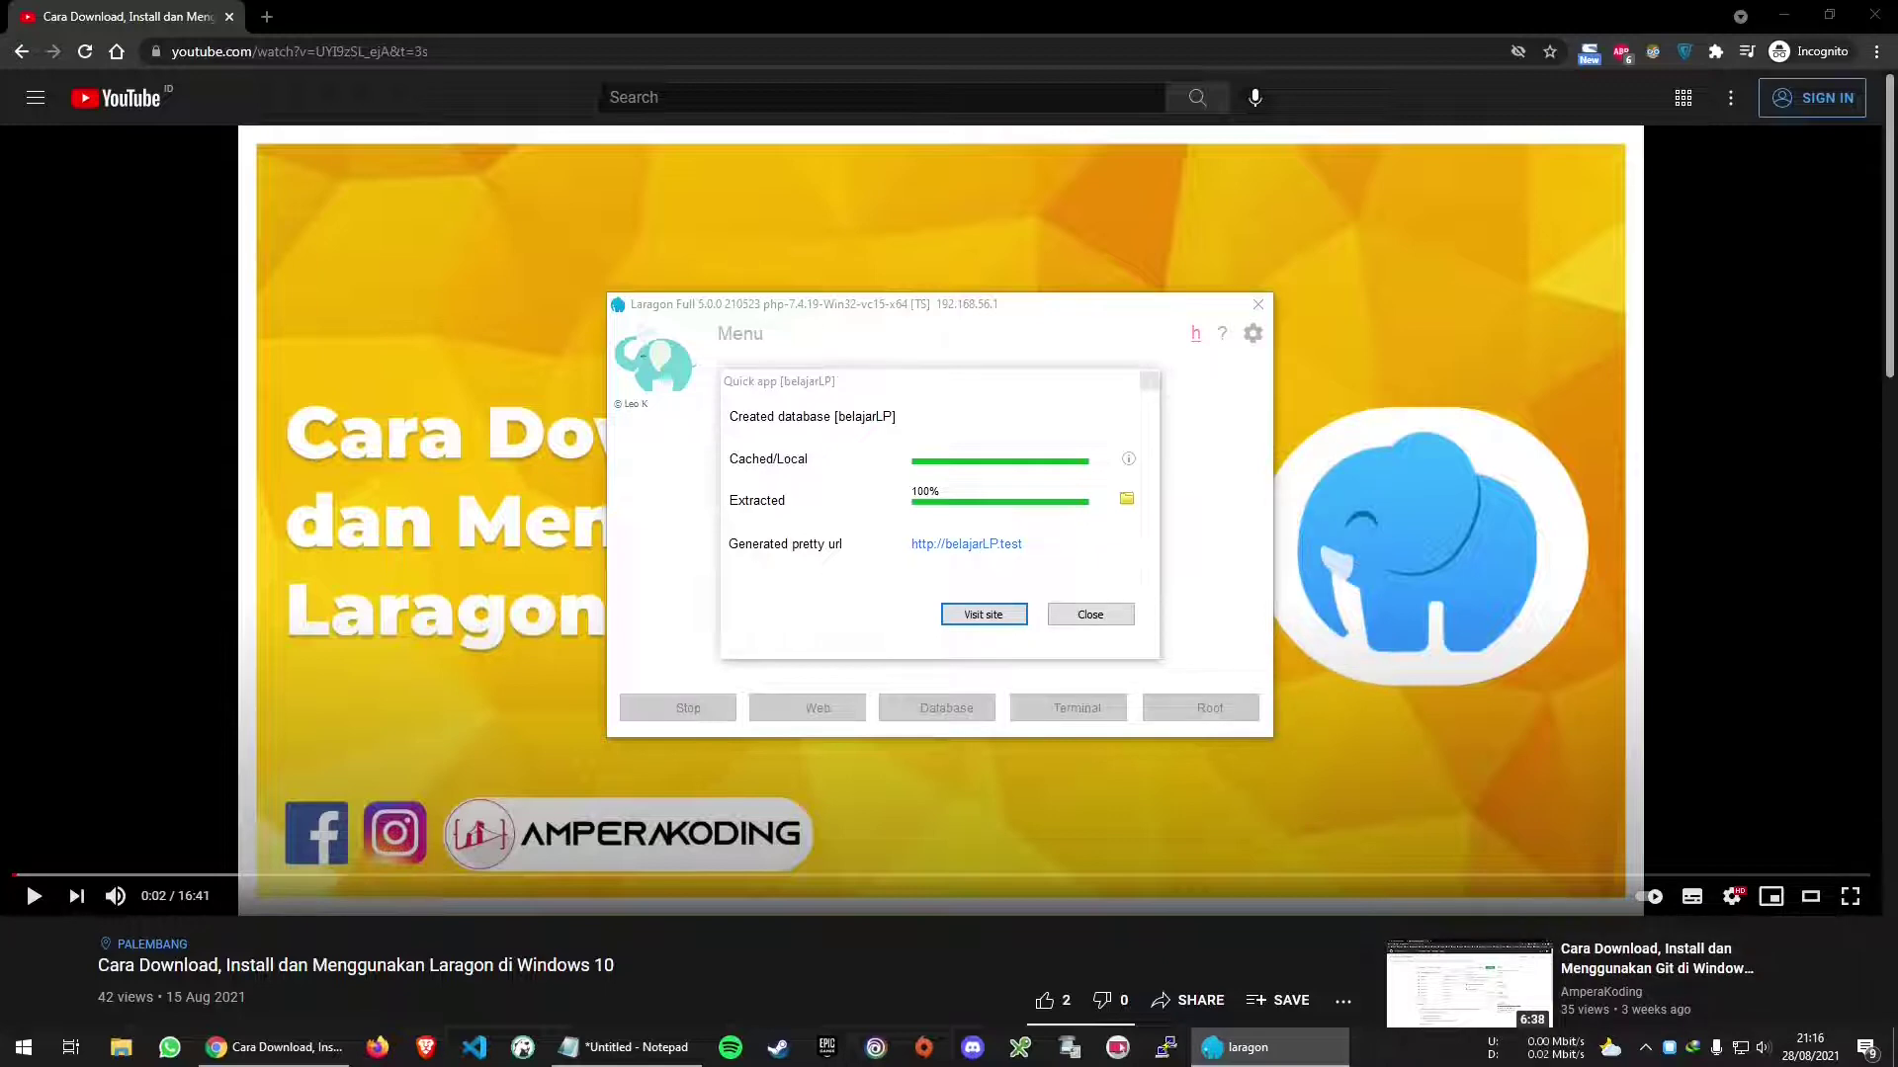
pyautogui.moveTo(1897, 20); pyautogui.dragTo(959, 5)
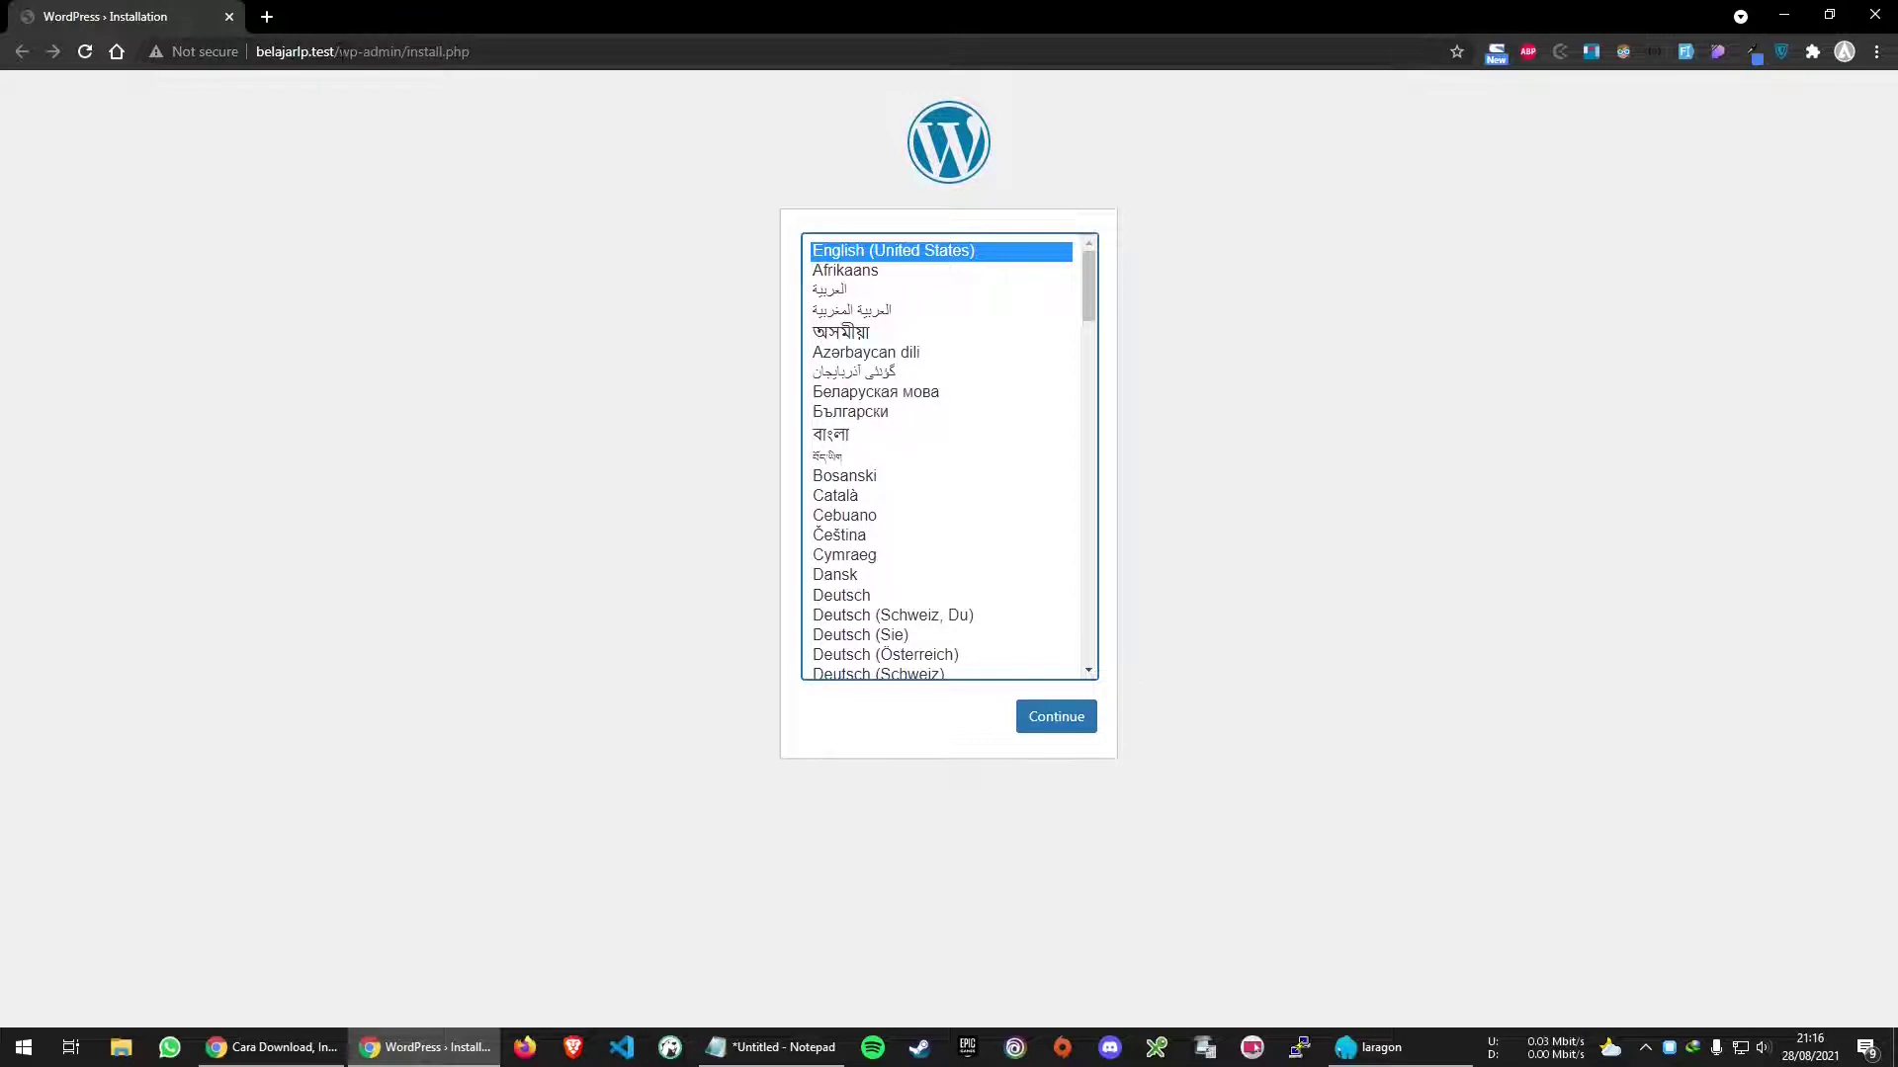
# Load belajarlp.test in a new private browser tab
pyautogui.moveTo(337, 51); pyautogui.dragTo(614, 70)
pyautogui.press('BackSpace')
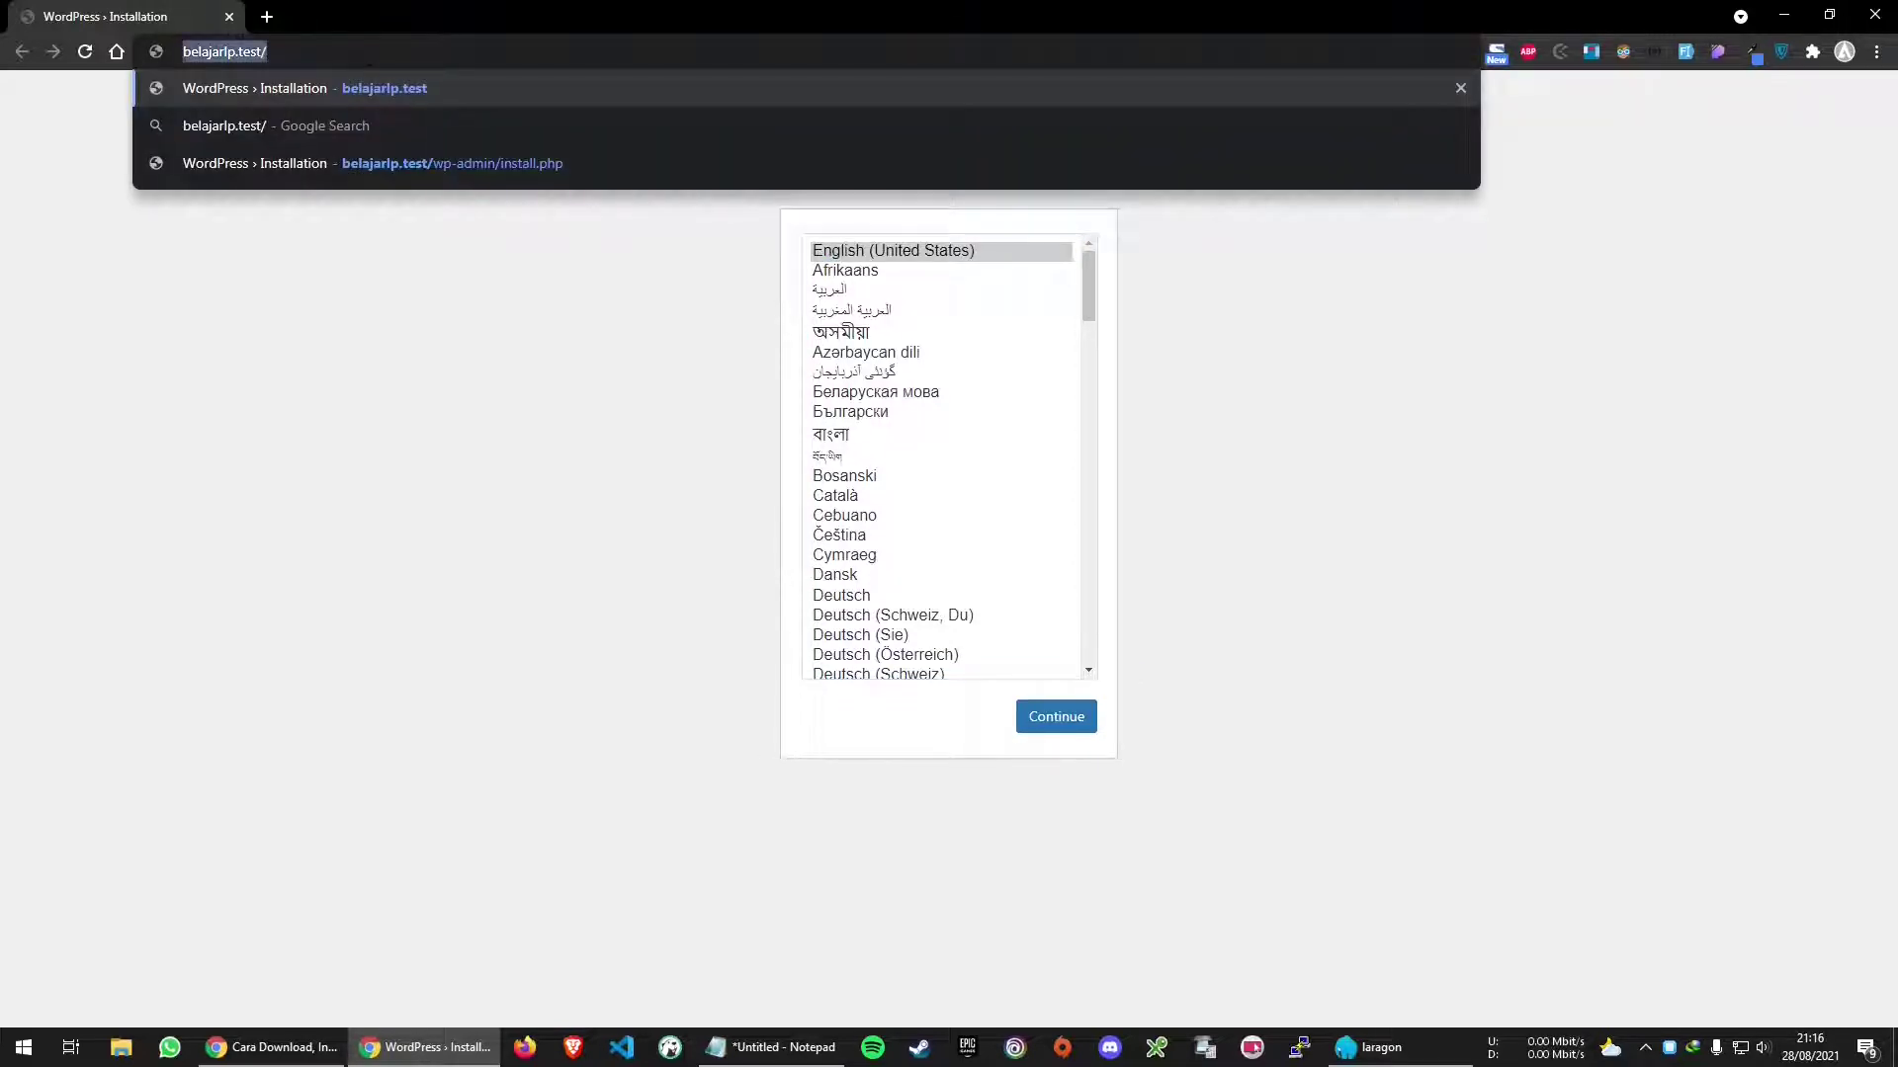
pyautogui.click(230, 17)
pyautogui.click(276, 17)
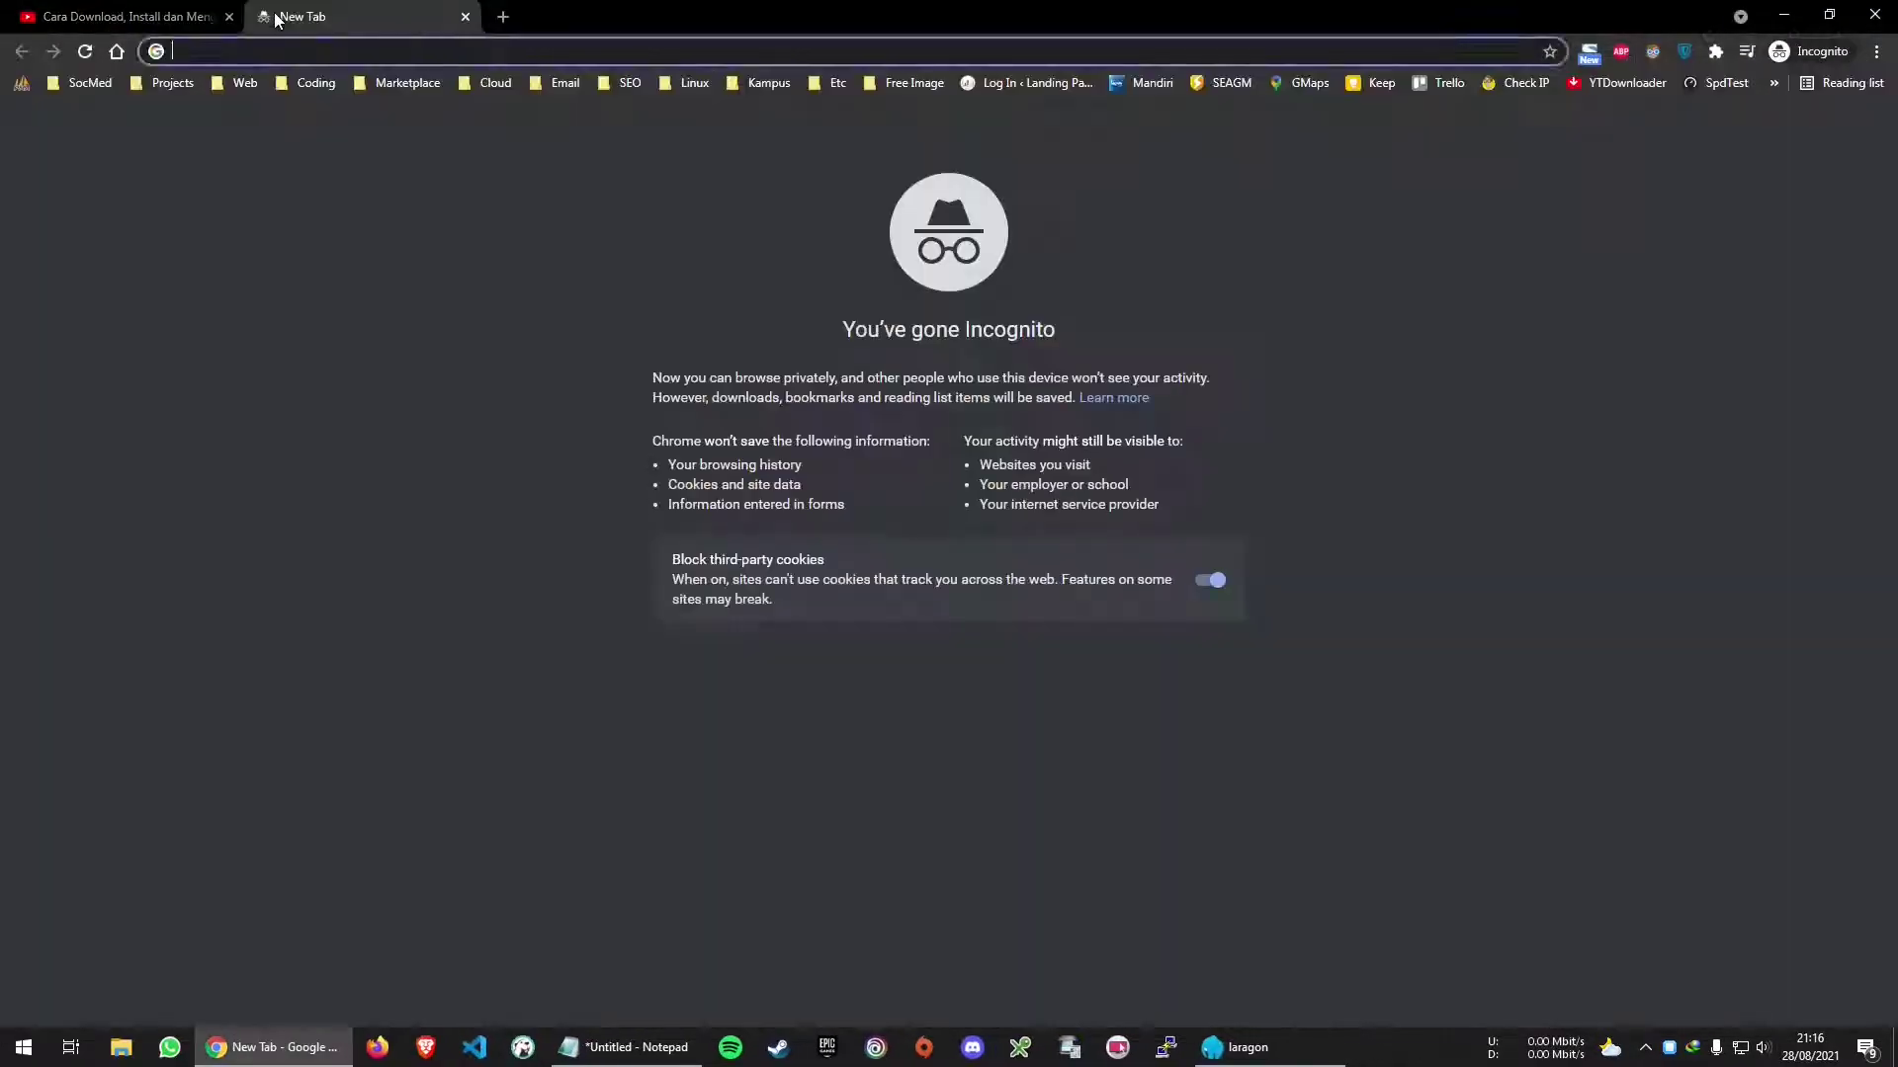
pyautogui.write('belajarlp.test/')
pyautogui.press('Return')
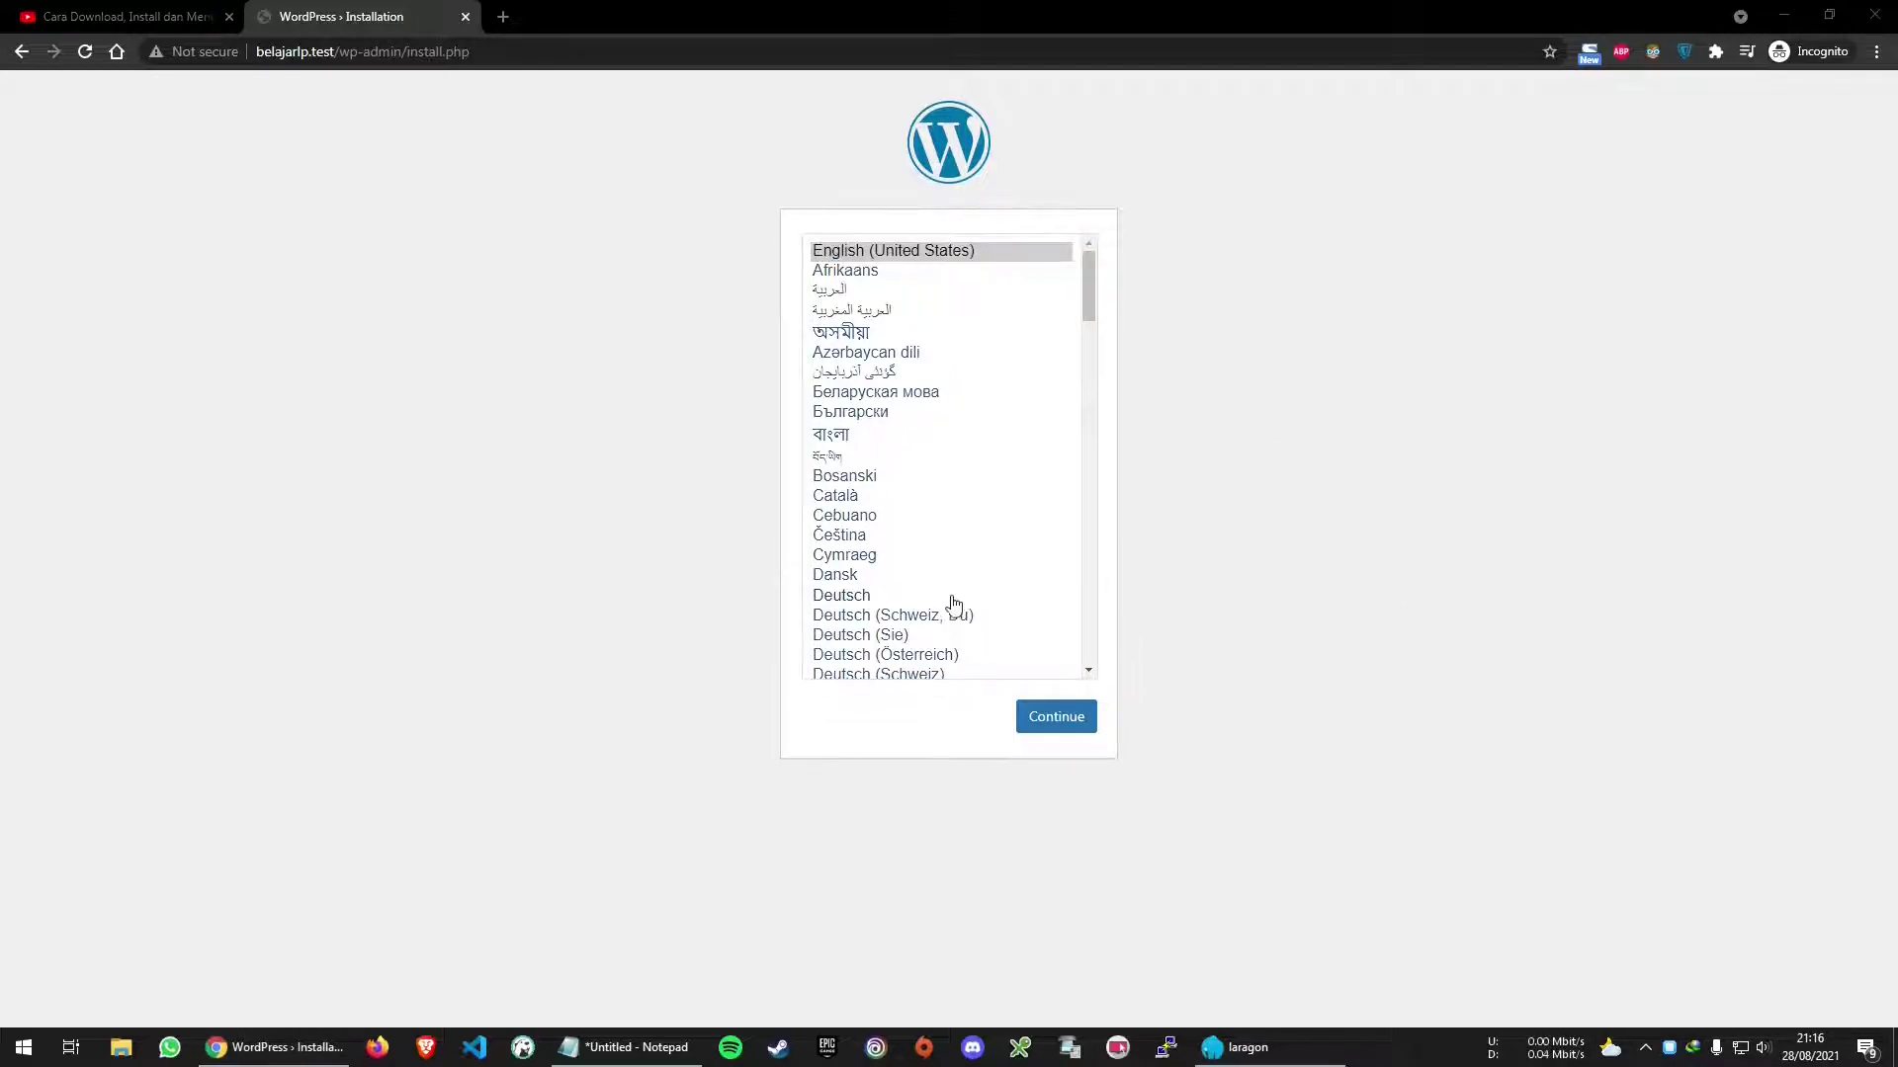
# Close Laragon's quick-app dialog and choose English (United States) in the installer
pyautogui.click(1286, 1060)
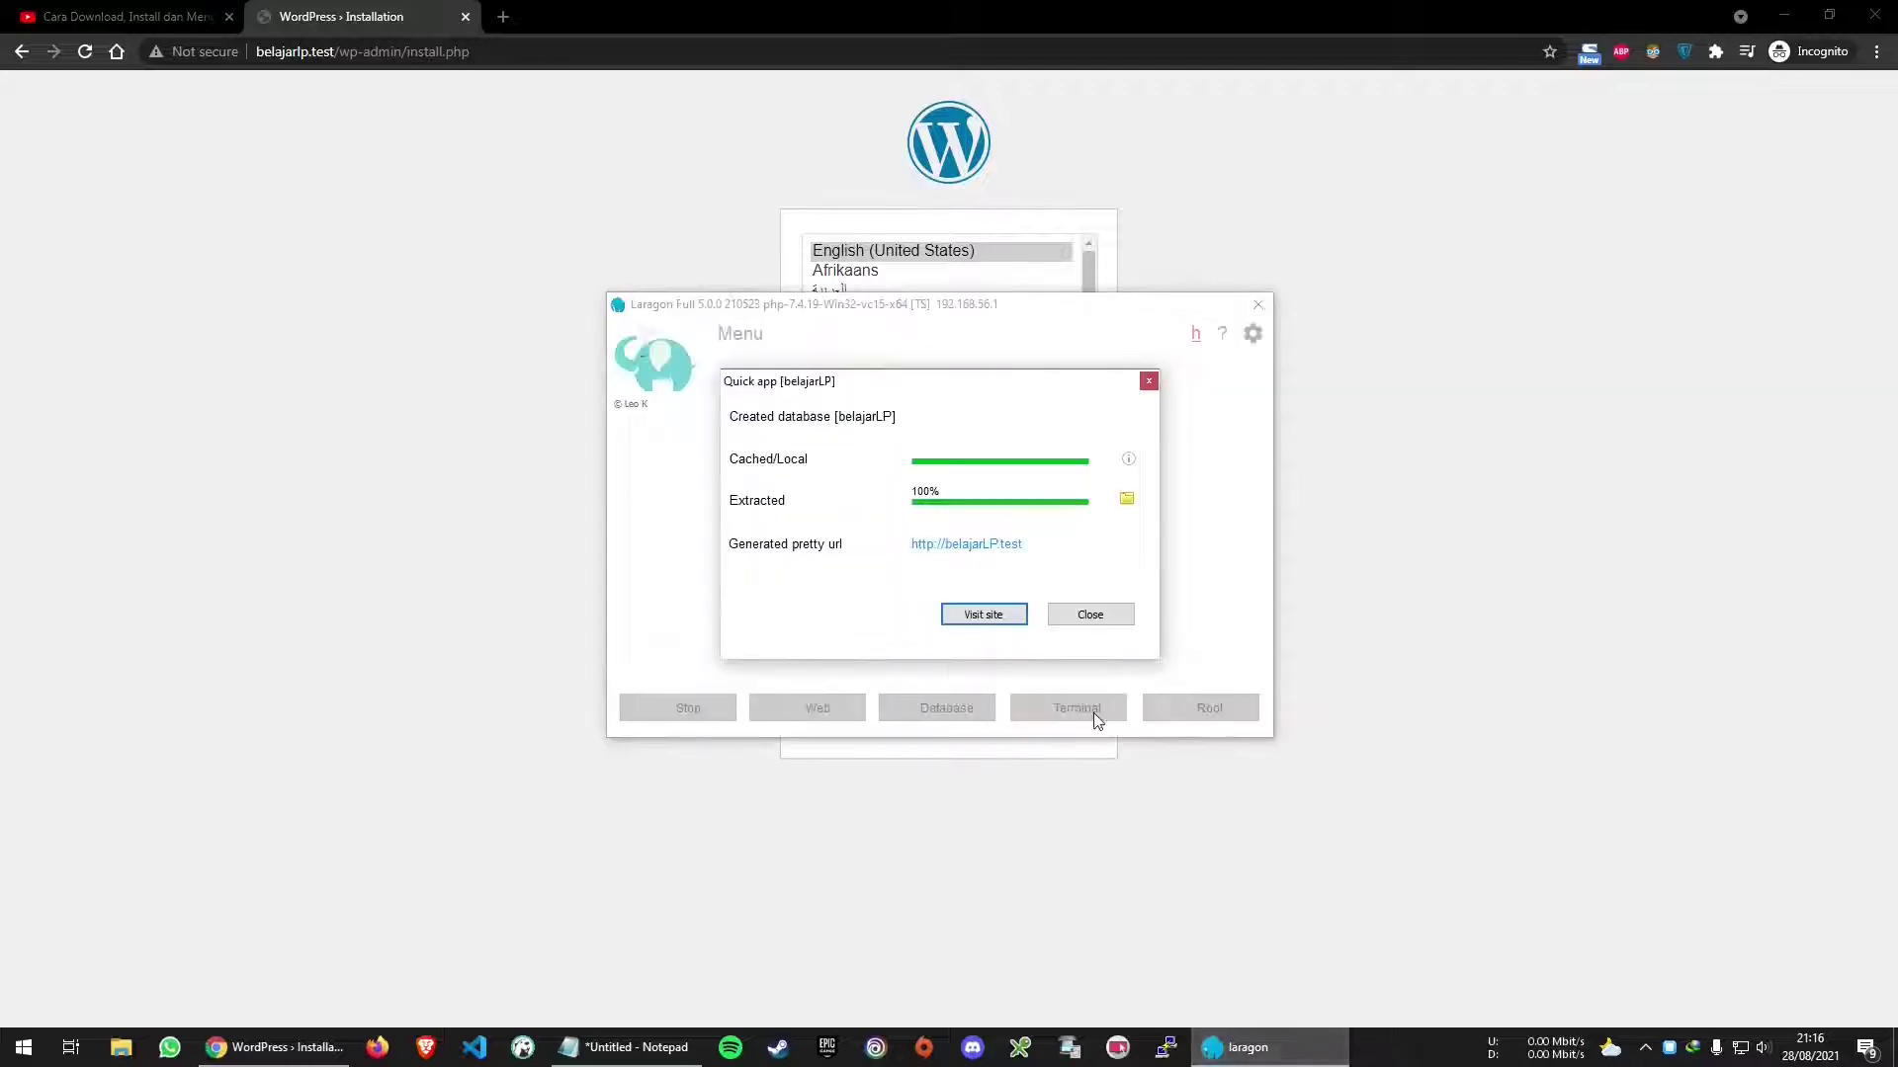
pyautogui.click(1013, 615)
pyautogui.click(1149, 391)
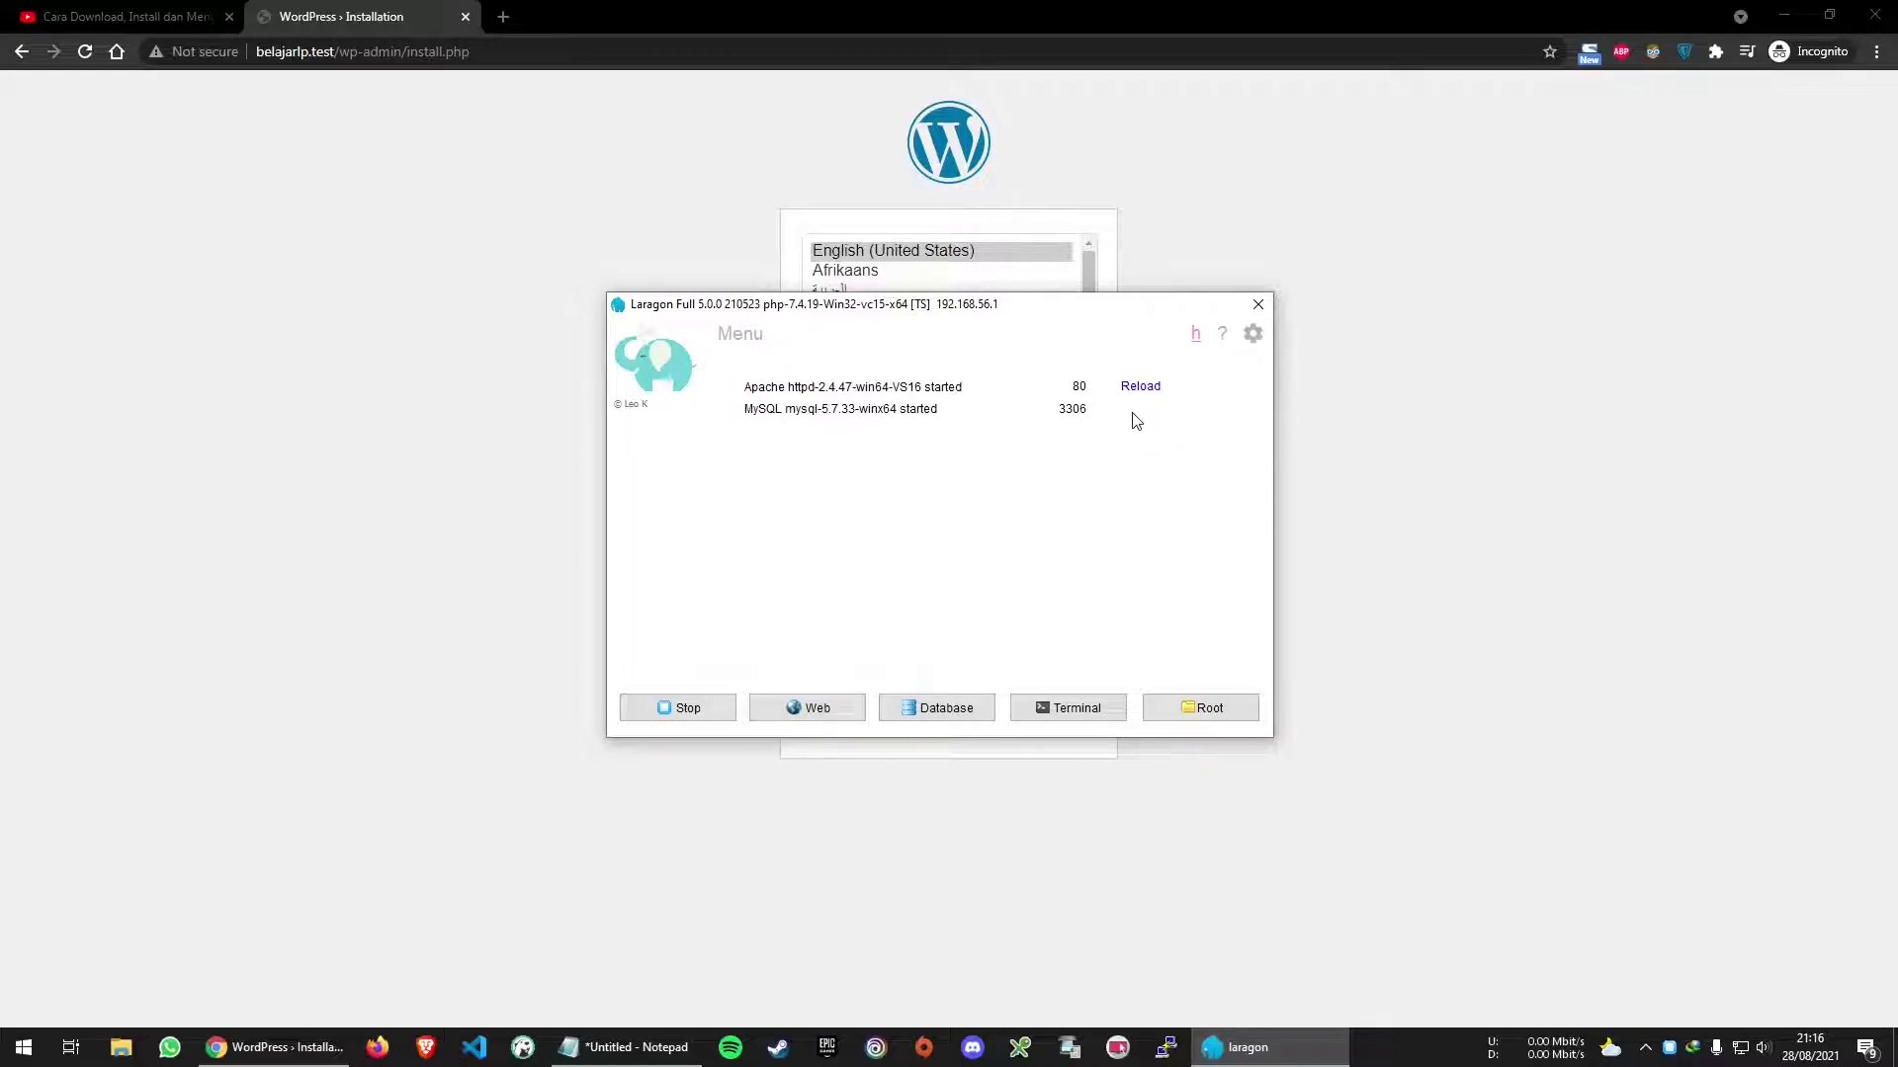
pyautogui.click(457, 435)
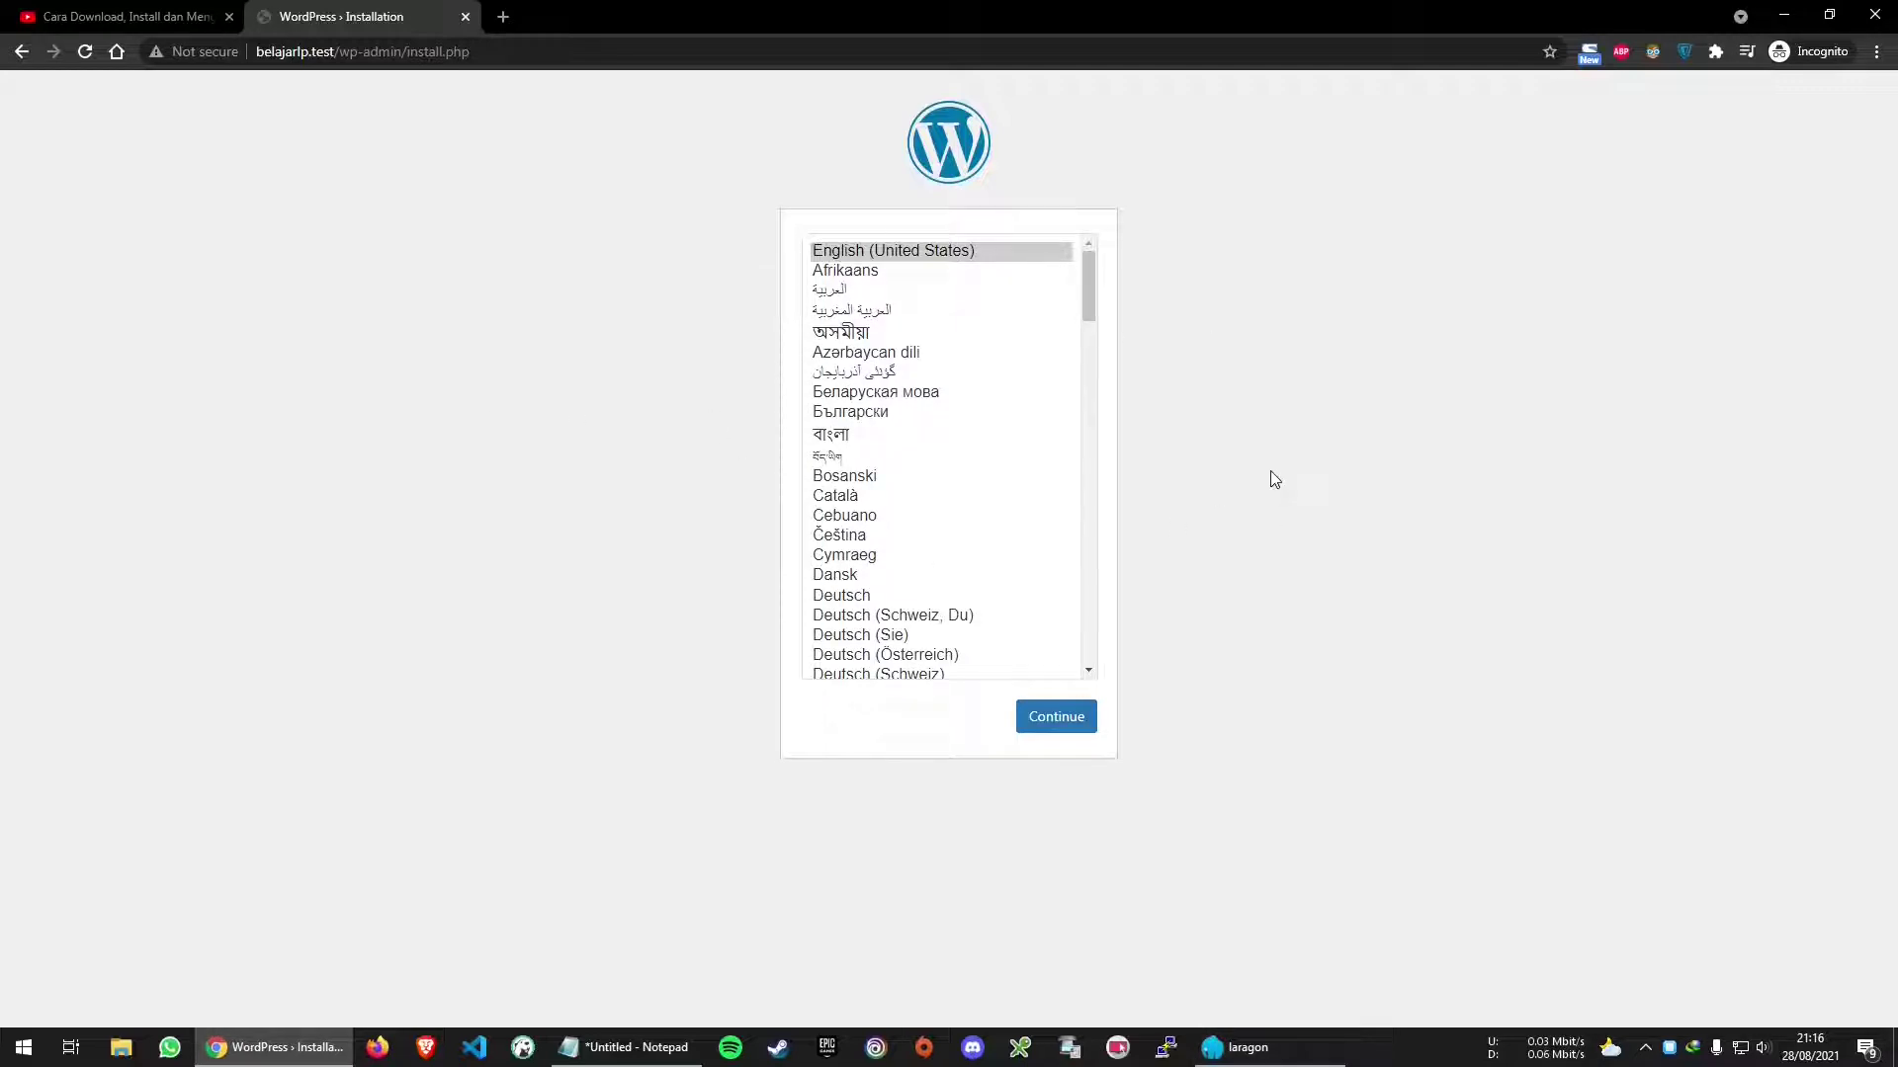
pyautogui.click(989, 255)
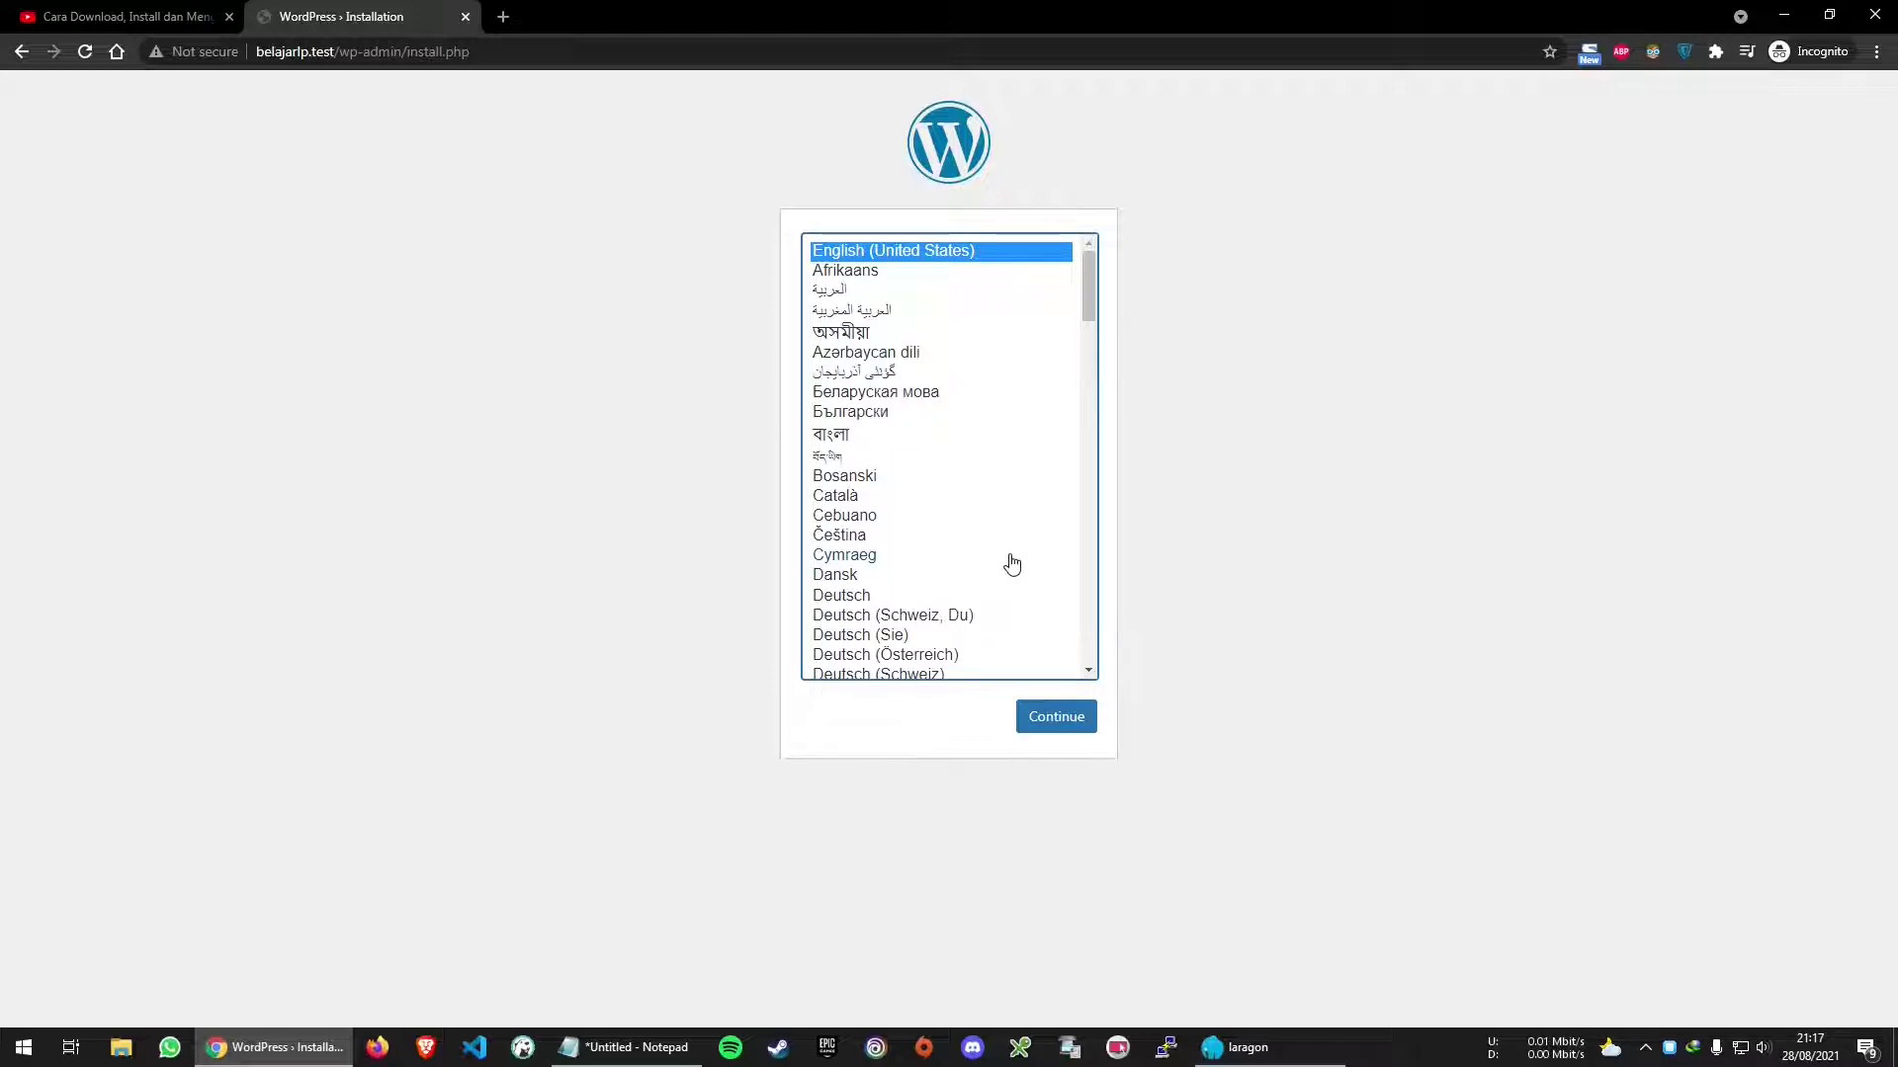
# Enter site title 'Belajar LP', an admin username, and a password identical to it
pyautogui.click(1068, 727)
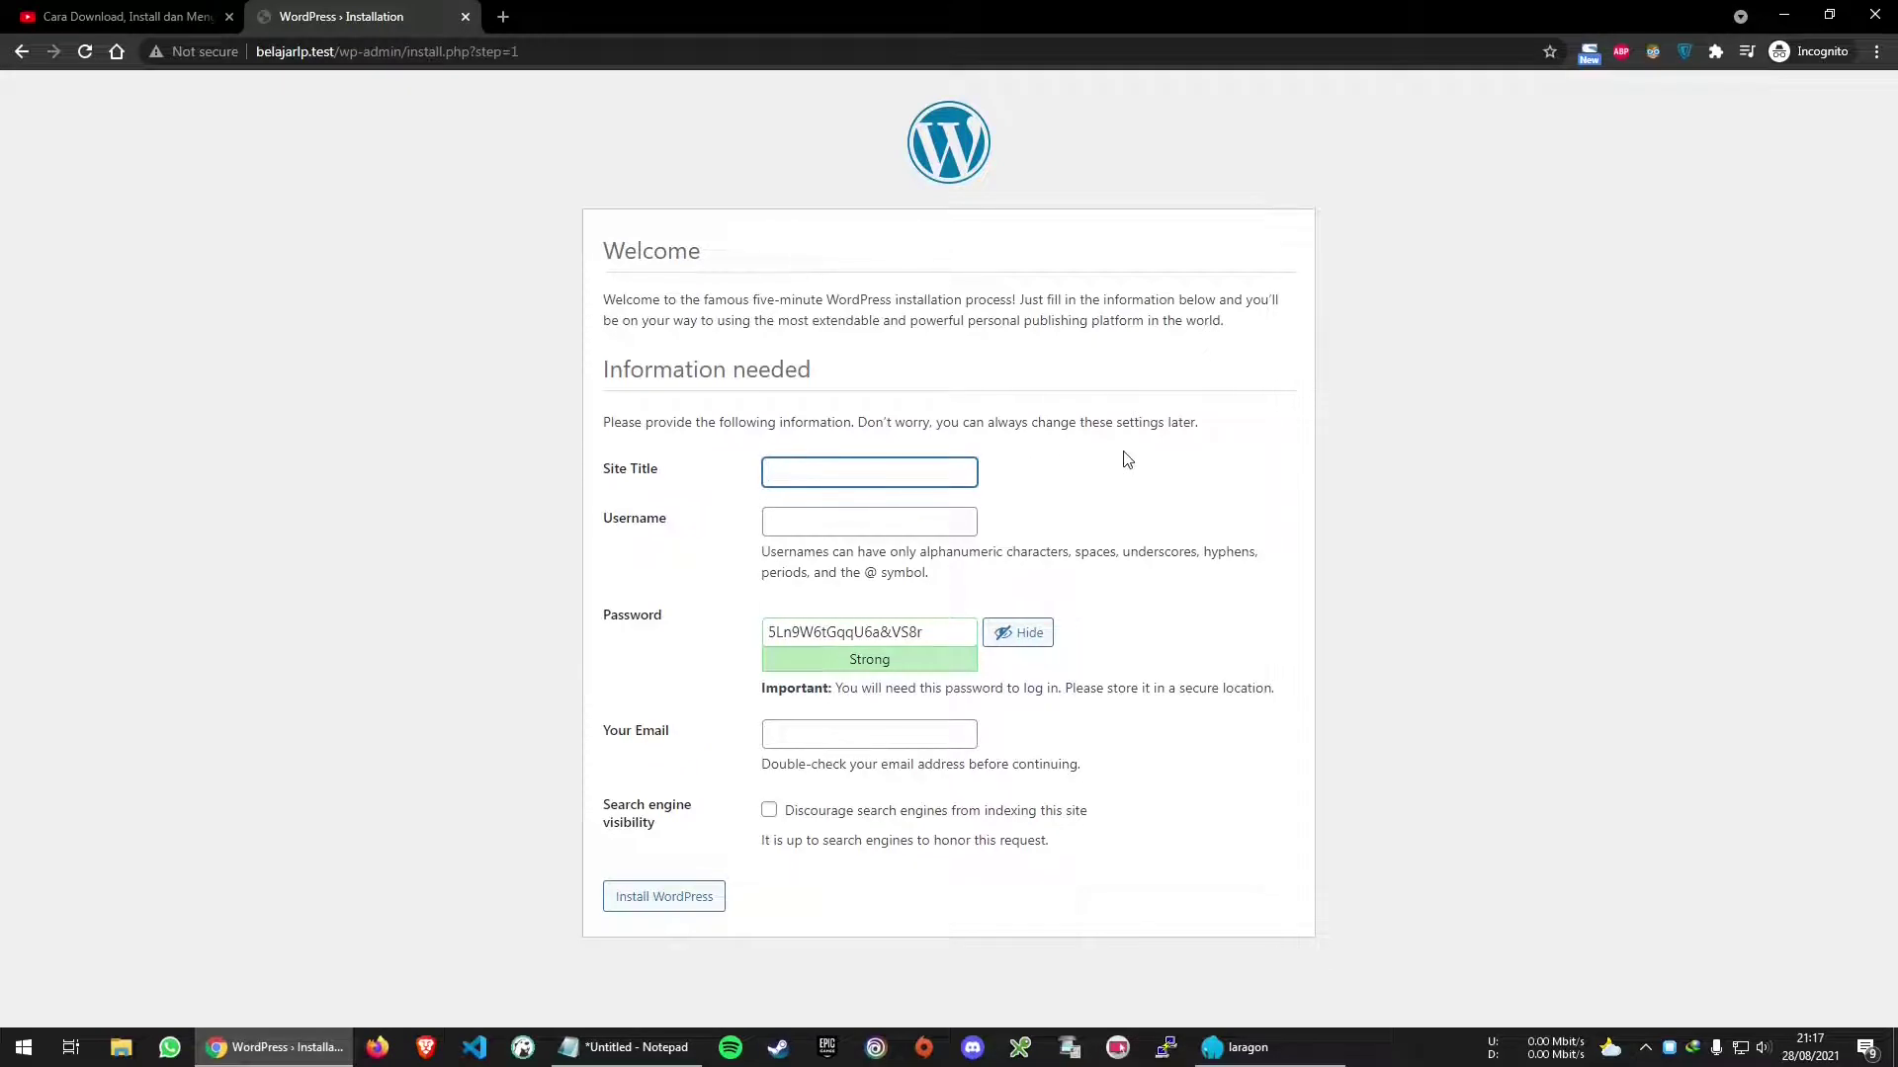
pyautogui.write('Belajar LP')
pyautogui.press('Tab')
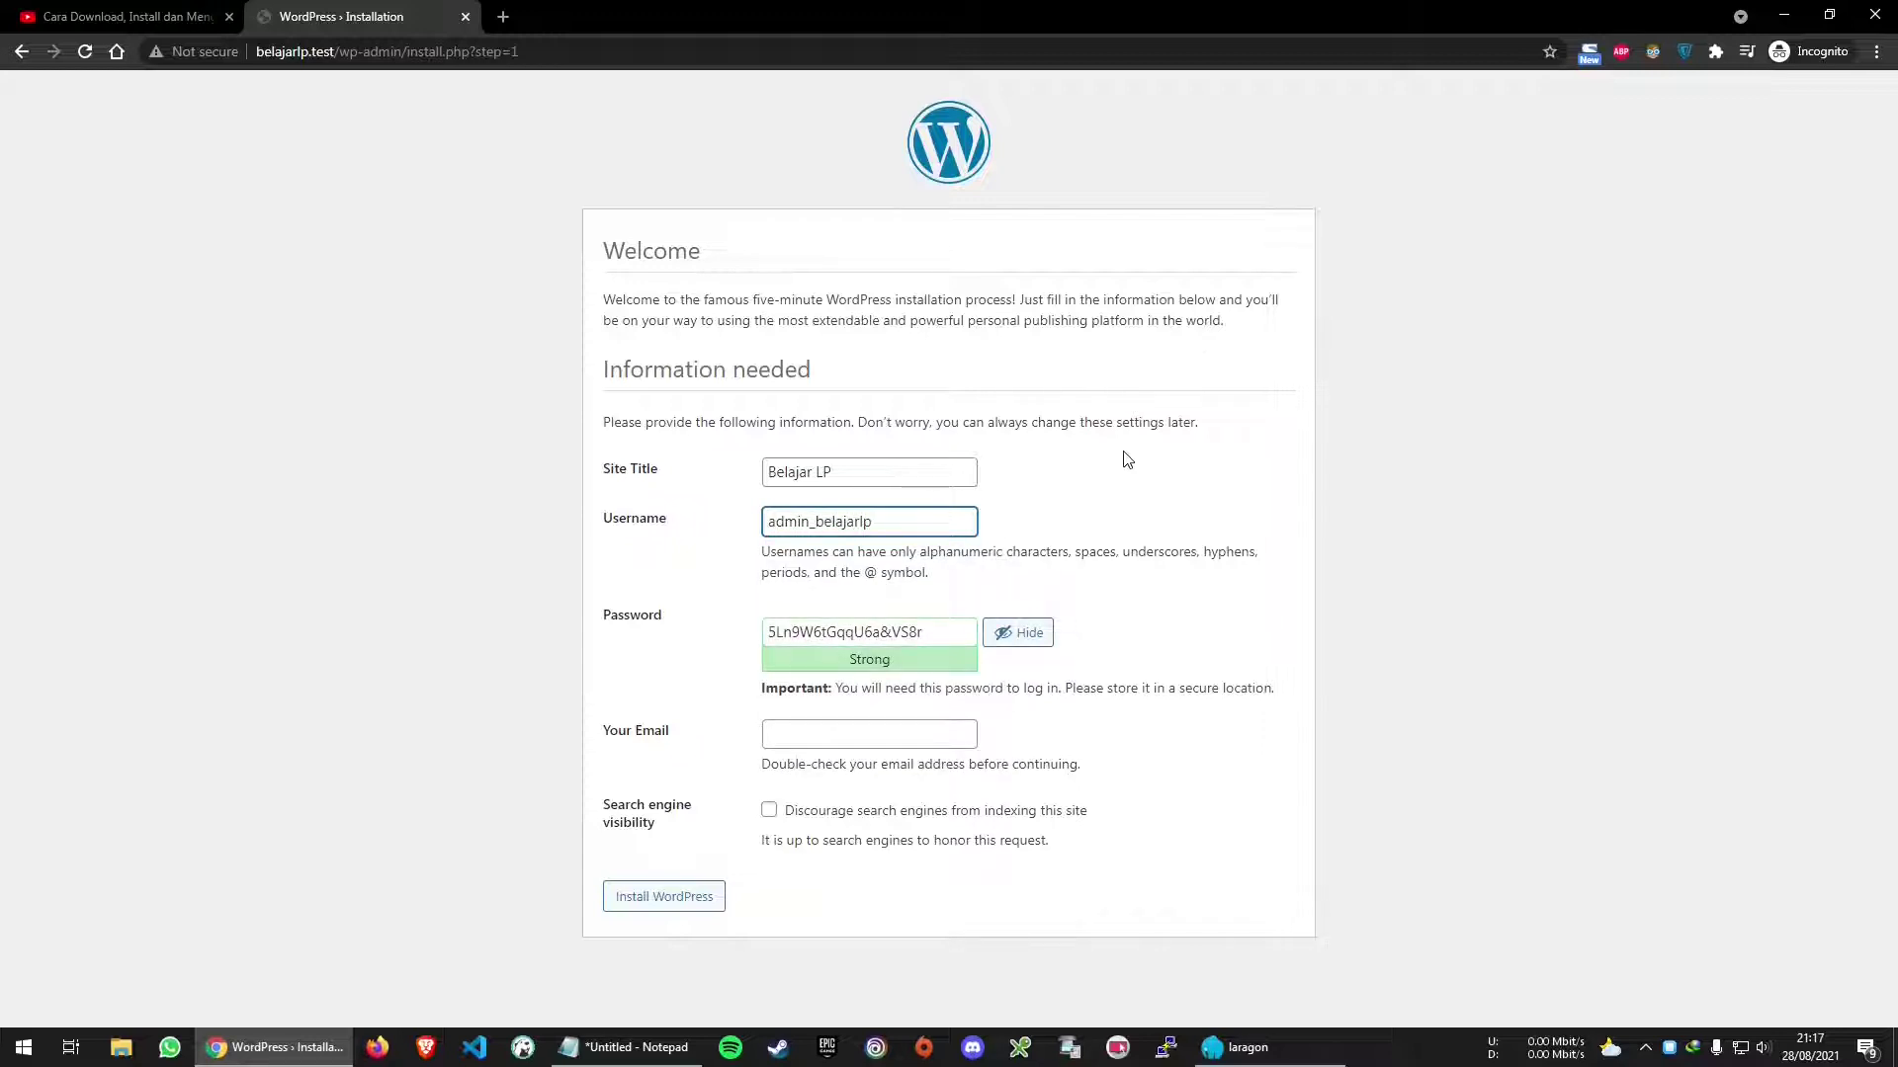
pyautogui.doubleClick(896, 531)
pyautogui.hotkey('ctrl', 'c')
pyautogui.click(926, 632)
pyautogui.hotkey('ctrl', 'a')
pyautogui.hotkey('ctrl', 'v')
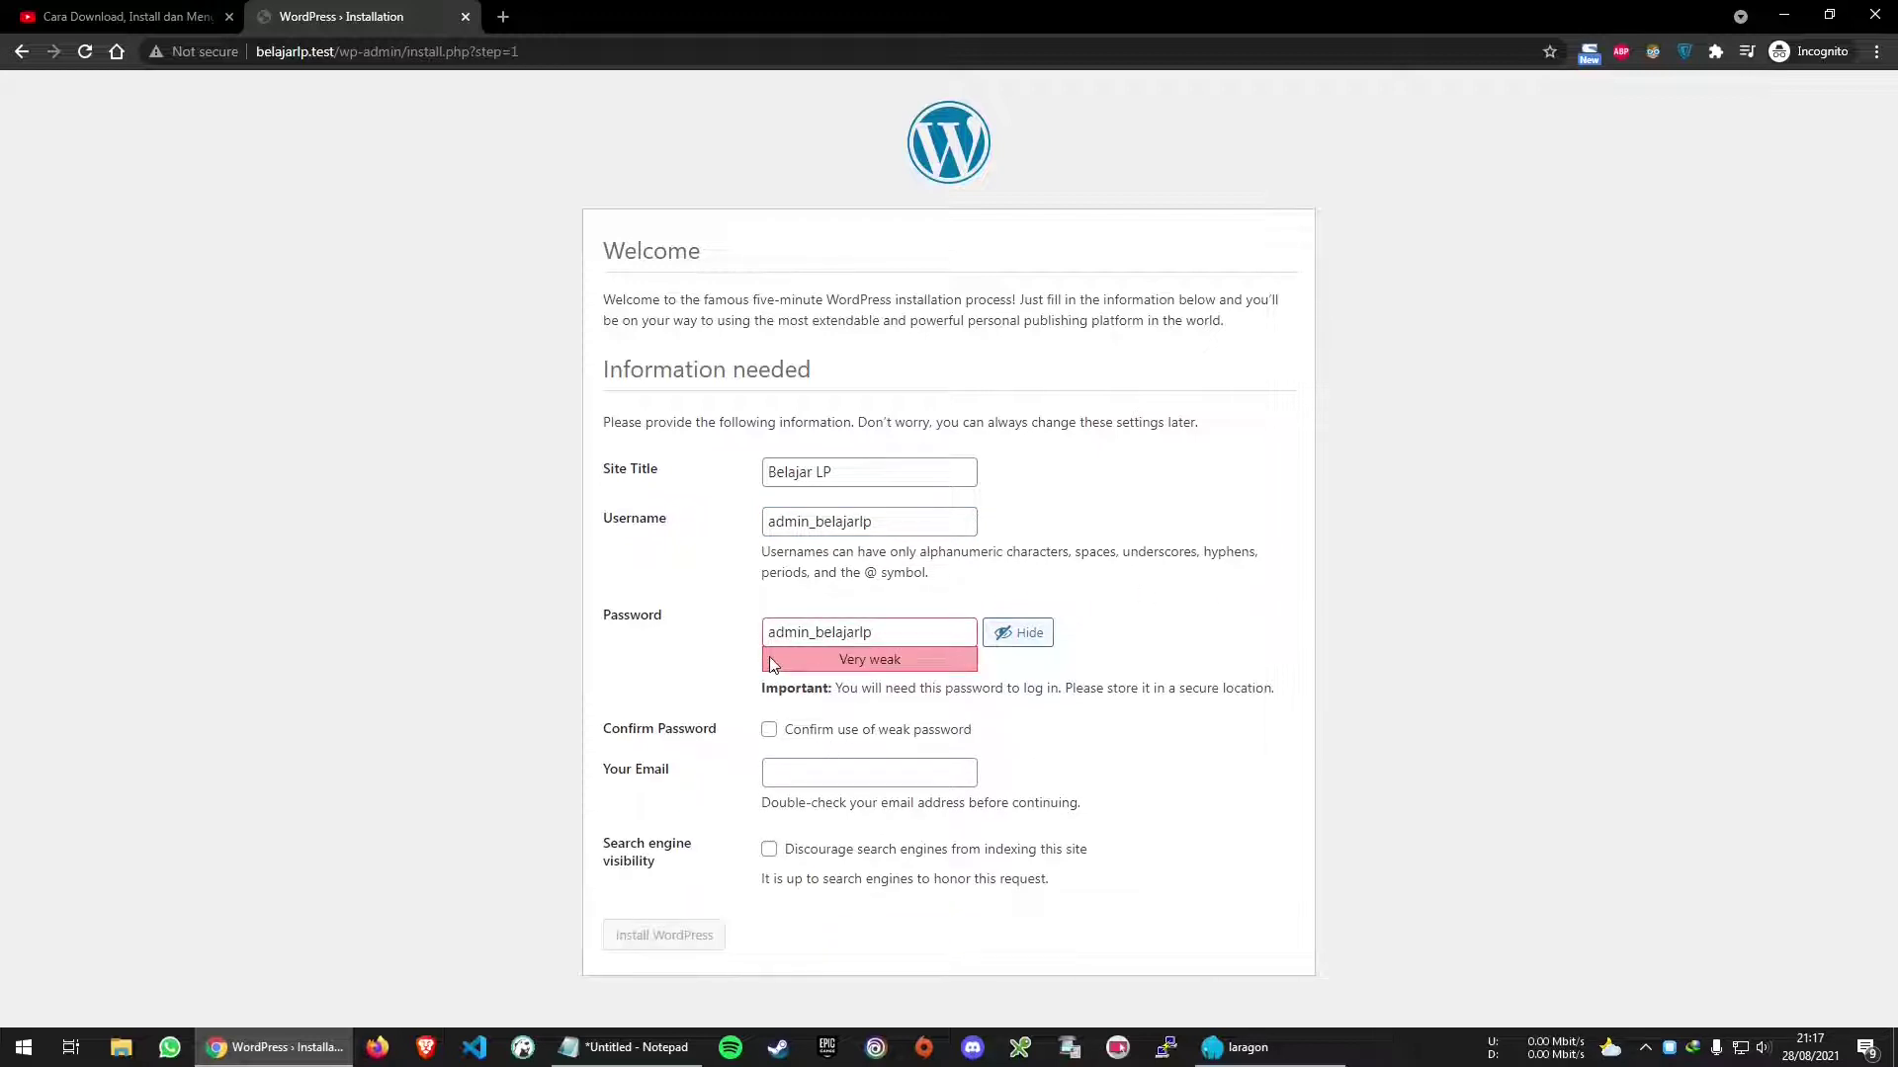
pyautogui.moveTo(835, 660); pyautogui.dragTo(916, 670)
pyautogui.click(947, 655)
pyautogui.doubleClick(832, 528)
pyautogui.doubleClick(835, 638)
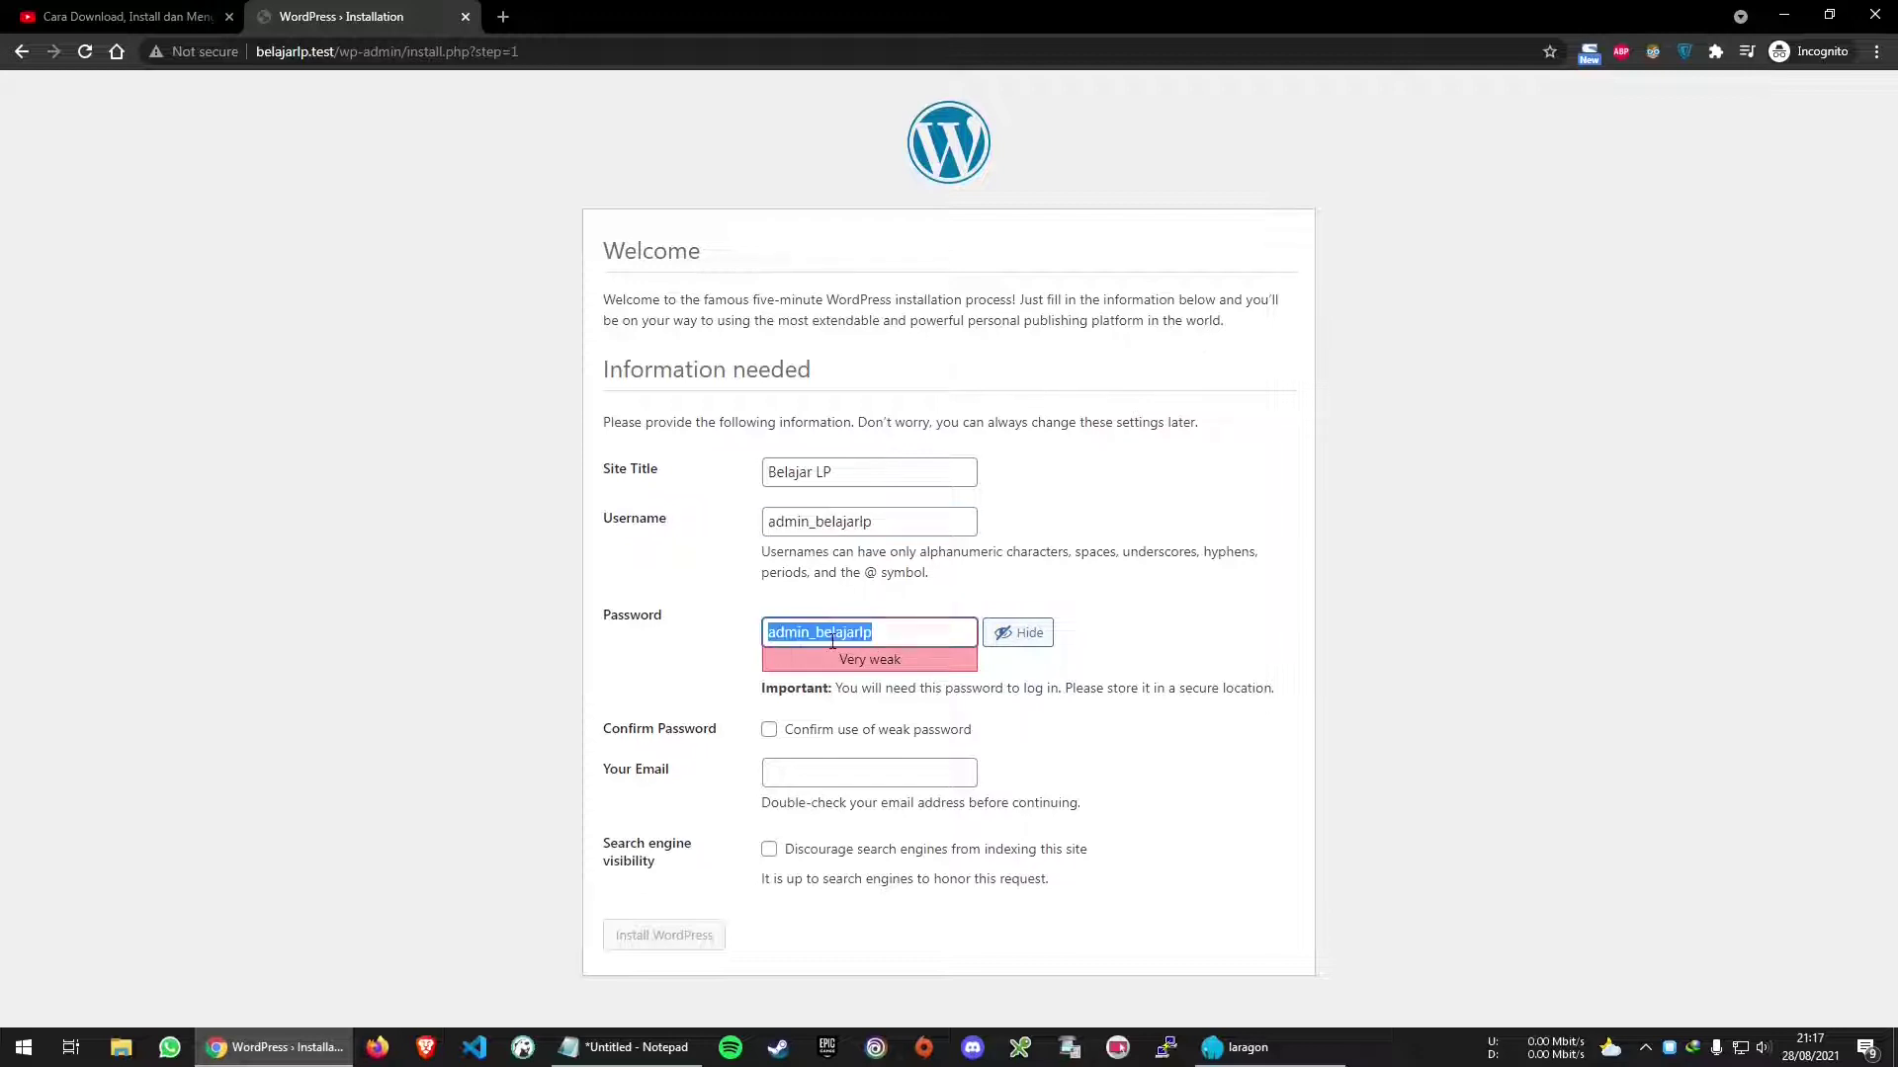
pyautogui.click(729, 659)
# Confirm the weak password, fill the admin e-mail, keep search engines allowed, and install
pyautogui.click(865, 731)
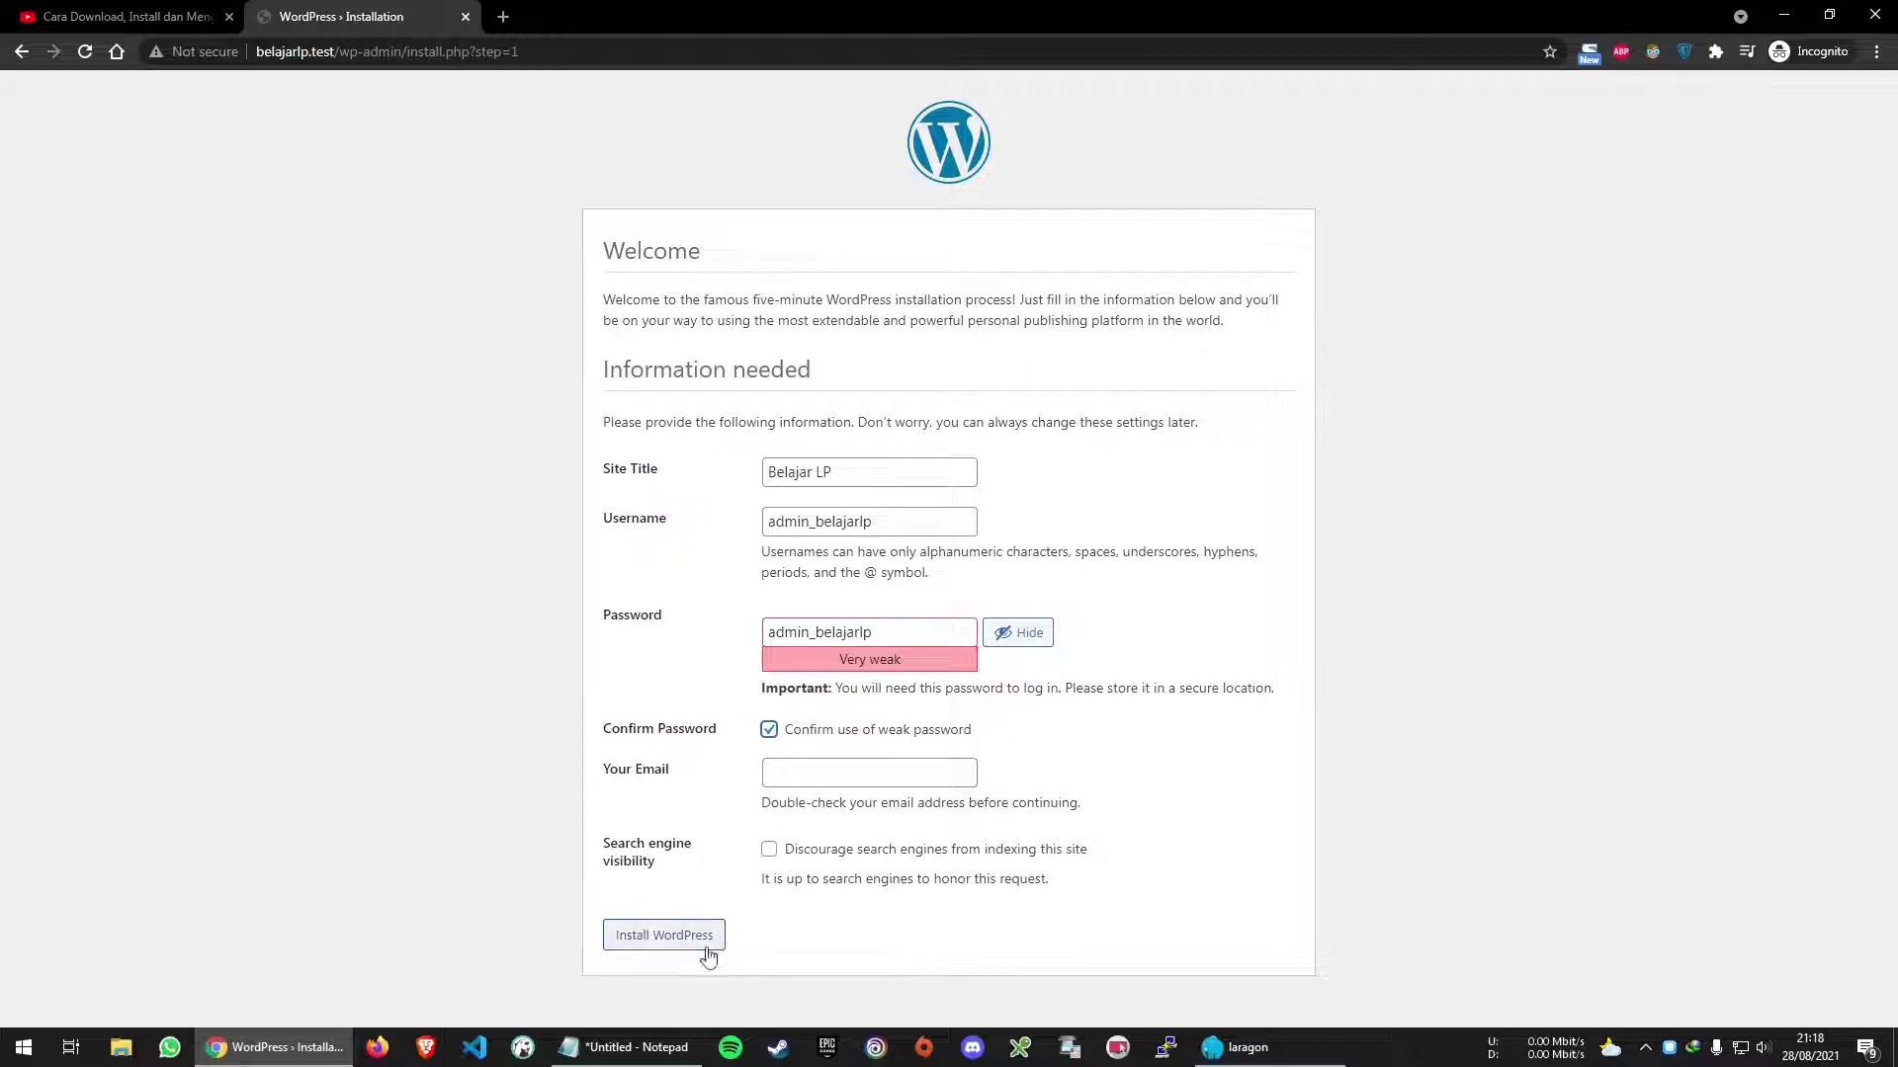
pyautogui.click(825, 733)
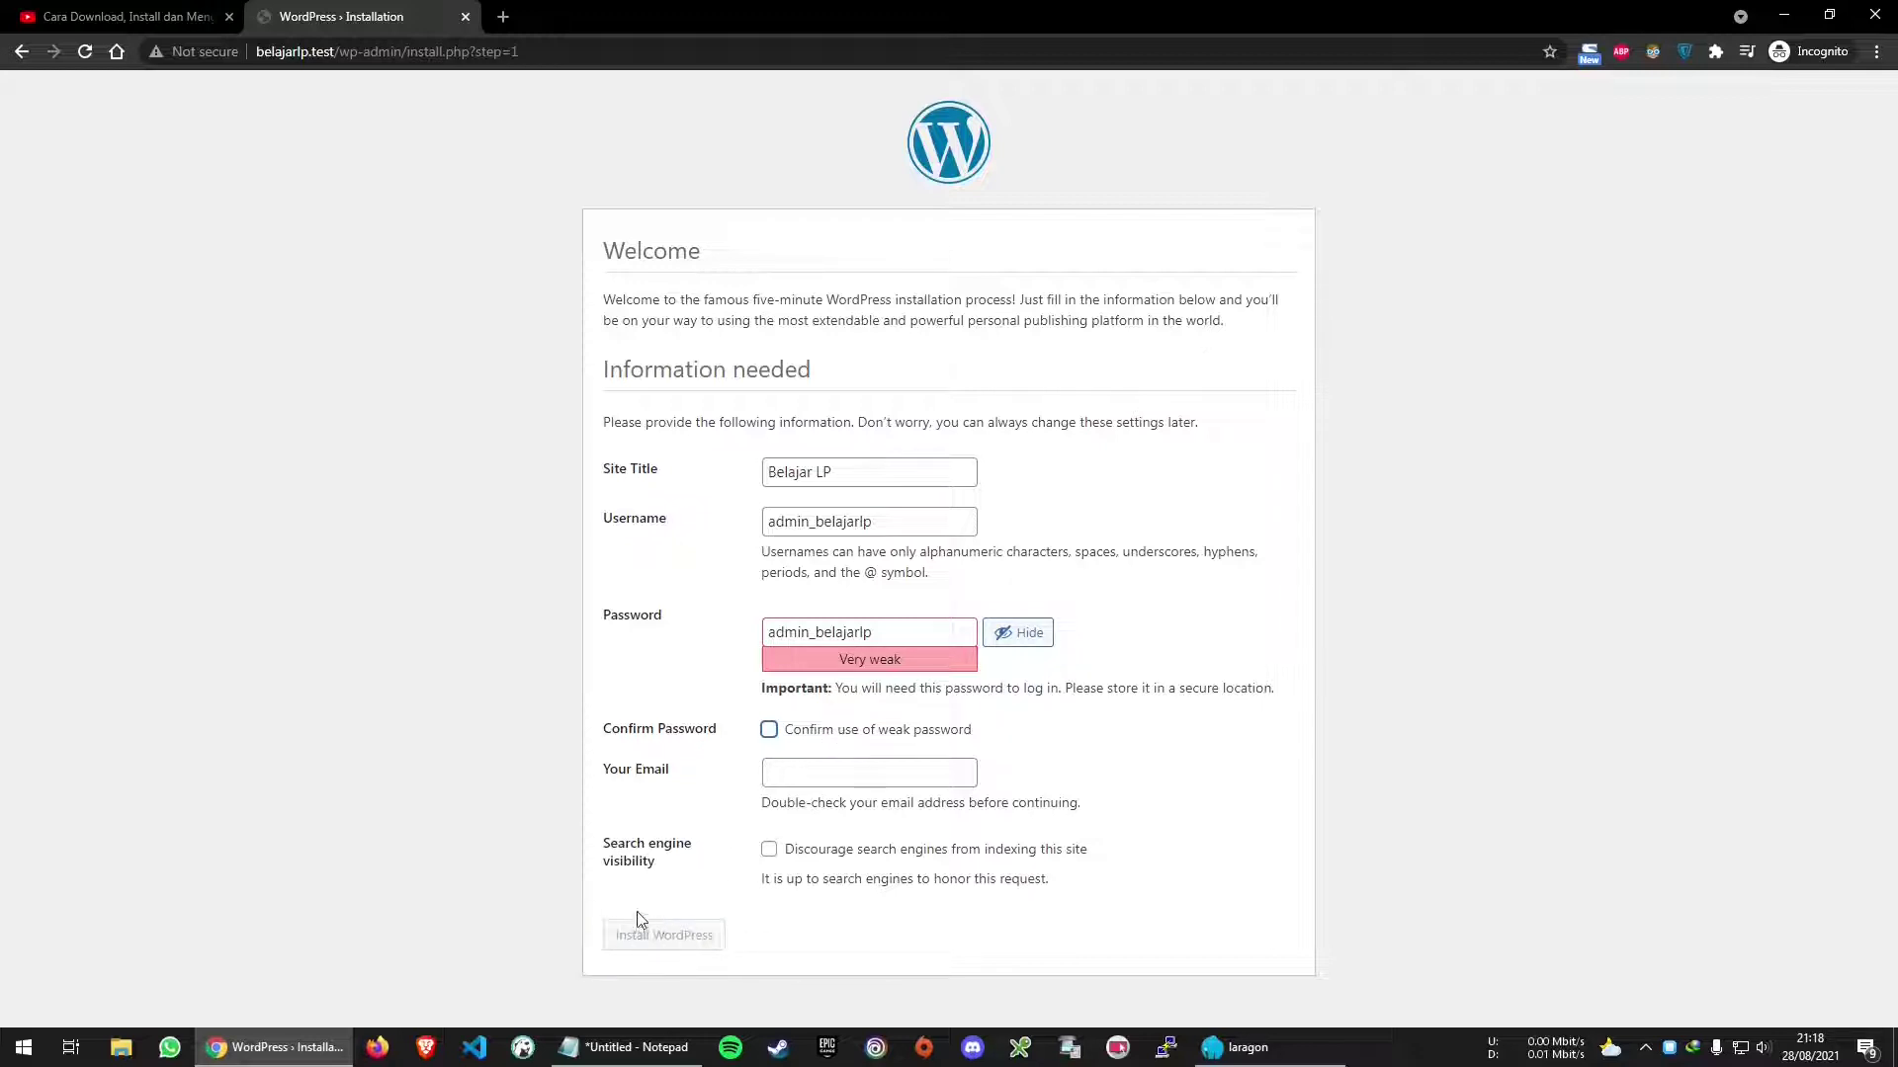
pyautogui.click(819, 733)
pyautogui.click(794, 776)
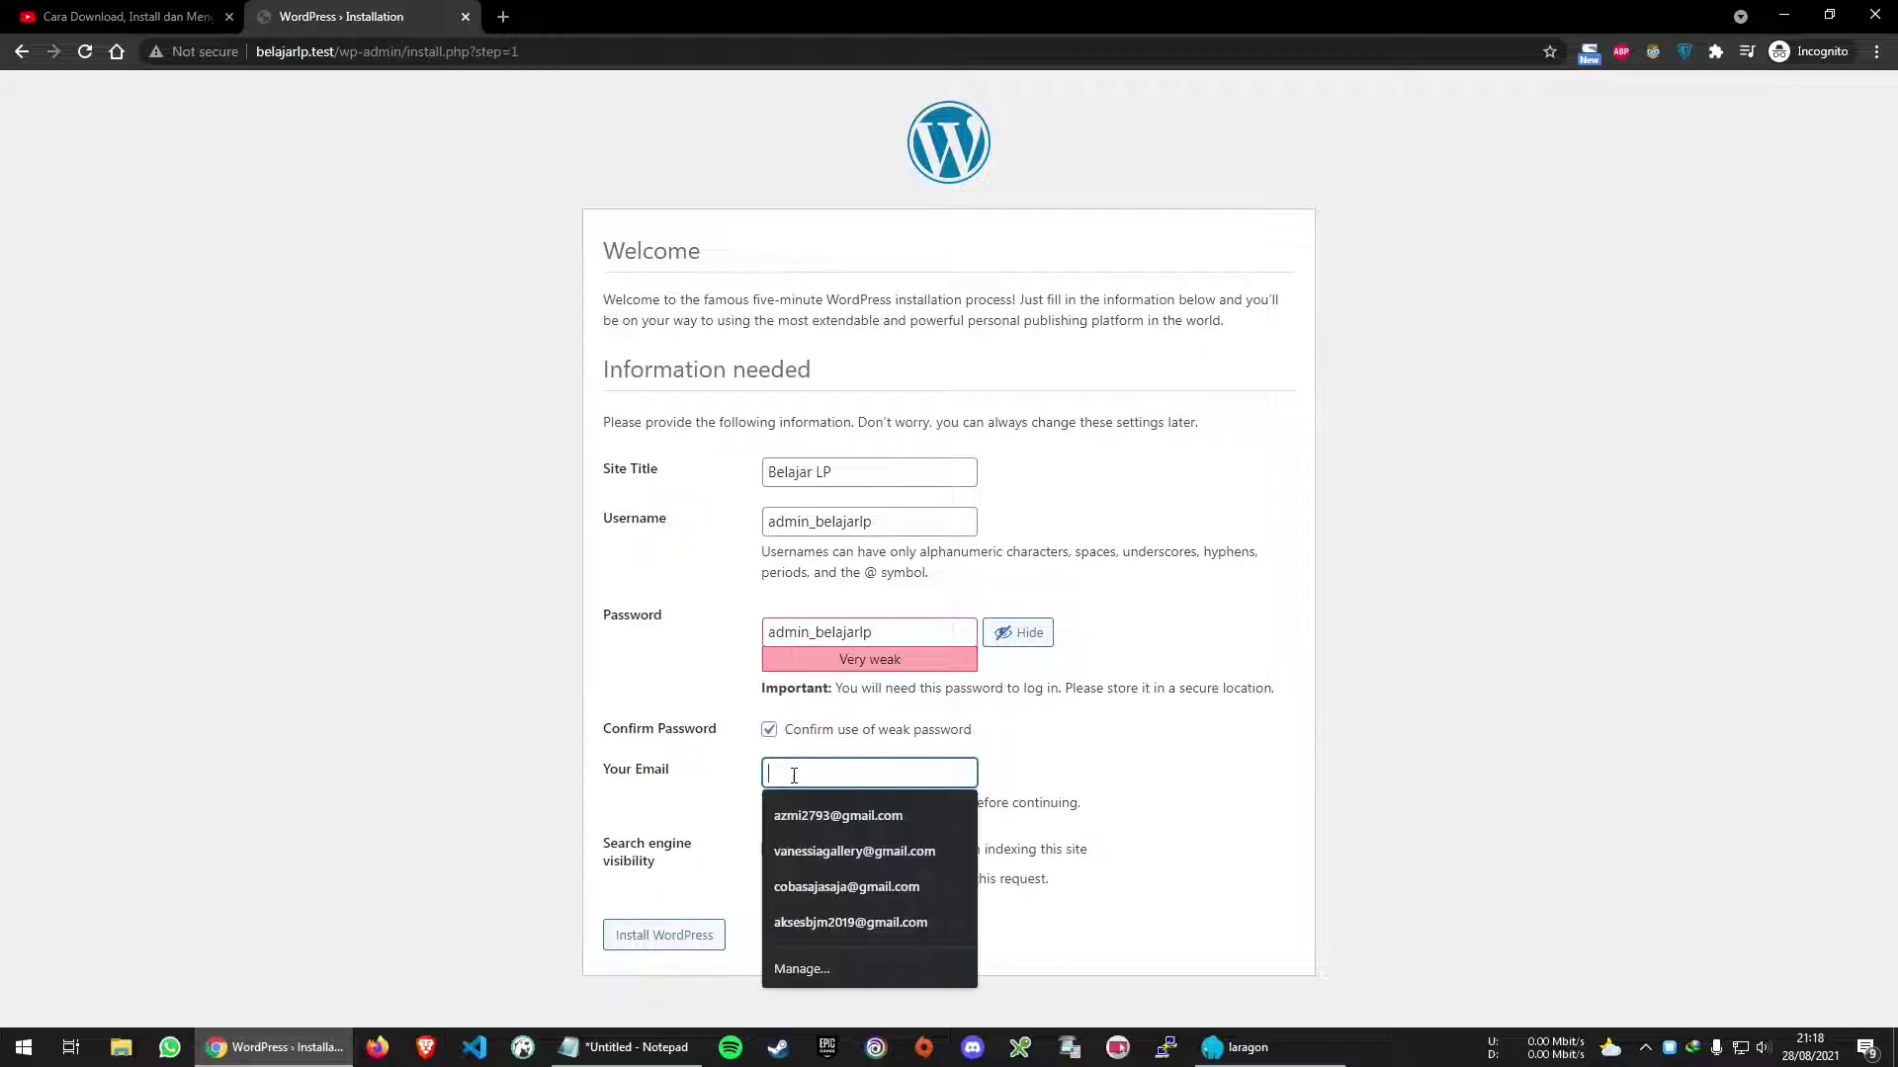
pyautogui.write('amp')
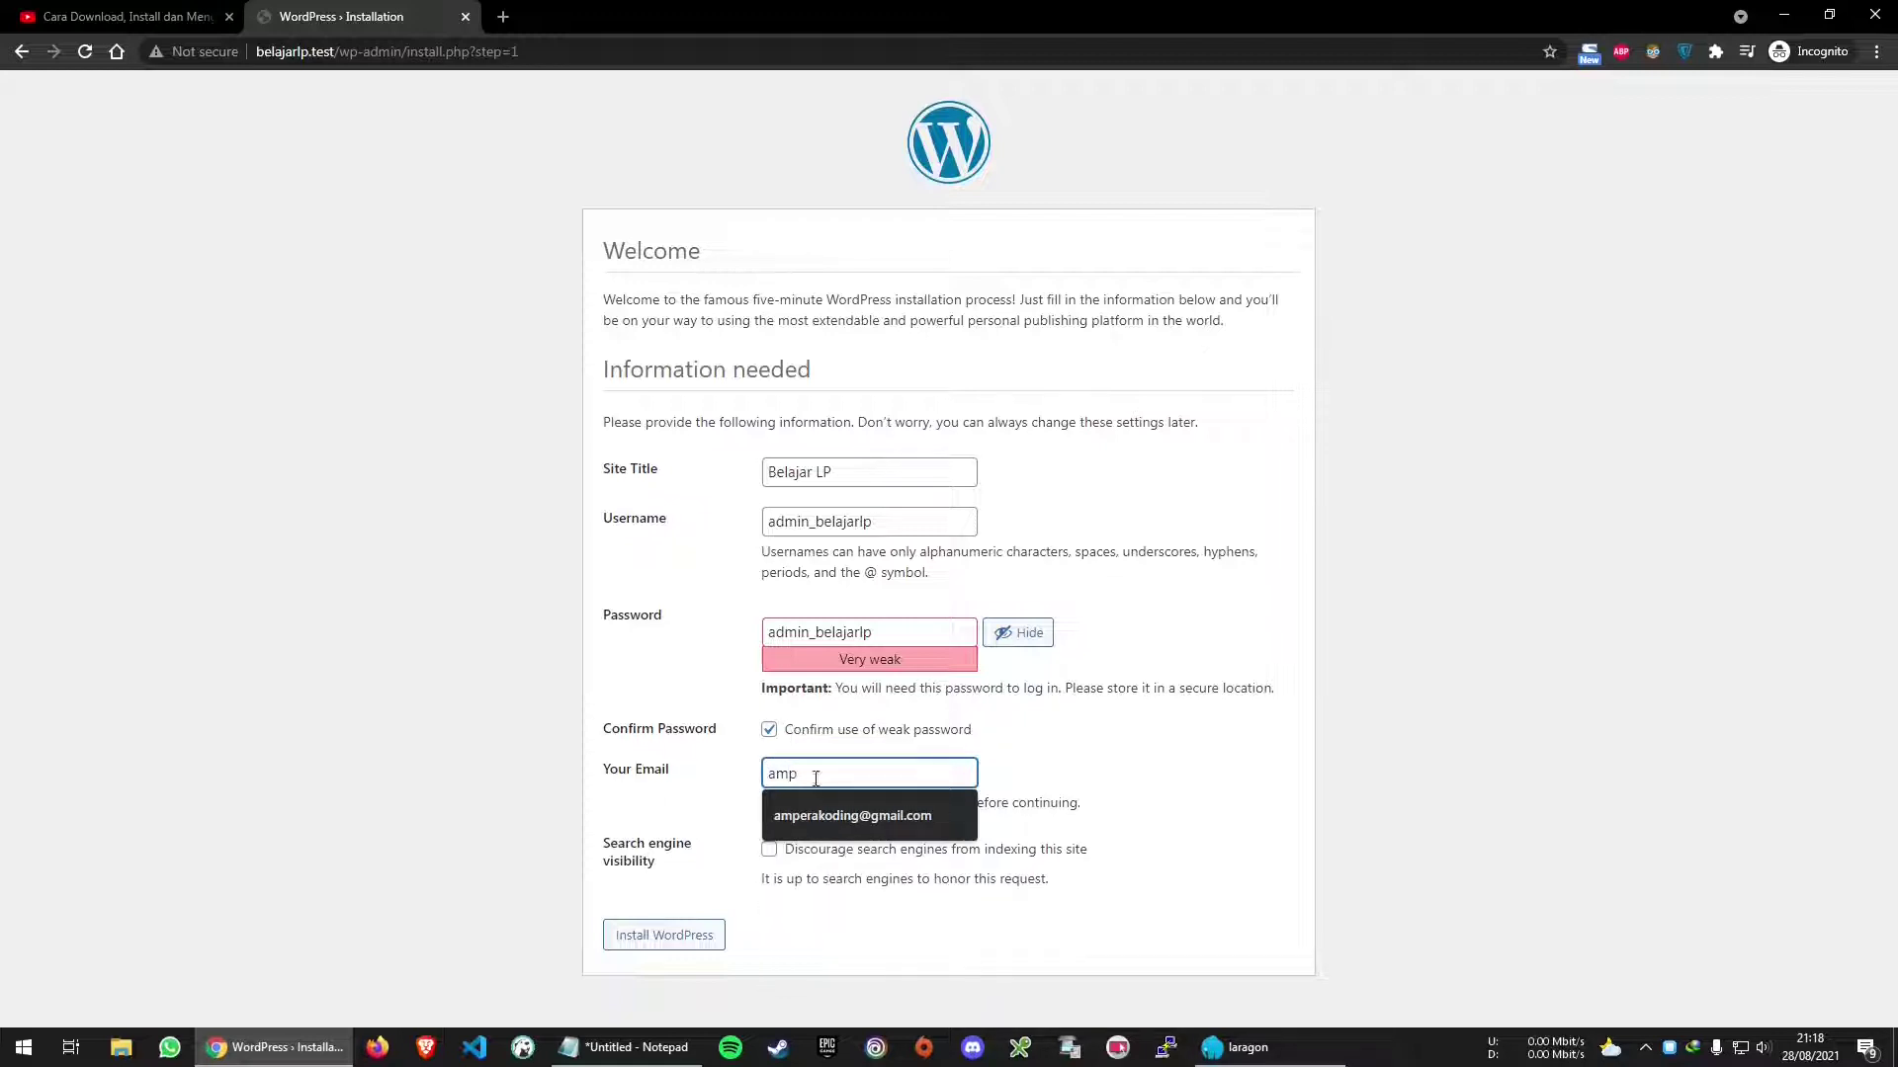
pyautogui.click(828, 810)
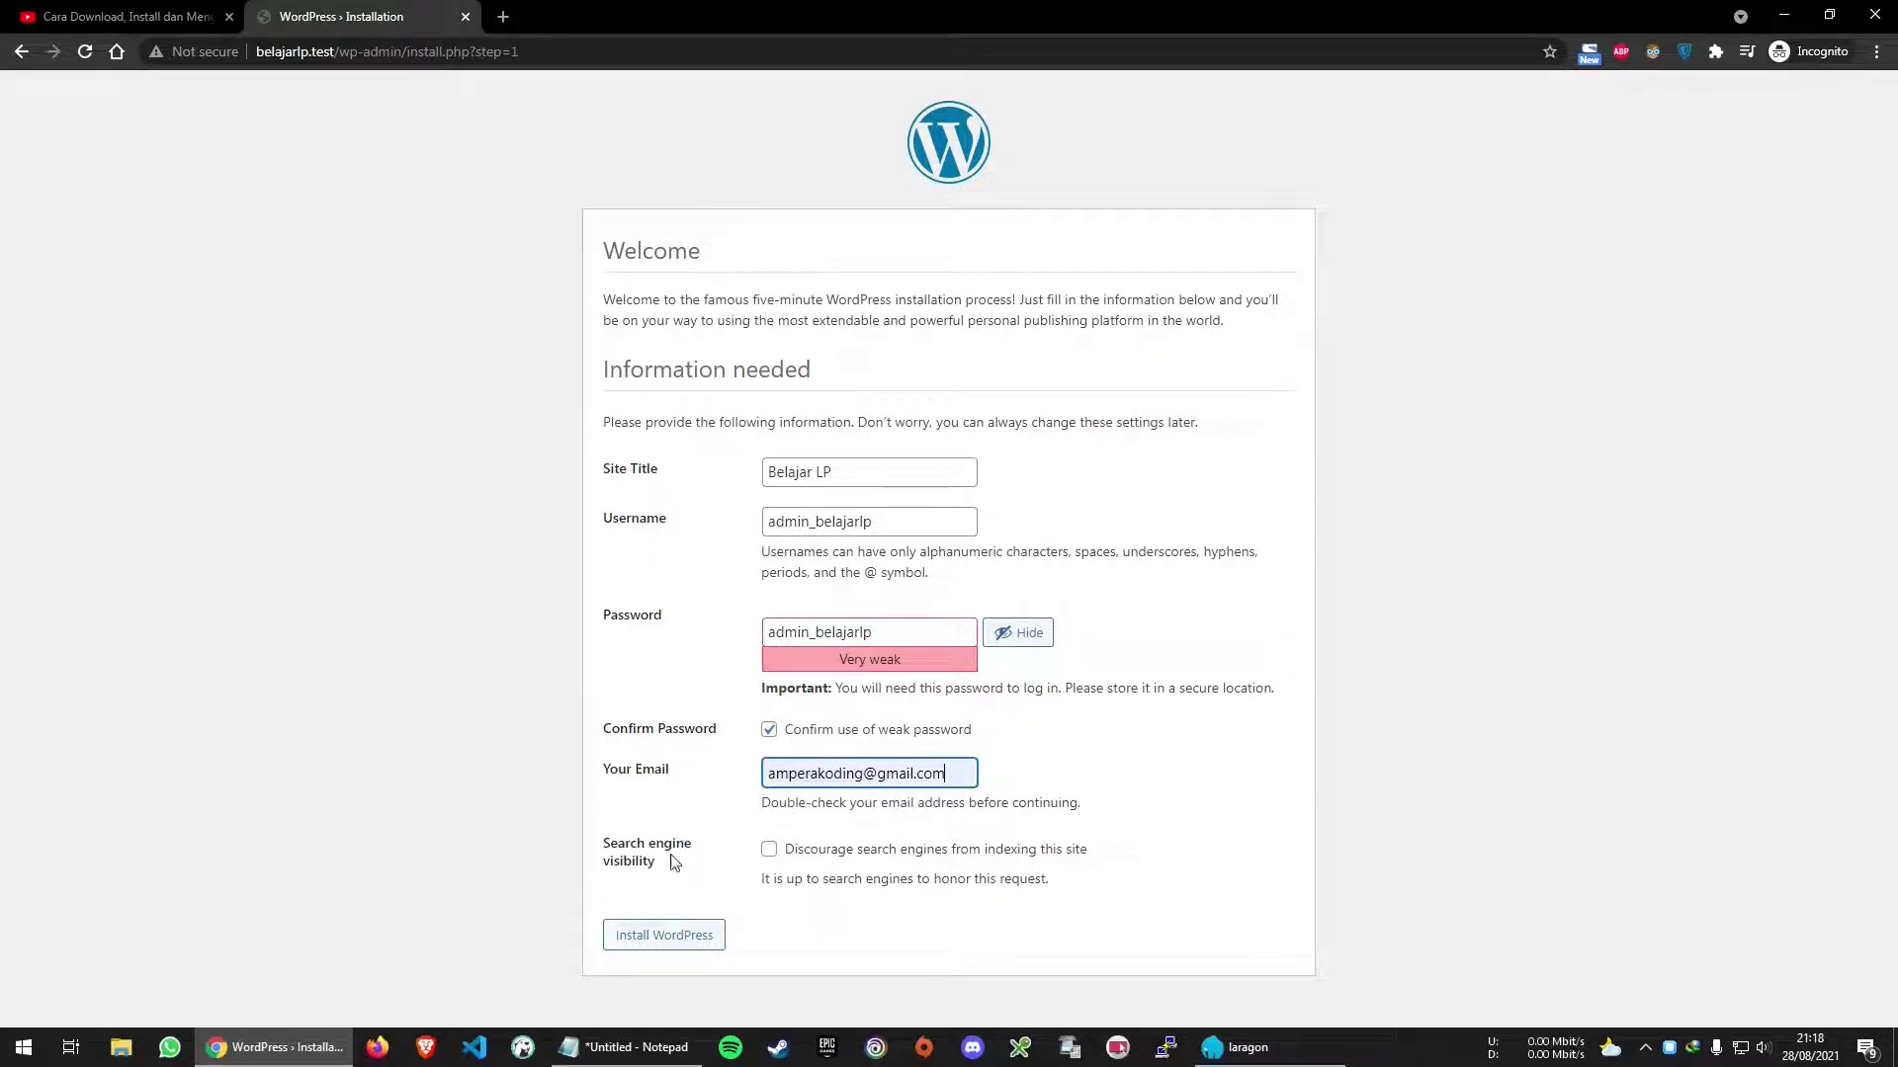
pyautogui.click(784, 854)
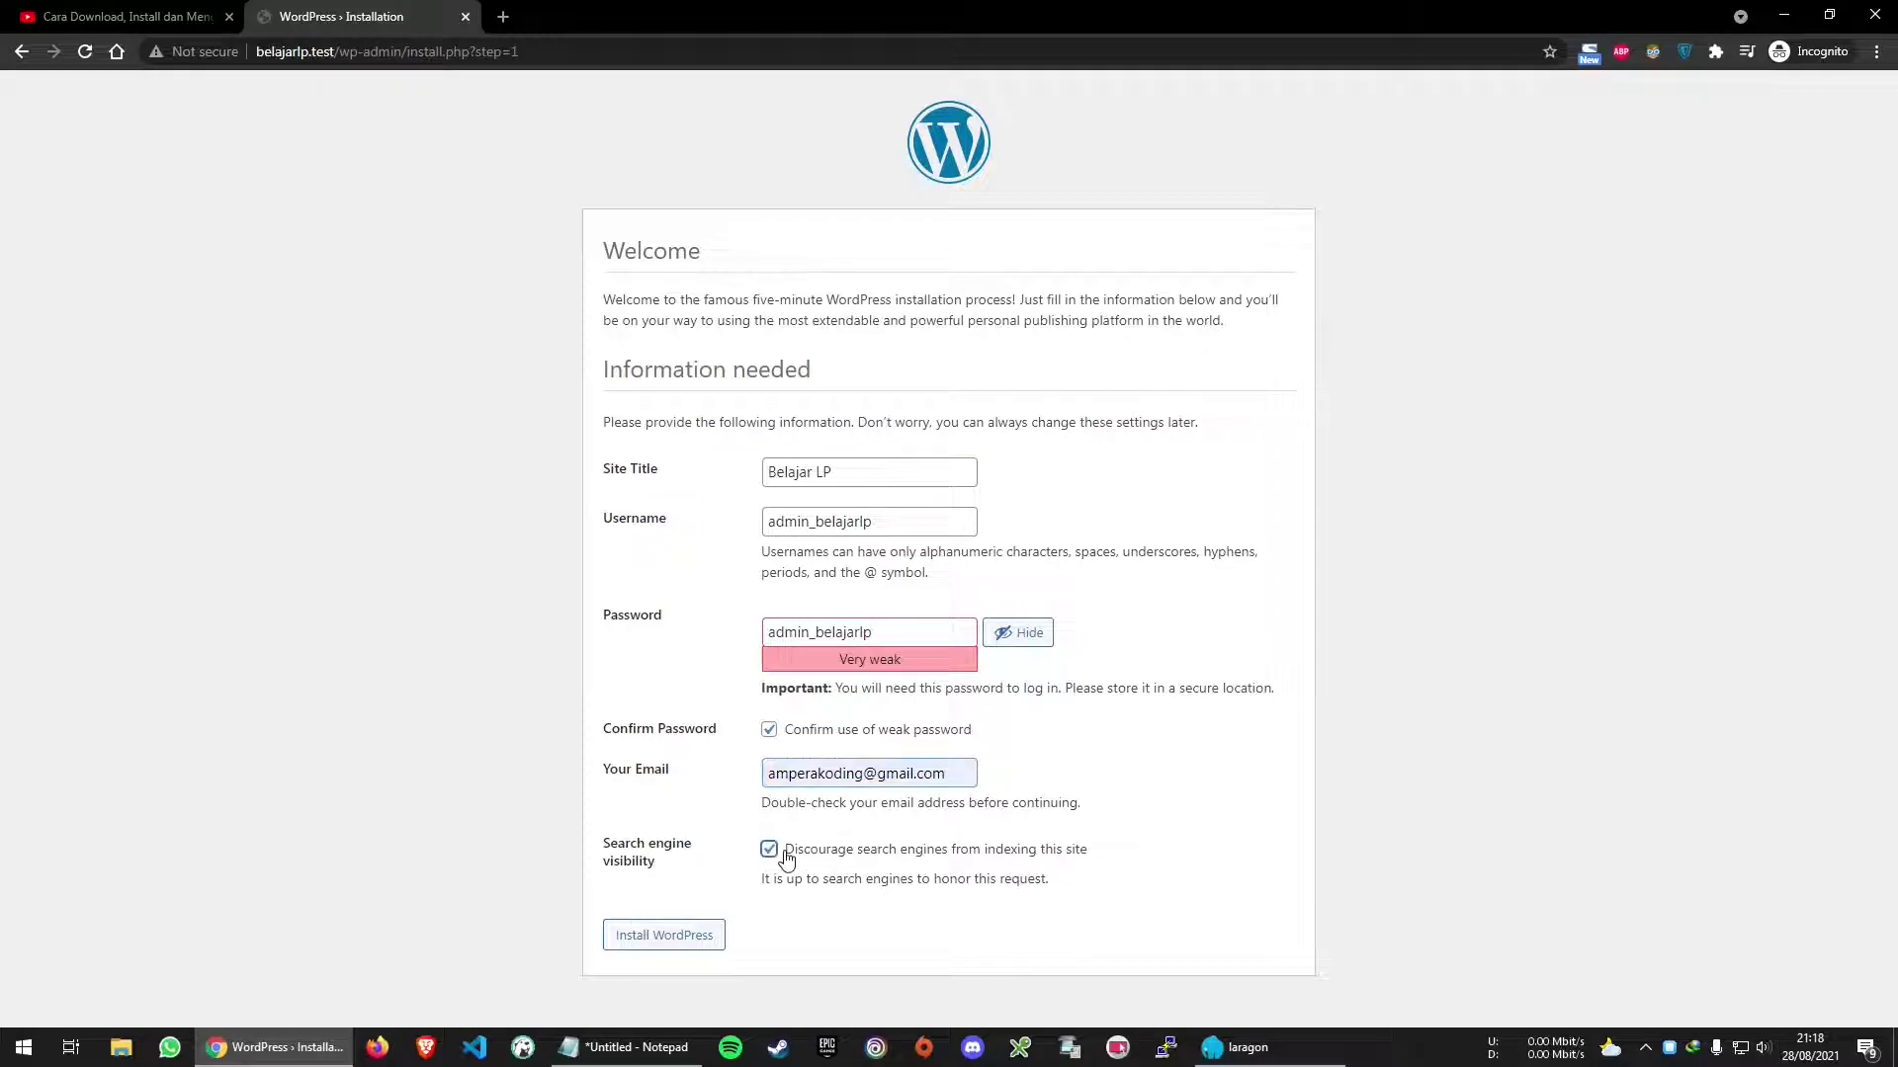
pyautogui.click(802, 856)
pyautogui.click(665, 935)
pyautogui.middleClick(139, 12)
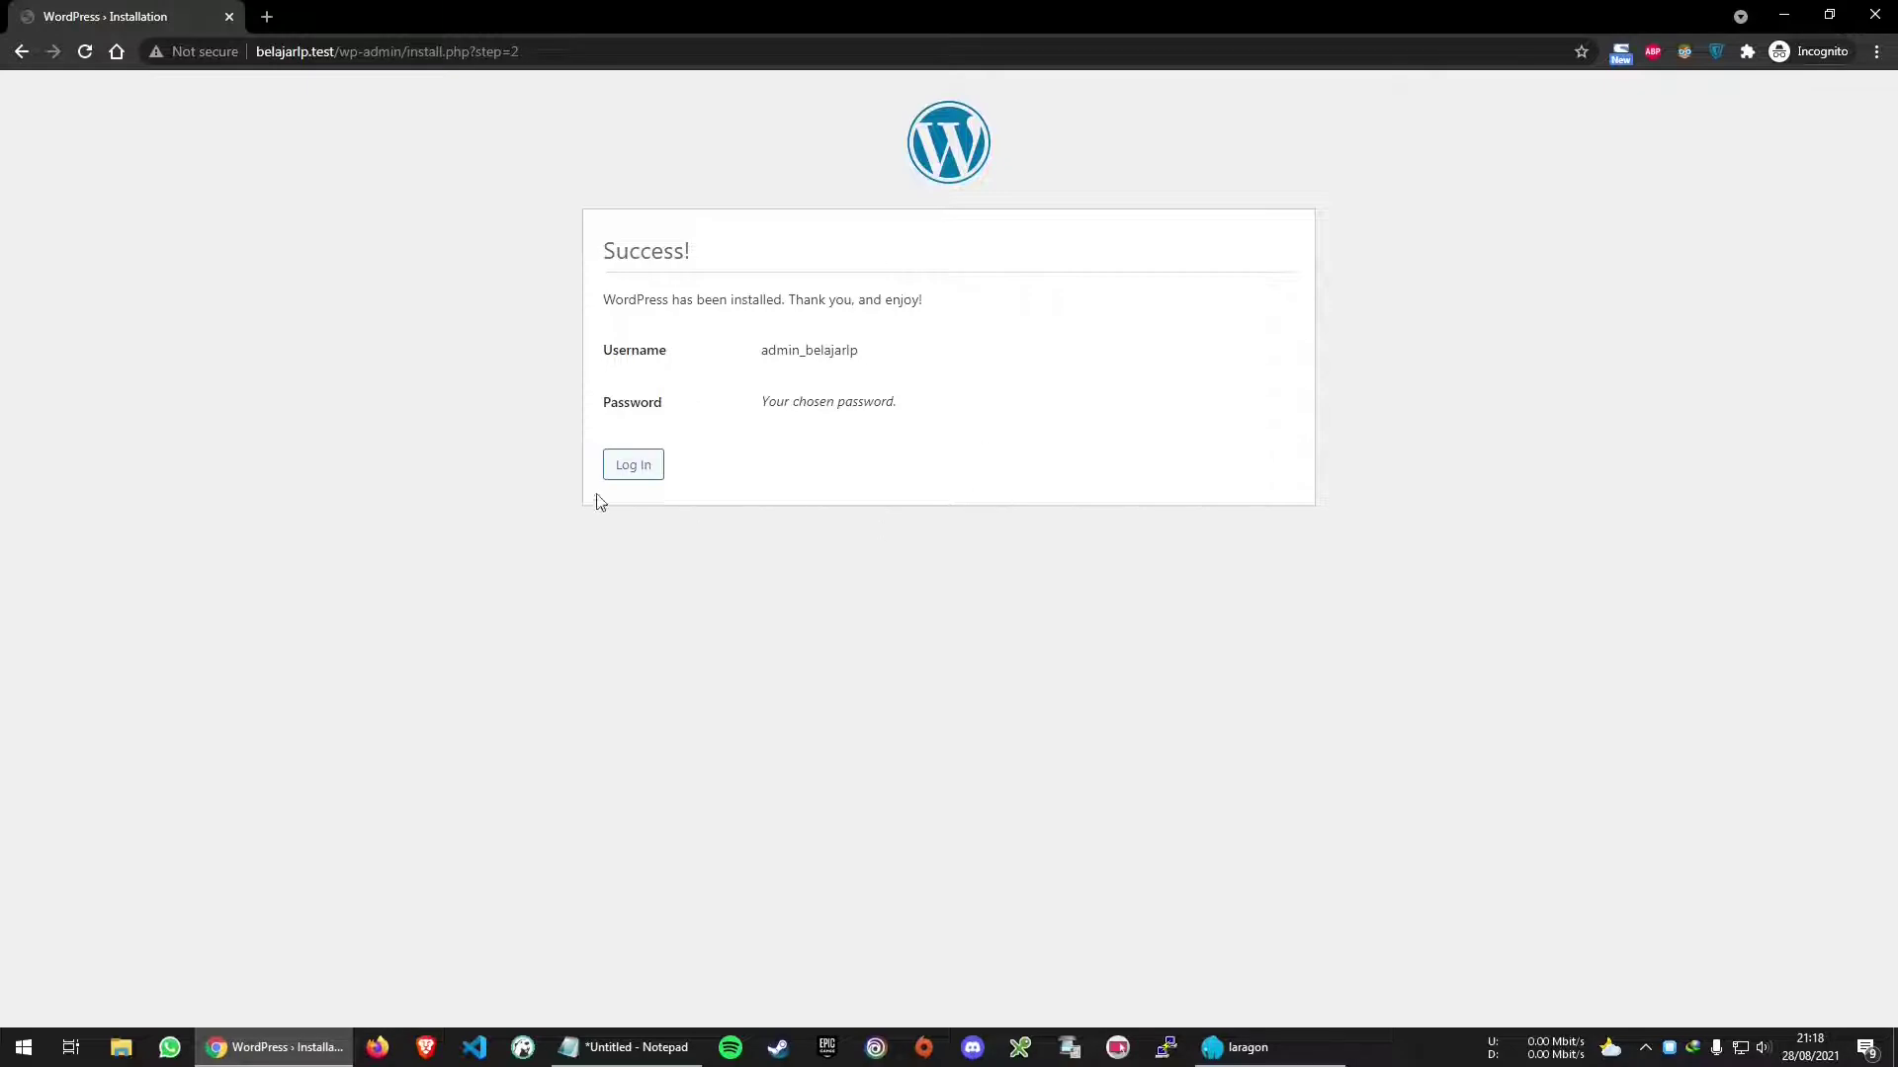
# Open belajarlp.test/wp-admin to reach the login form, zoomed to 125%
pyautogui.click(635, 470)
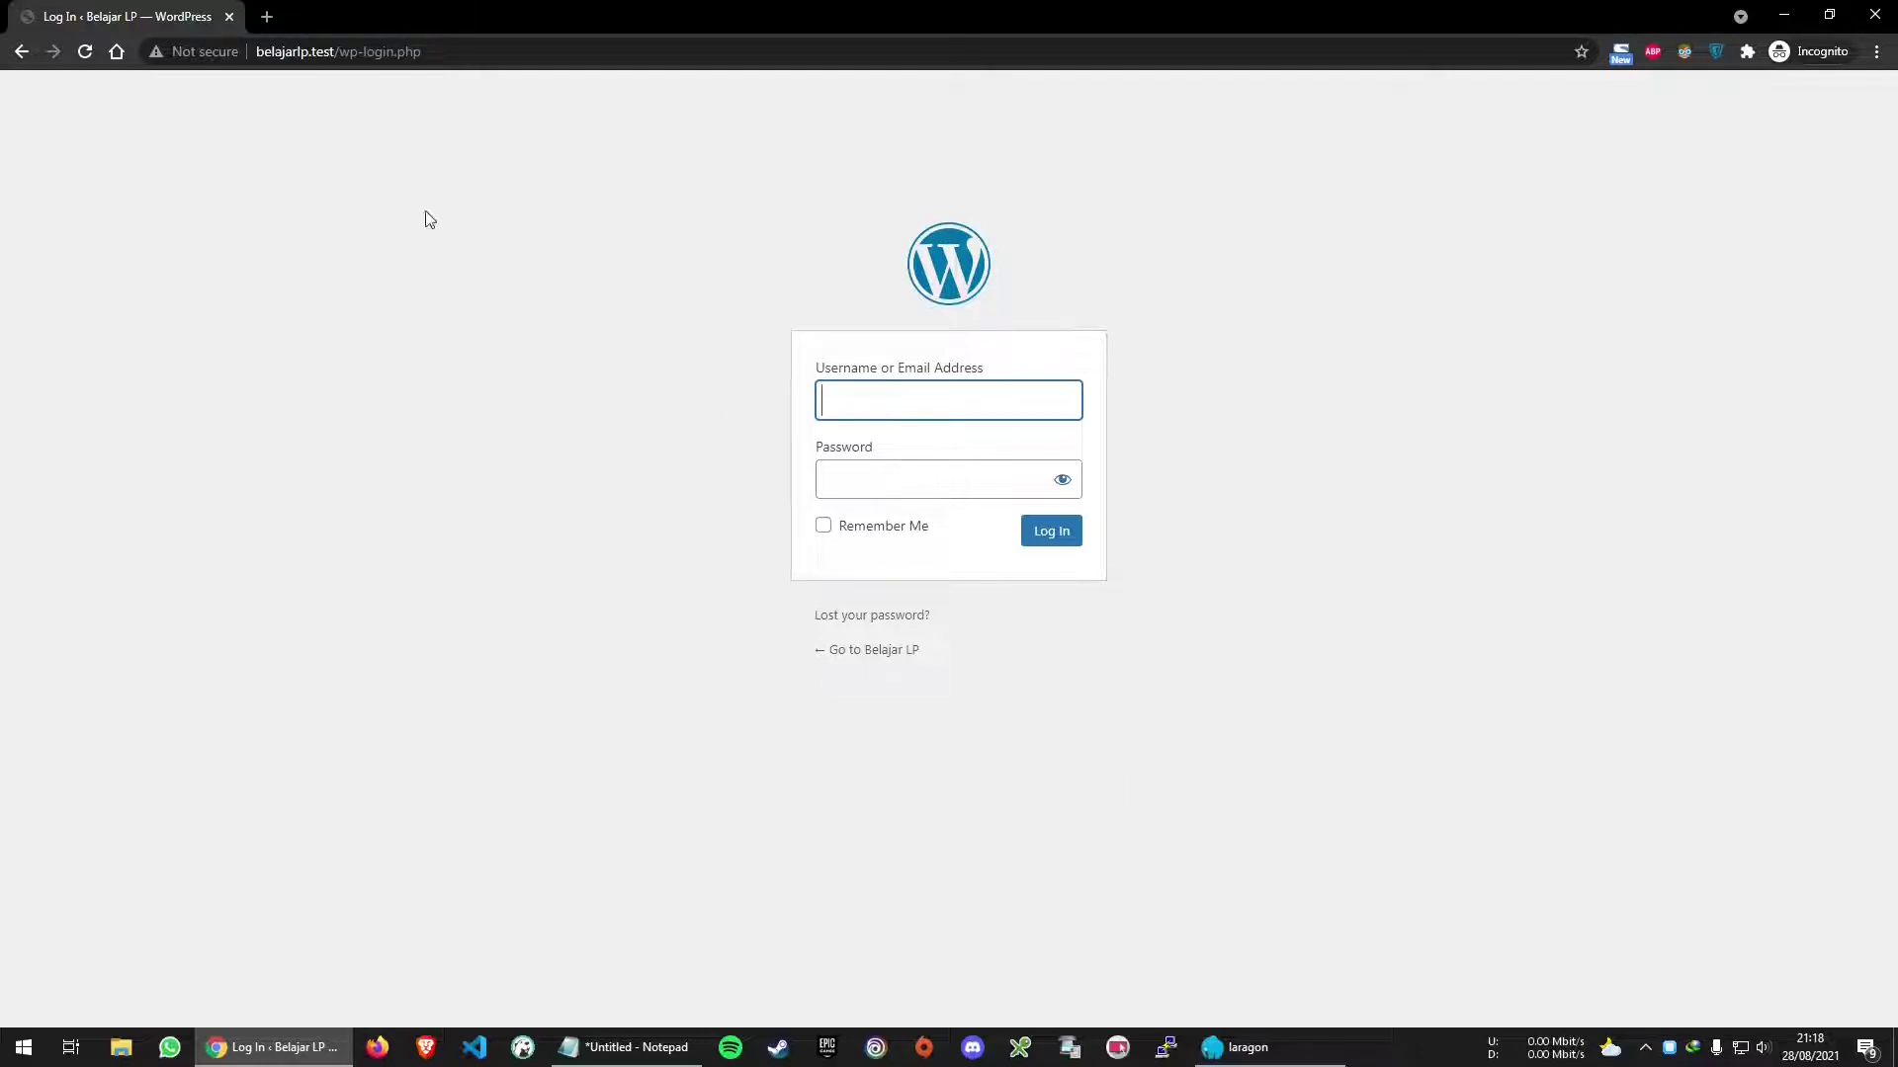
pyautogui.click(354, 52)
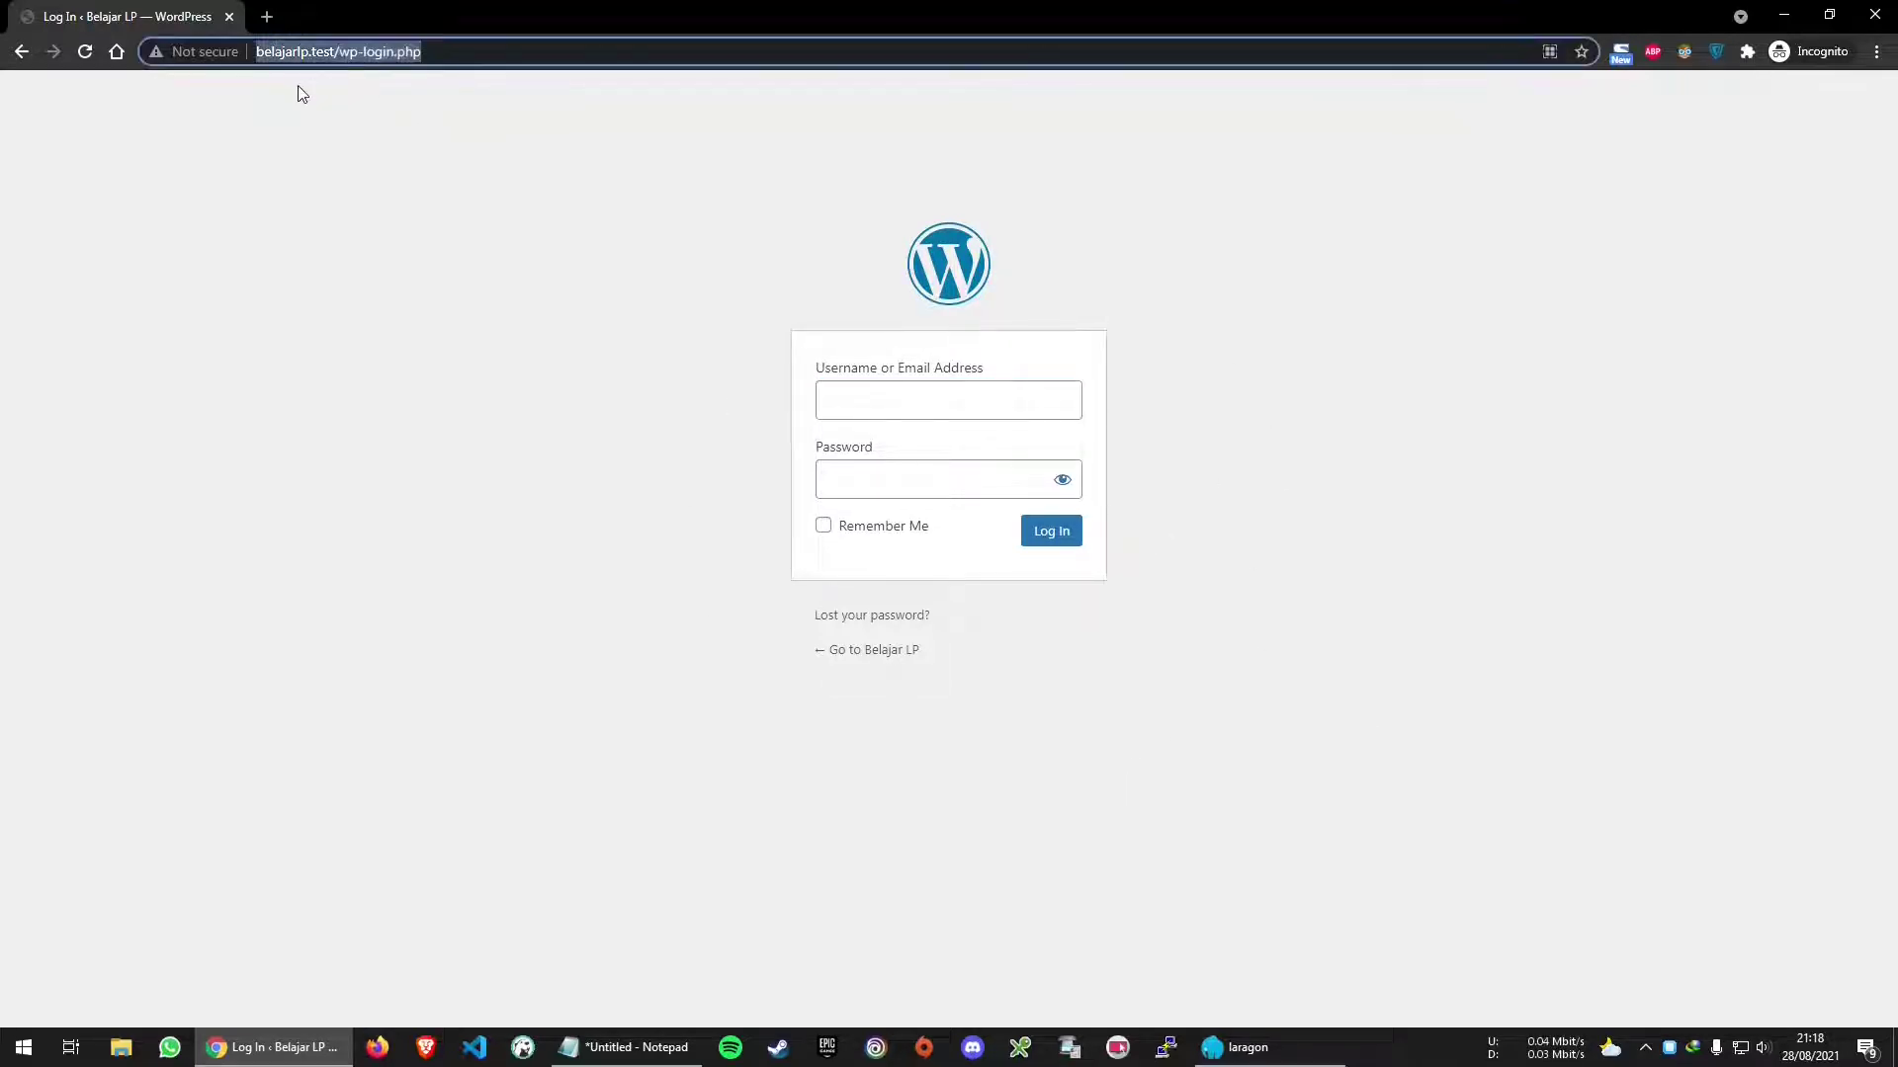
pyautogui.click(379, 55)
pyautogui.moveTo(339, 51); pyautogui.dragTo(558, 75)
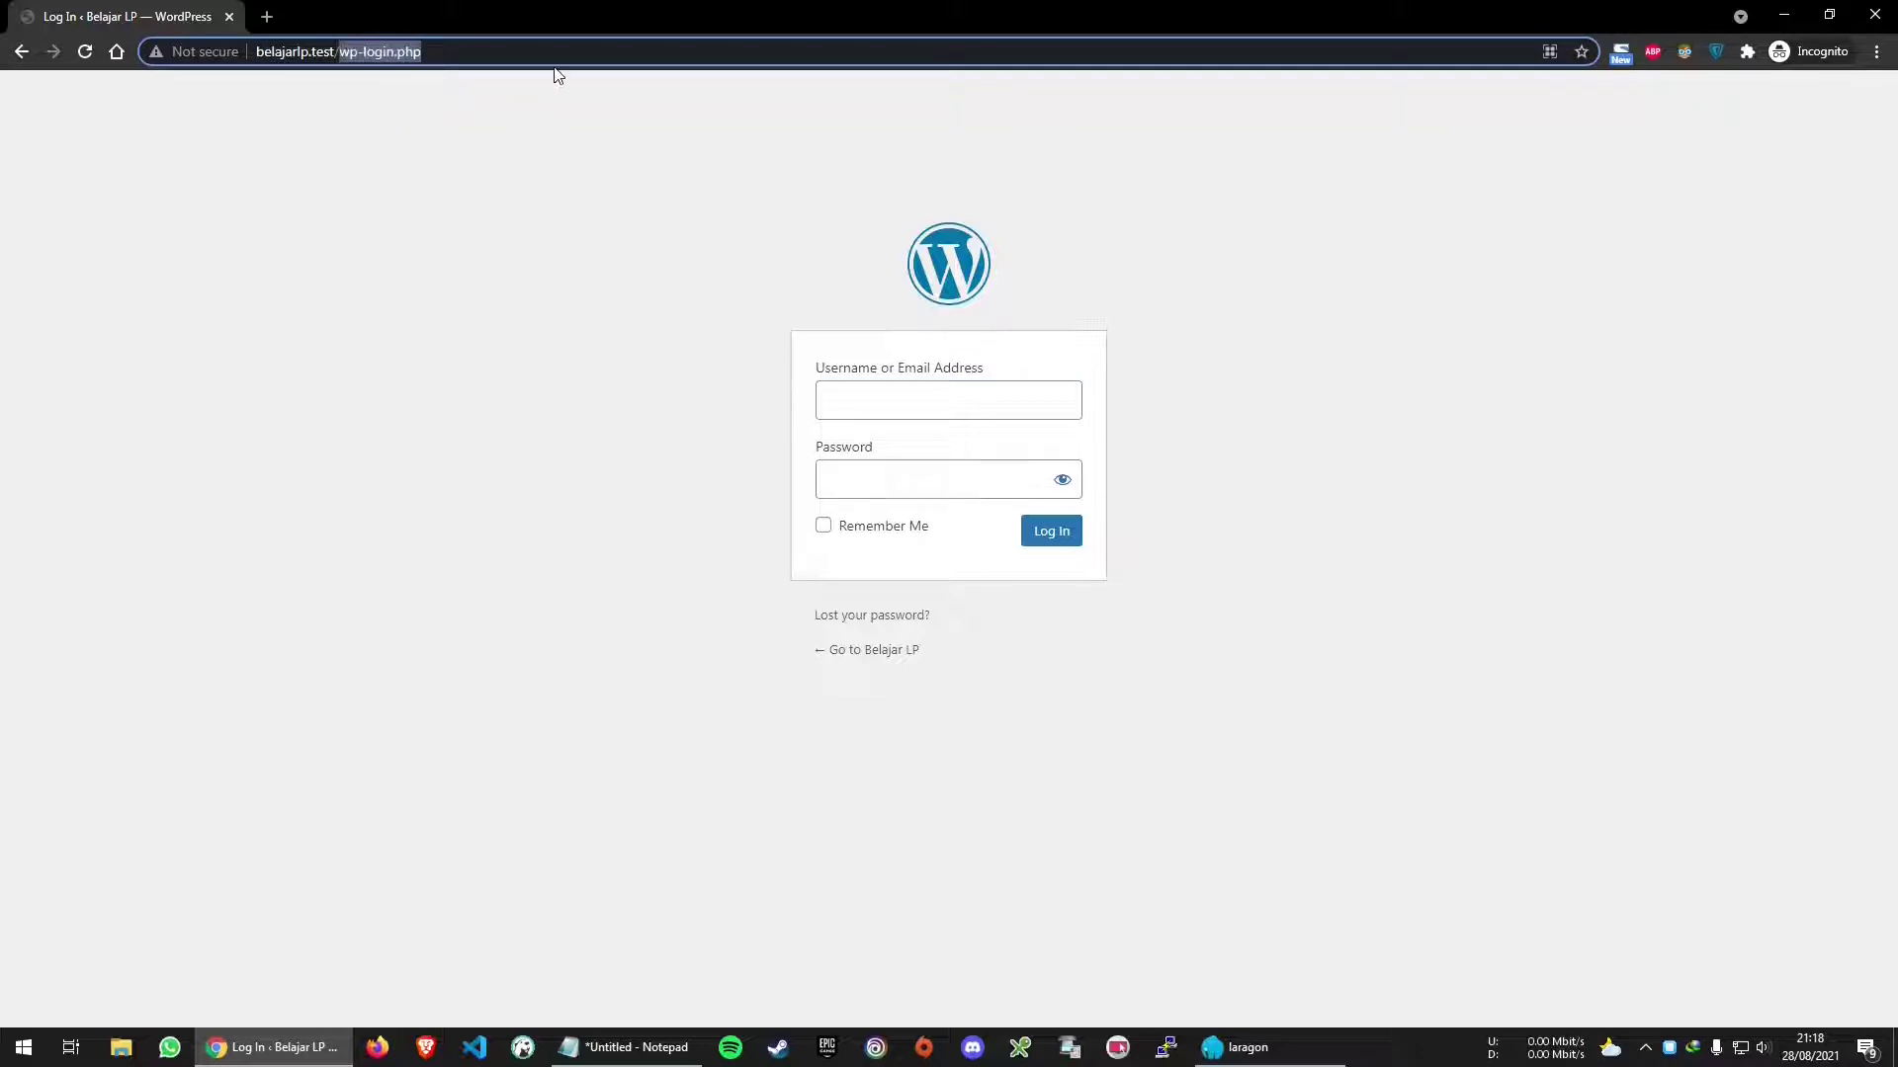
pyautogui.write('wp-admin')
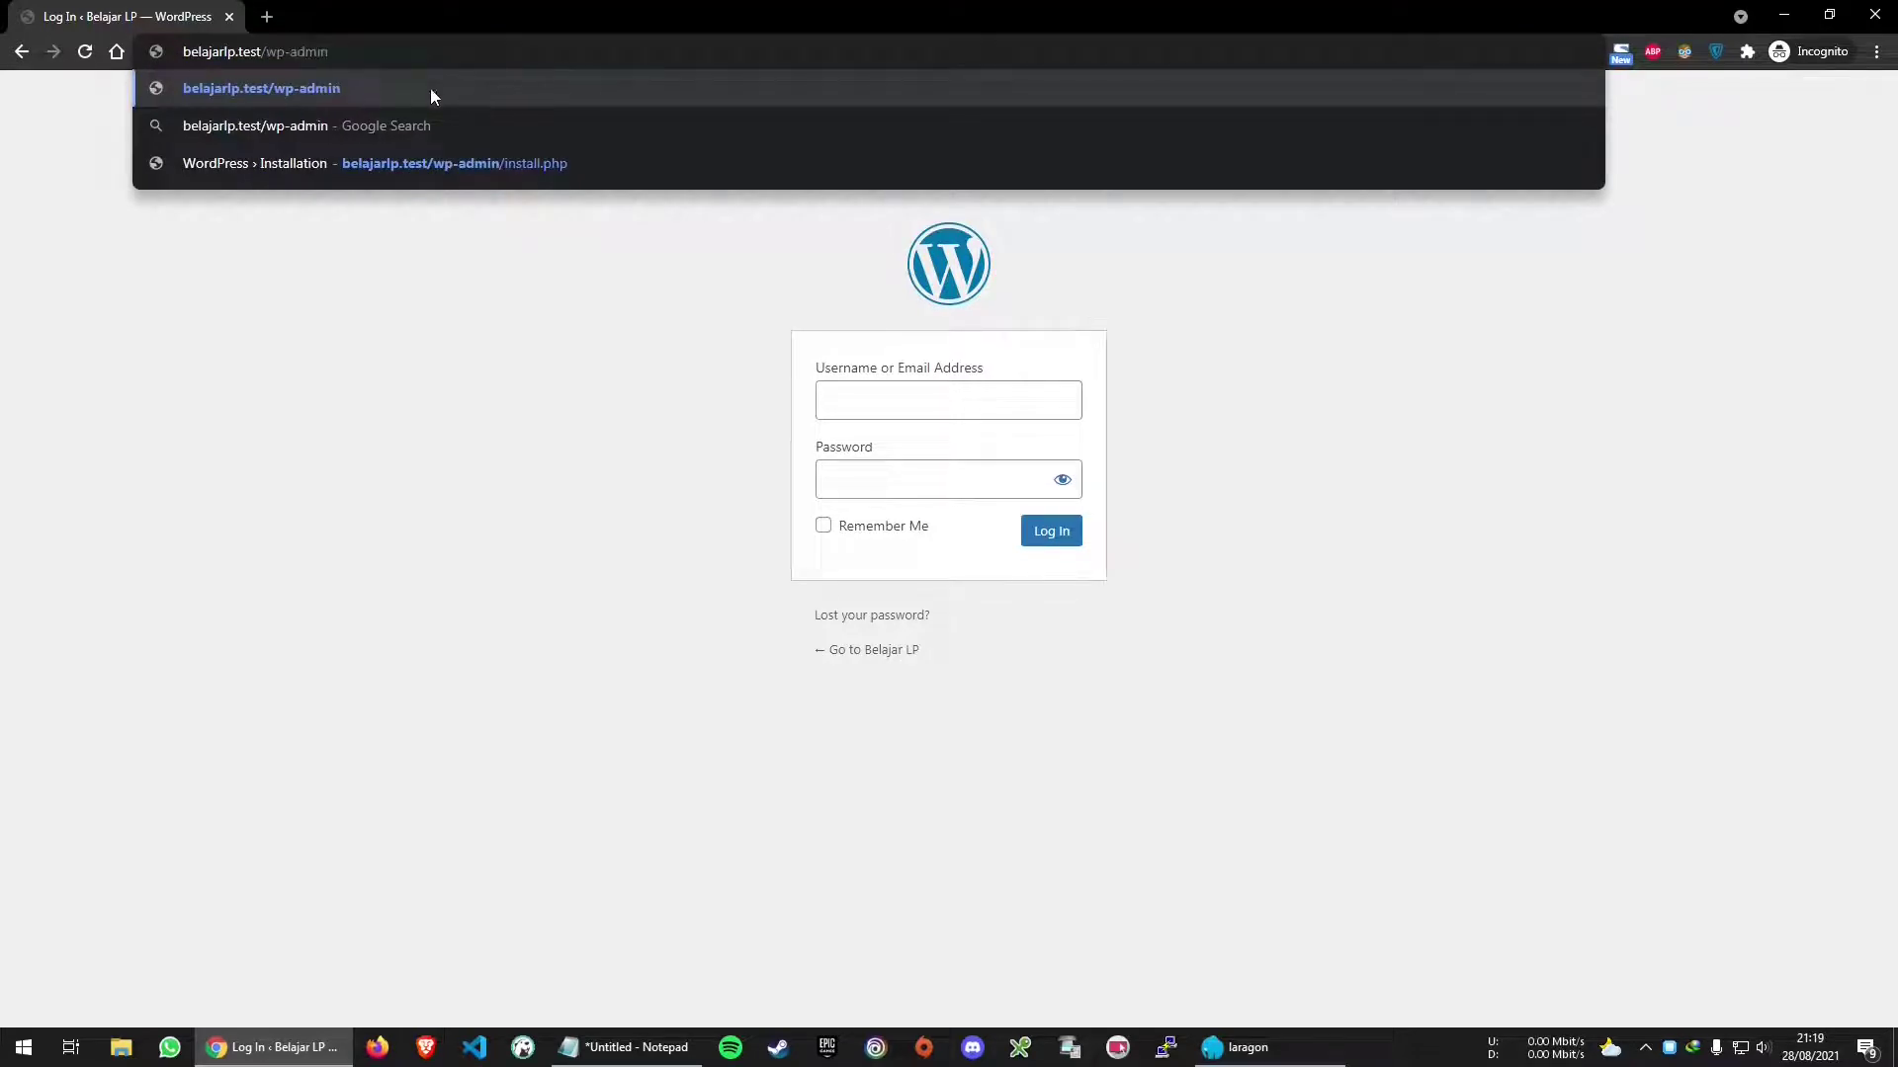
pyautogui.click(332, 84)
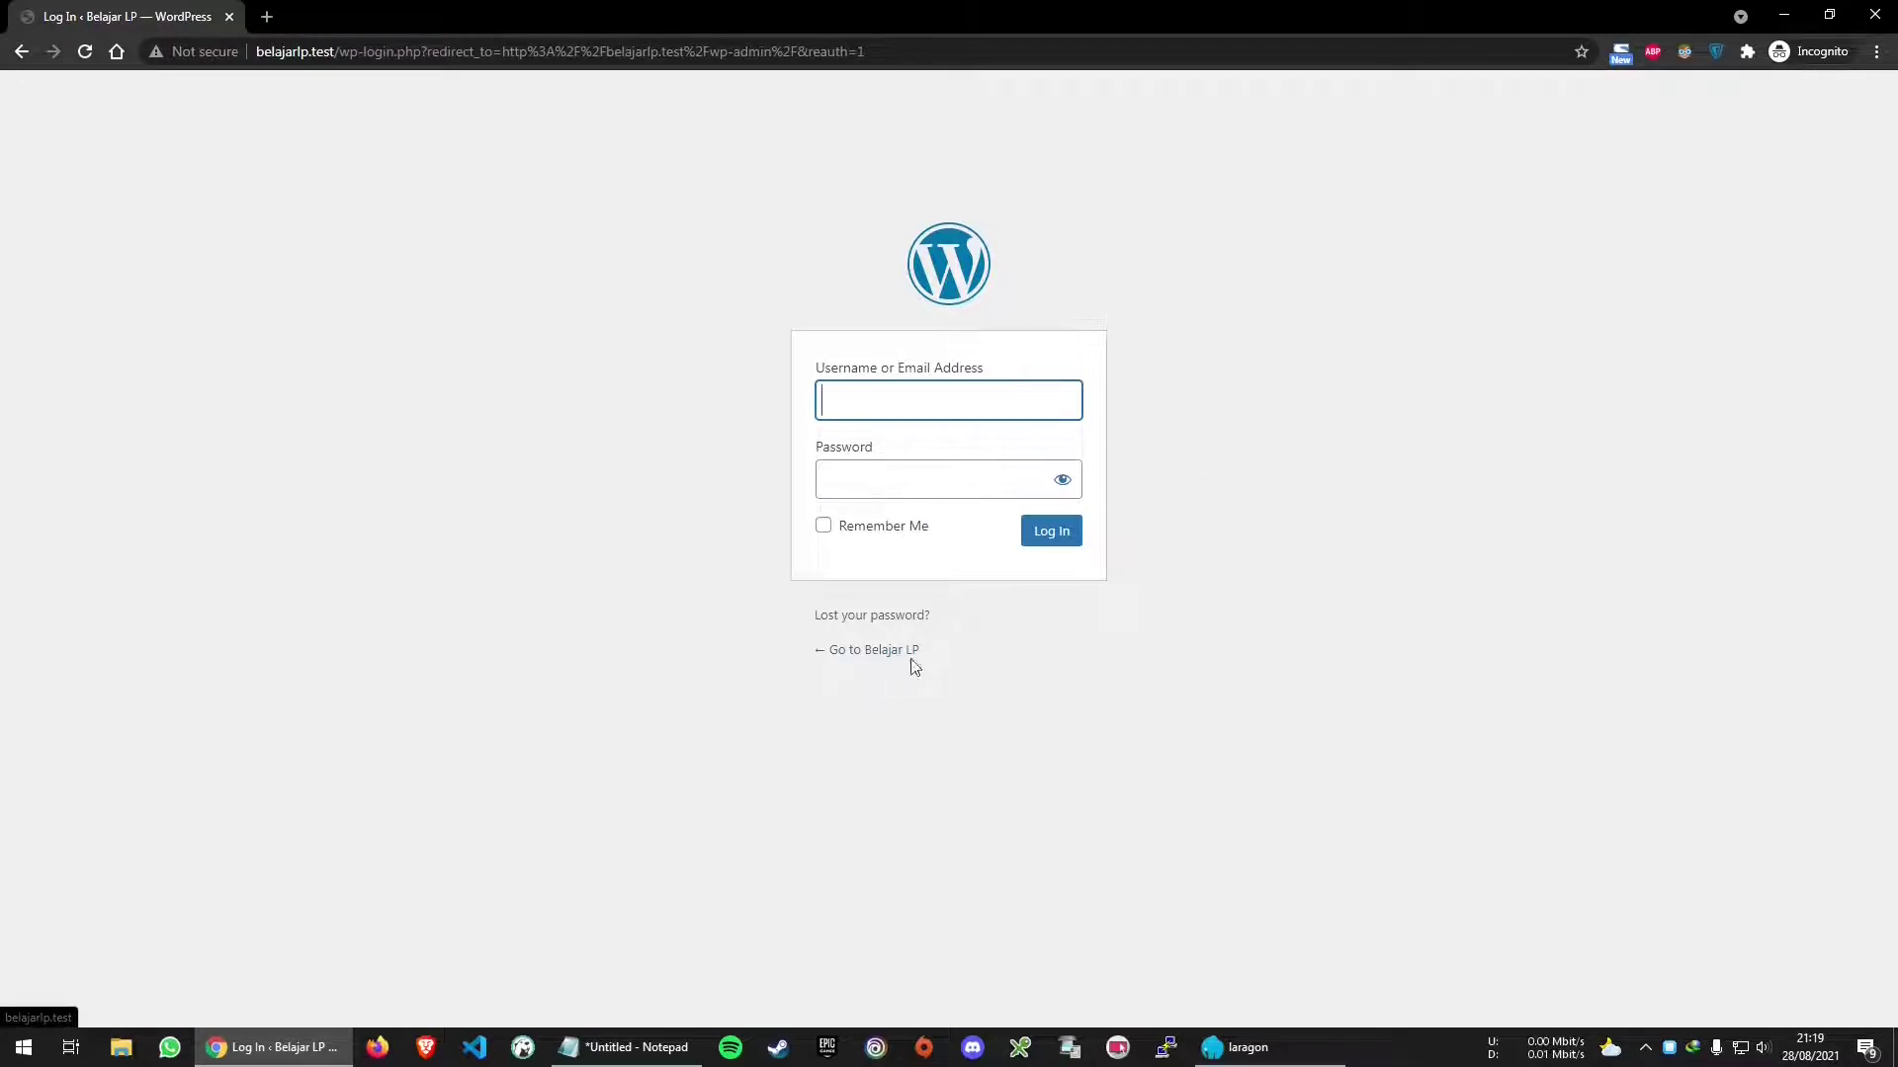
pyautogui.hotkey('ctrl', '+')
pyautogui.hotkey('ctrl', '+')
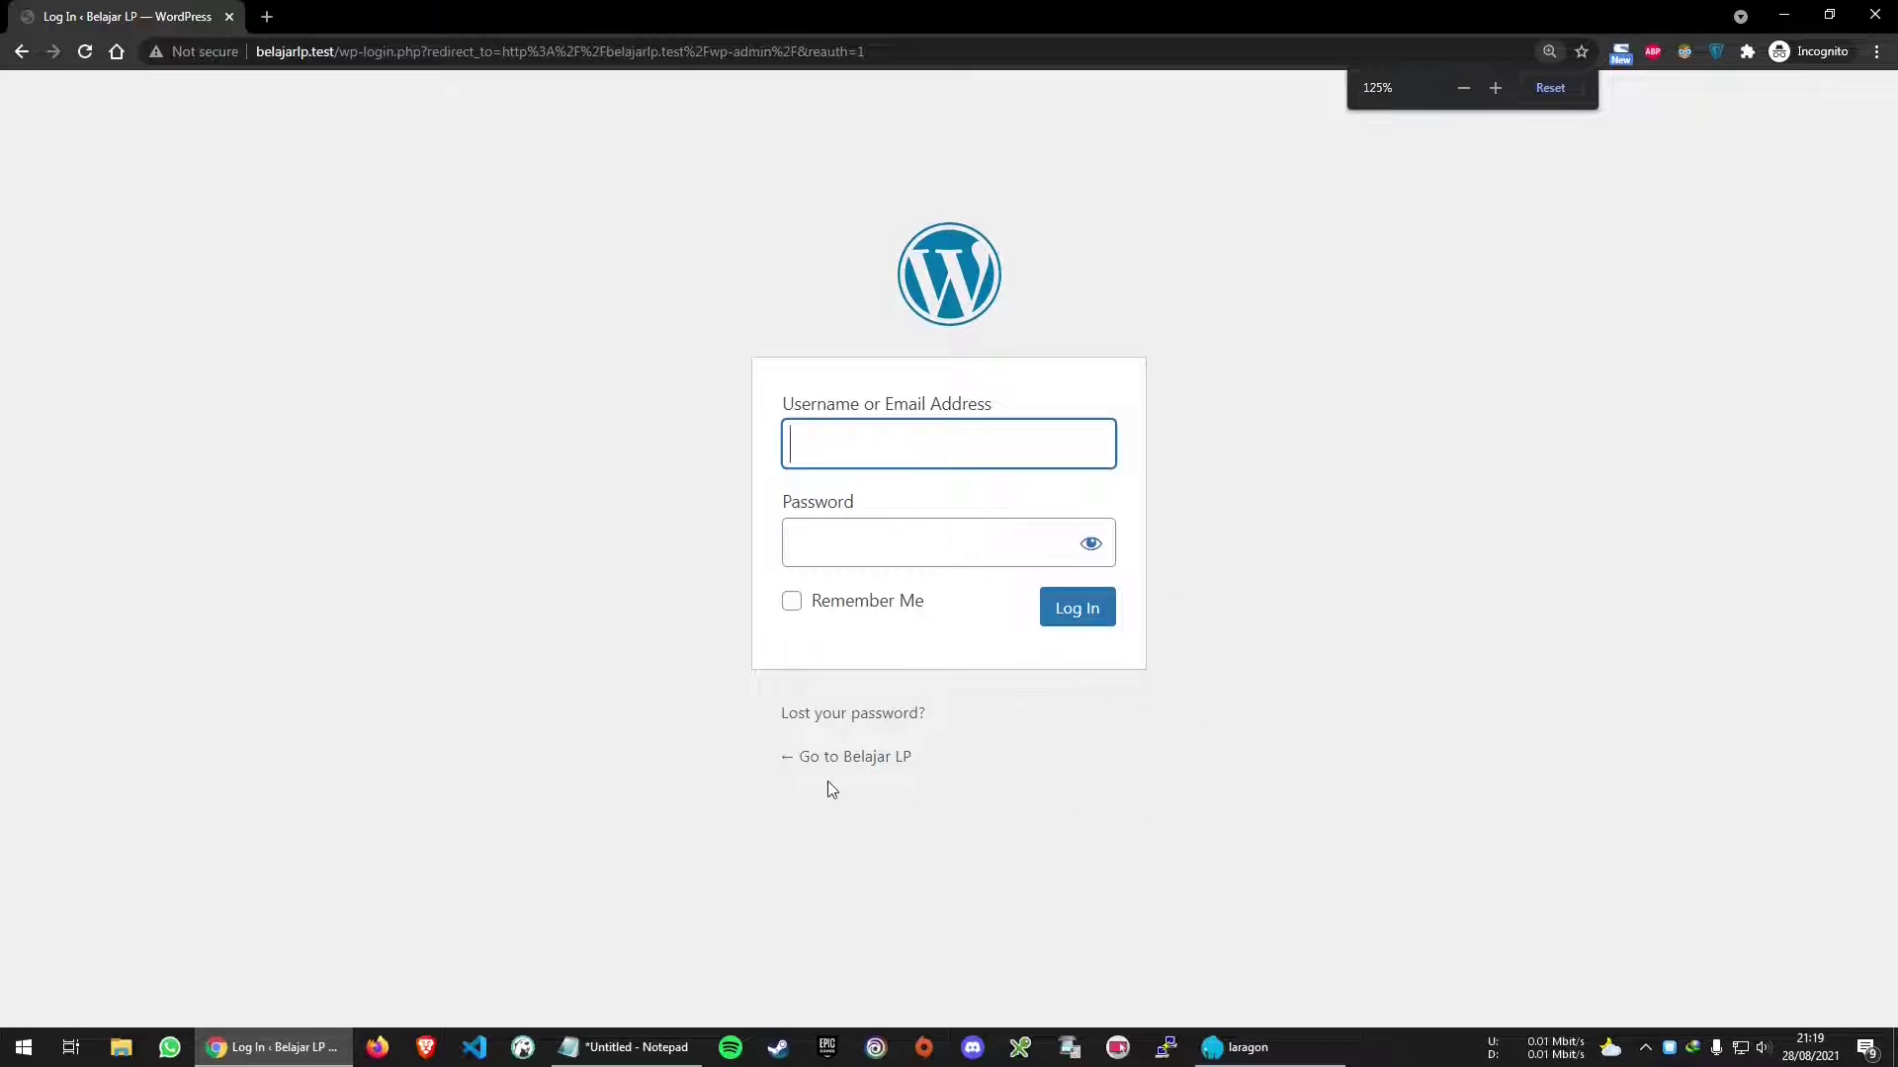
# Open the Belajar LP front page in a new tab and view the Hello world! post
pyautogui.keyDown('ctrl'); pyautogui.click(870, 758); pyautogui.keyUp('ctrl')
pyautogui.click(347, 12)
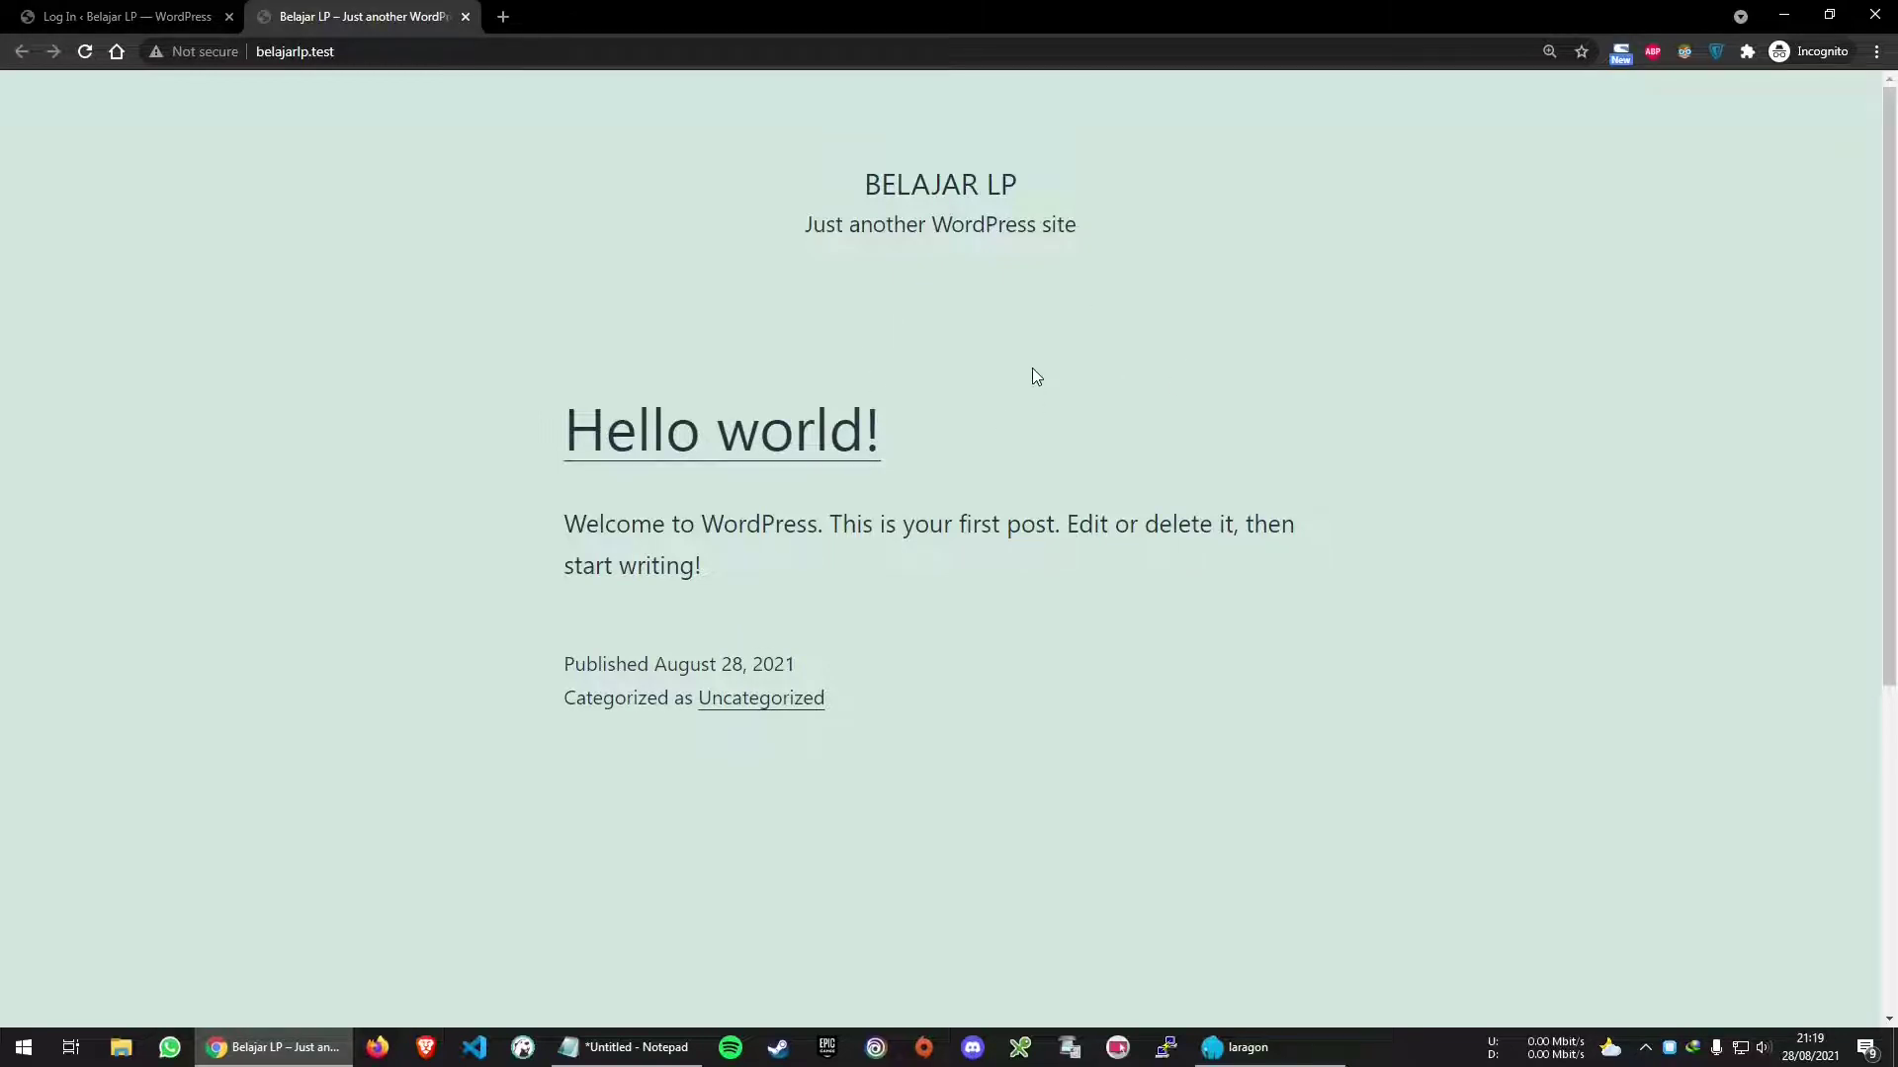
pyautogui.click(748, 440)
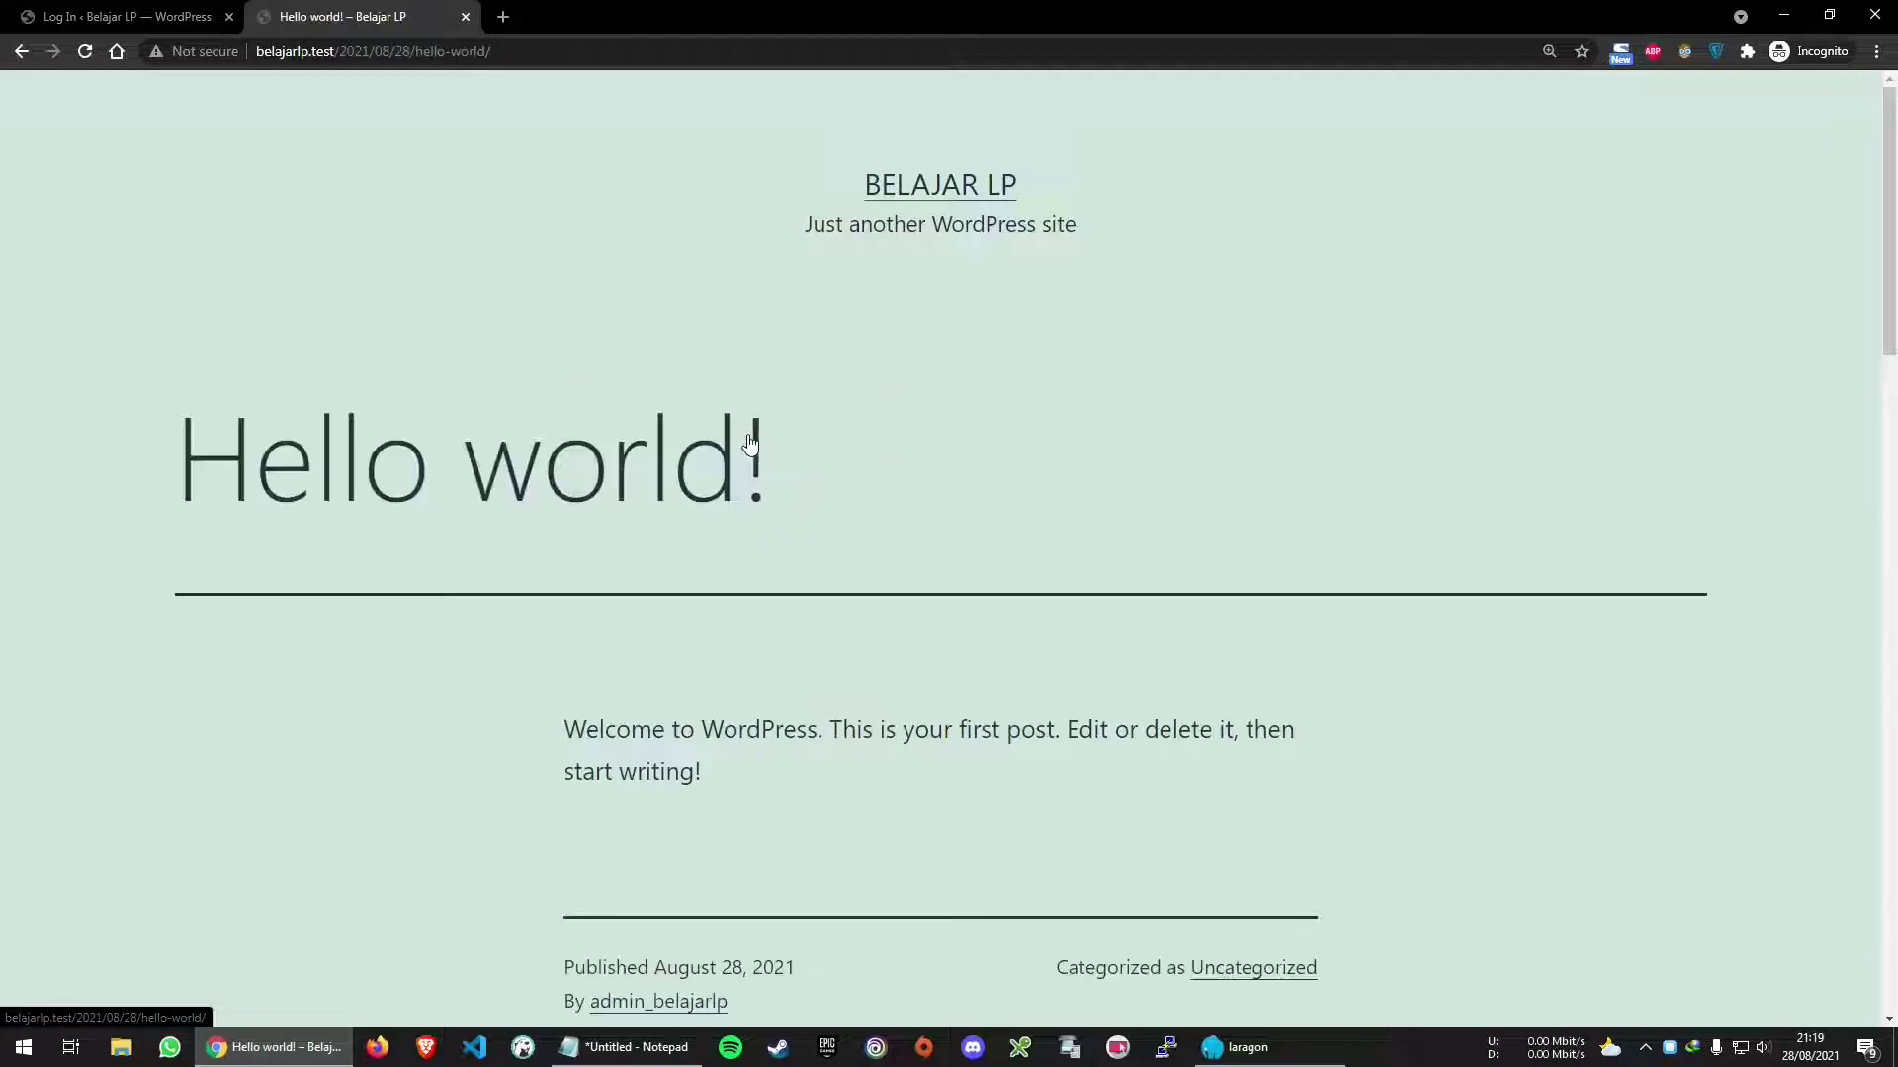
pyautogui.scroll(-3, 682, 558)
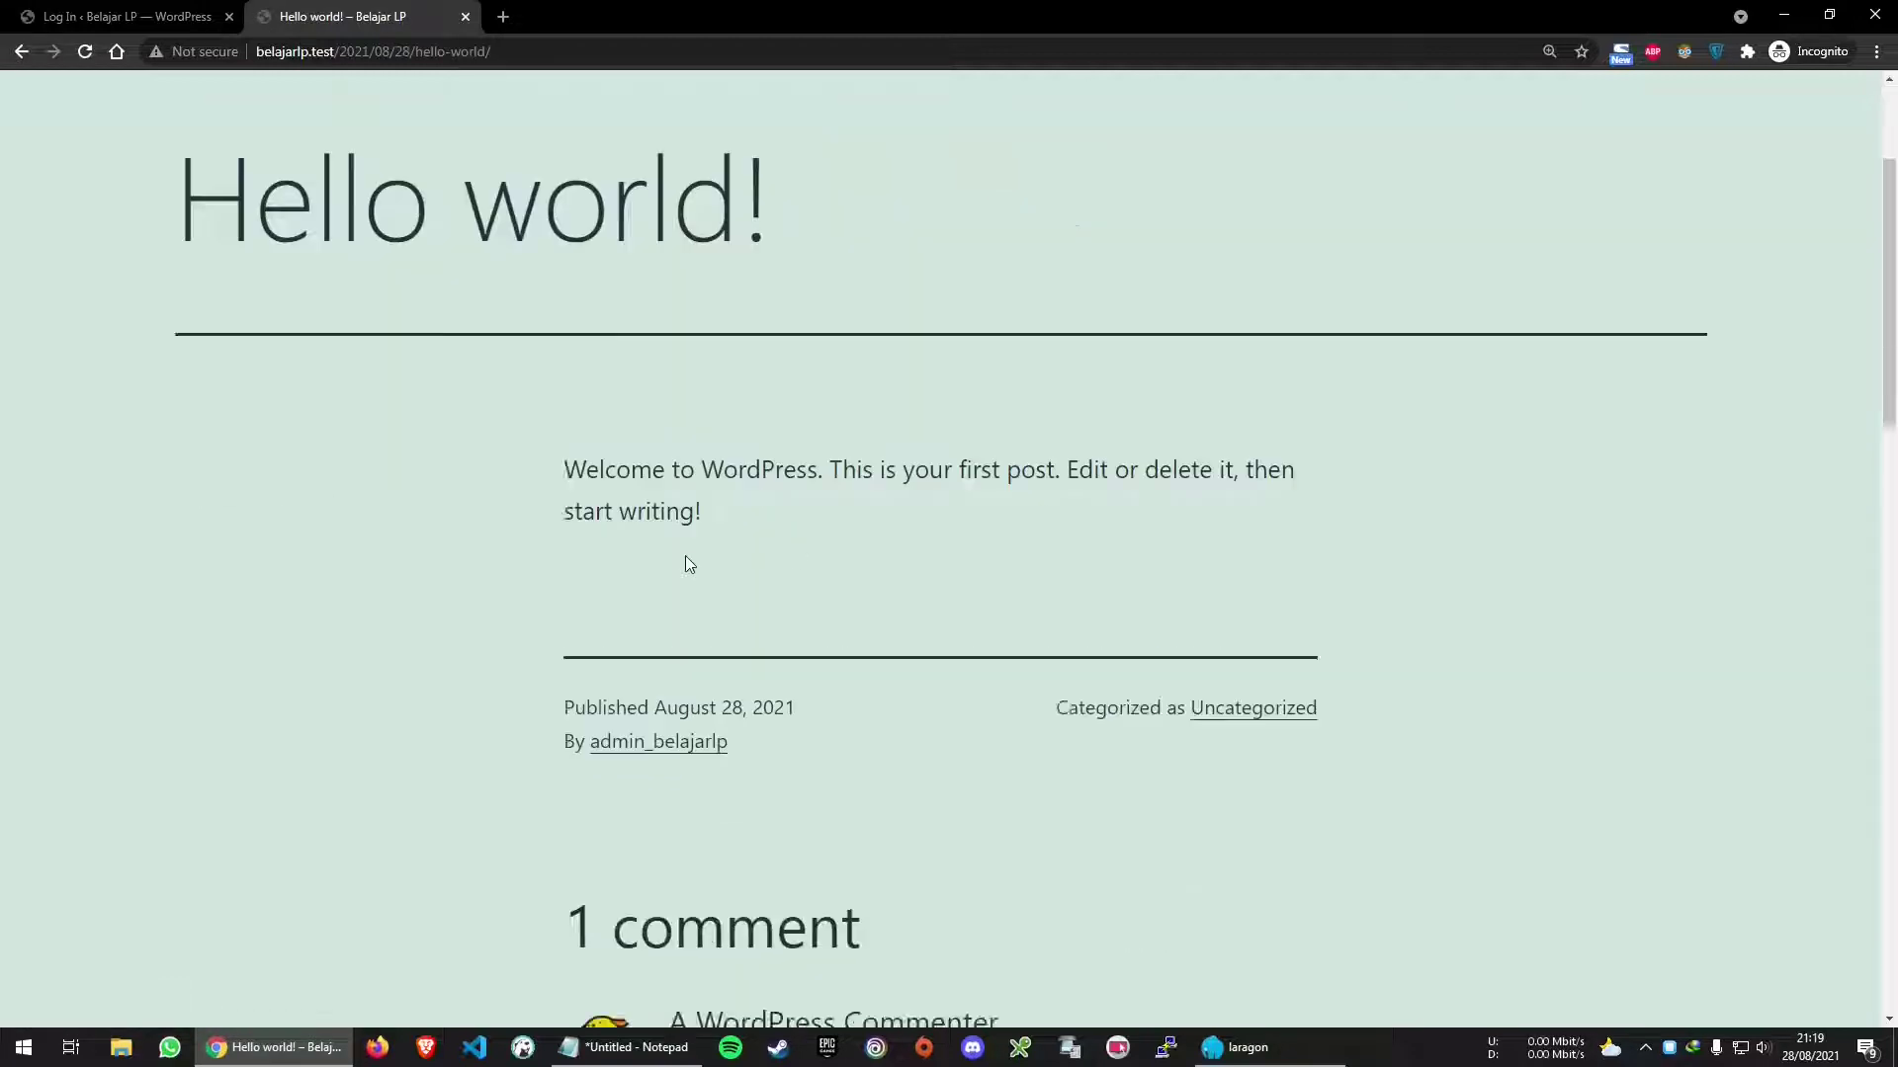
pyautogui.scroll(3, 682, 559)
# Log in with the saved admin username and password, with Remember Me ticked
pyautogui.click(47, 8)
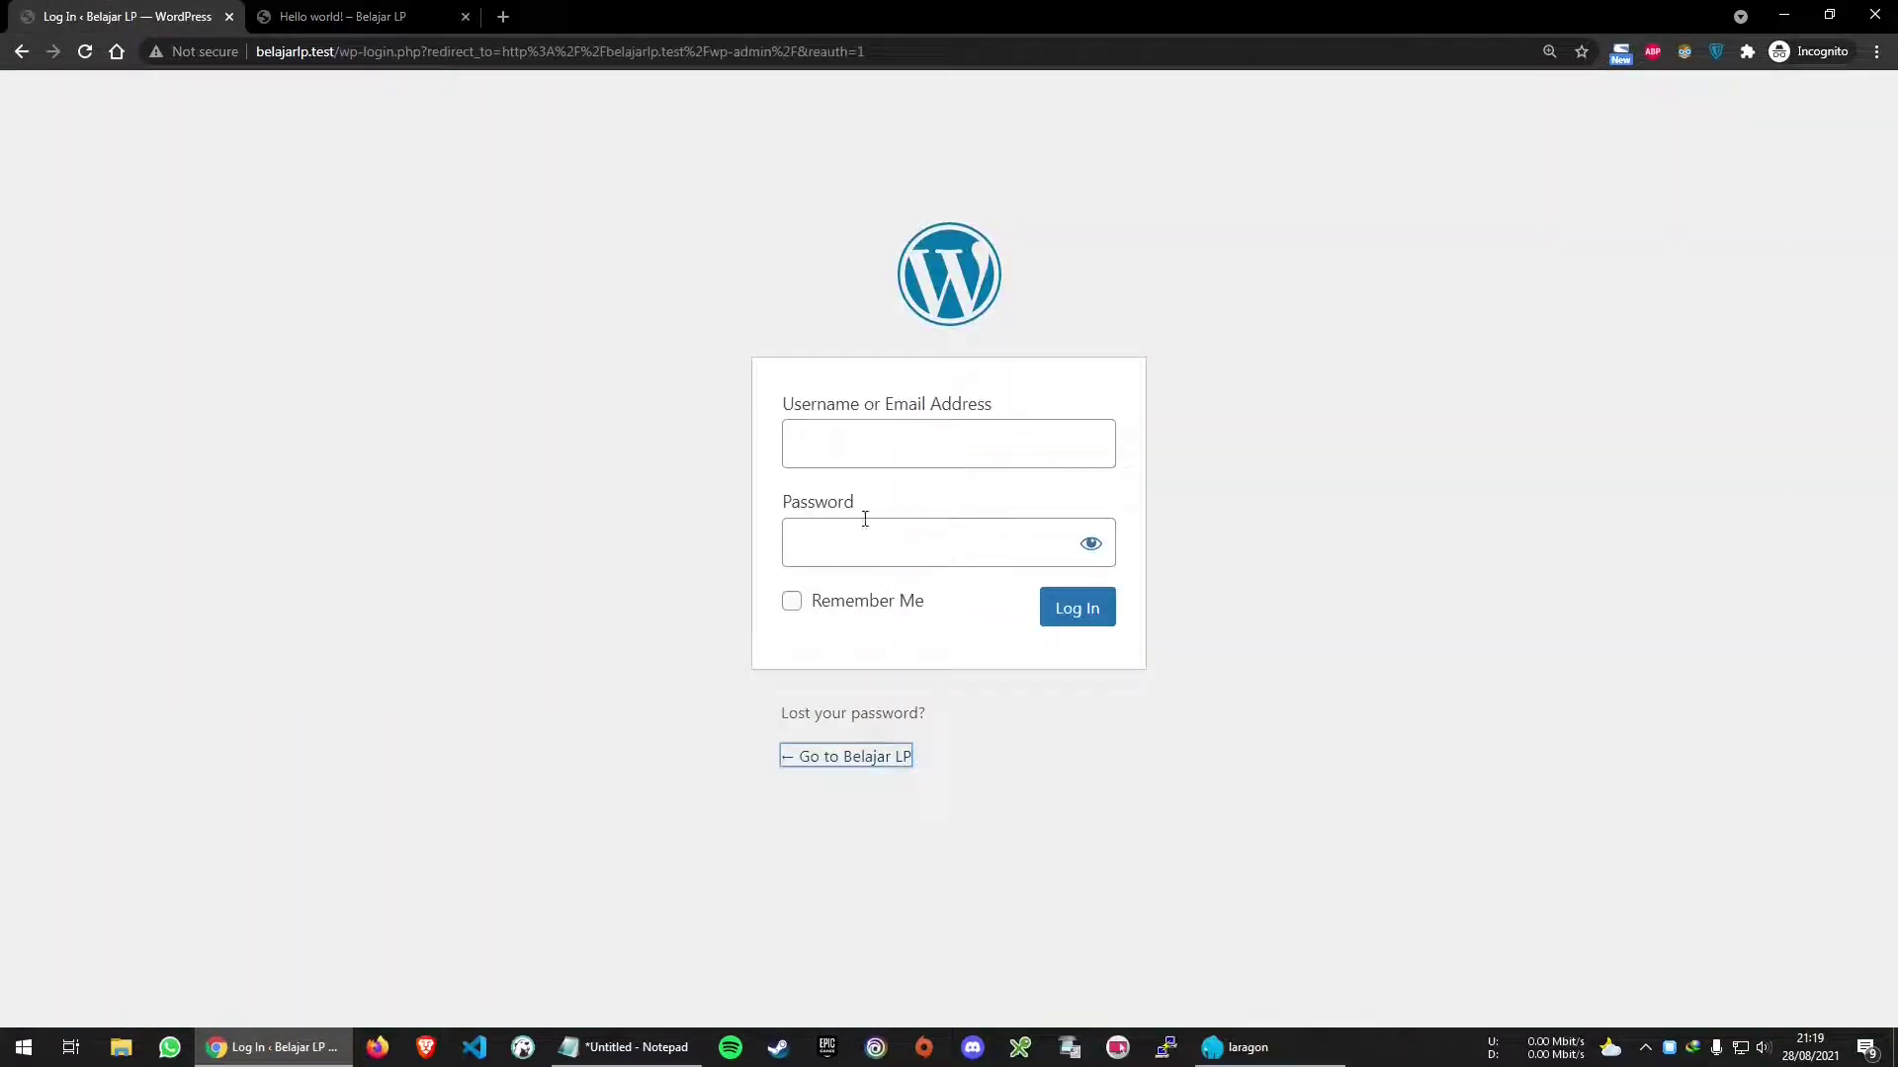
pyautogui.click(917, 454)
pyautogui.hotkey('ctrl', 'v')
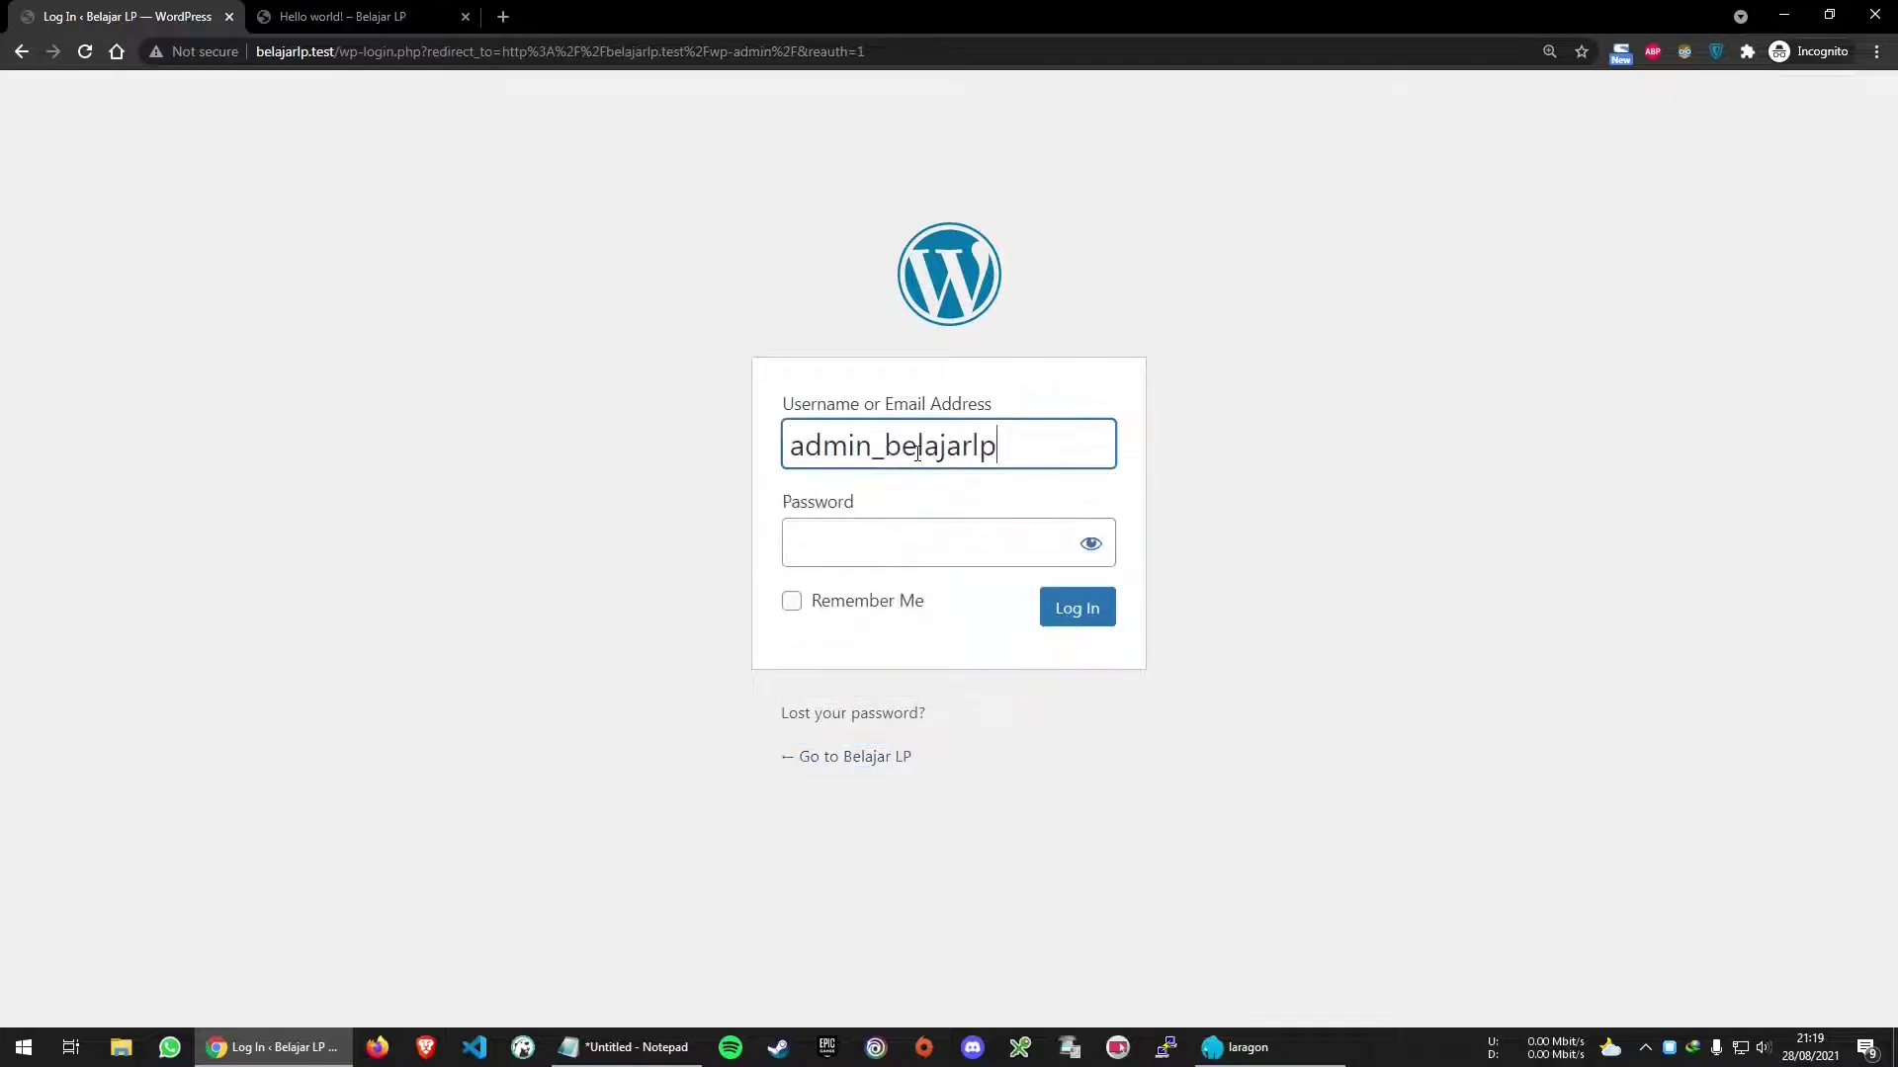
pyautogui.click(906, 551)
pyautogui.hotkey('ctrl', 'v')
pyautogui.click(1087, 549)
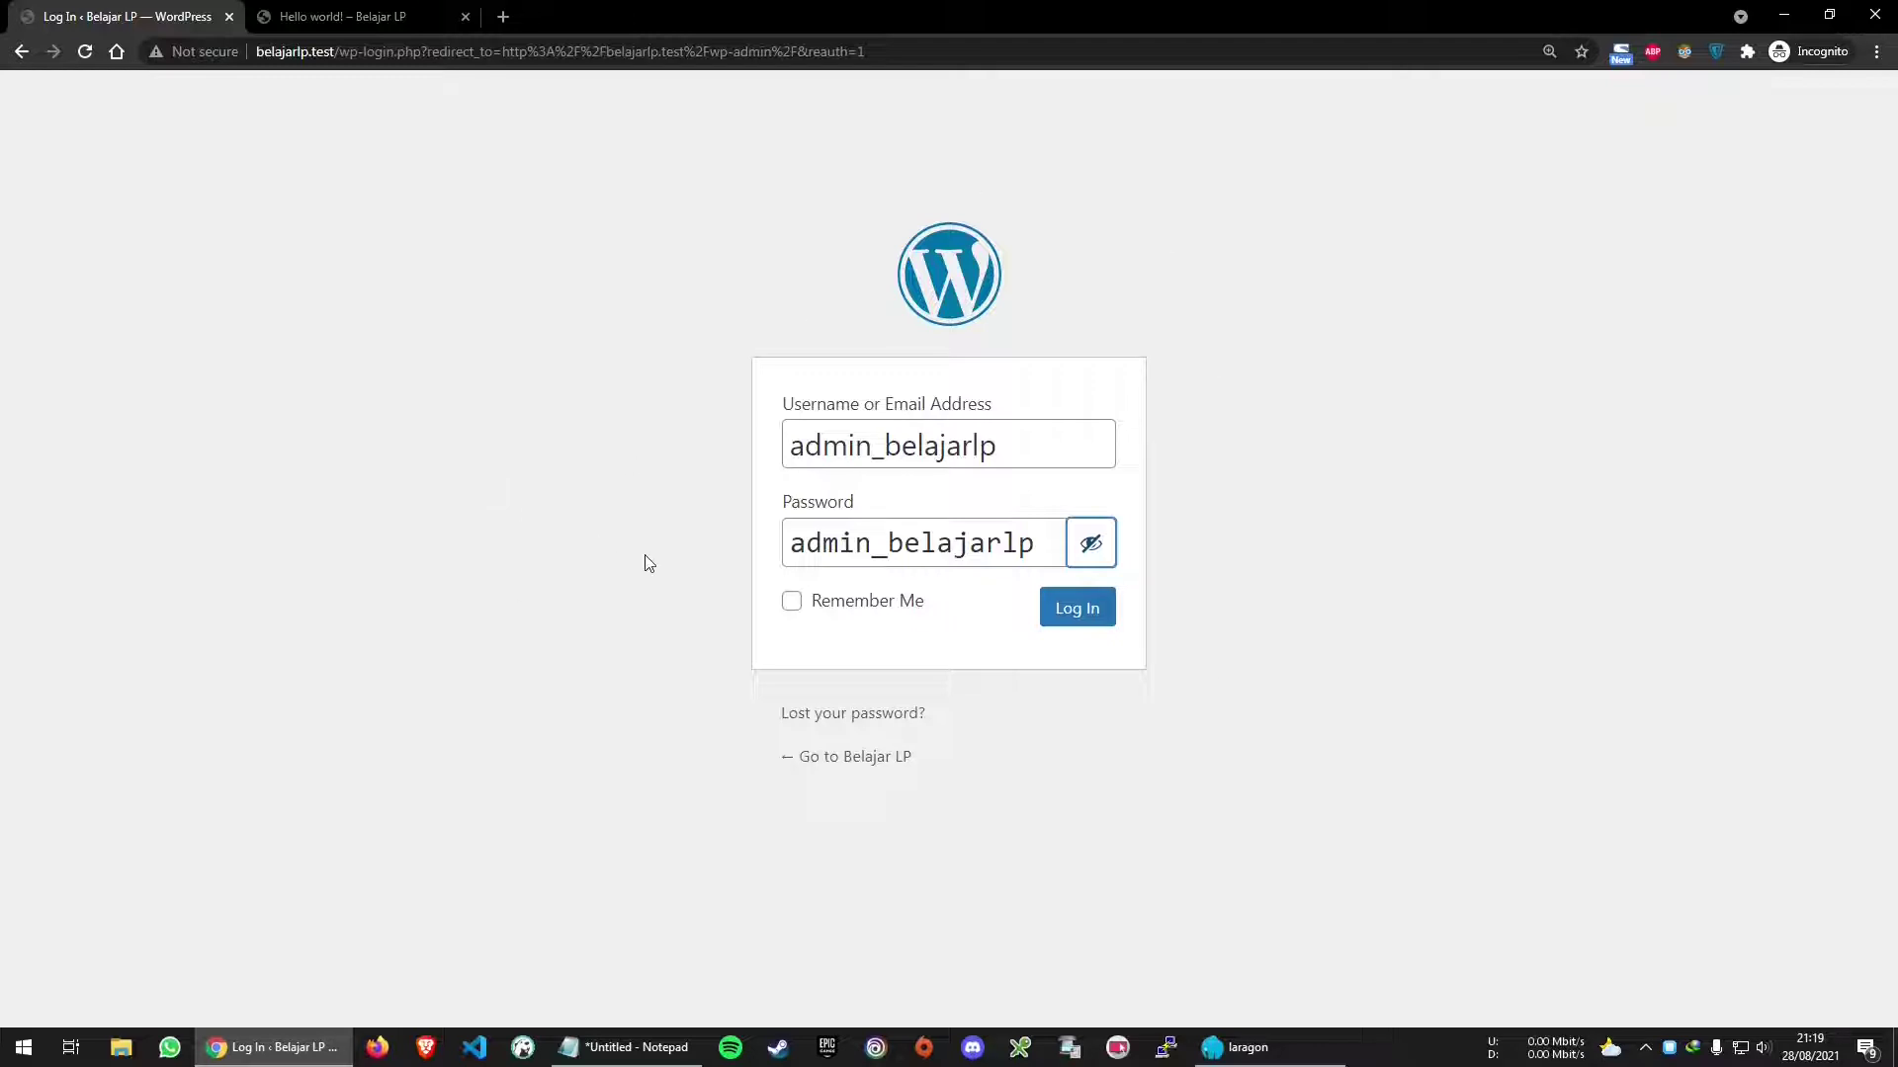
pyautogui.click(862, 605)
pyautogui.click(863, 612)
pyautogui.click(888, 613)
pyautogui.click(1089, 611)
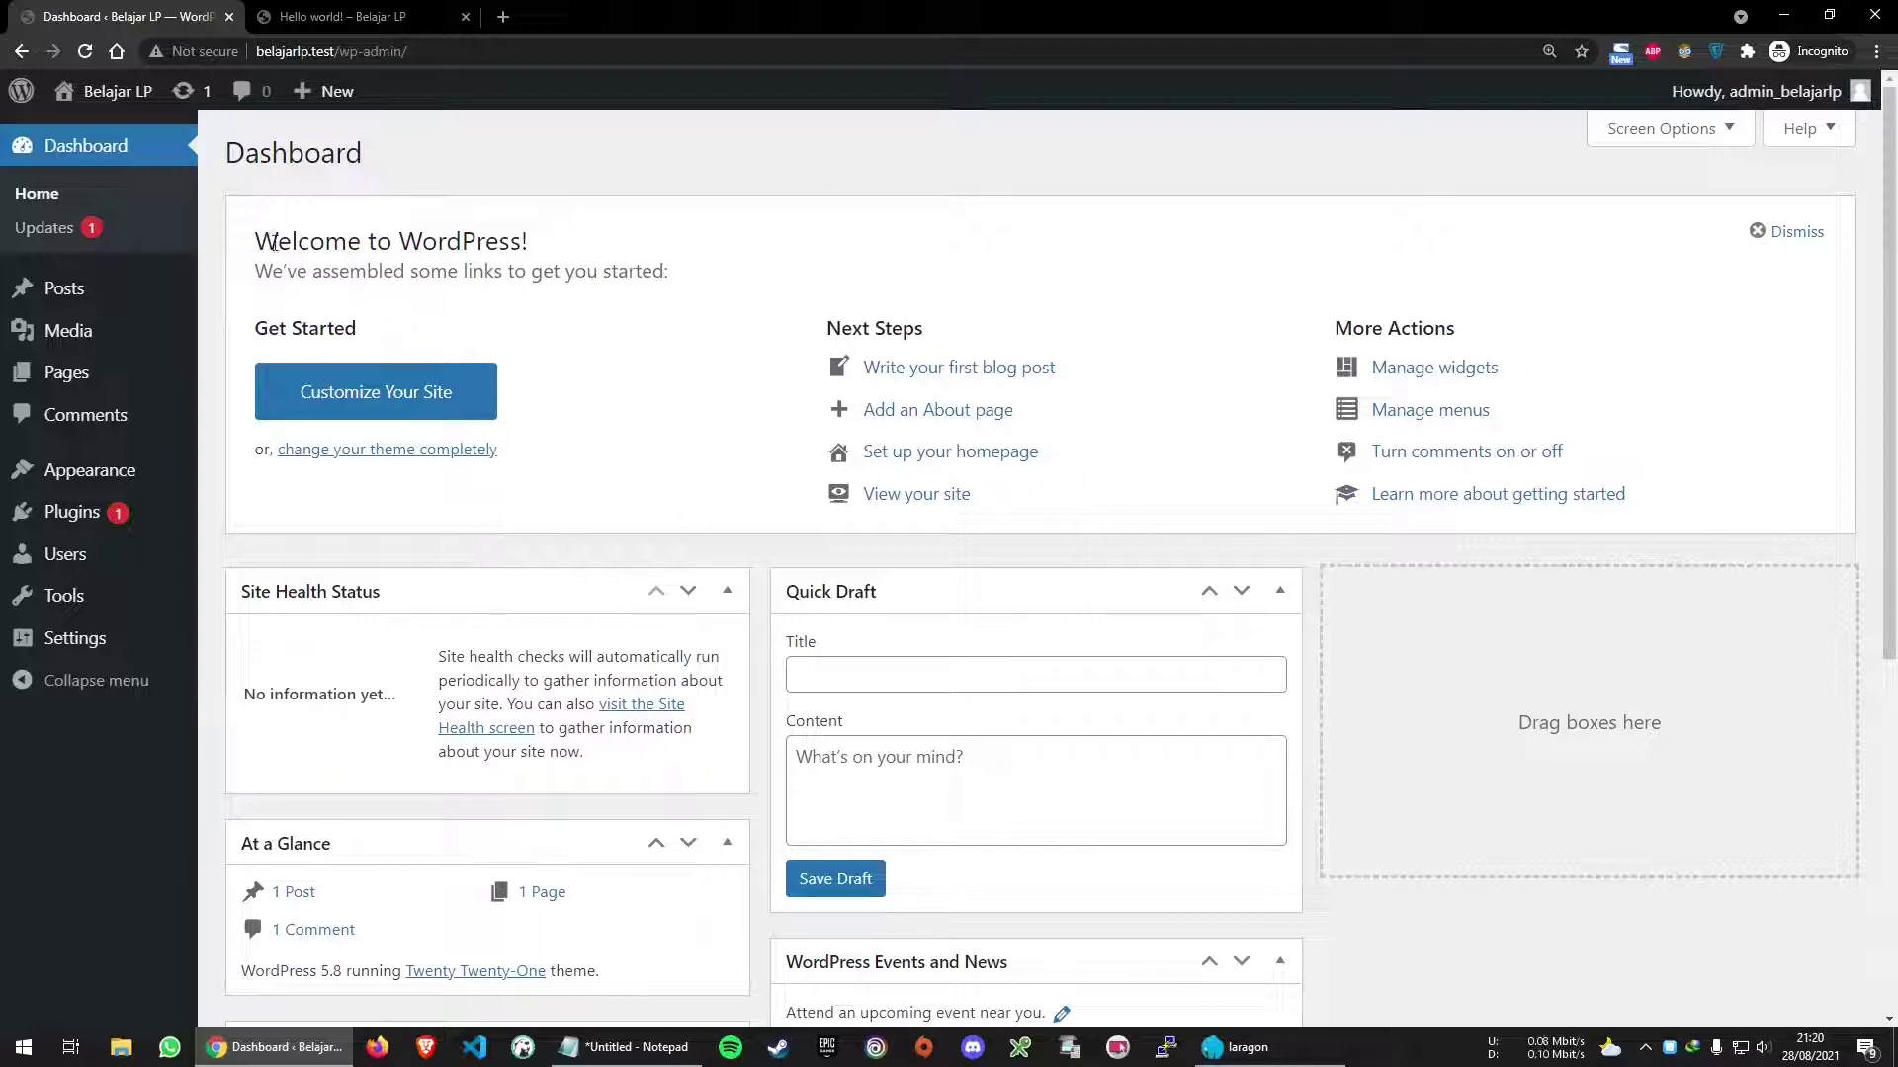
# Dismiss the Welcome to WordPress panel on the Dashboard
pyautogui.moveTo(274, 245); pyautogui.dragTo(678, 267)
pyautogui.click(734, 247)
pyautogui.click(1795, 237)
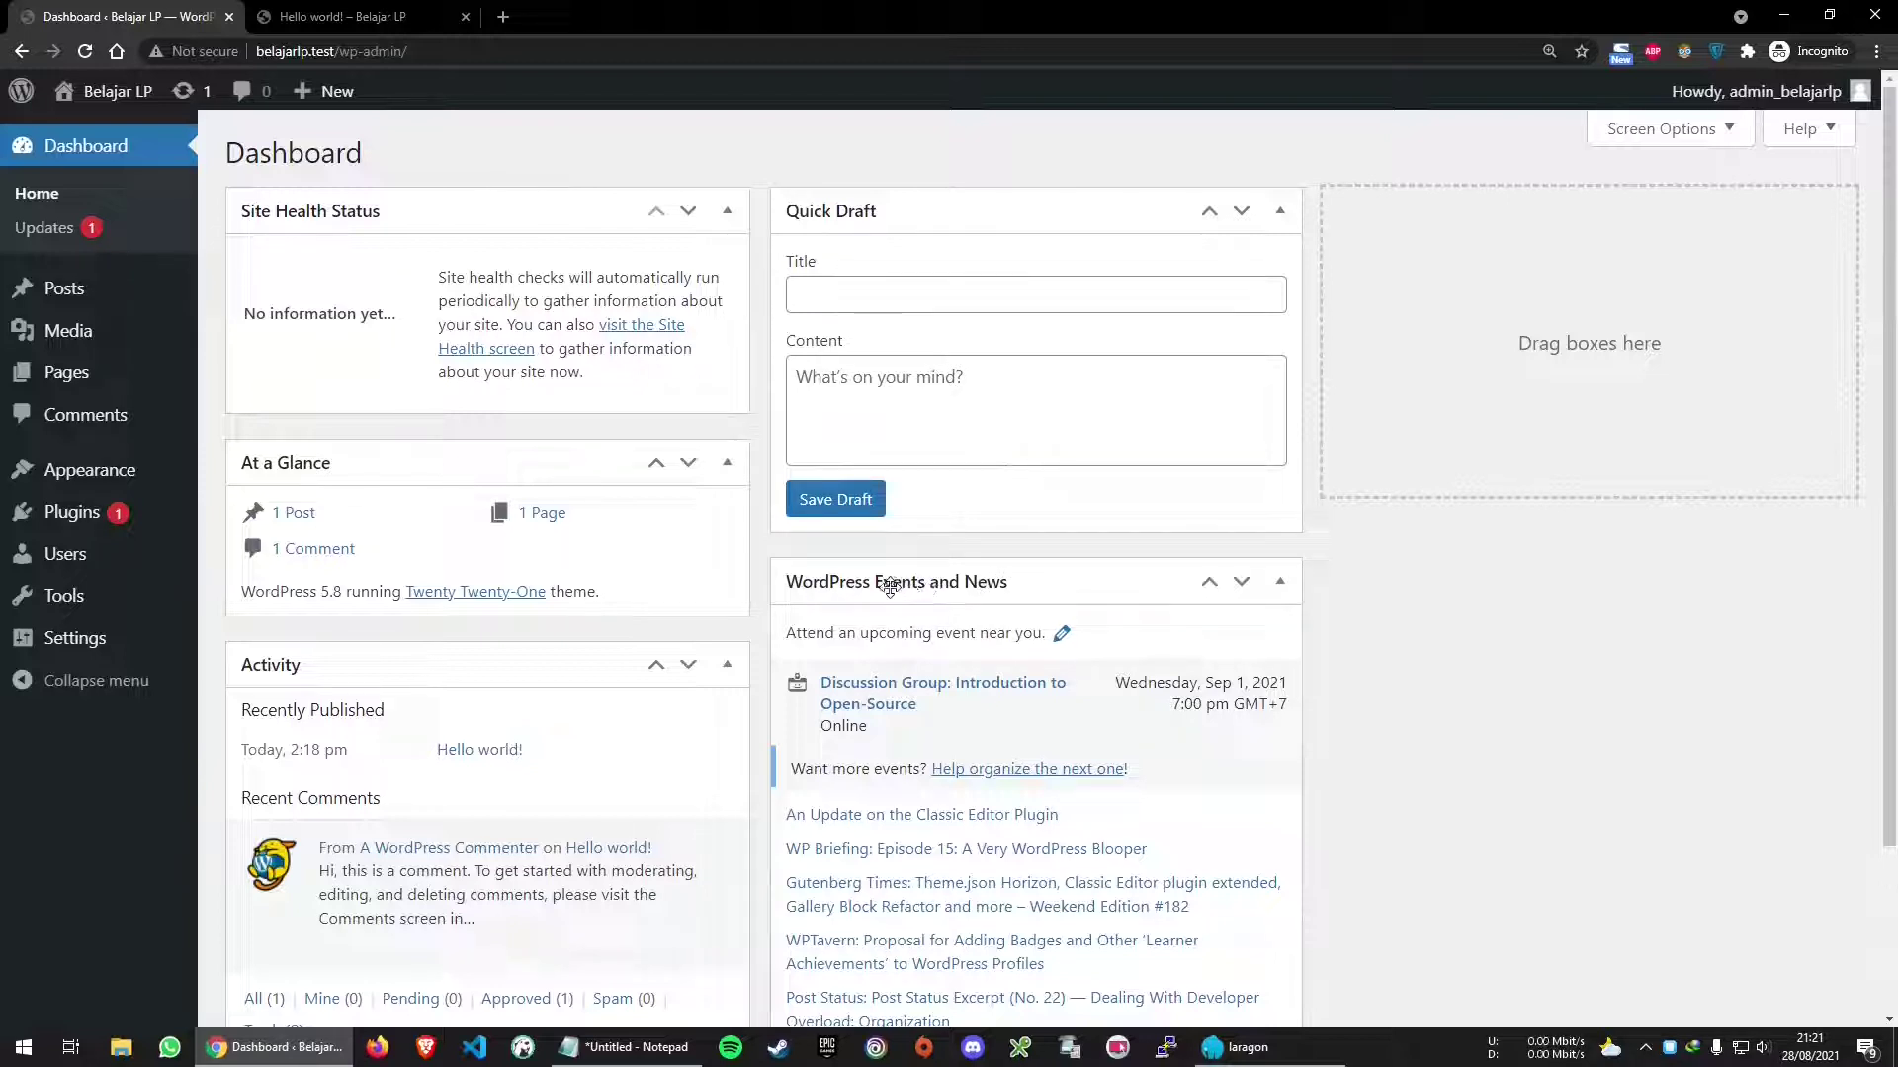
# Move Events and News to the right column, keeping At a Glance above Activity
pyautogui.moveTo(889, 585); pyautogui.dragTo(1431, 221)
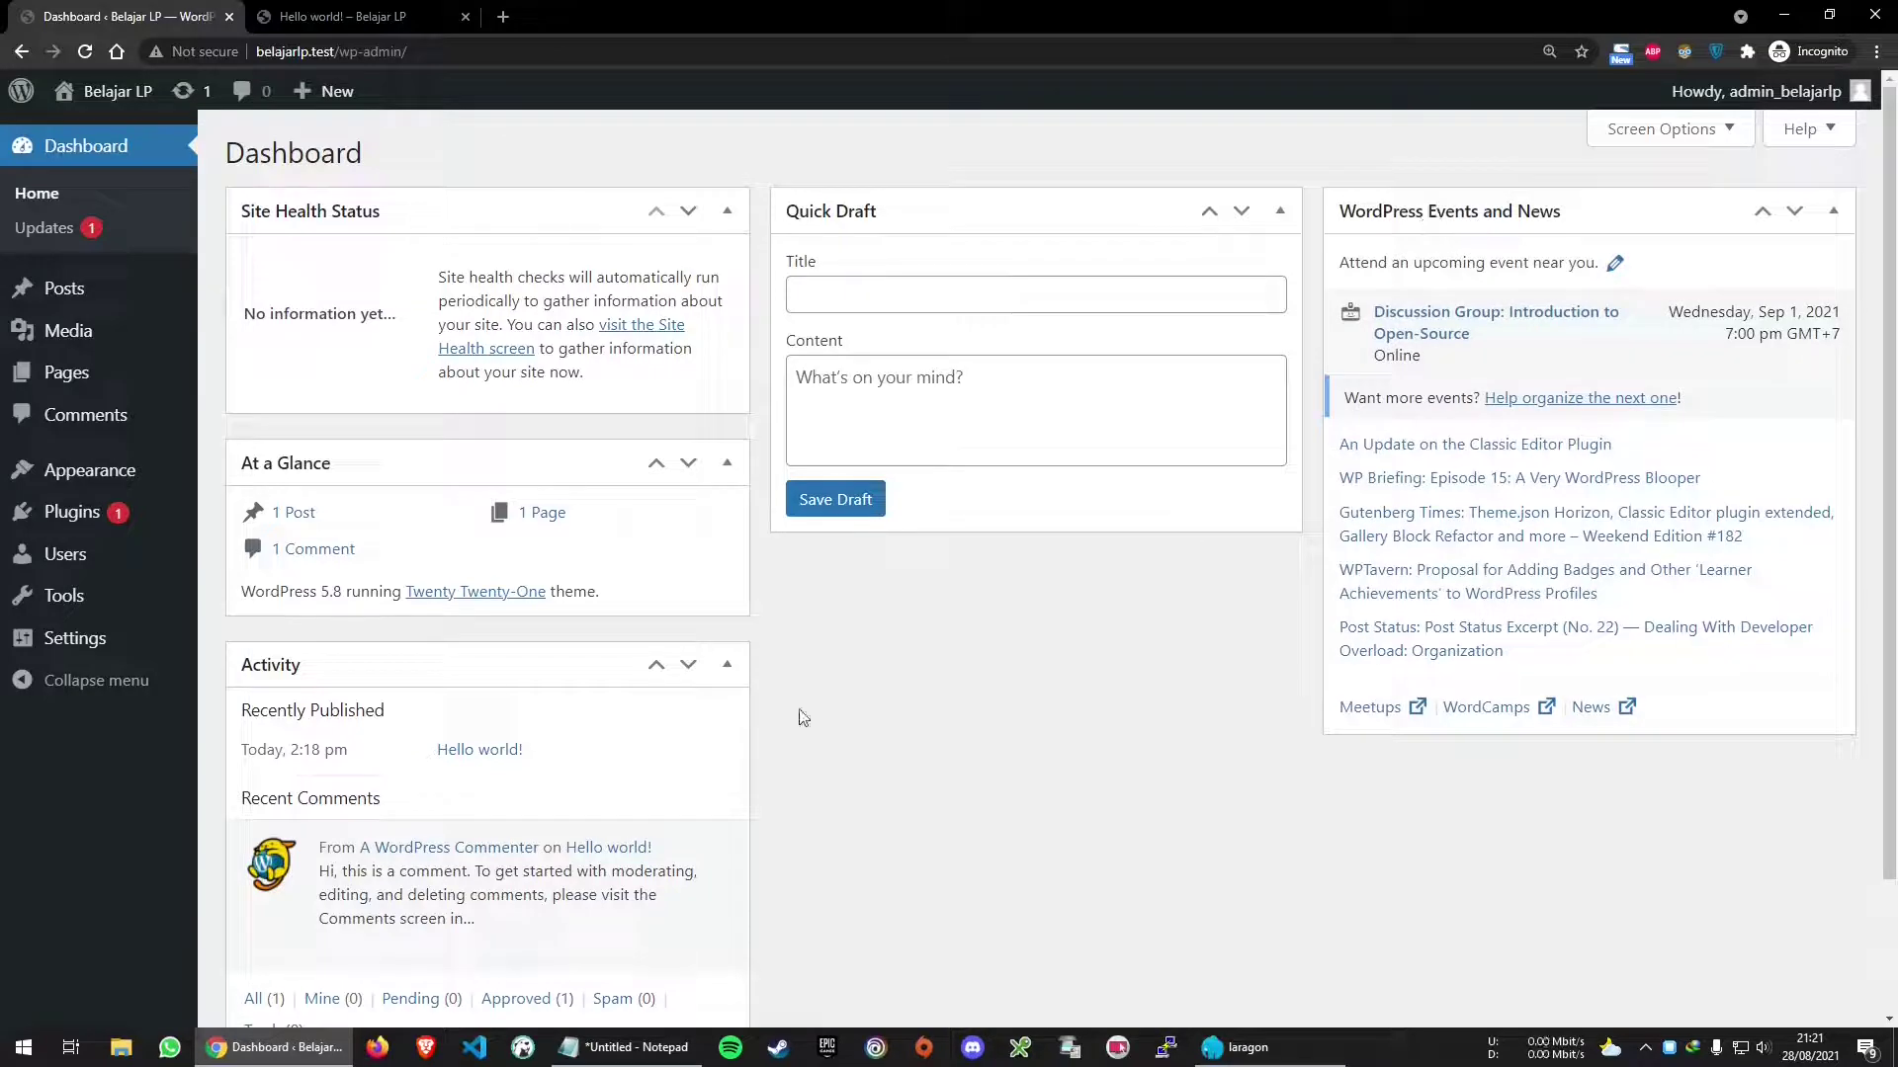
pyautogui.moveTo(483, 660); pyautogui.dragTo(427, 476)
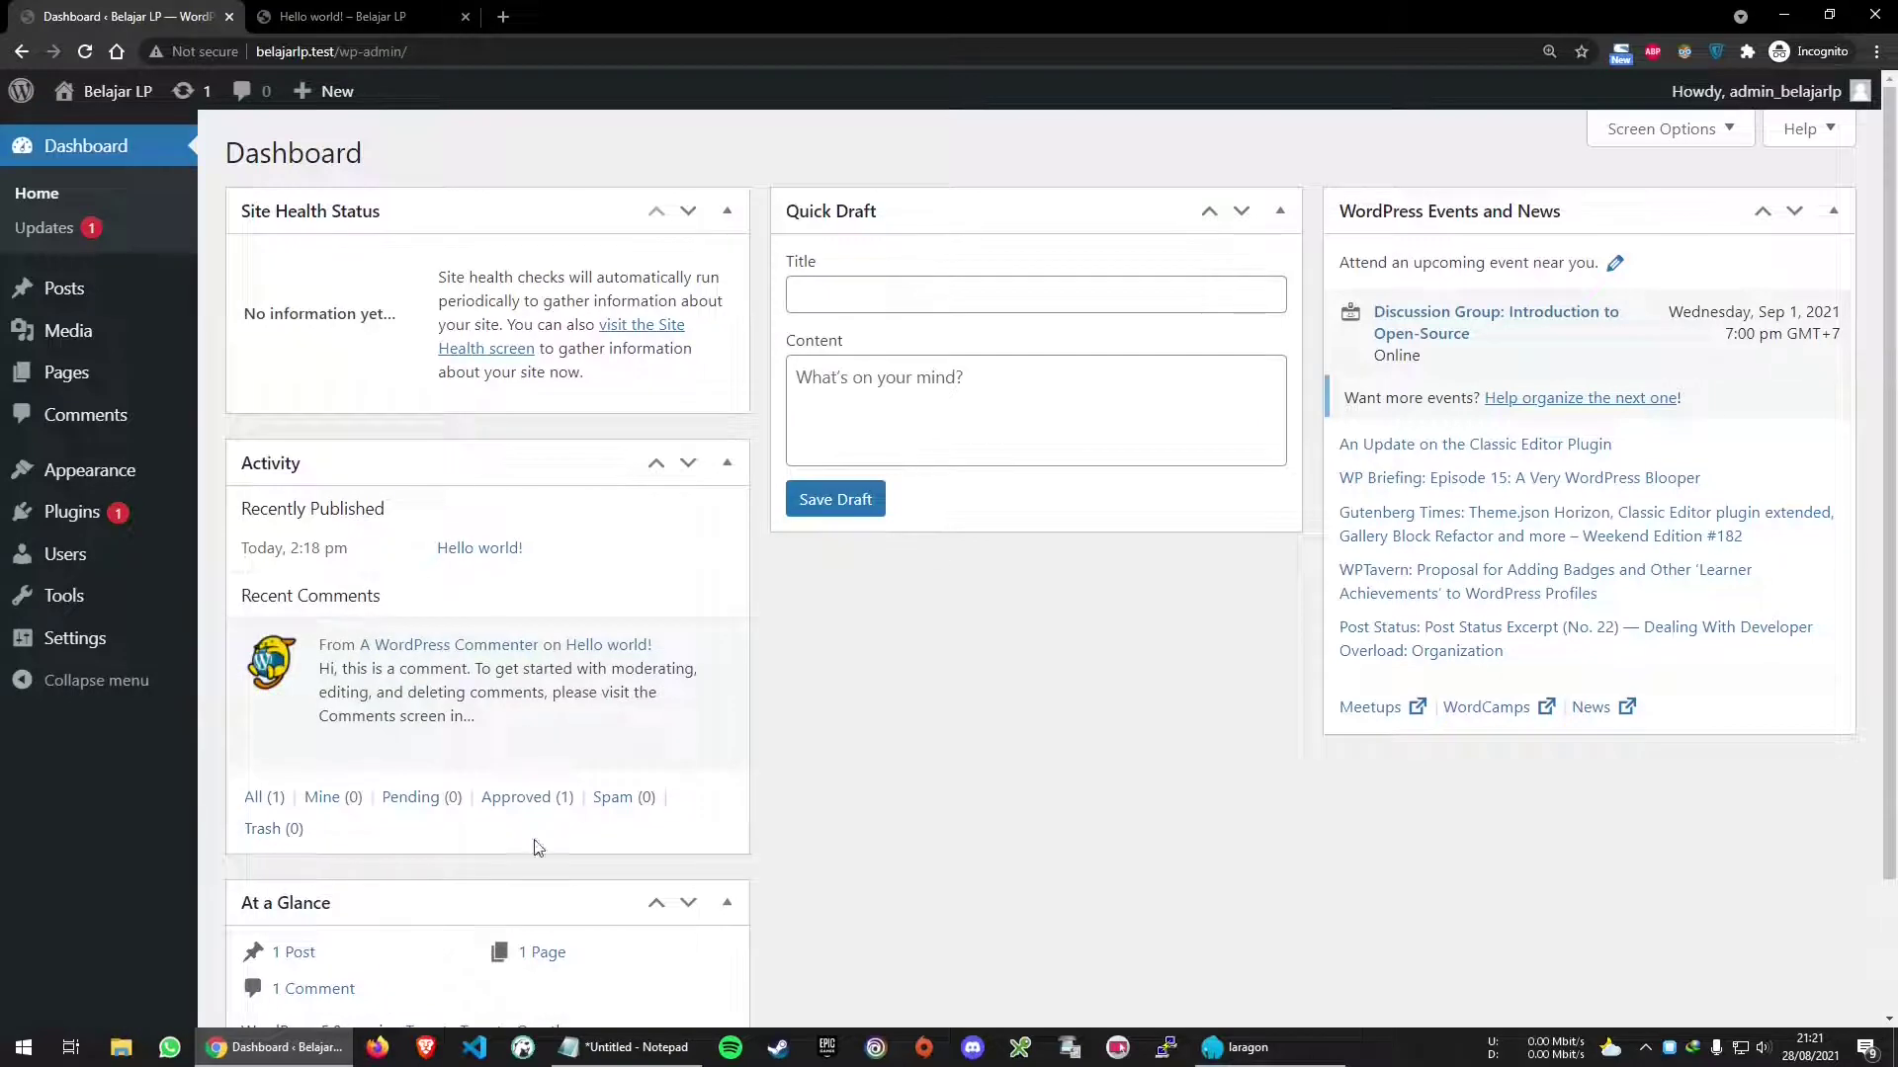
pyautogui.moveTo(481, 905); pyautogui.dragTo(516, 502)
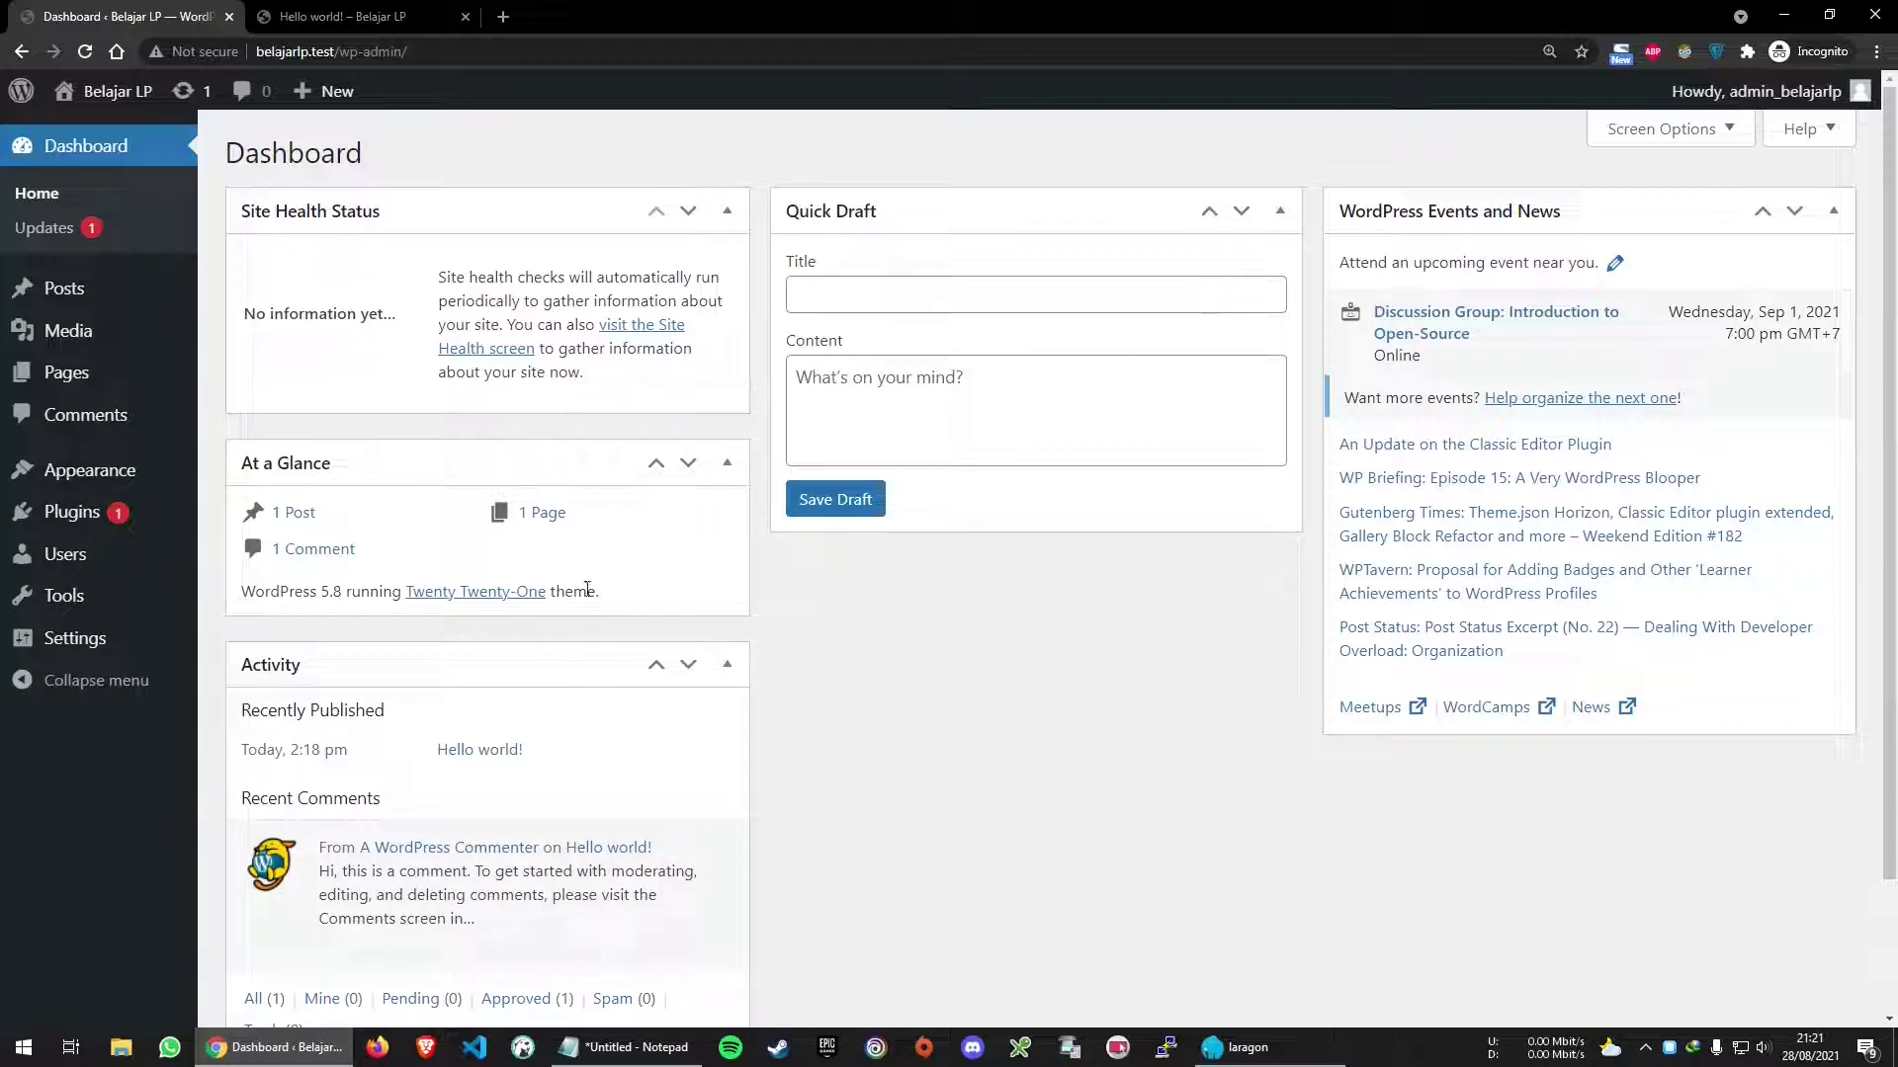
# Collapse the Activity box
pyautogui.click(510, 666)
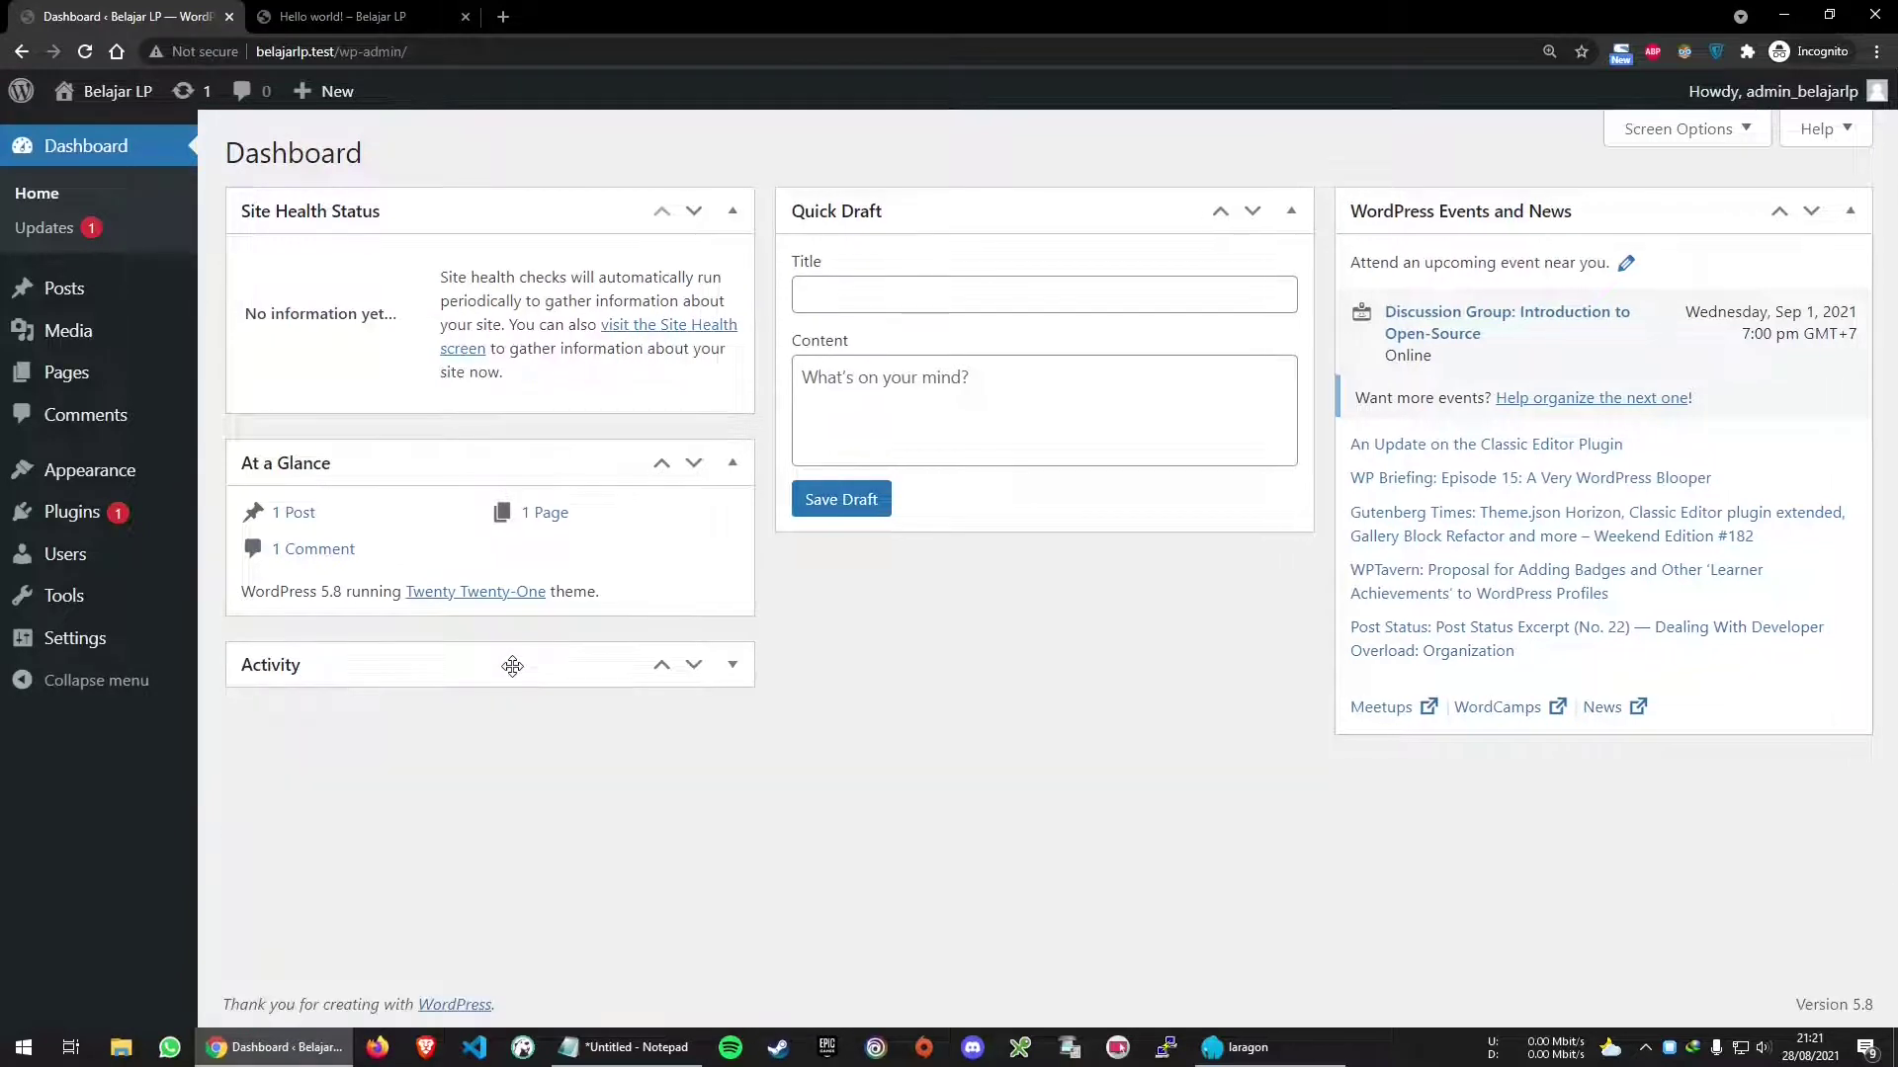
pyautogui.click(512, 666)
pyautogui.click(512, 666)
pyautogui.click(512, 666)
pyautogui.click(512, 667)
# Hide At a Glance and Quick Draft, move Events and News to the middle, expand Activity
pyautogui.click(1721, 139)
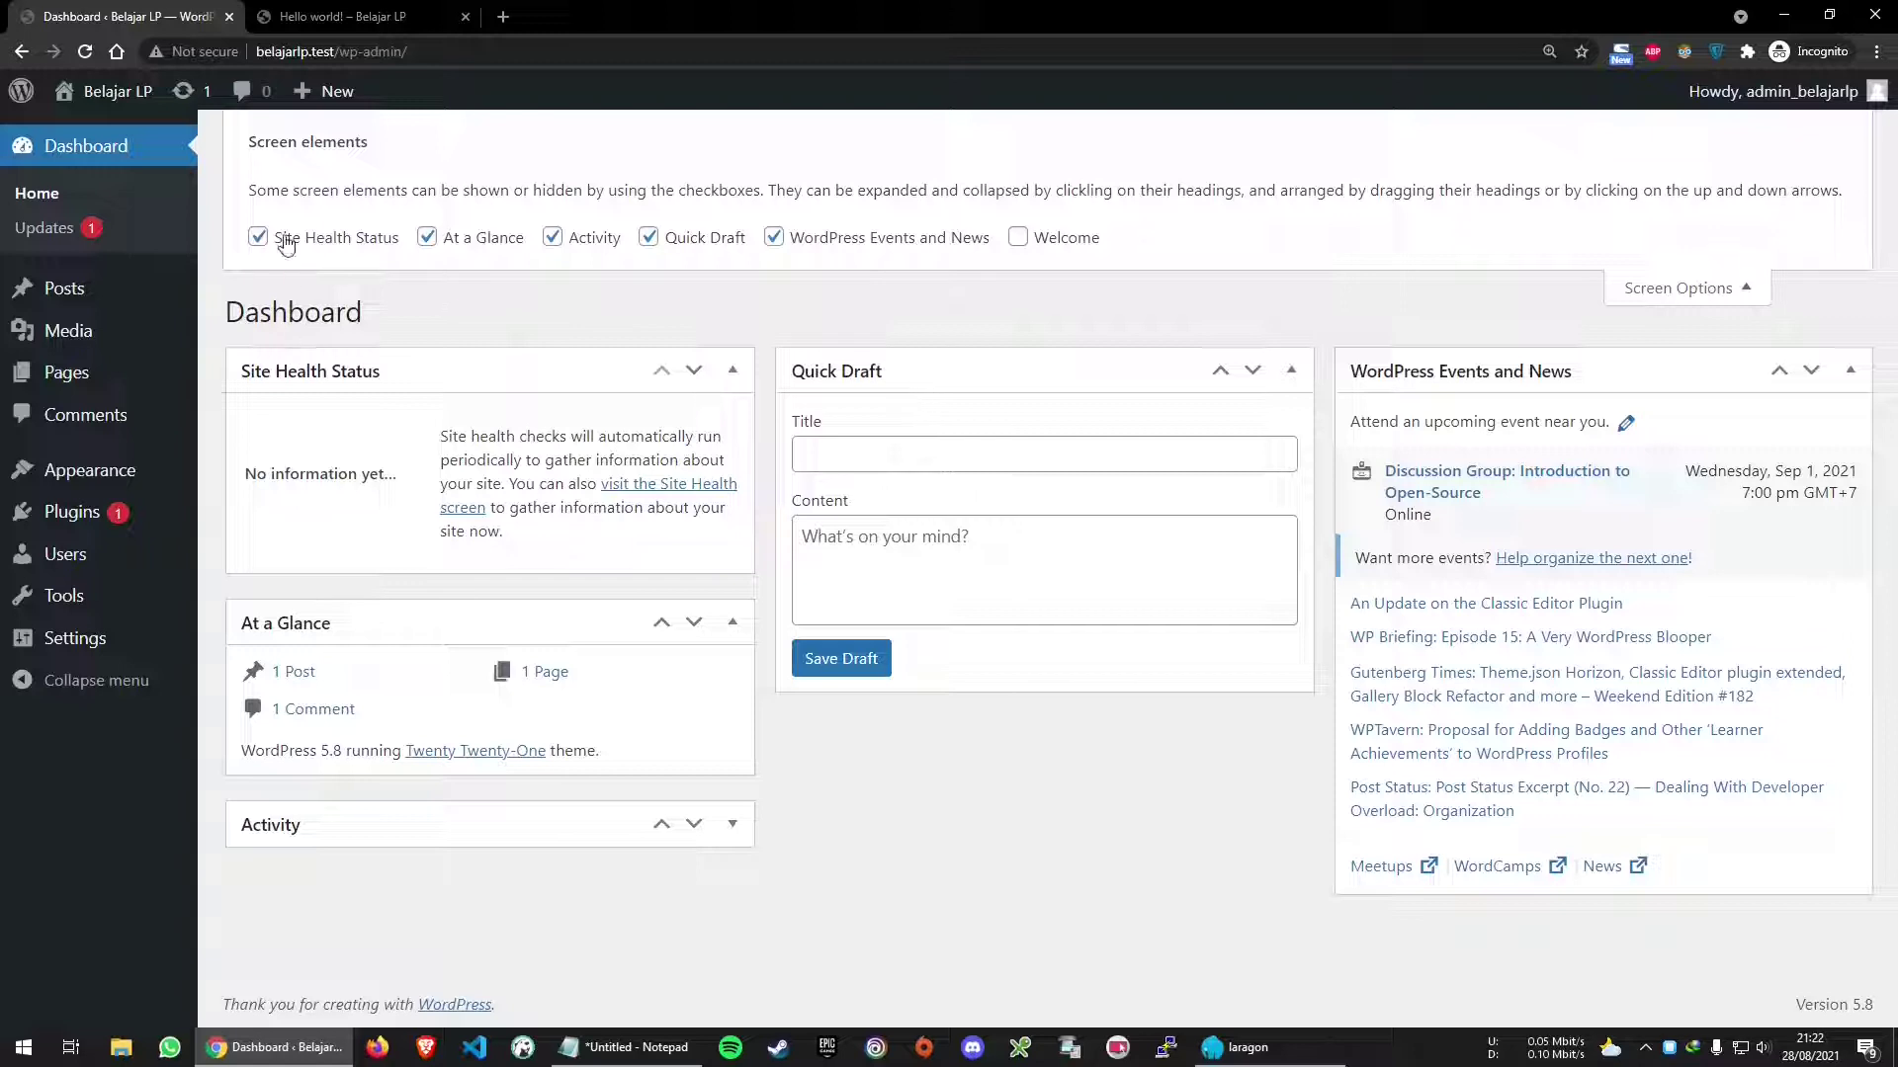
pyautogui.click(491, 245)
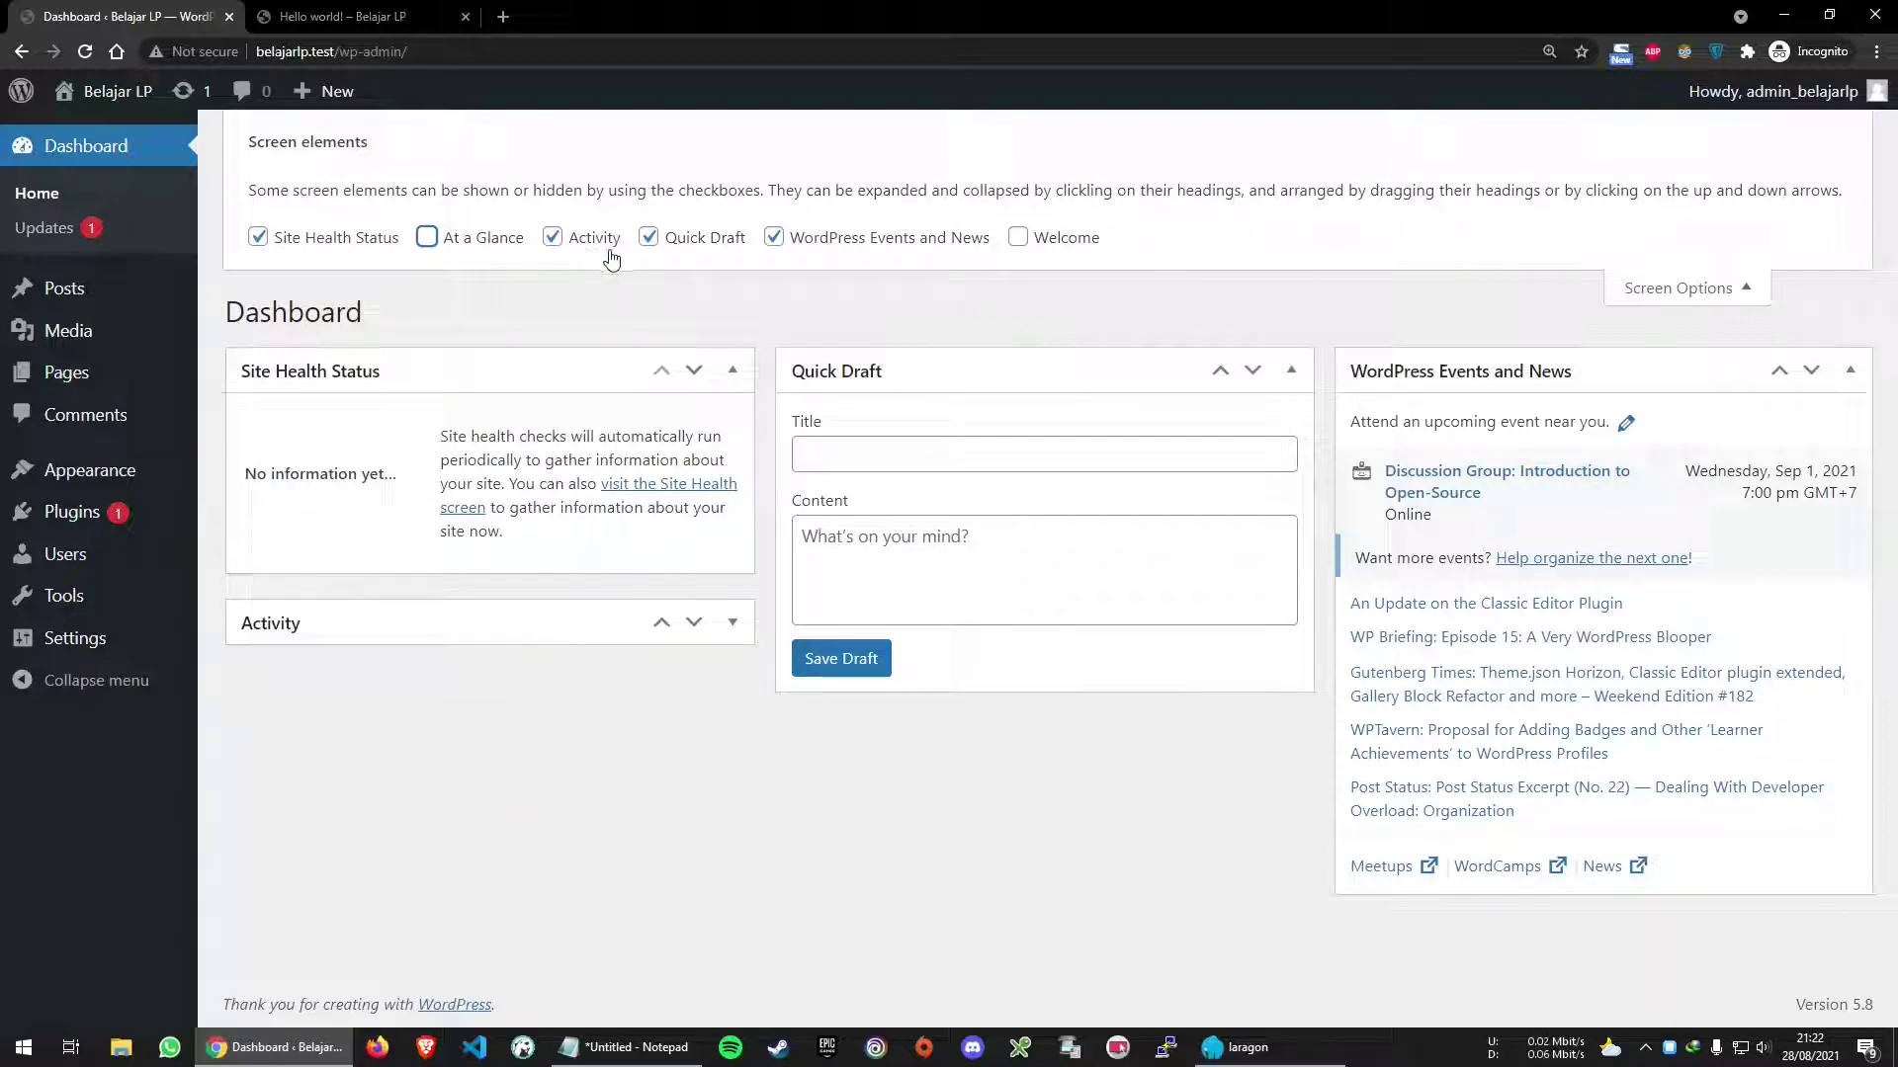
pyautogui.click(712, 241)
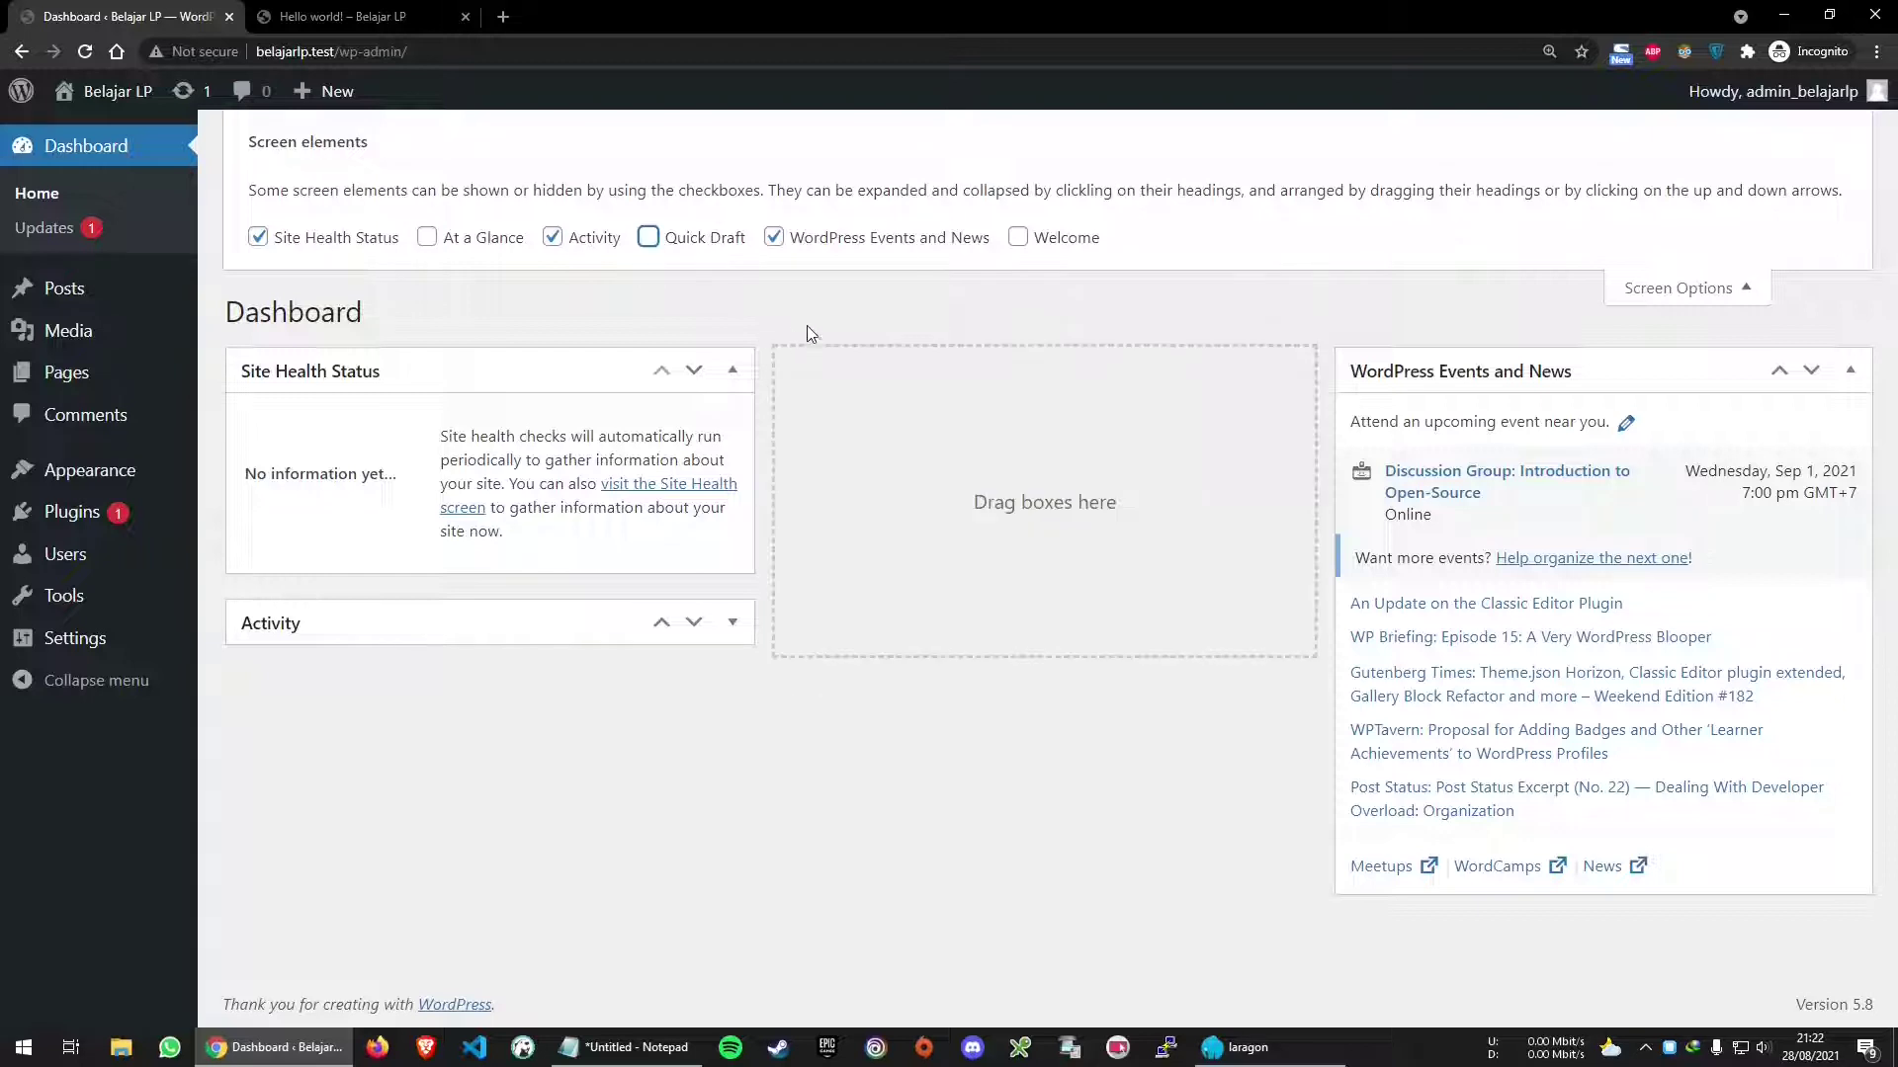
pyautogui.click(1645, 294)
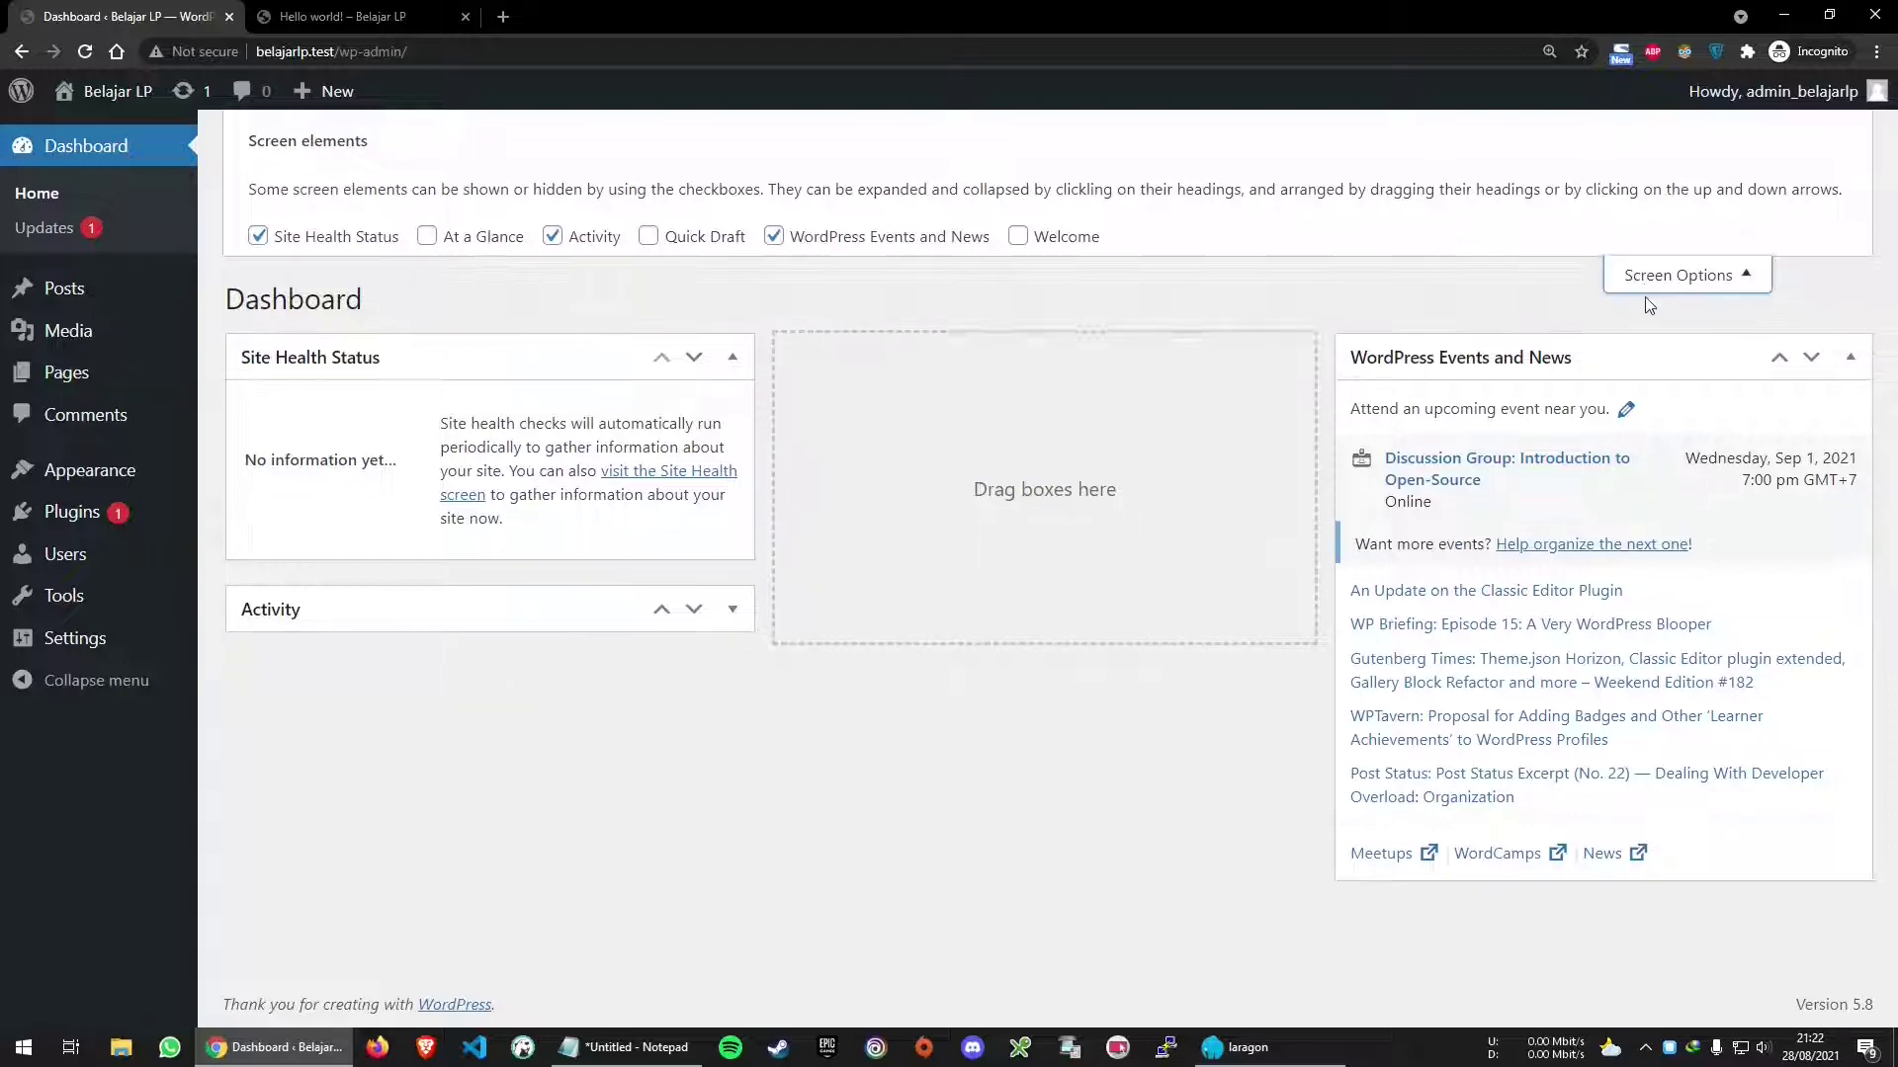
pyautogui.moveTo(1462, 208); pyautogui.dragTo(930, 215)
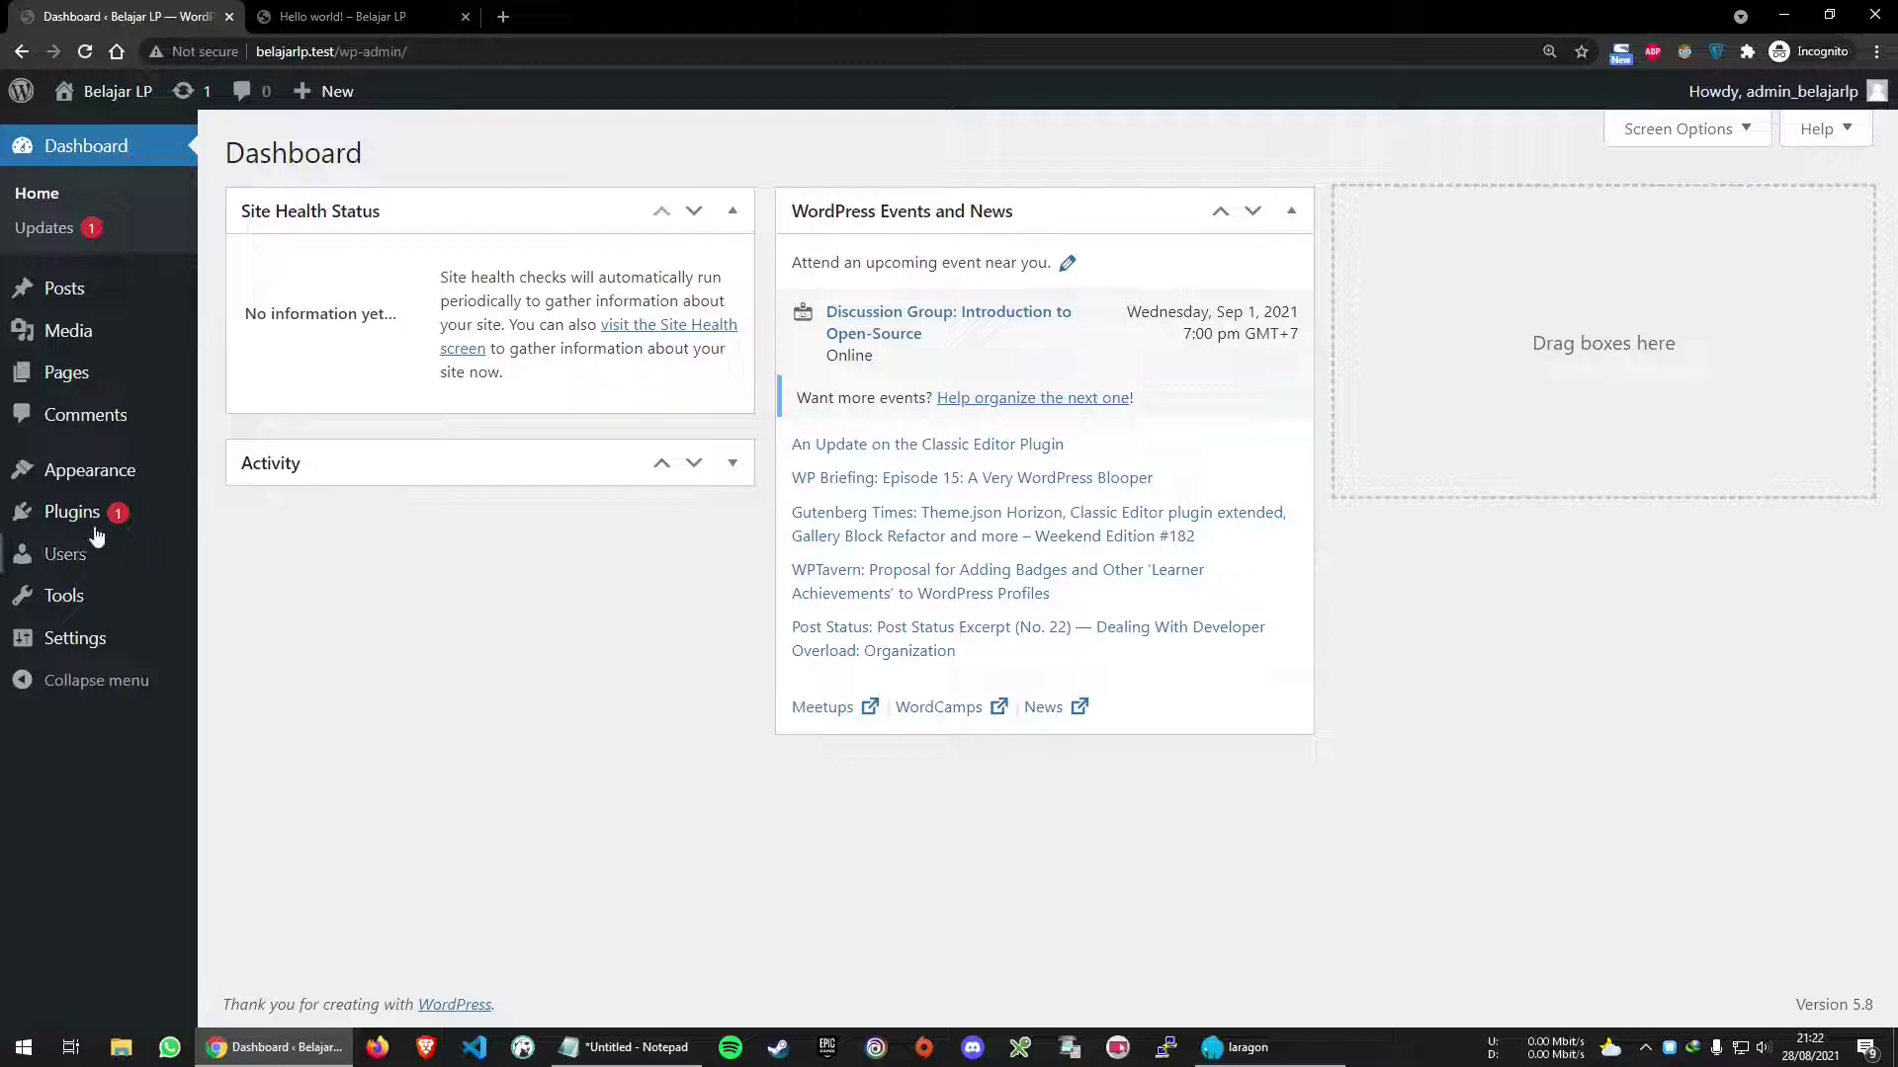
pyautogui.click(400, 464)
# Drag the Activity widget into the empty right-hand dashboard column
pyautogui.moveTo(360, 466); pyautogui.dragTo(1432, 270)
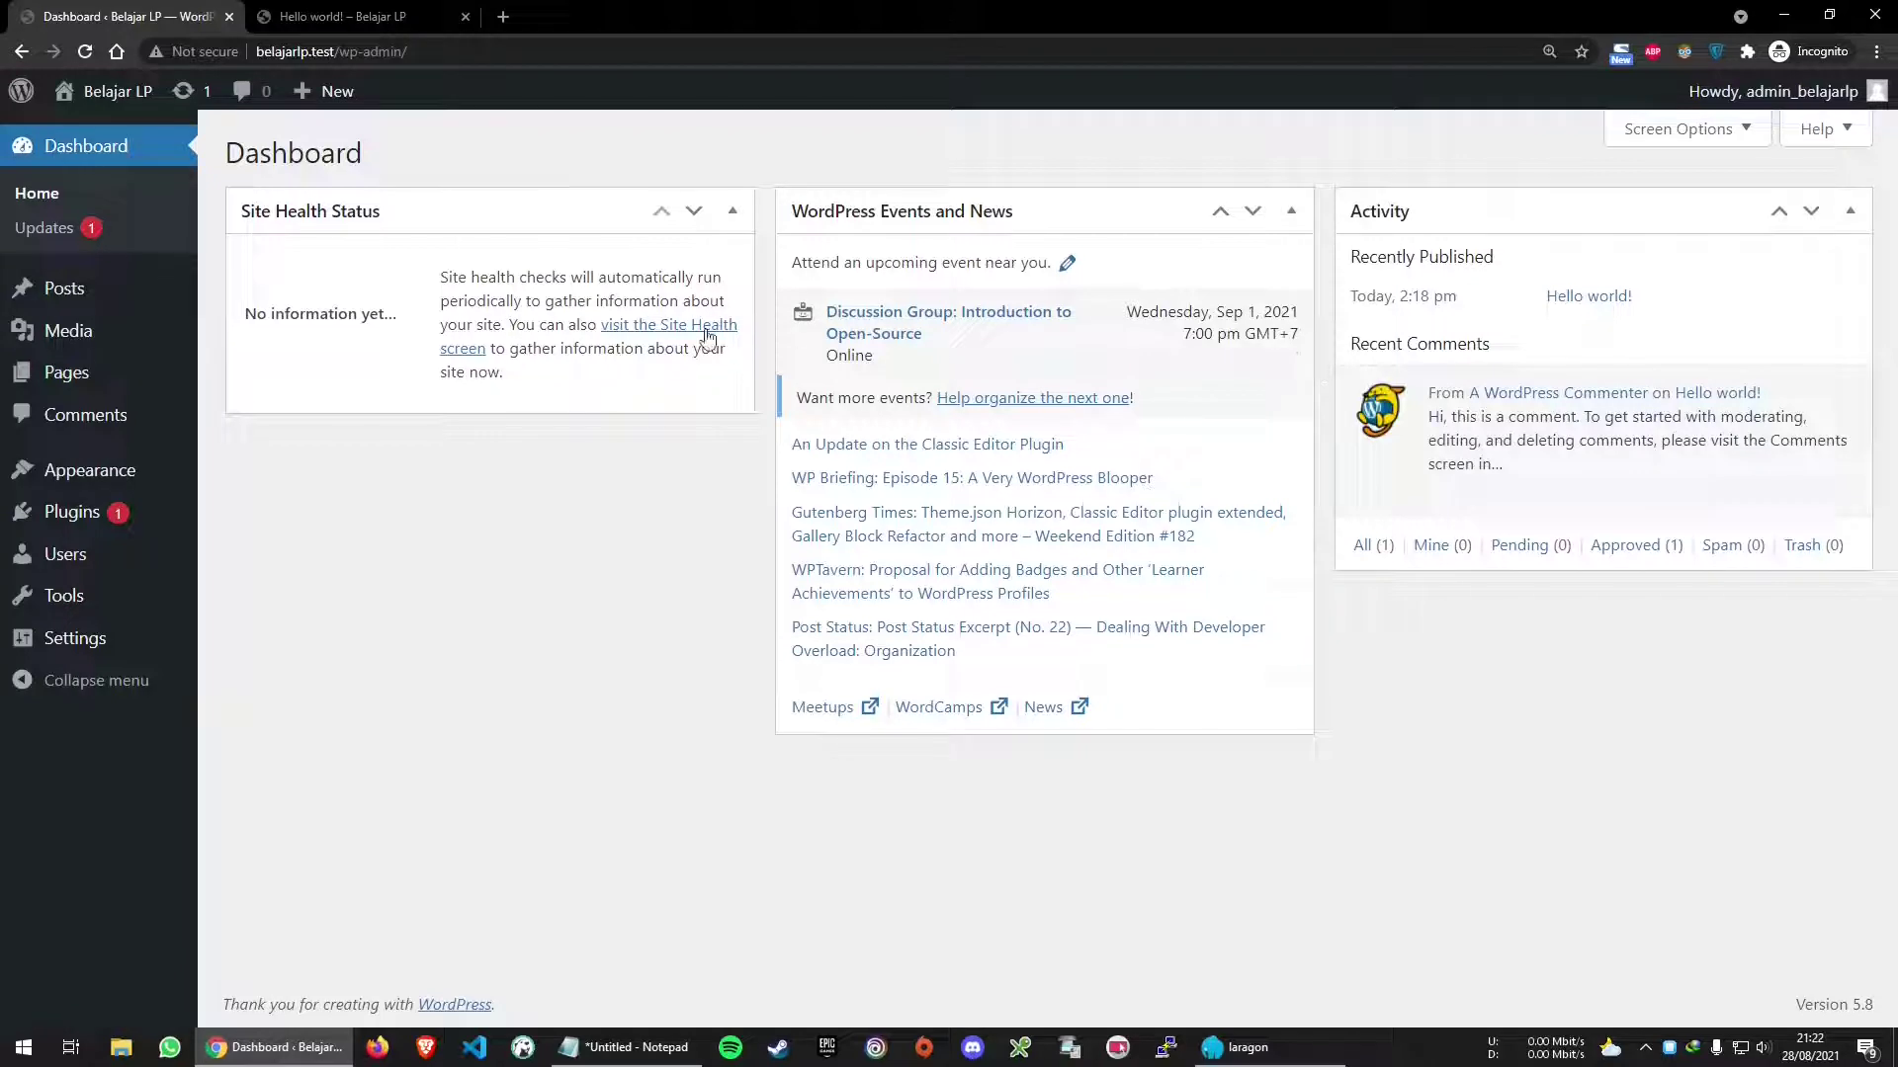
pyautogui.moveTo(10, 96)
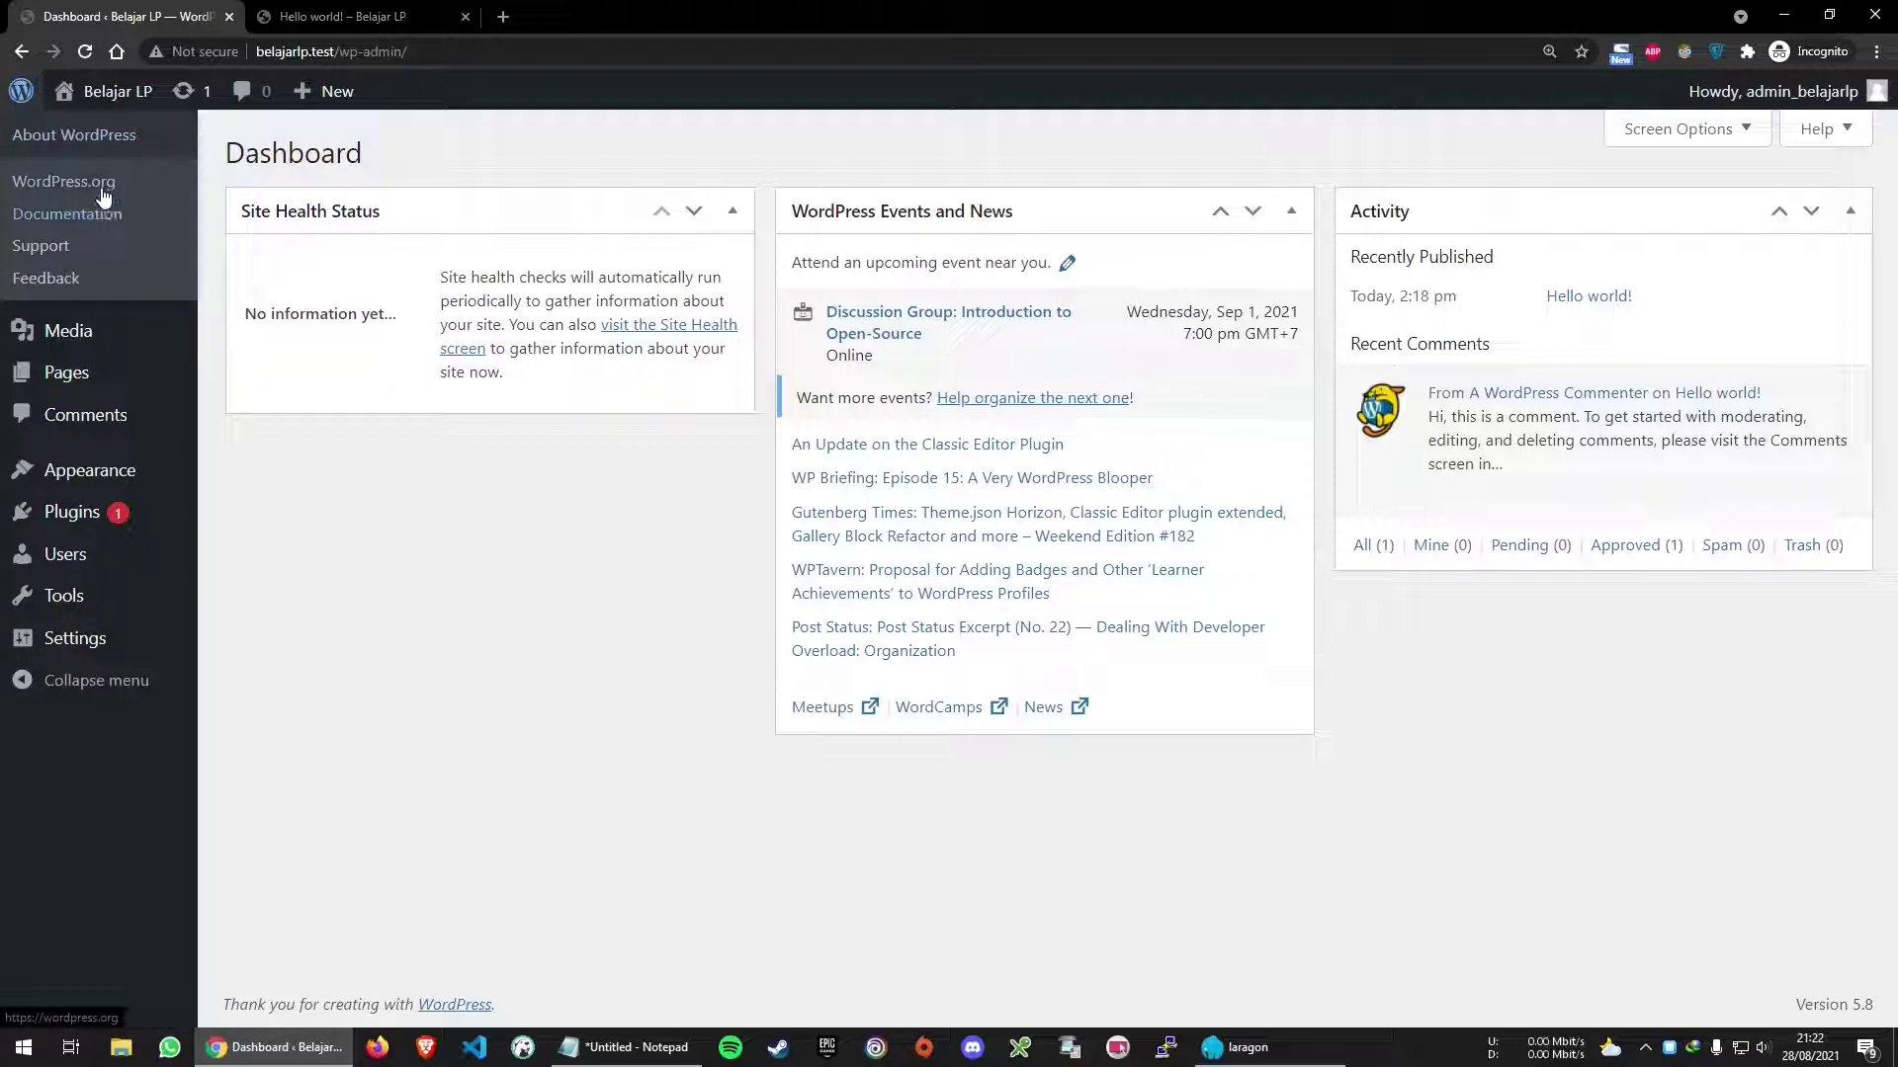
pyautogui.moveTo(115, 95)
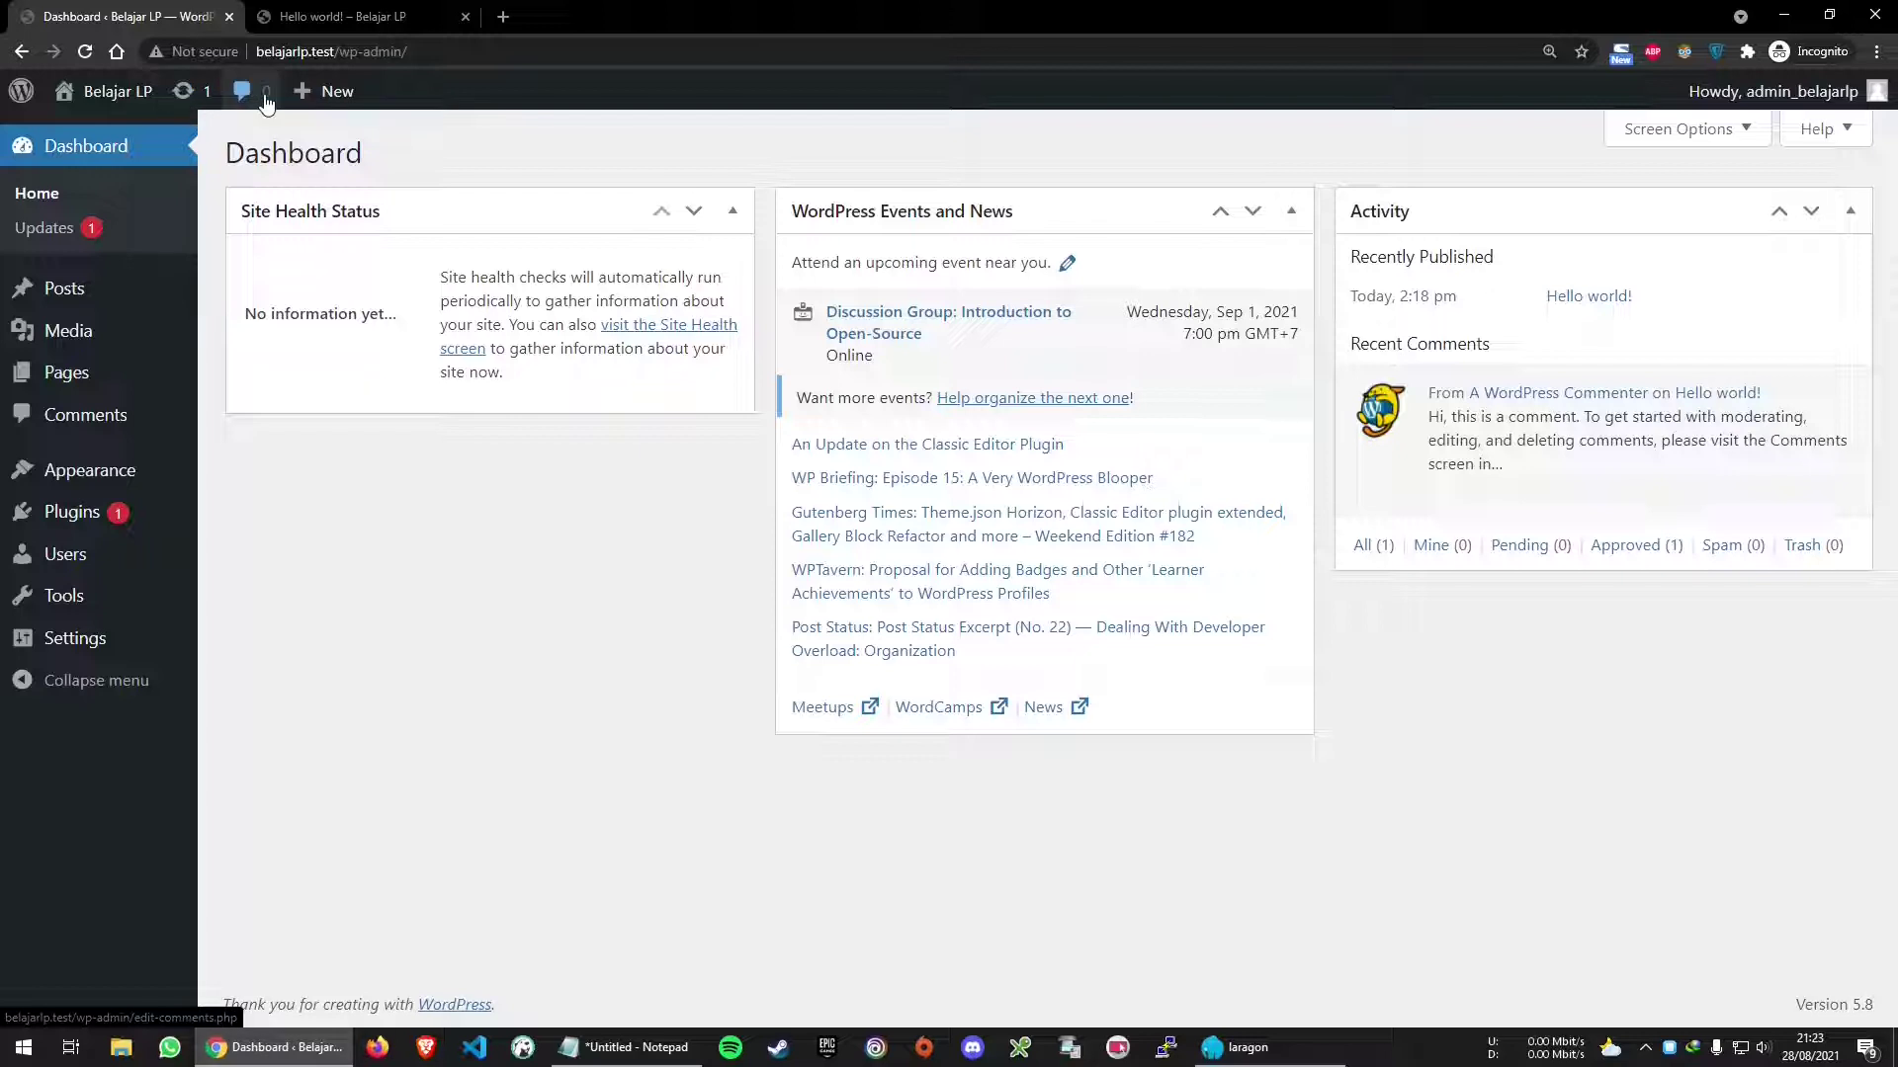
pyautogui.moveTo(323, 100)
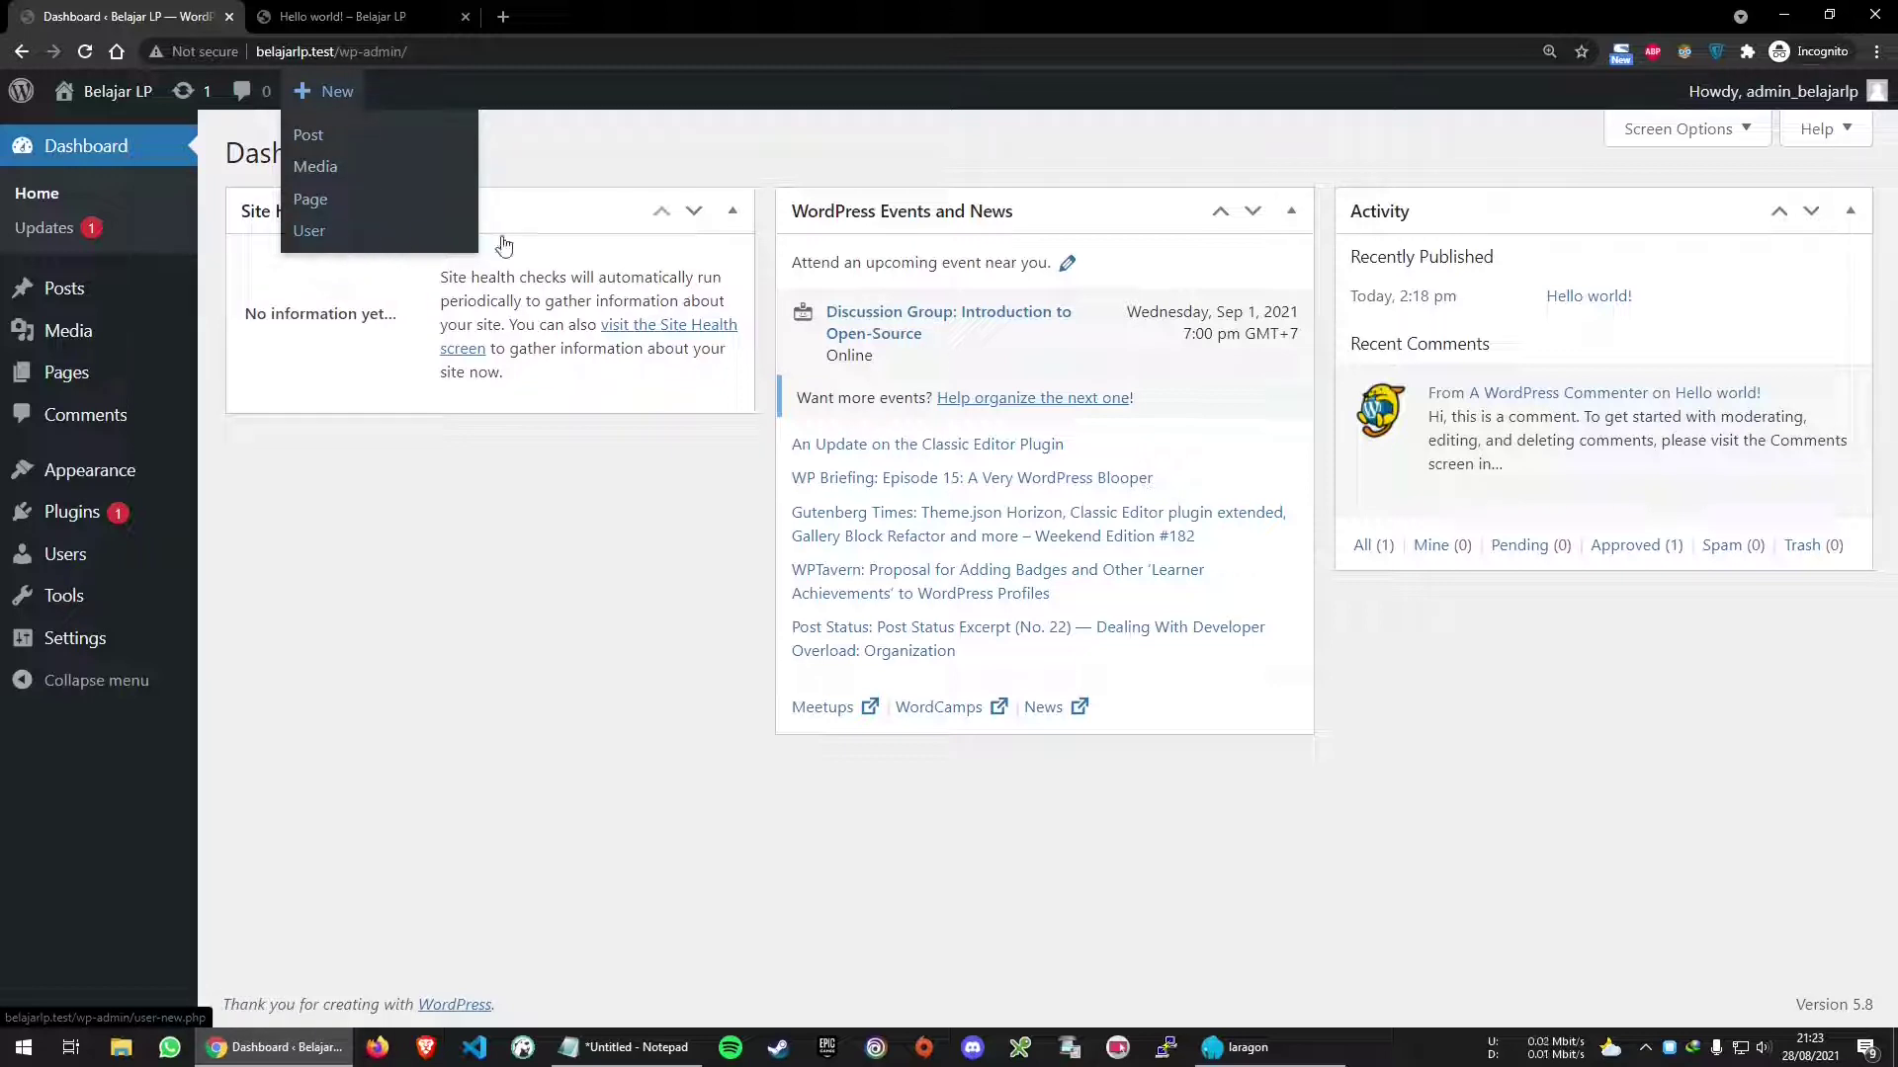
pyautogui.moveTo(1796, 98)
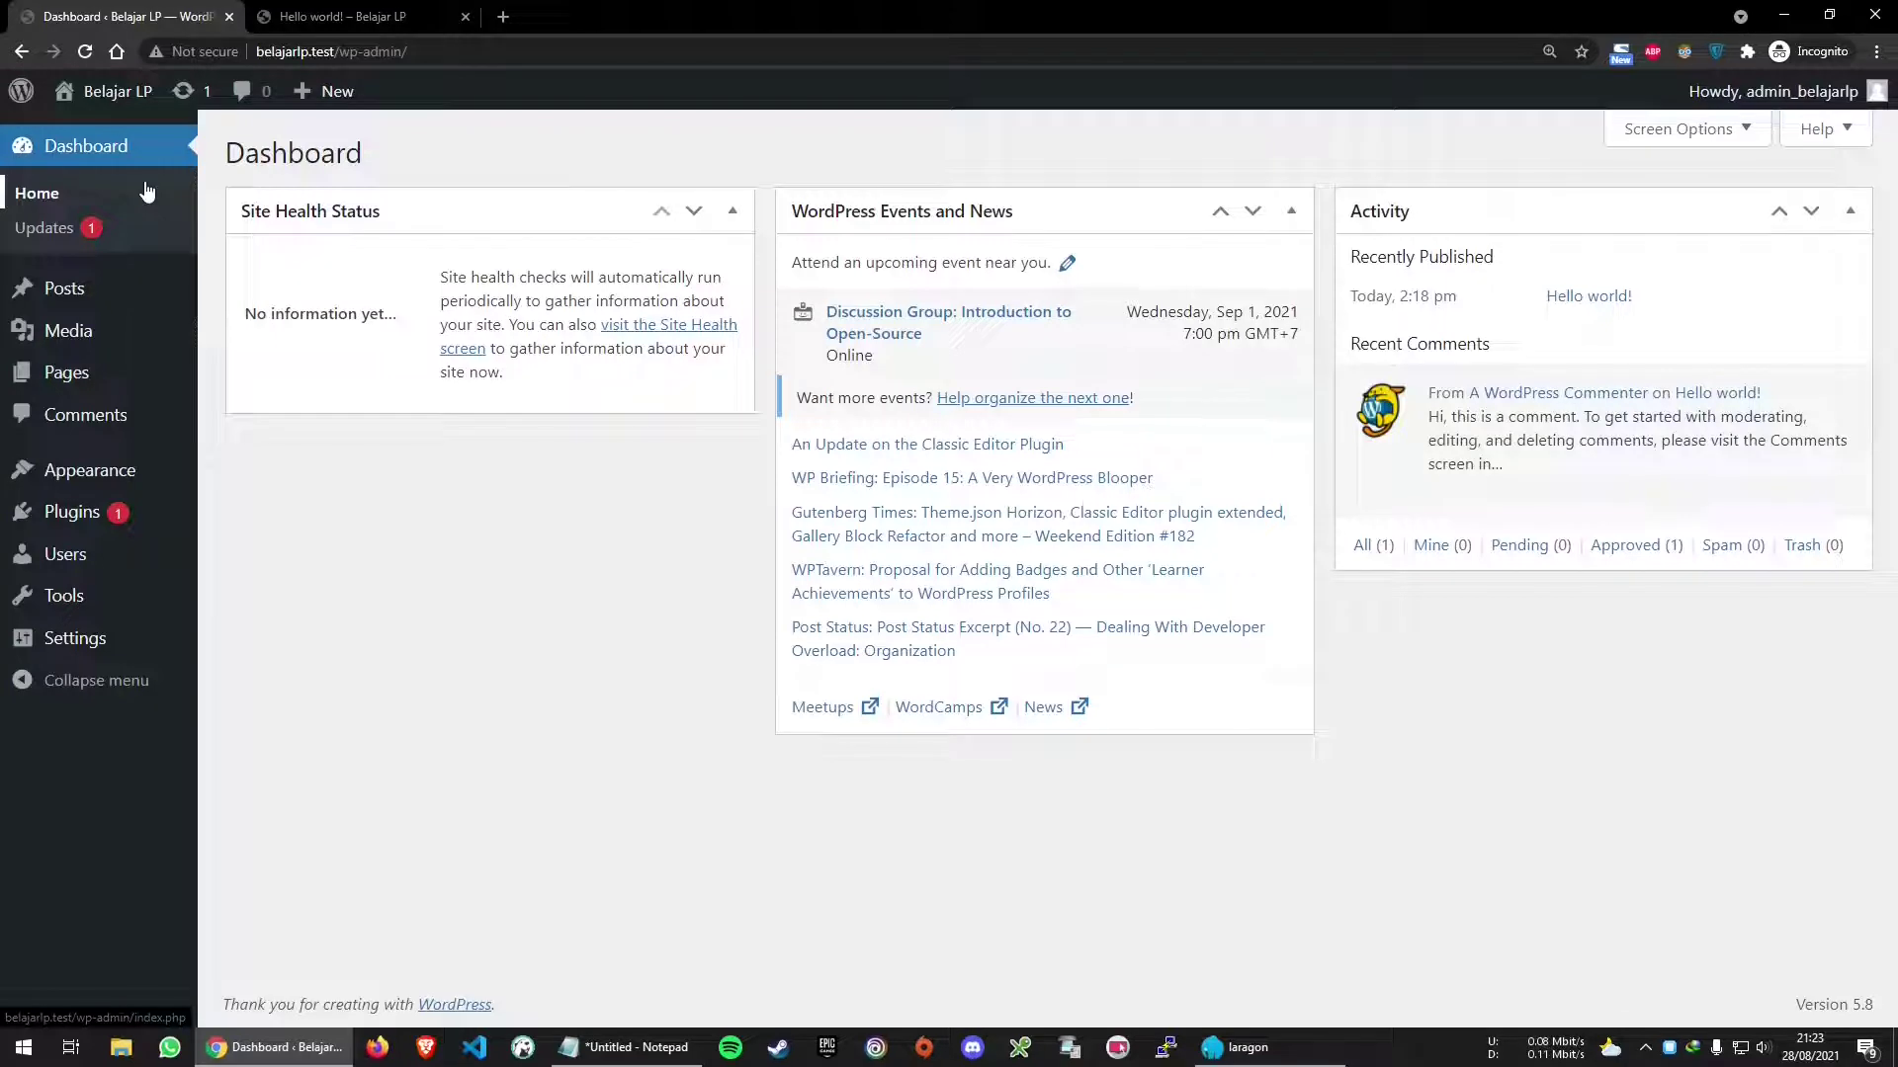
pyautogui.moveTo(122, 303)
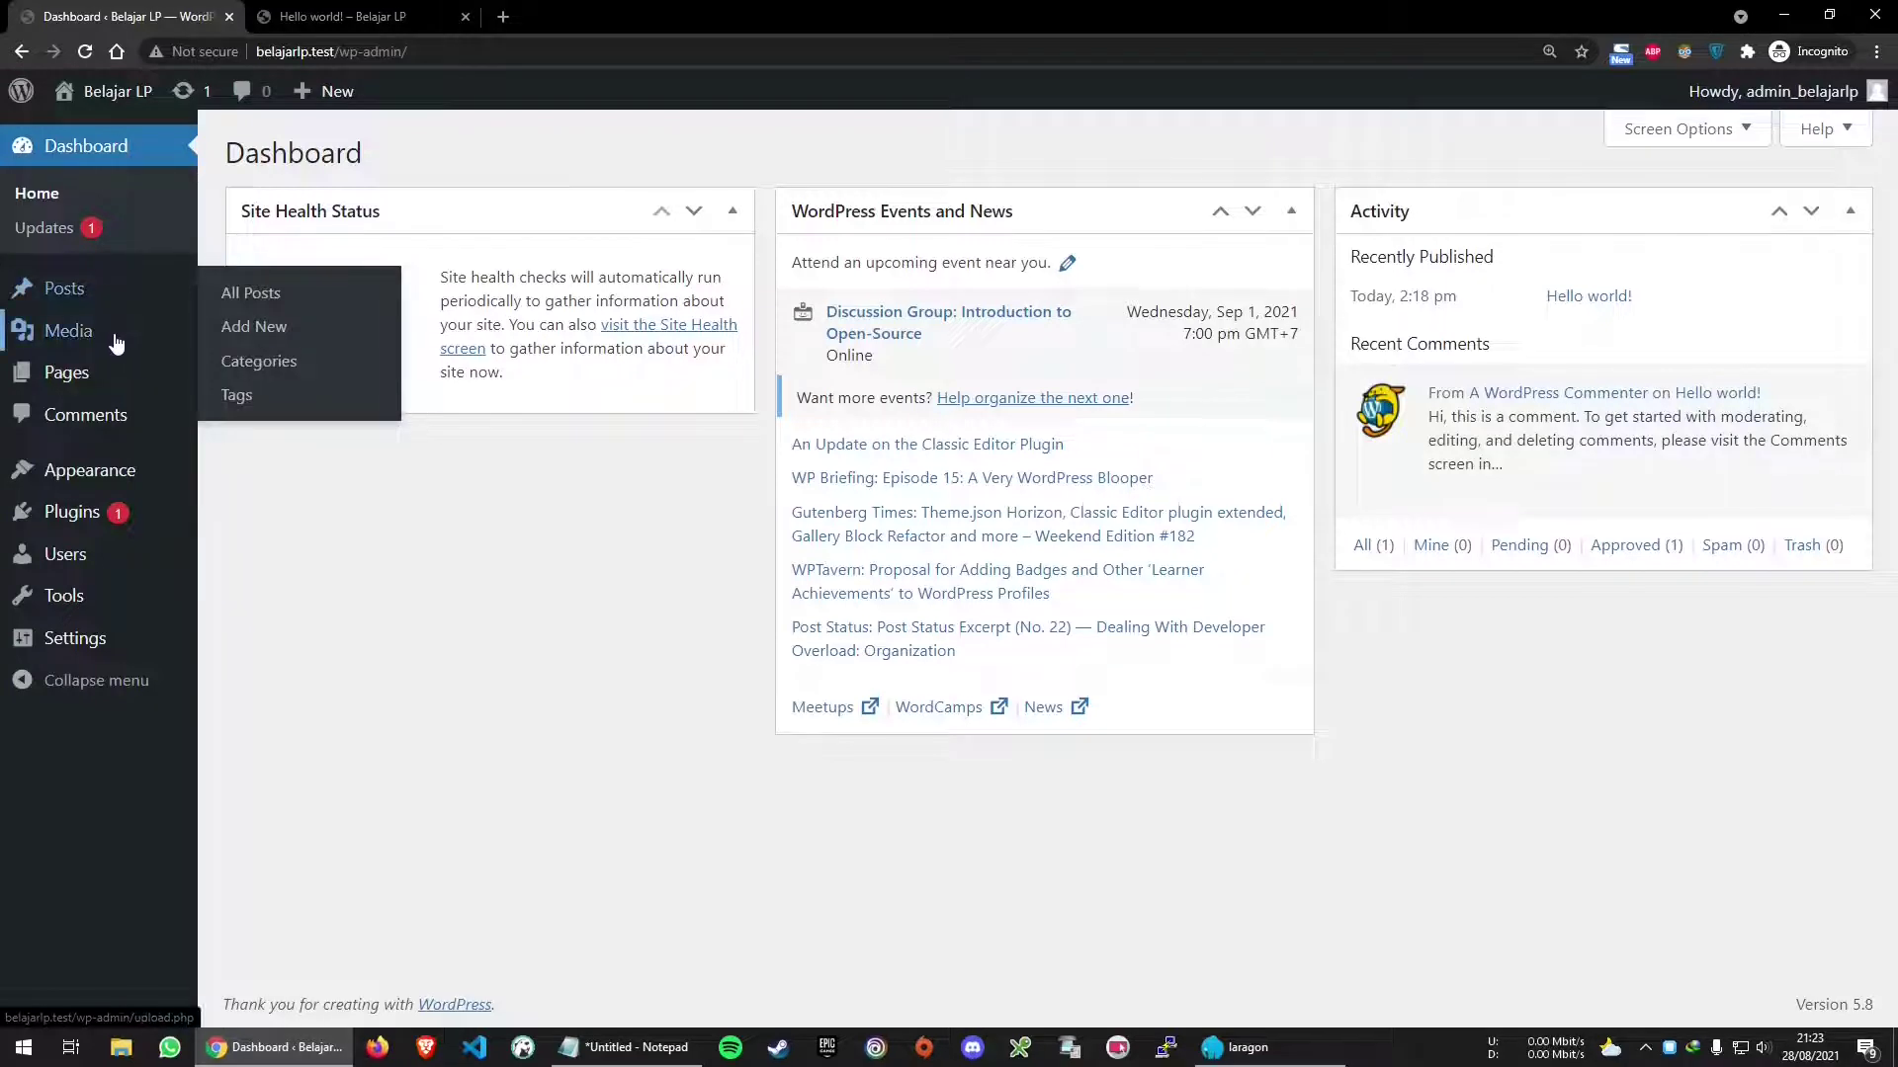
pyautogui.moveTo(116, 342)
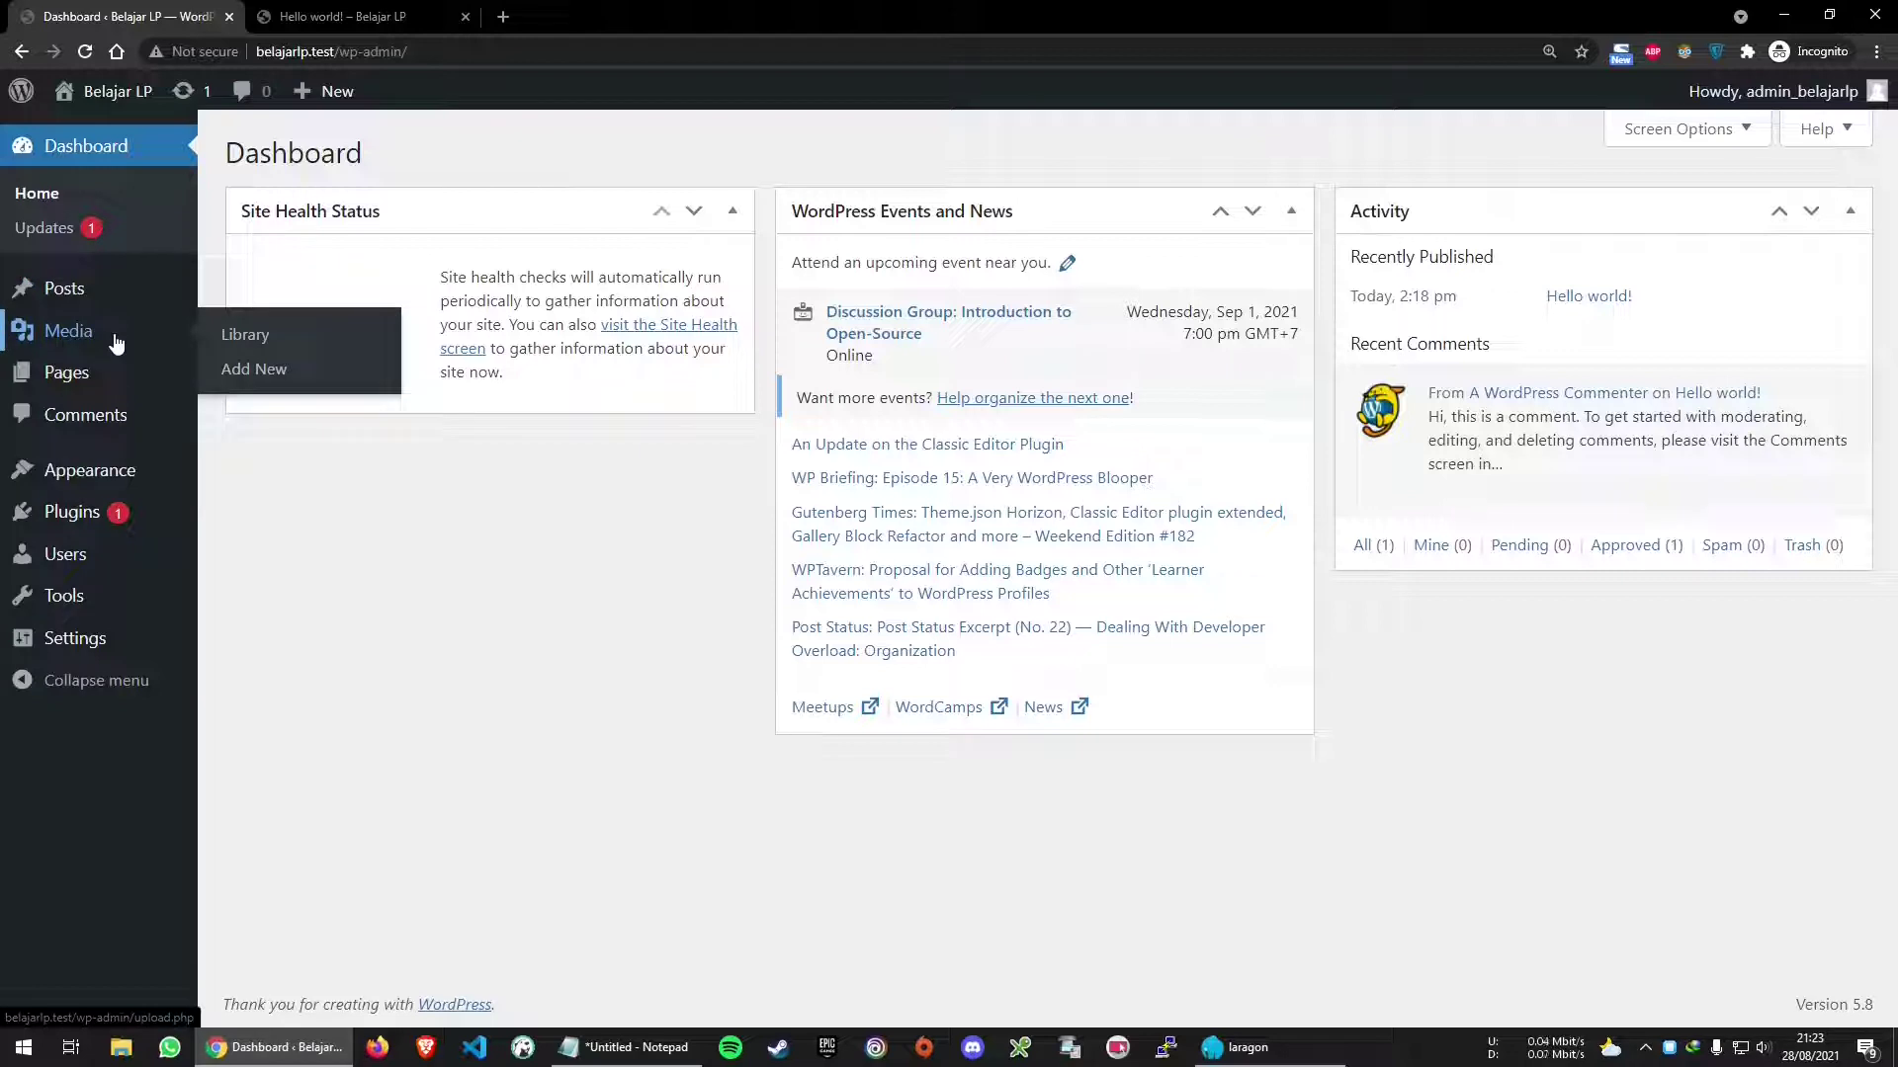
pyautogui.moveTo(98, 376)
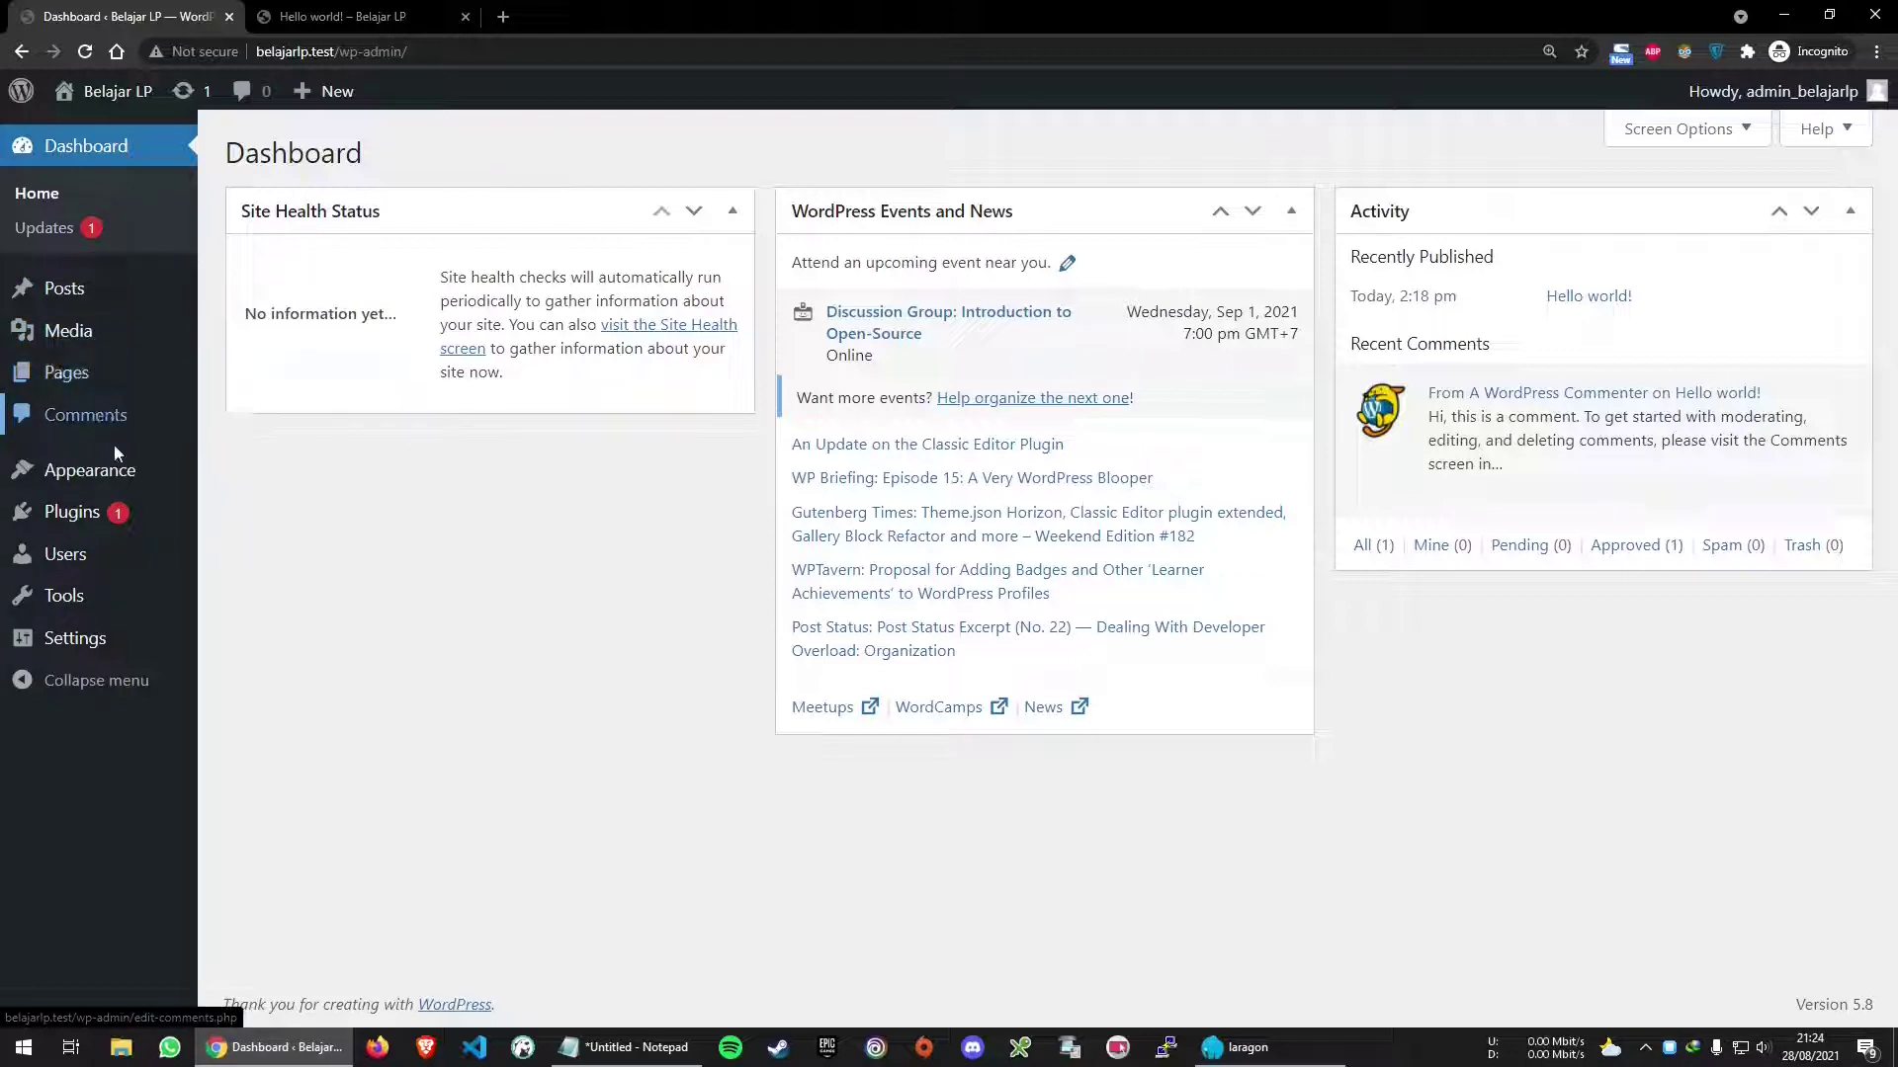
pyautogui.moveTo(153, 481)
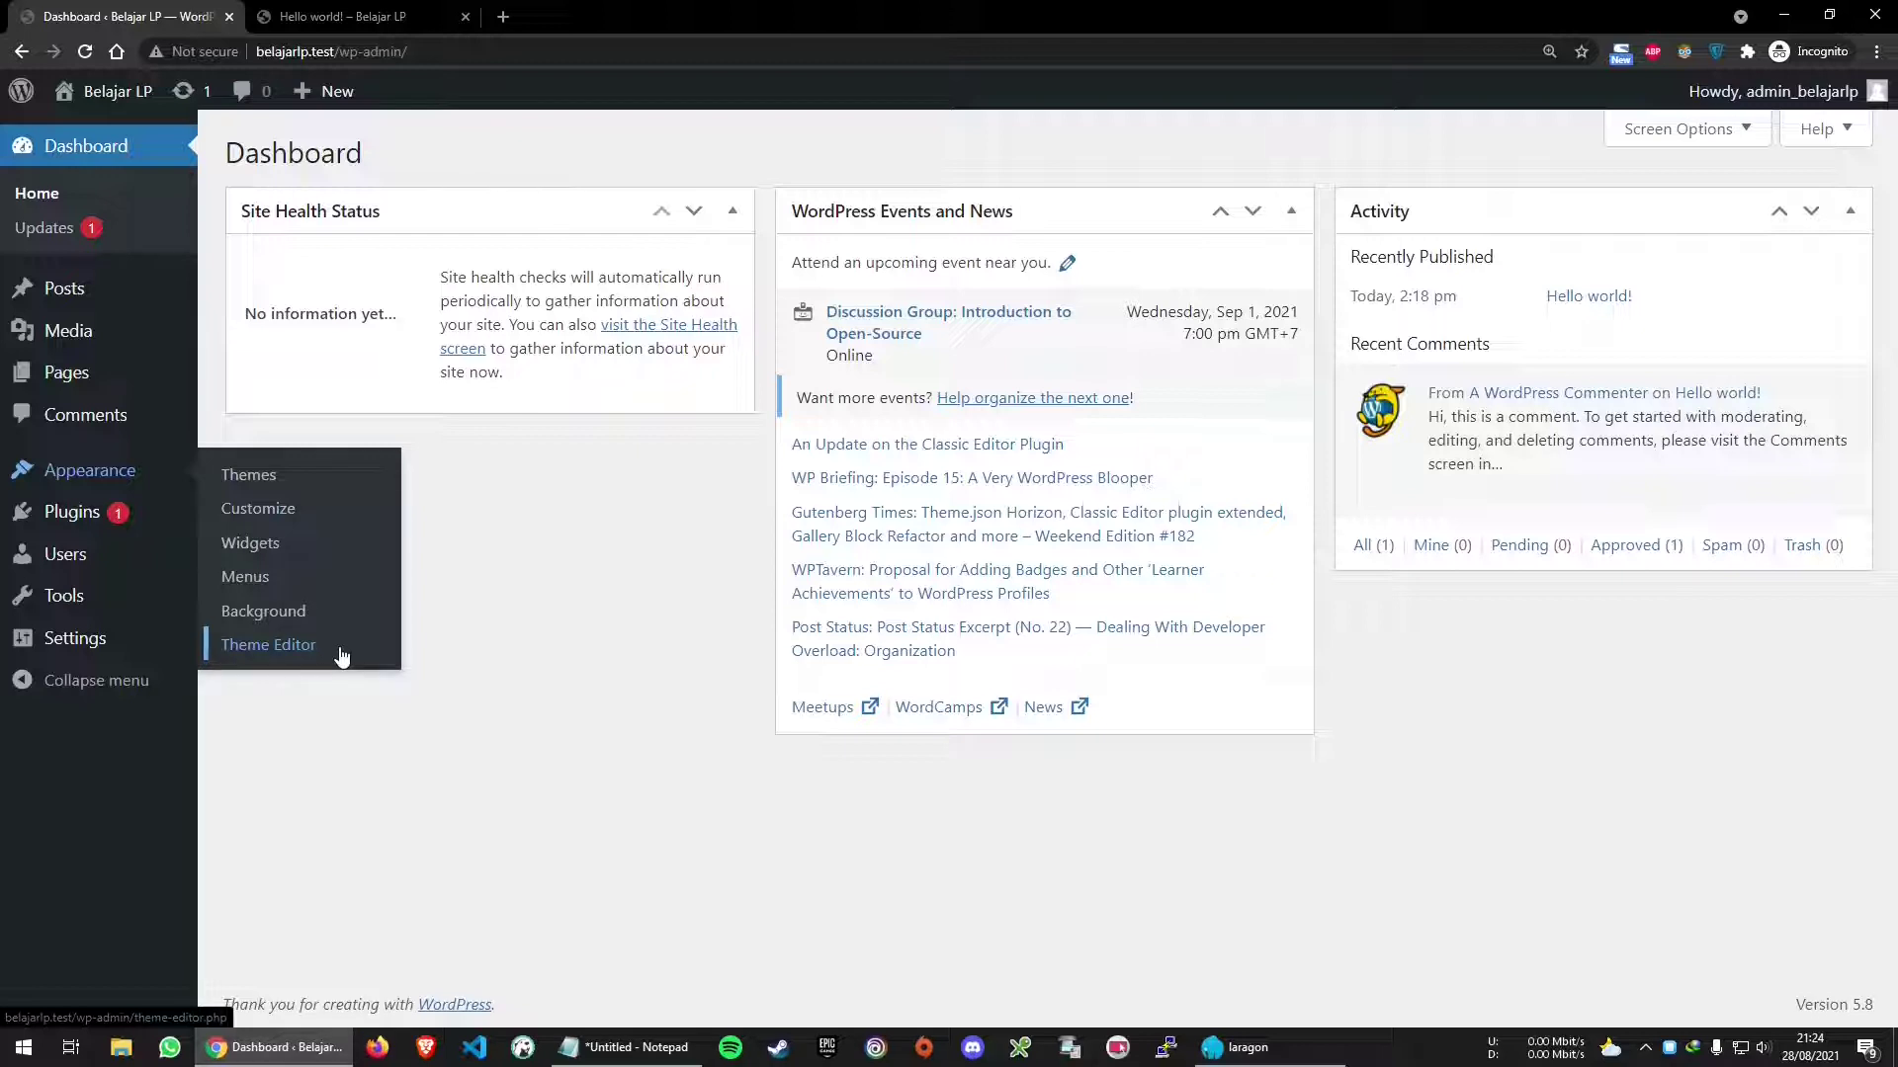
pyautogui.moveTo(71, 522)
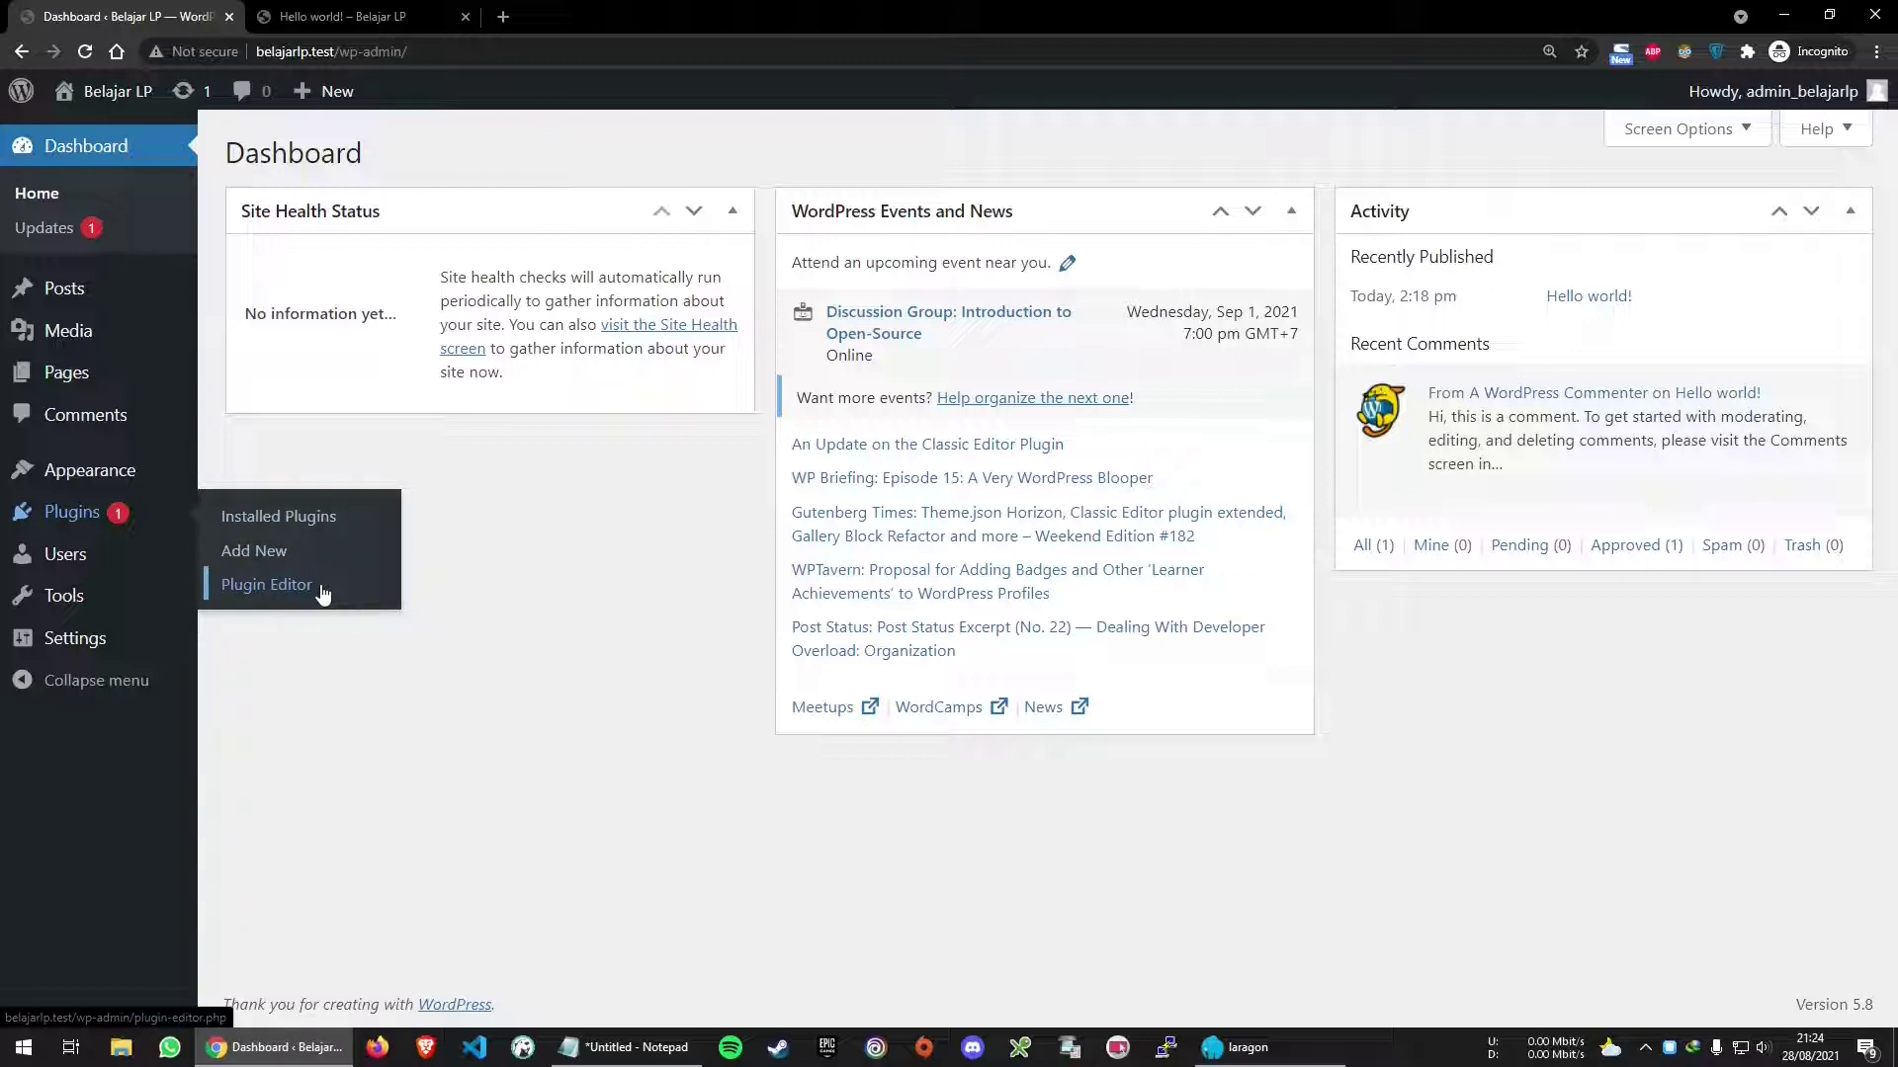
pyautogui.moveTo(118, 576)
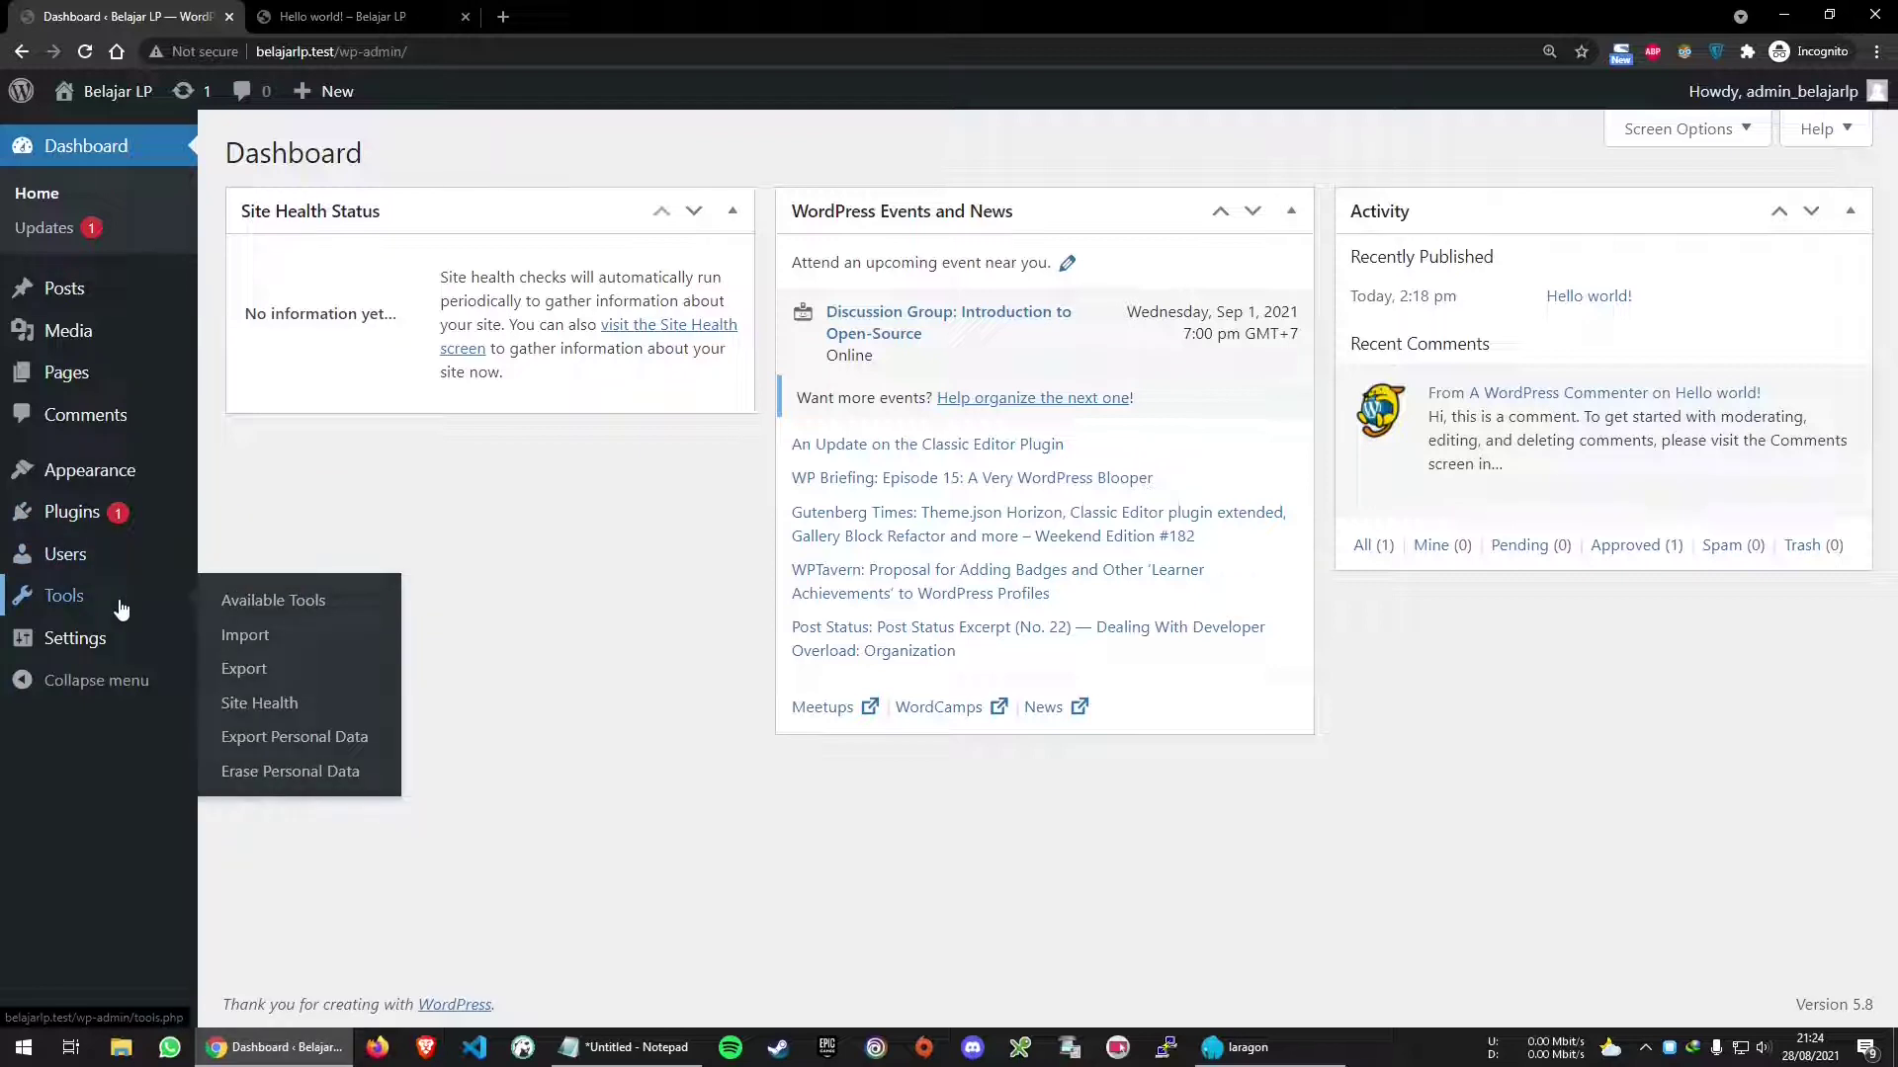
pyautogui.moveTo(114, 642)
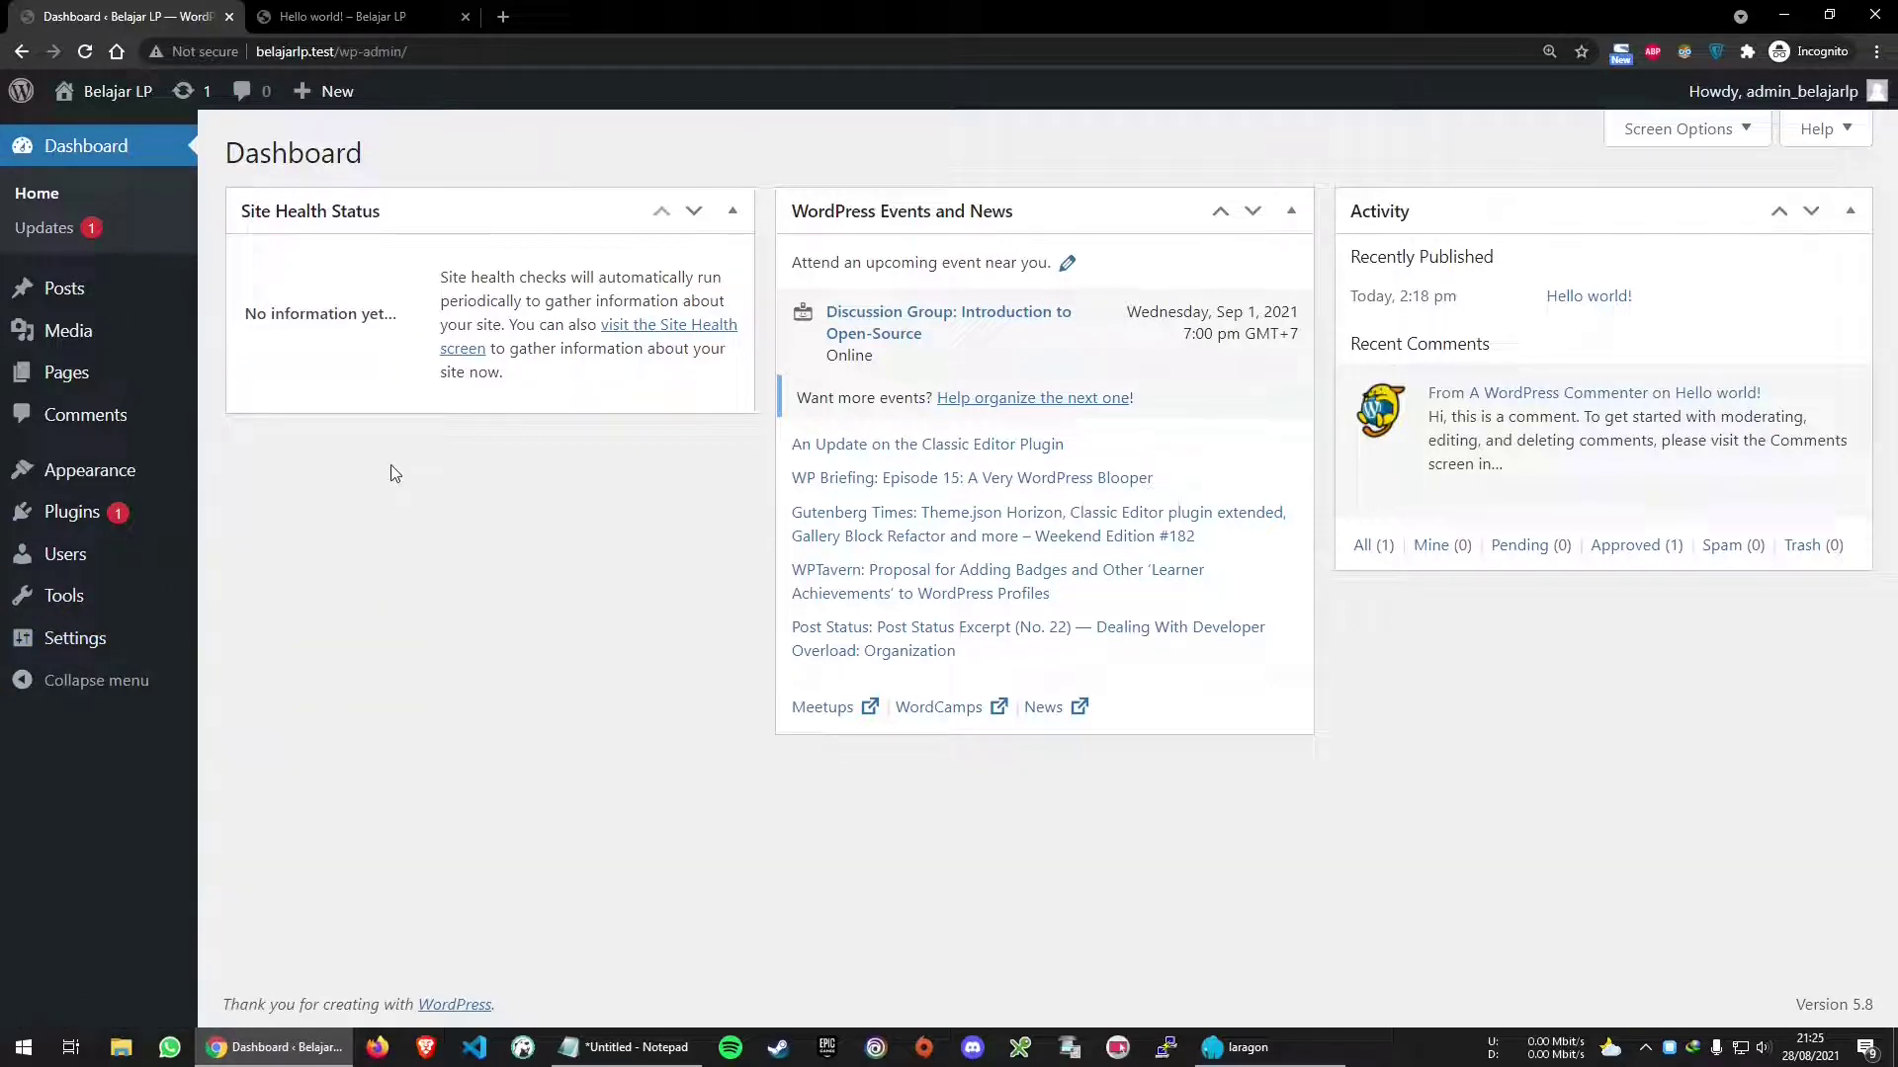
# Open WordPress Updates and confirm the current version is 5.8
pyautogui.click(74, 231)
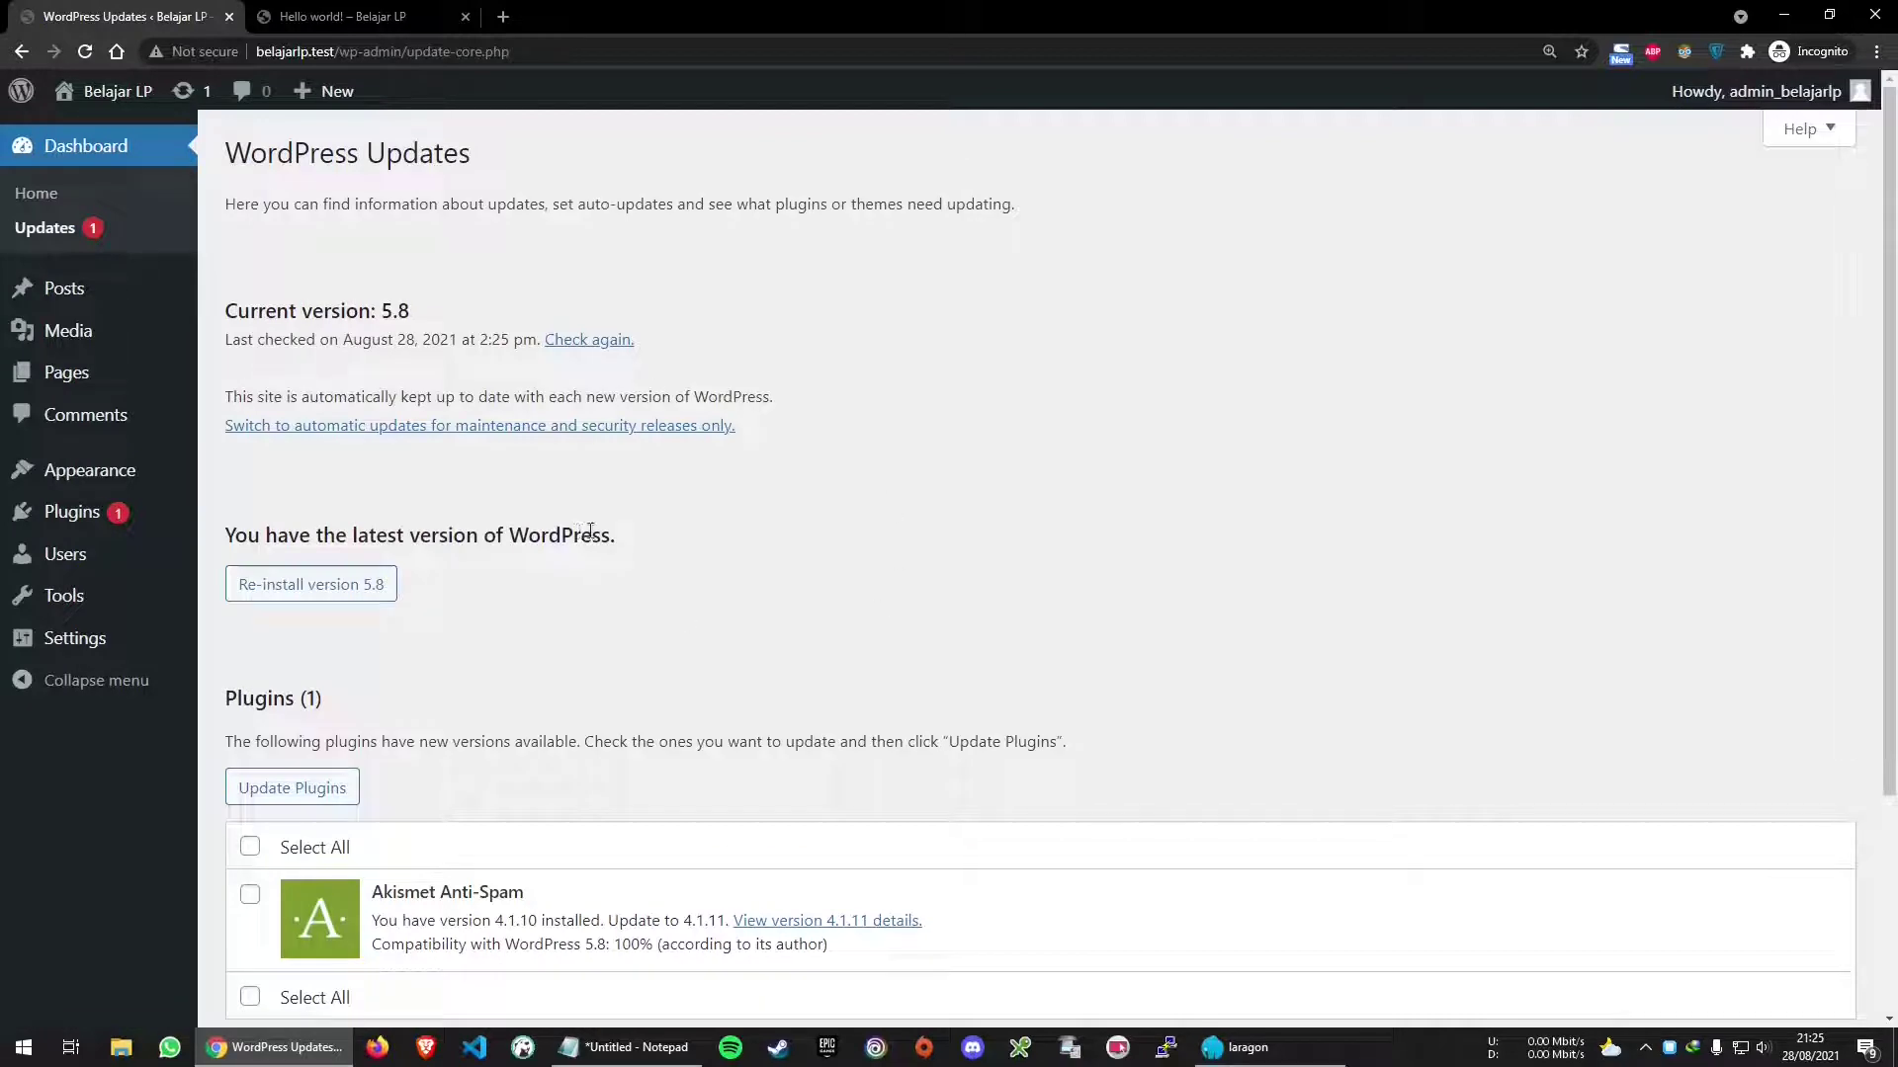
pyautogui.moveTo(225, 155); pyautogui.dragTo(540, 160)
pyautogui.click(607, 162)
pyautogui.moveTo(226, 310); pyautogui.dragTo(457, 309)
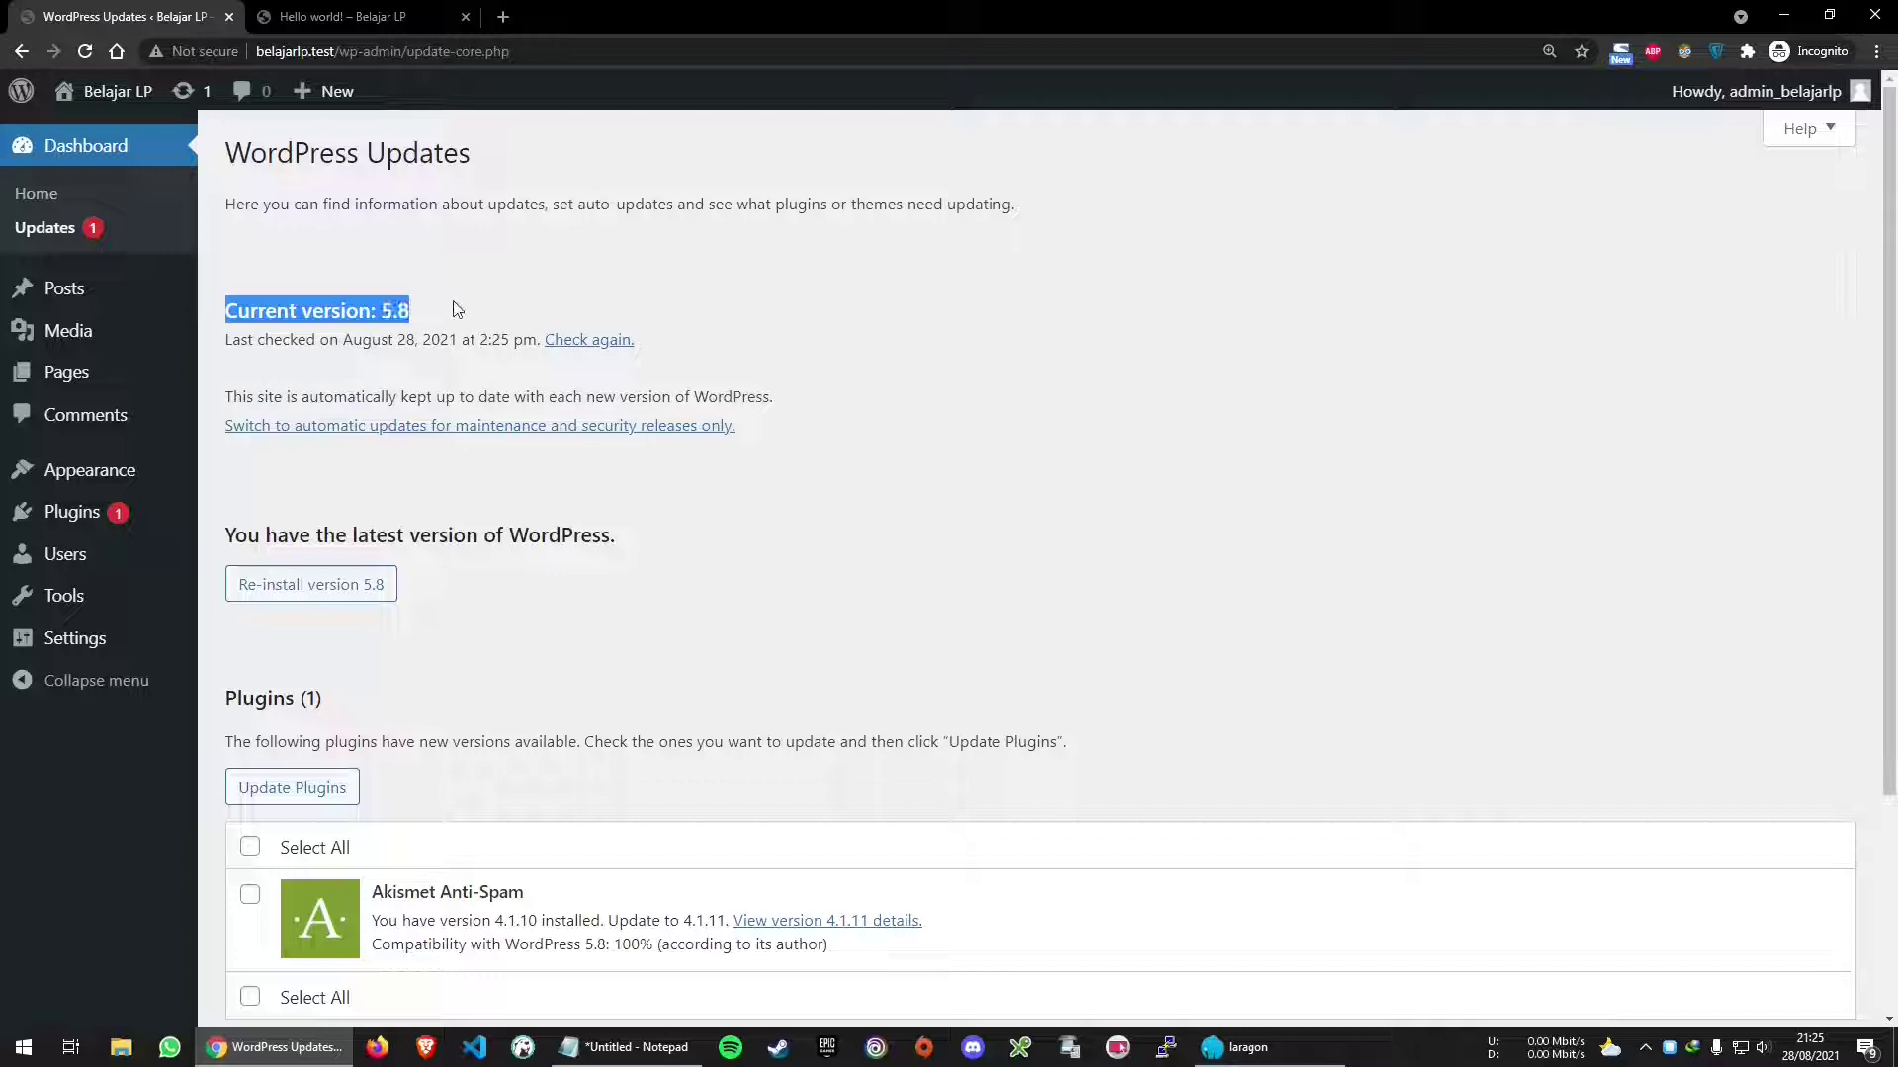
pyautogui.click(456, 310)
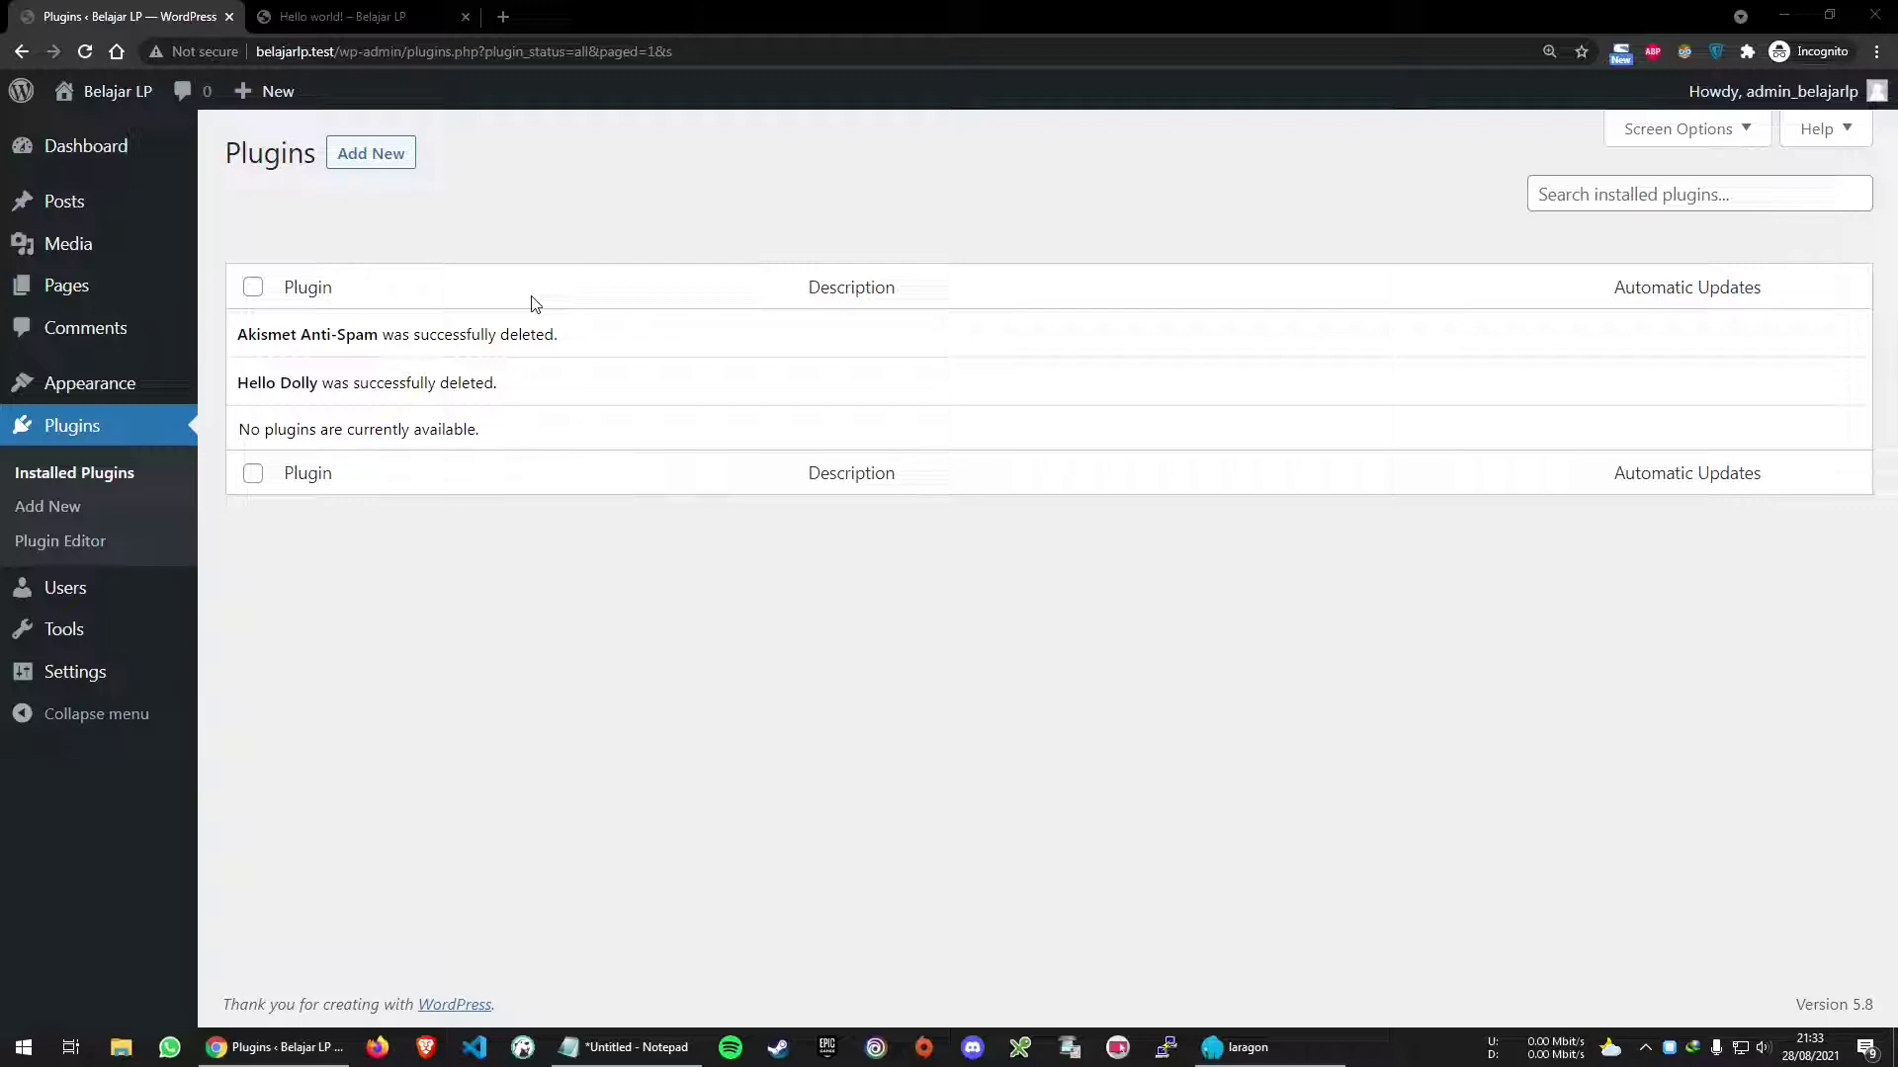
# View the Hello world! post on belajarlp.test and select its address, then bring Notepad forward
pyautogui.click(336, 14)
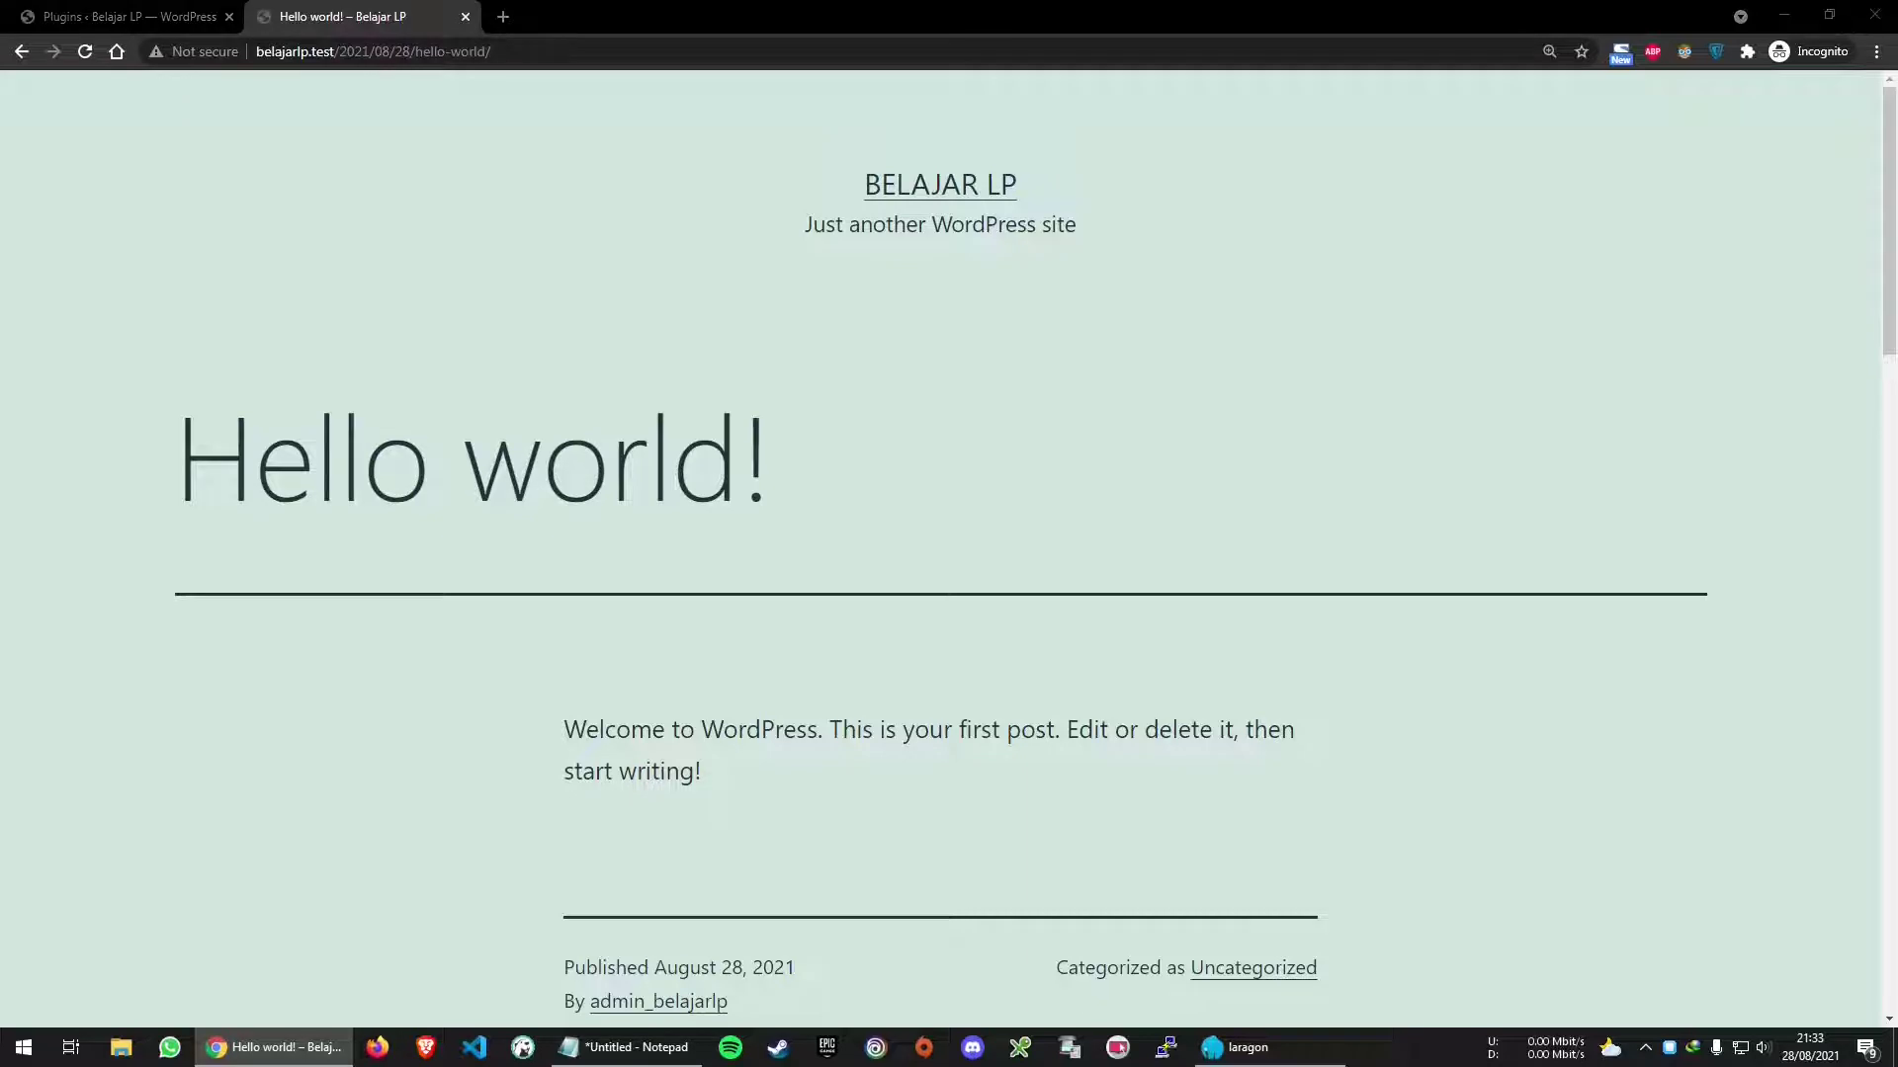
pyautogui.click(442, 54)
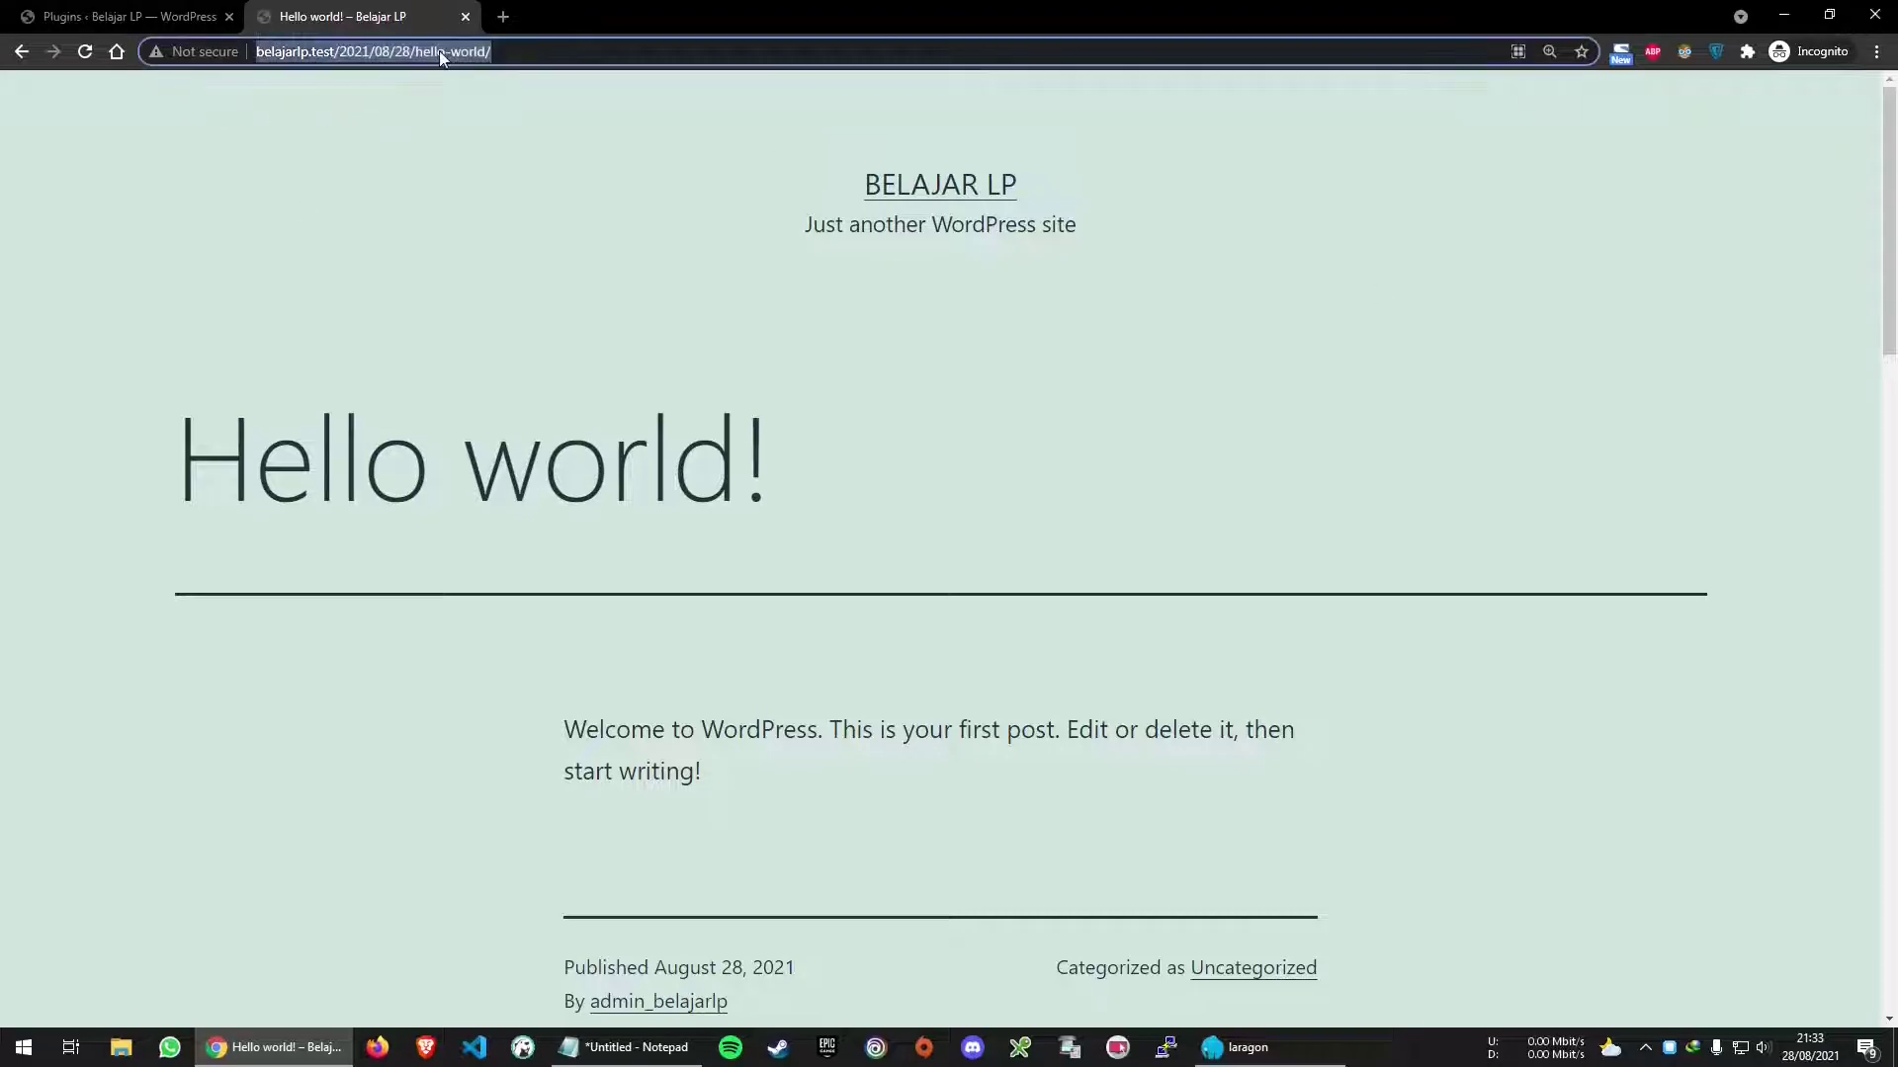
pyautogui.click(636, 1047)
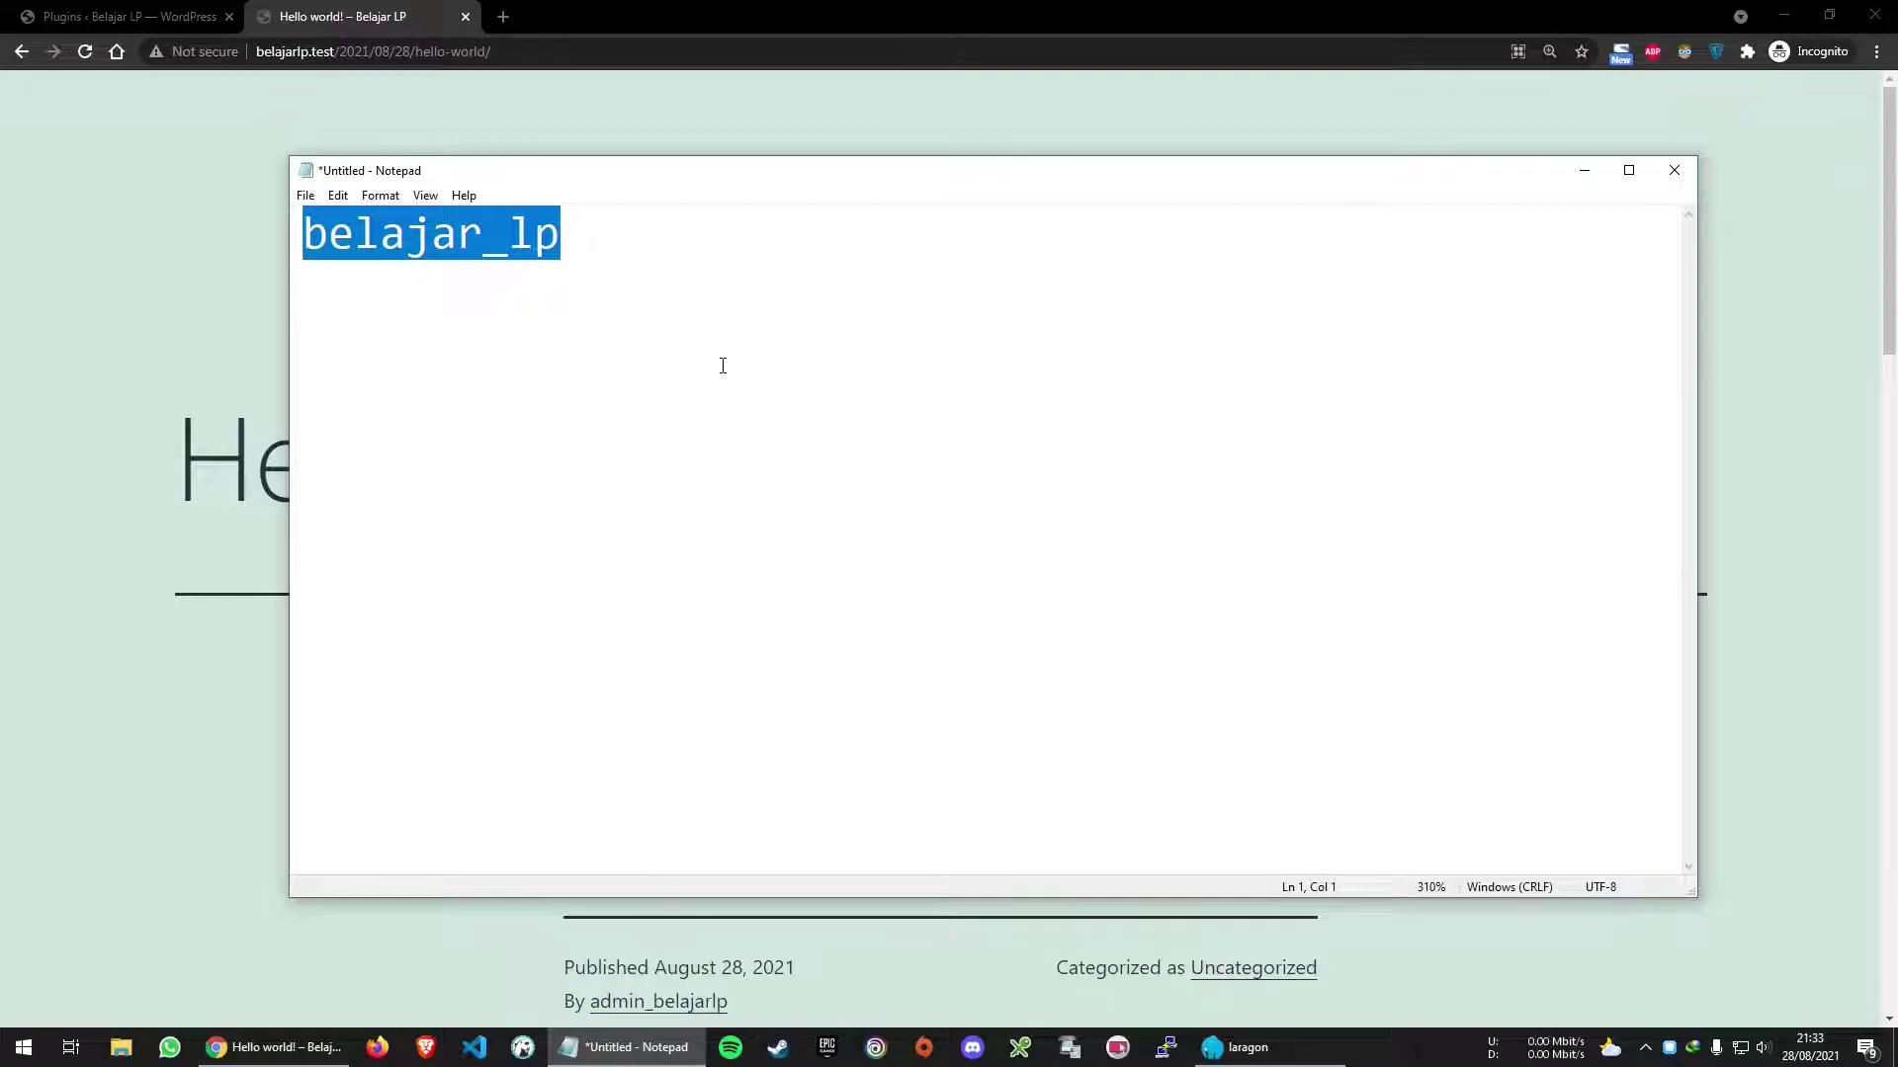
# Write bit.ly/hosting-murah-cepat and bit.ly/server-lokal-murah-cepat-handal in Notepad and select the hosting link line
pyautogui.write('bit')
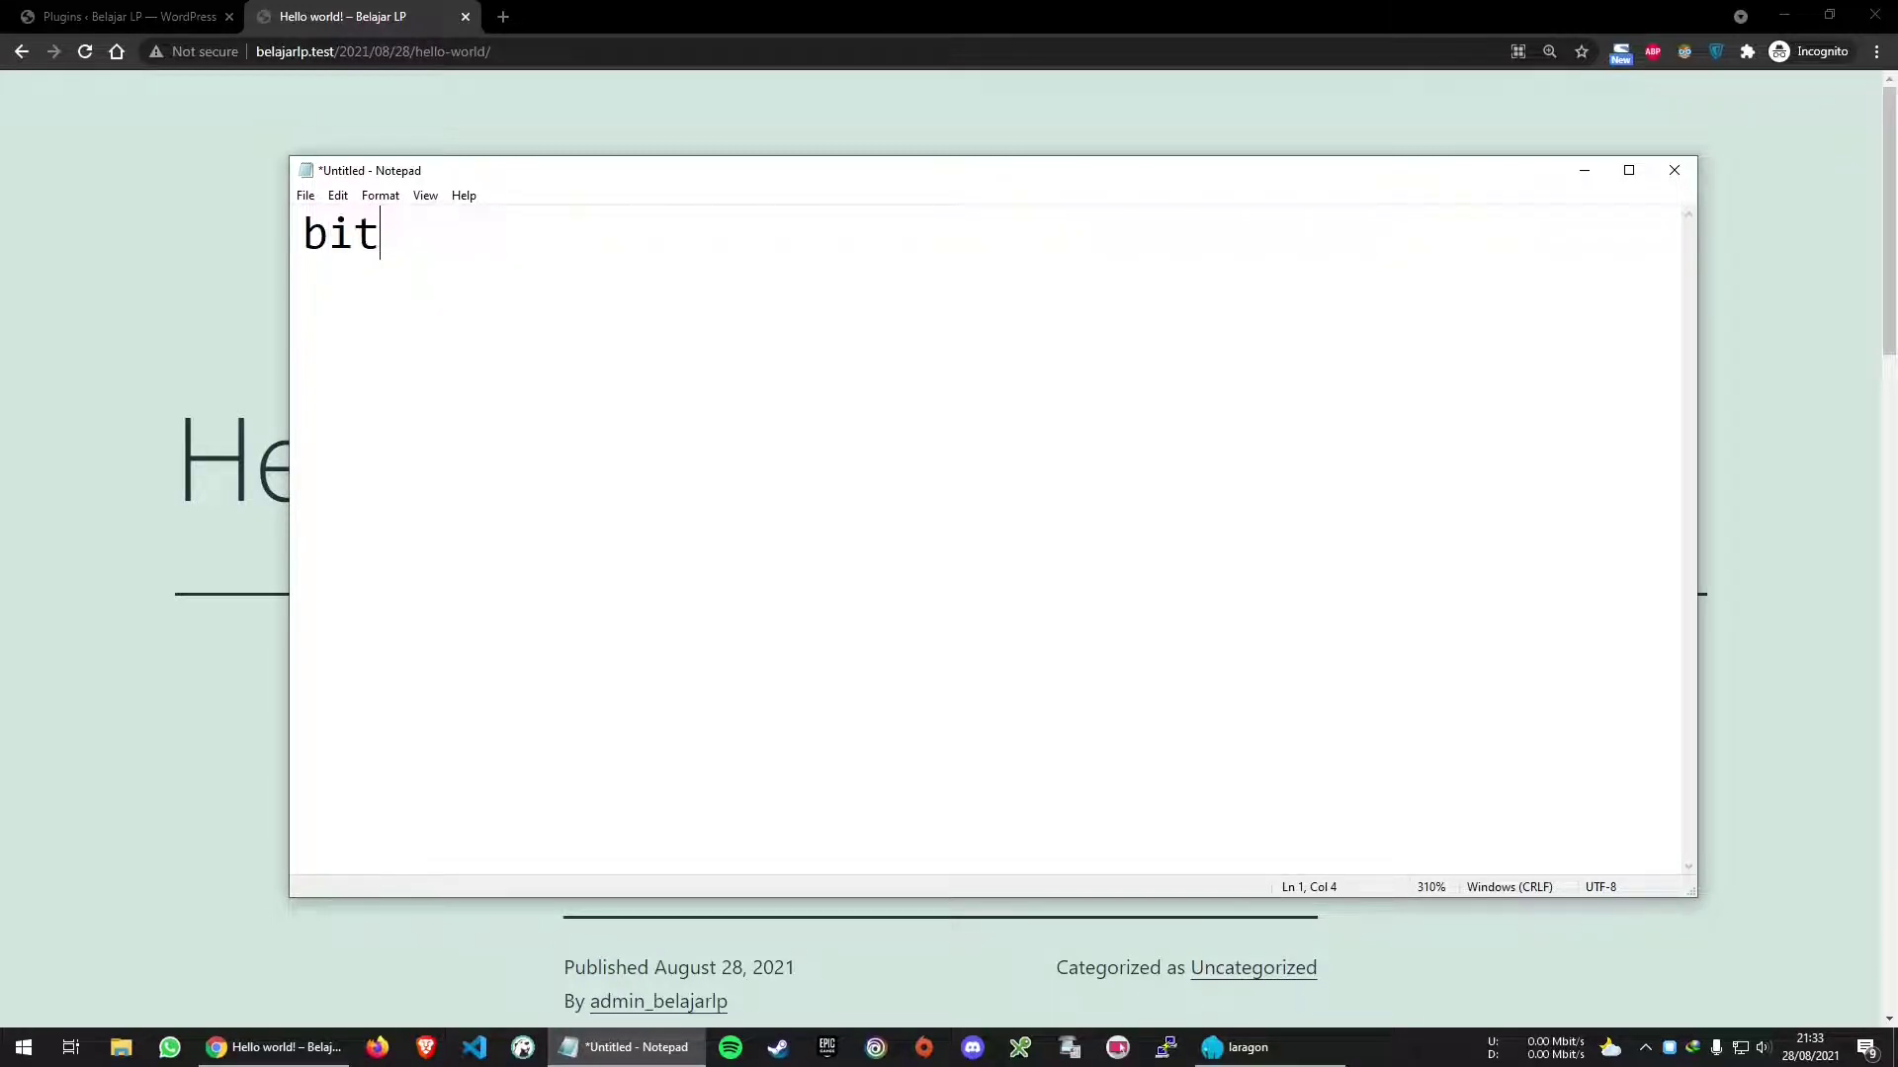
pyautogui.write('.ly/hosting-murah')
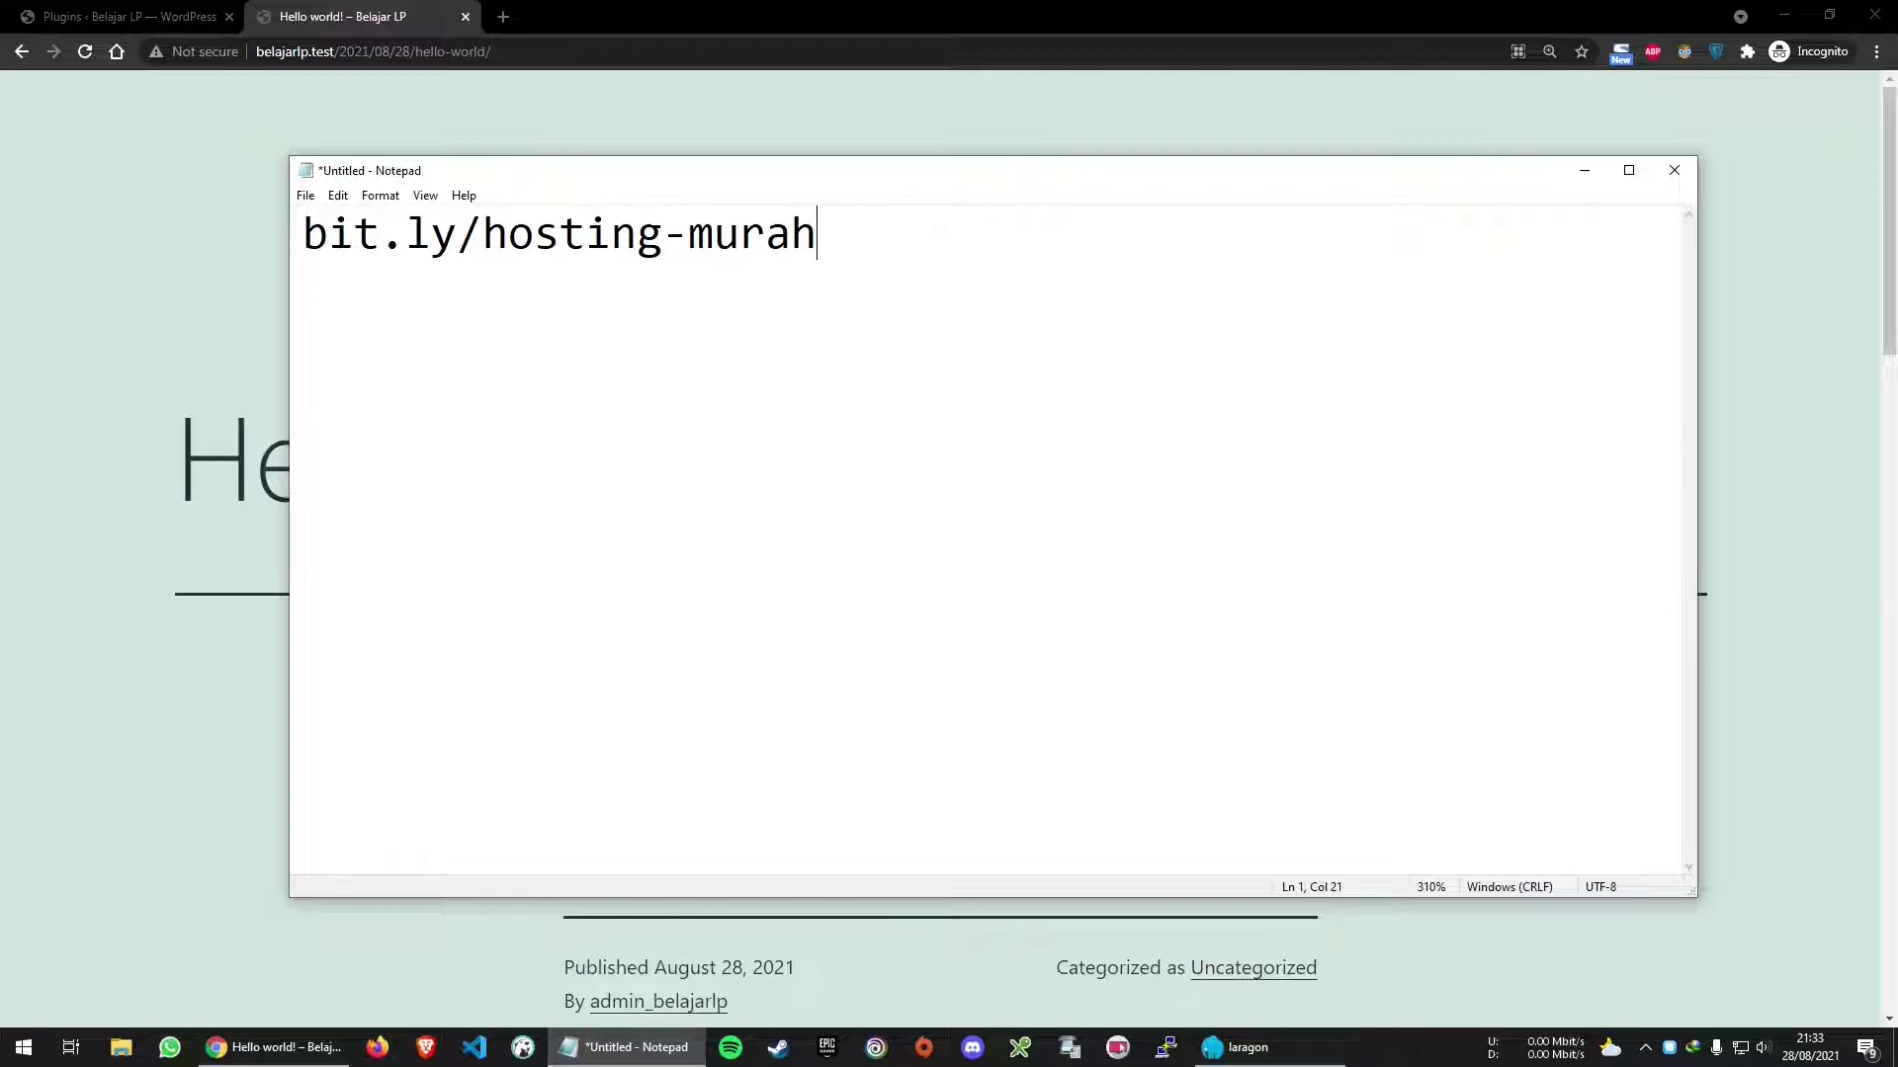
pyautogui.write('-cepat  ')
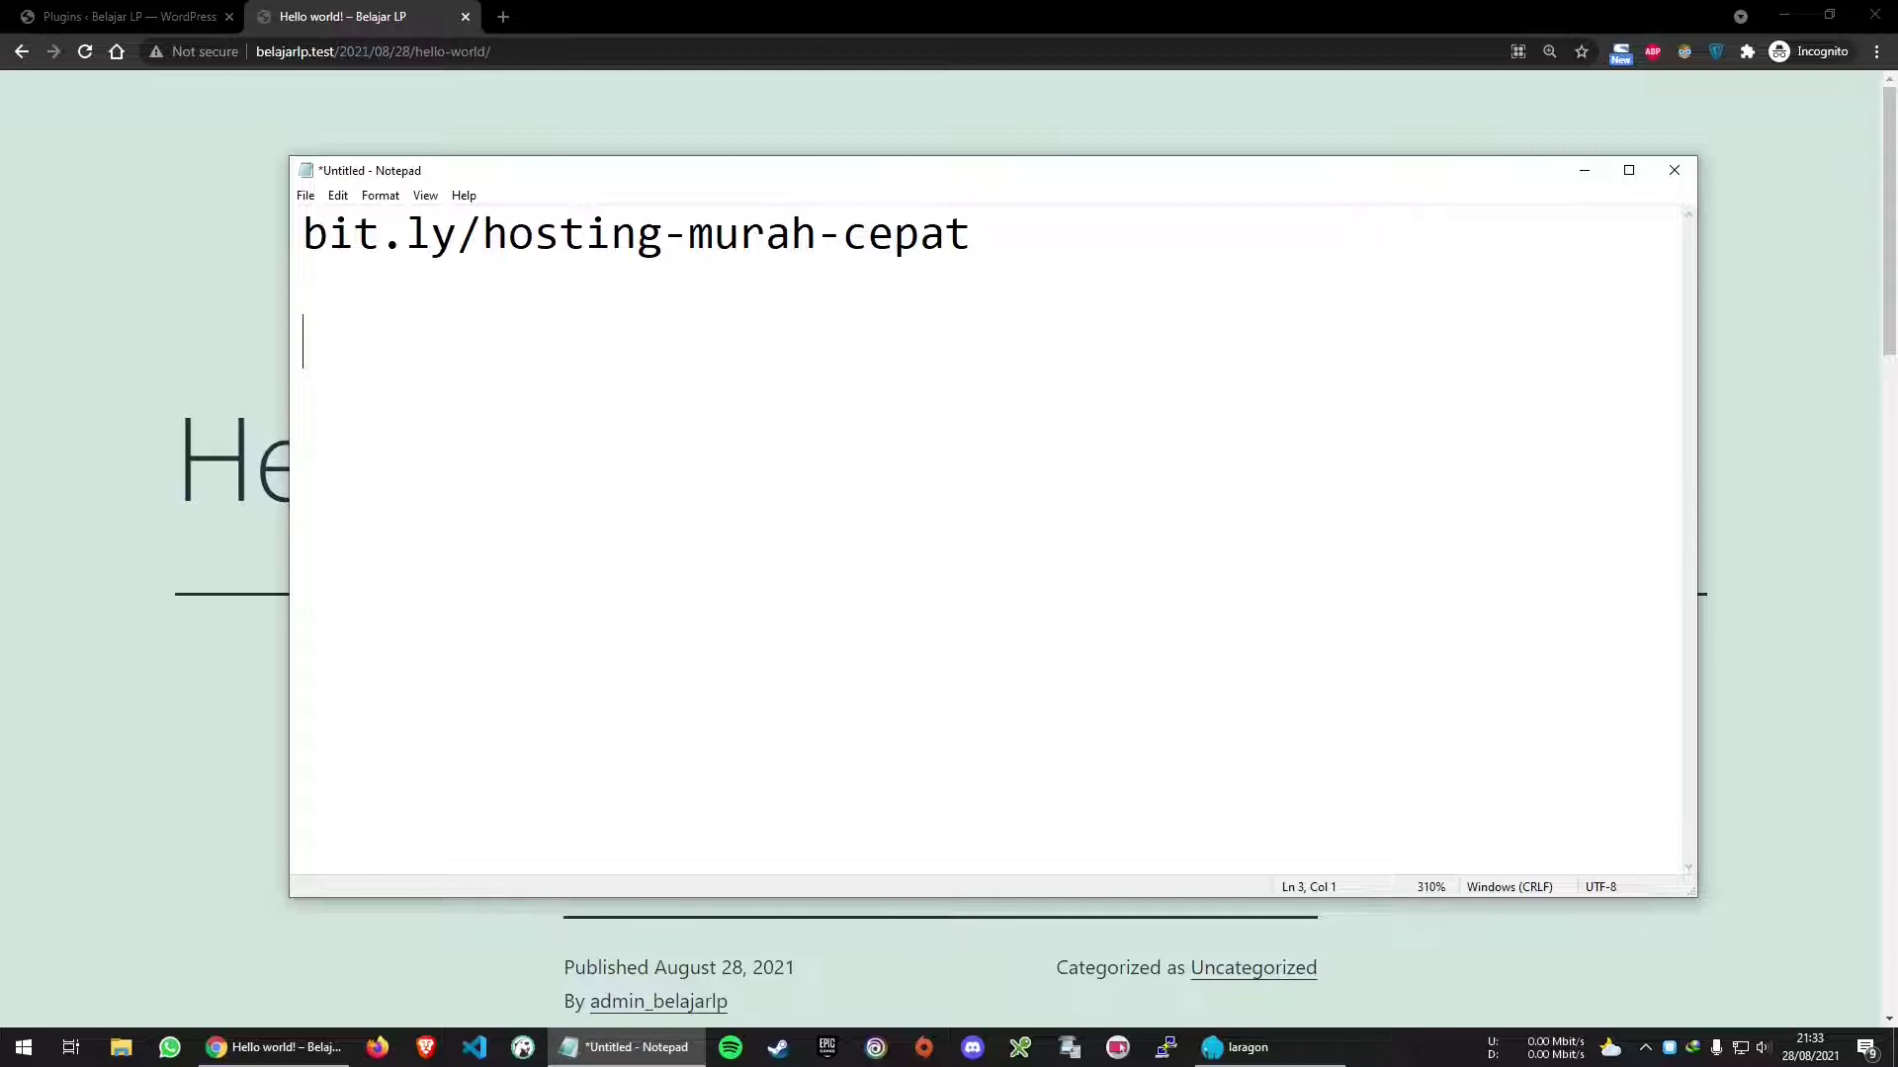
pyautogui.write('bit.ly')
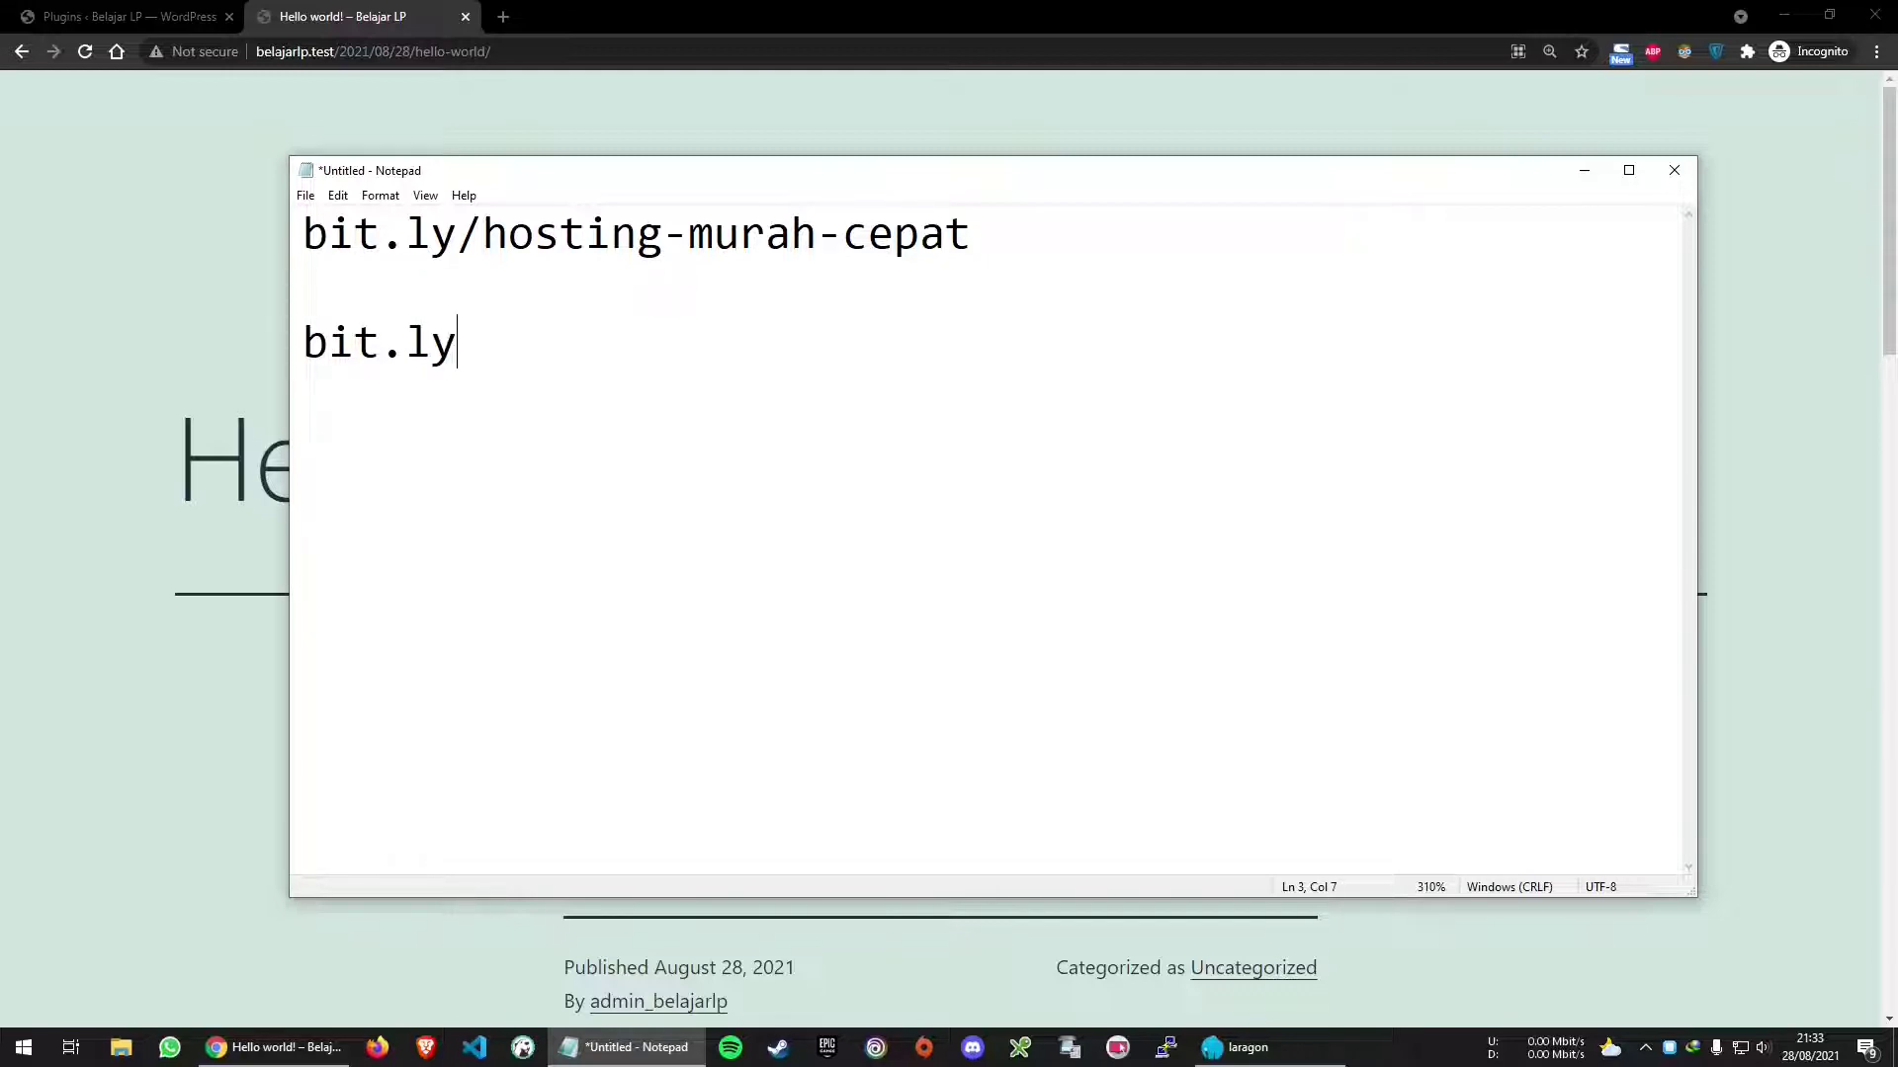
pyautogui.write('/server-loka')
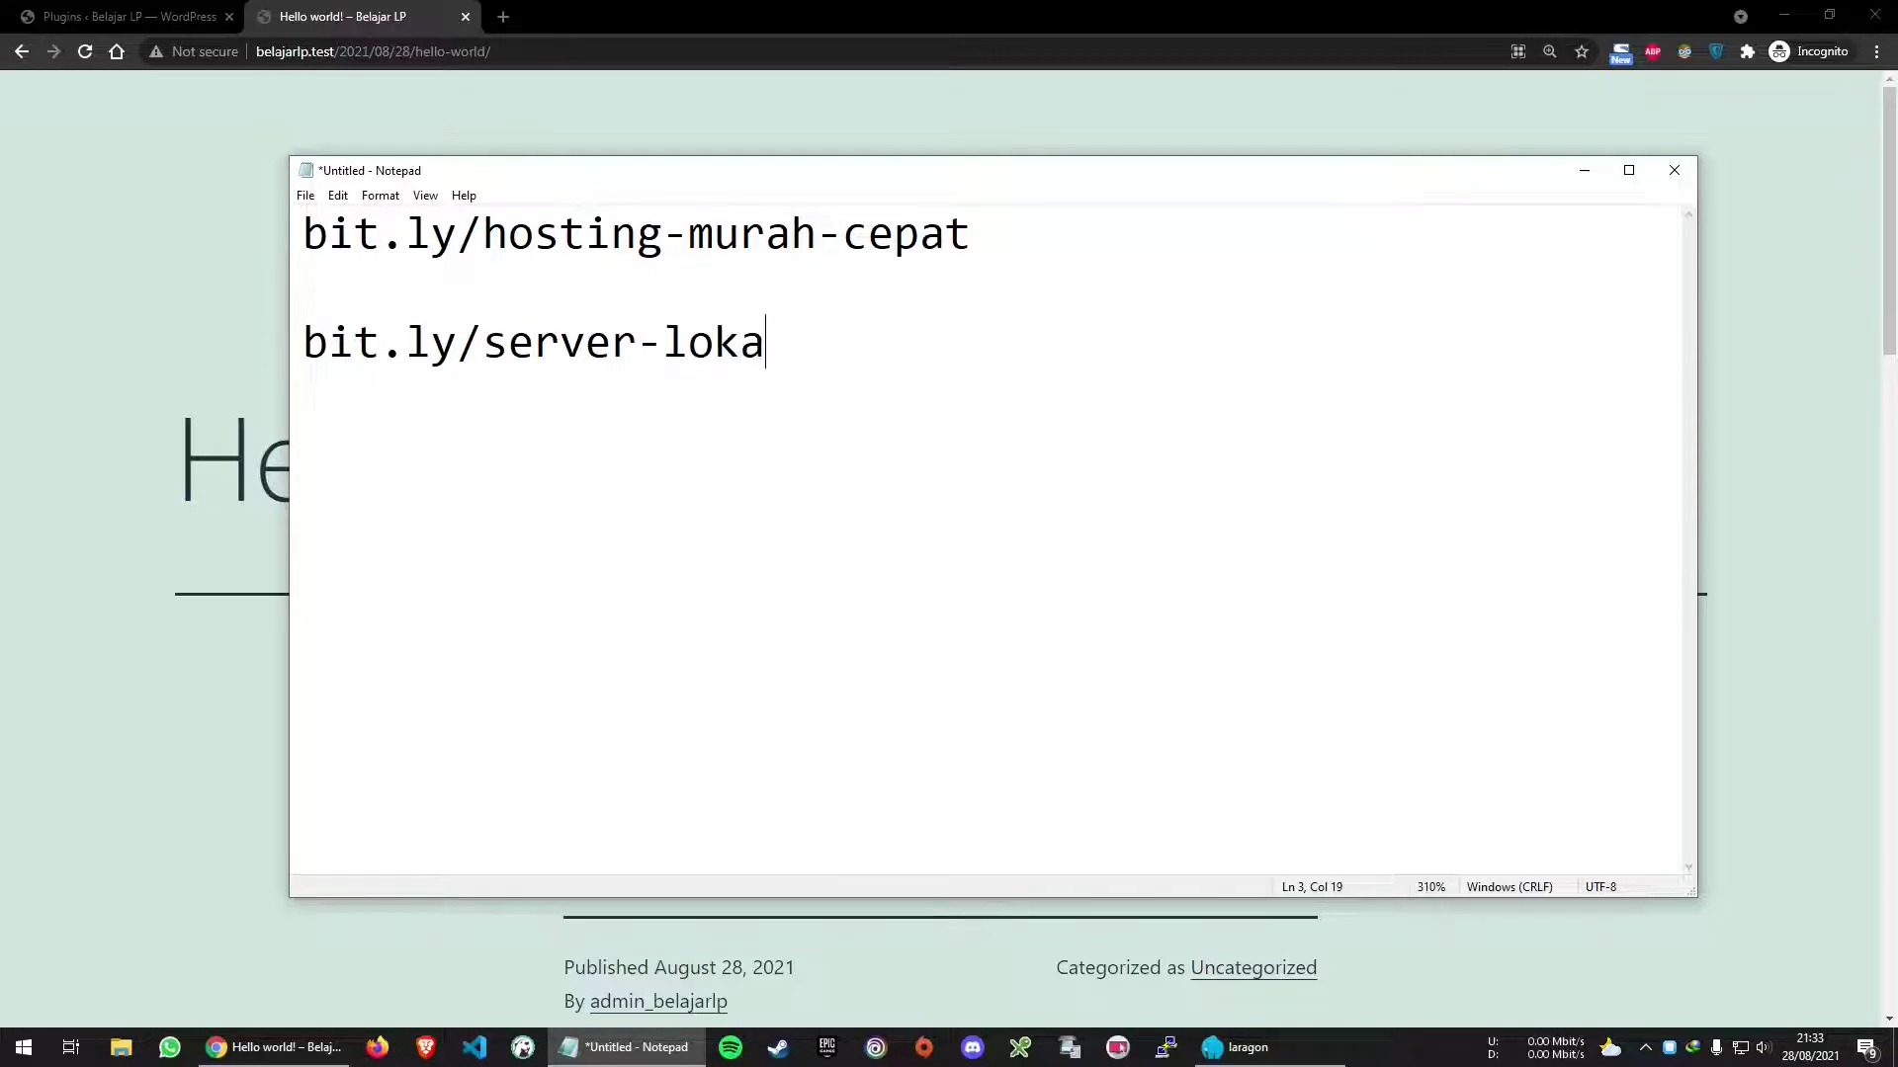
pyautogui.write('l-murah')
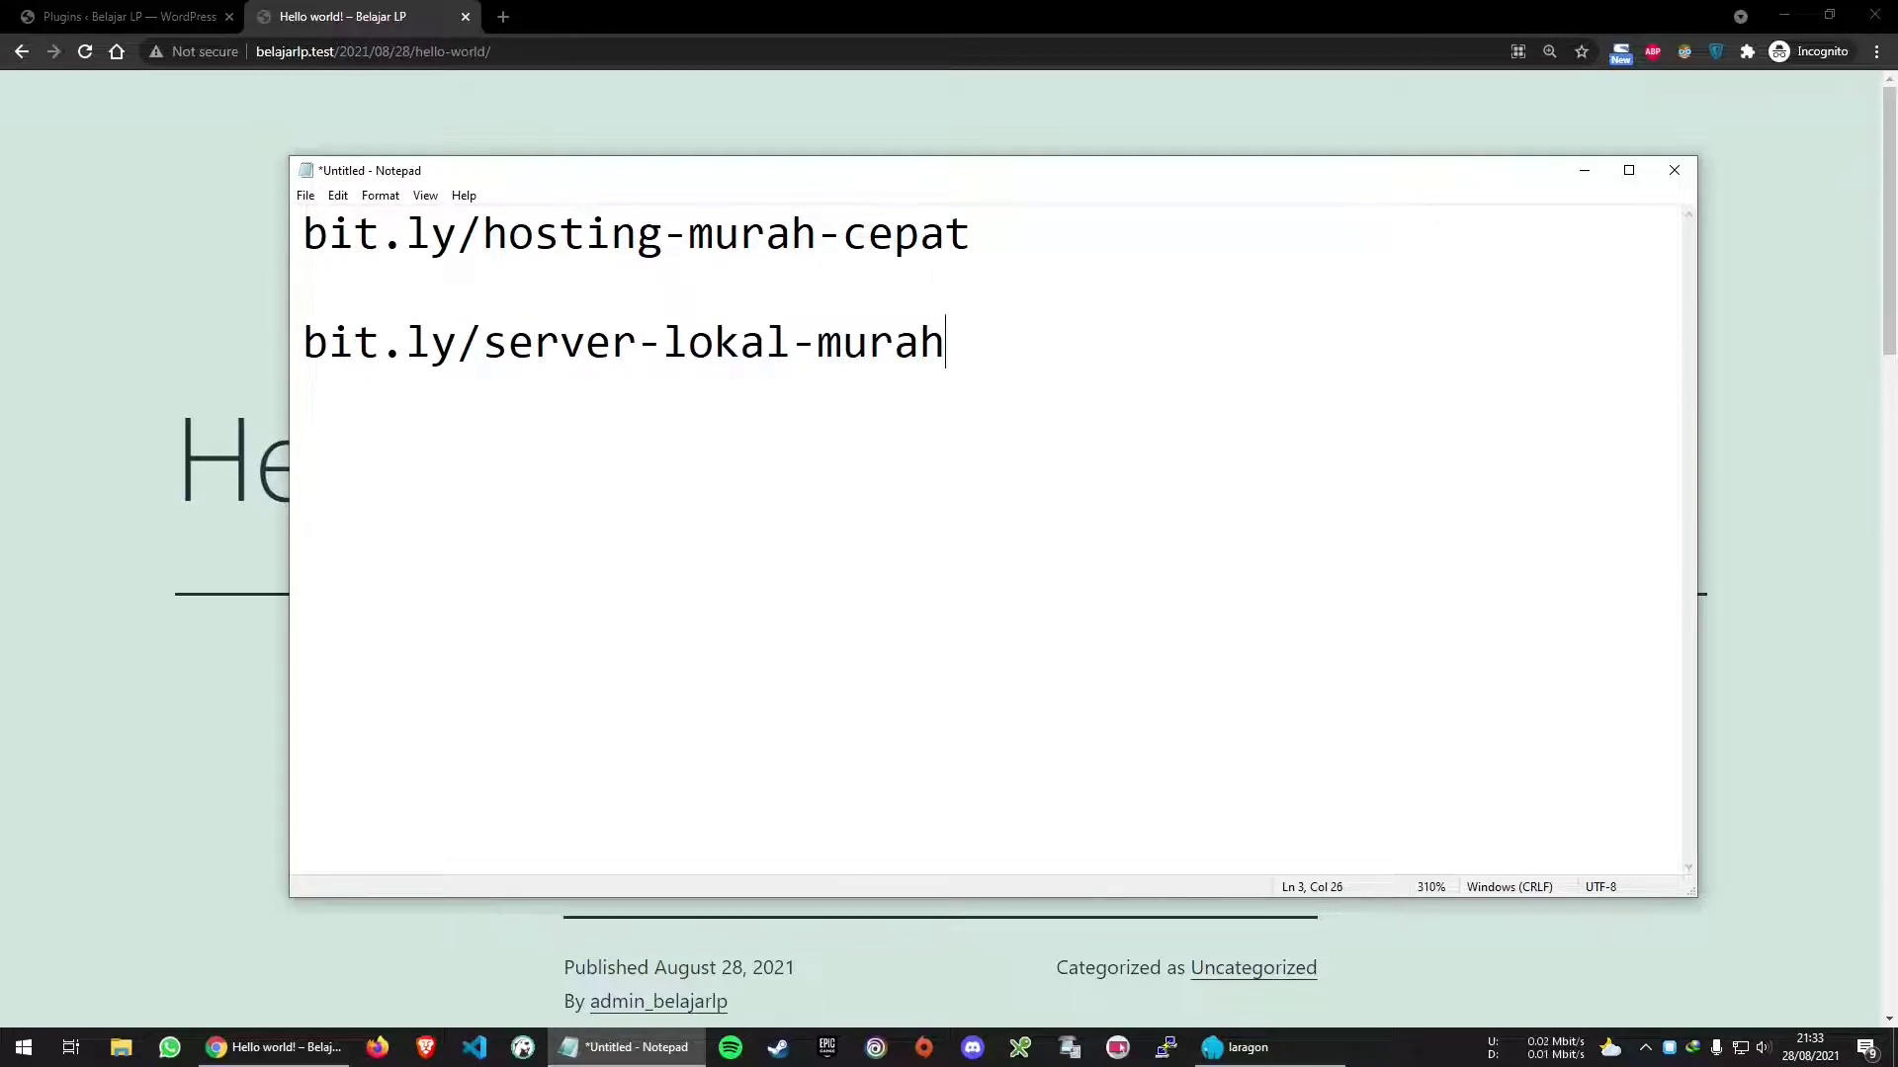
pyautogui.write('-cepat-handal')
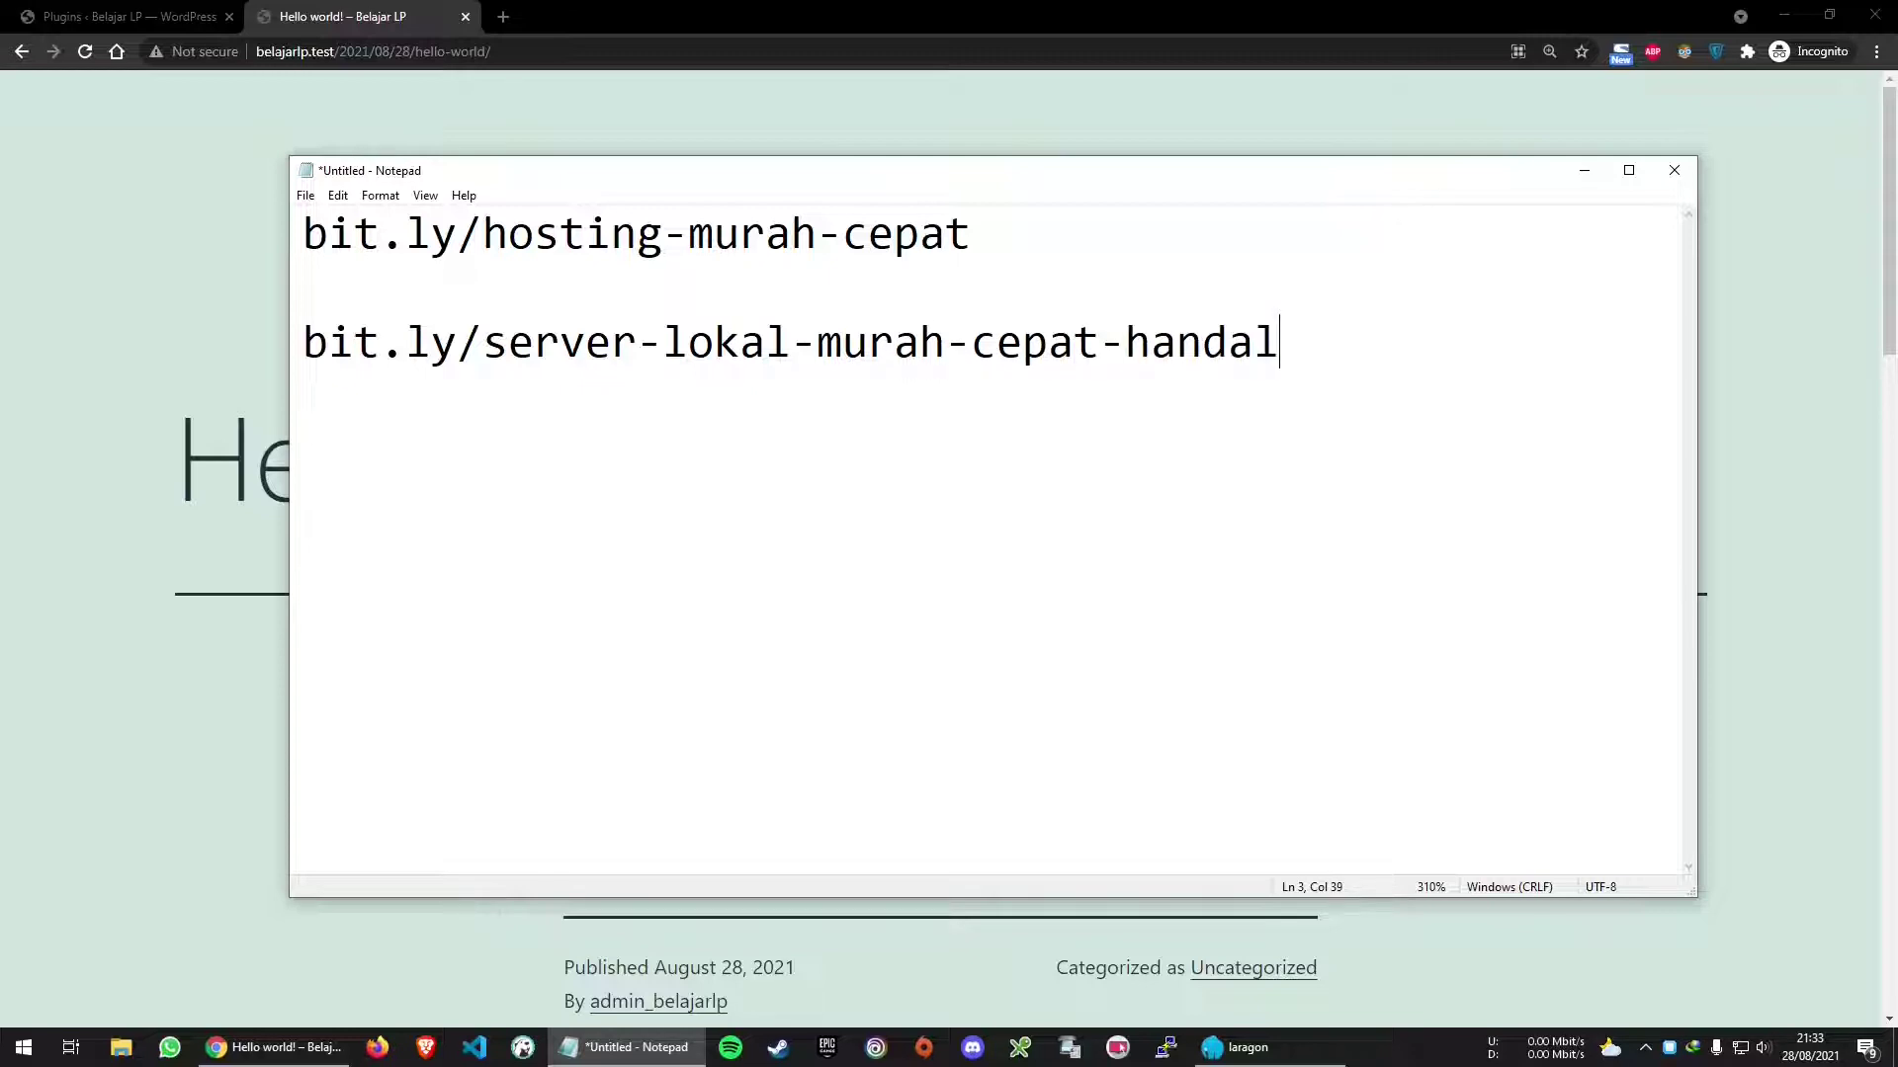
pyautogui.hotkey('shift', 'End')
pyautogui.hotkey('ctrl', 'c')
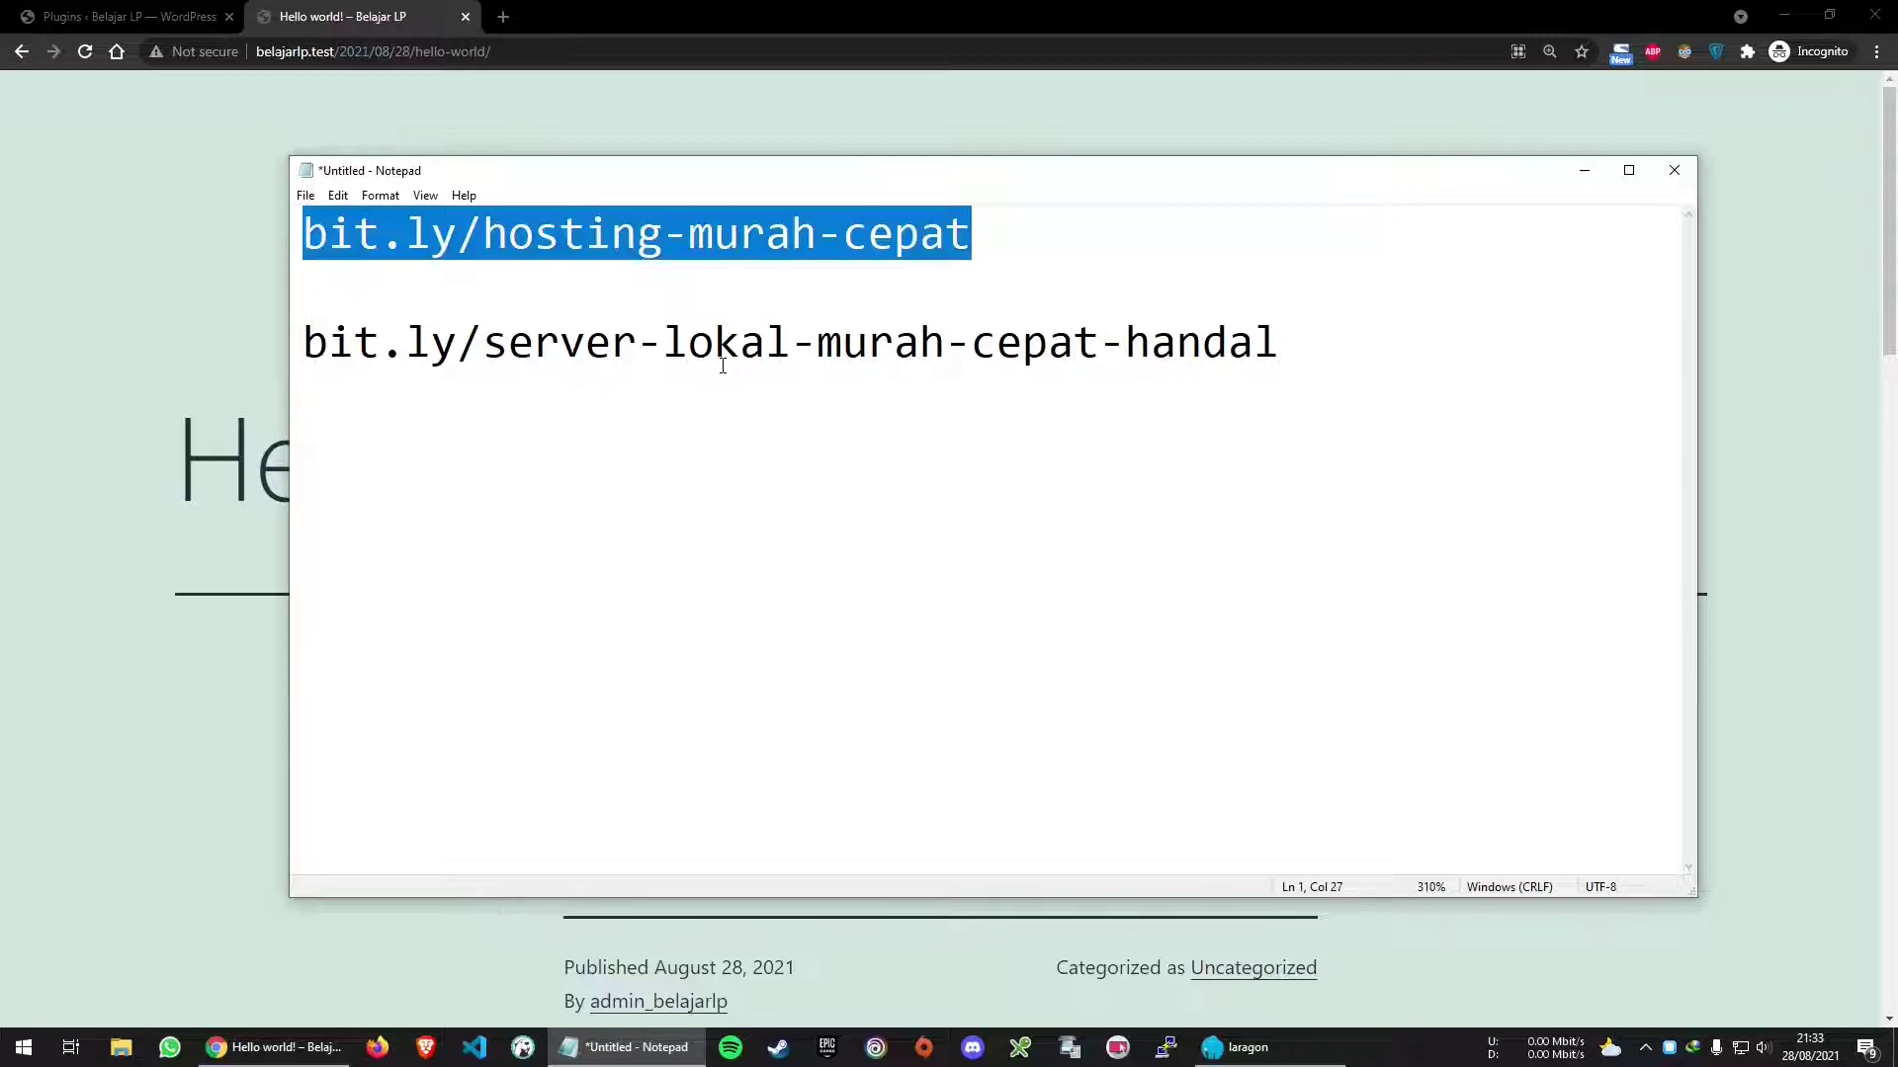
# Load bit.ly/hosting-murah-cepat from the browser address bar
pyautogui.click(415, 46)
pyautogui.hotkey('ctrl', 'v')
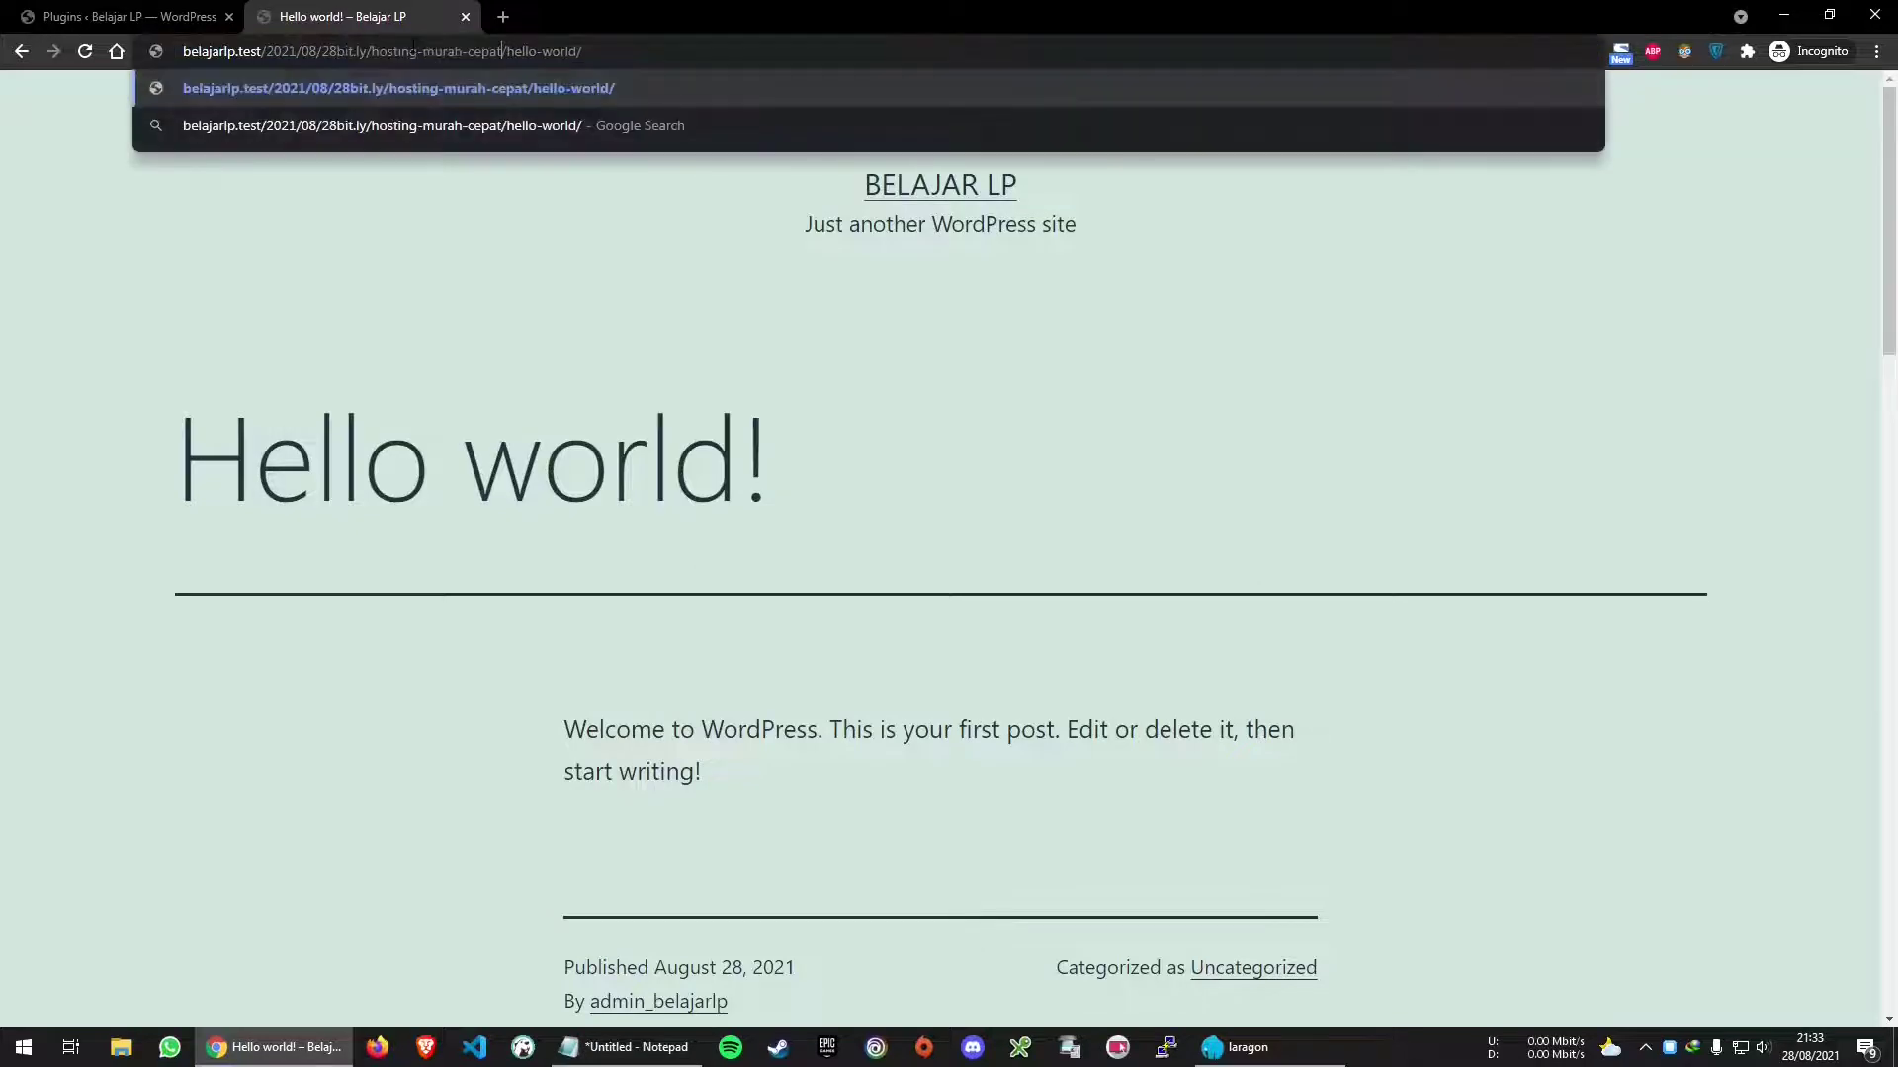
pyautogui.hotkey('ctrl', 'a')
pyautogui.hotkey('ctrl', 'v')
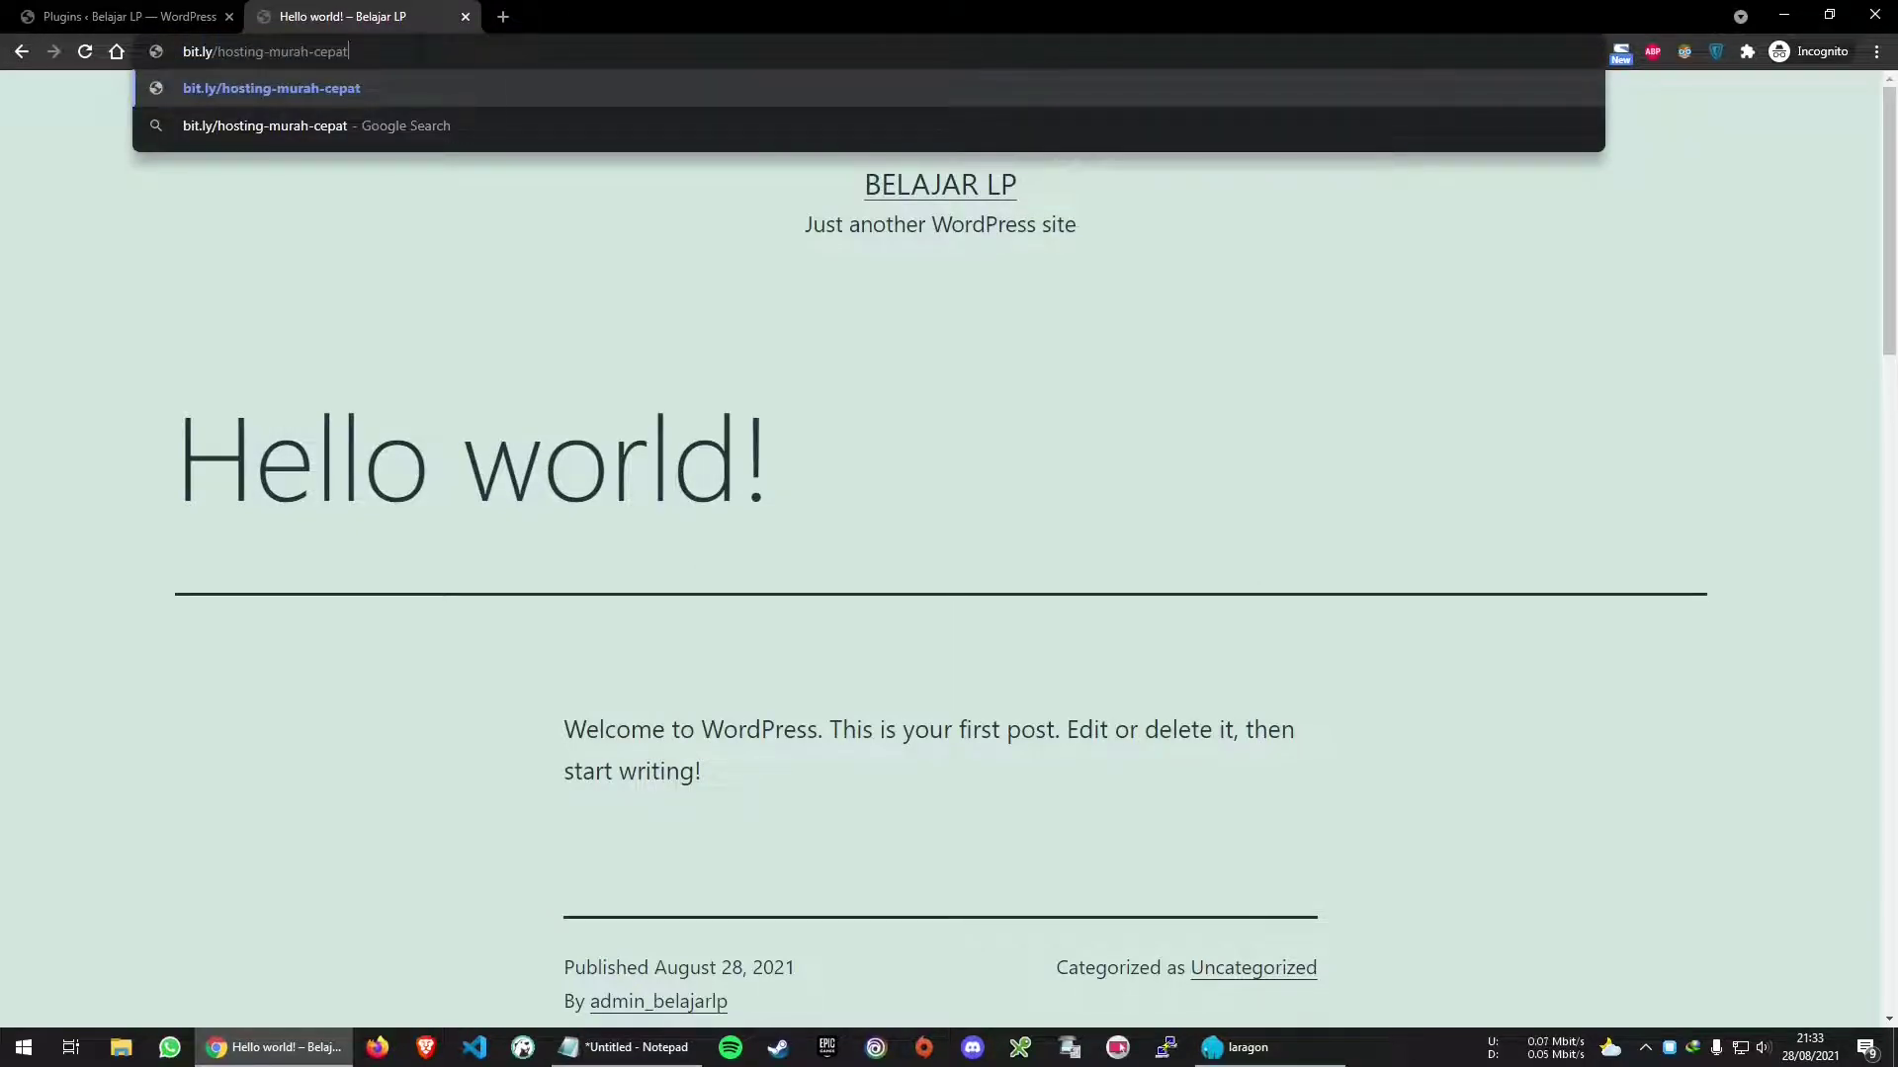
pyautogui.press('Return')
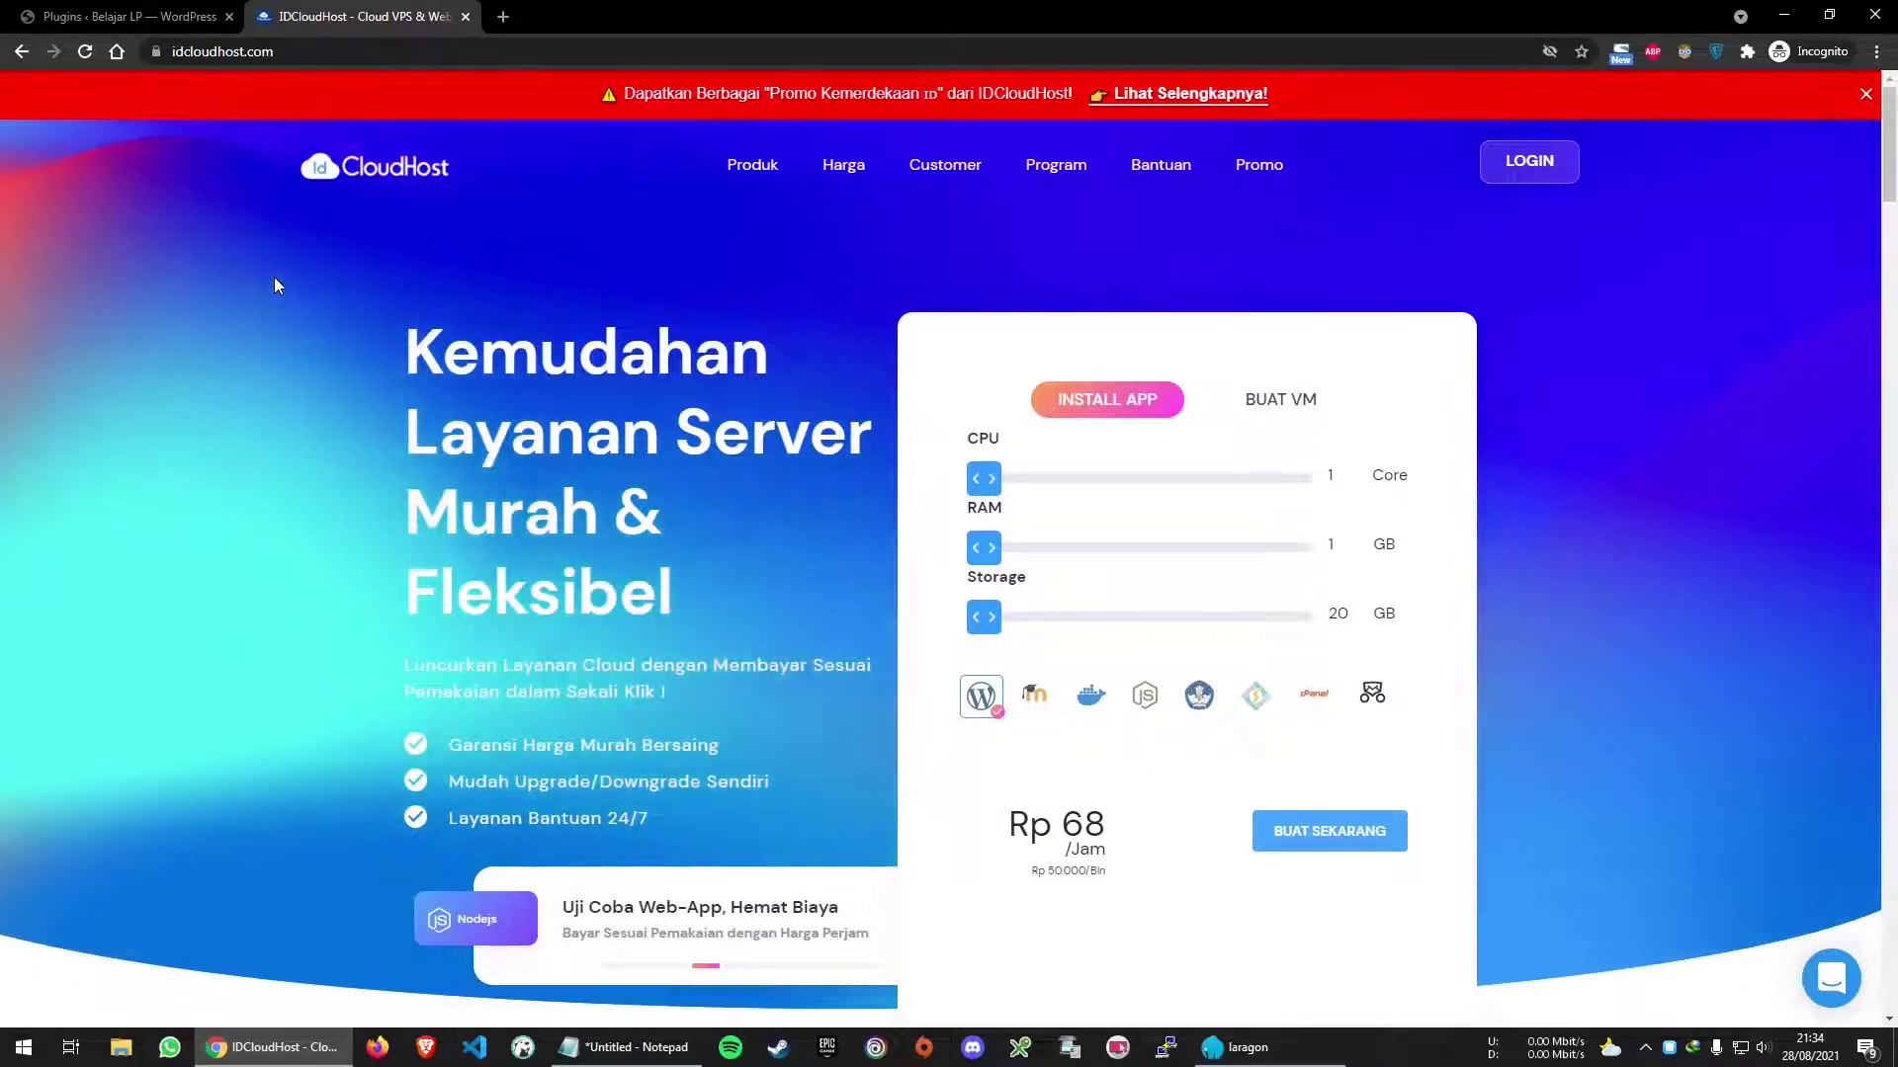
# Scroll through the IDCloudHost homepage and check its idcloudhost.com address
pyautogui.scroll(-1, 275, 286)
pyautogui.scroll(1, 275, 261)
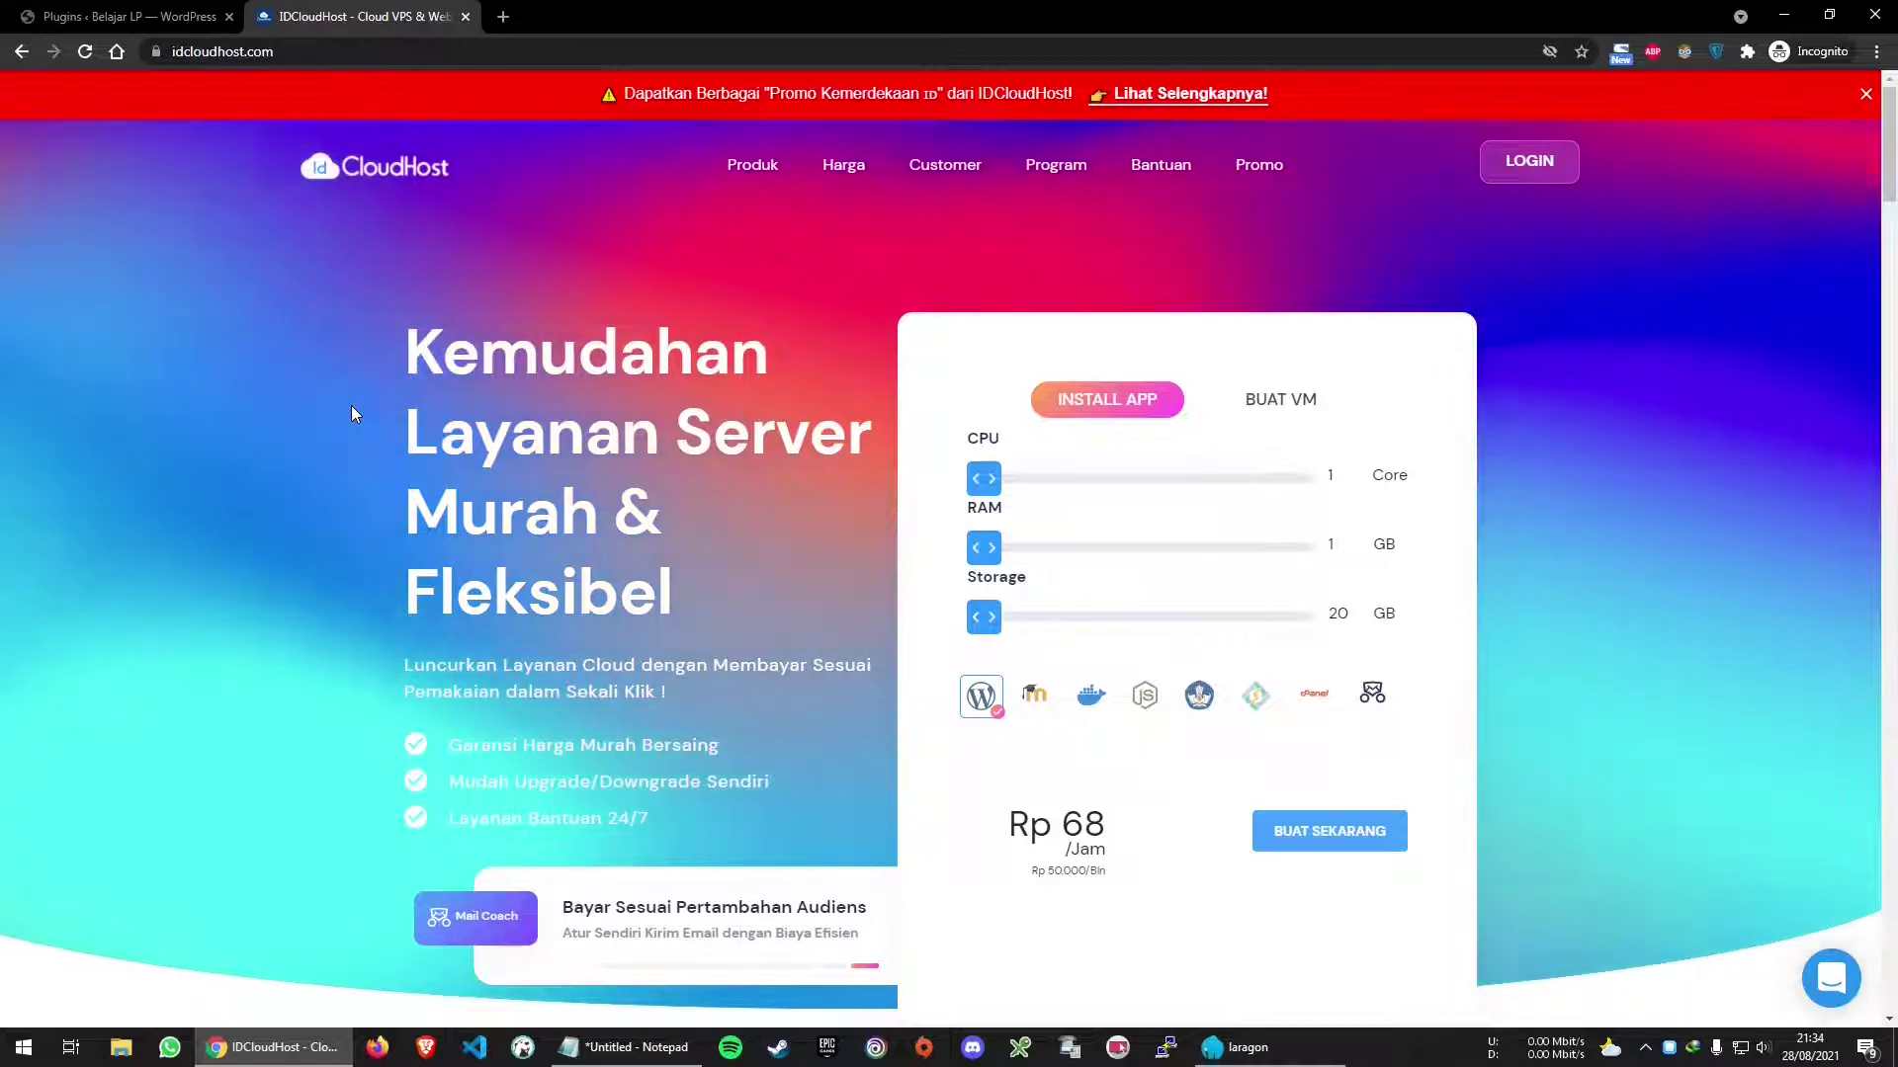
pyautogui.scroll(-15, 335, 532)
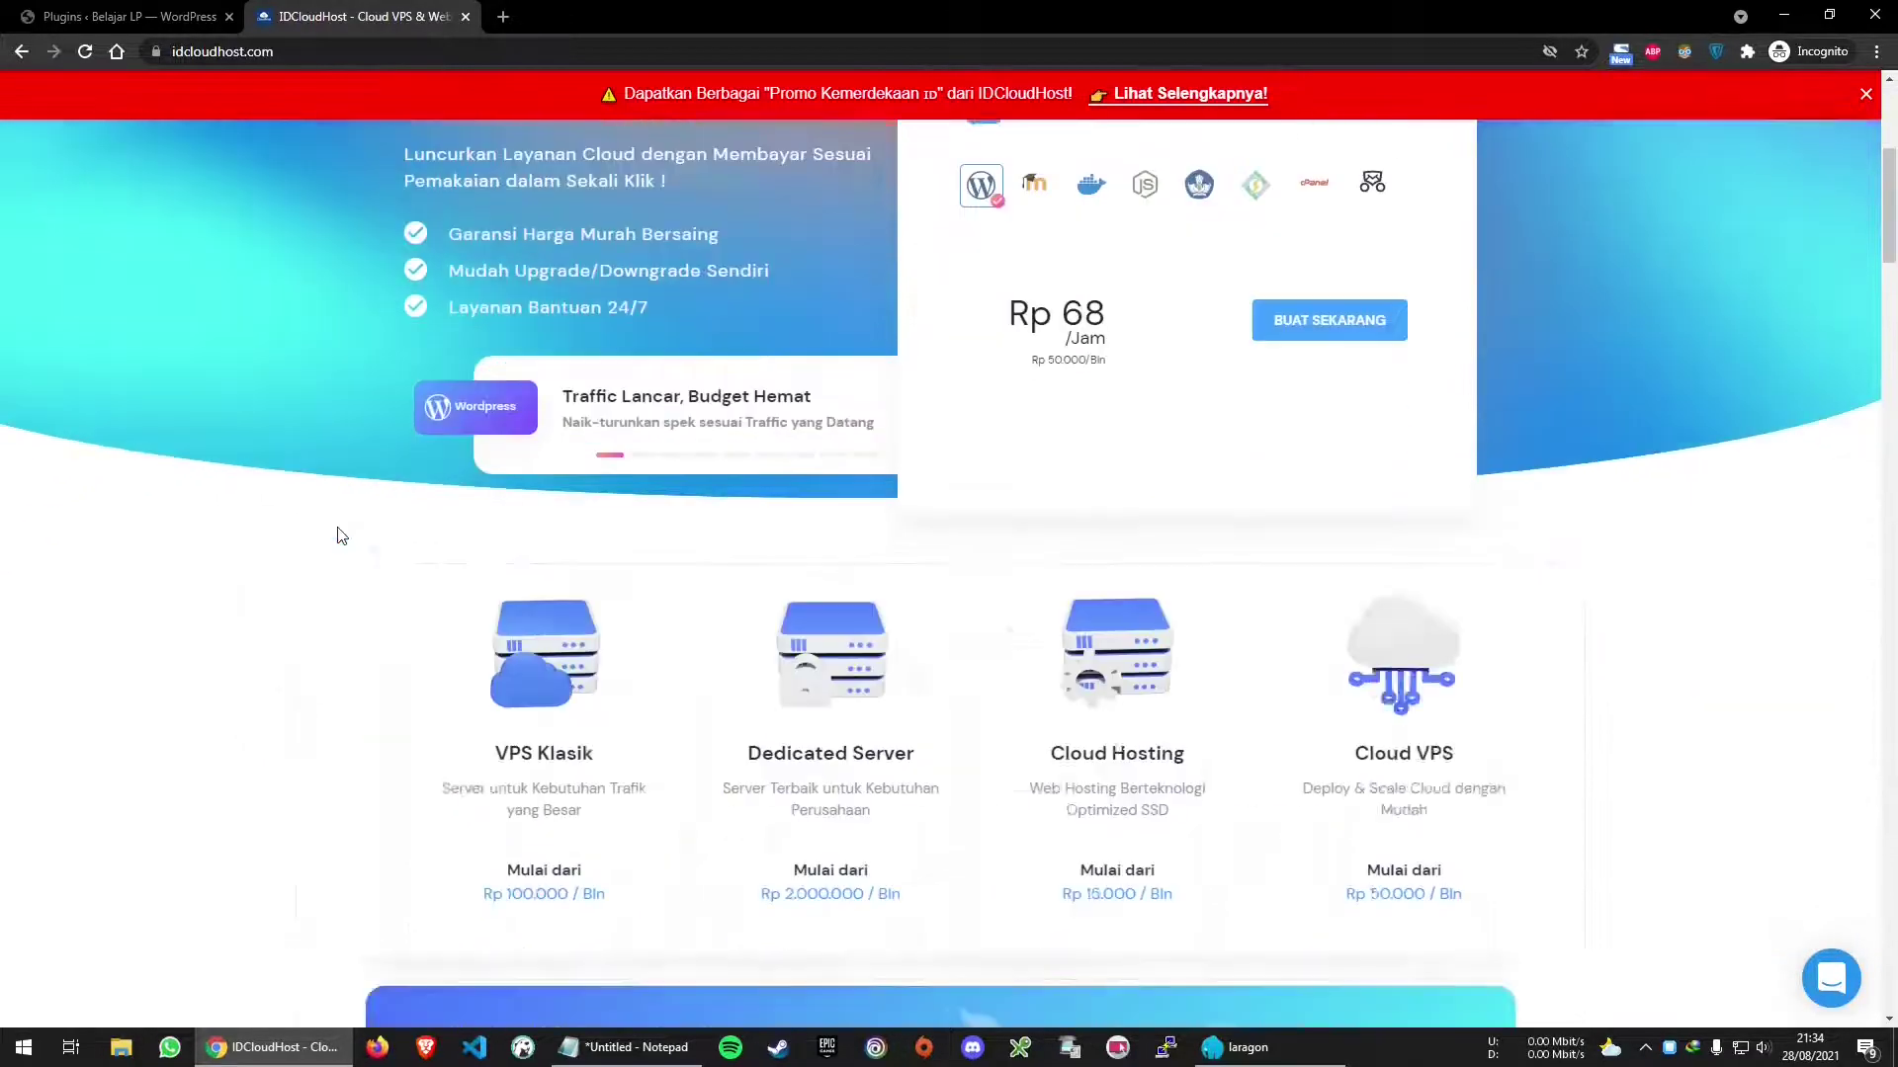
pyautogui.scroll(-10, 335, 532)
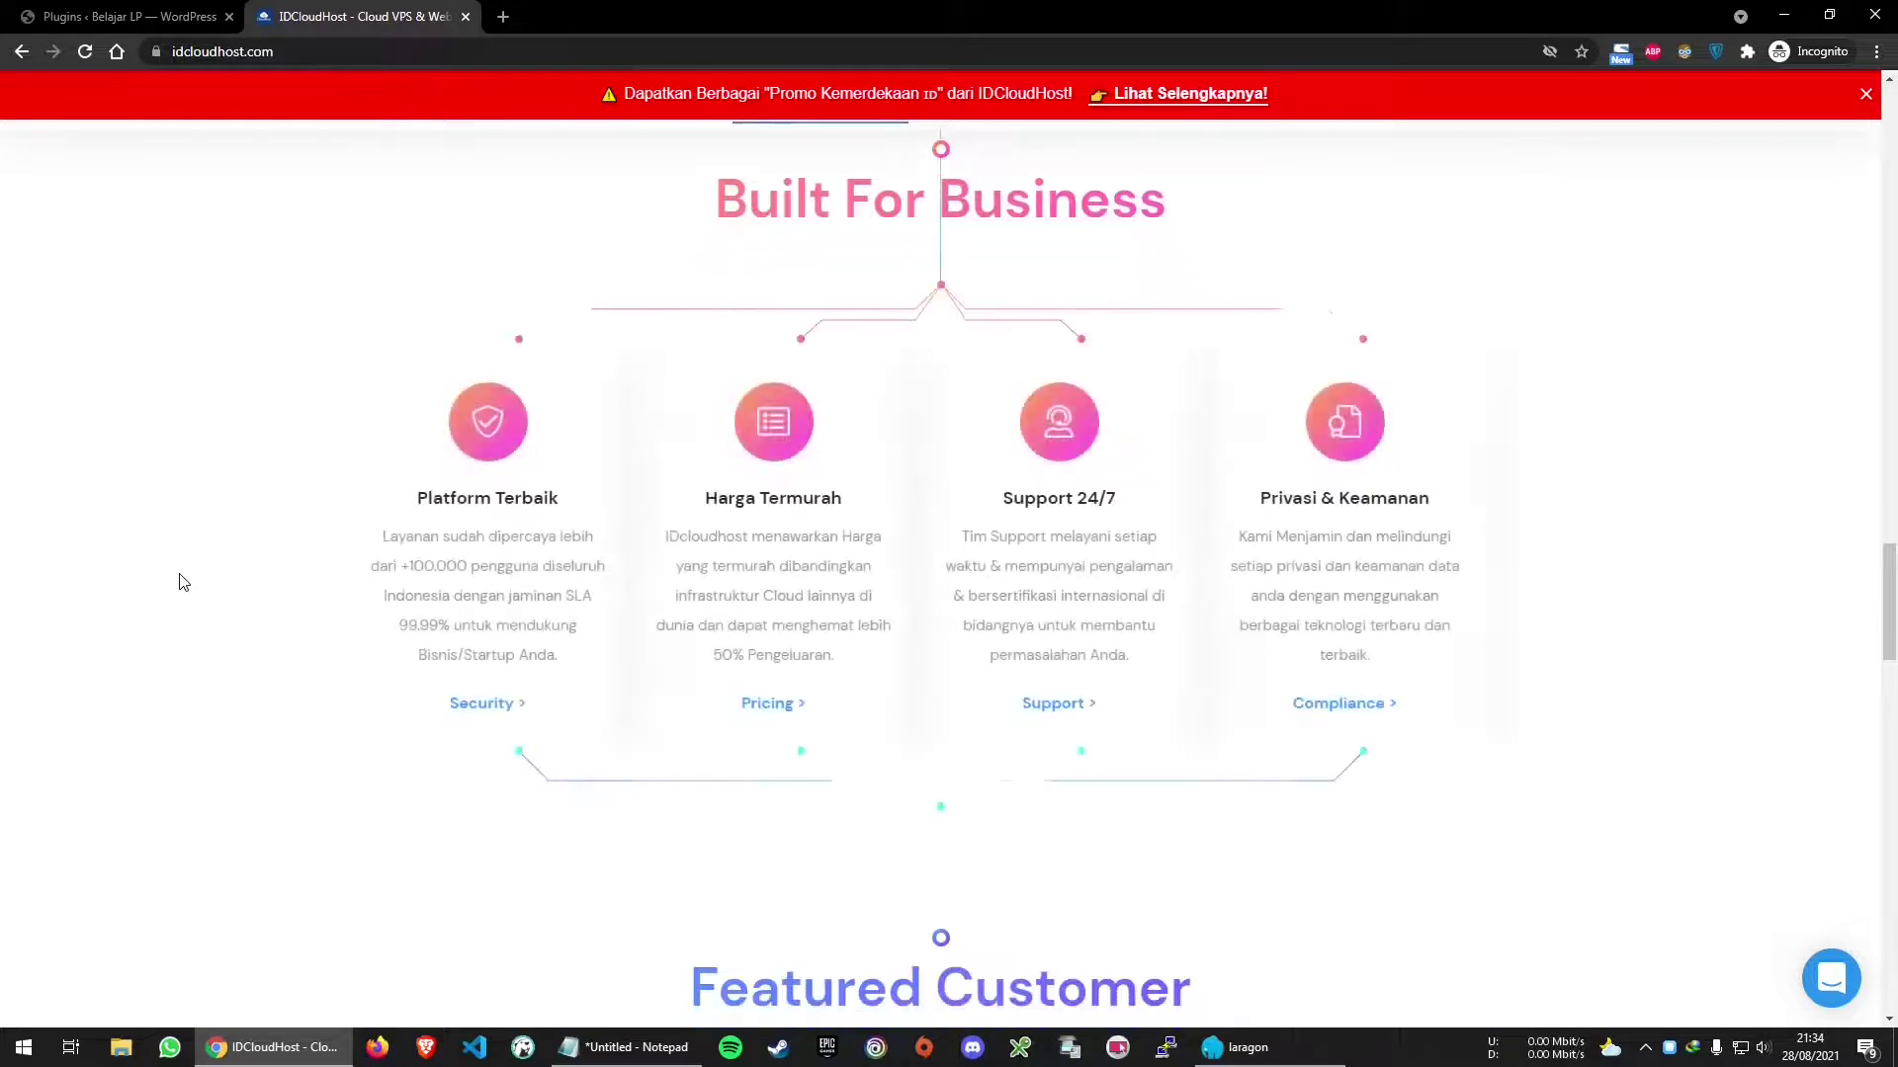
pyautogui.scroll(1, 137, 623)
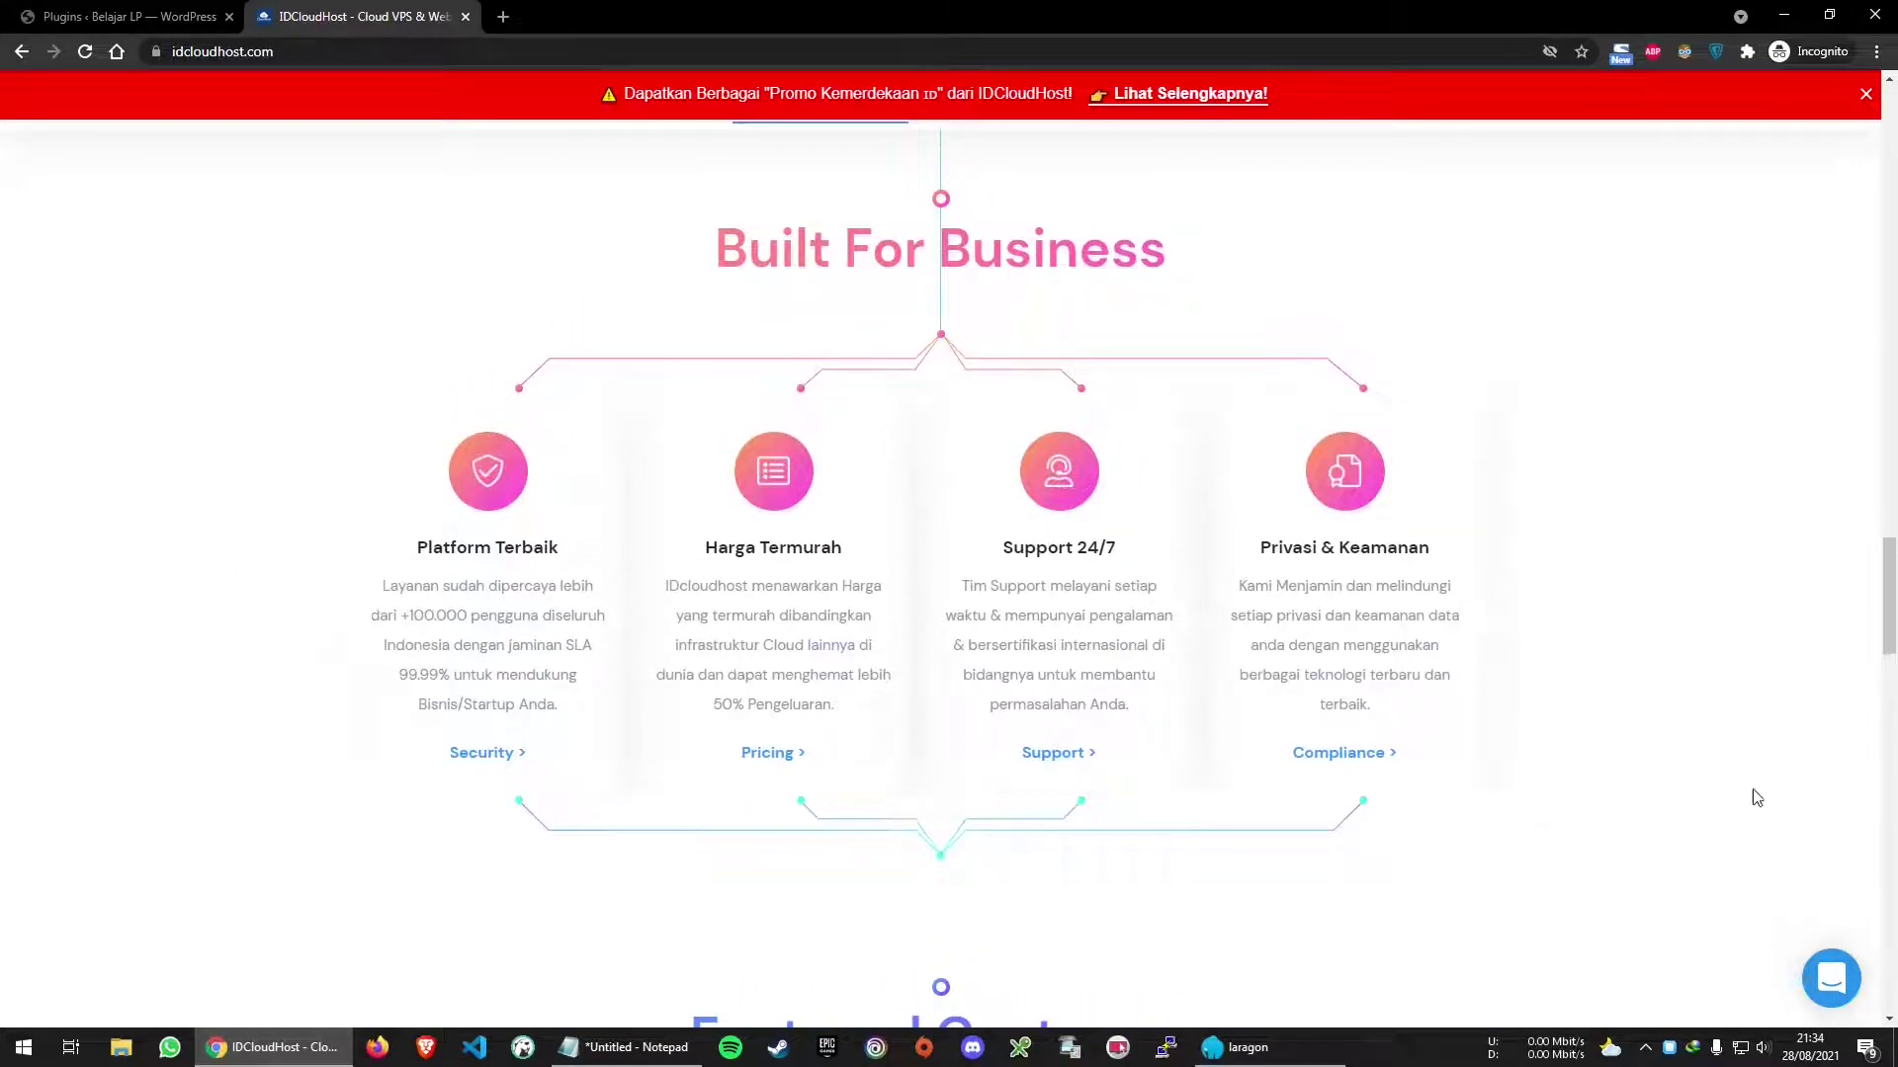
pyautogui.moveTo(1886, 605); pyautogui.dragTo(1860, 133)
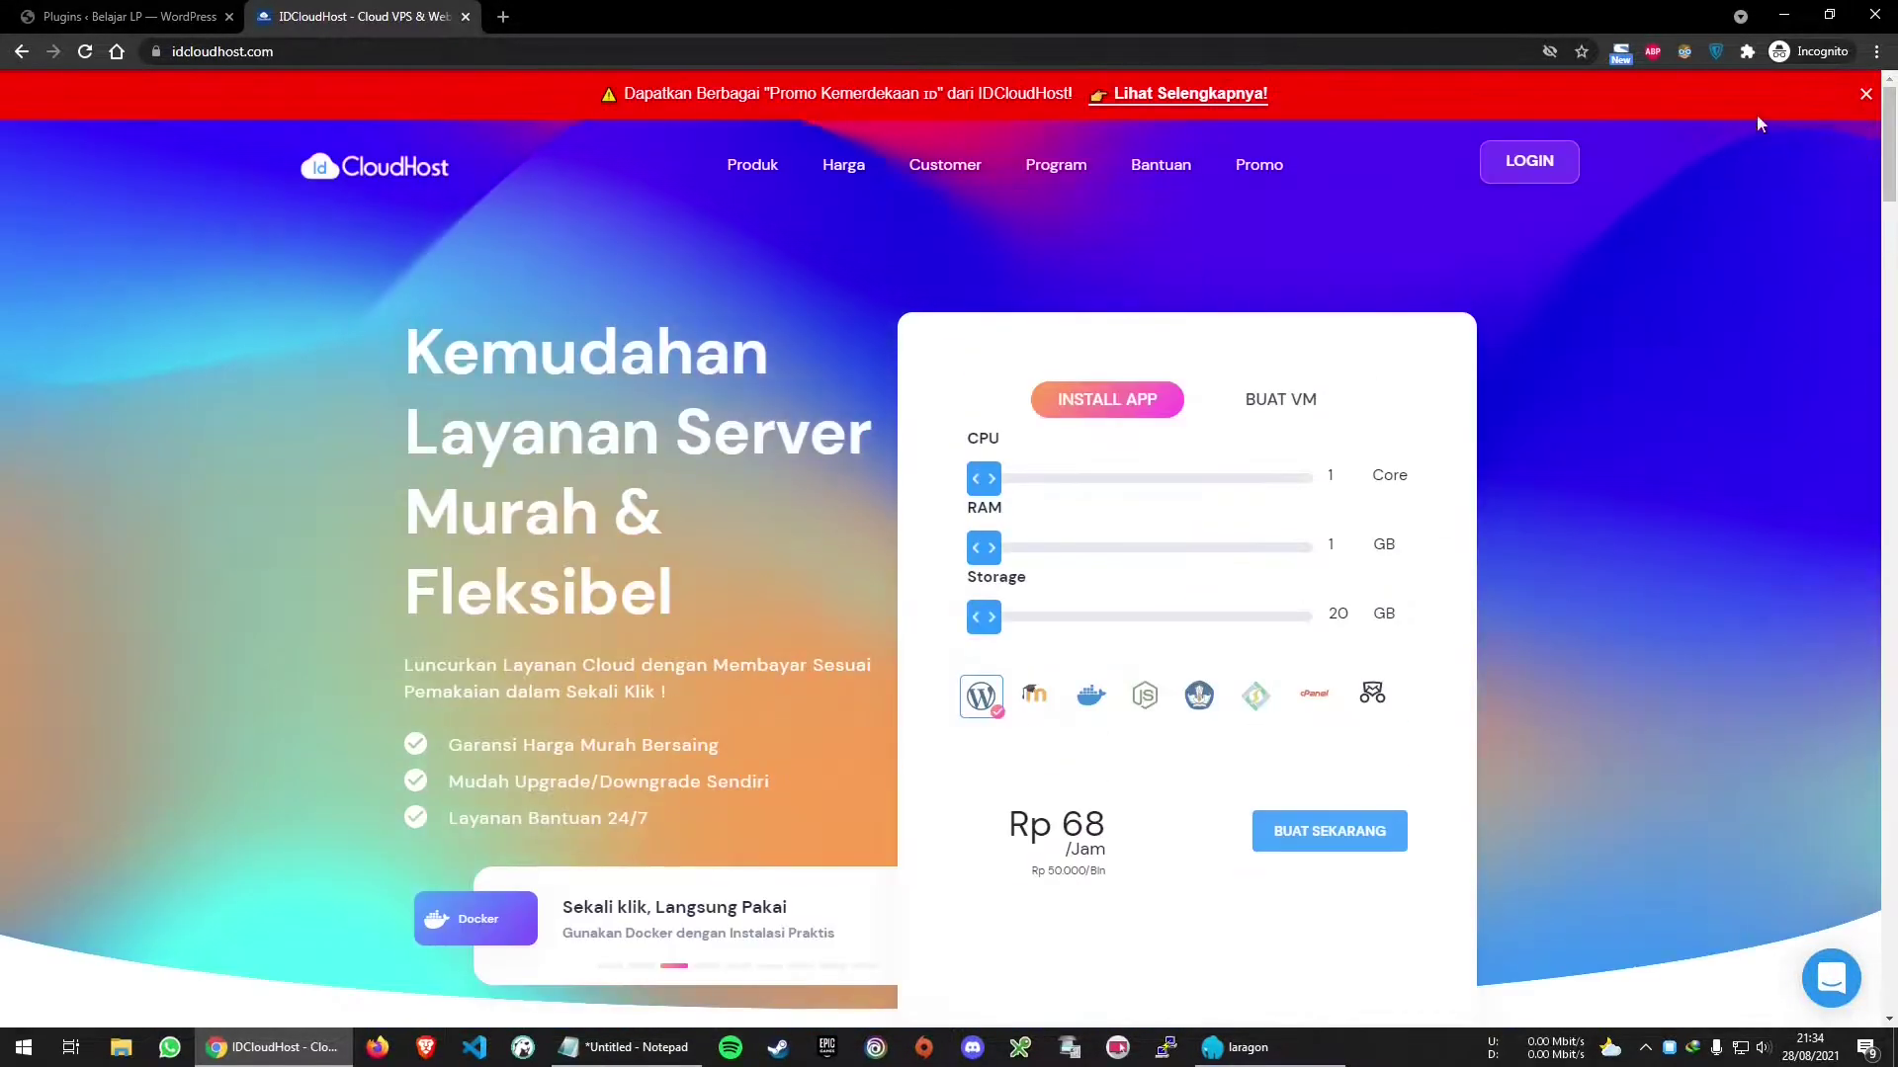
pyautogui.click(274, 51)
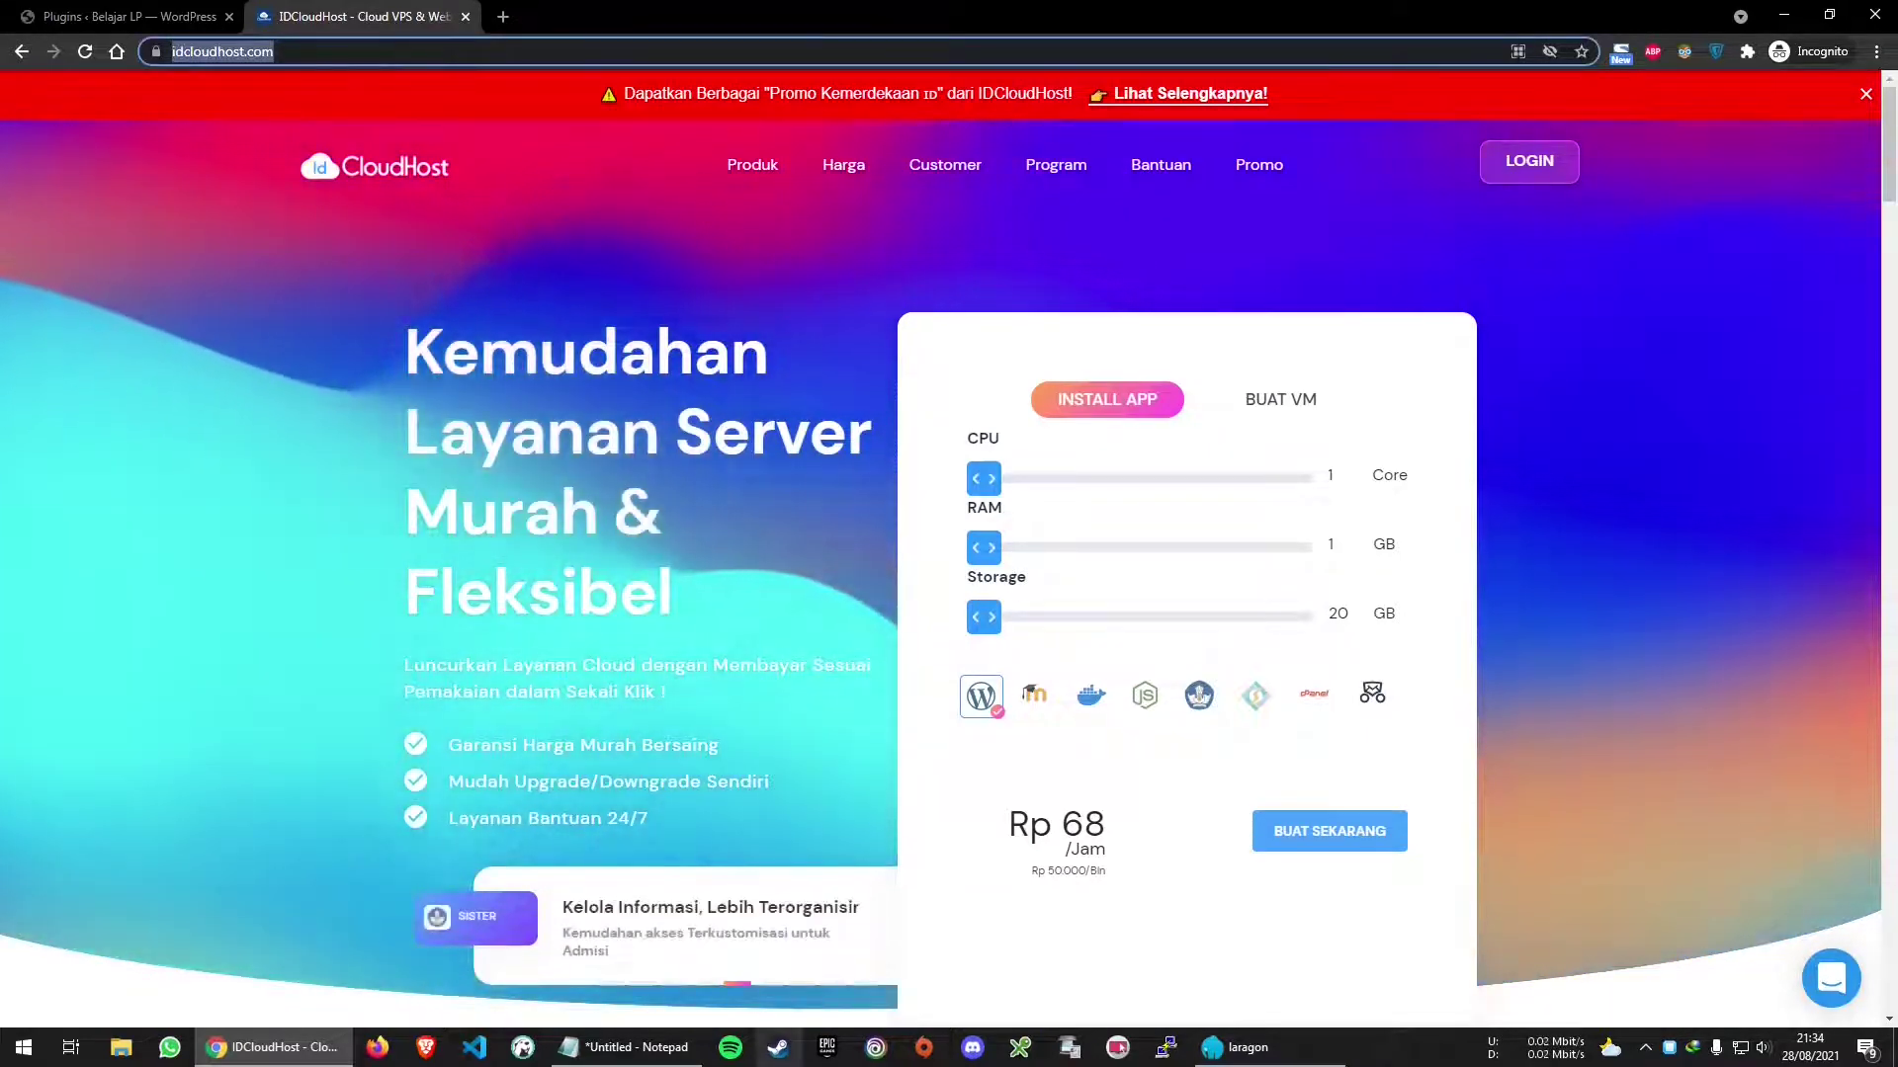
pyautogui.click(675, 1054)
# Add namadomain.com/cpanel as a new line in the notes and select it
pyautogui.click(809, 821)
pyautogui.press('Return')
pyautogui.press('Return')
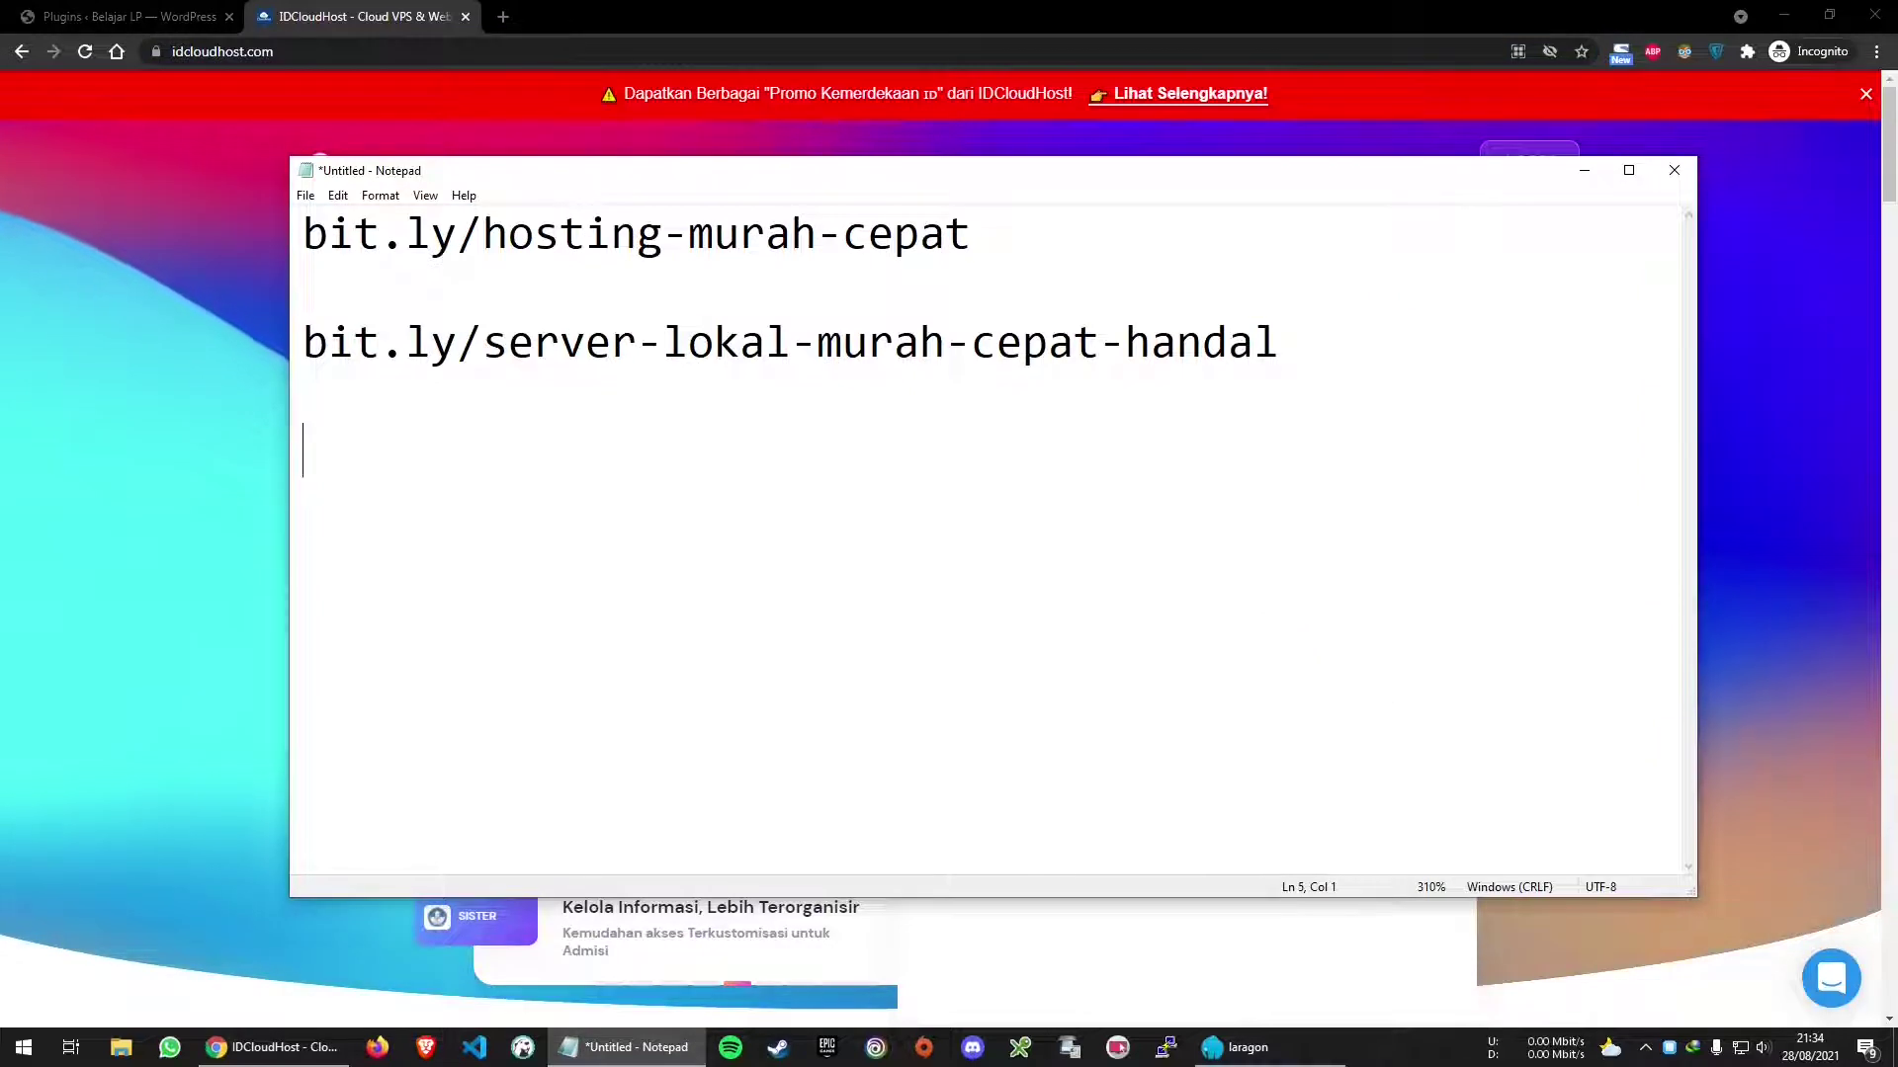
pyautogui.write('namadomain.com/')
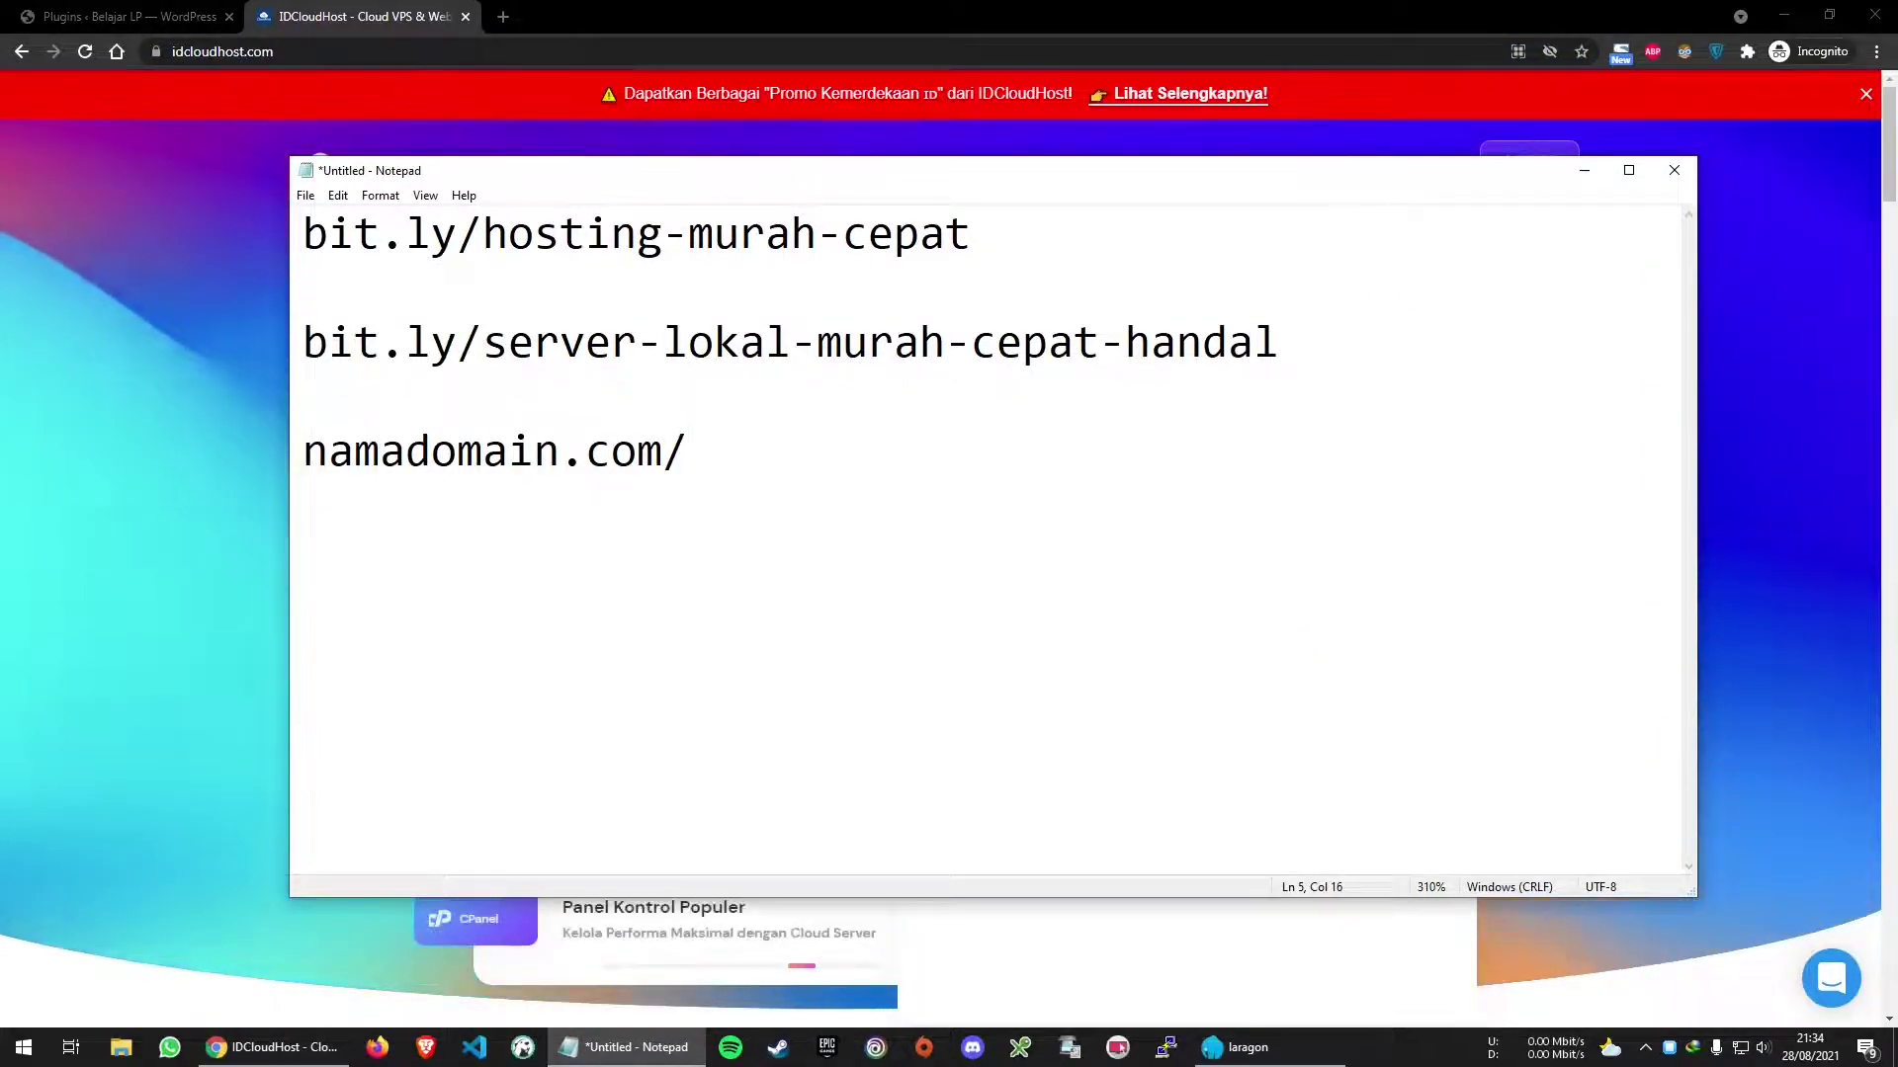
pyautogui.write('cpanel')
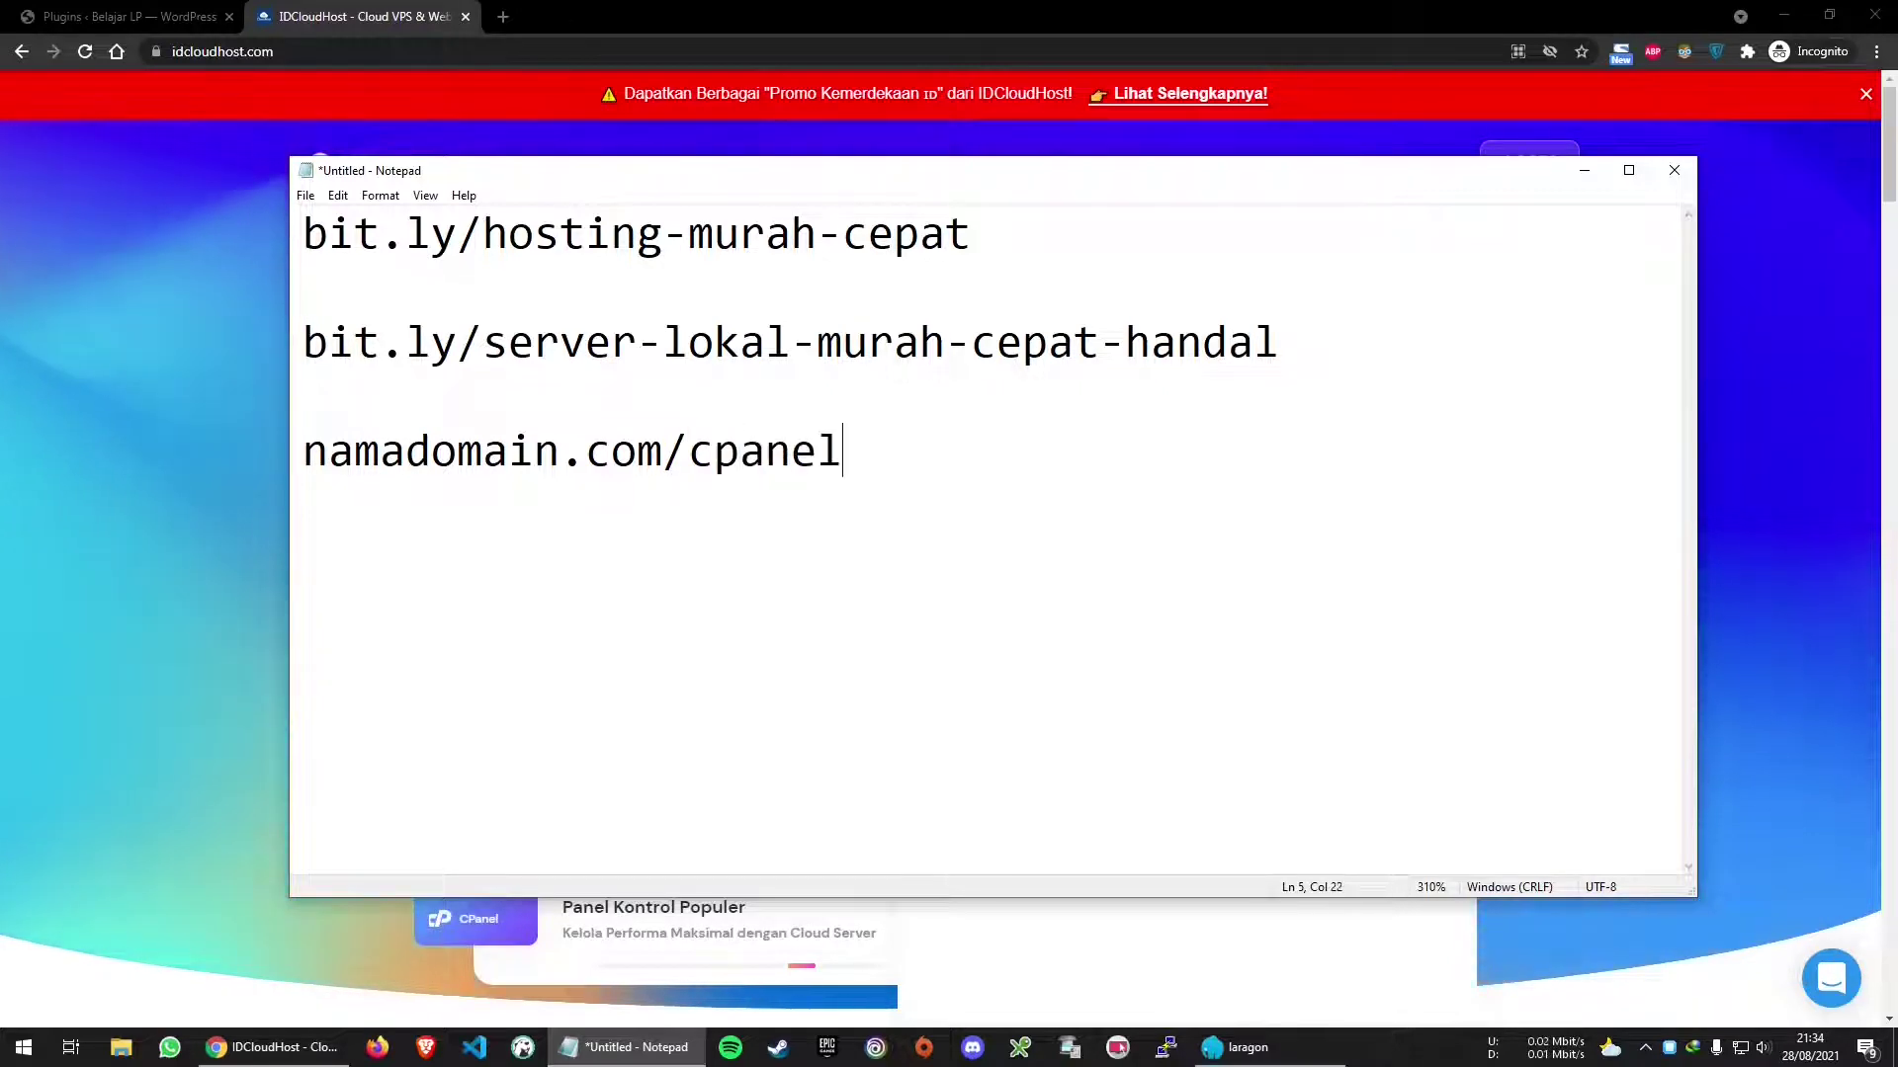
pyautogui.hotkey('shift', 'Home')
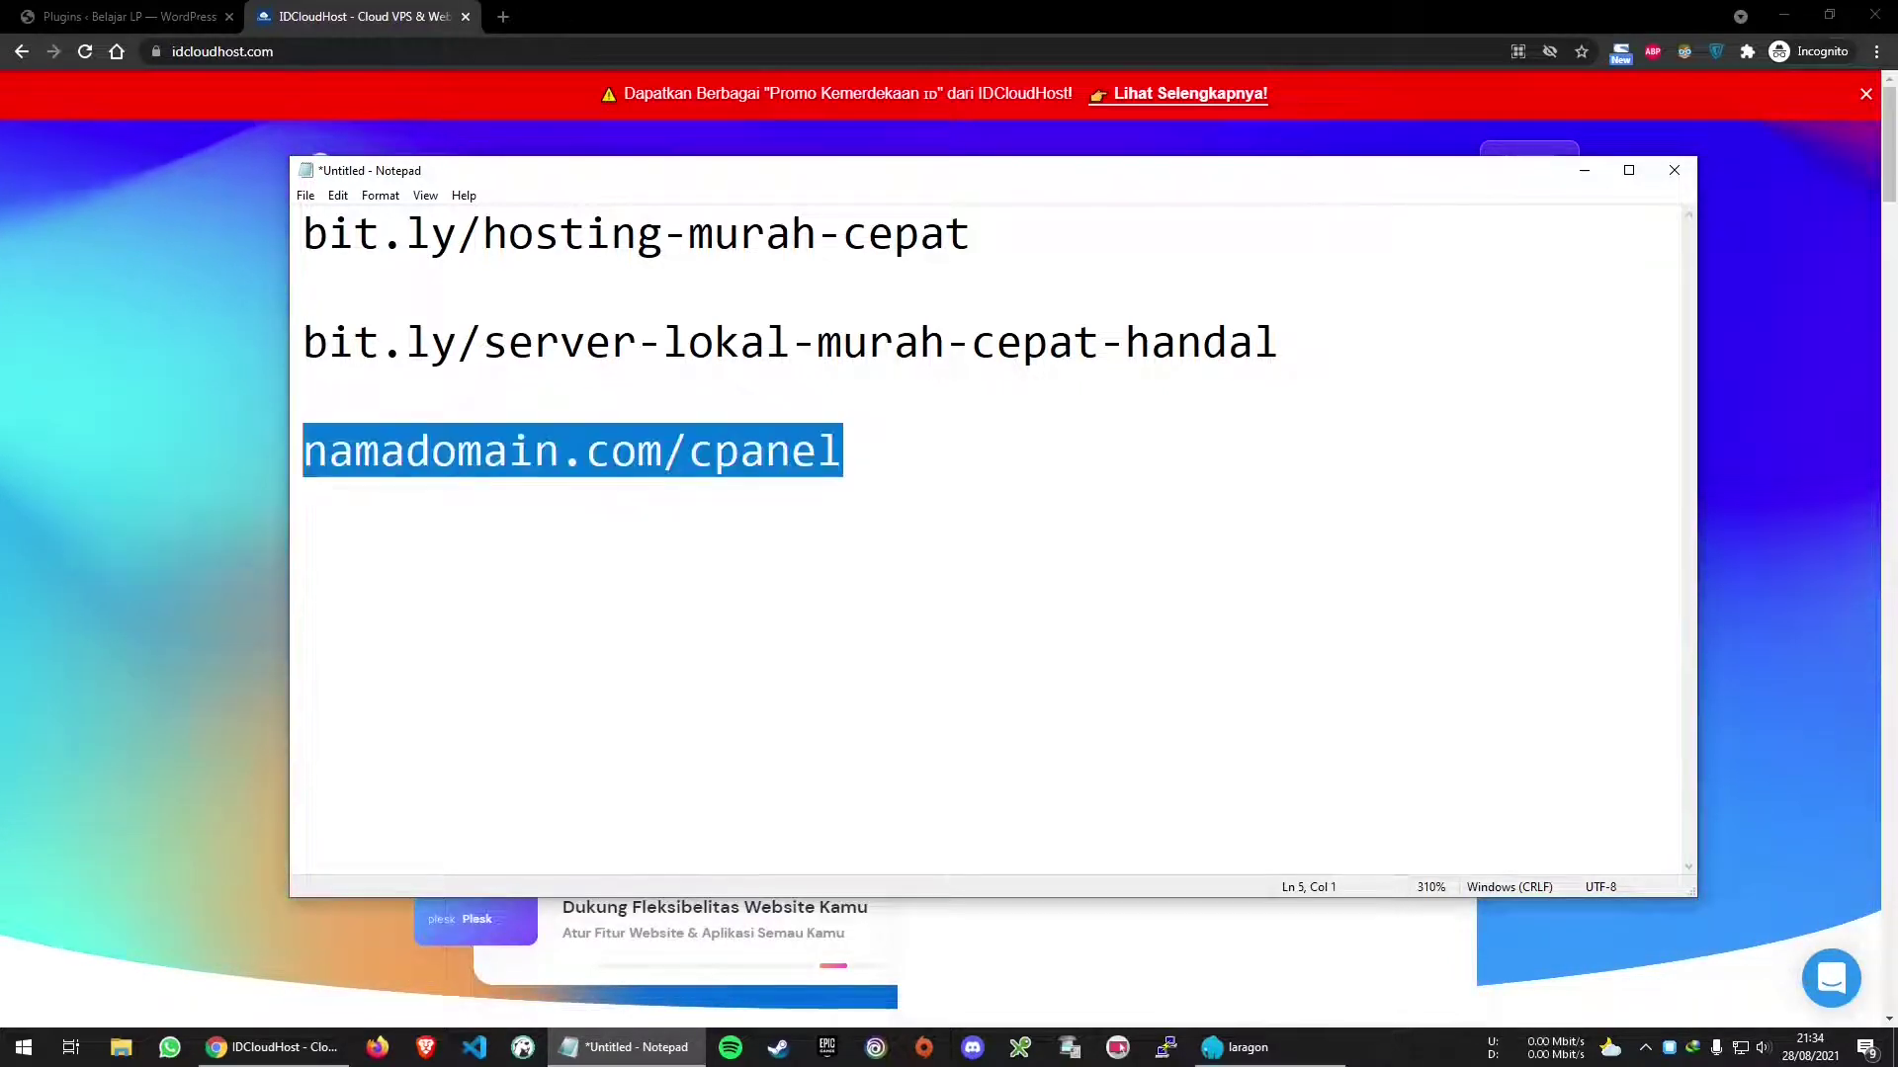
# Switch to the browser and enter amperakoding.com/cpanel in the address bar
pyautogui.hotkey('alt', 'Tab')
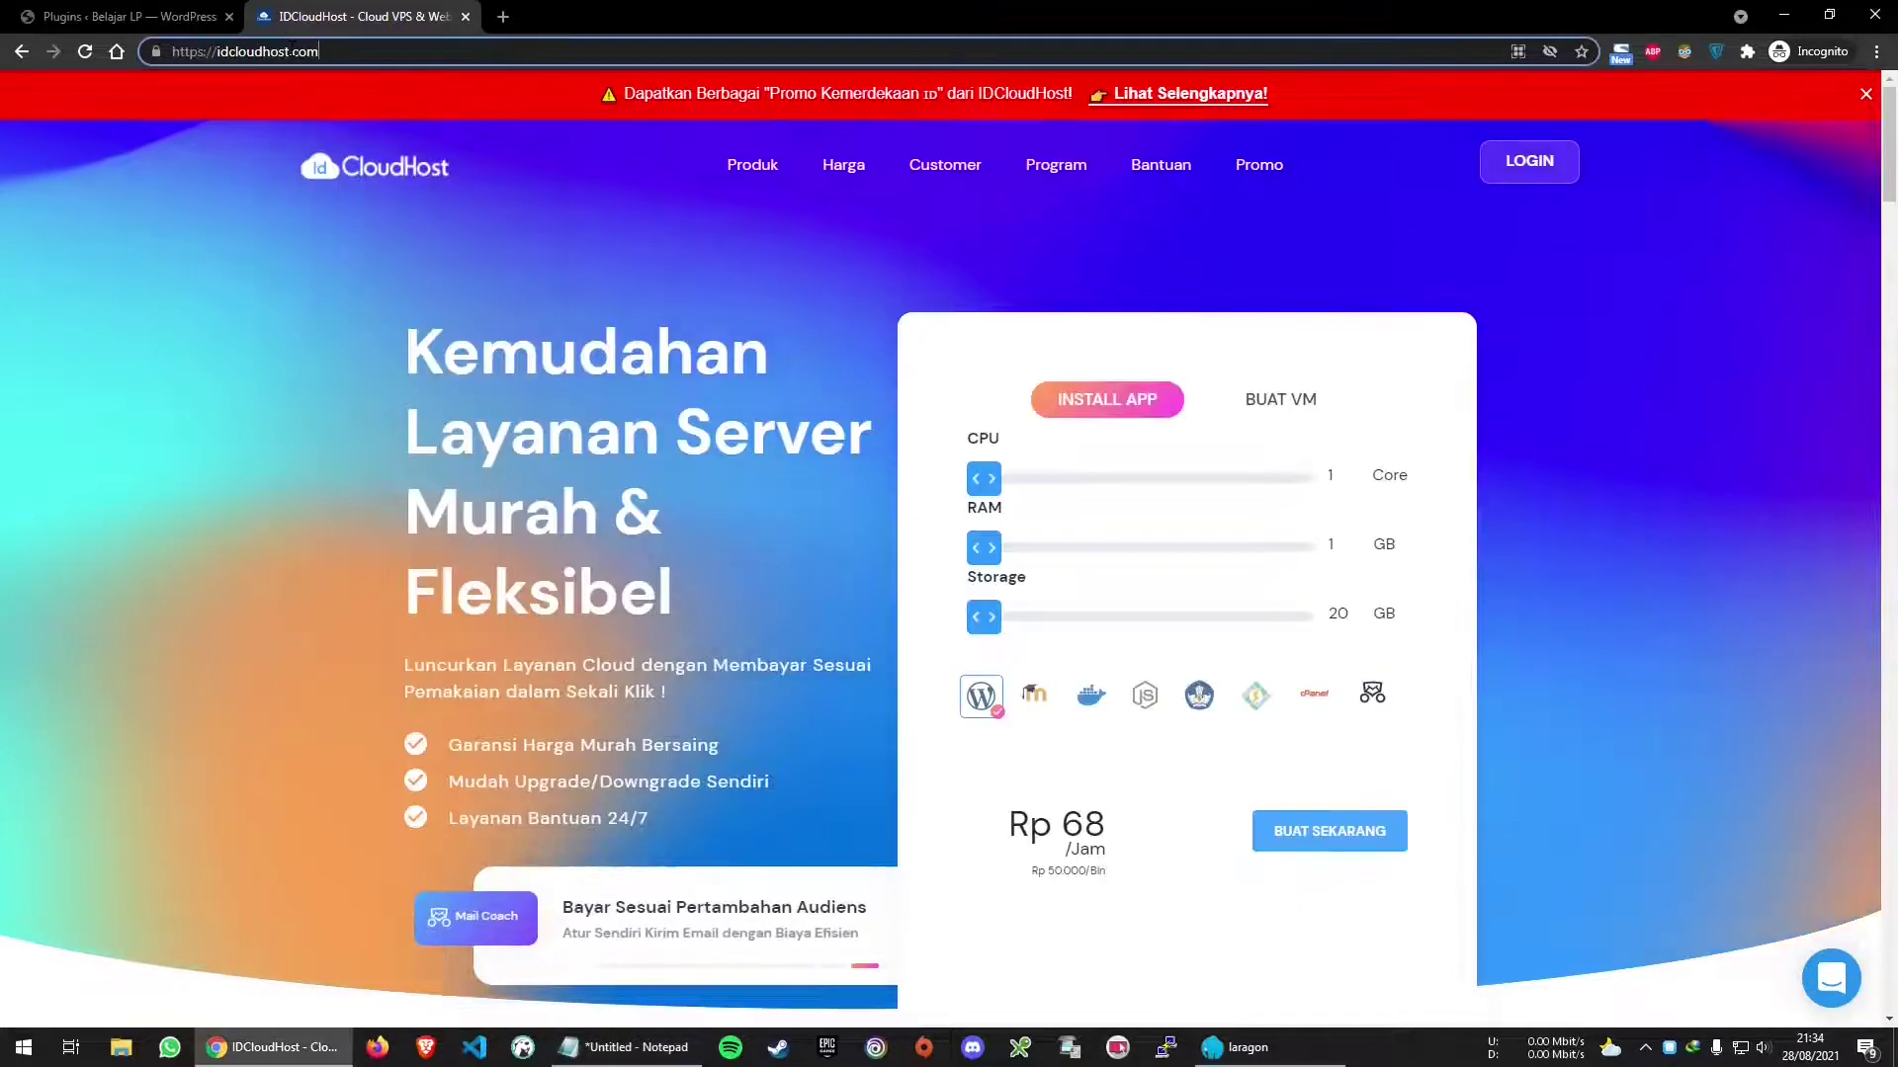
pyautogui.hotkey('ctrl', 'l')
pyautogui.write('amperakoding.com')
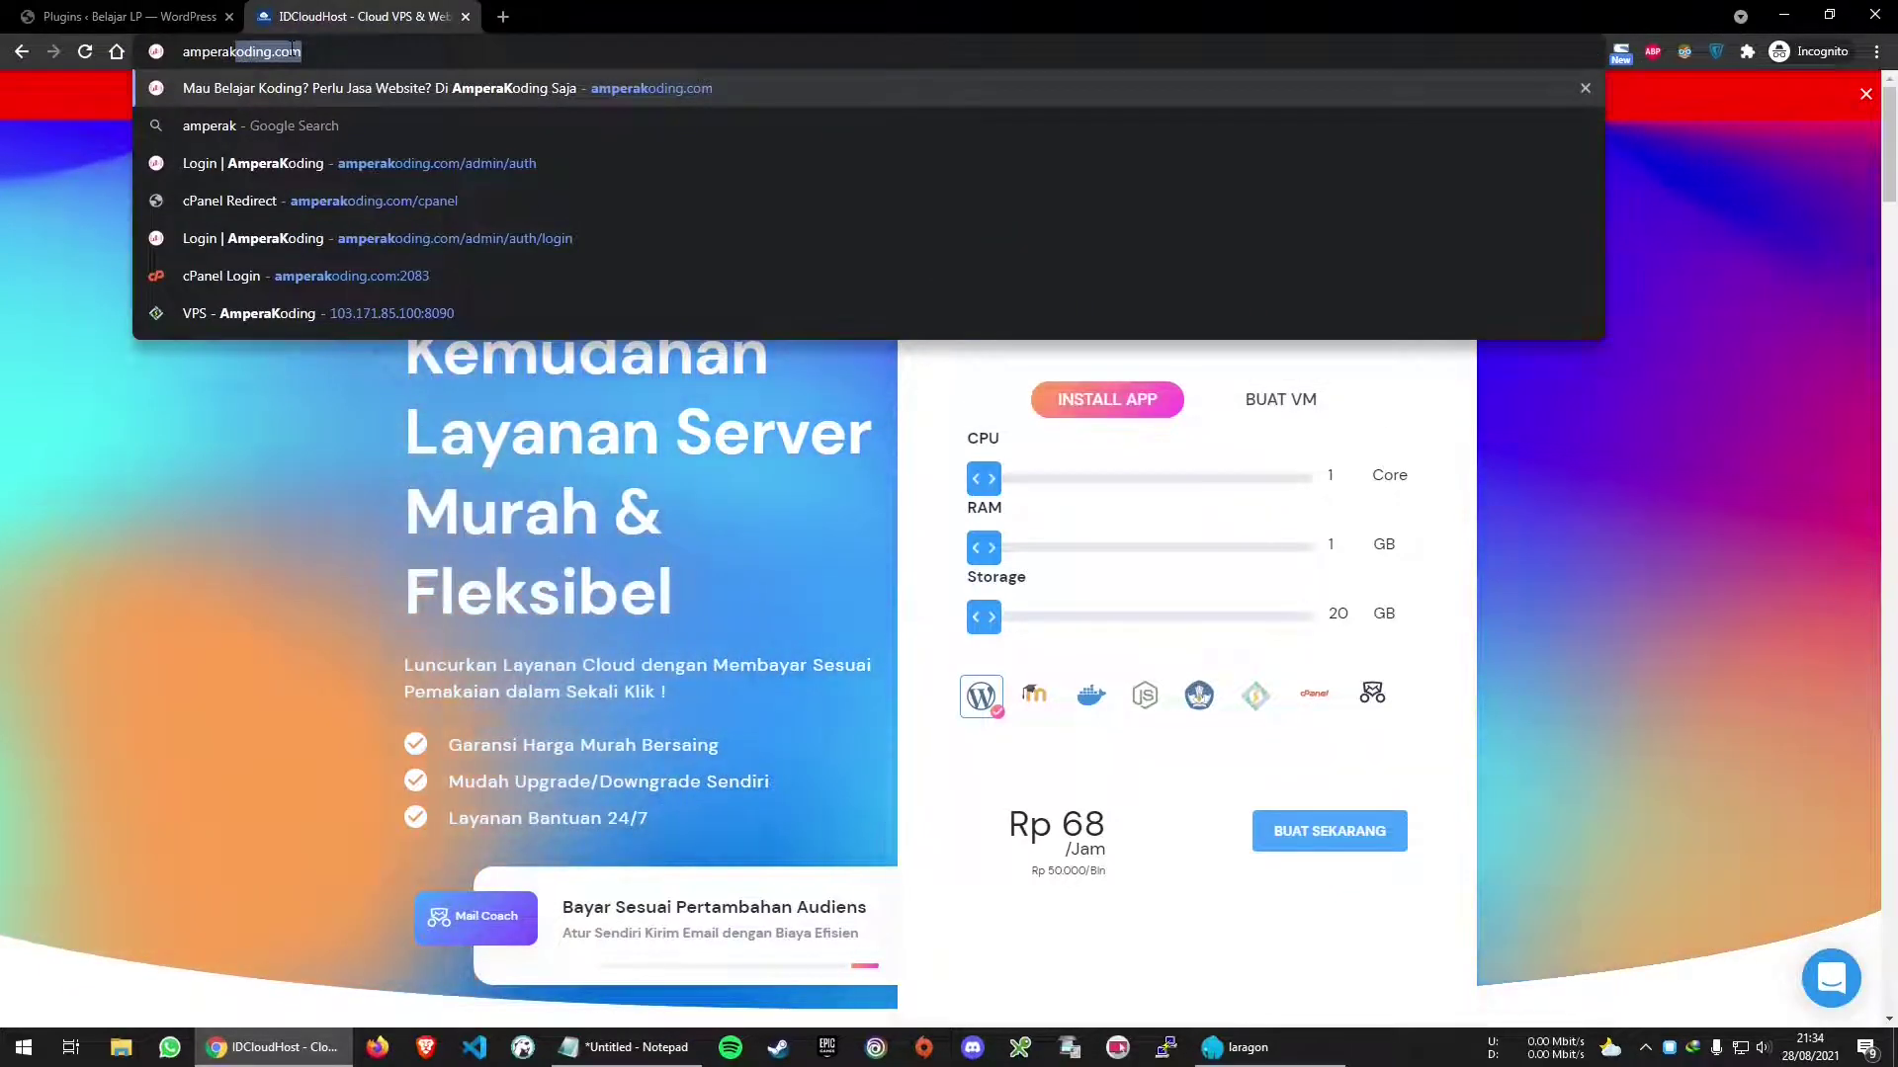
pyautogui.write('/cpanel')
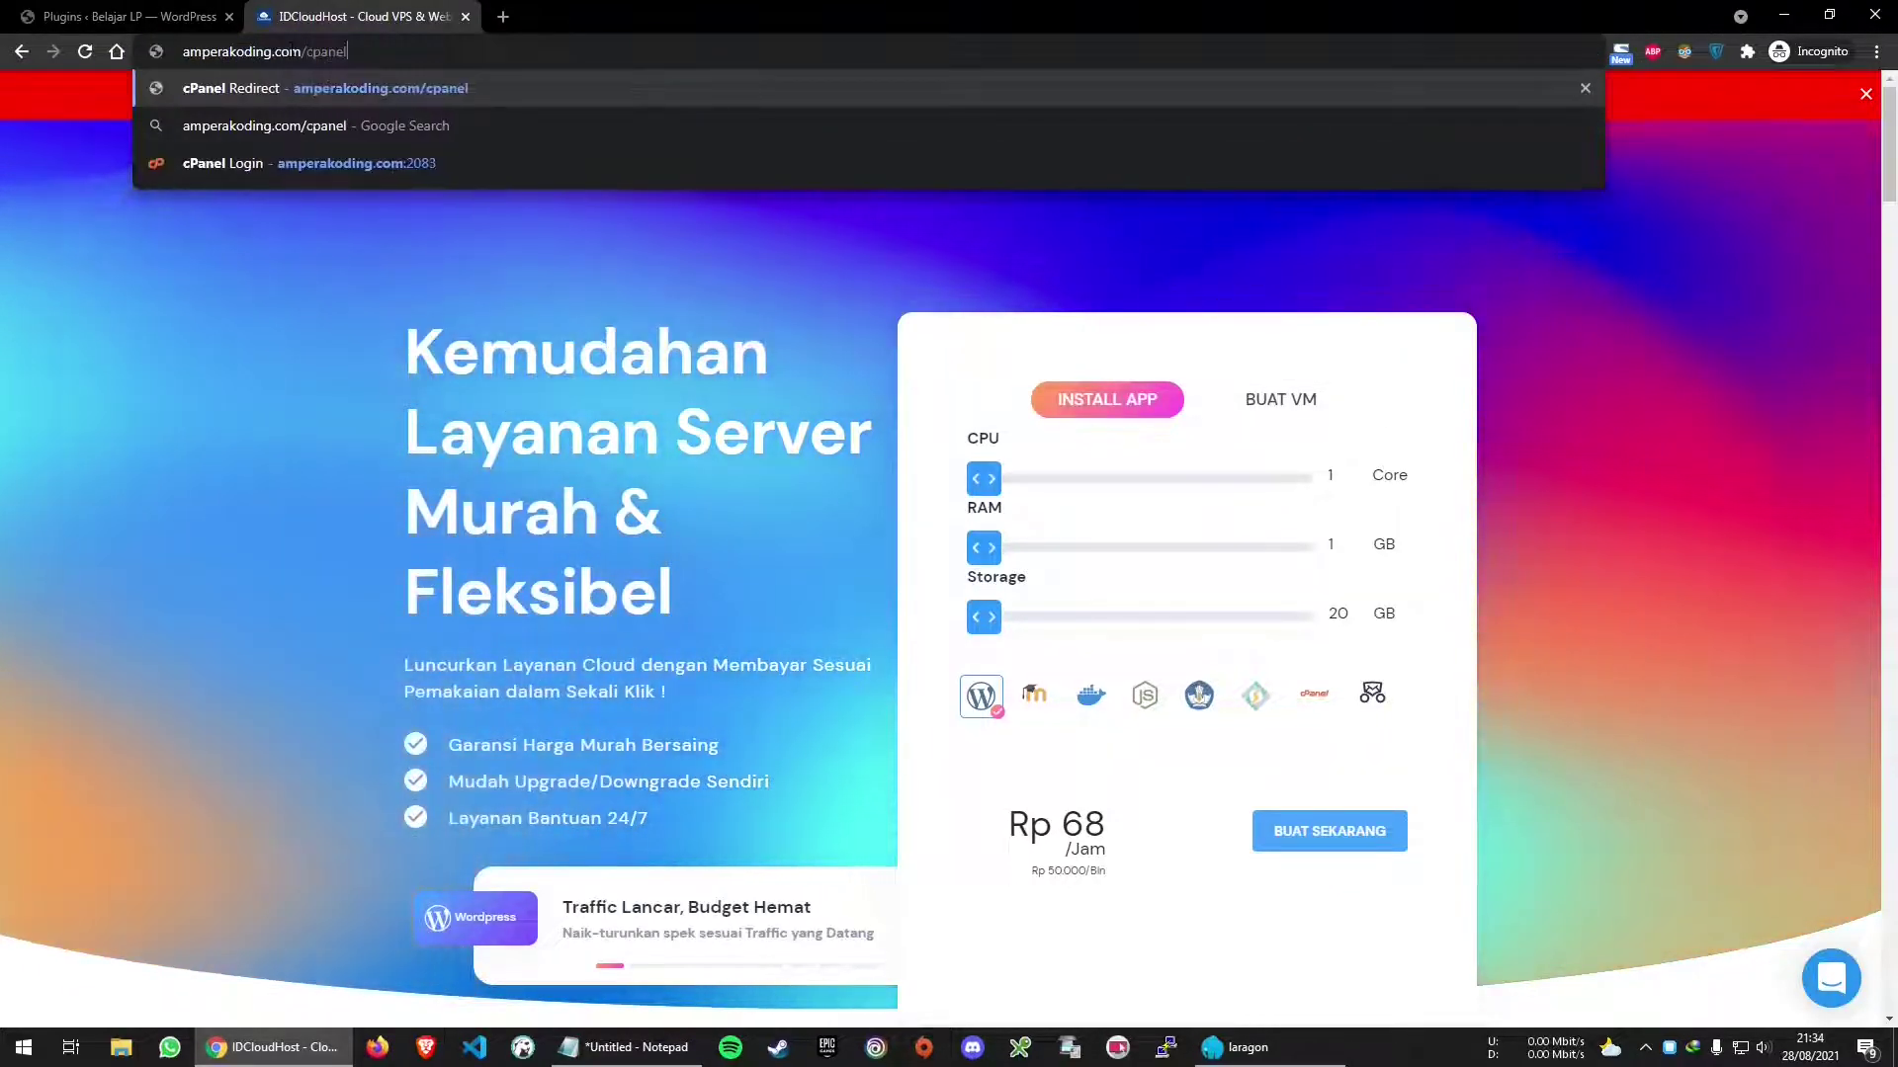
# Load amperakoding.com/cpanel and log in using the saved credentials
pyautogui.press('Return')
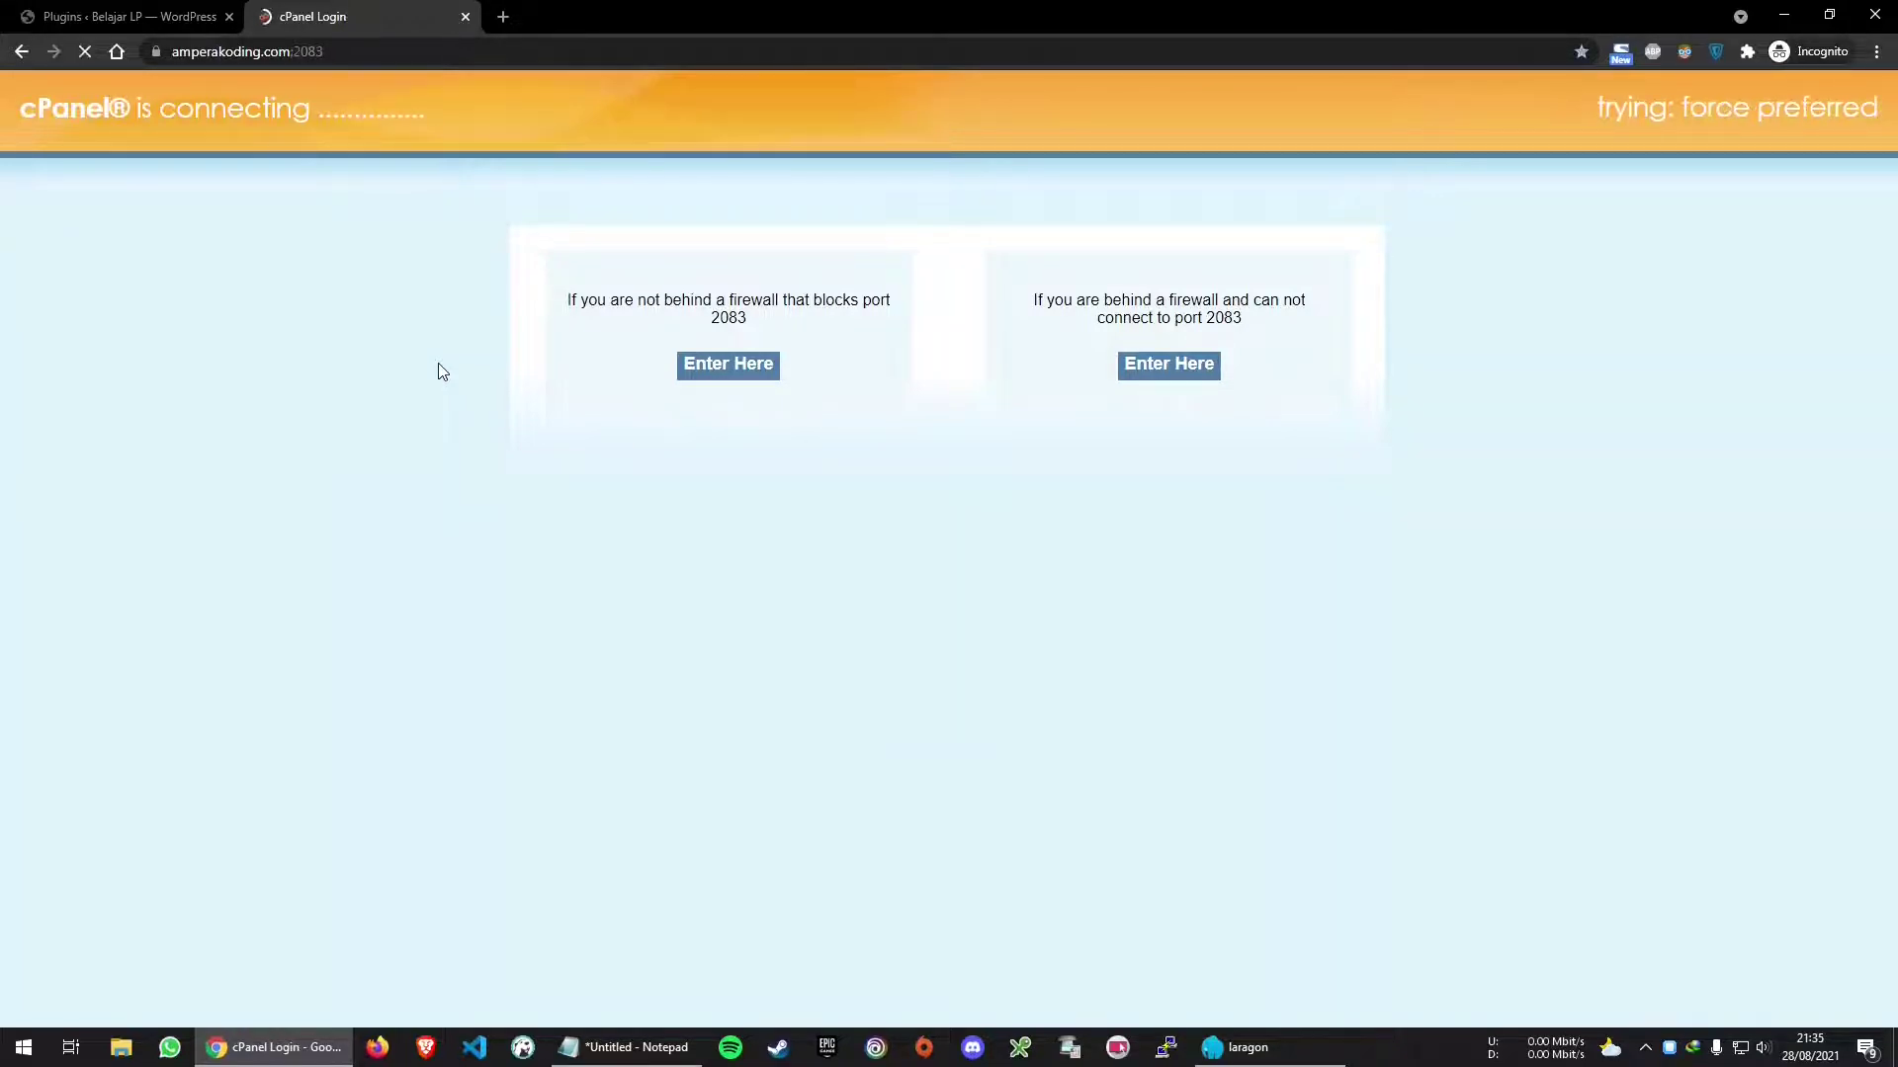
pyautogui.click(958, 331)
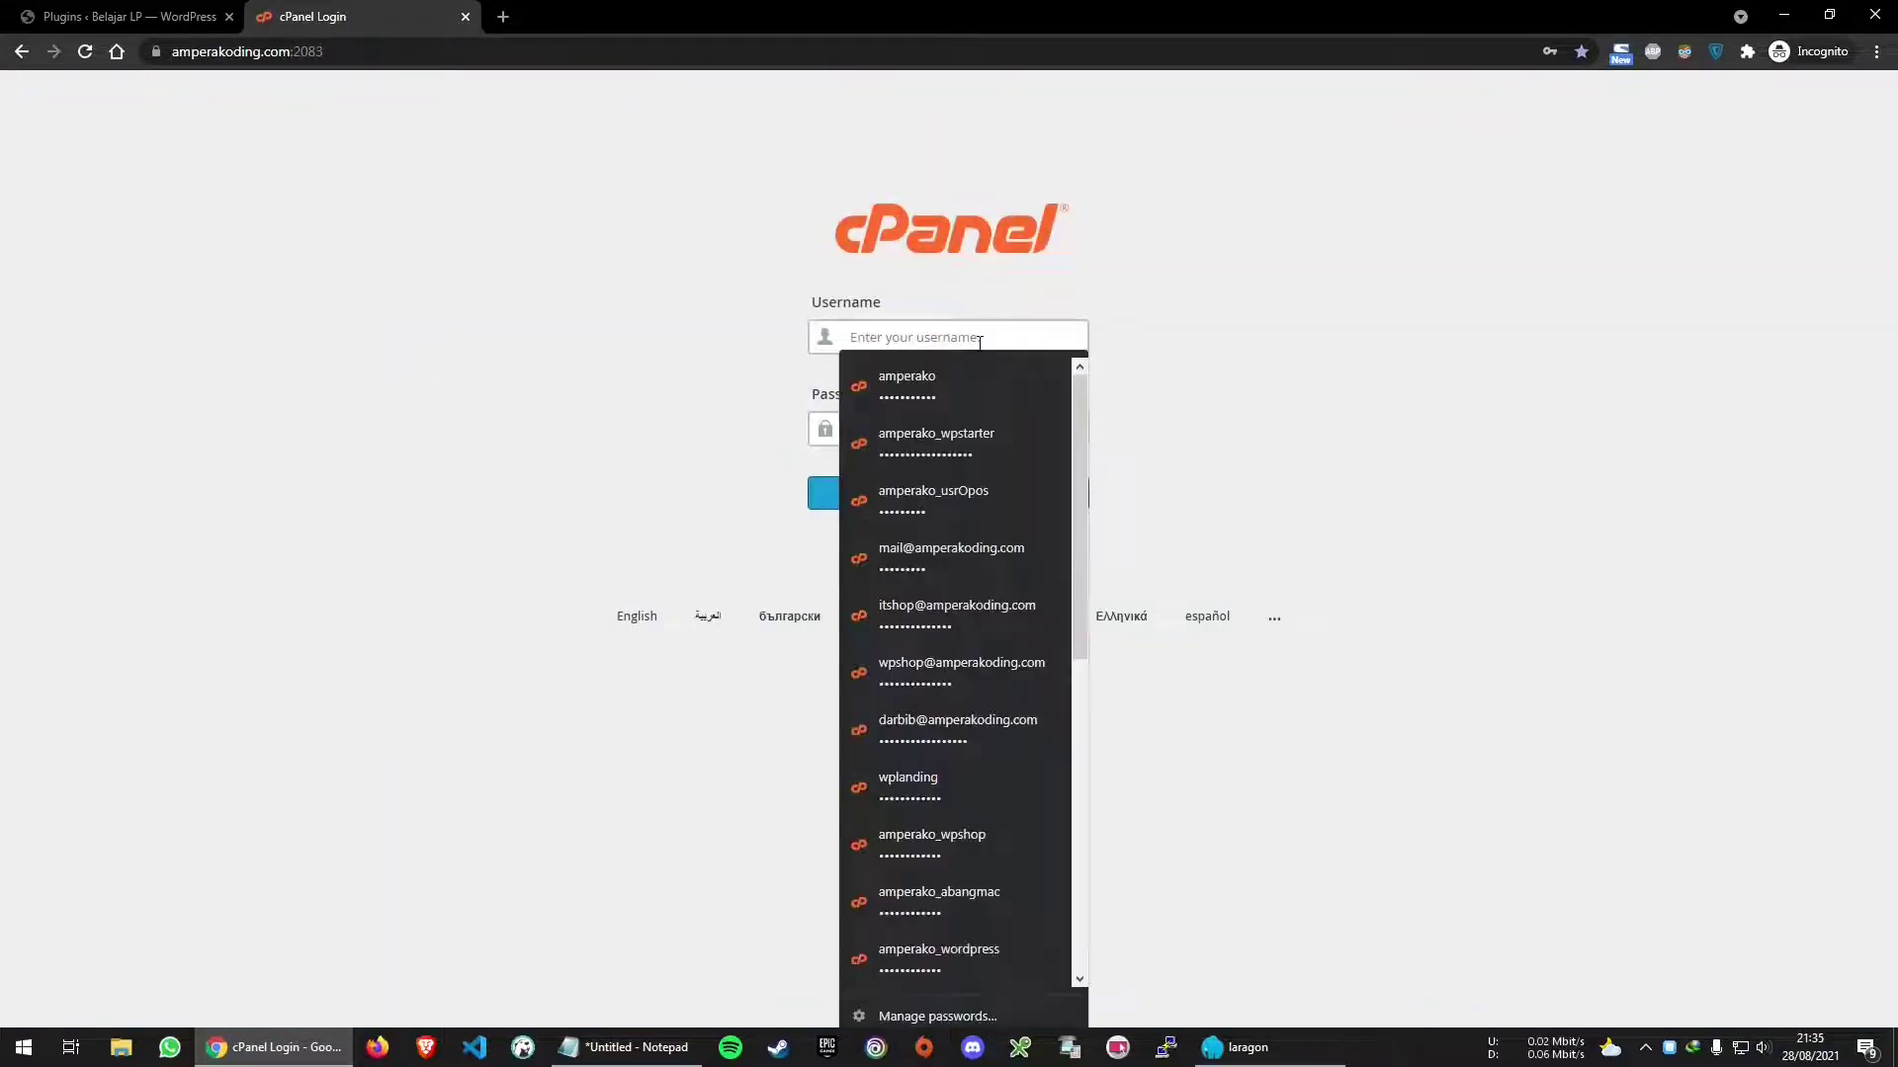
pyautogui.click(903, 371)
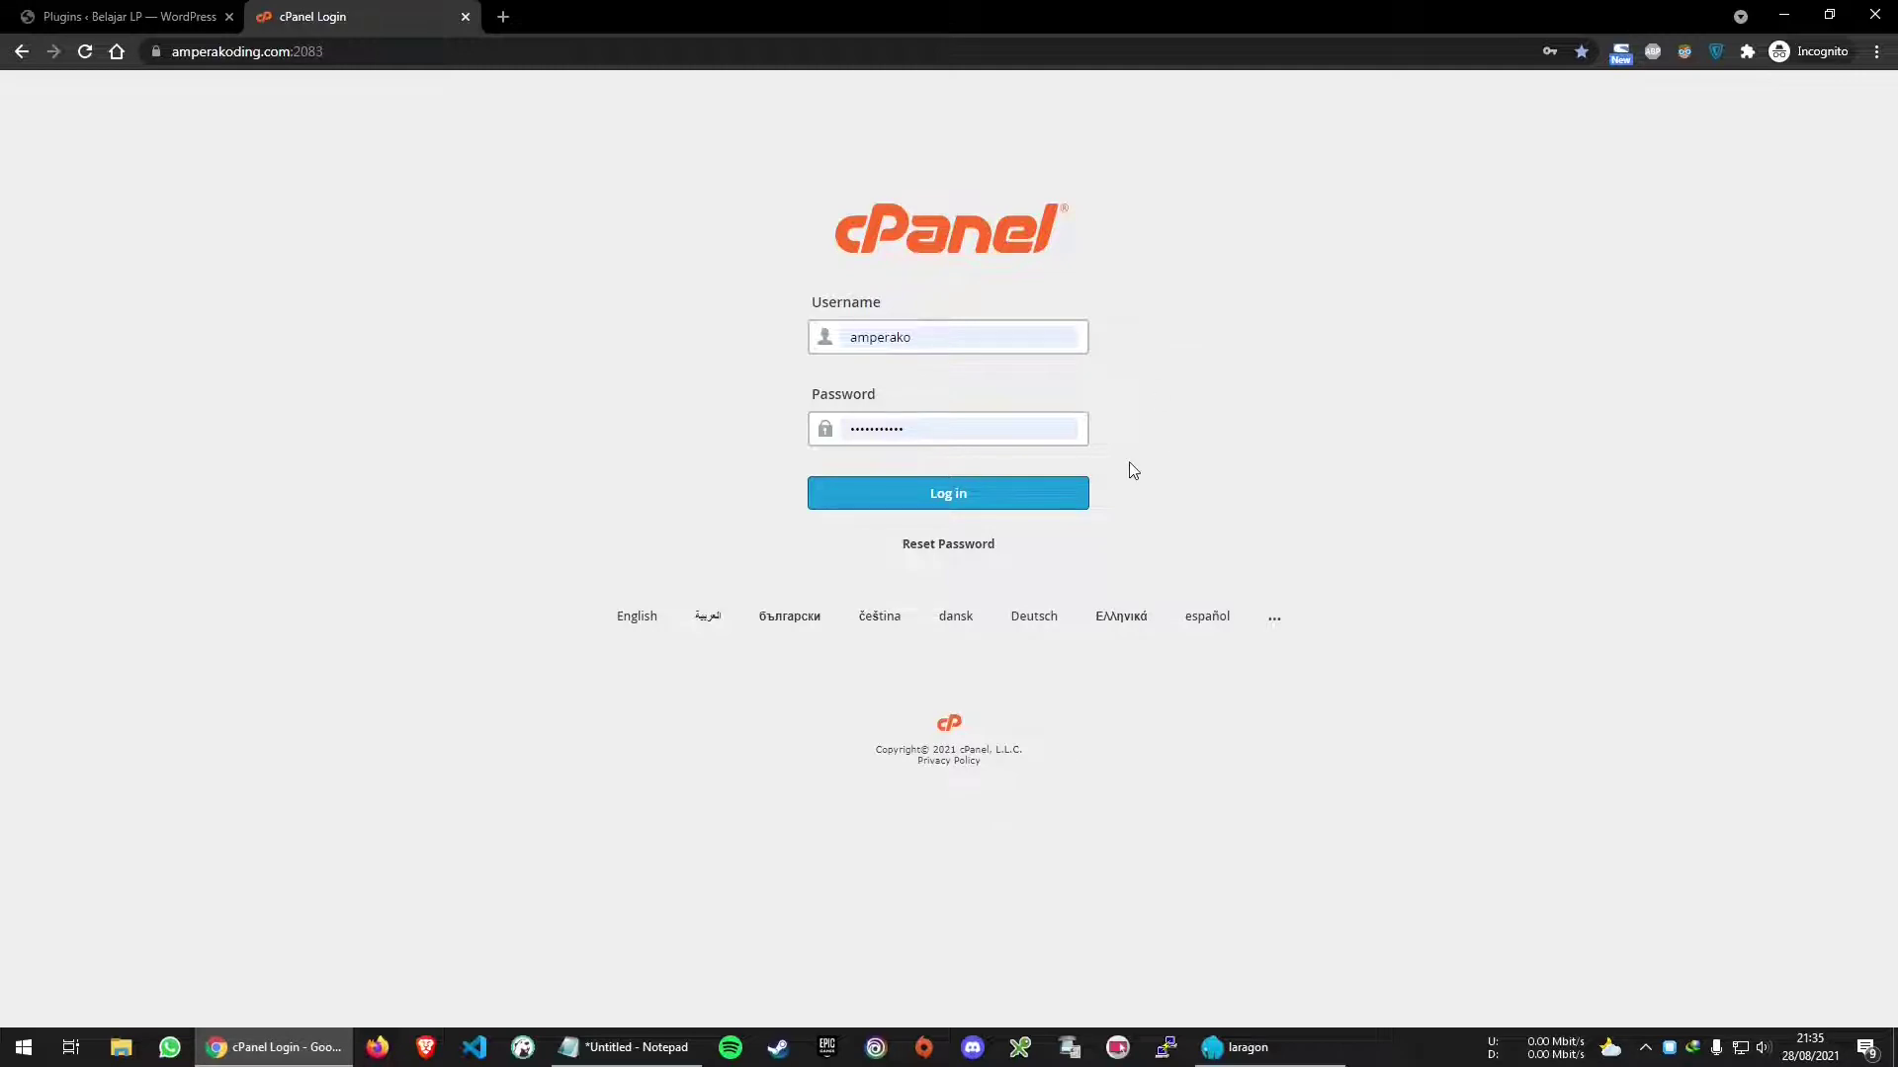
pyautogui.click(1028, 491)
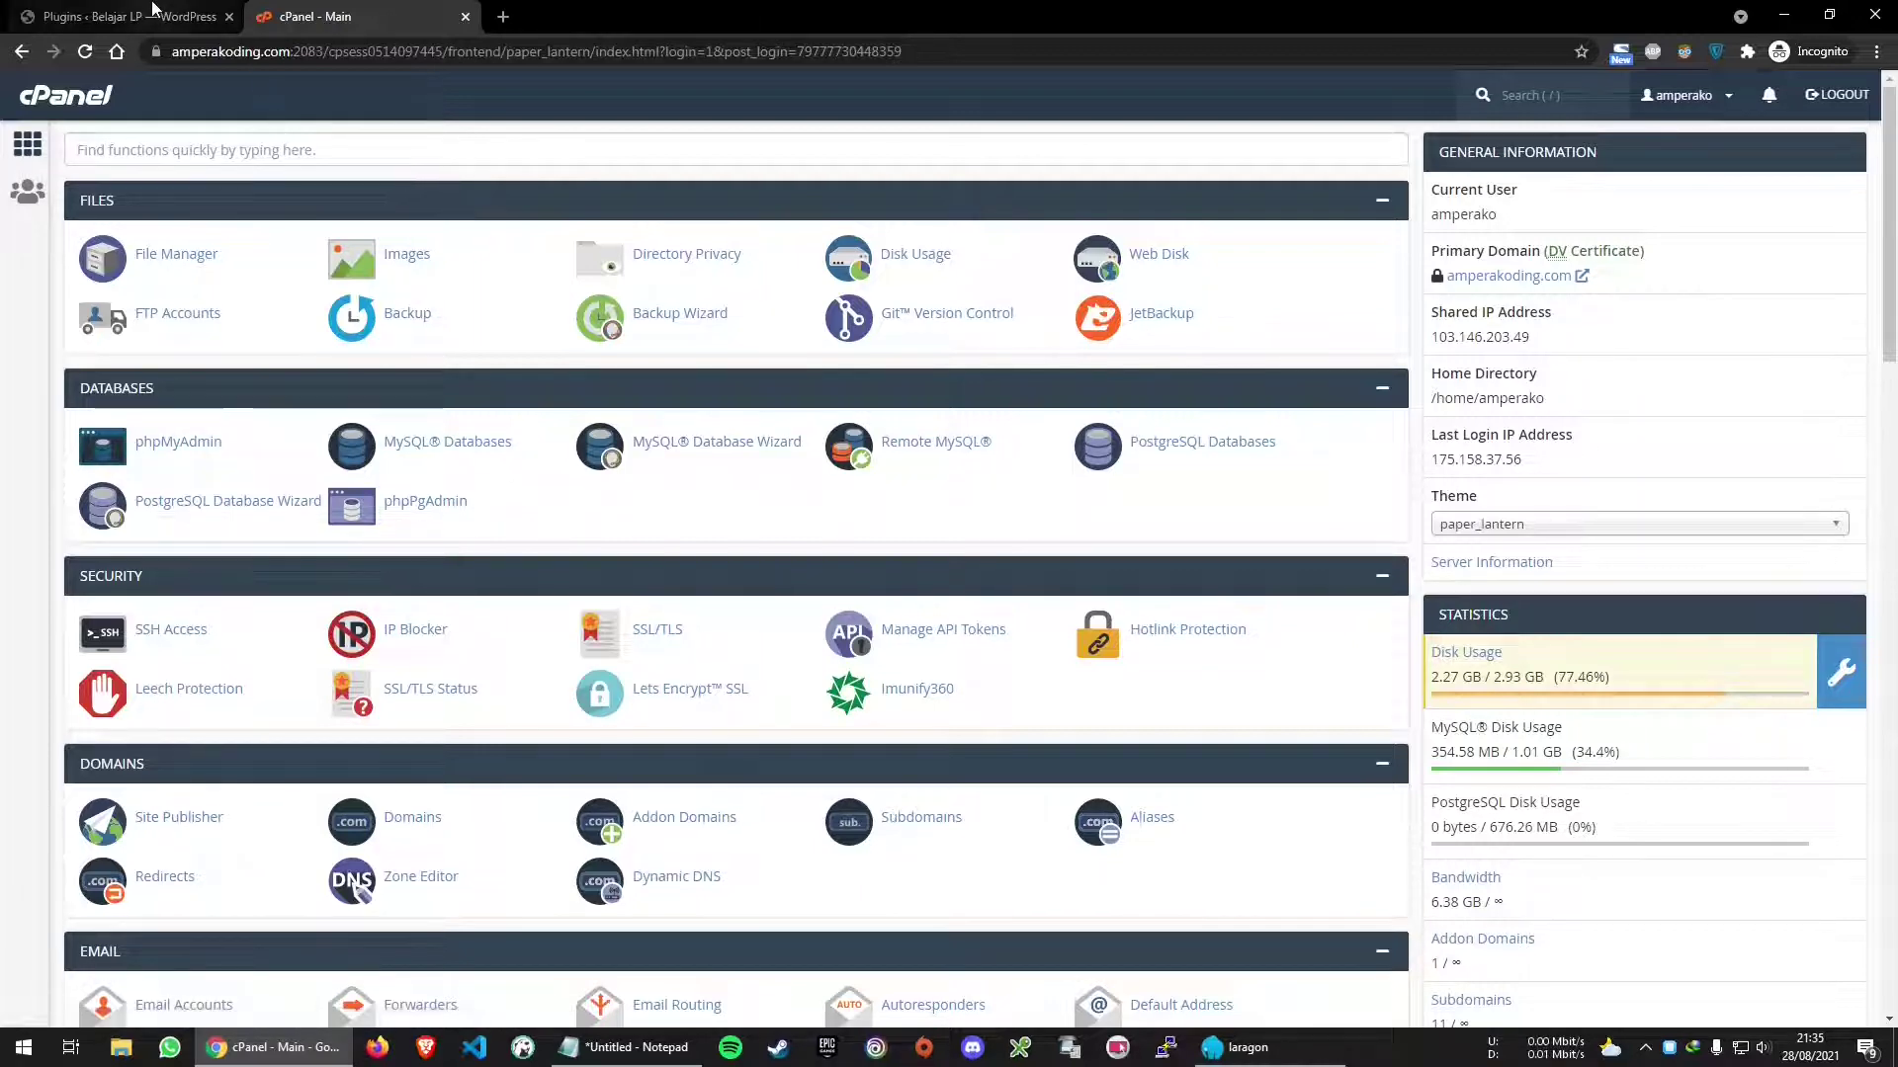
# Open the Belajar LP WordPress Dashboard, briefly checking the cPanel home tab
pyautogui.click(153, 10)
pyautogui.click(130, 148)
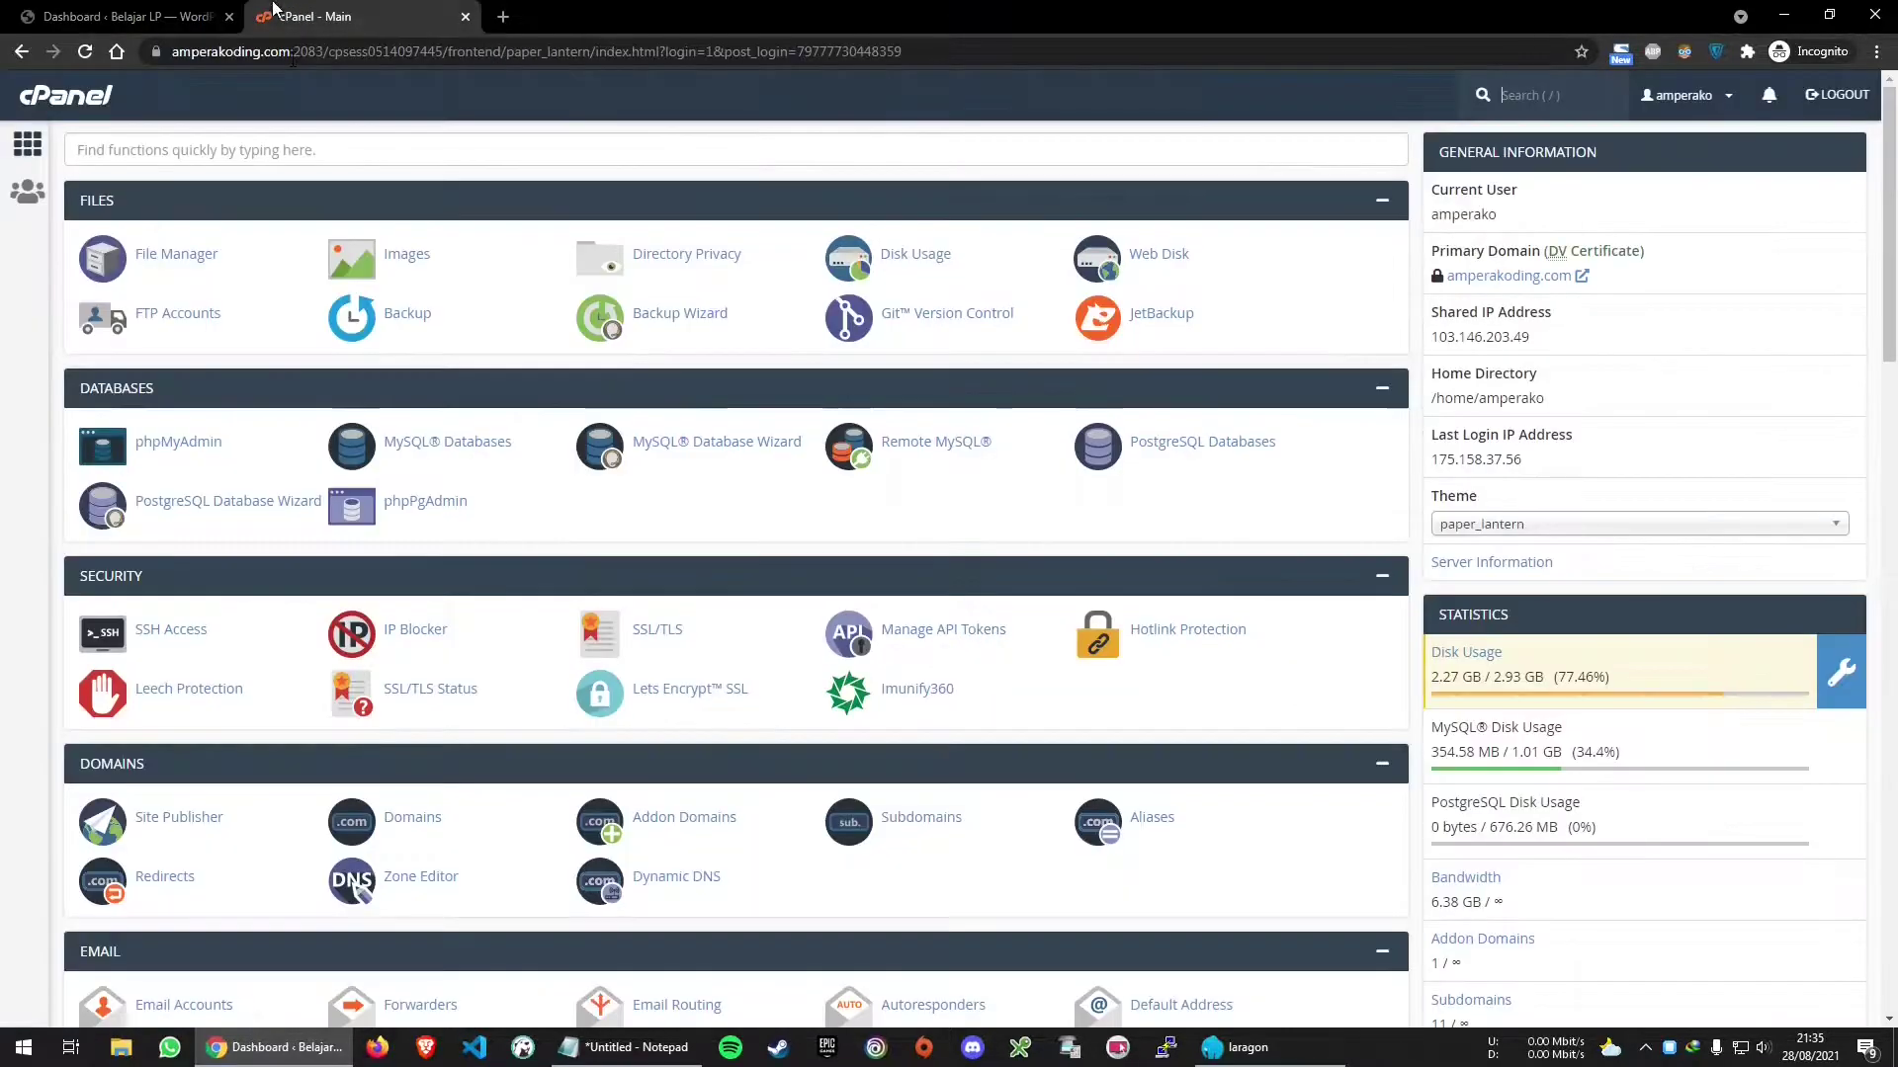
pyautogui.click(314, 17)
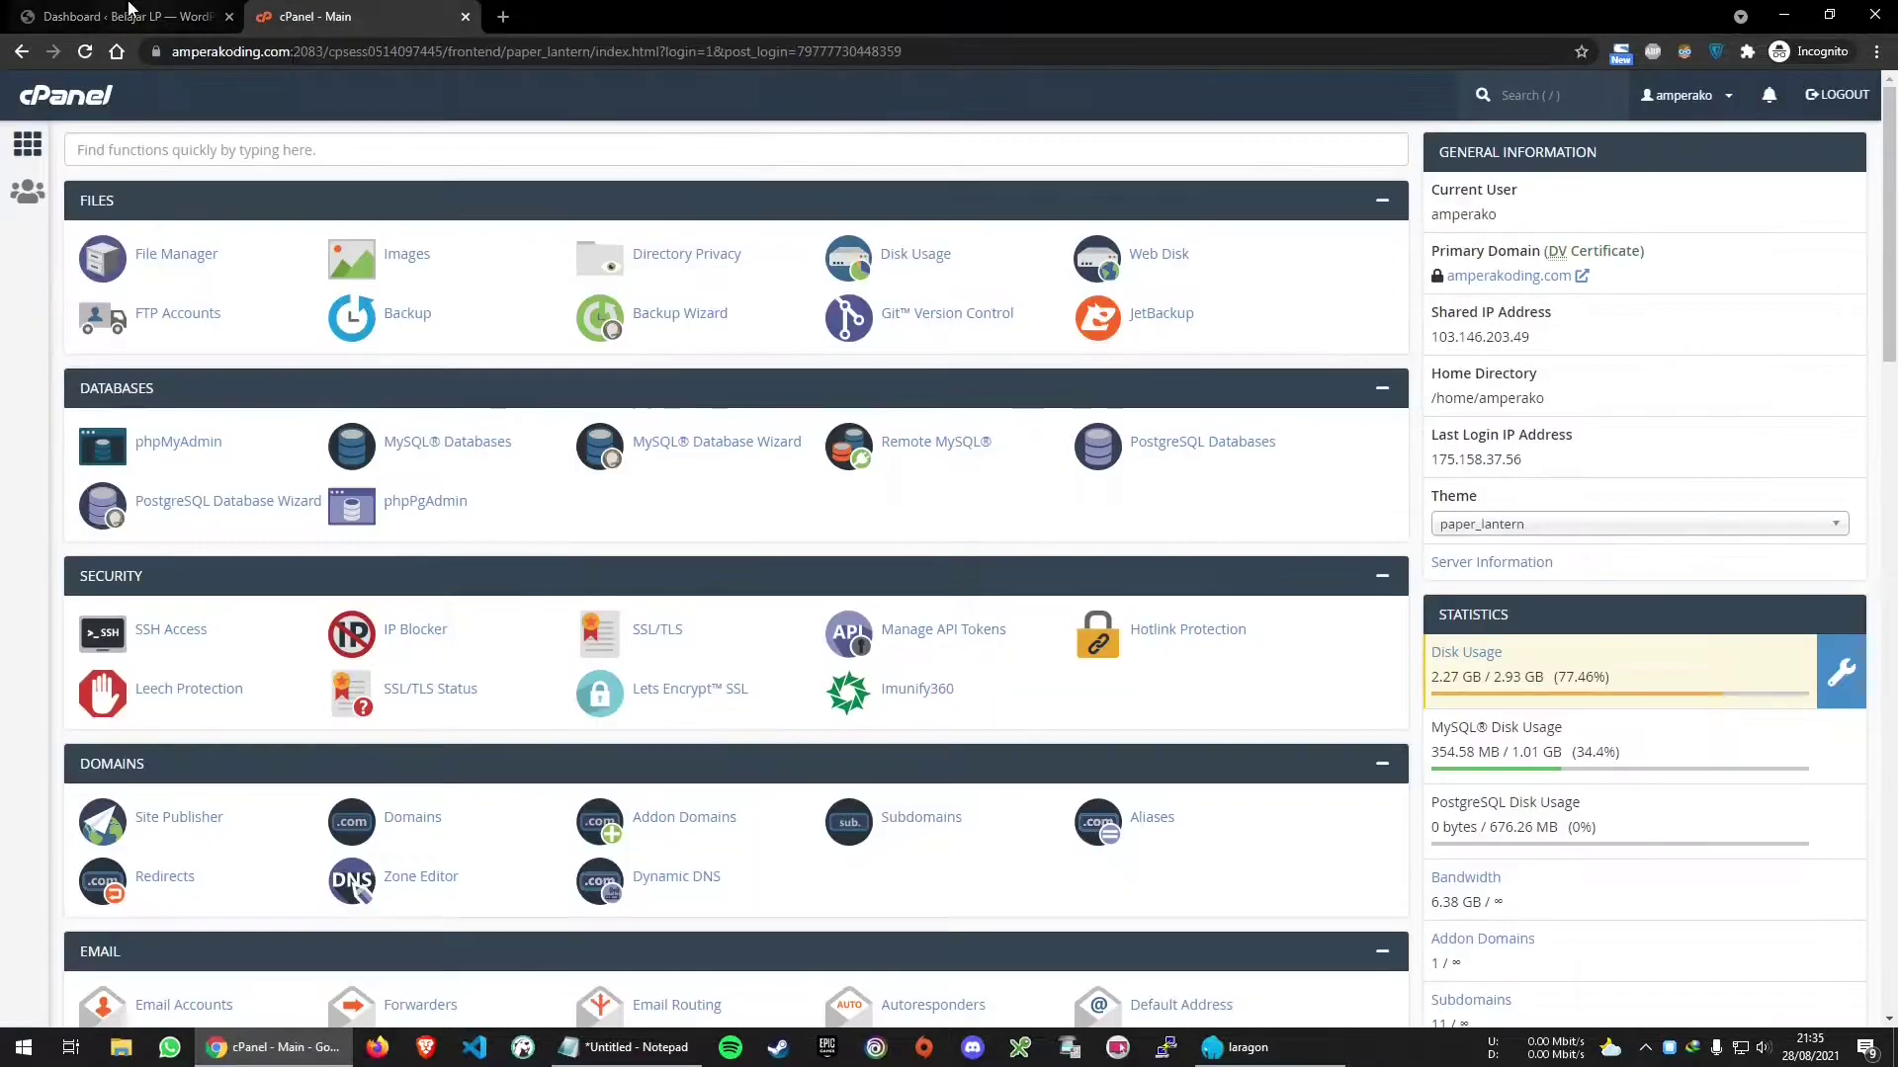
pyautogui.click(149, 17)
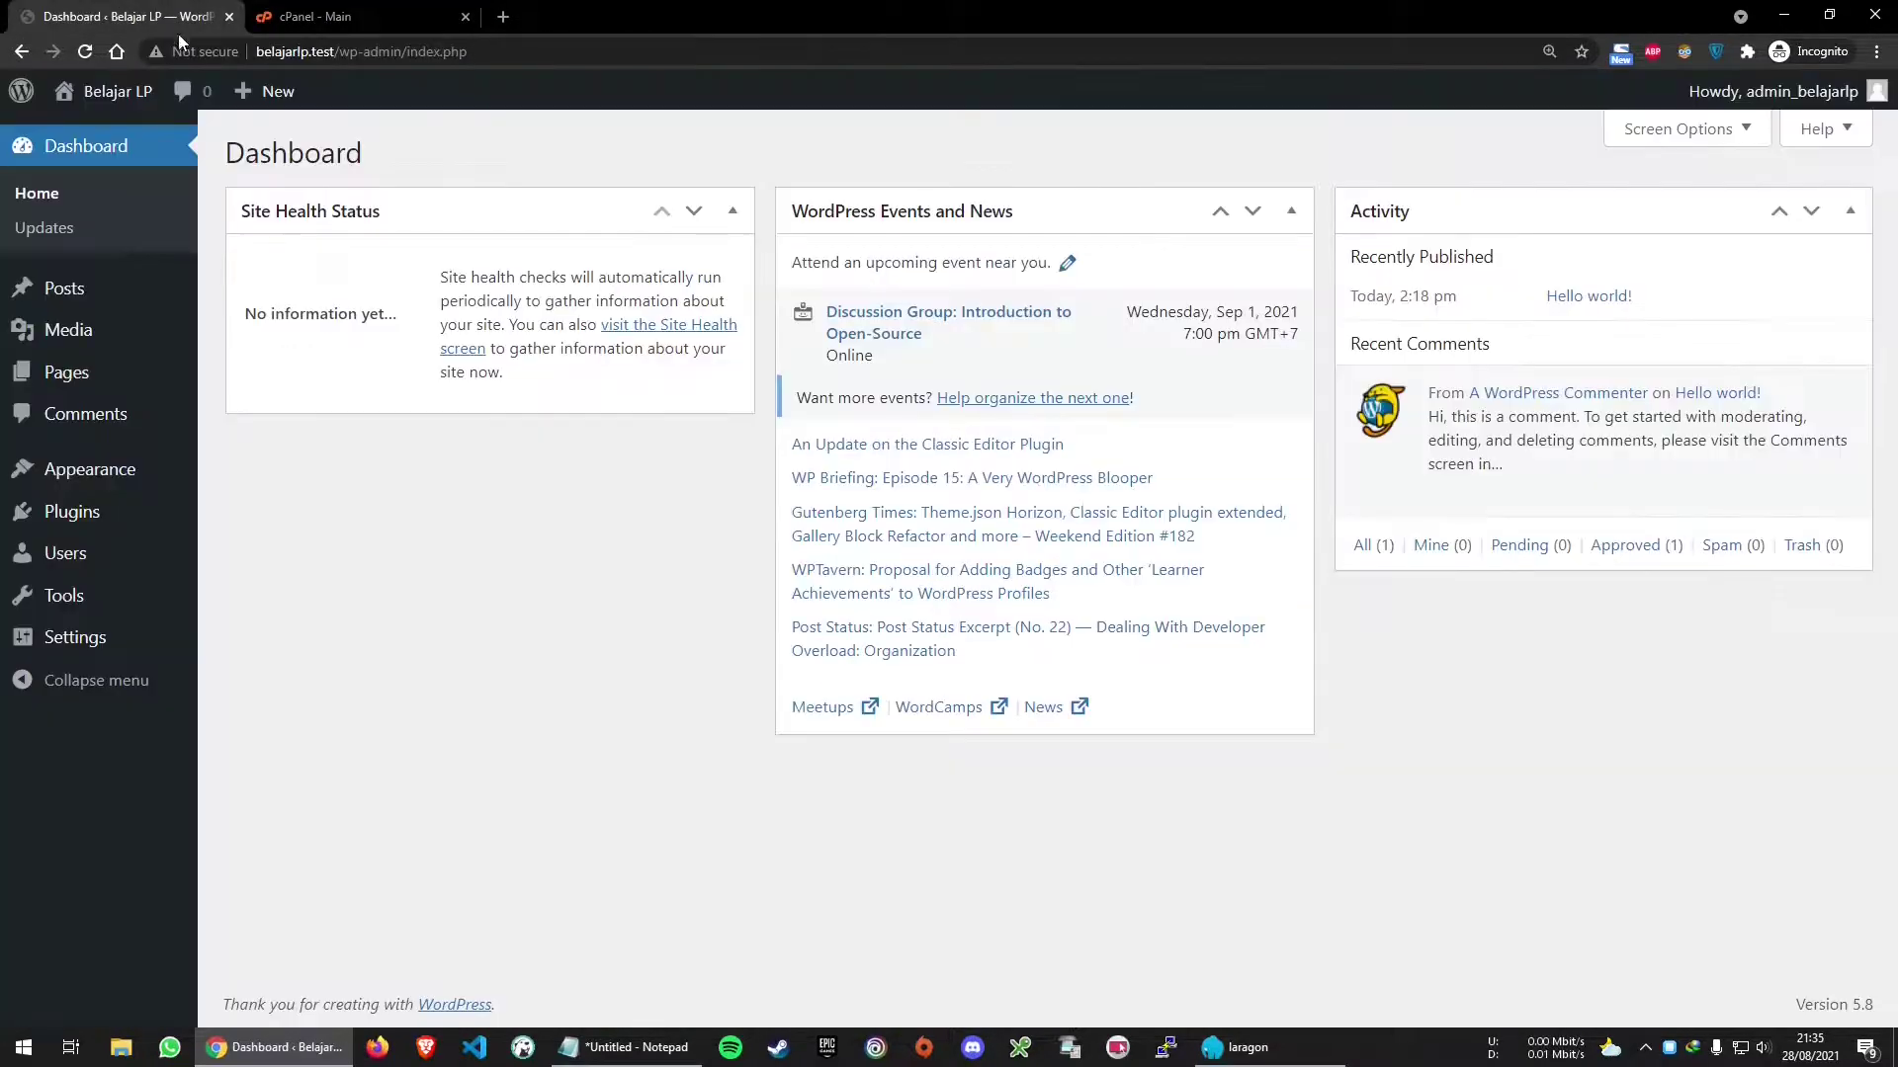
# Sign in to local phpMyAdmin at localhost/phpmyadmin in a new tab with the saved login
pyautogui.click(503, 17)
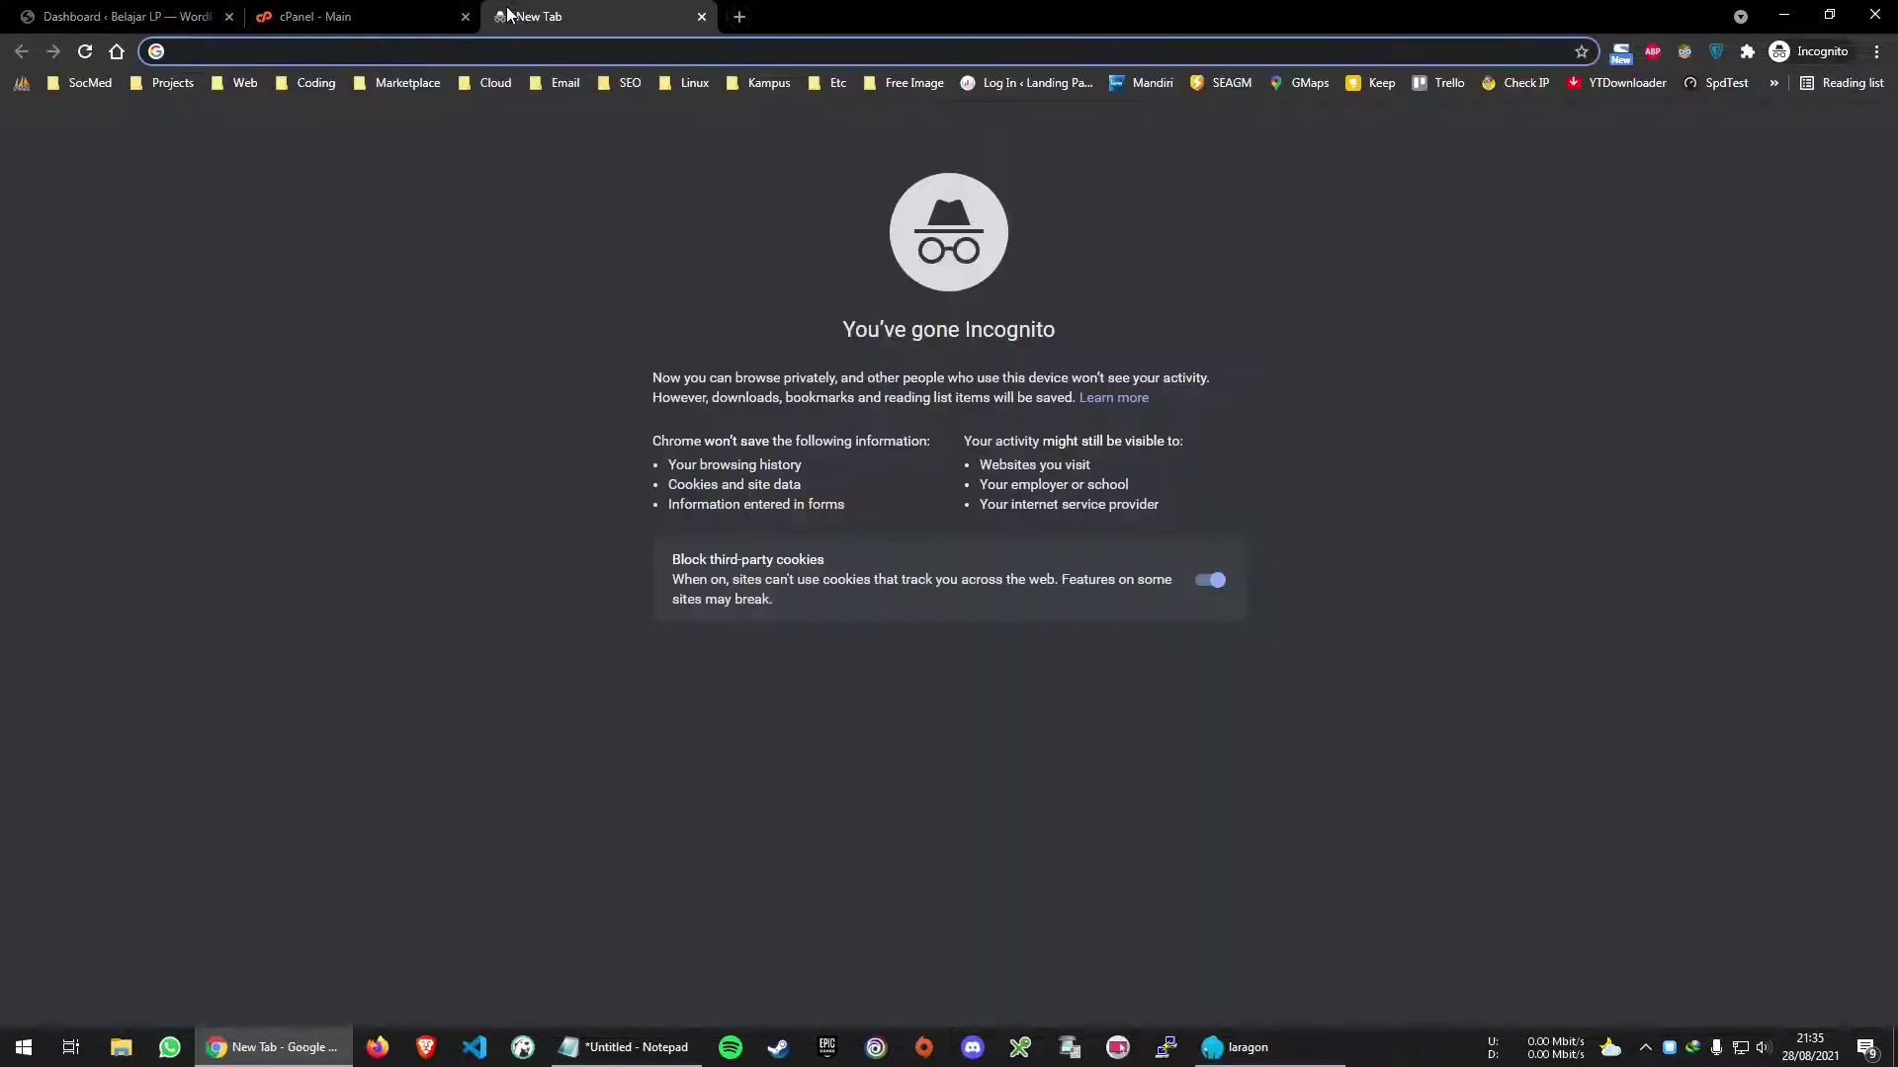
pyautogui.write('localhost/phpmy')
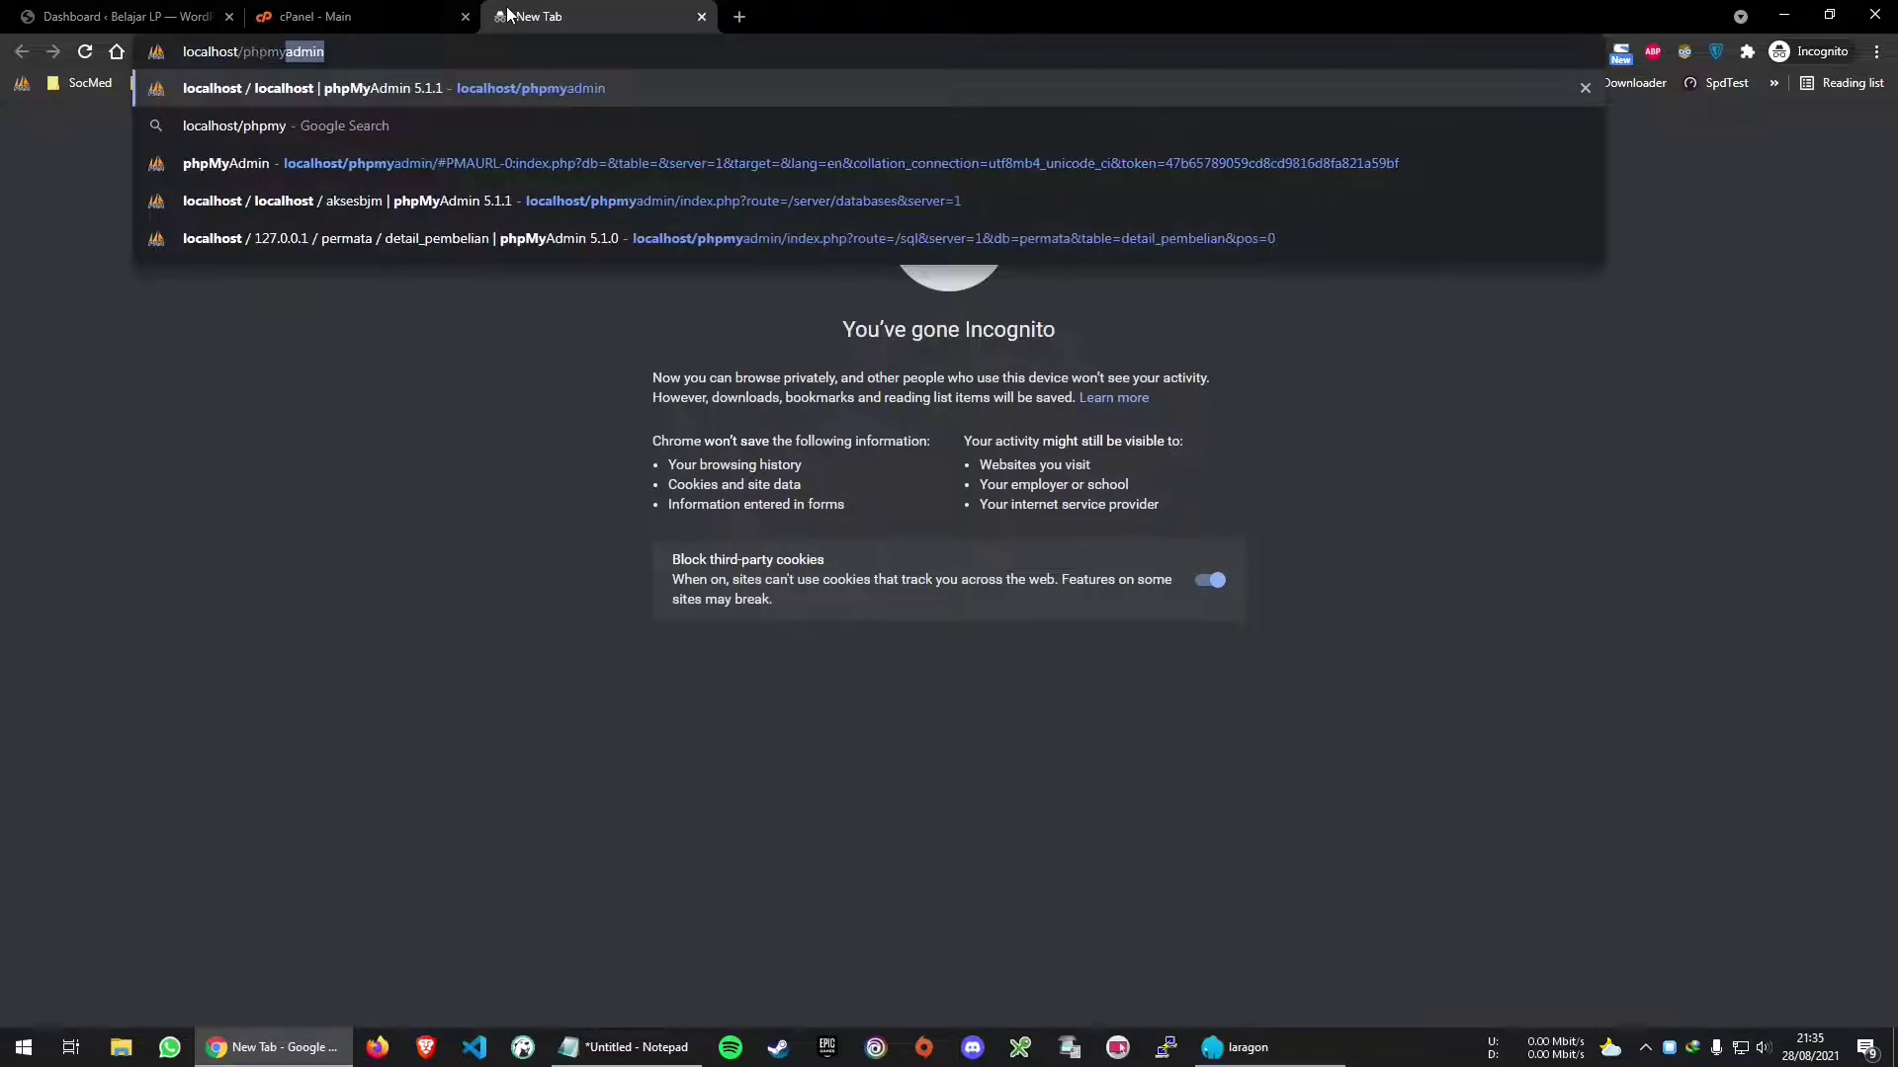
pyautogui.press('Return')
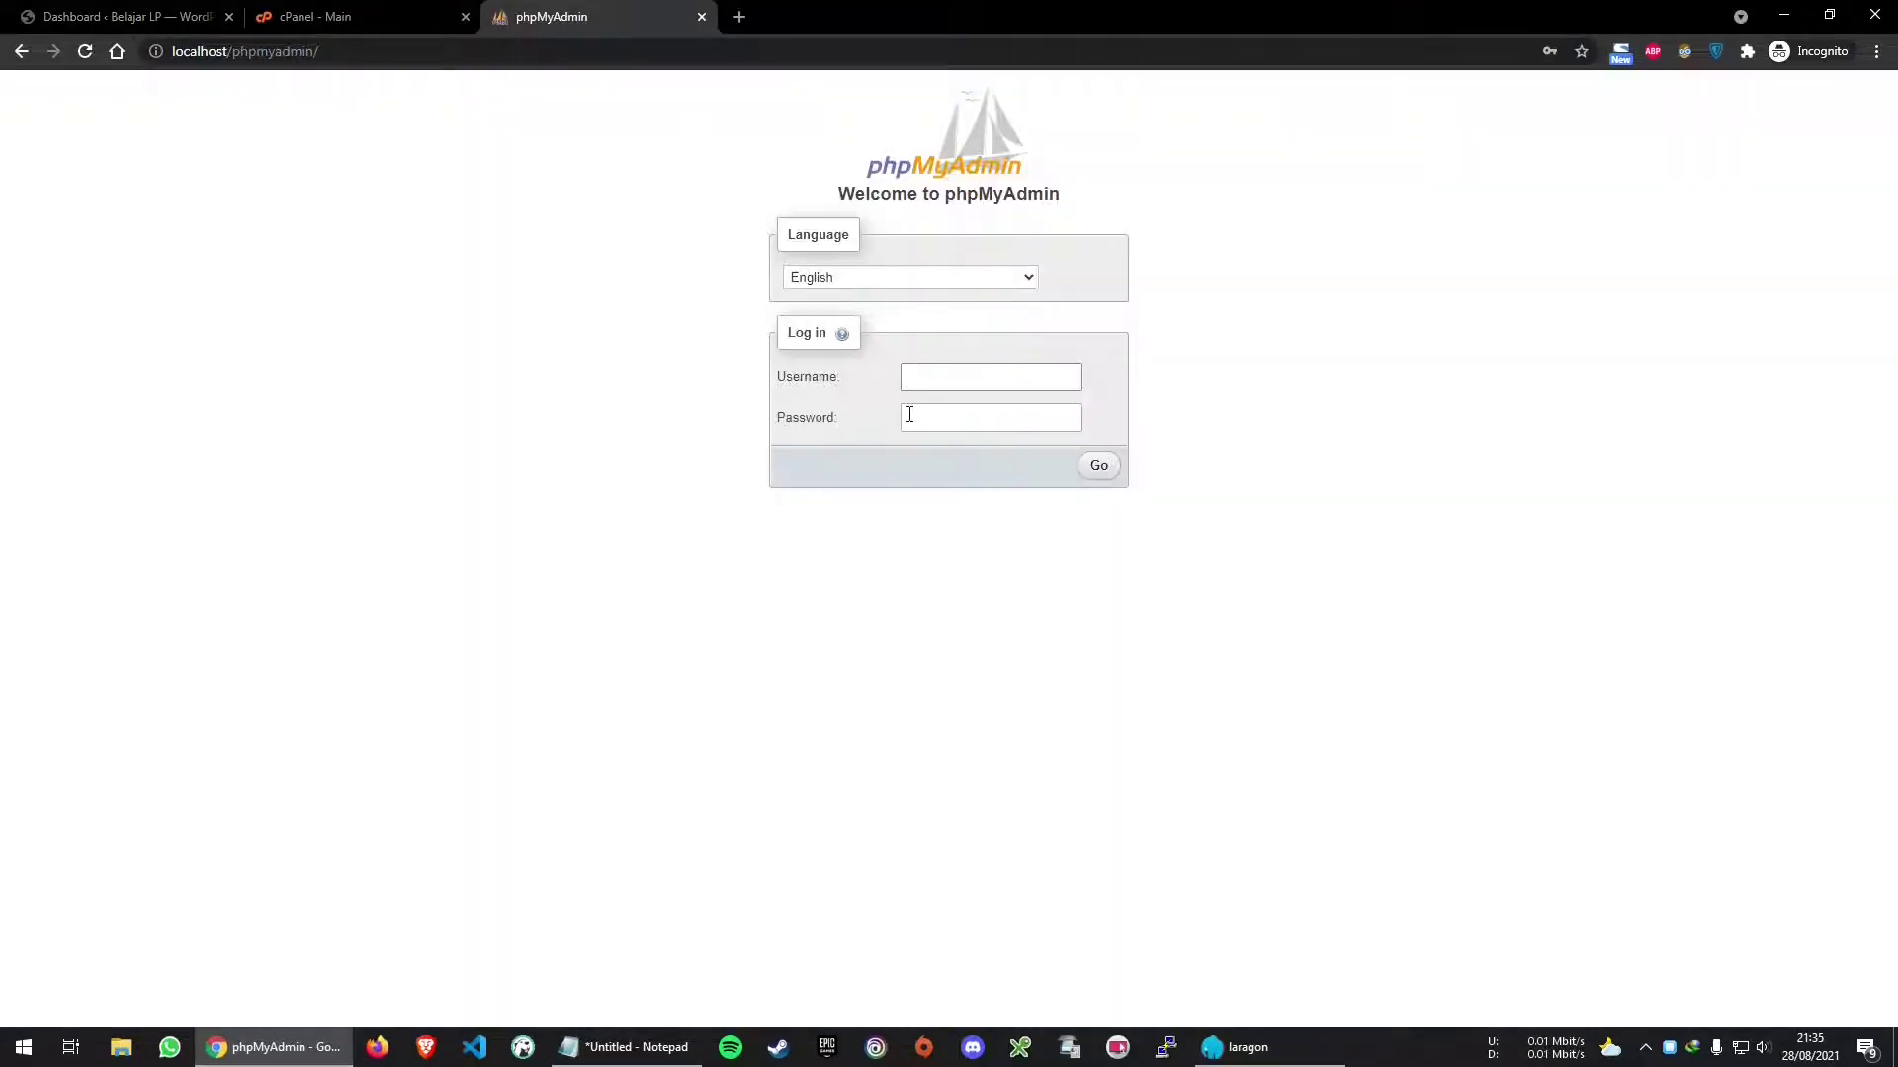
pyautogui.click(957, 375)
pyautogui.click(995, 417)
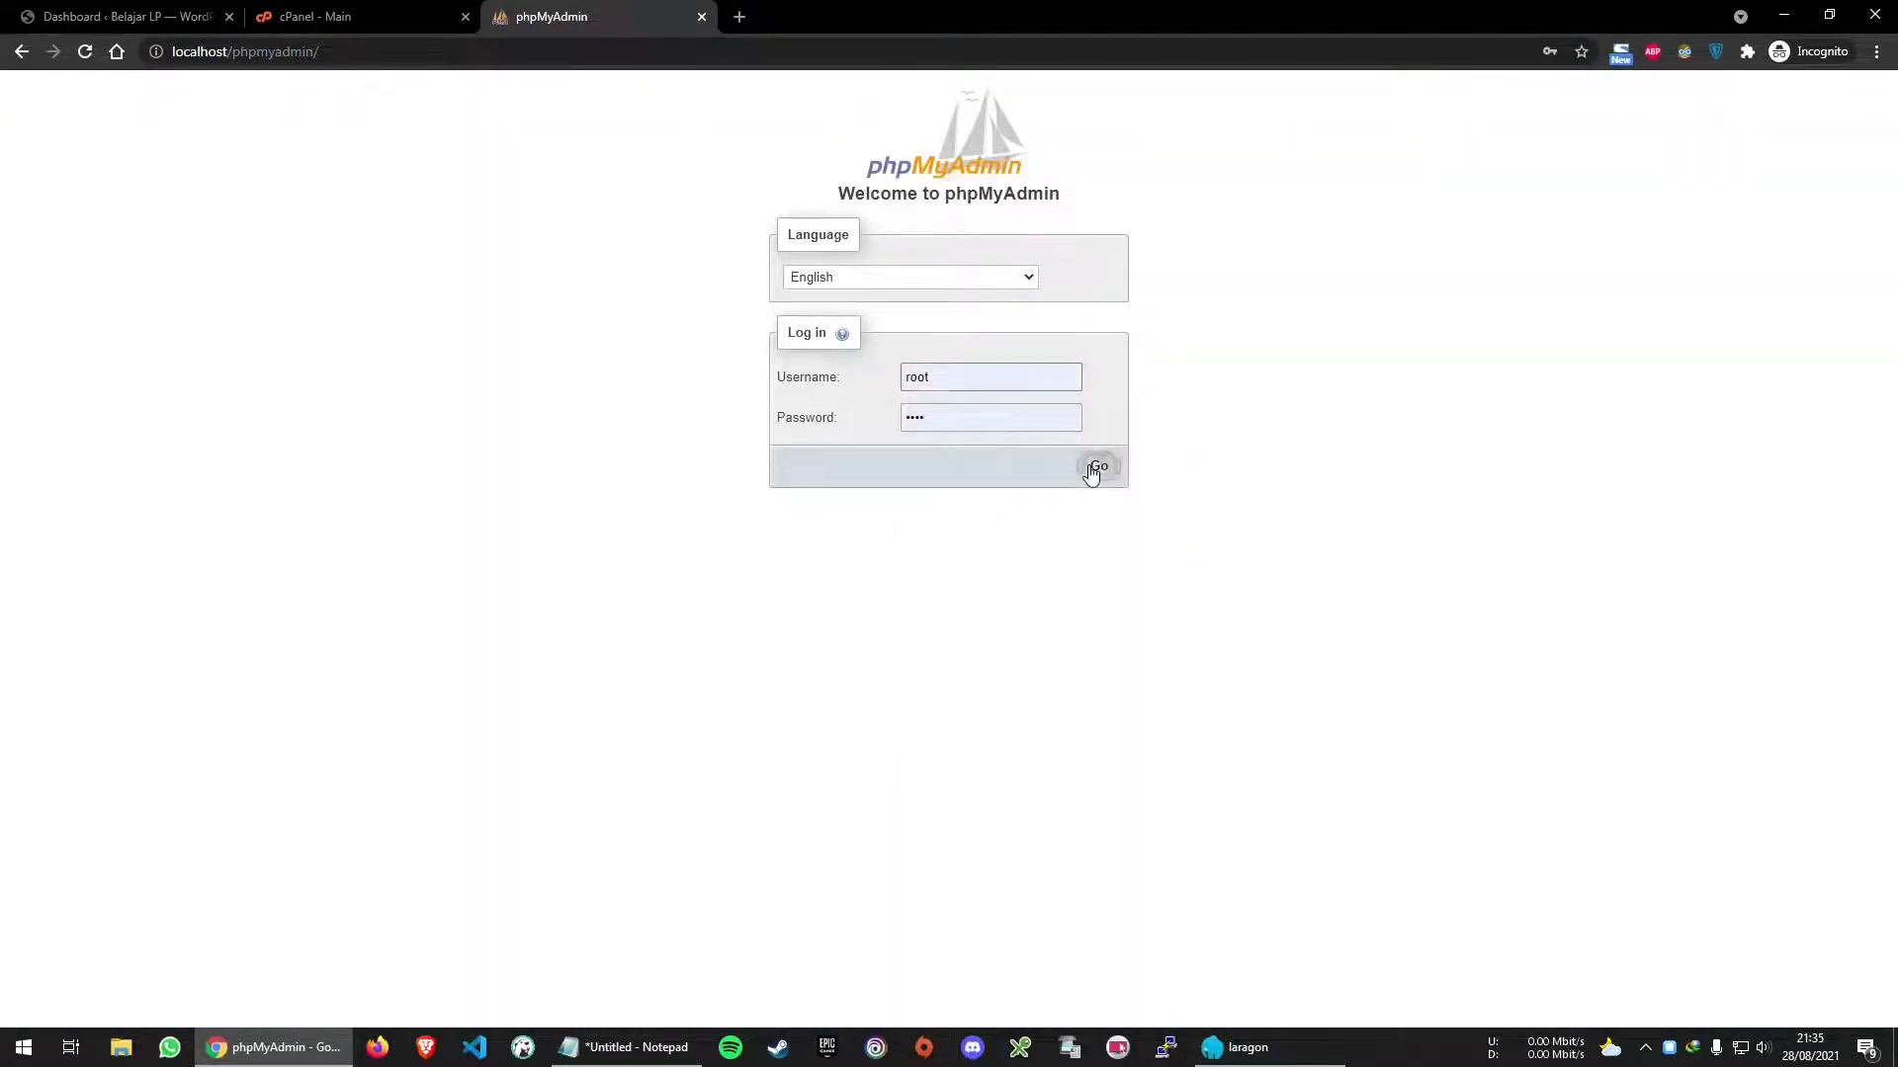
pyautogui.click(1093, 469)
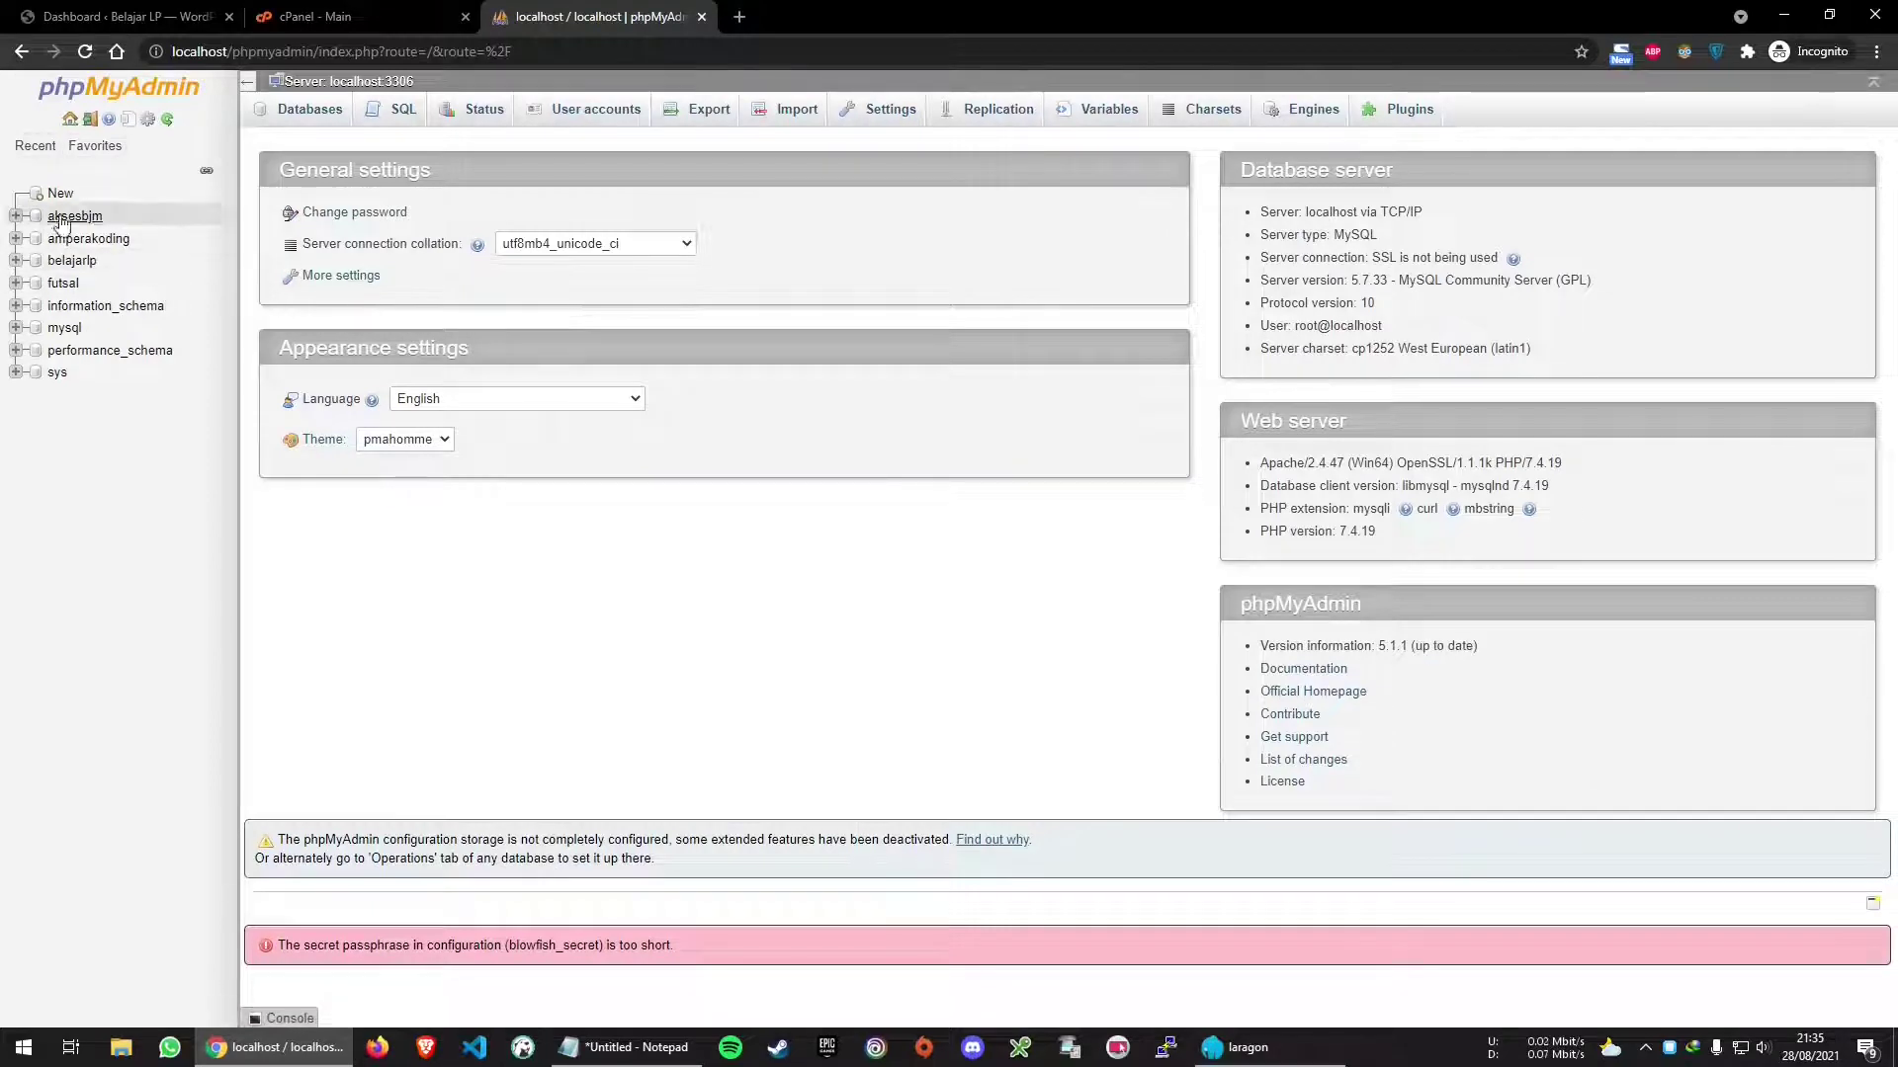
# Zoom phpMyAdmin to 125% and open the belajarlp database's tables
pyautogui.hotkey('ctrl', '+')
pyautogui.hotkey('ctrl', '+')
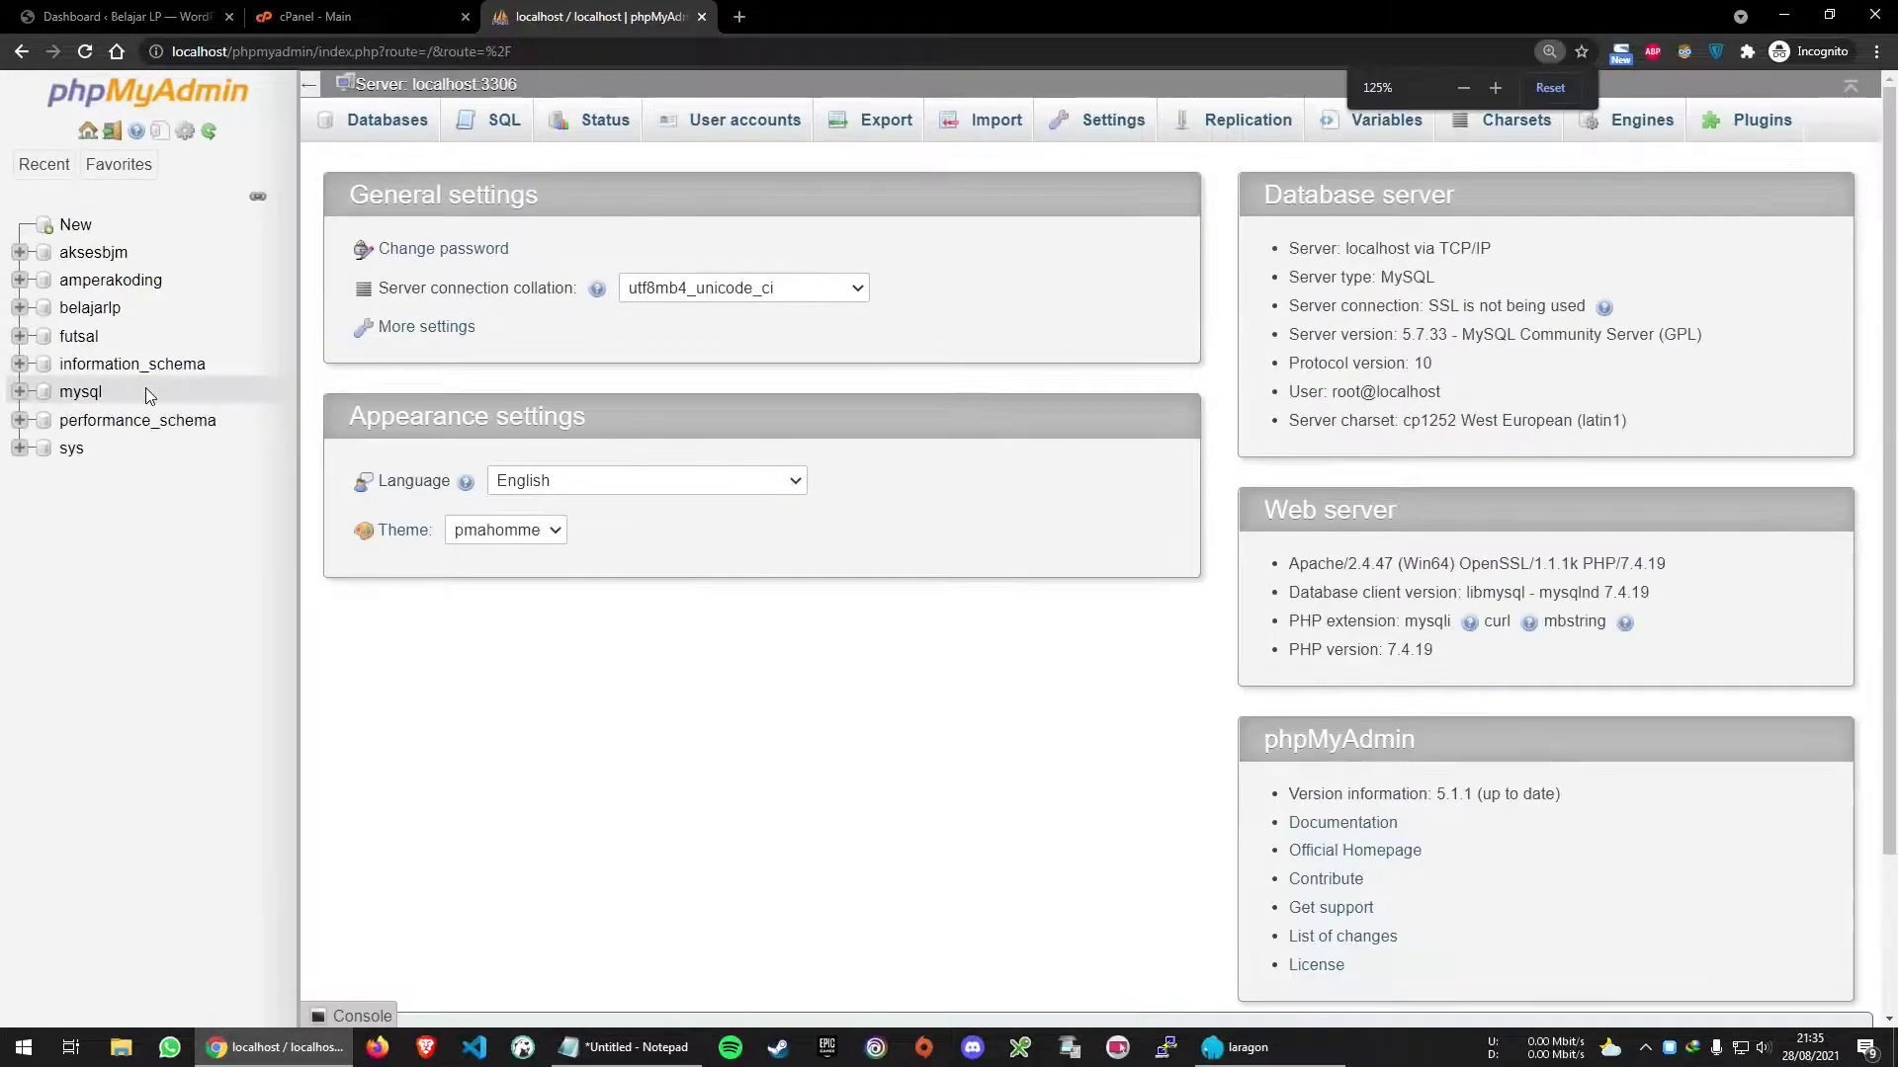
pyautogui.click(118, 16)
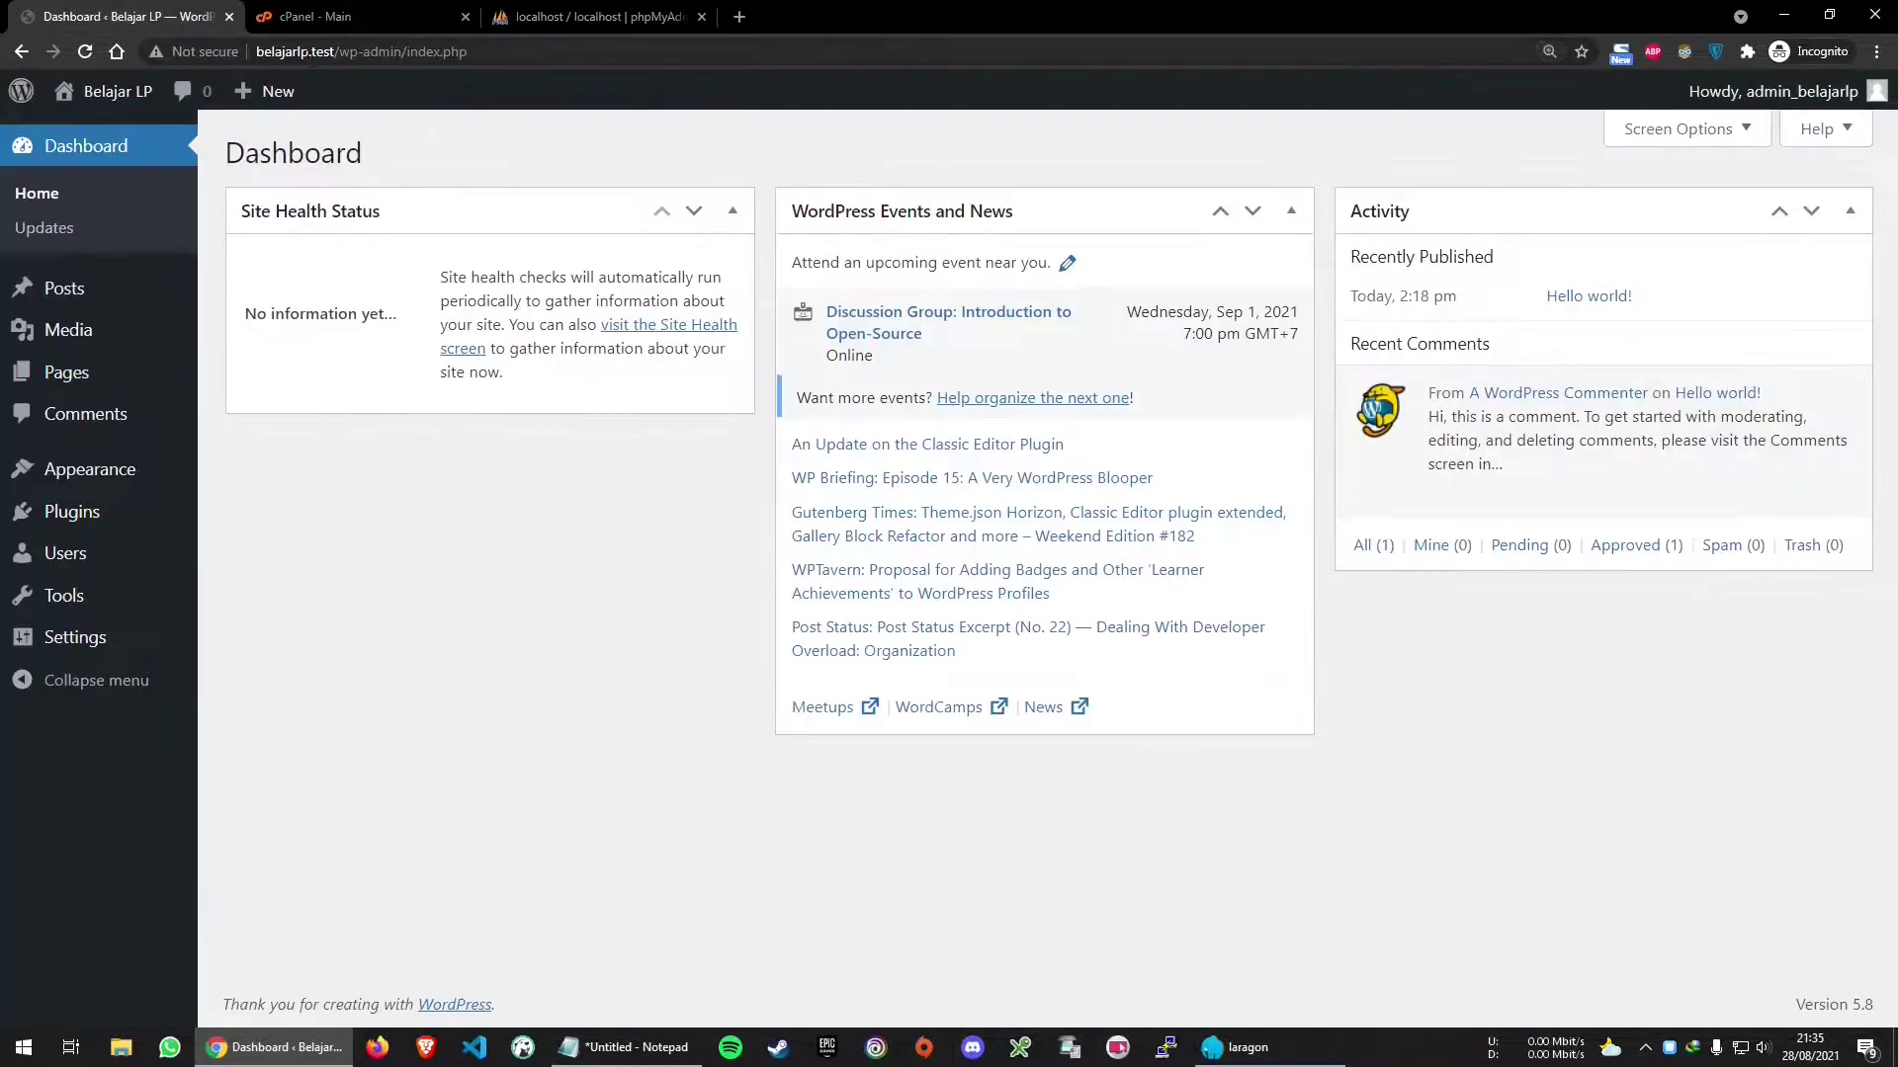
pyautogui.click(558, 17)
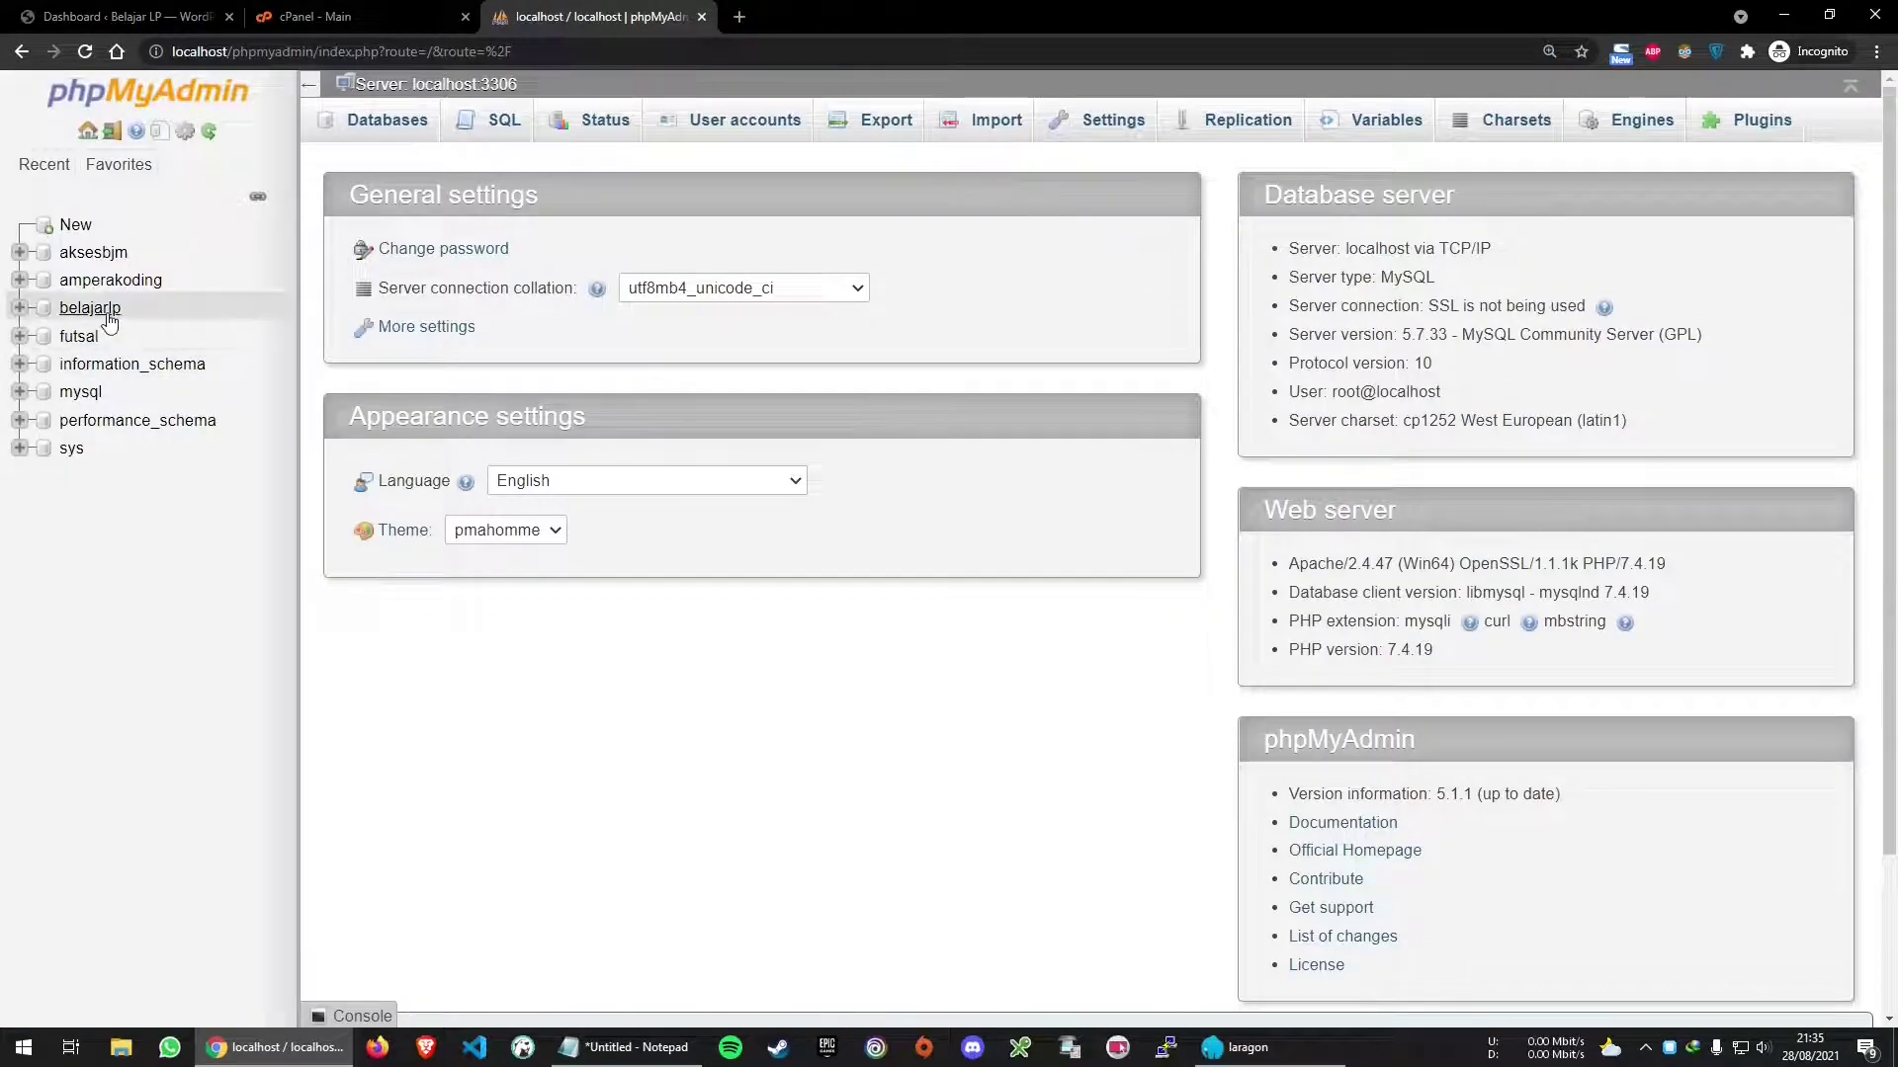
pyautogui.click(107, 317)
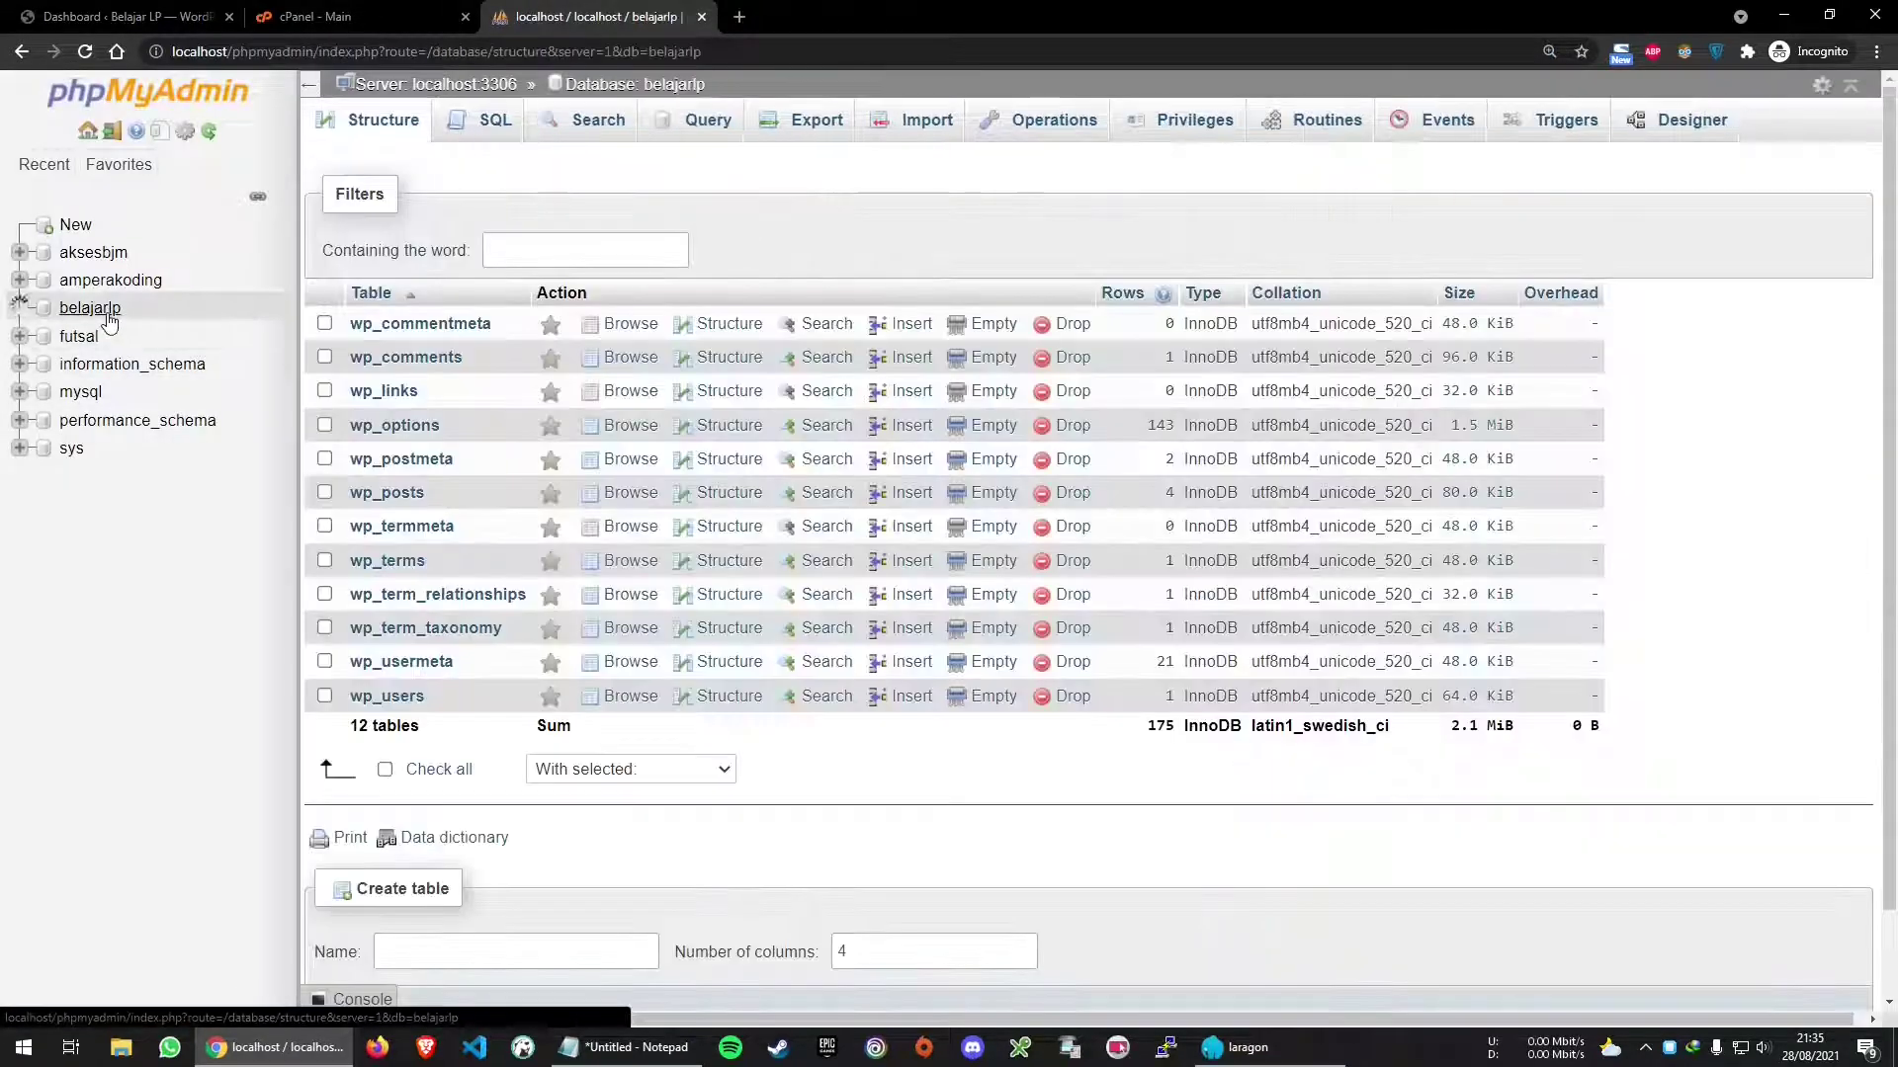
# Quick-export the belajarlp database as SQL (belajarlp.sql), then open File Explorer
pyautogui.click(816, 131)
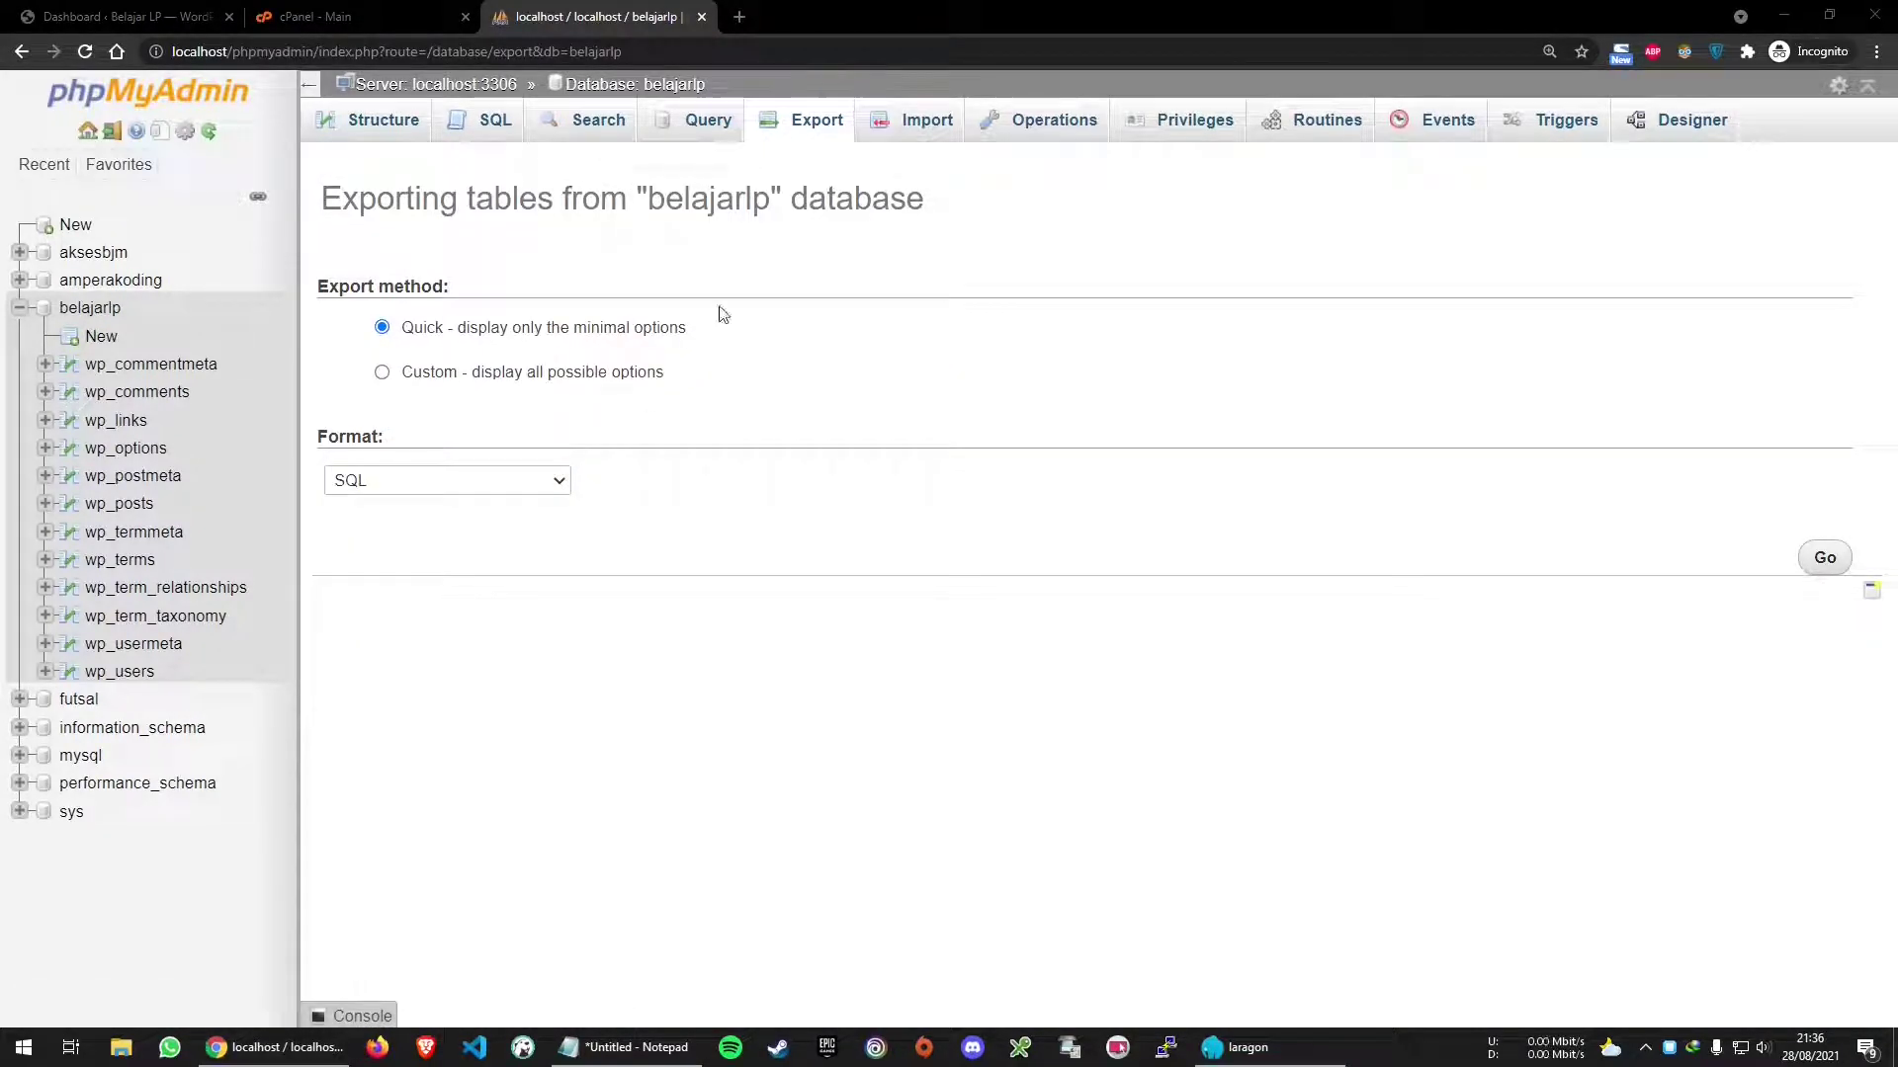
pyautogui.click(1824, 560)
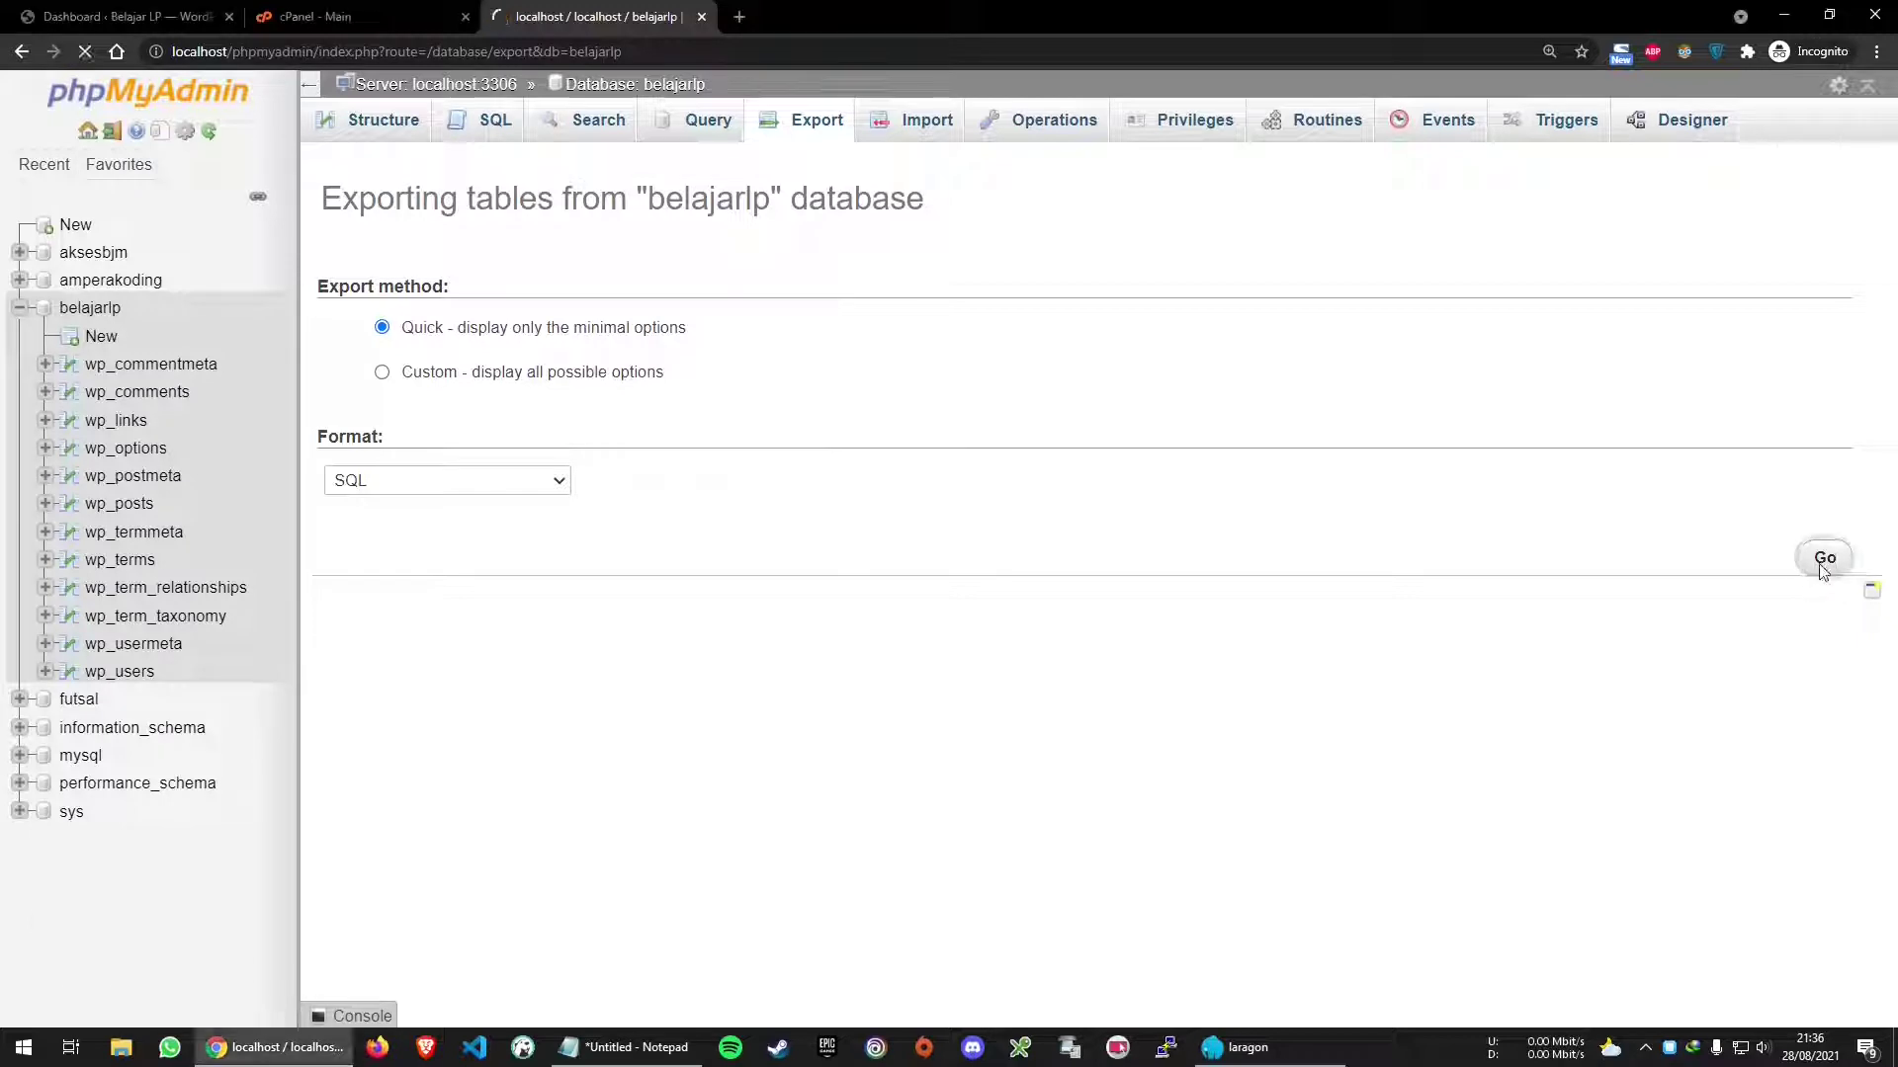
pyautogui.click(161, 12)
pyautogui.click(121, 1048)
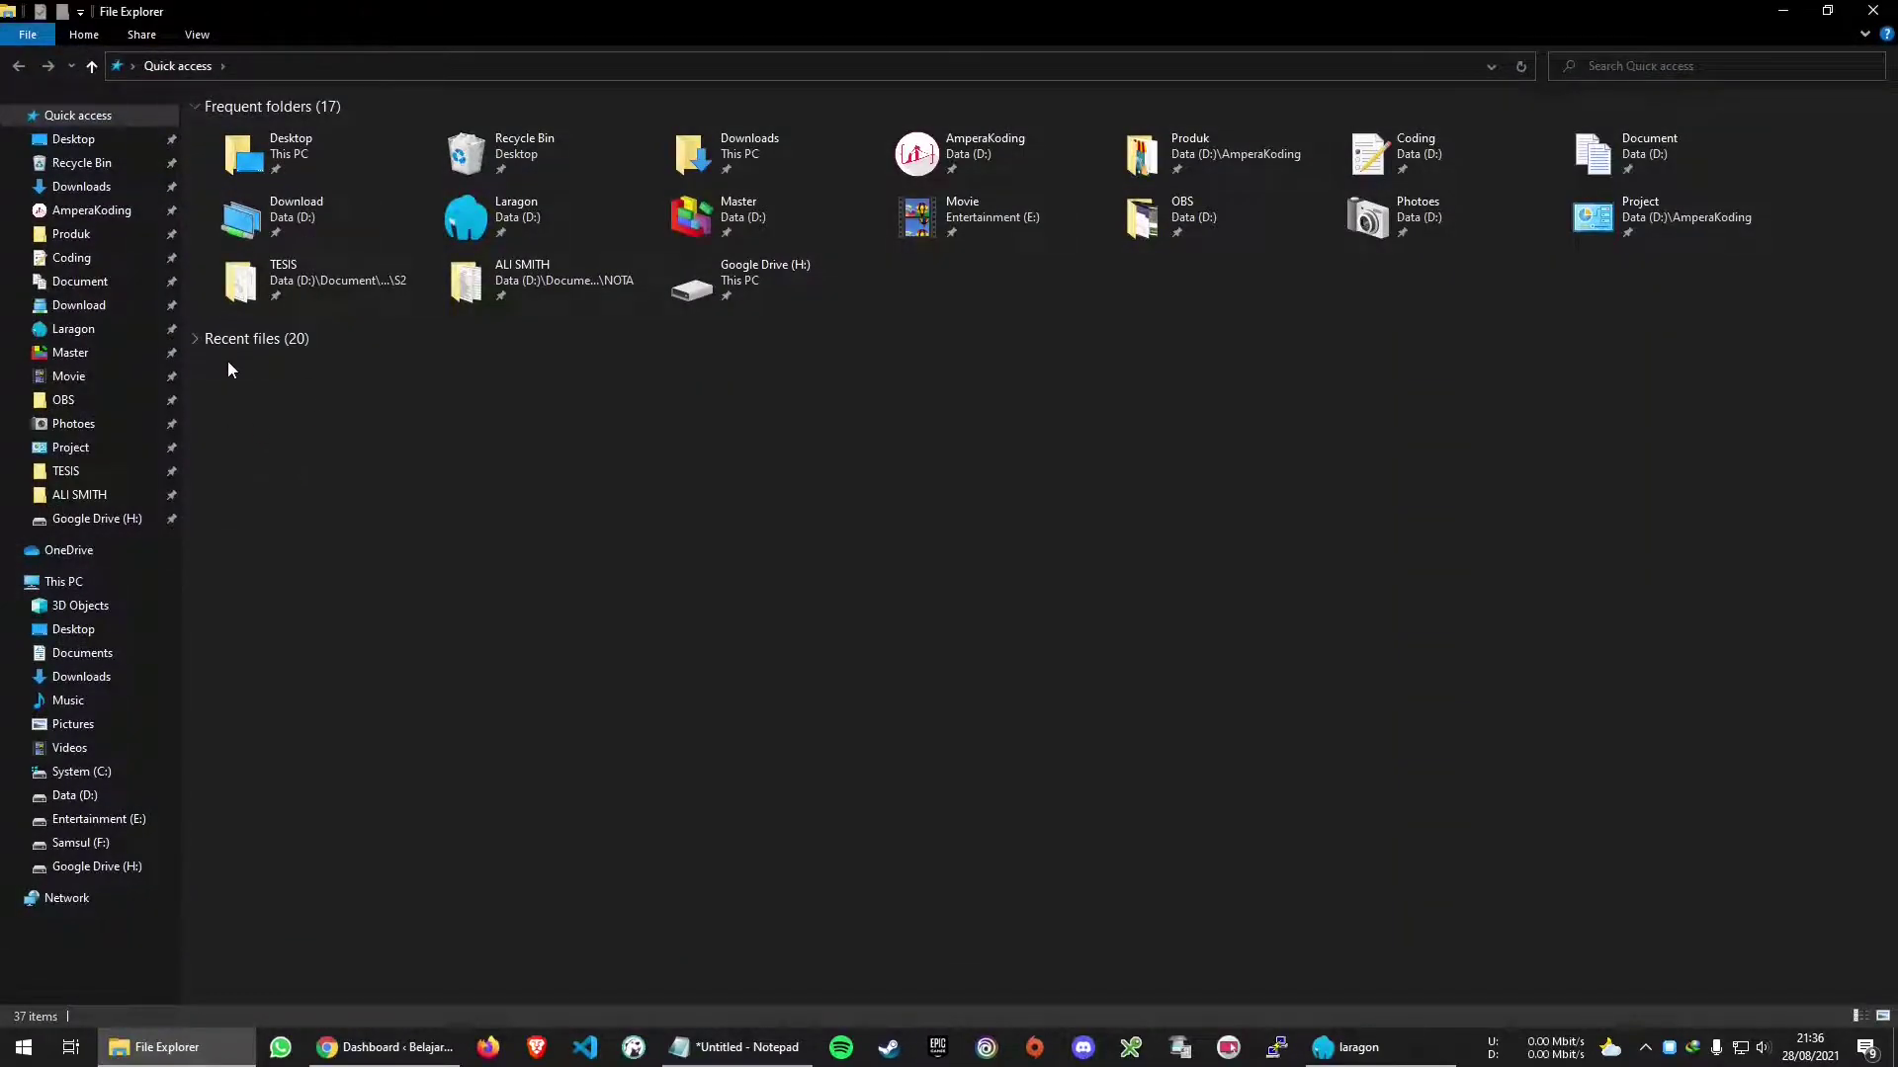
# Compress the belajarLP folder in D:\Laragon\www into belajarLP.zip with 7-Zip
pyautogui.click(122, 331)
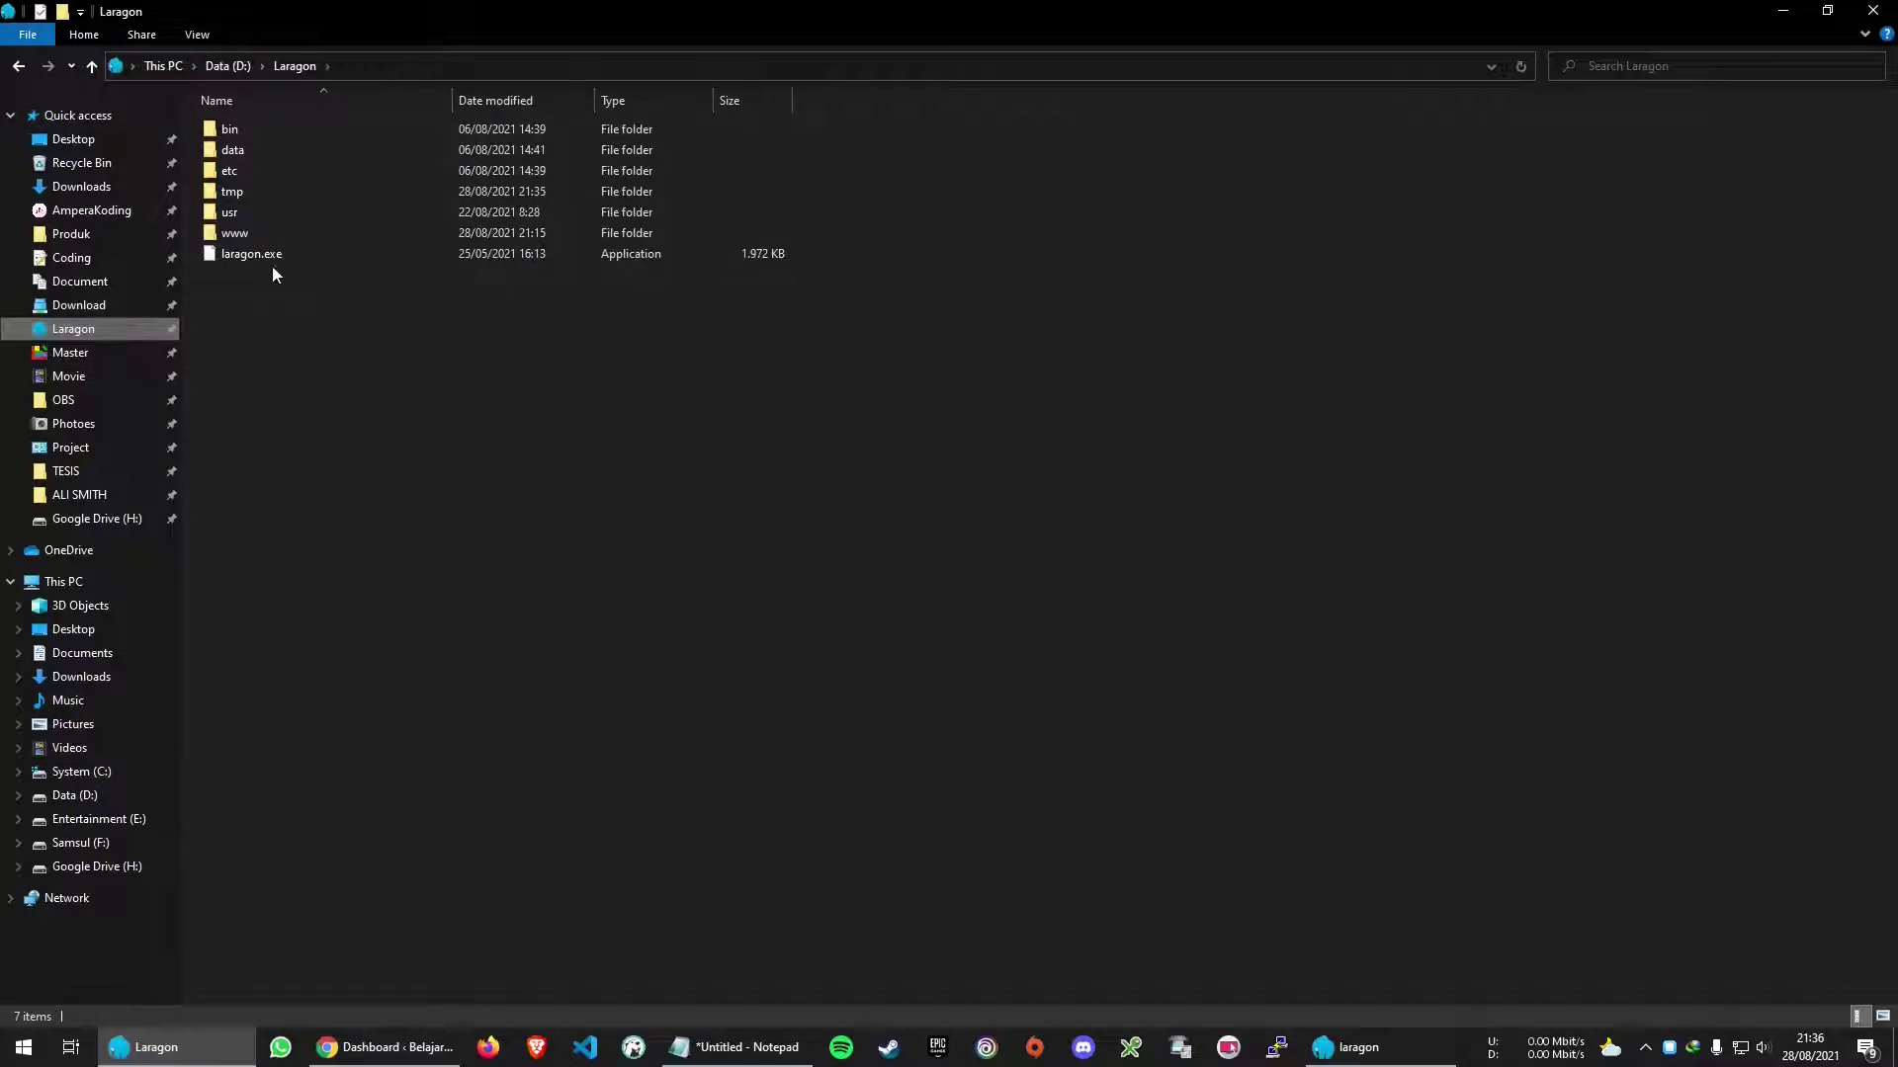
pyautogui.doubleClick(274, 233)
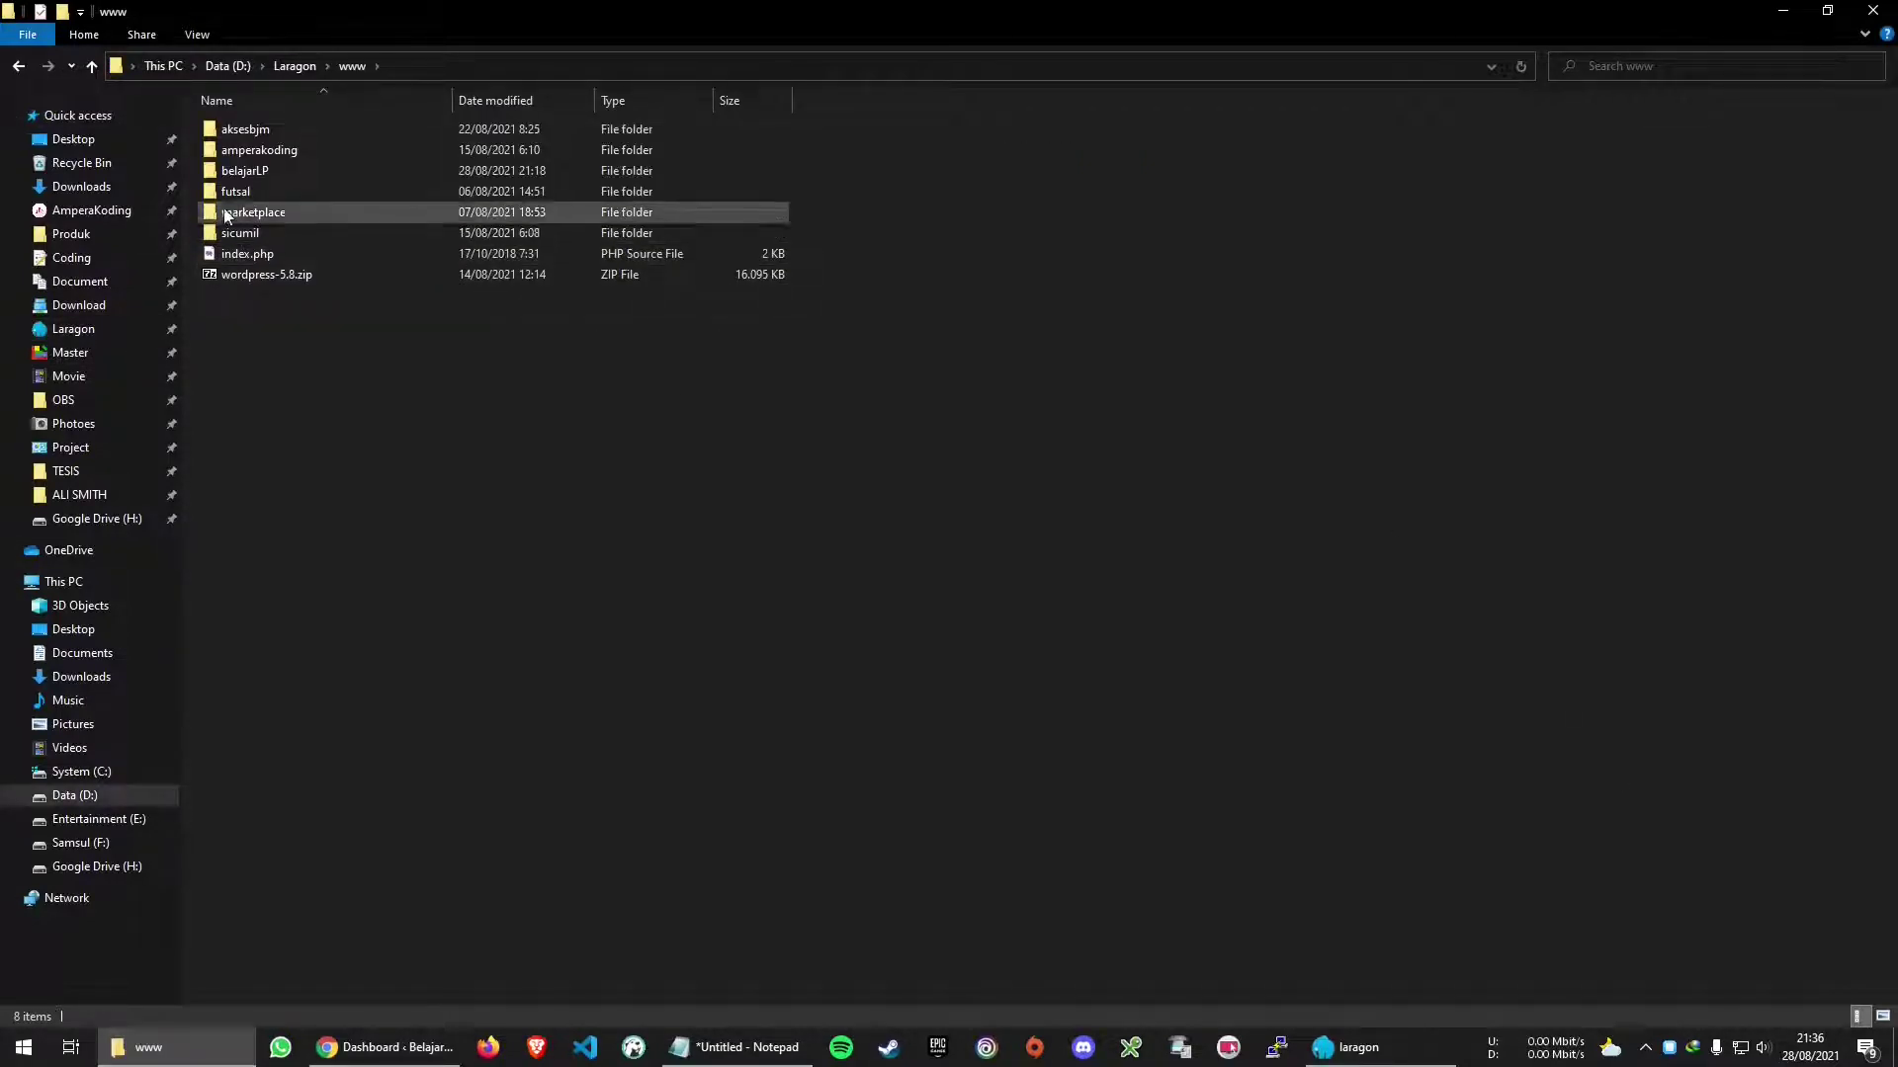
pyautogui.click(289, 173)
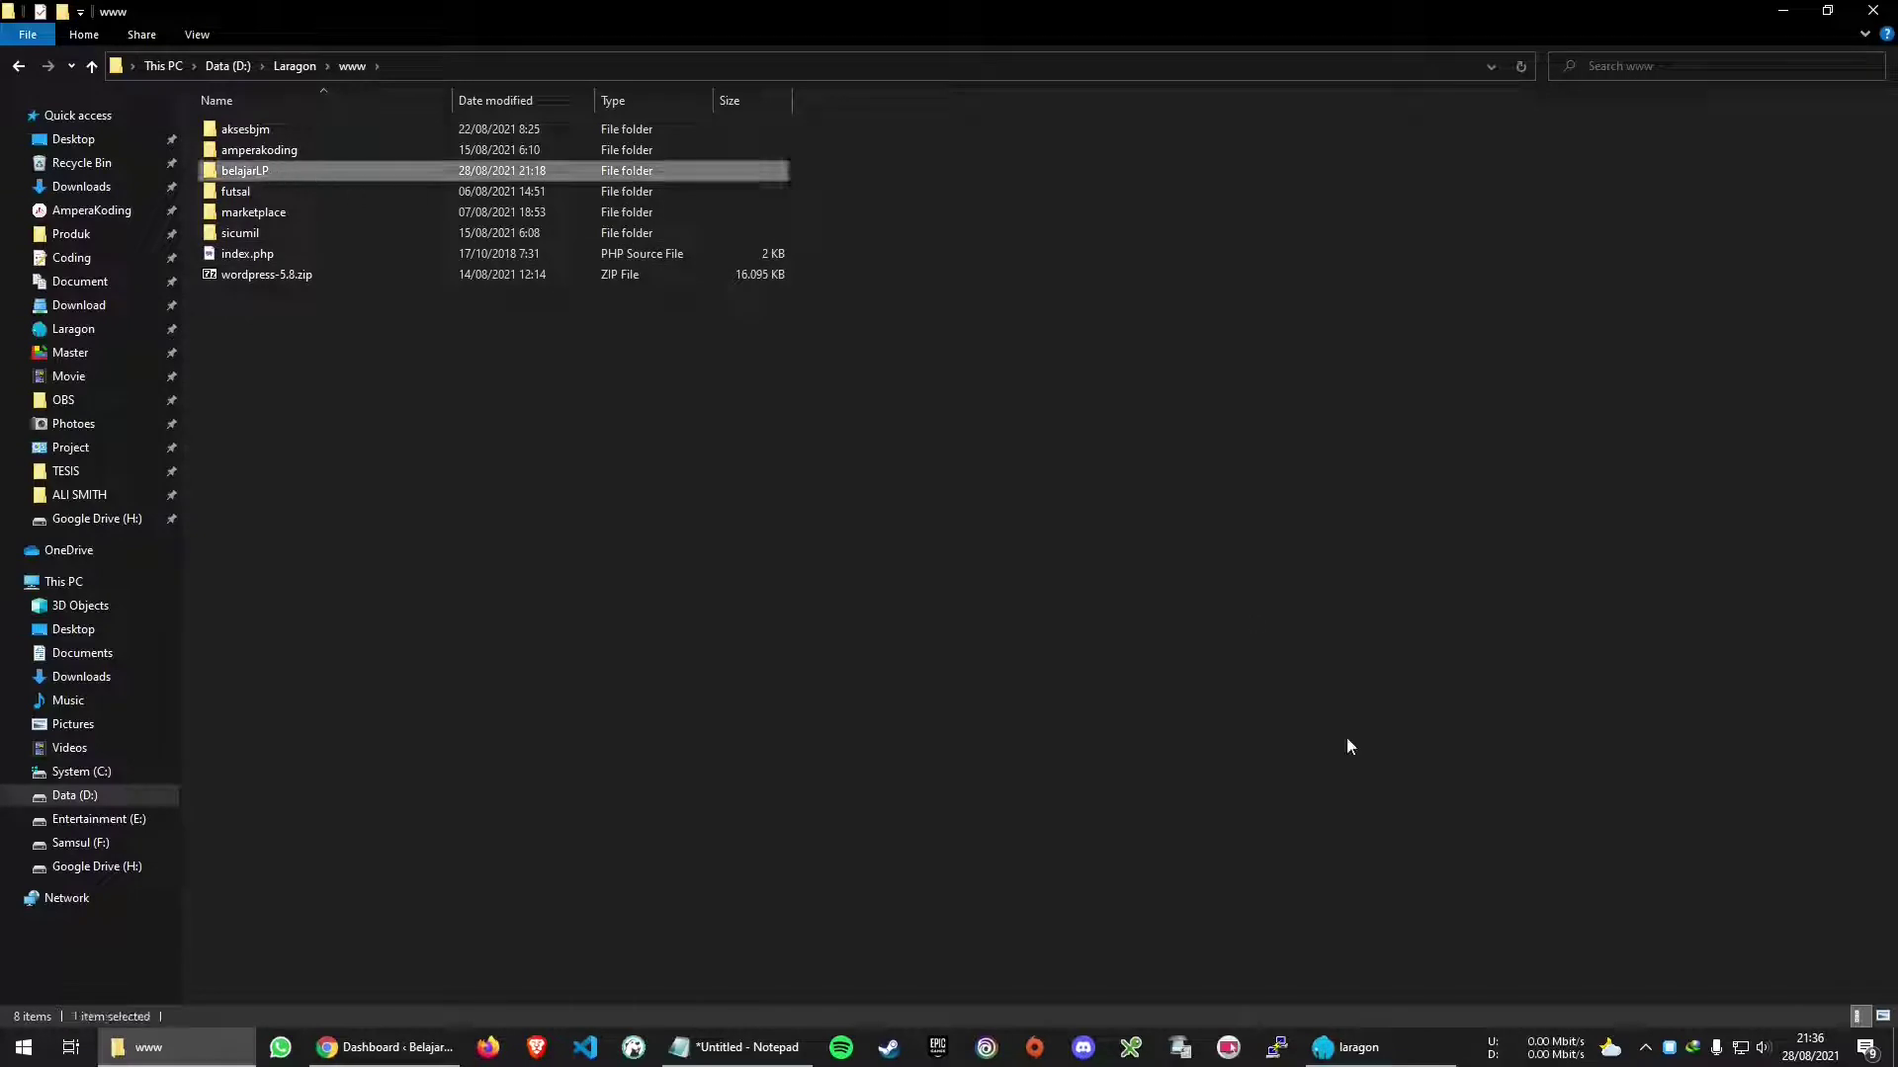
pyautogui.click(1883, 1018)
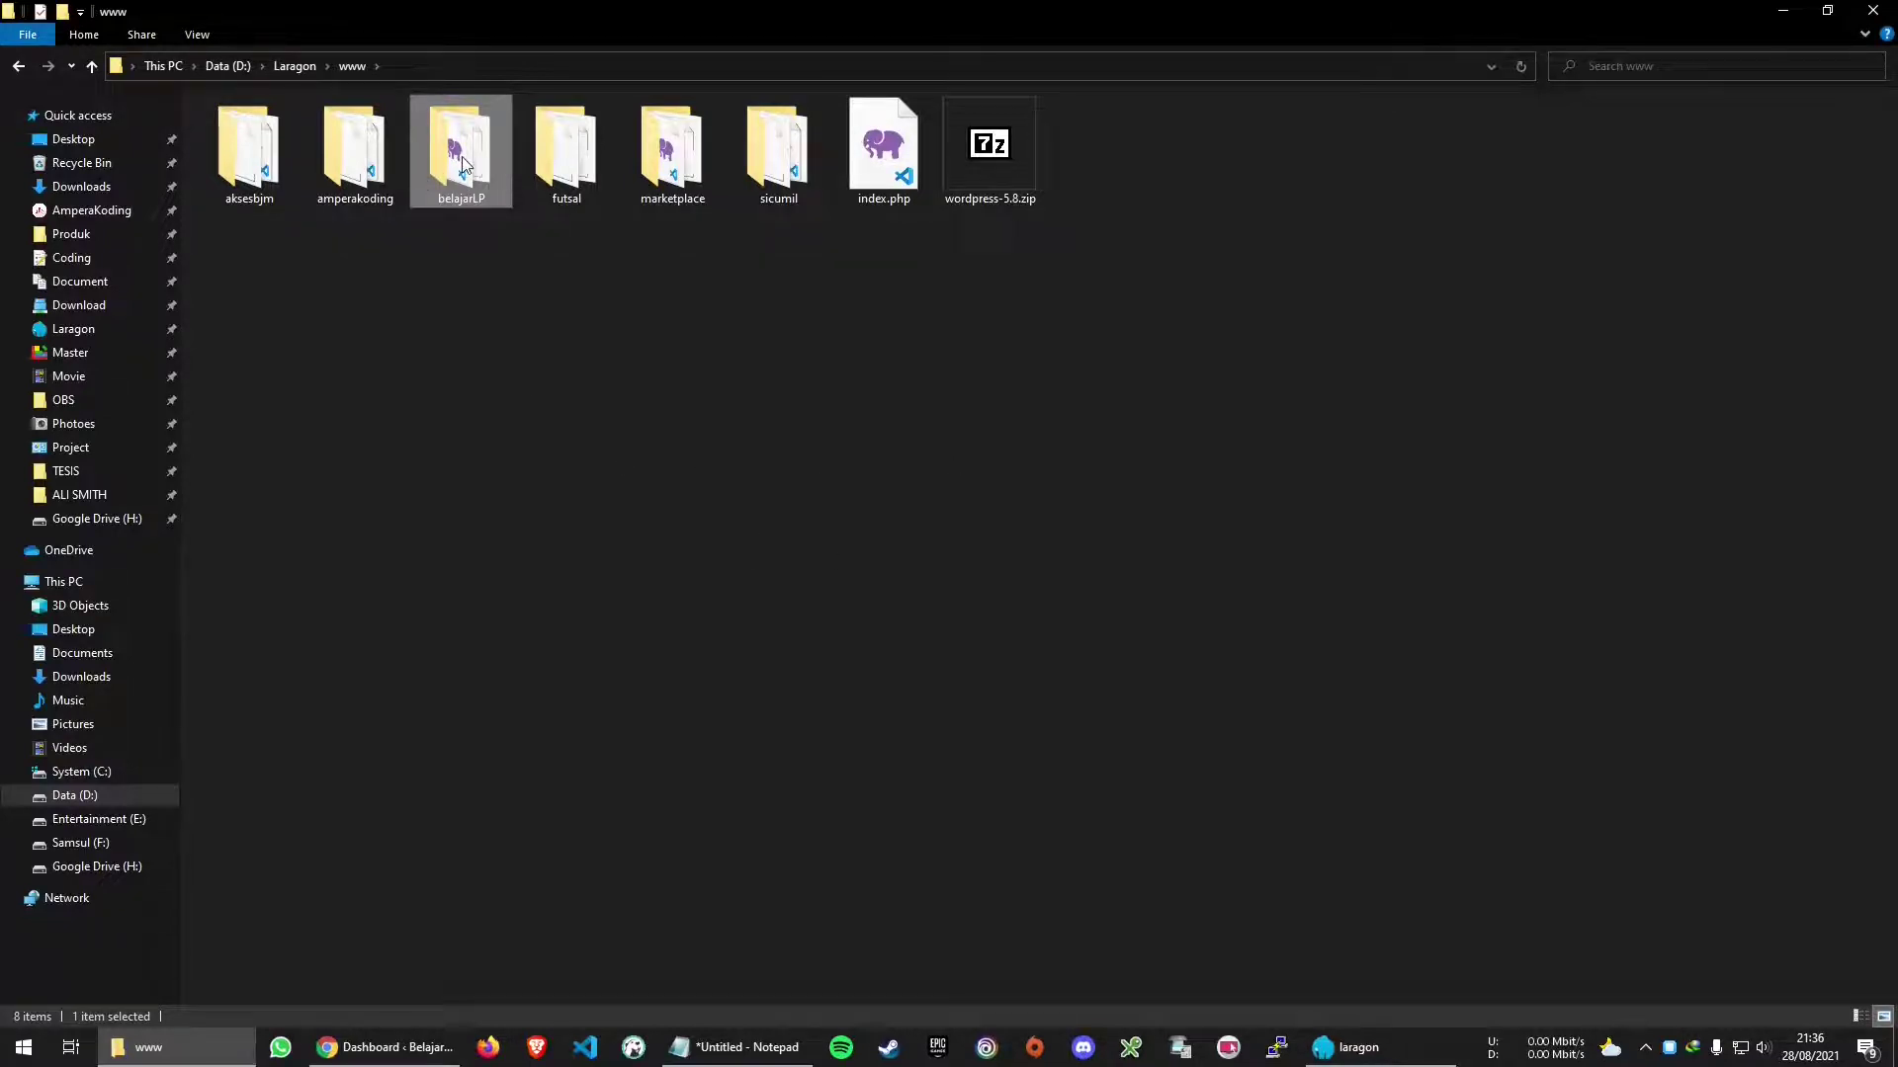
pyautogui.rightClick(462, 158)
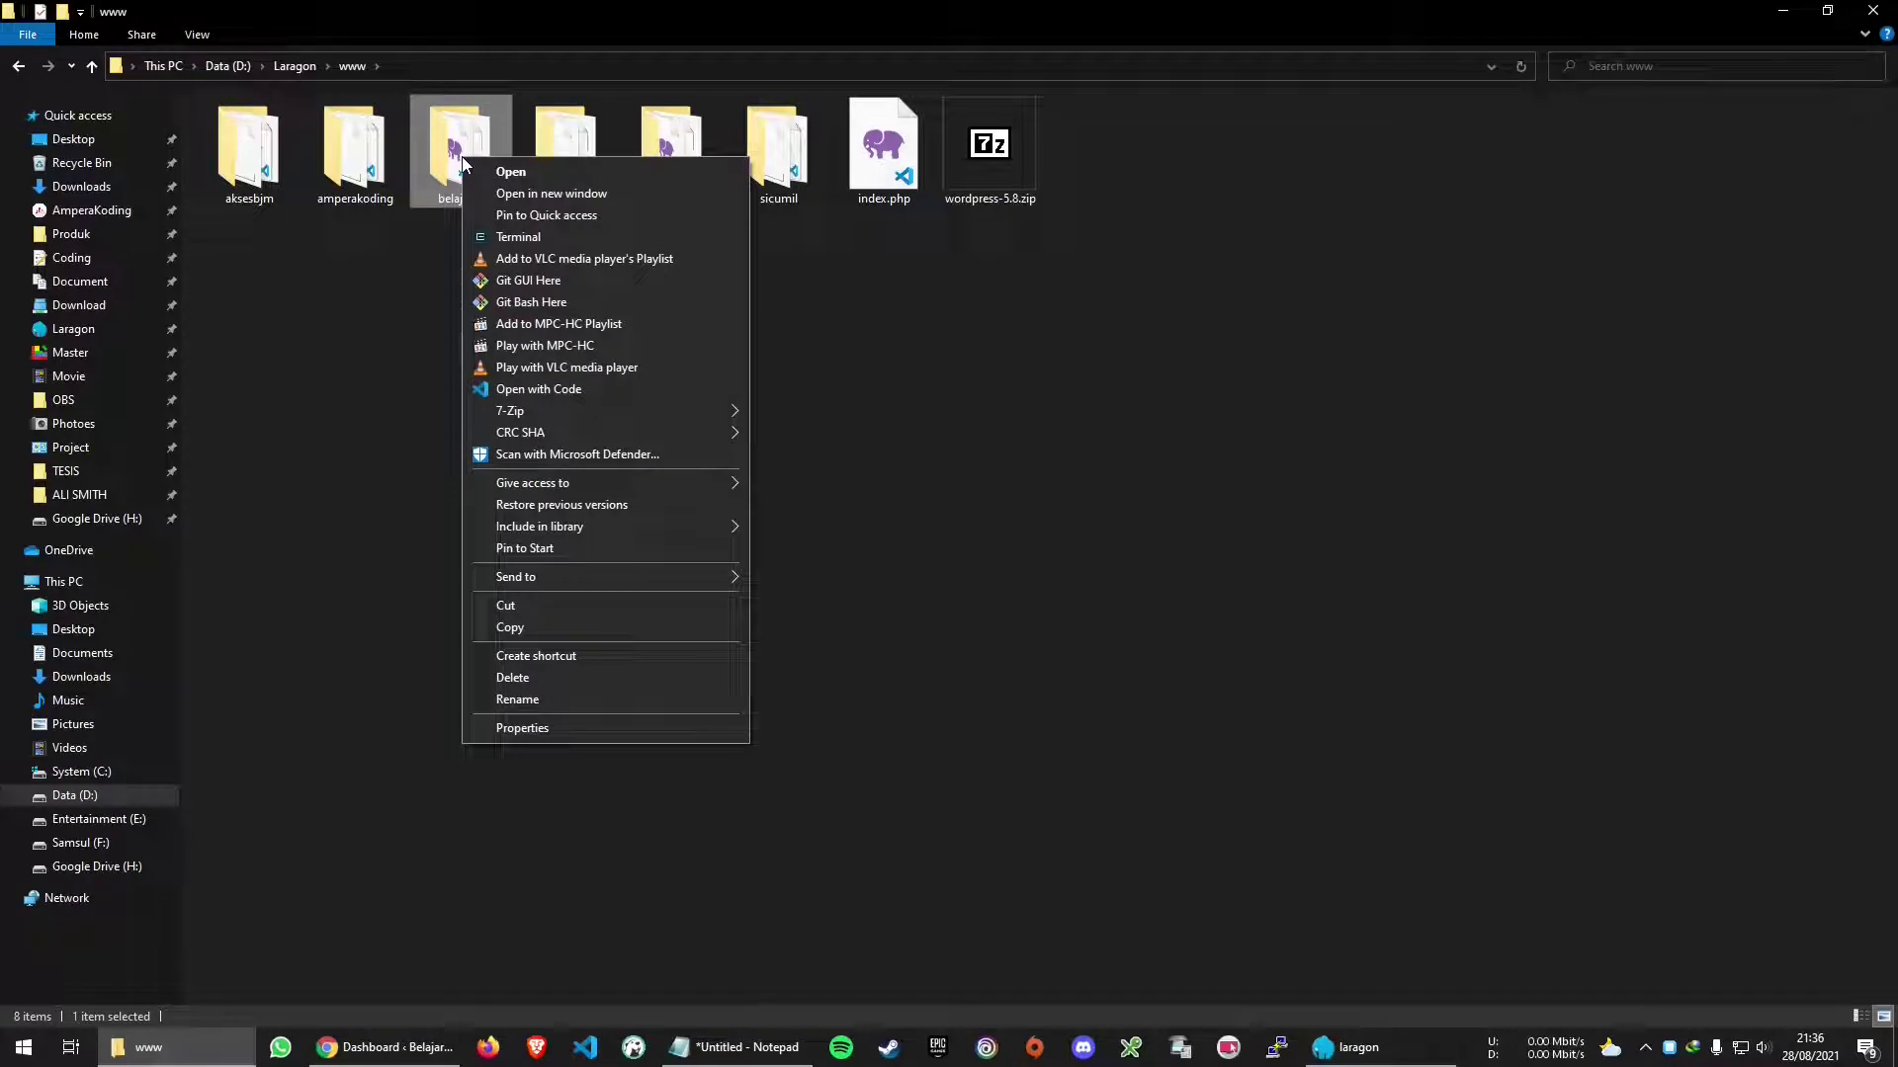
pyautogui.moveTo(494, 415)
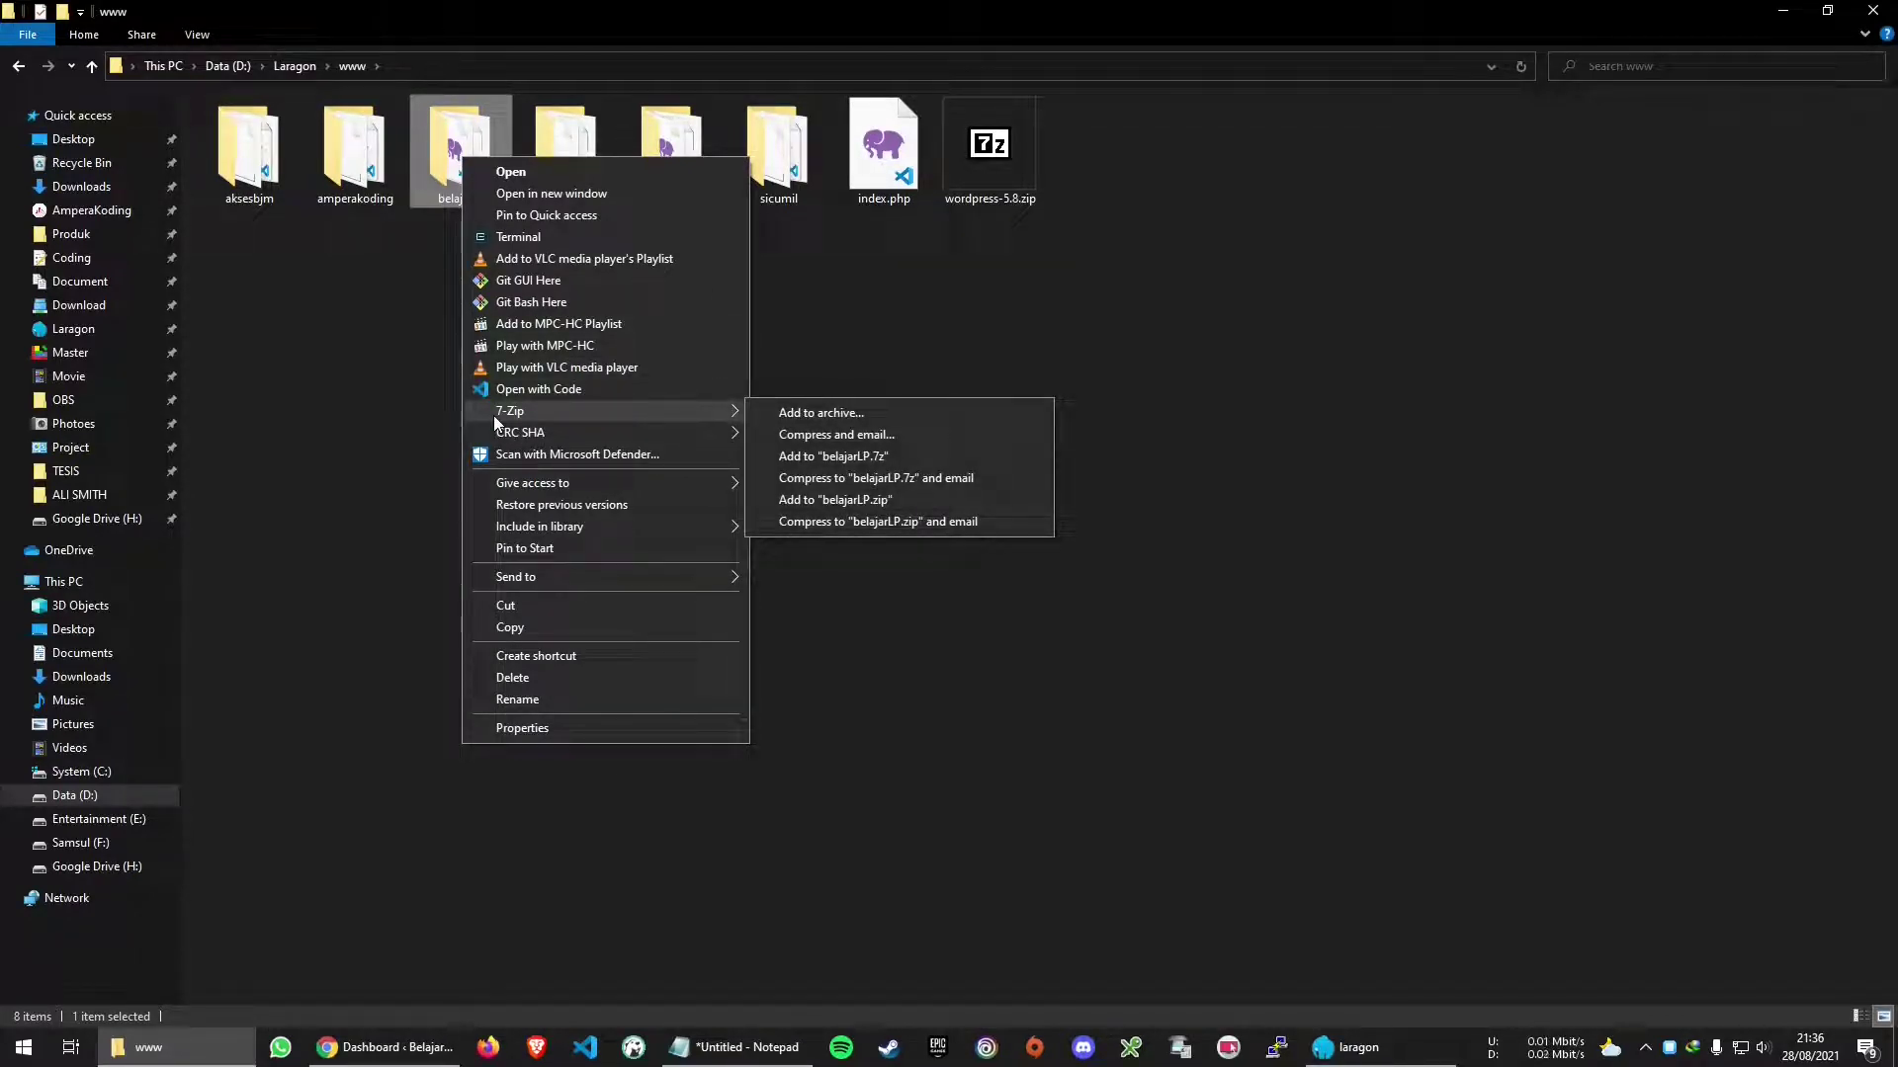
pyautogui.click(929, 501)
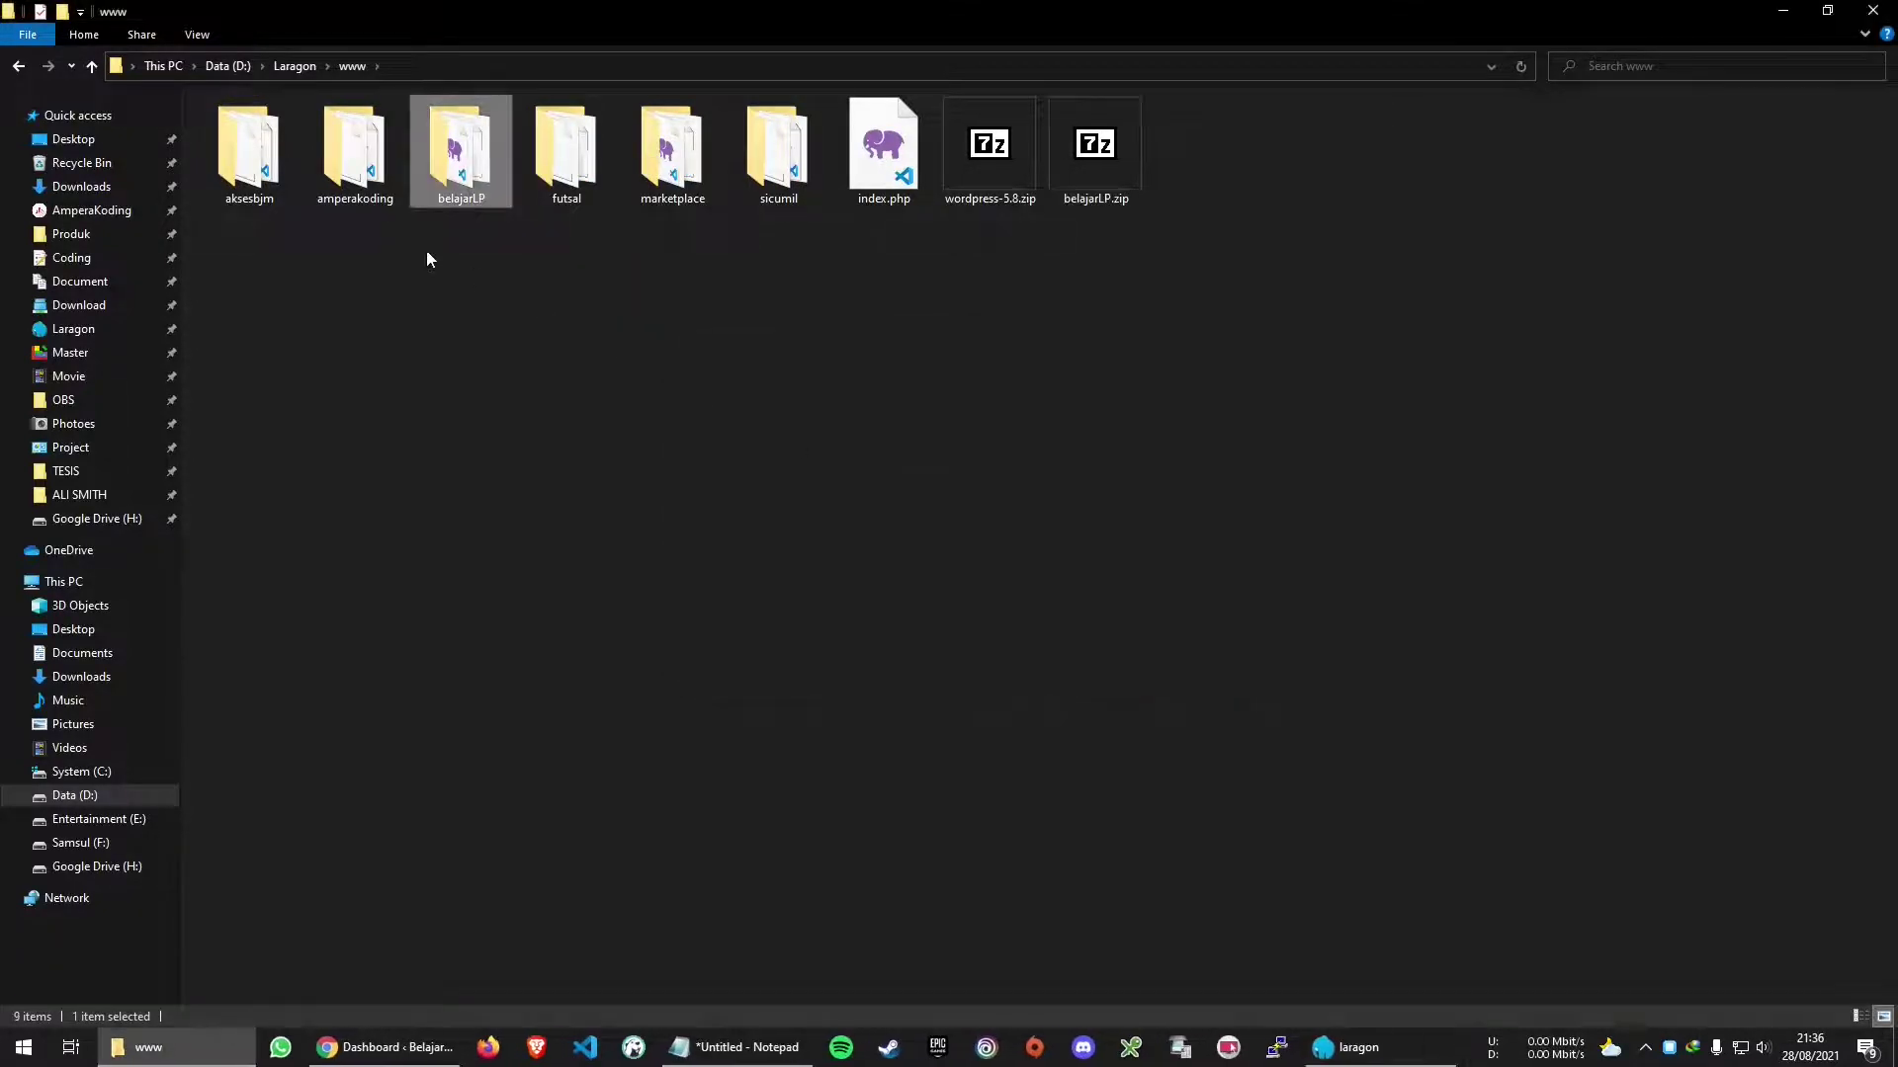
# Move belajarlp.sql from Downloads into the D:\Laragon\www folder
pyautogui.click(108, 201)
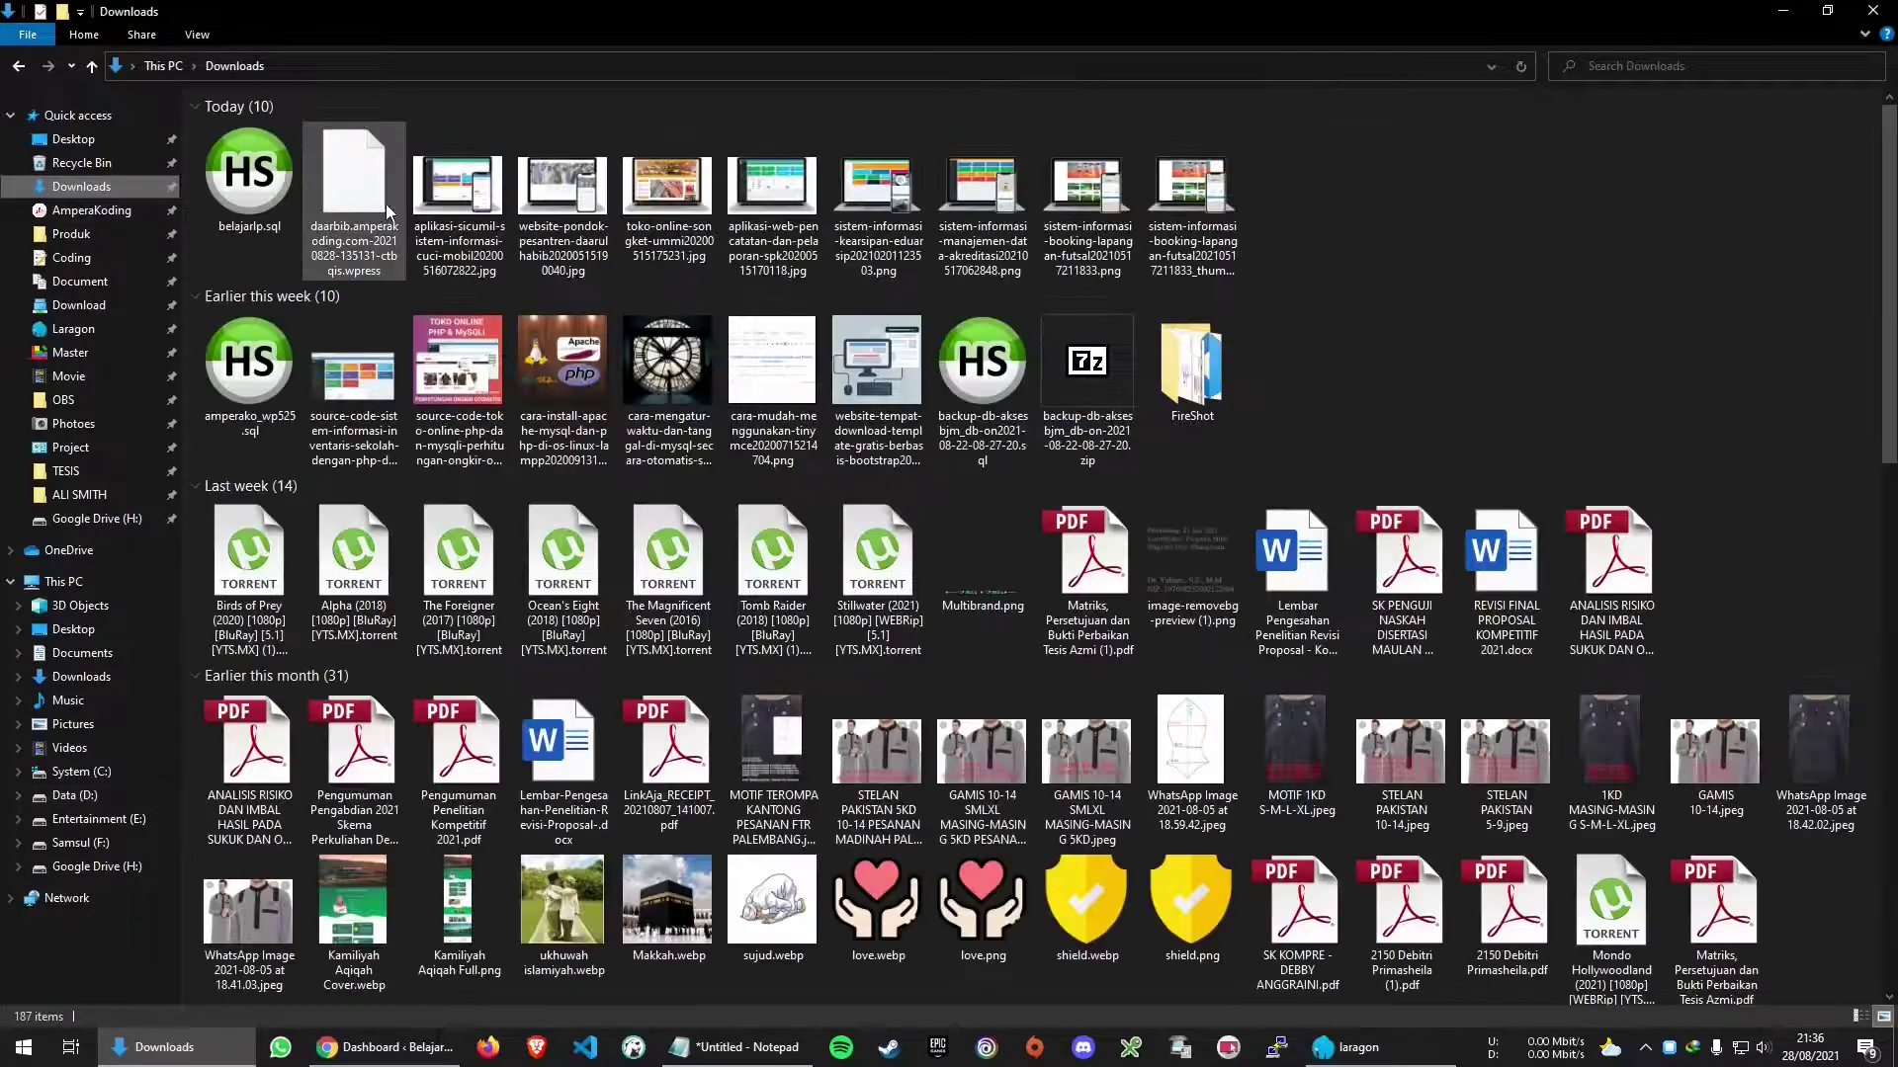
pyautogui.click(258, 203)
pyautogui.rightClick(258, 204)
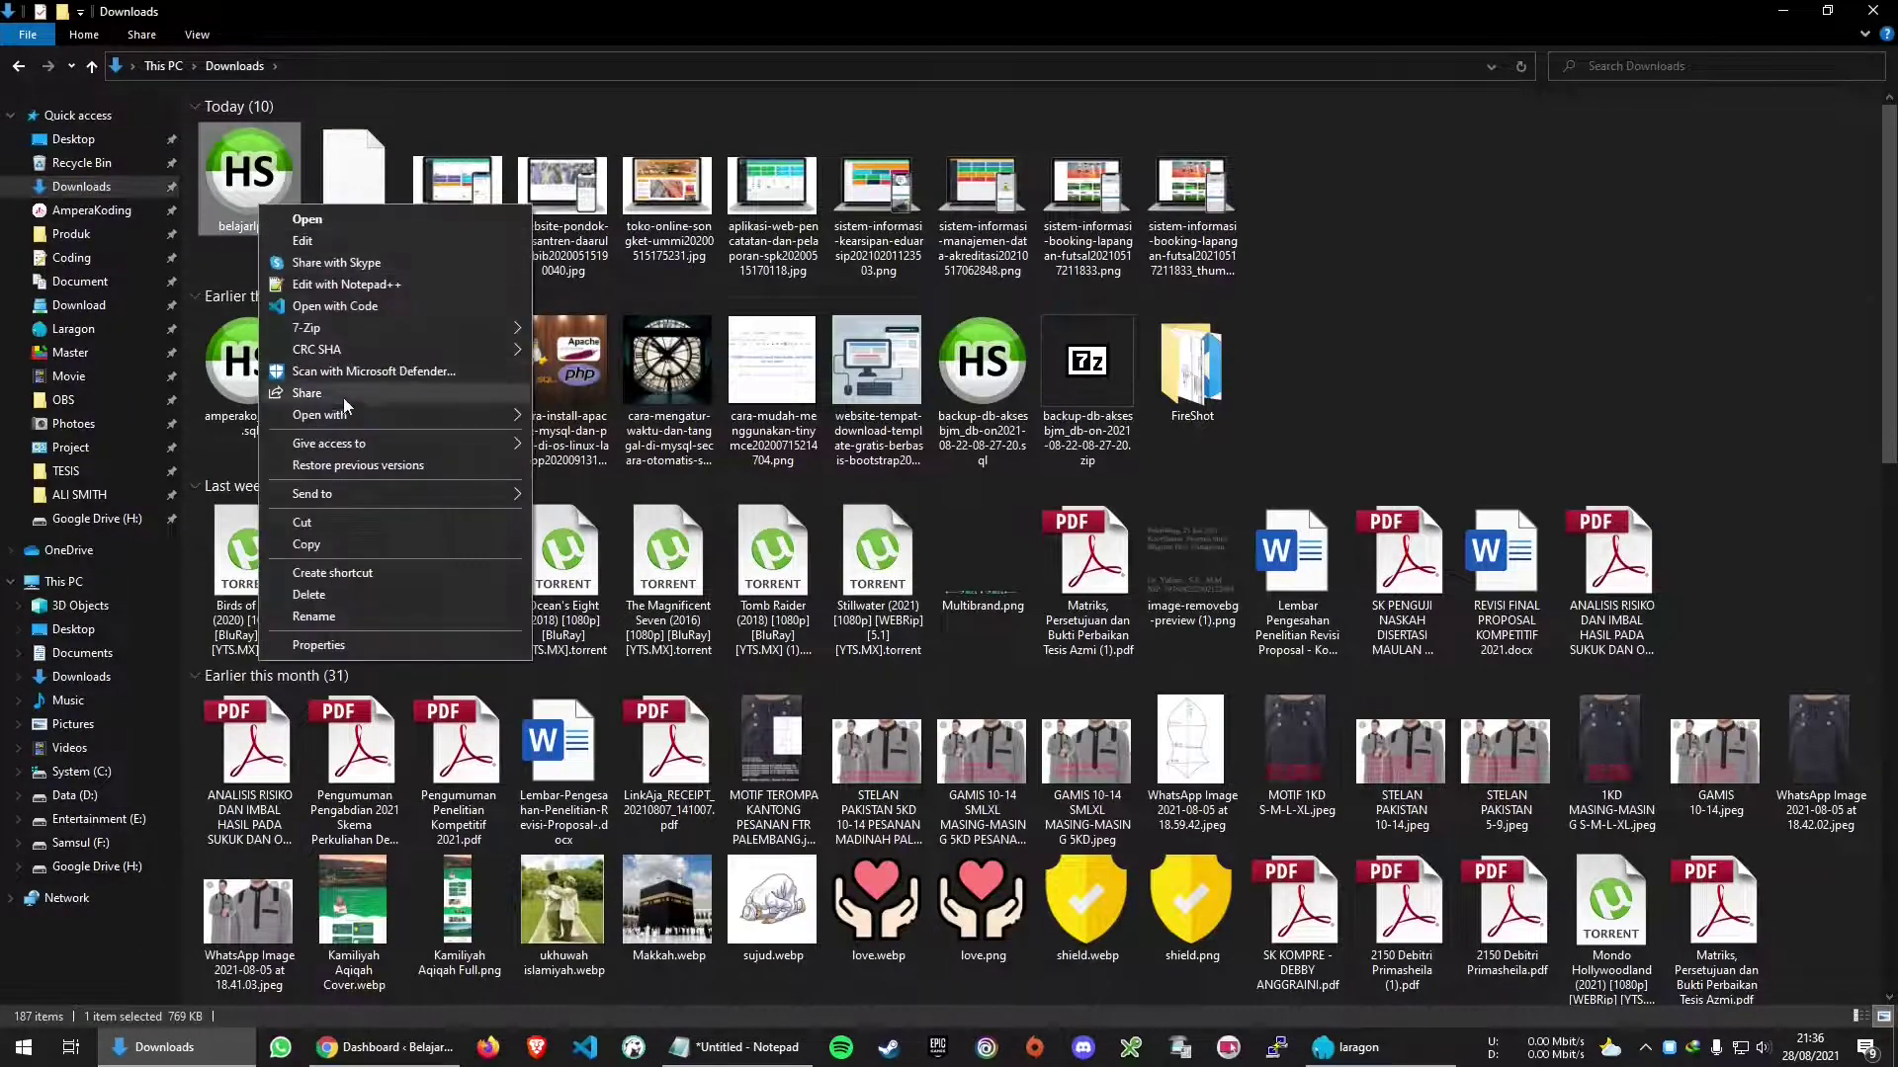
pyautogui.click(334, 522)
pyautogui.hotkey('alt', 'Left')
pyautogui.click(635, 331)
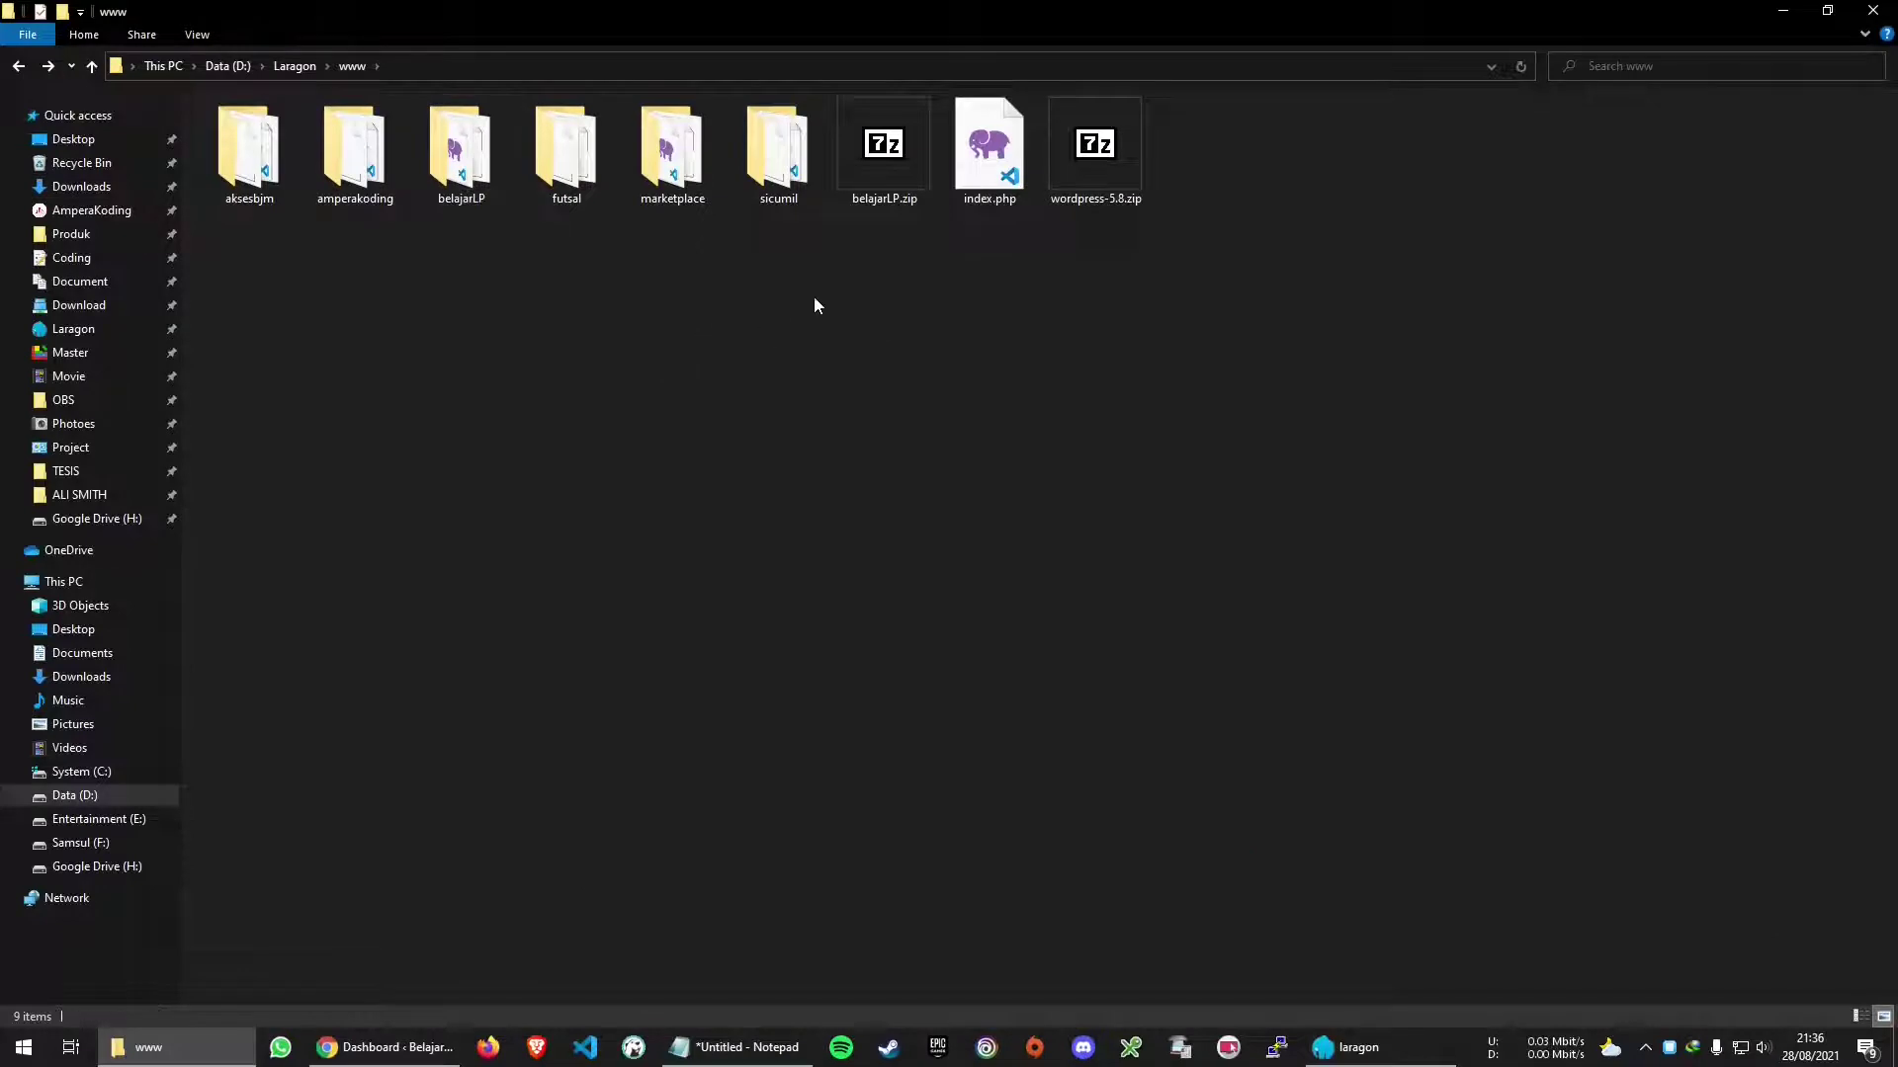
pyautogui.hotkey('ctrl', 'v')
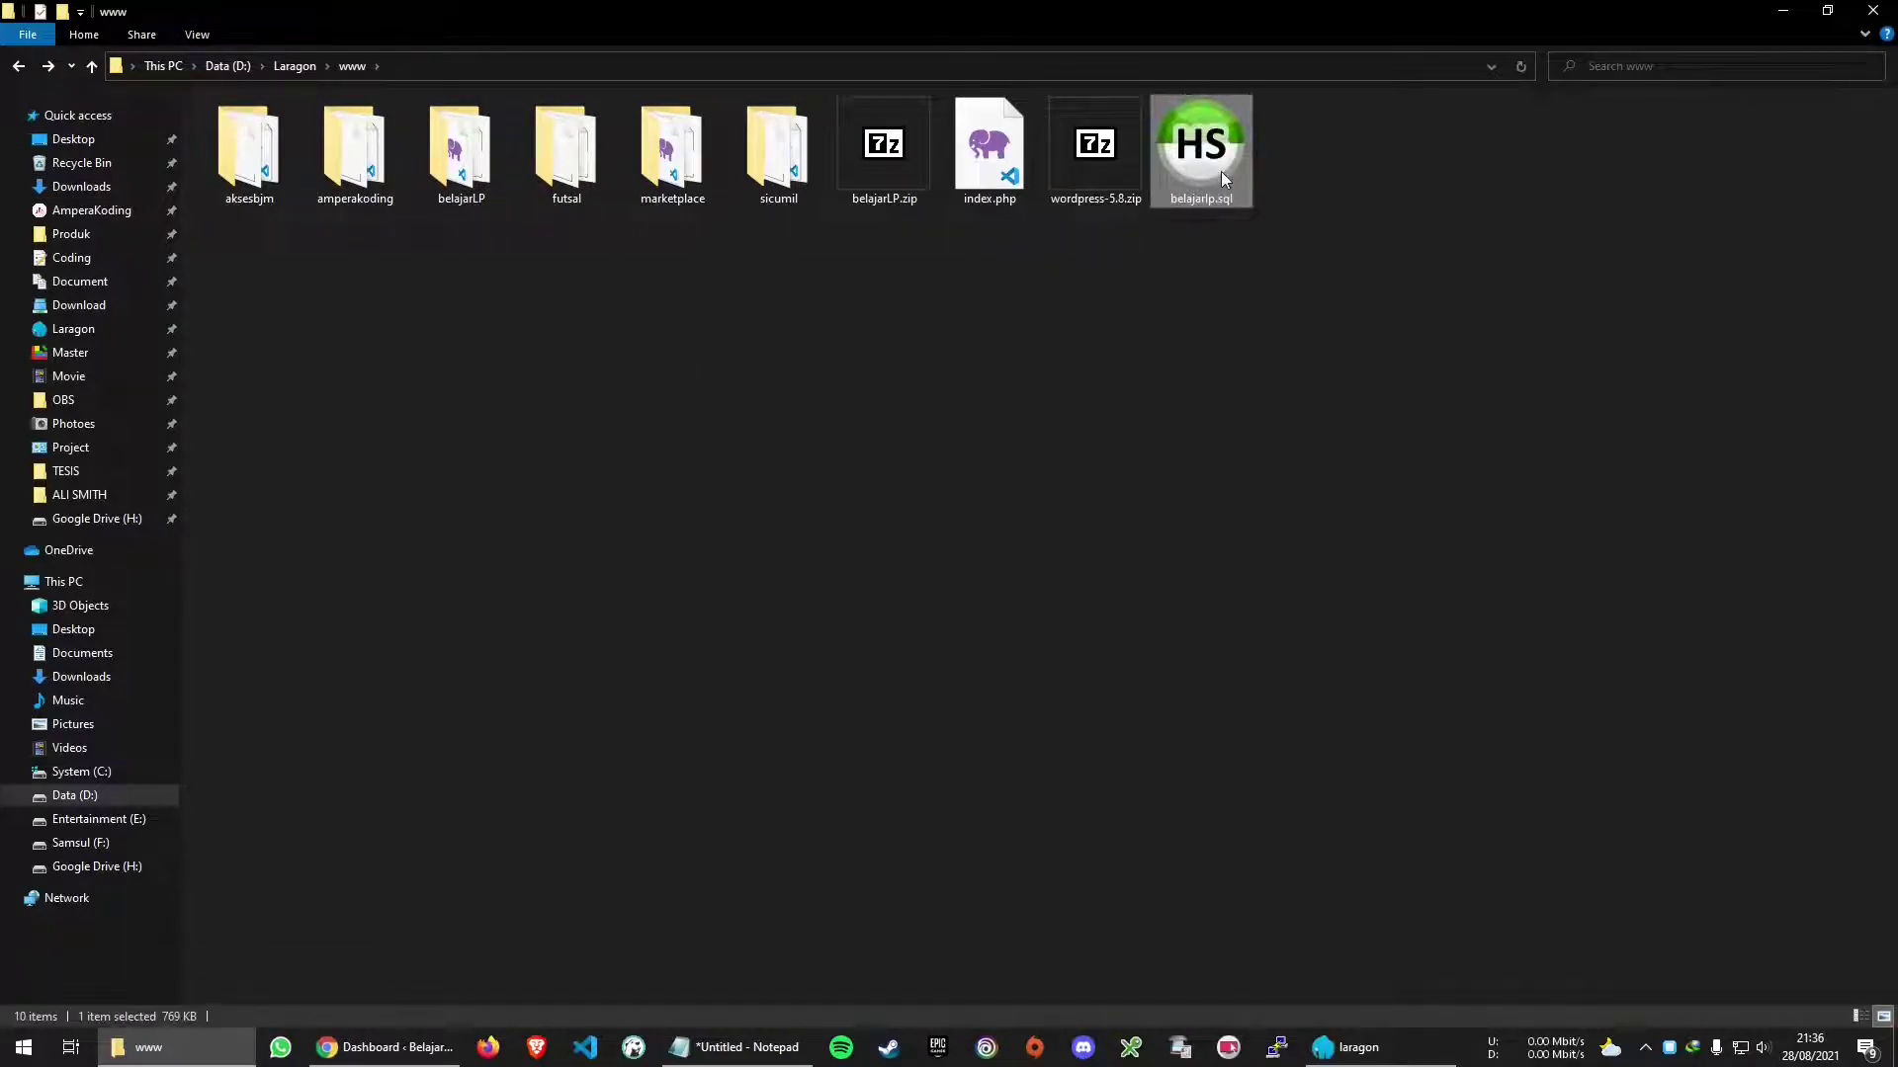
# Select the new belajarLP.zip archive and return to the browser
pyautogui.click(902, 161)
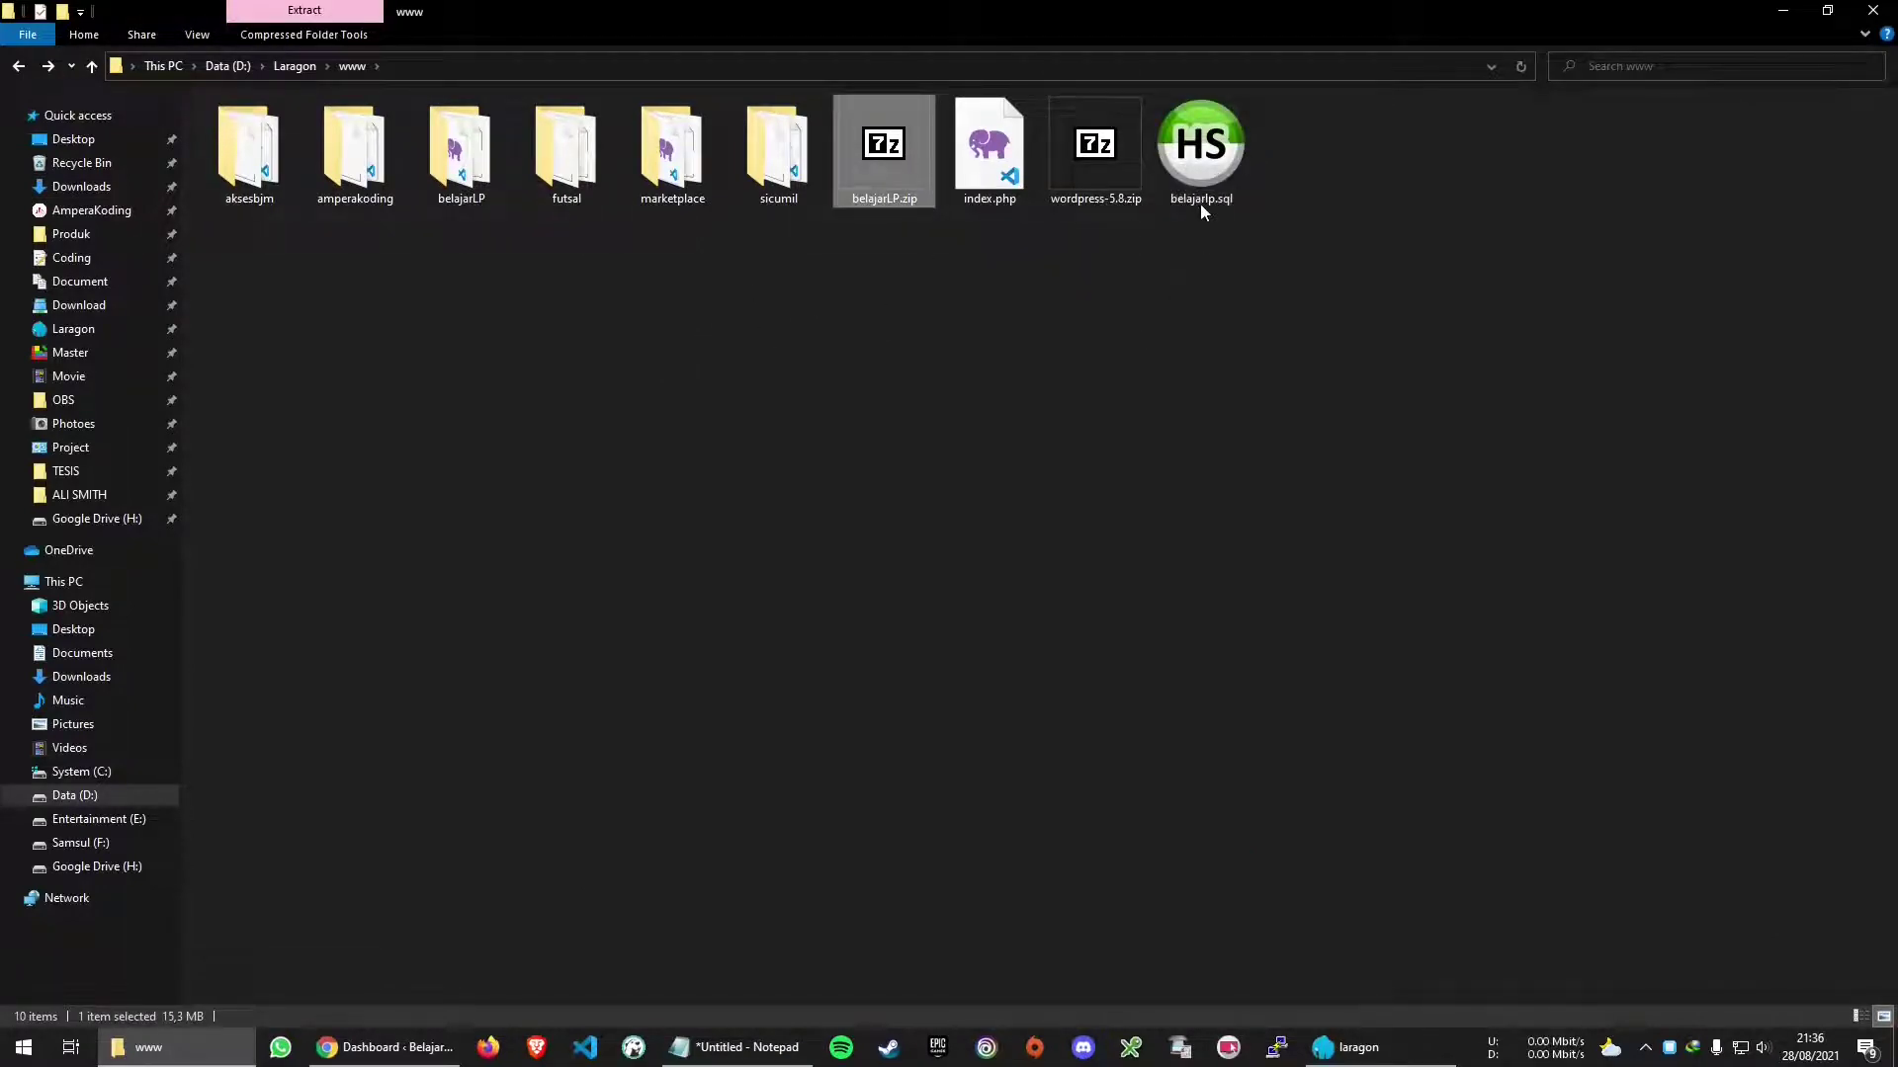
pyautogui.click(1200, 178)
pyautogui.click(385, 1047)
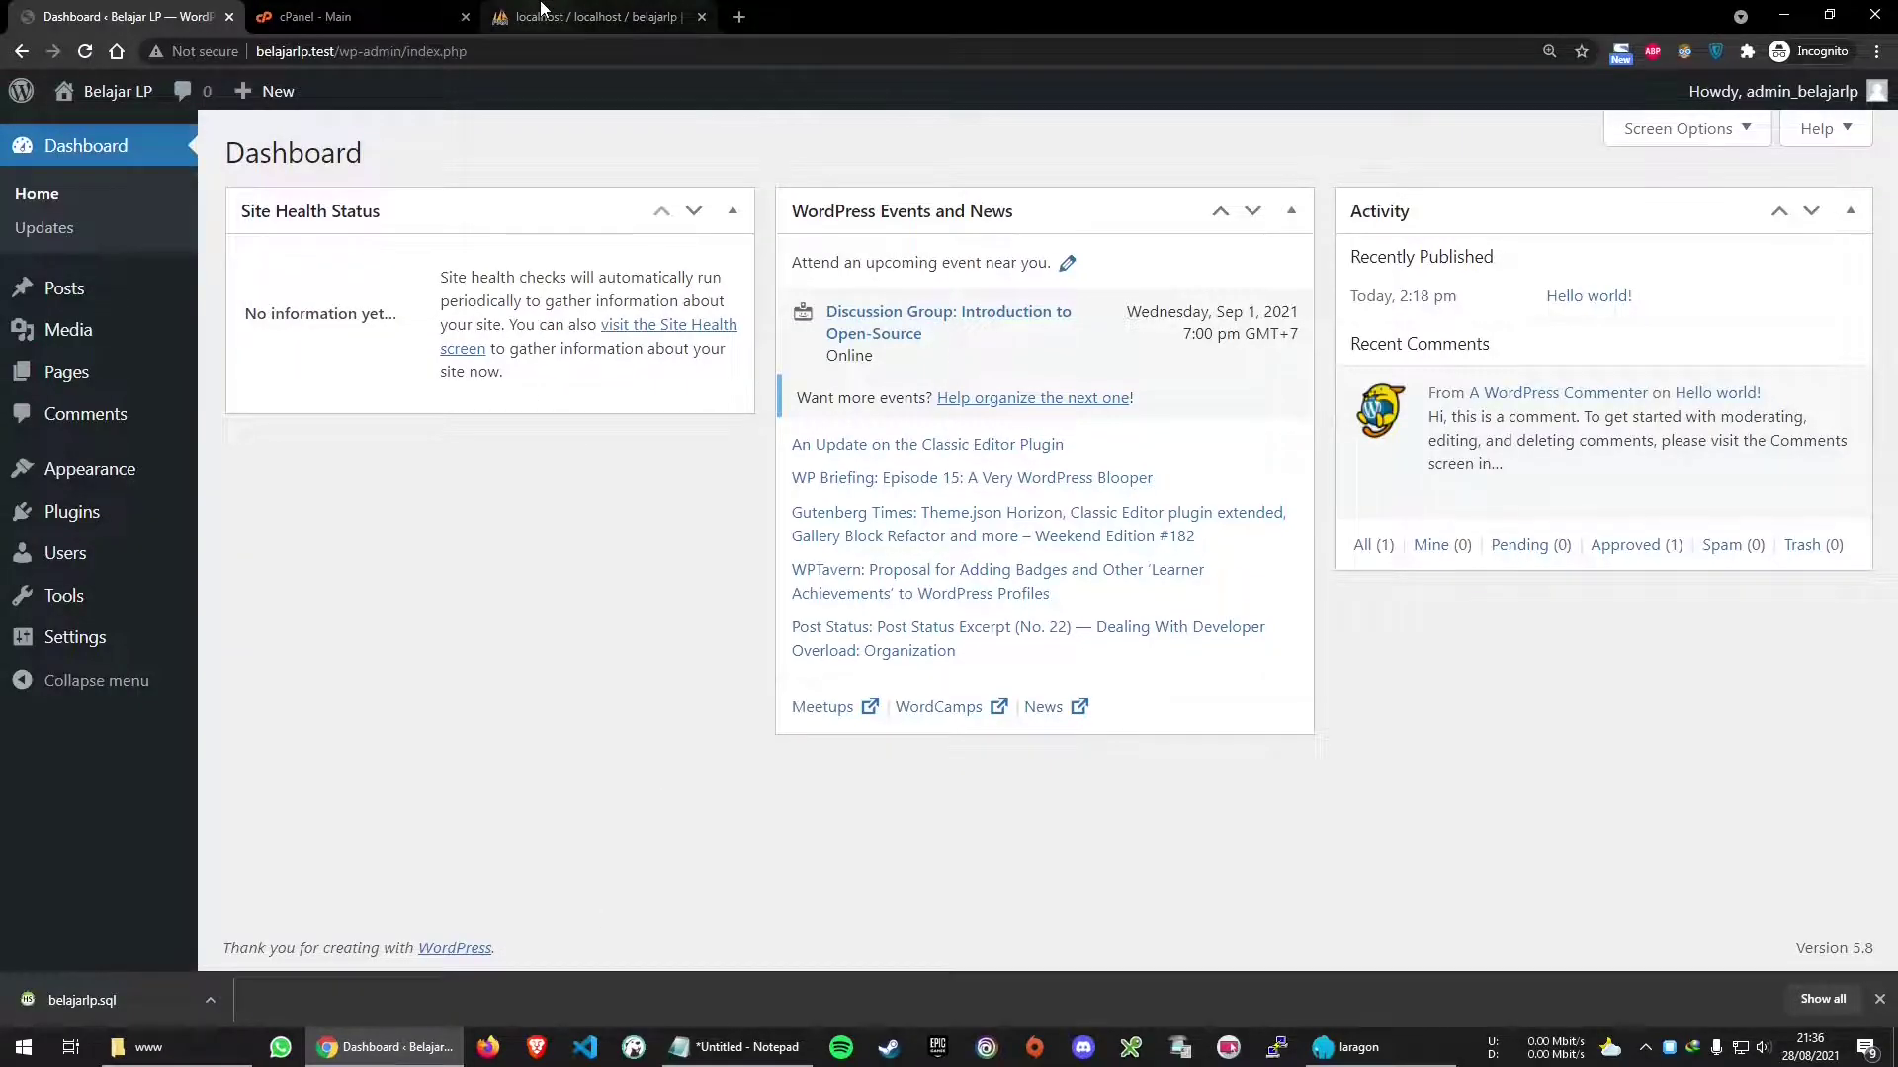
# Search the cPanel home page for 'file manager' and open File Manager in a new tab
pyautogui.click(356, 15)
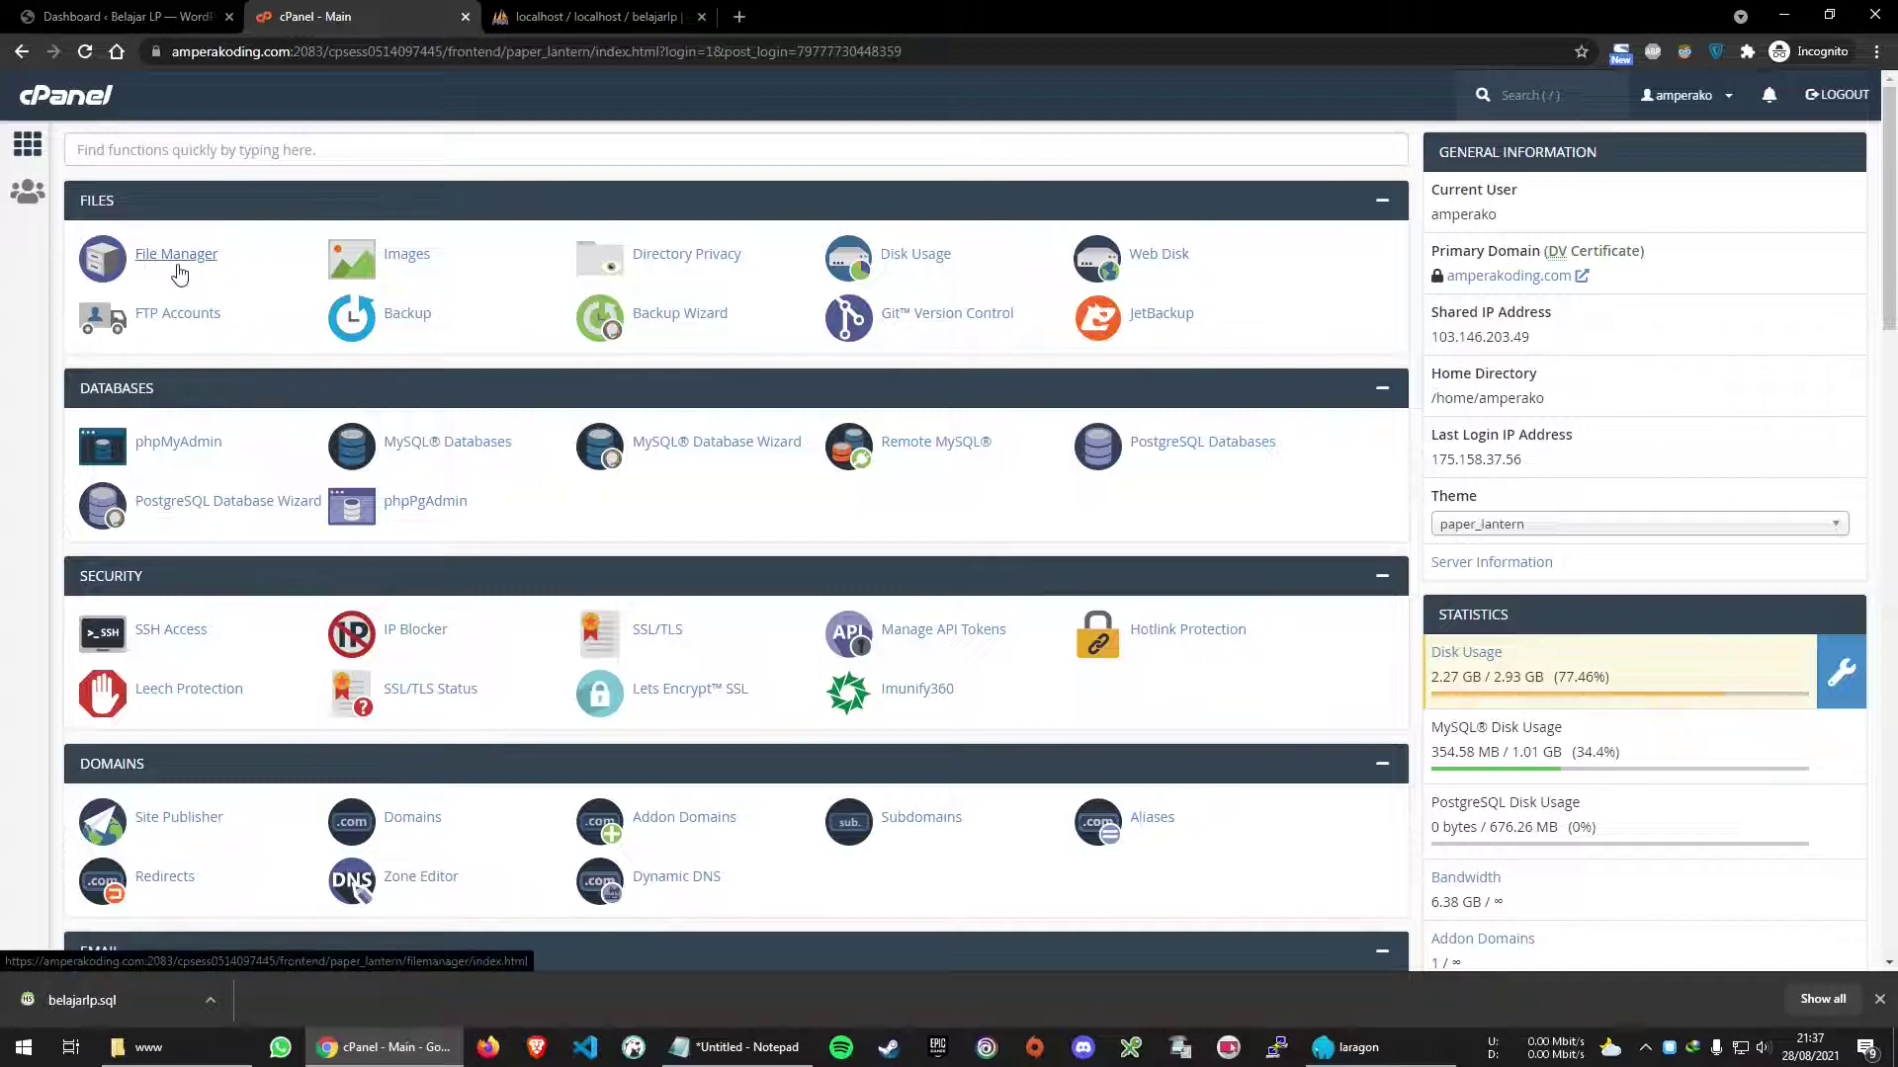
pyautogui.hotkey('ctrl', '+')
pyautogui.hotkey('ctrl', '+')
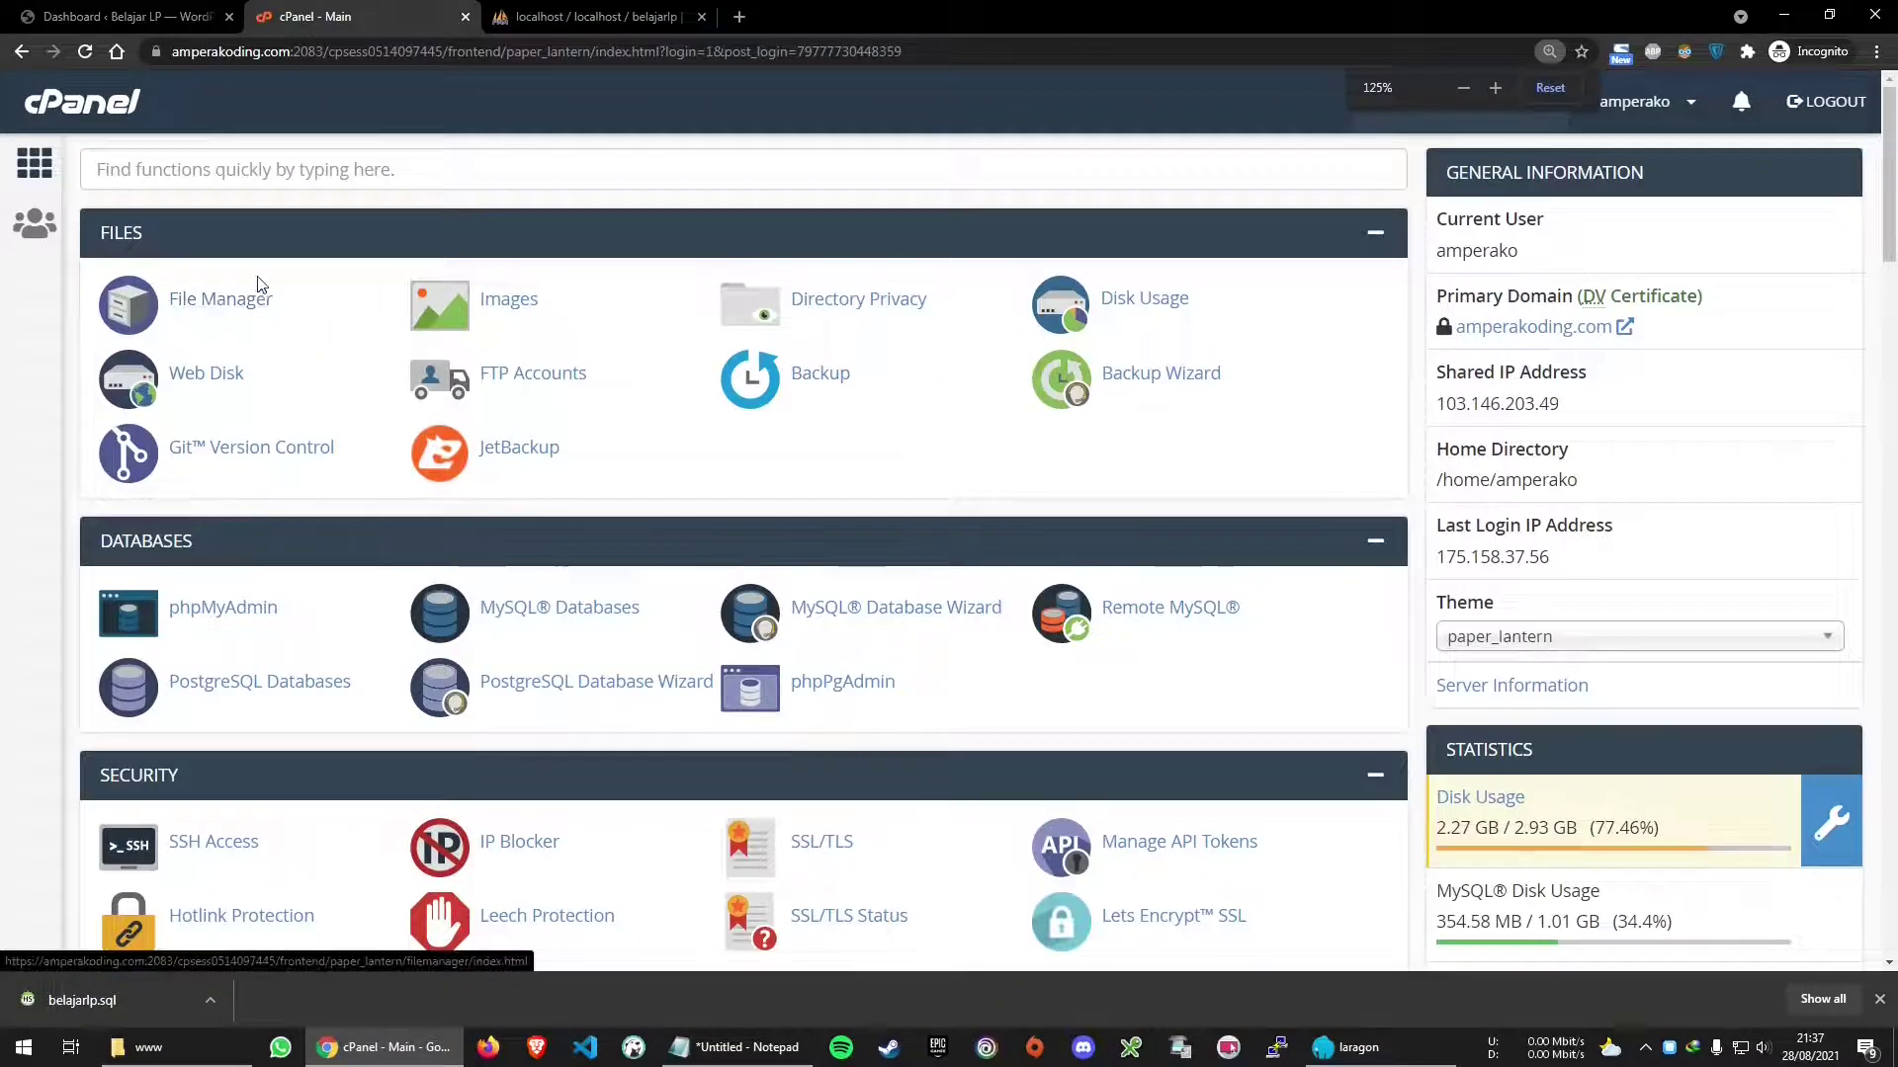
pyautogui.scroll(-3, 390, 512)
pyautogui.scroll(3, 389, 514)
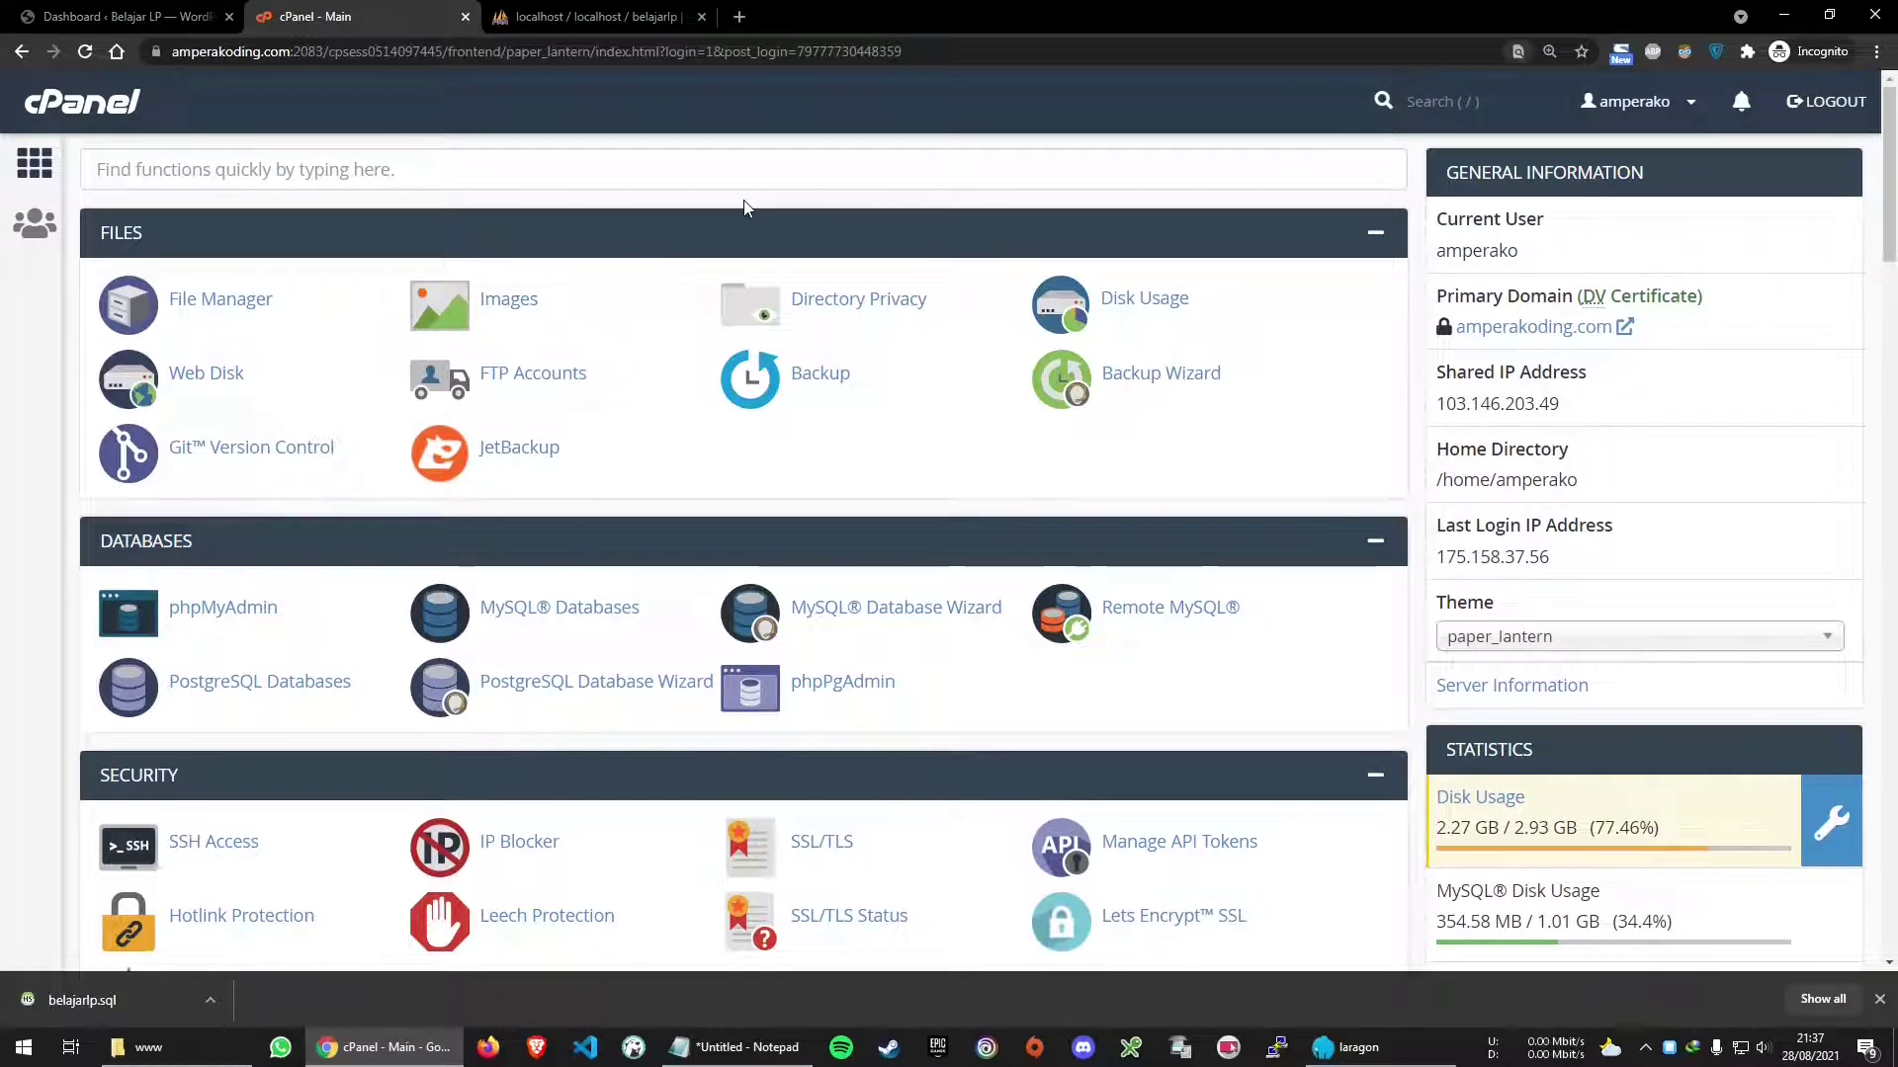
pyautogui.hotkey('ctrl', 'f')
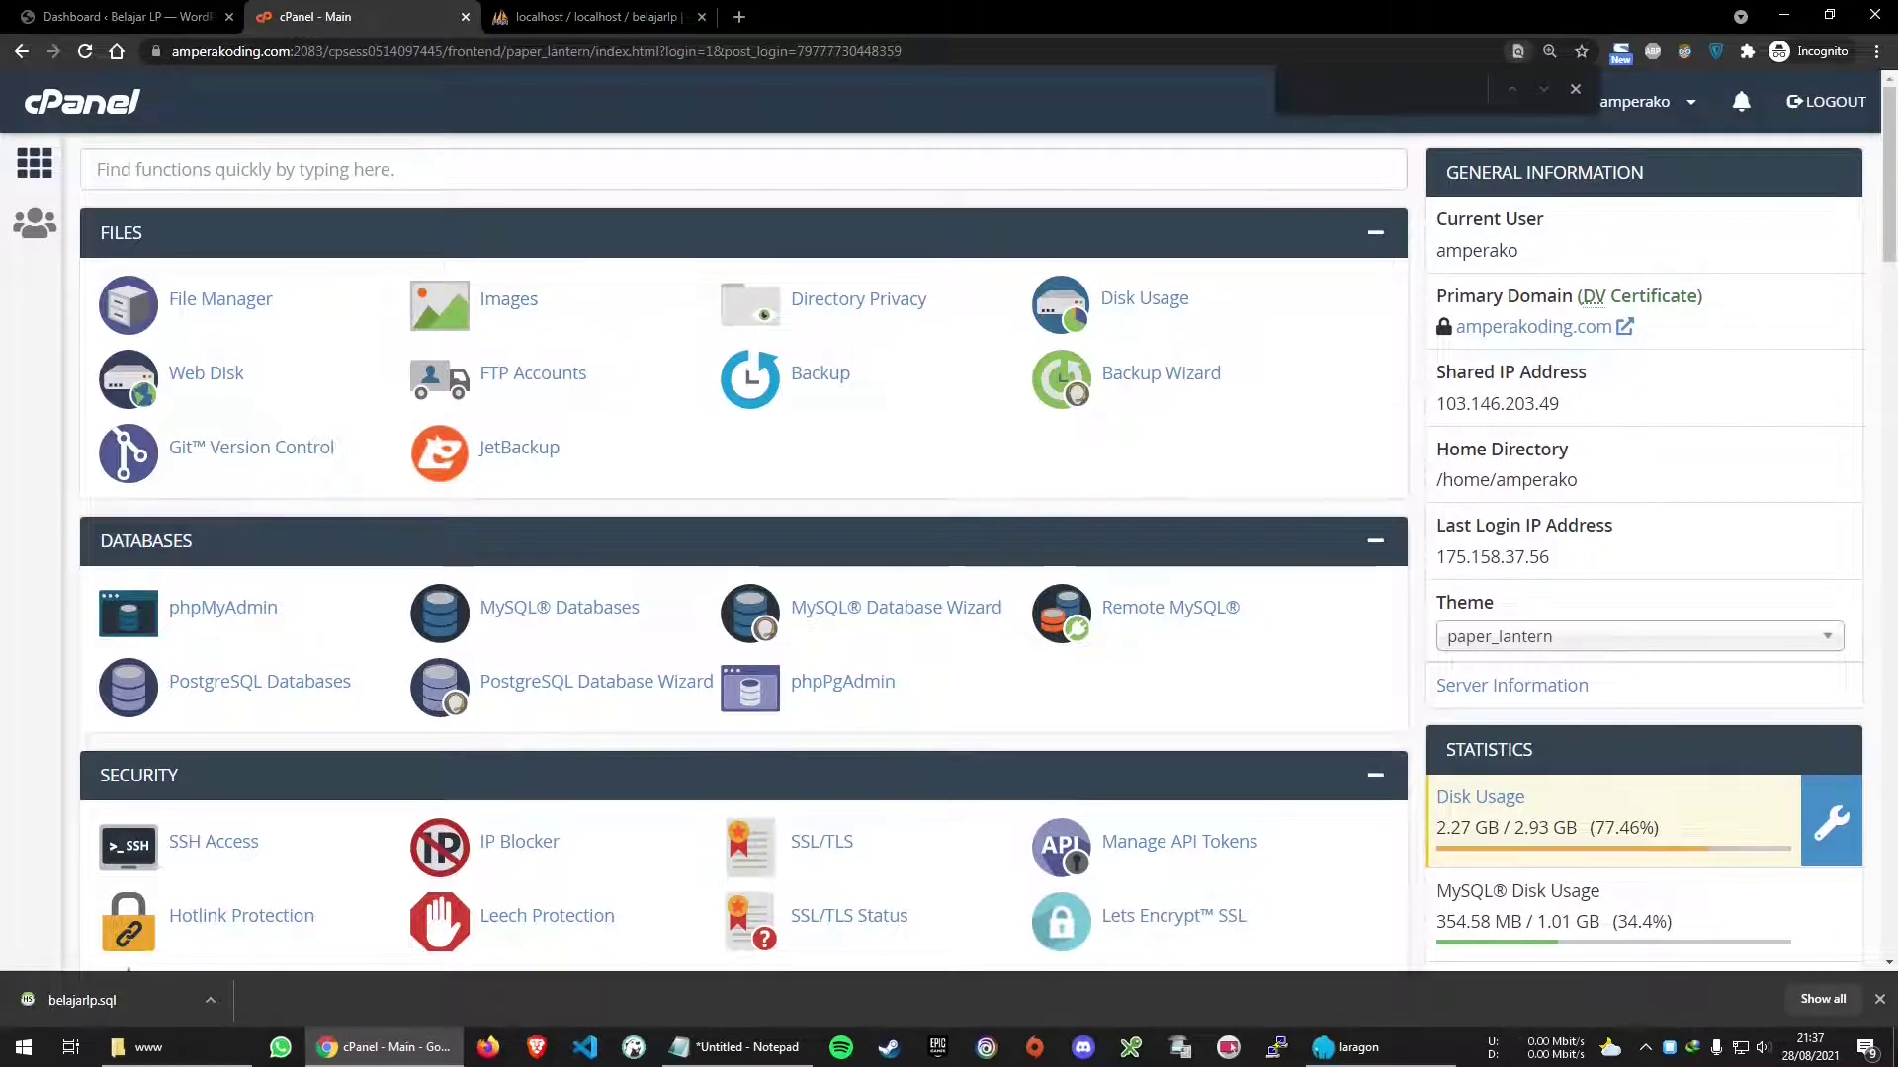
pyautogui.write('fi')
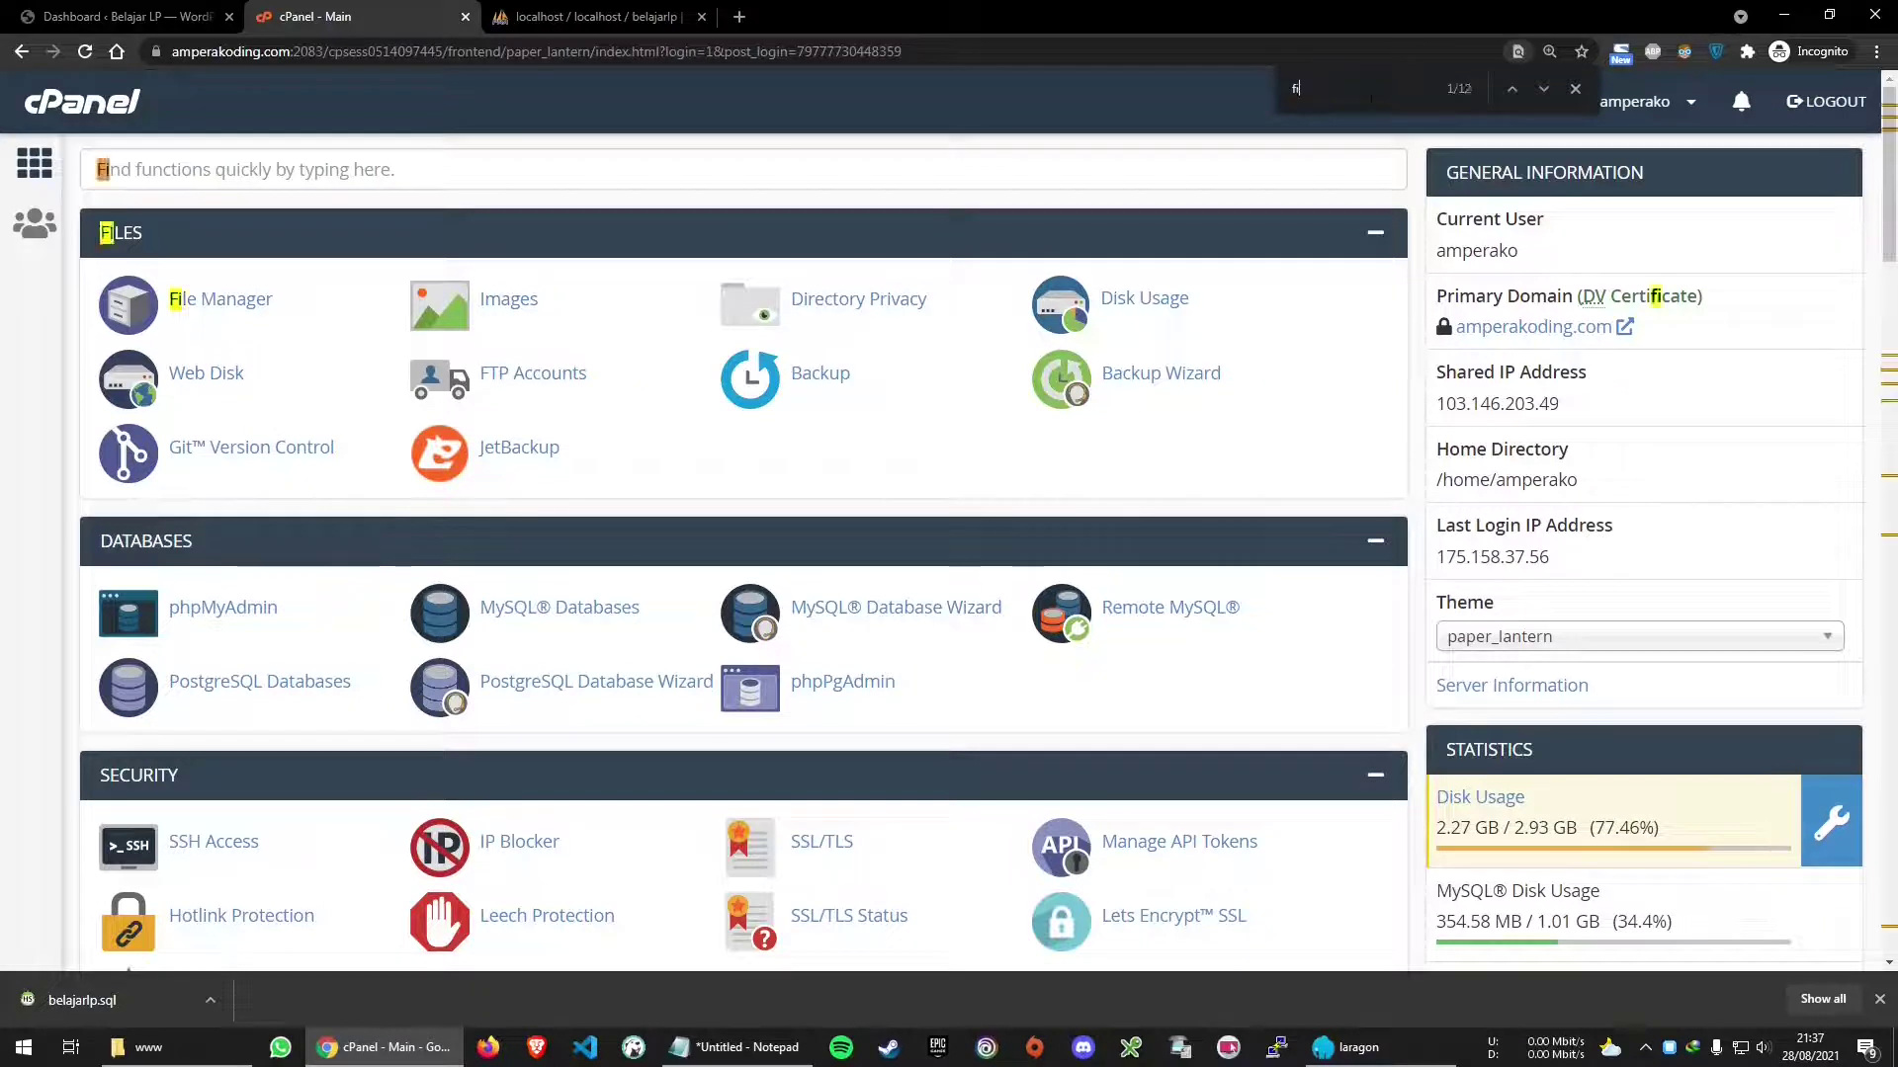
pyautogui.write('le manager')
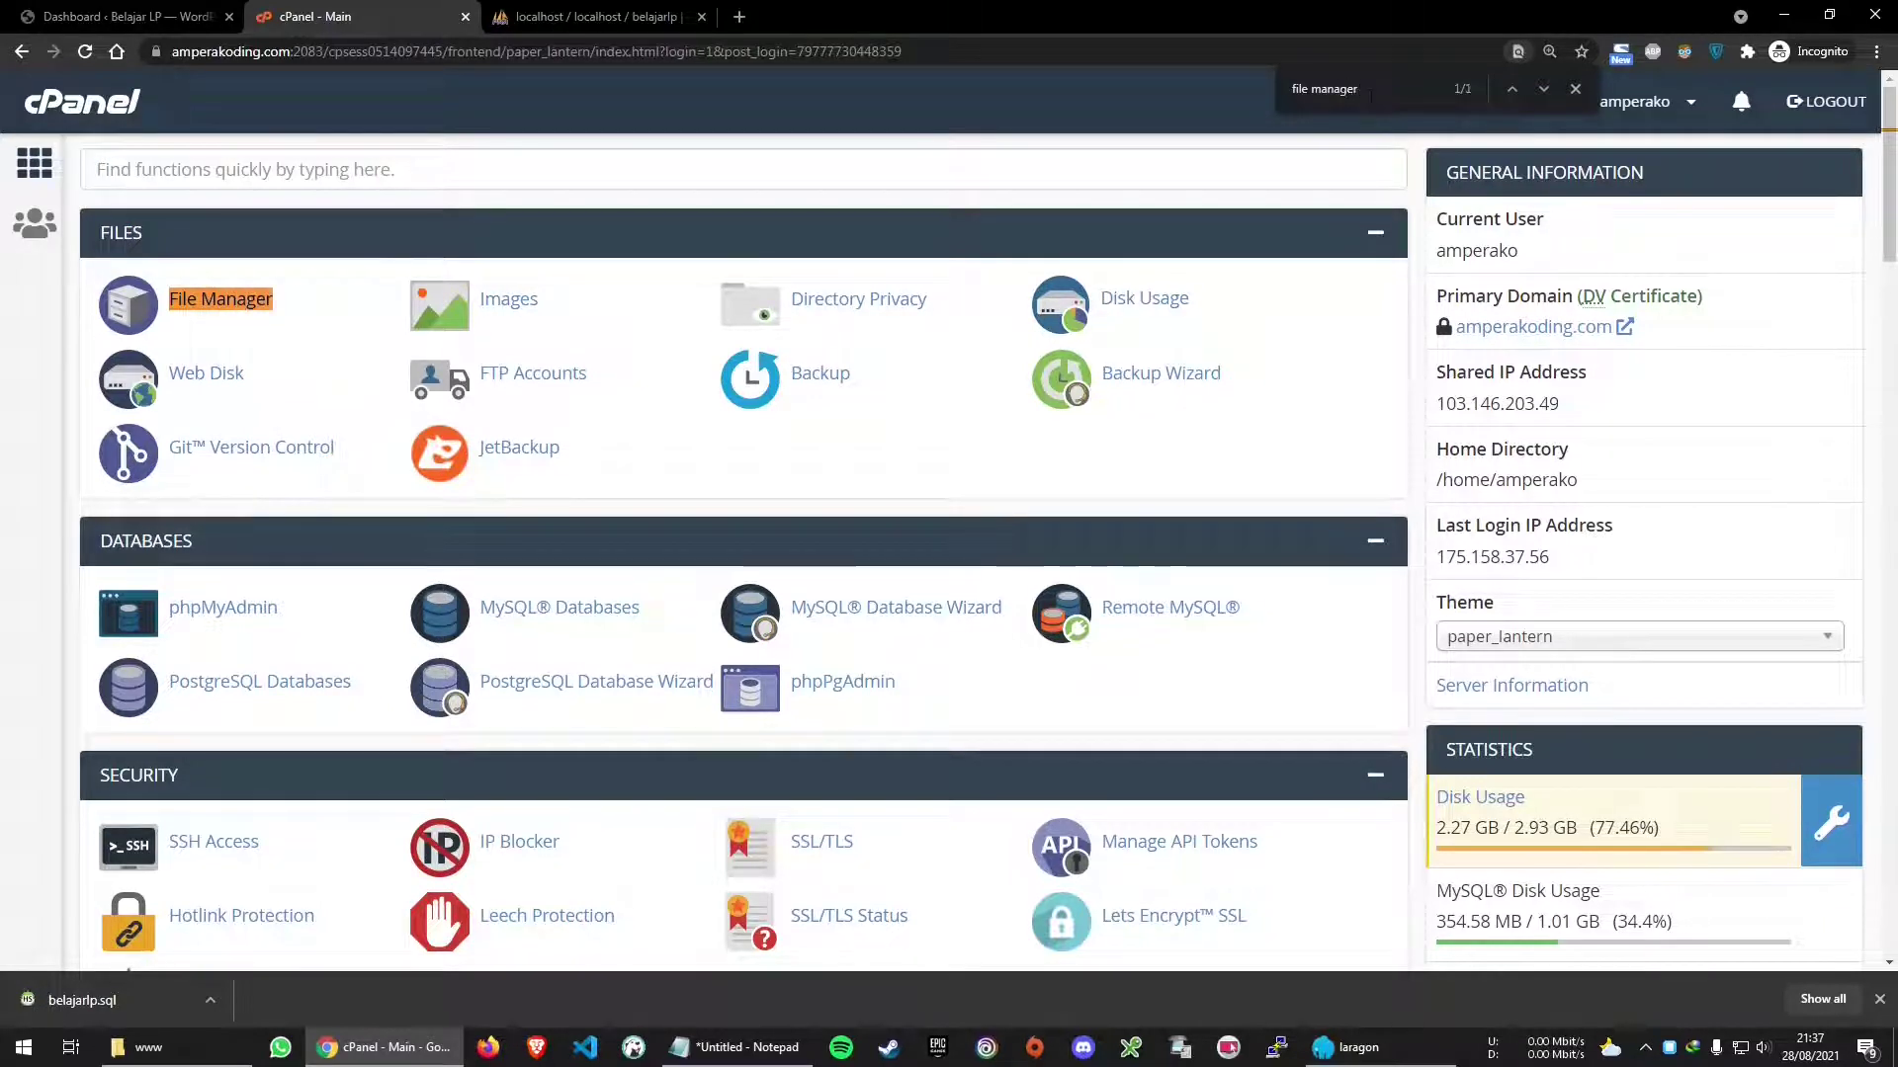
pyautogui.middleClick(241, 309)
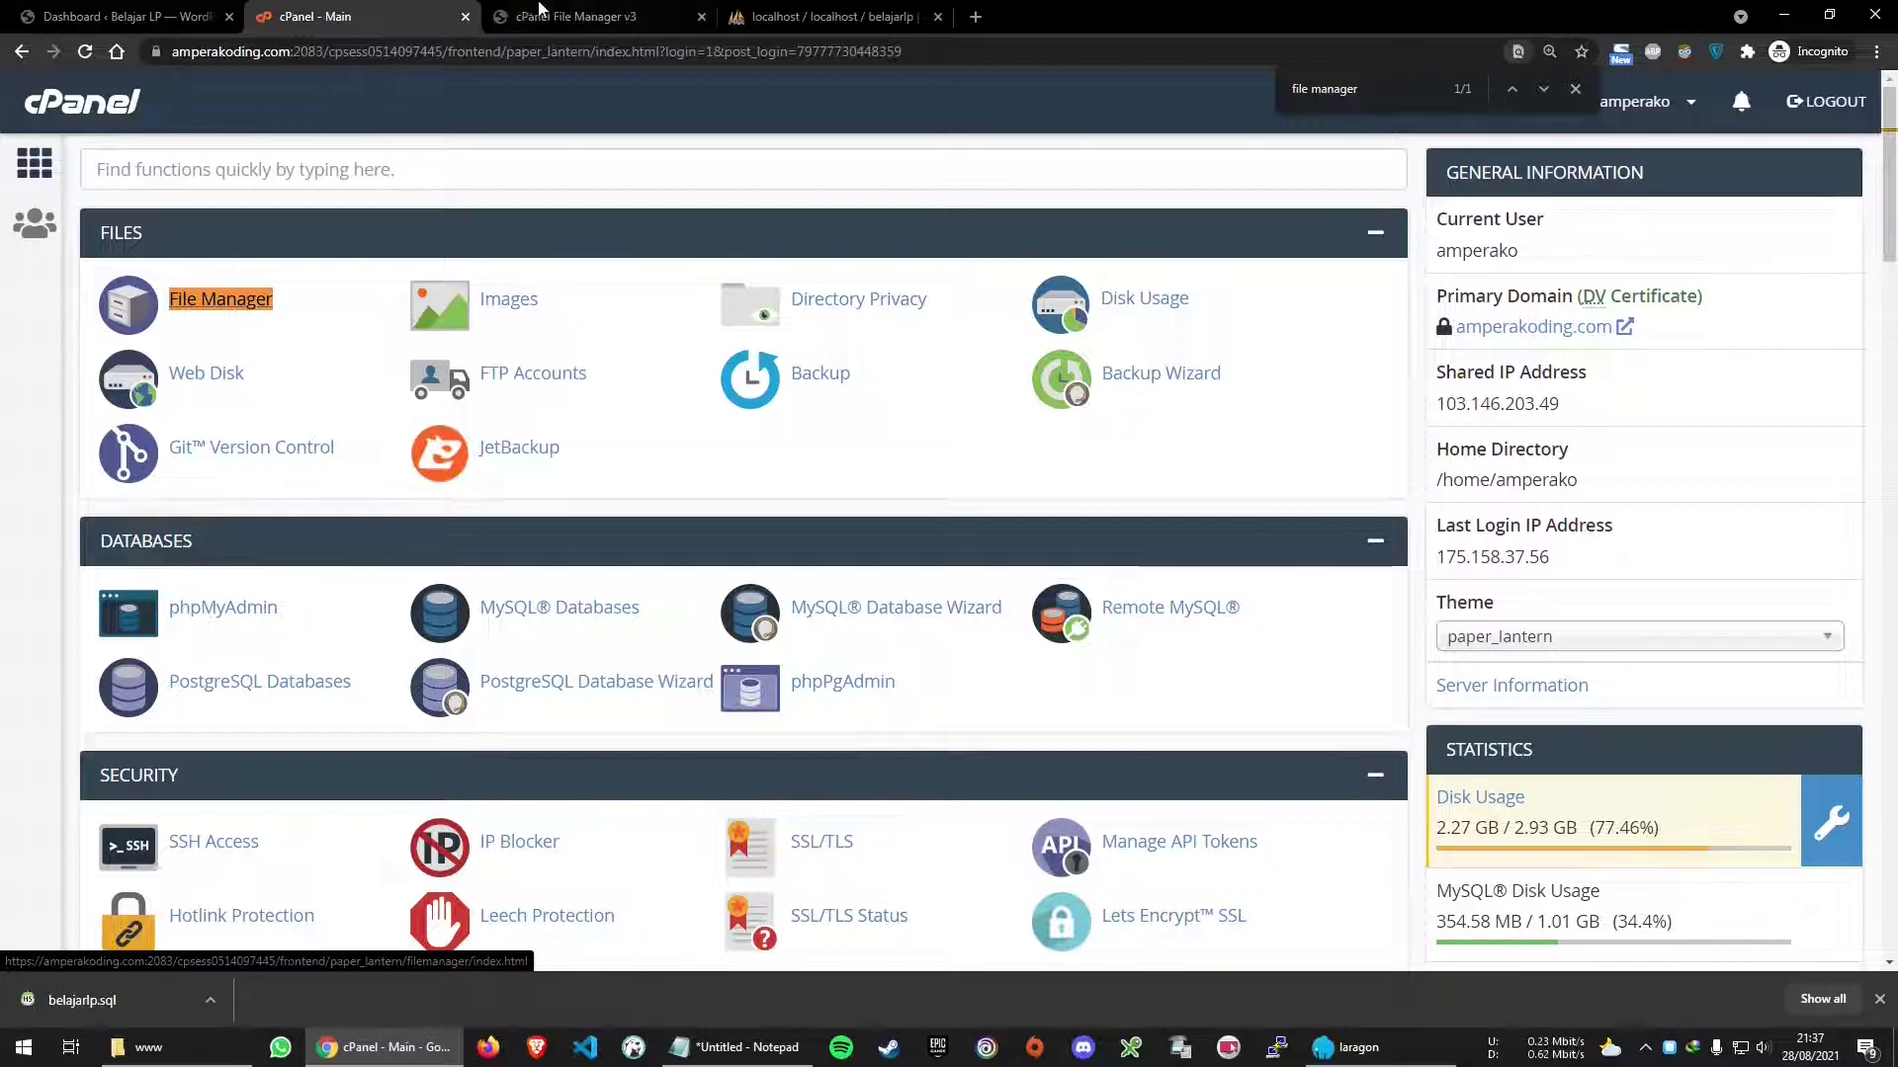
pyautogui.click(549, 16)
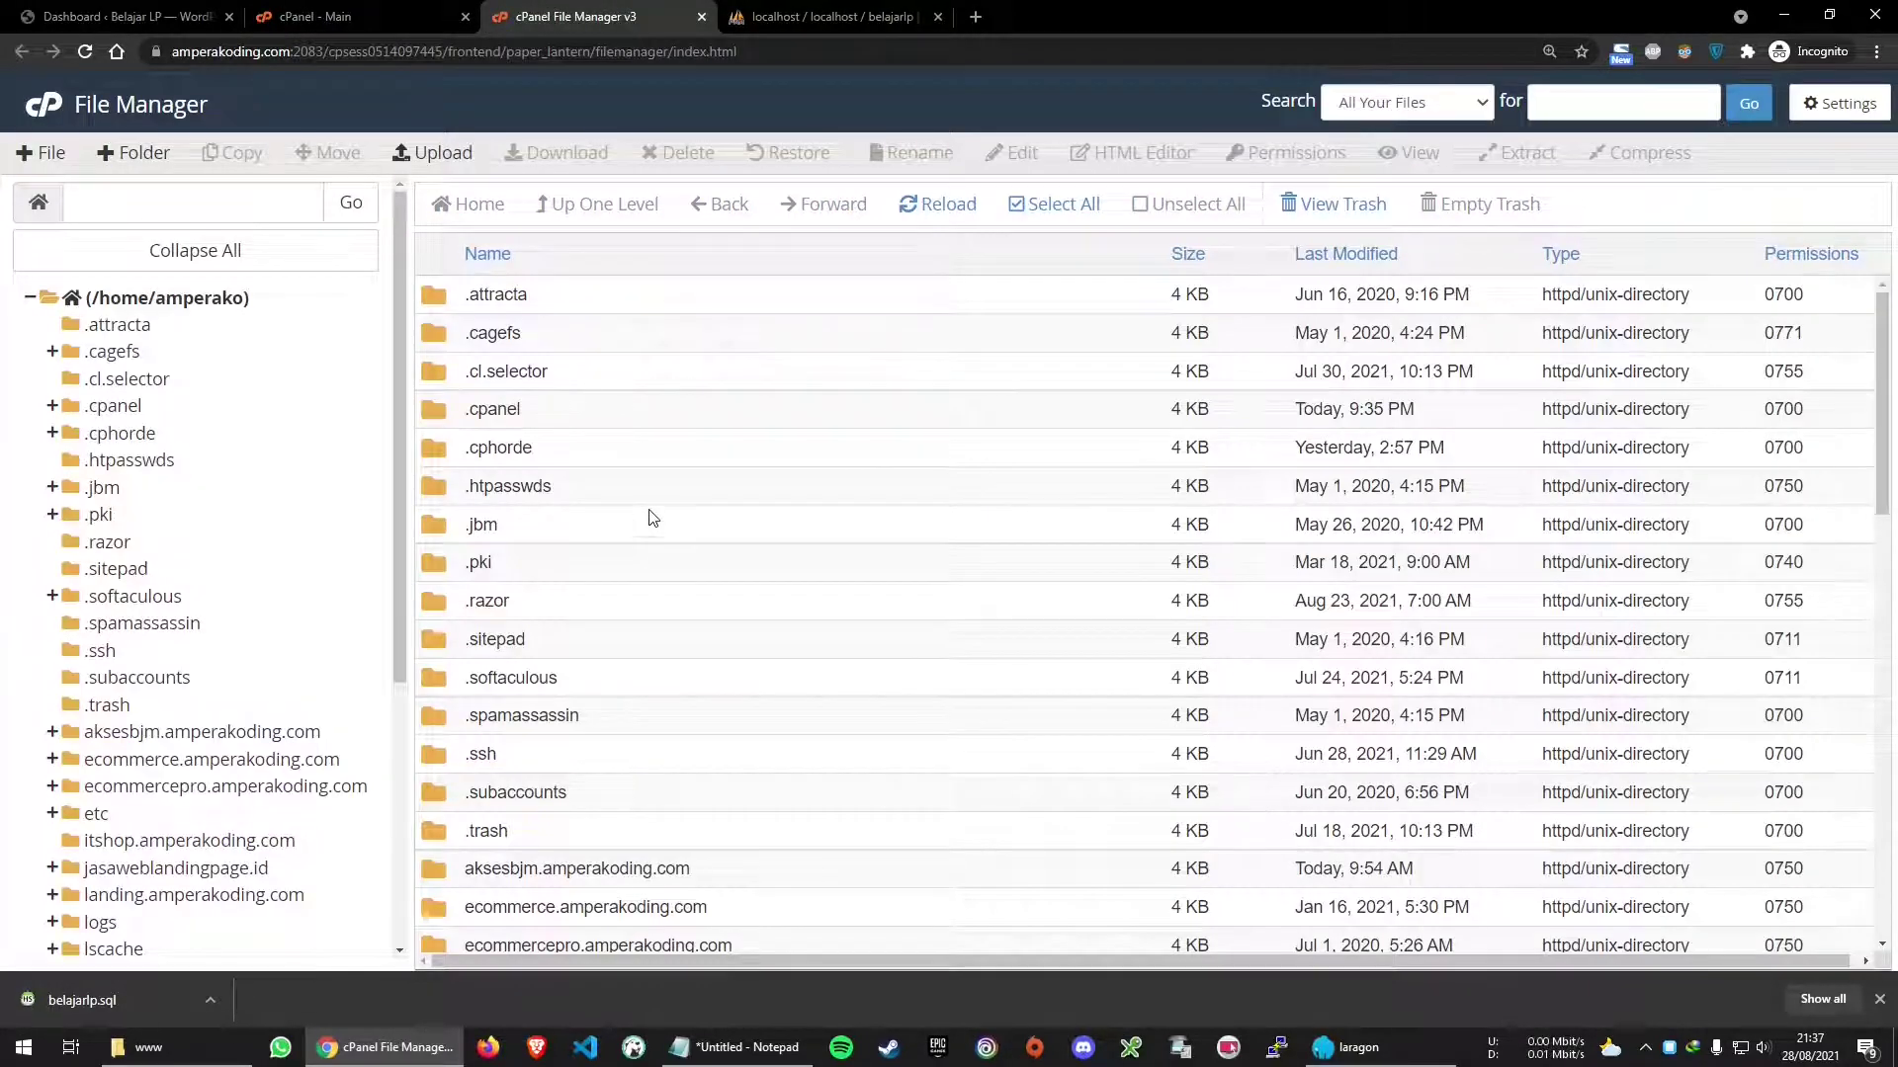
pyautogui.click(1877, 999)
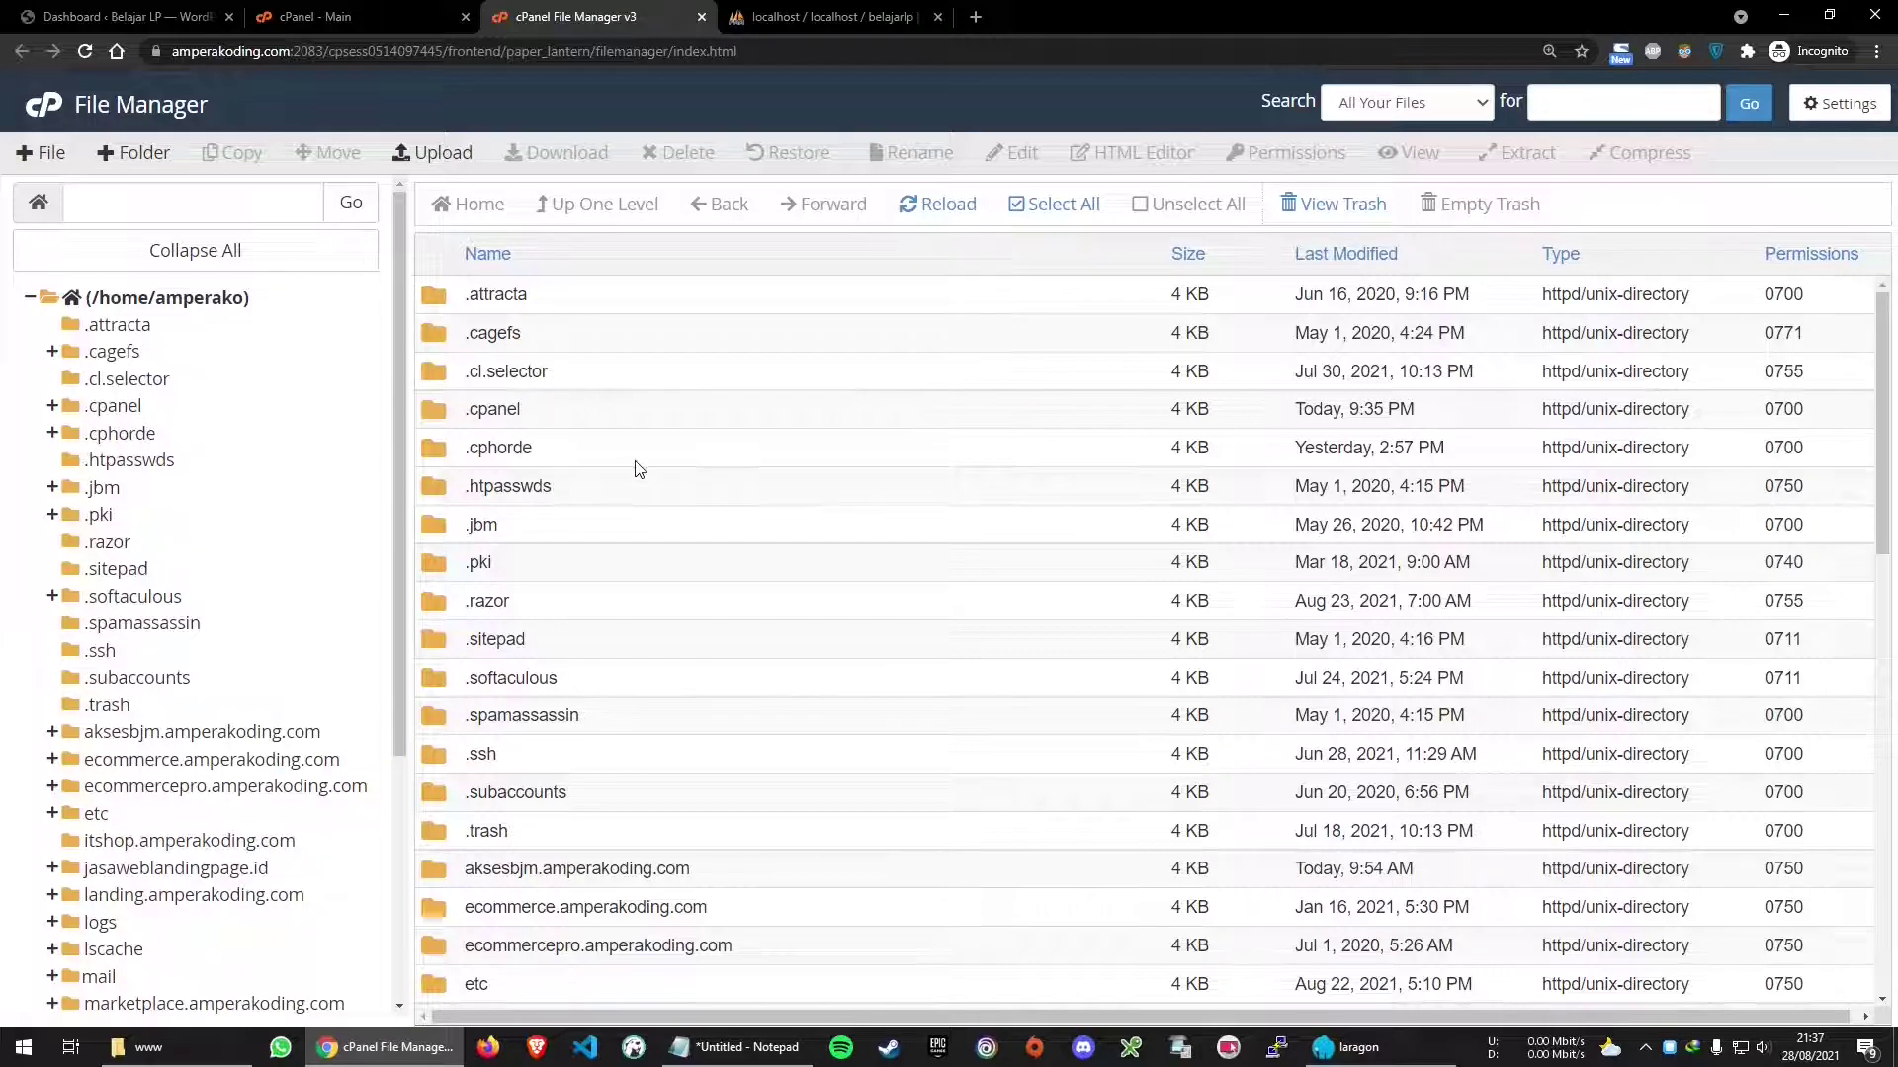
pyautogui.scroll(-3, 687, 496)
pyautogui.scroll(-4, 690, 496)
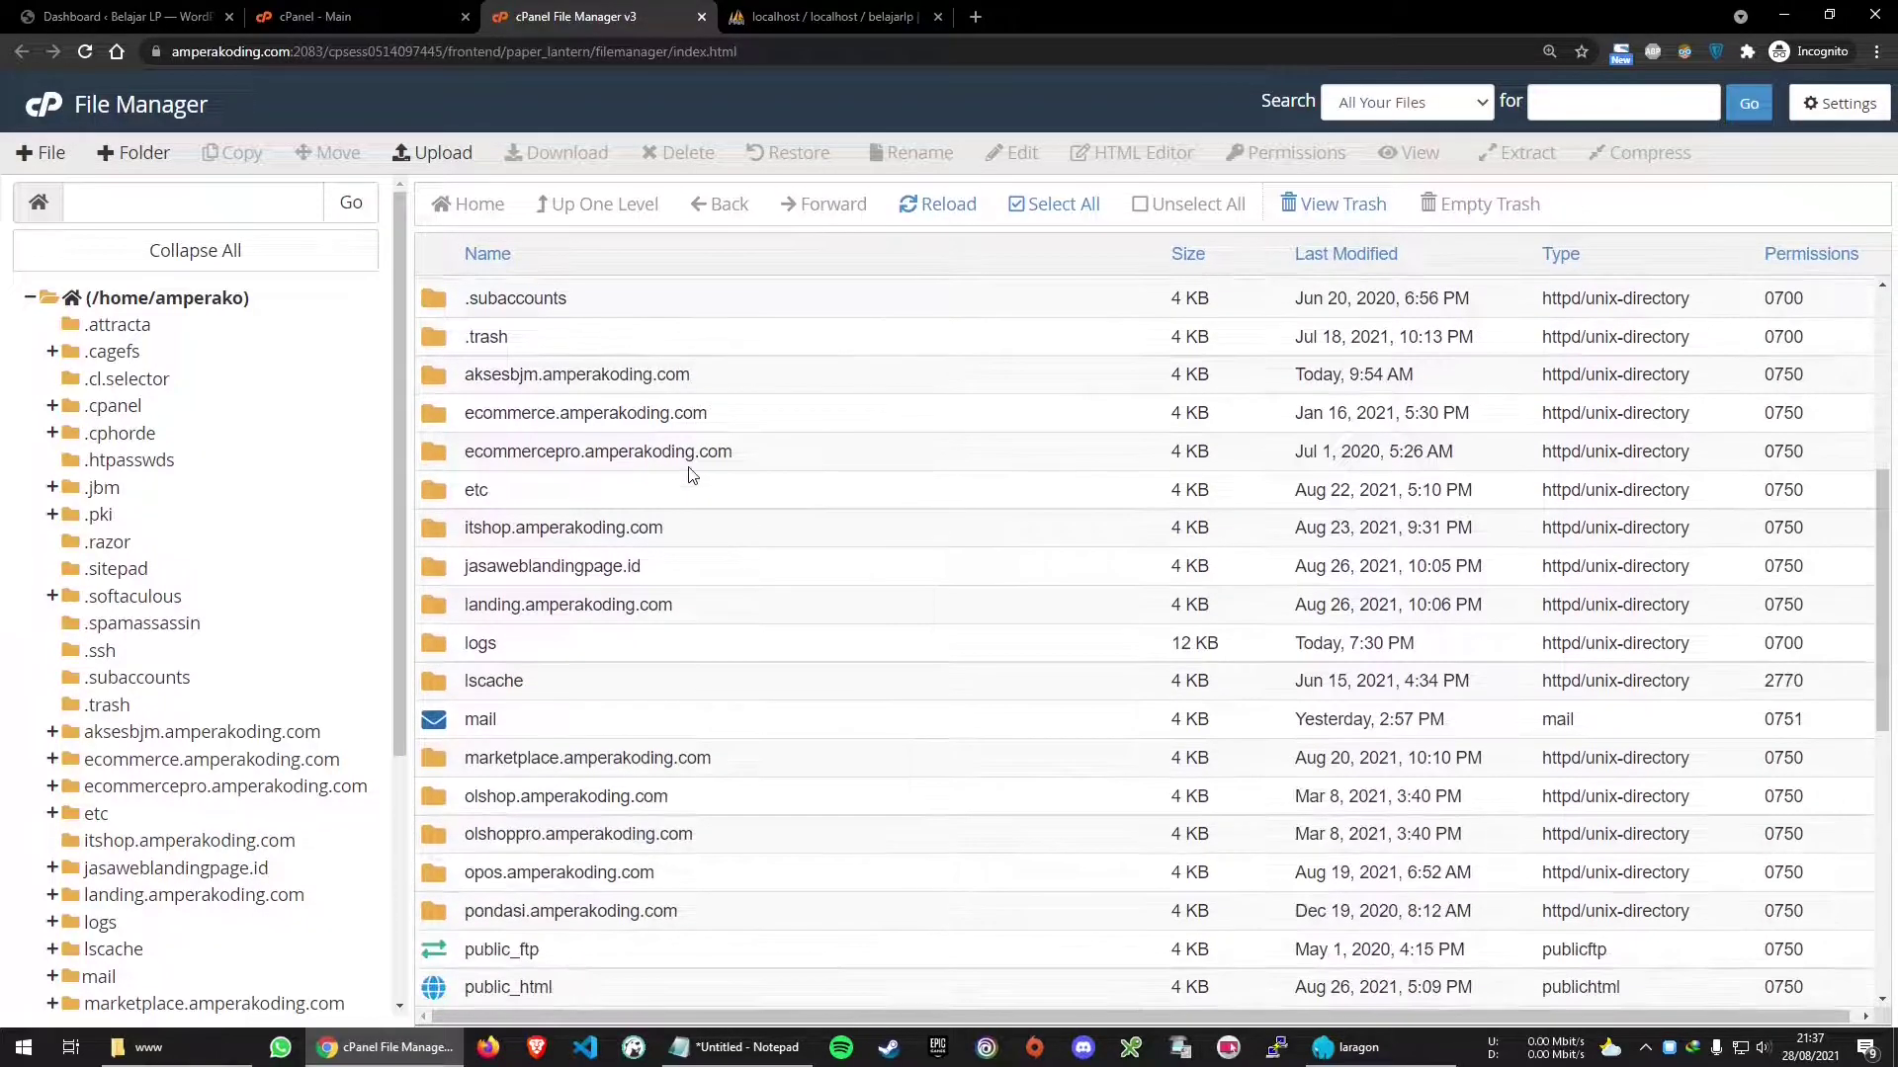
pyautogui.scroll(1, 784, 479)
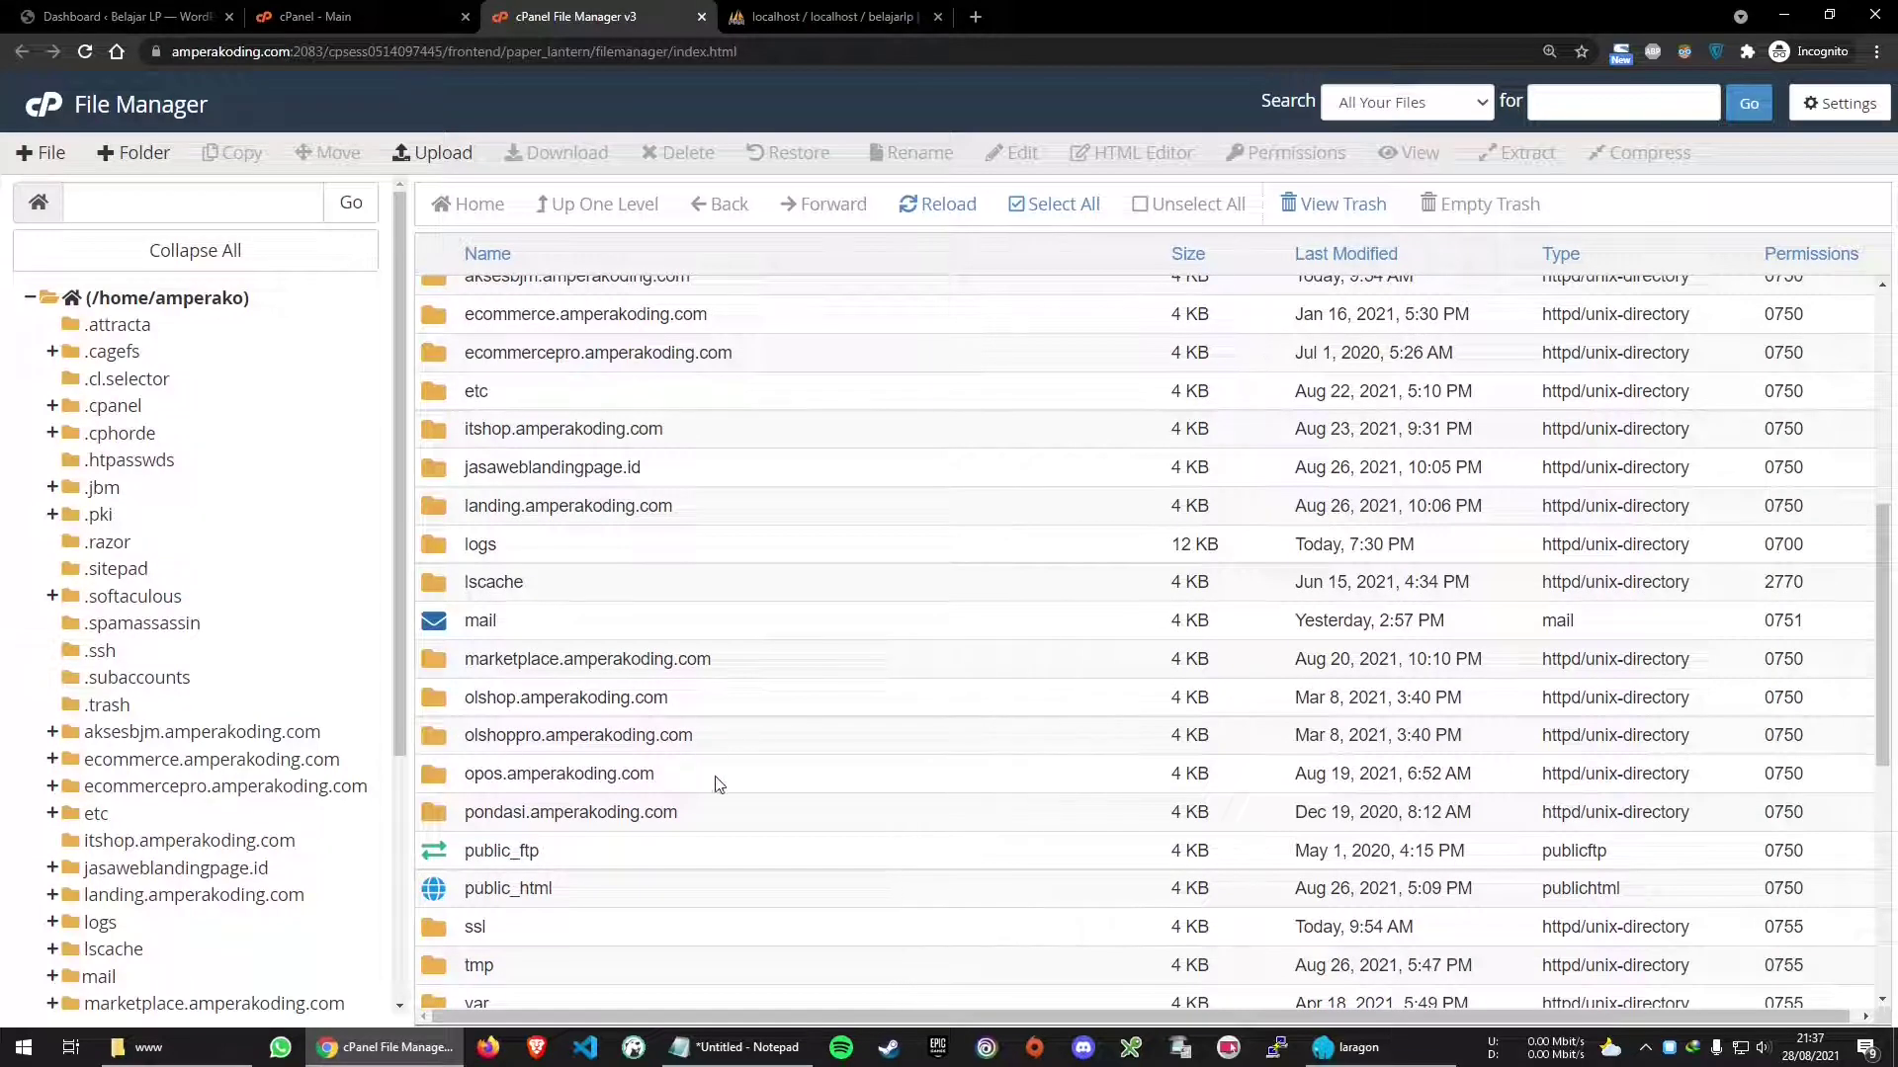
pyautogui.click(289, 10)
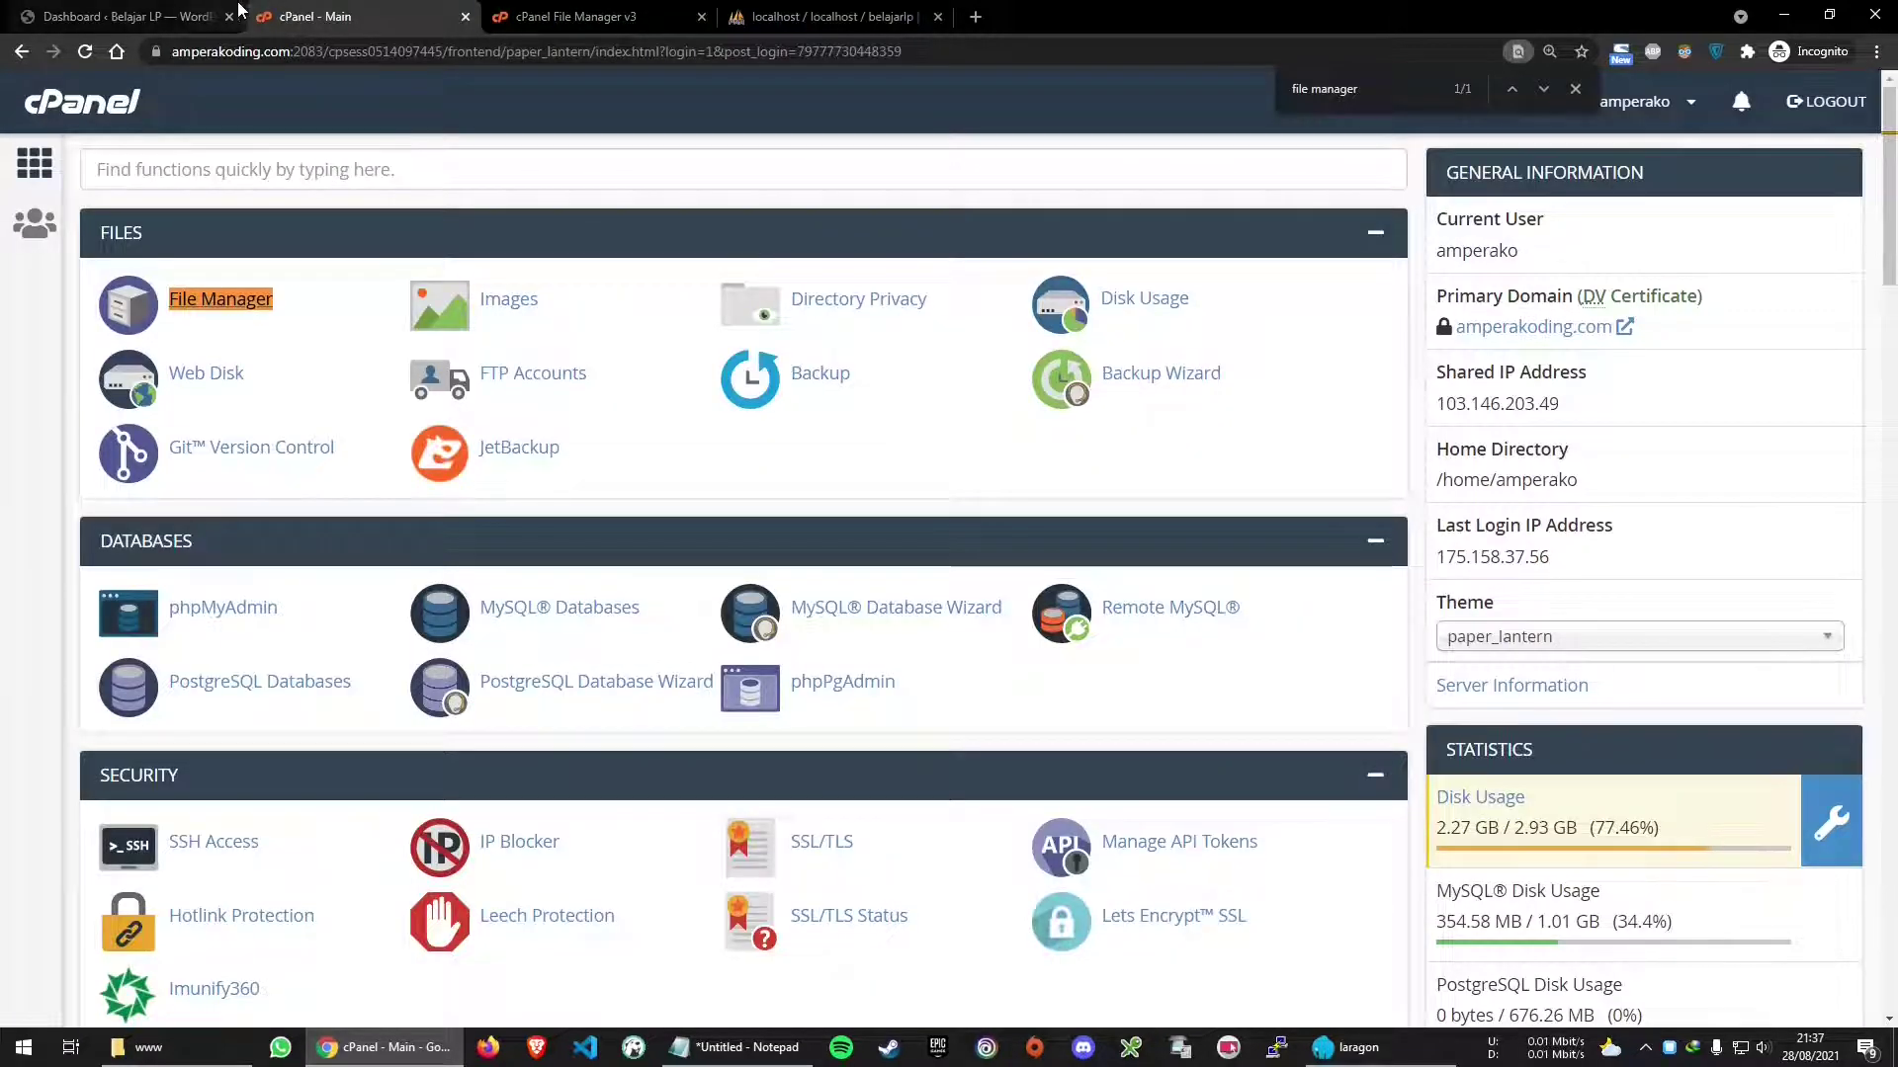
pyautogui.click(158, 16)
pyautogui.click(379, 28)
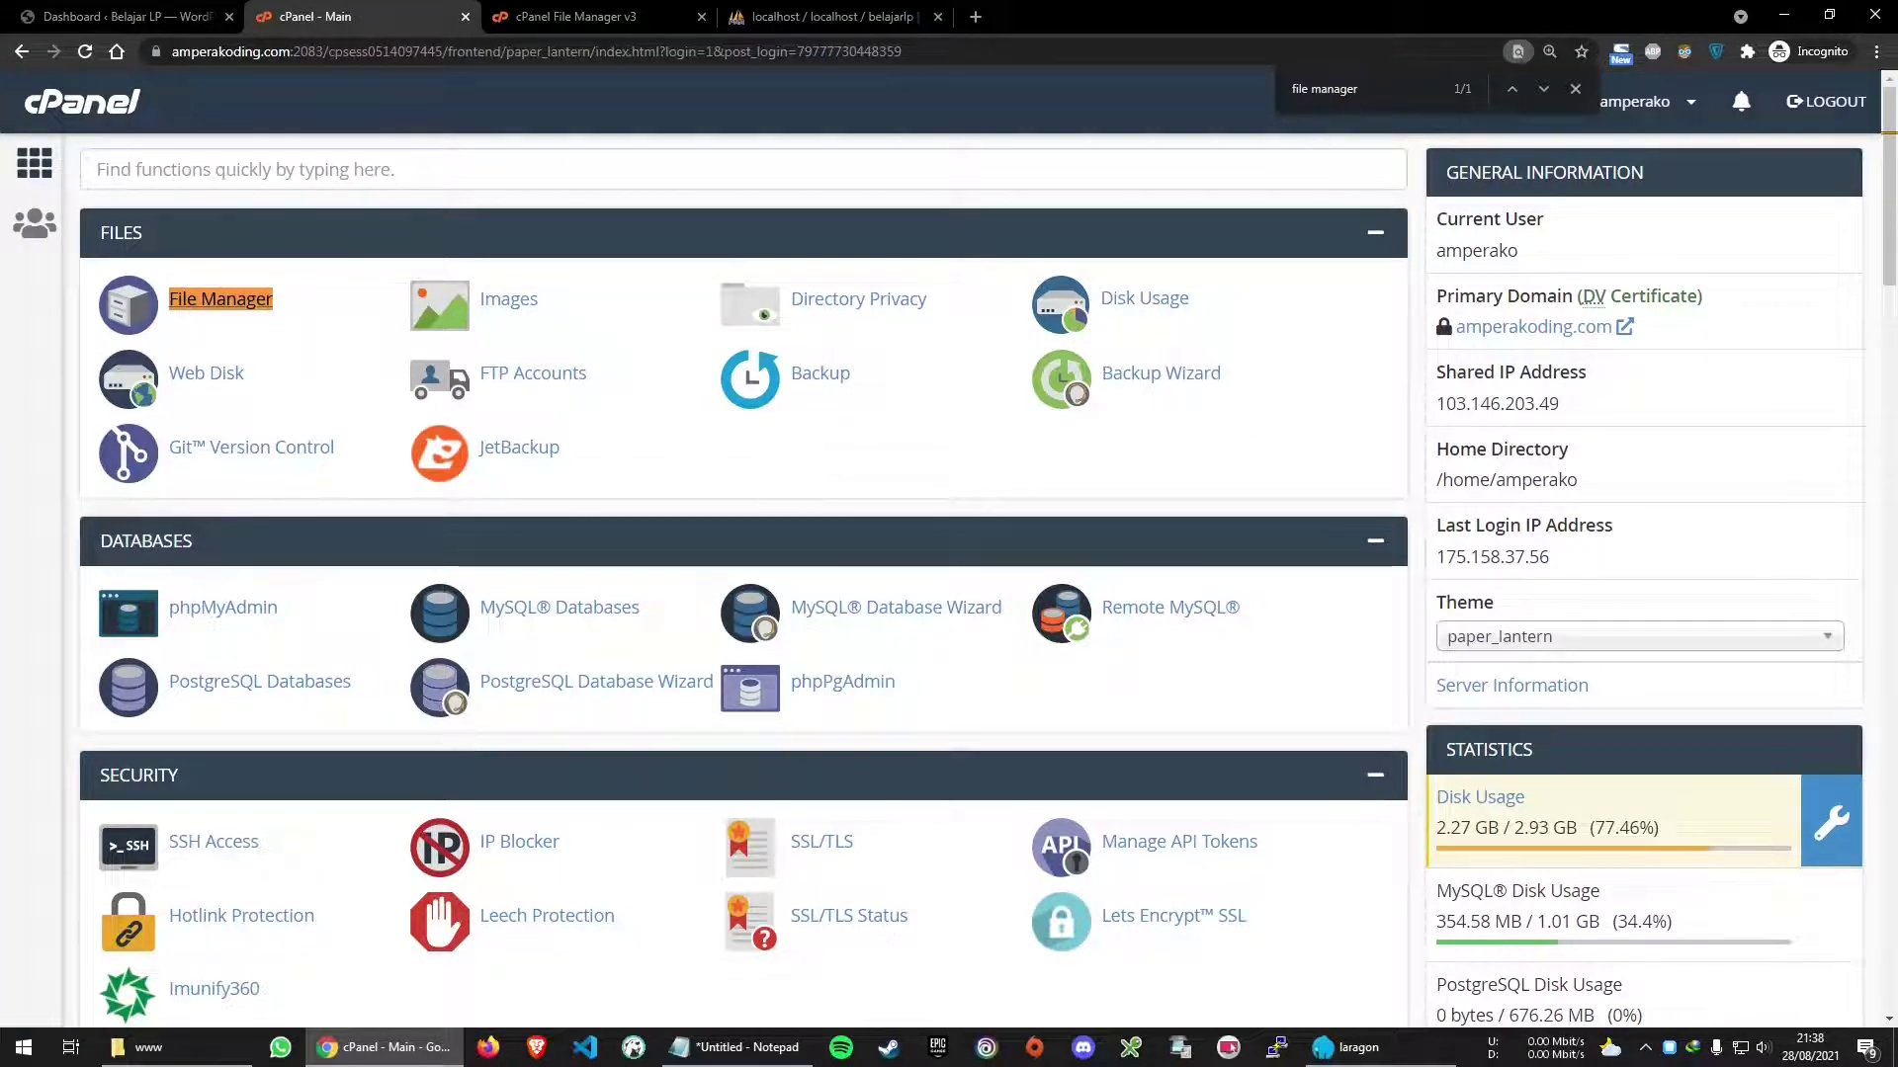
# Find Subdomains on the cPanel main page by searching 'sub' and open it in a new tab
pyautogui.hotkey('ctrl', 'f')
pyautogui.write('s')
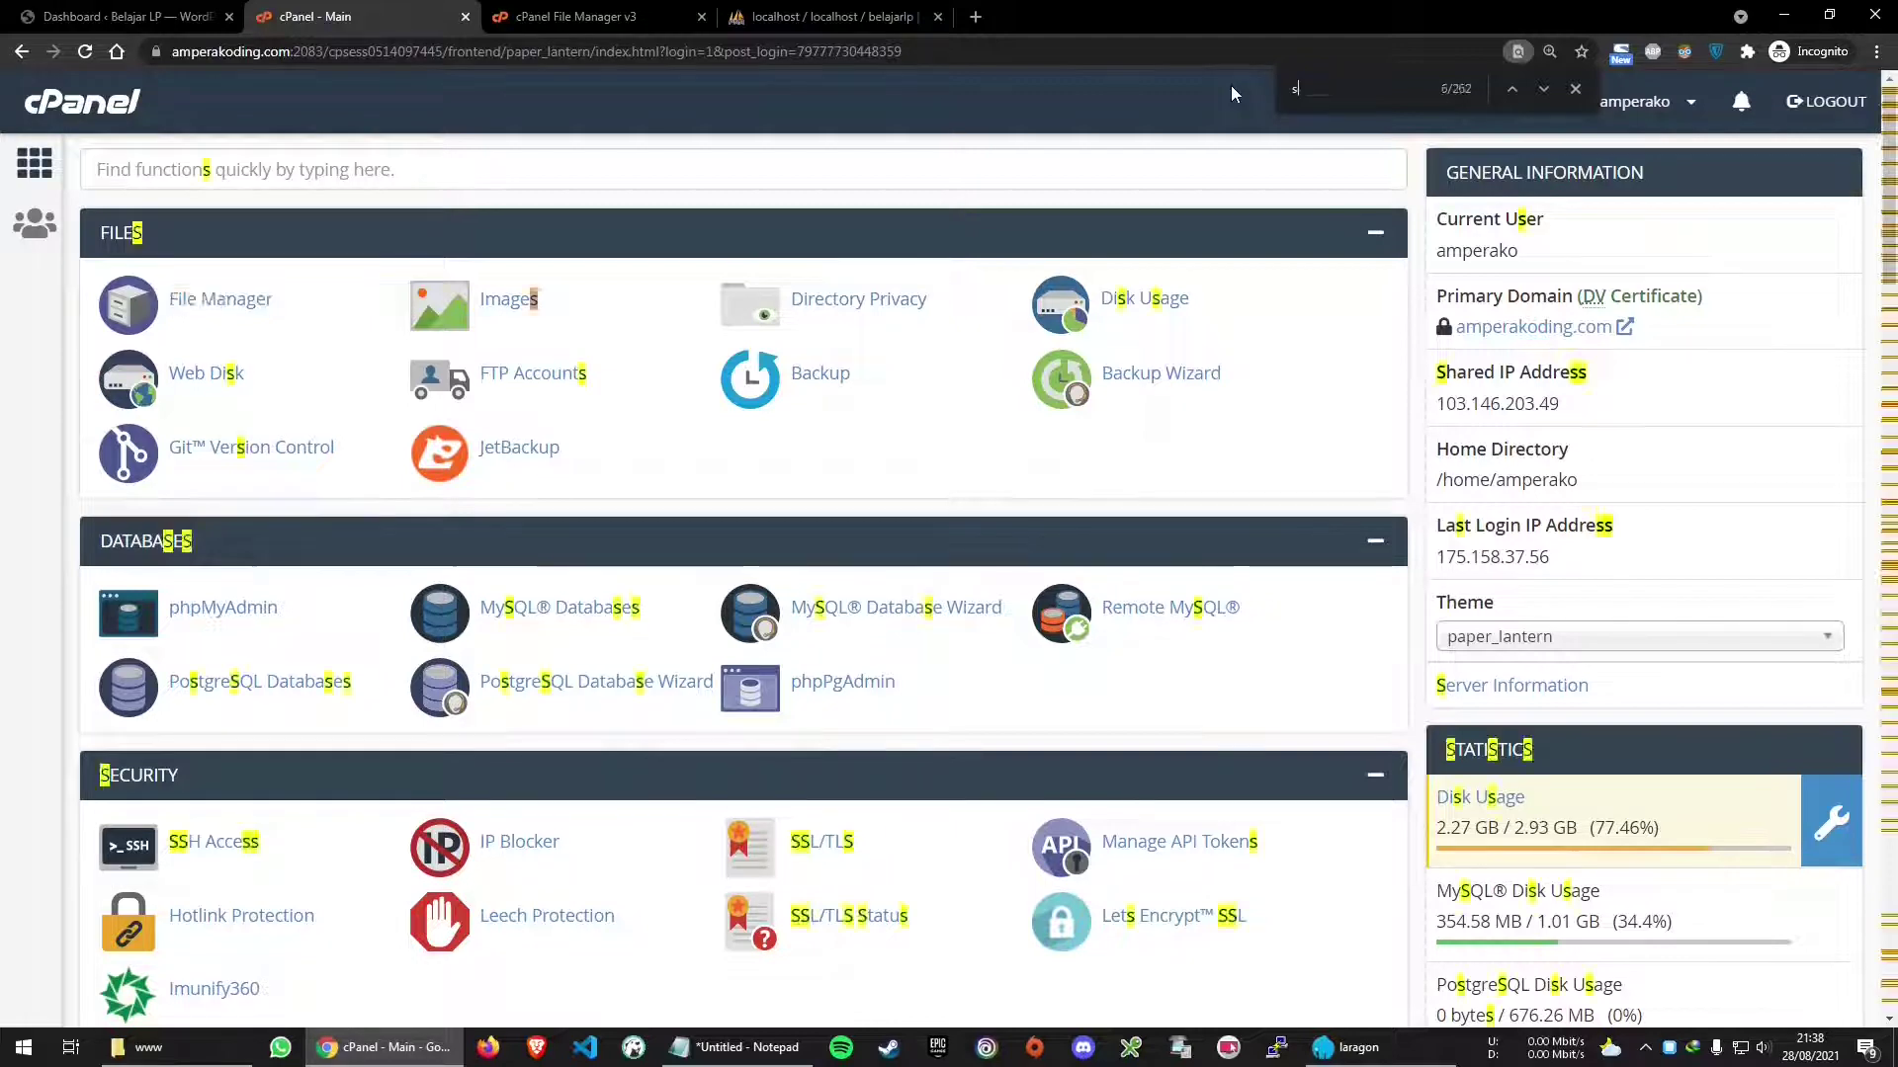
pyautogui.write('ub')
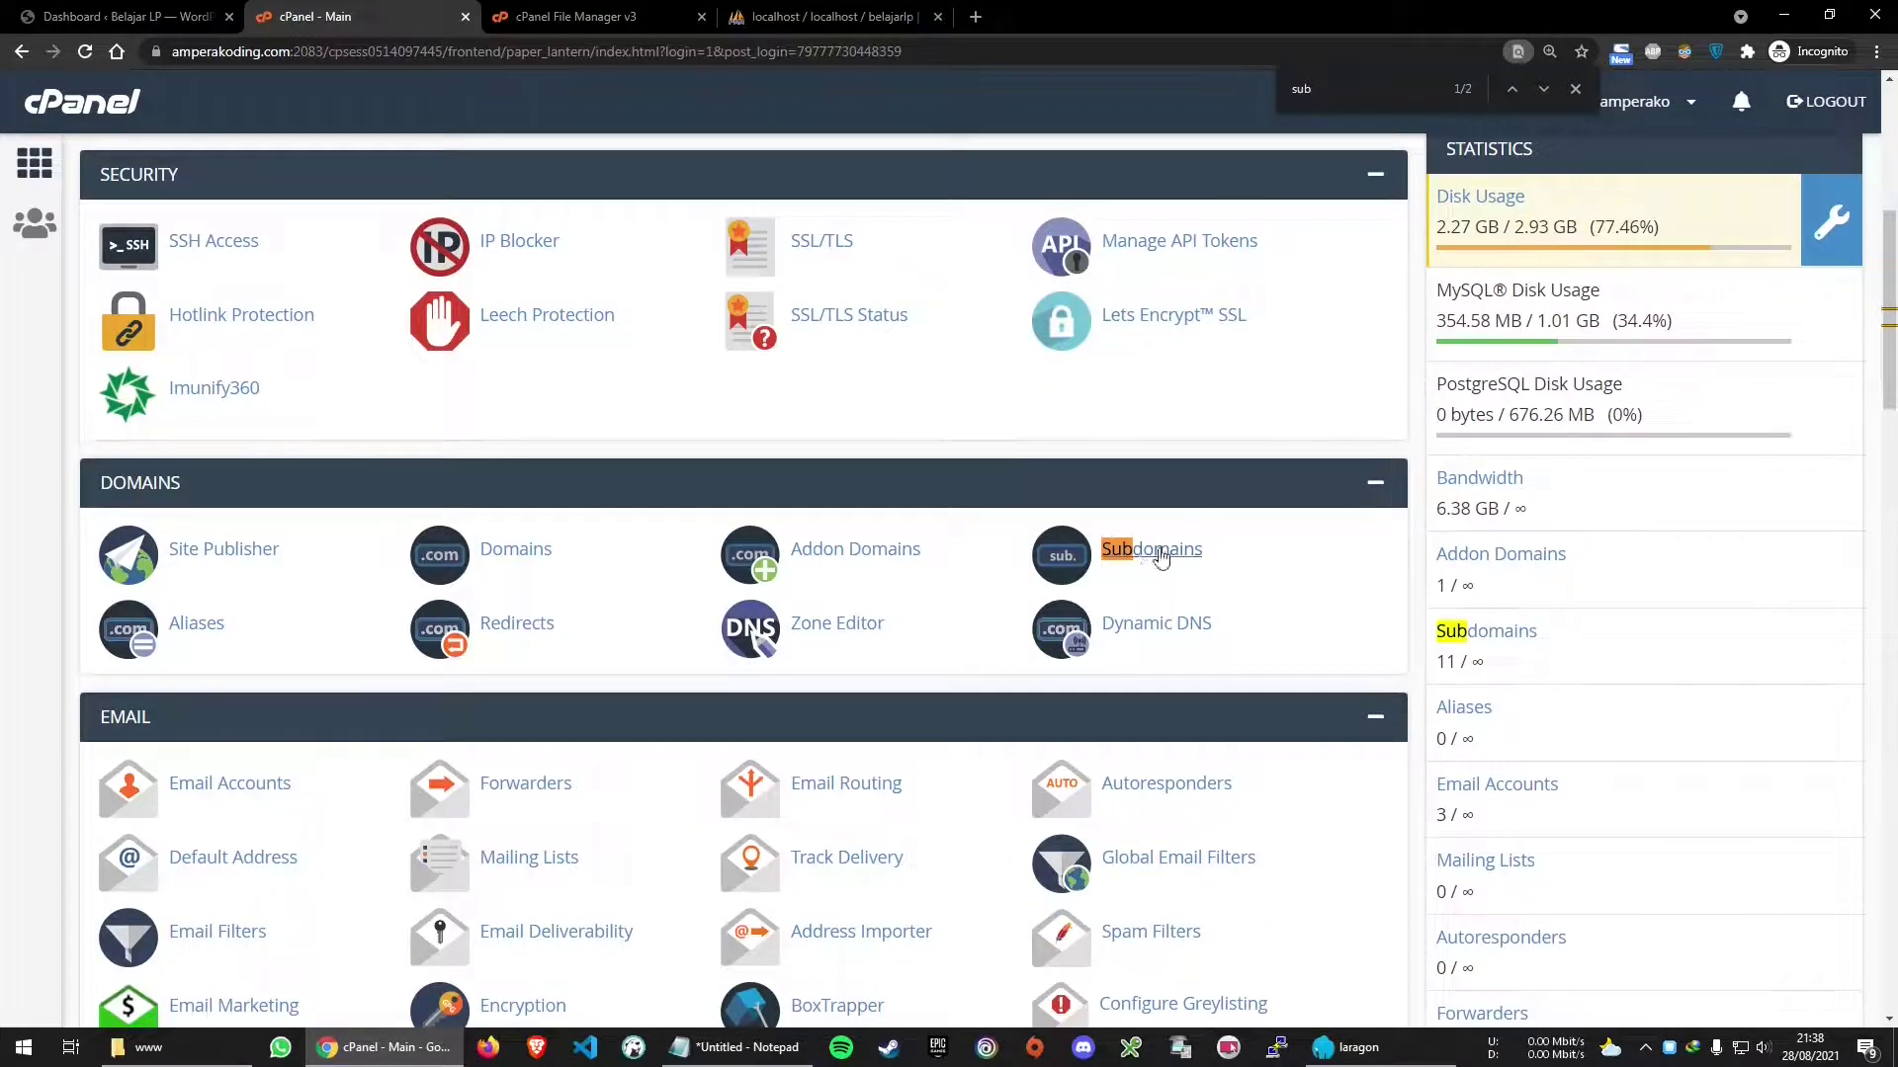
pyautogui.middleClick(1171, 558)
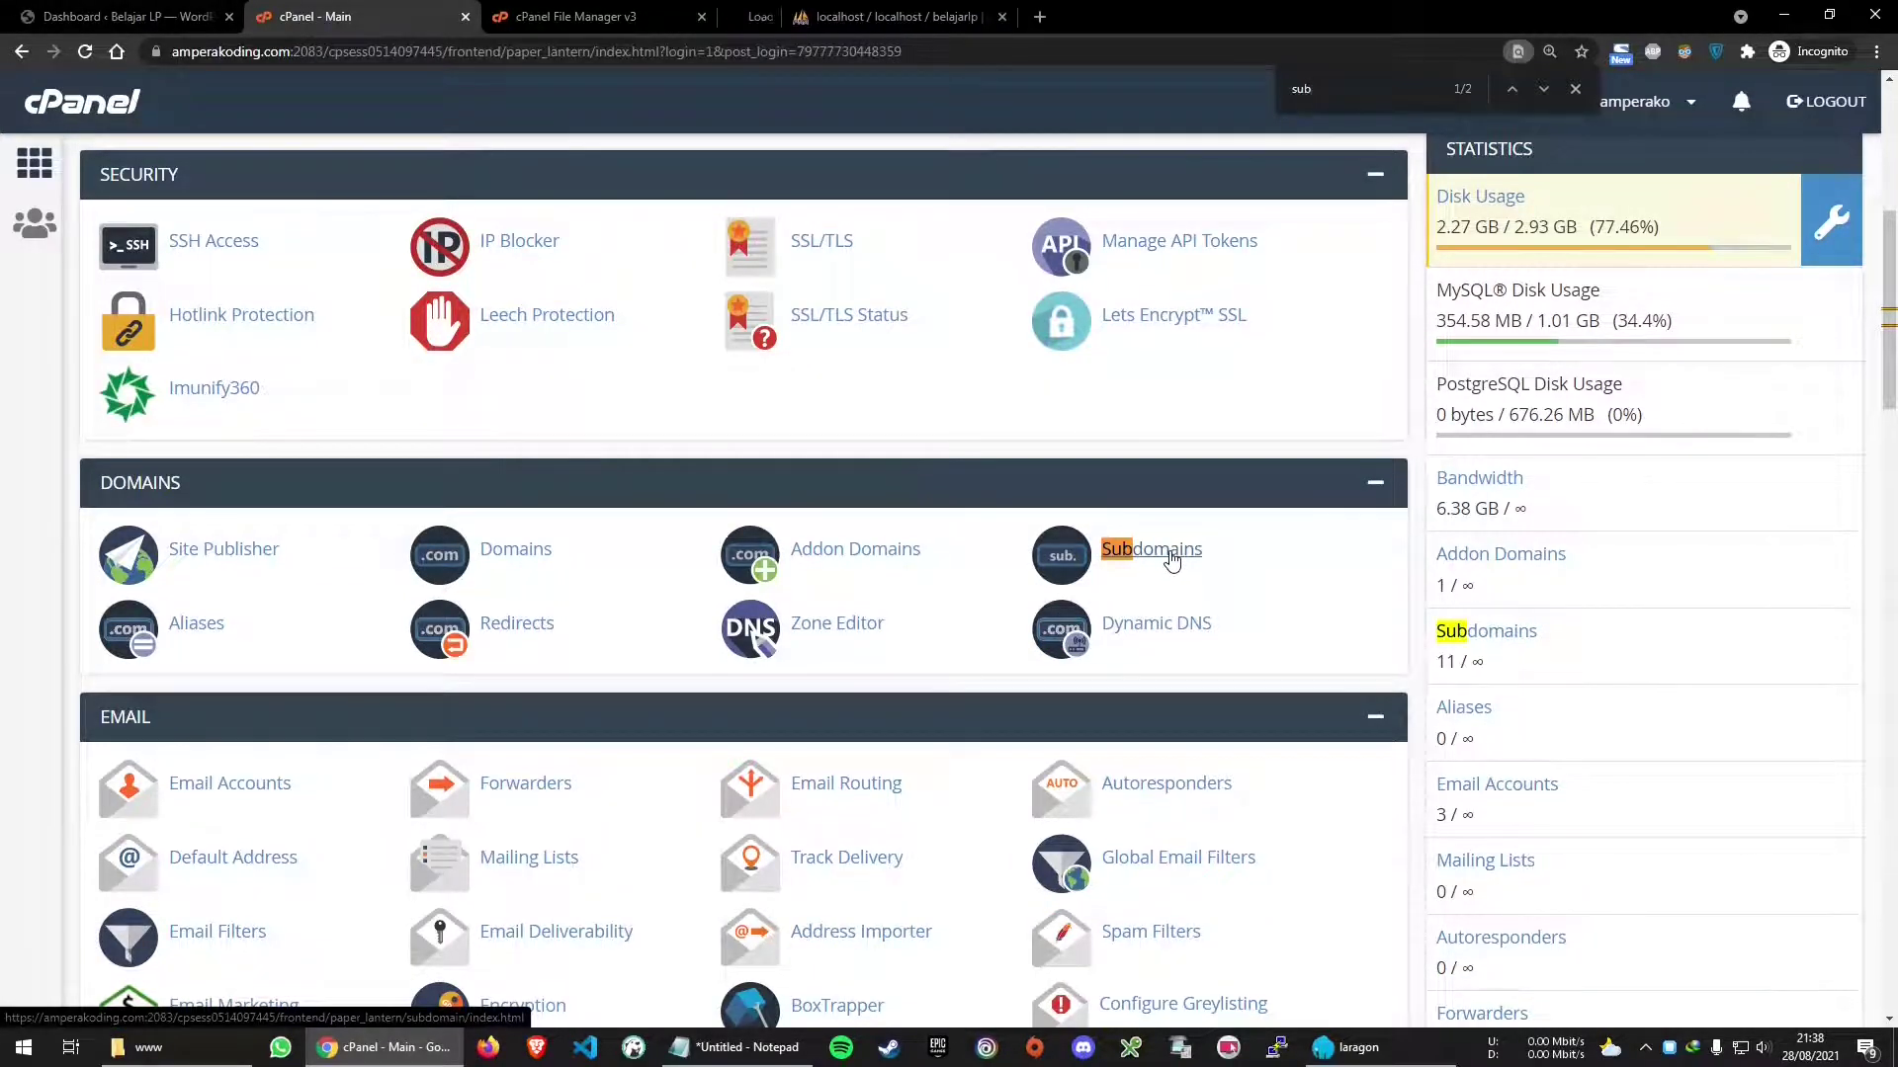
pyautogui.click(776, 16)
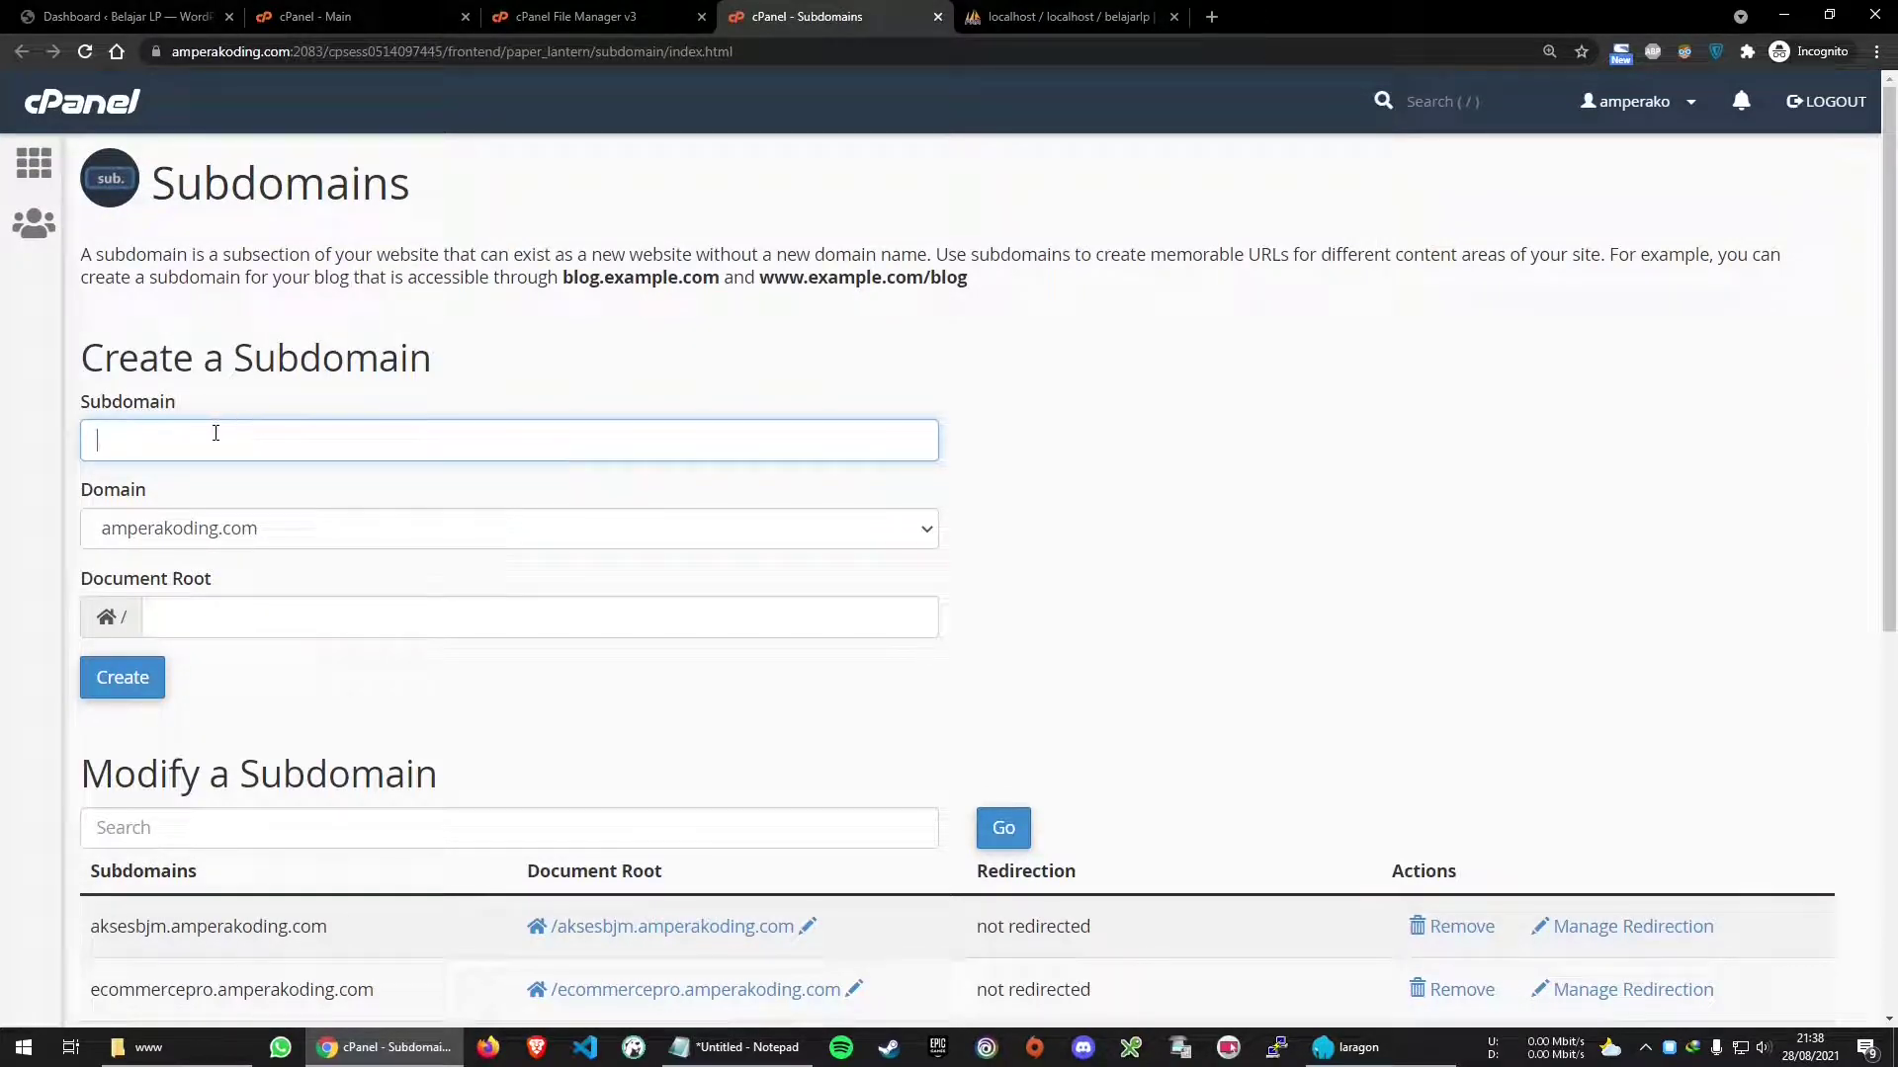
# Create subdomain belajarlp on amperakoding.com, keeping the auto-filled document root belajarlp.amperakoding.com
pyautogui.write('belajarlp')
pyautogui.click(471, 408)
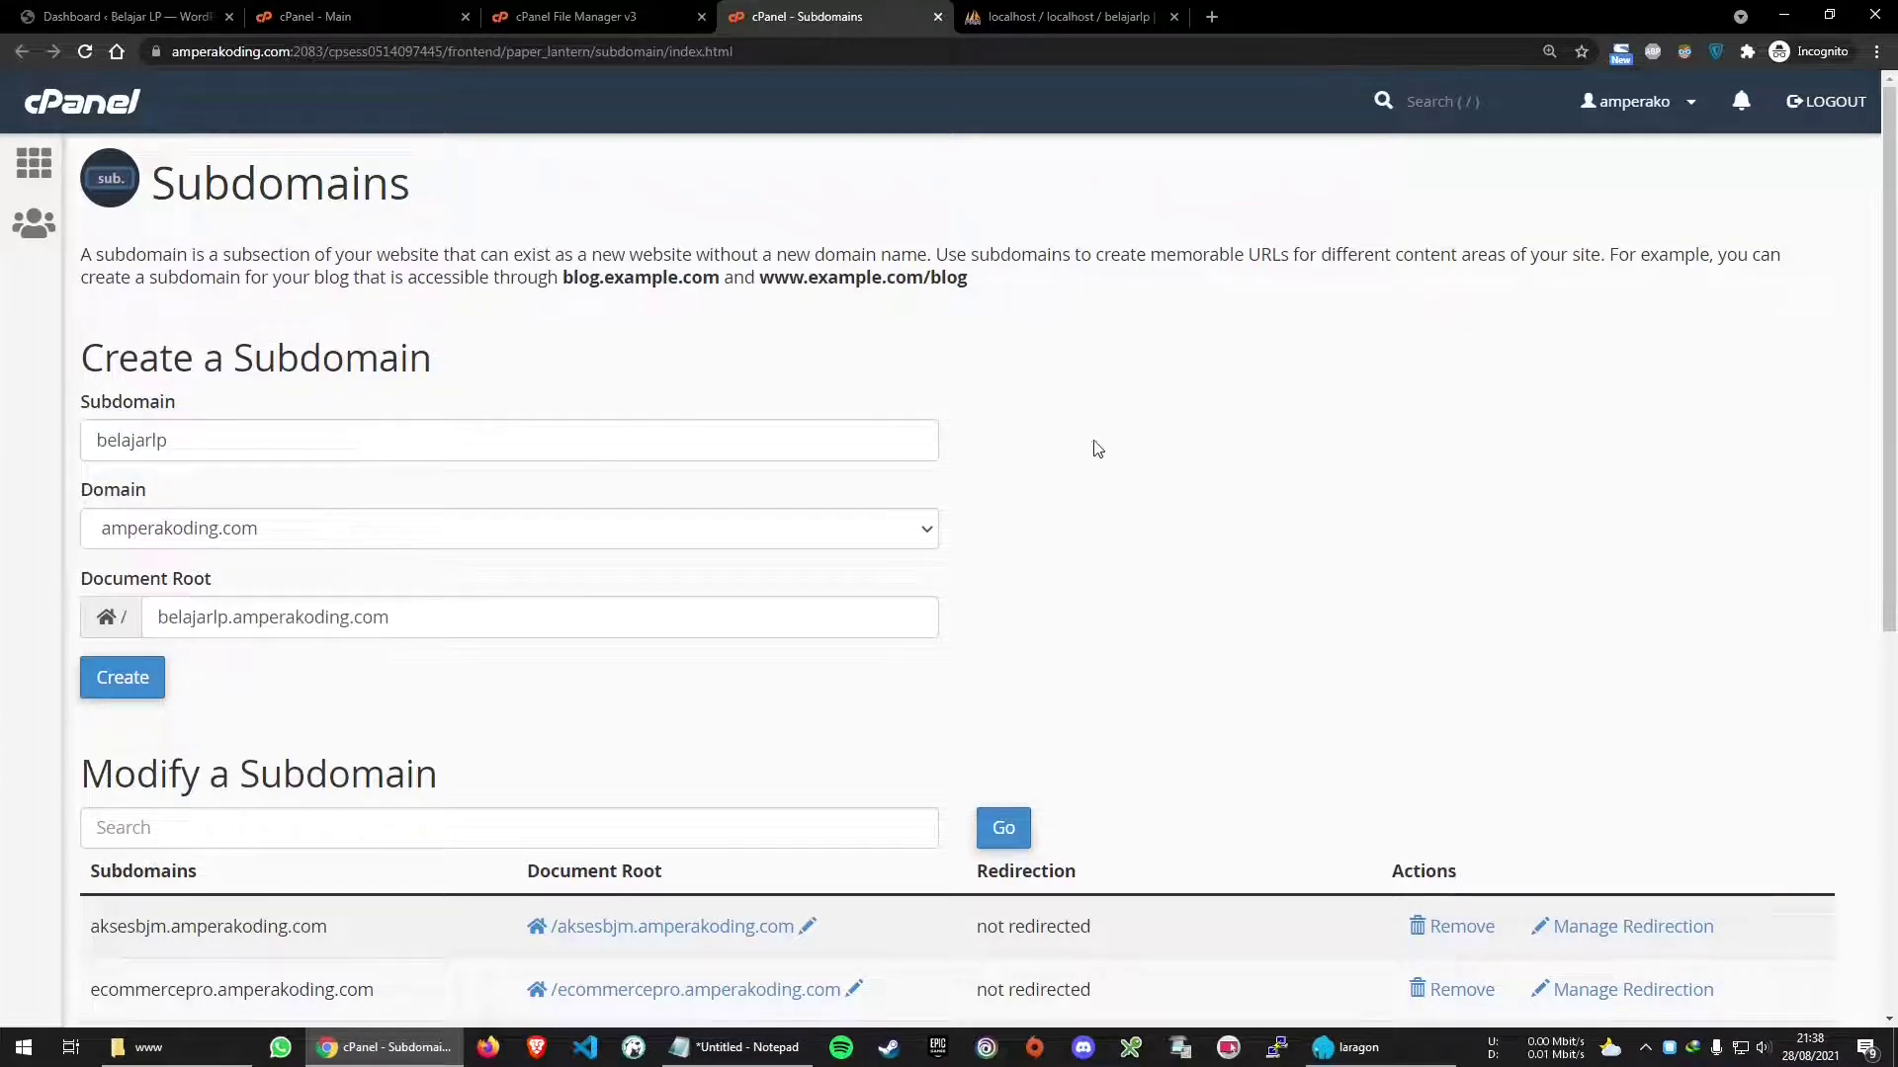
pyautogui.click(273, 445)
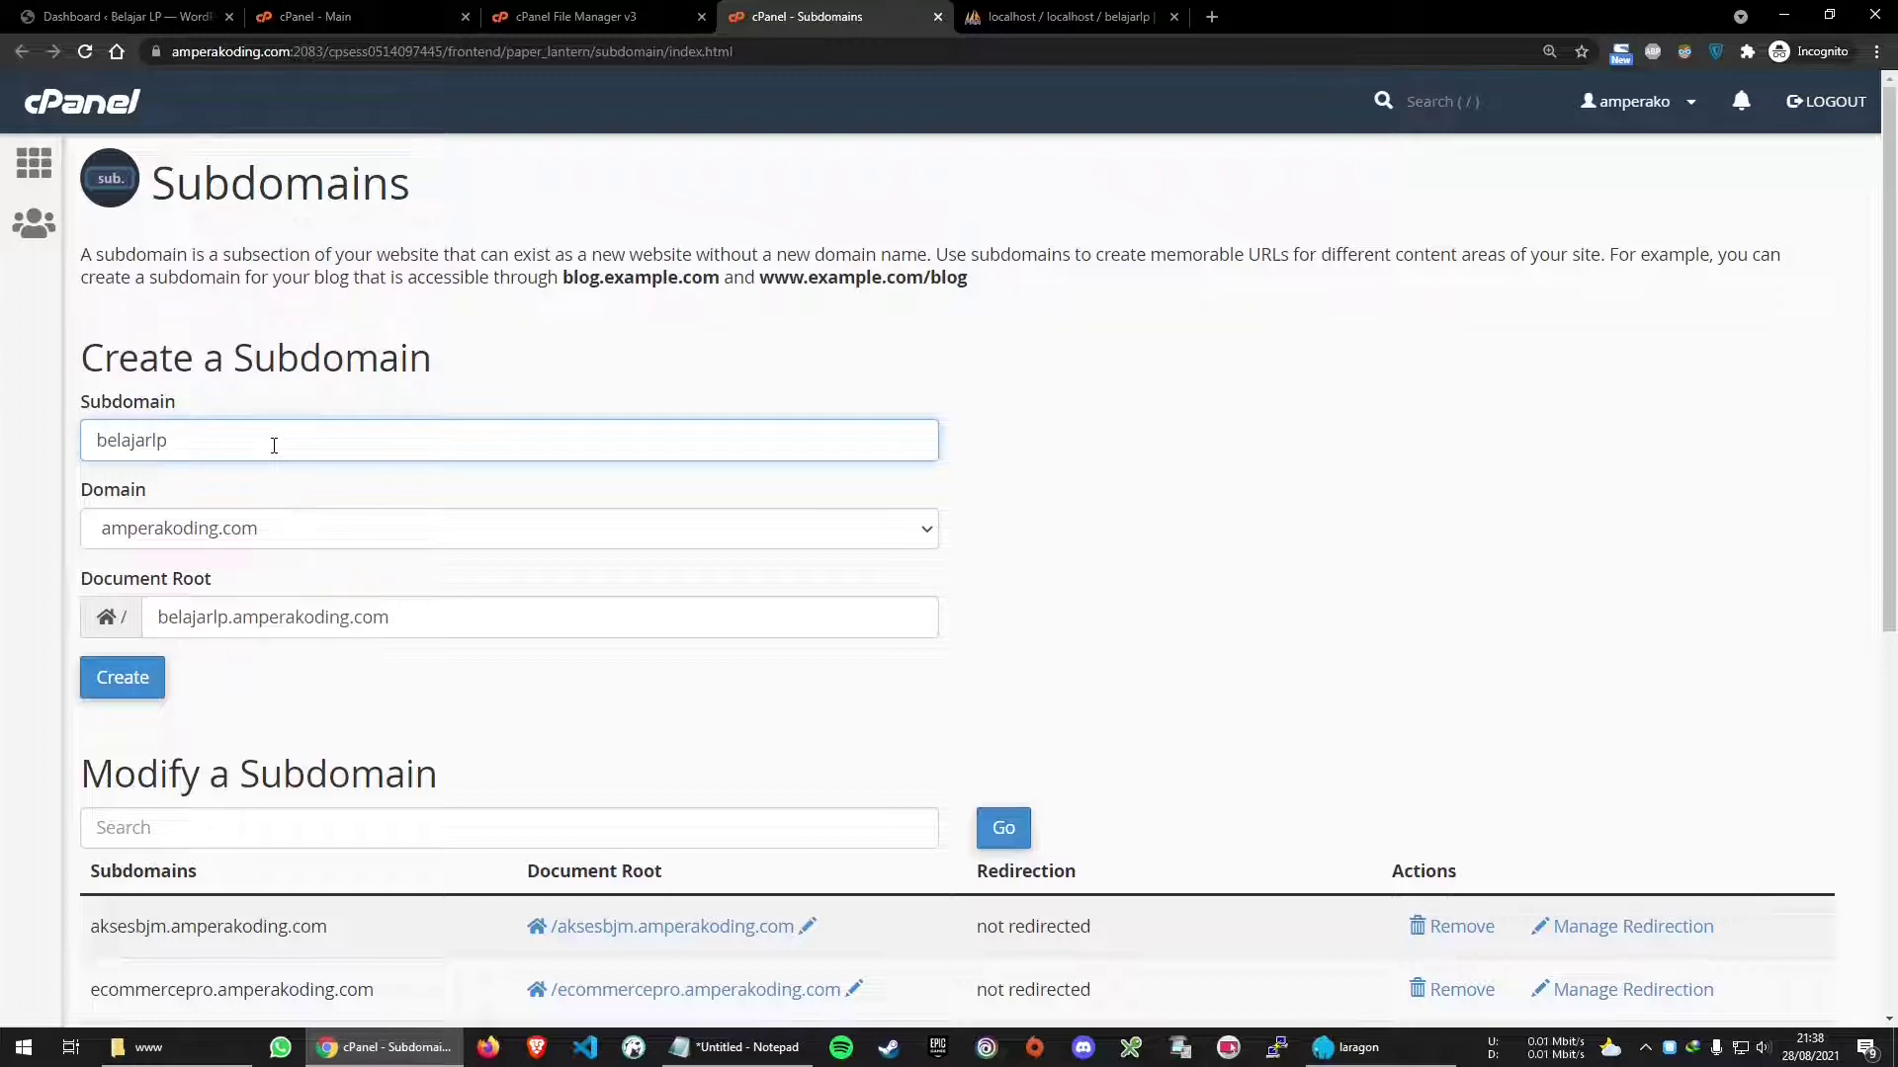
pyautogui.press('Tab')
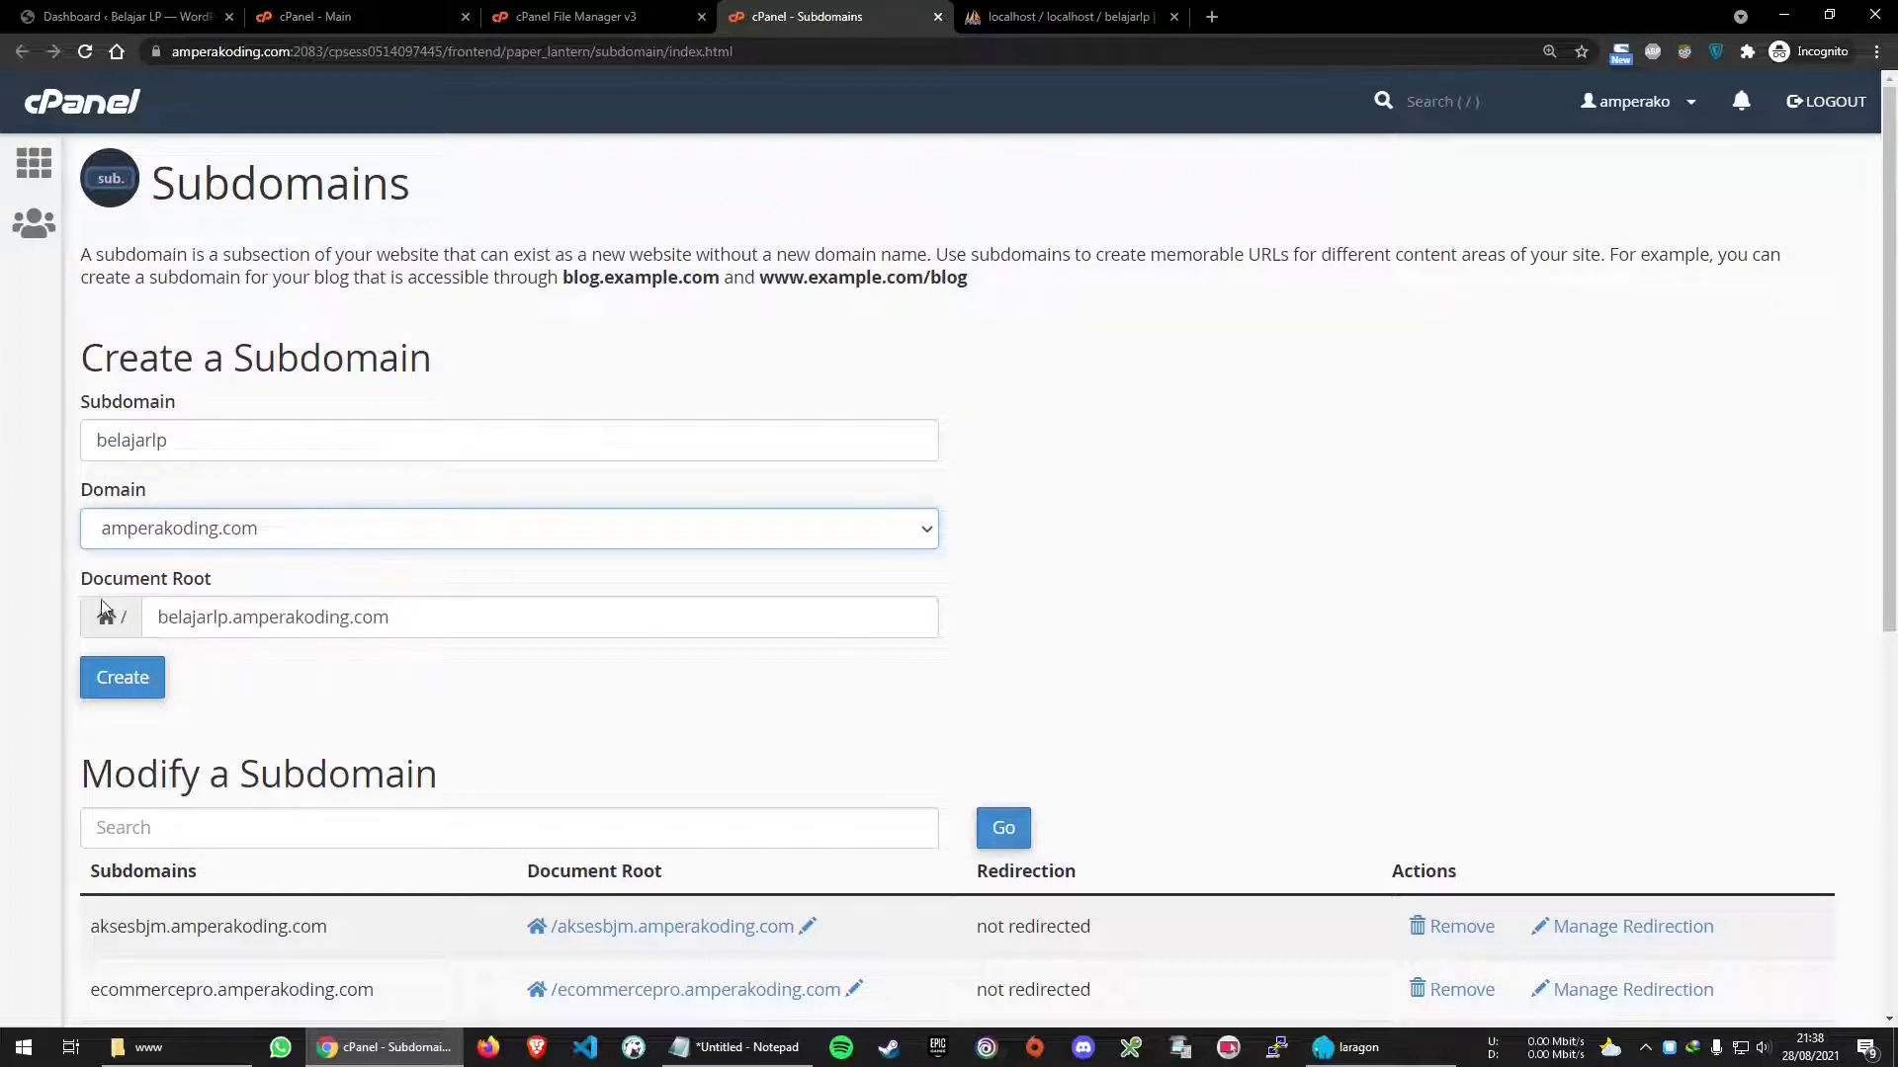
pyautogui.moveTo(460, 623); pyautogui.dragTo(75, 613)
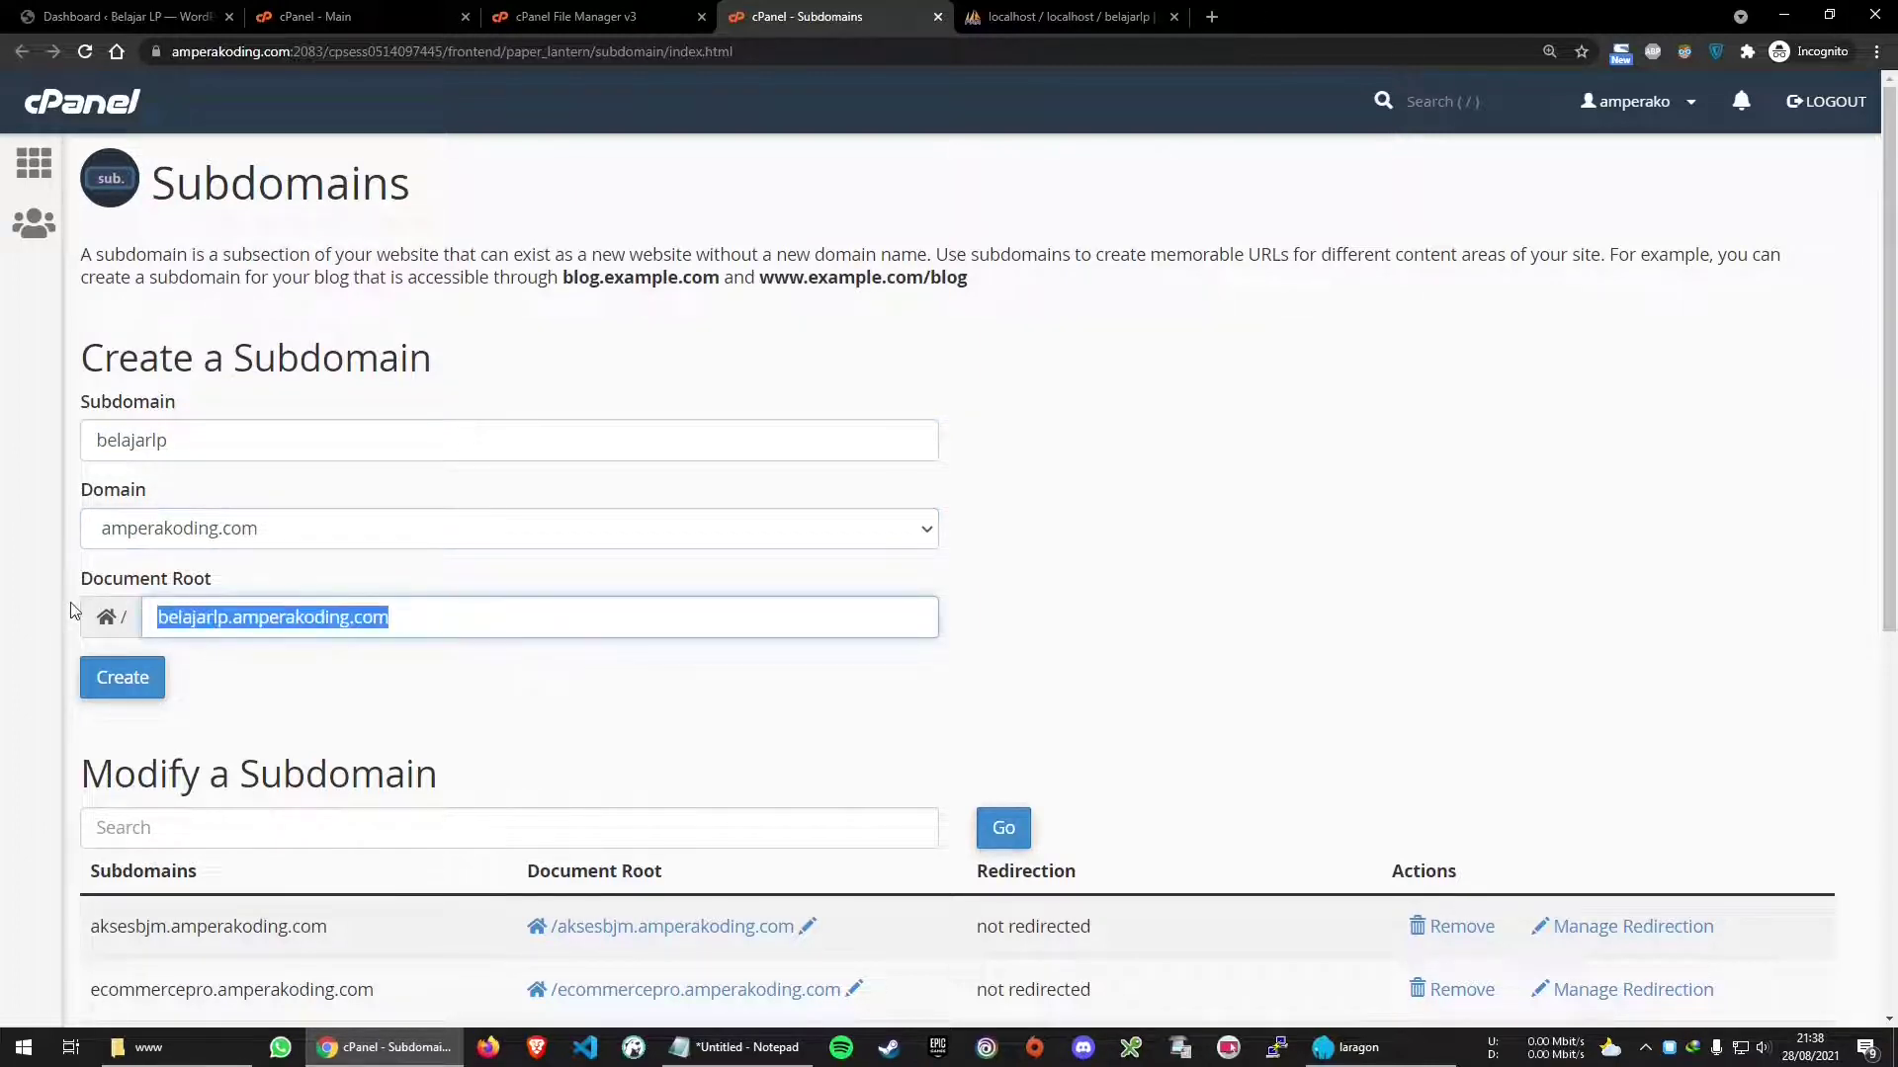
pyautogui.click(1030, 625)
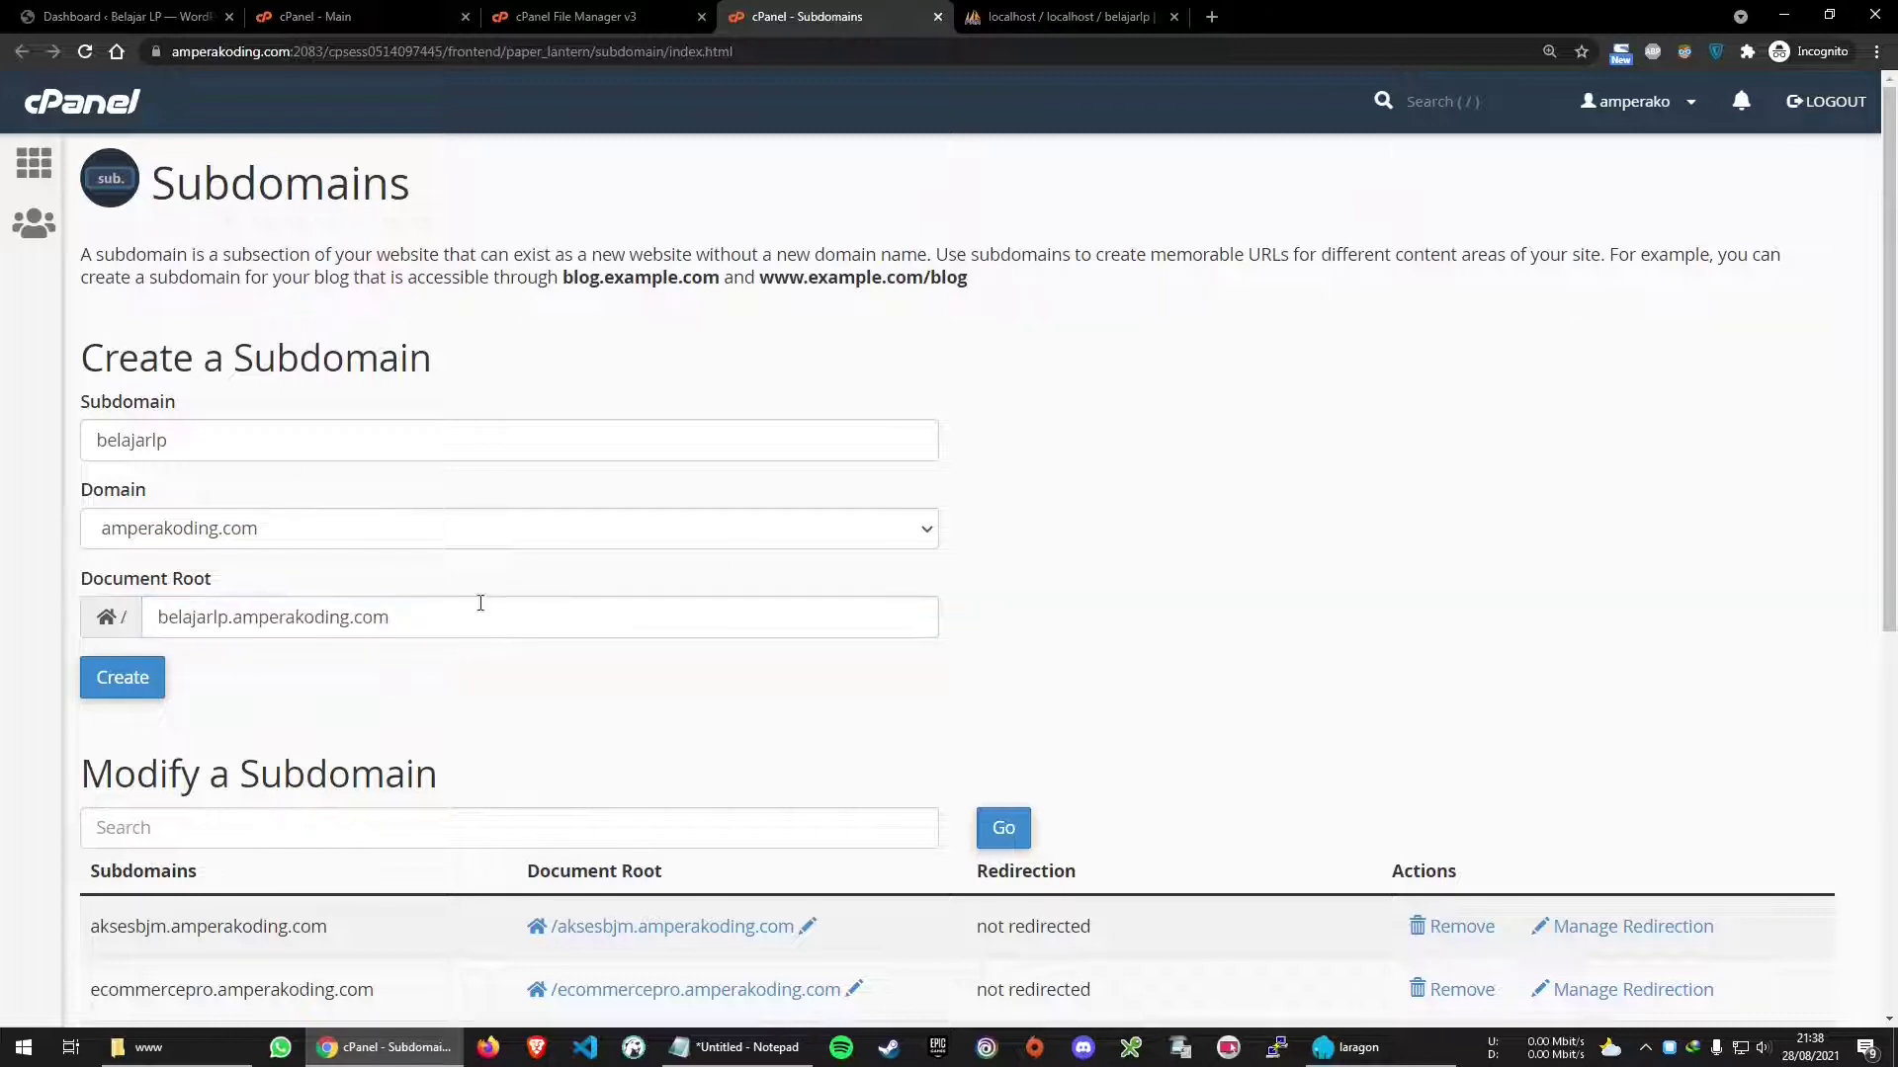
pyautogui.click(129, 684)
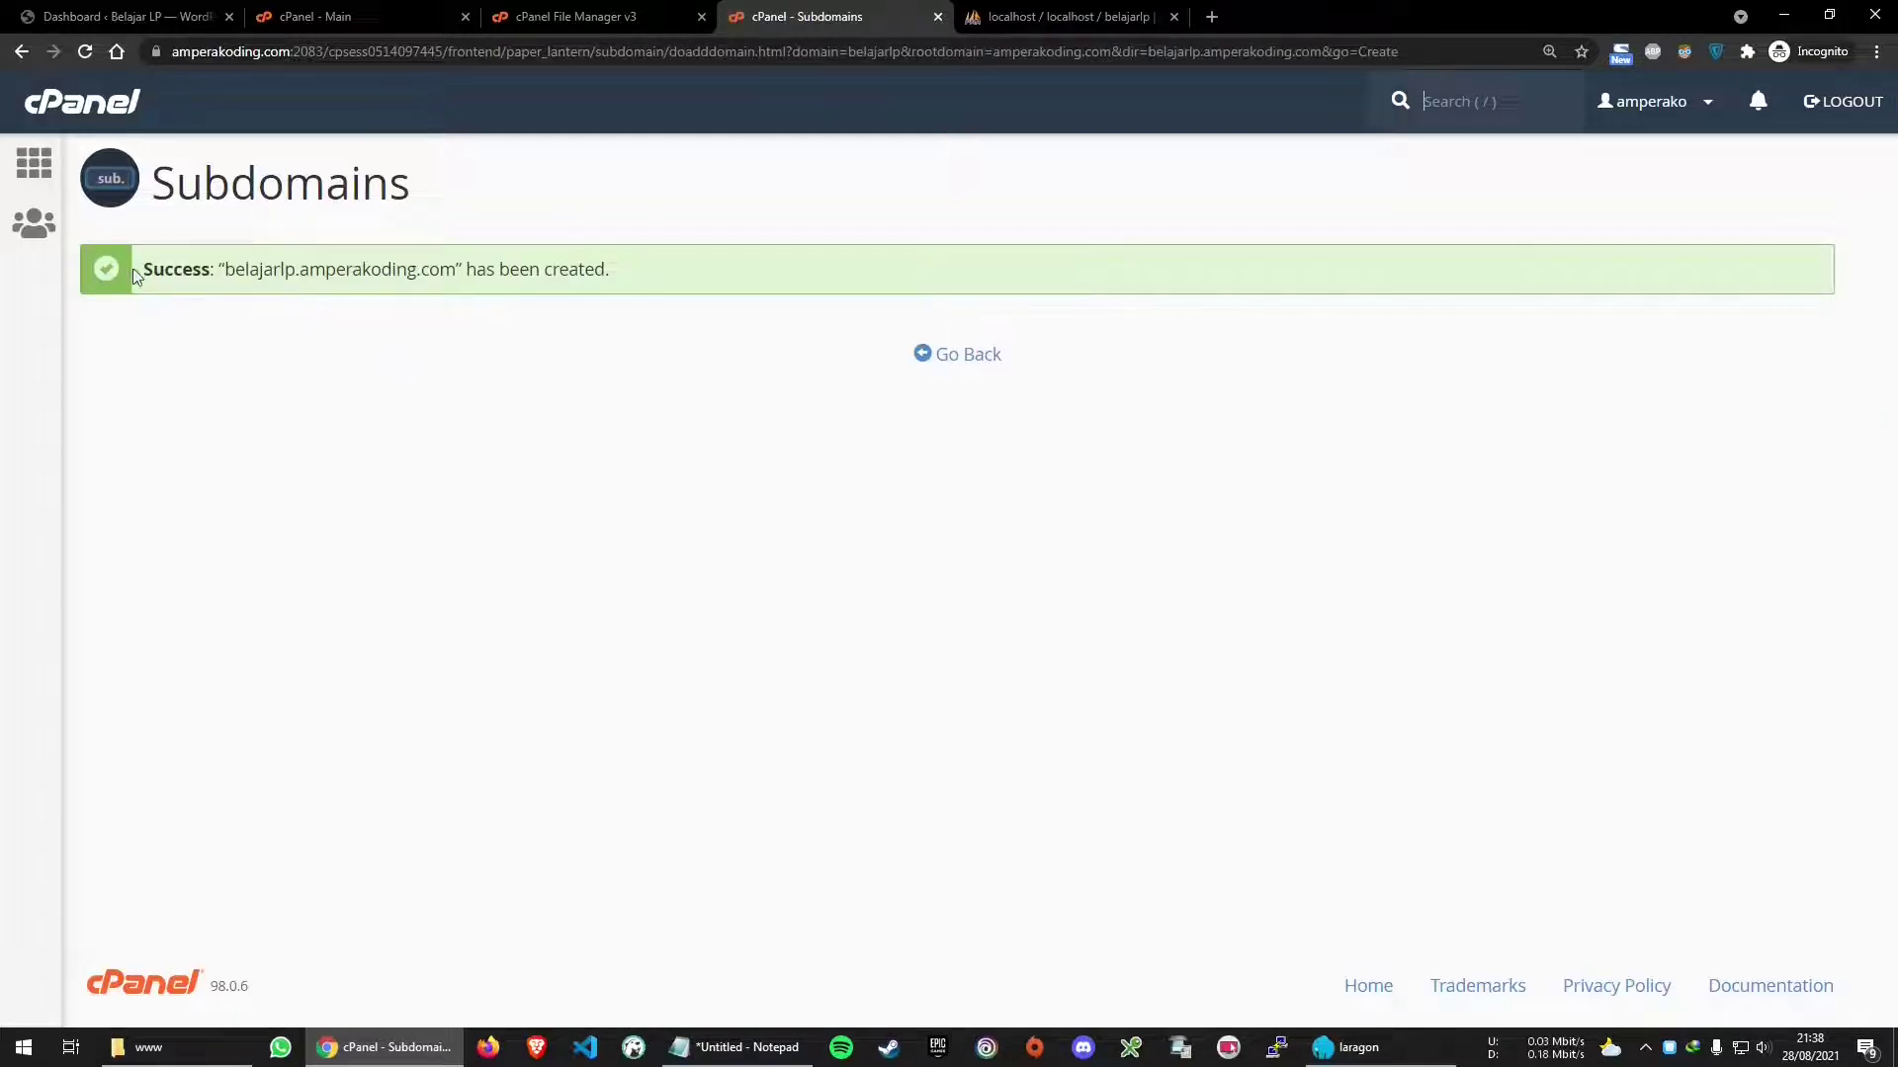
# Visit belajarlp.amperakoding.com in a new tab, then go back to the Subdomains form
pyautogui.moveTo(144, 275); pyautogui.dragTo(675, 286)
pyautogui.click(809, 272)
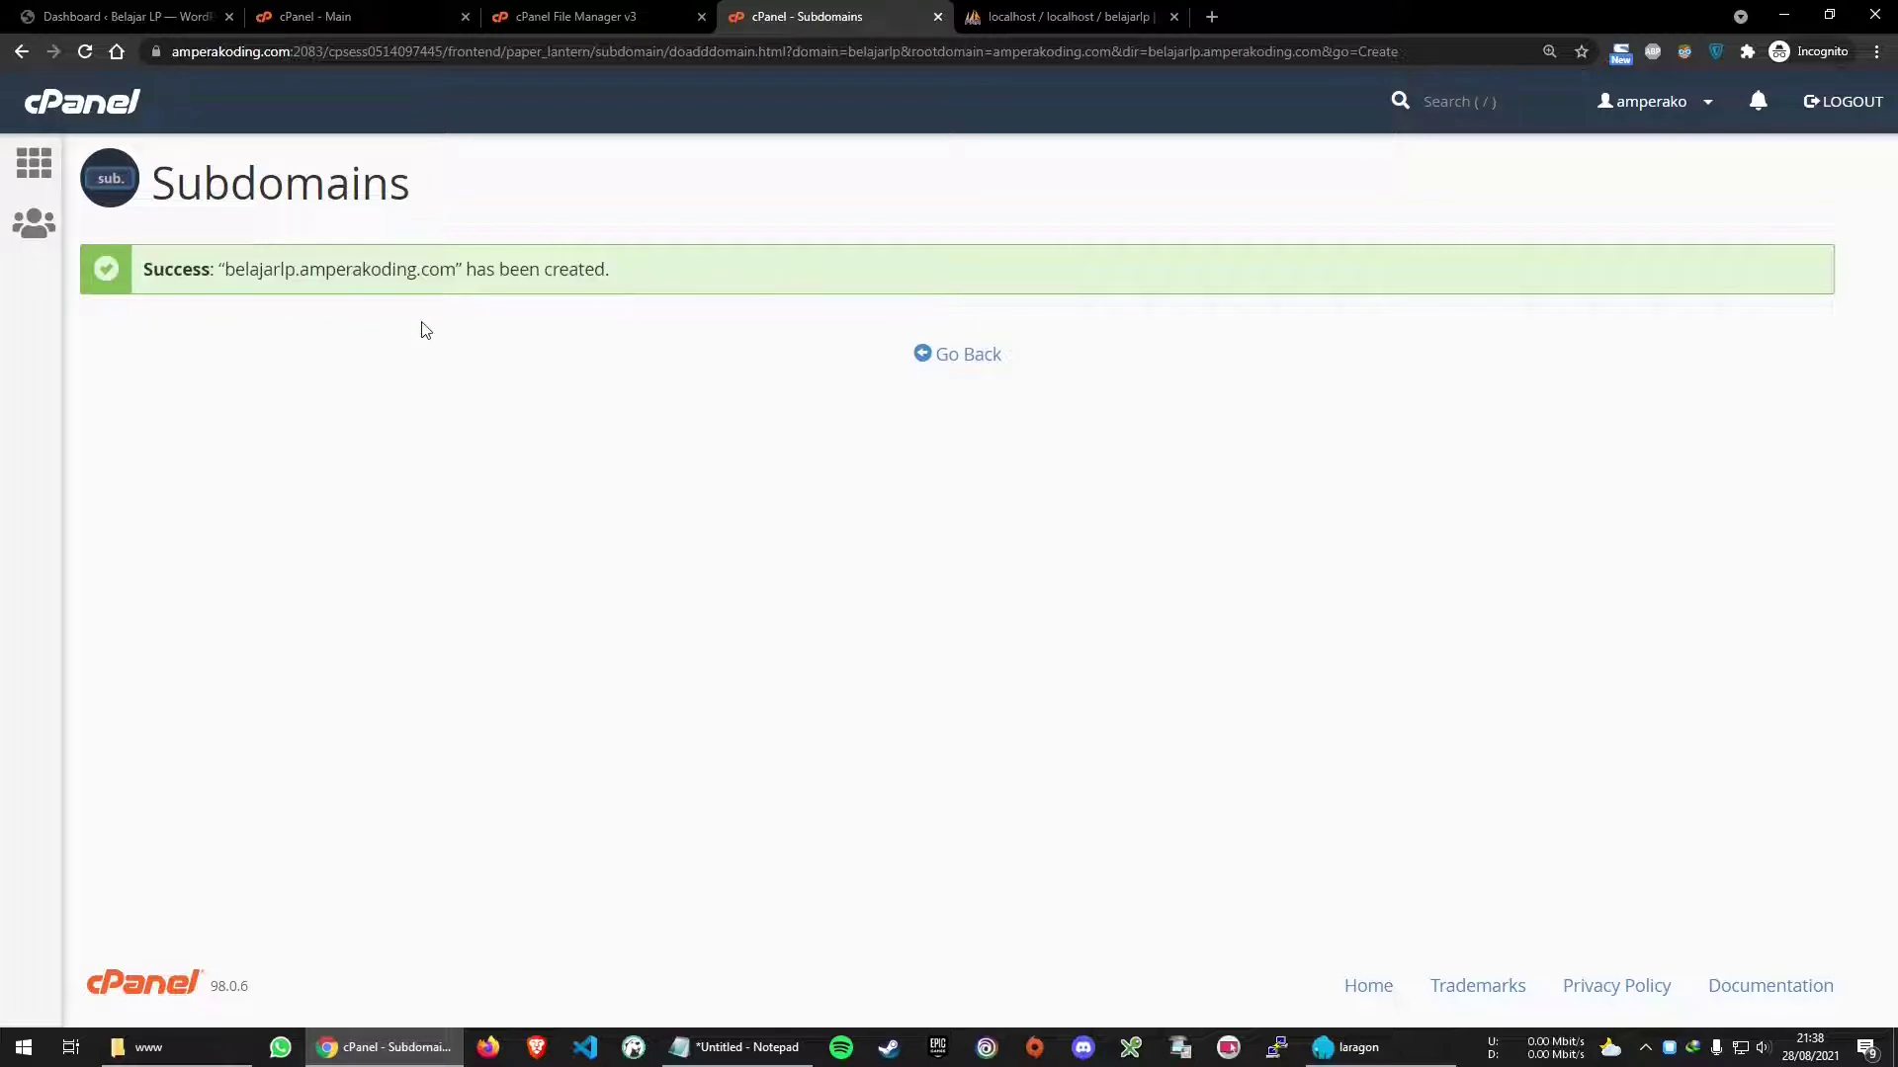
pyautogui.moveTo(224, 271); pyautogui.dragTo(438, 271)
pyautogui.rightClick(437, 271)
pyautogui.click(486, 334)
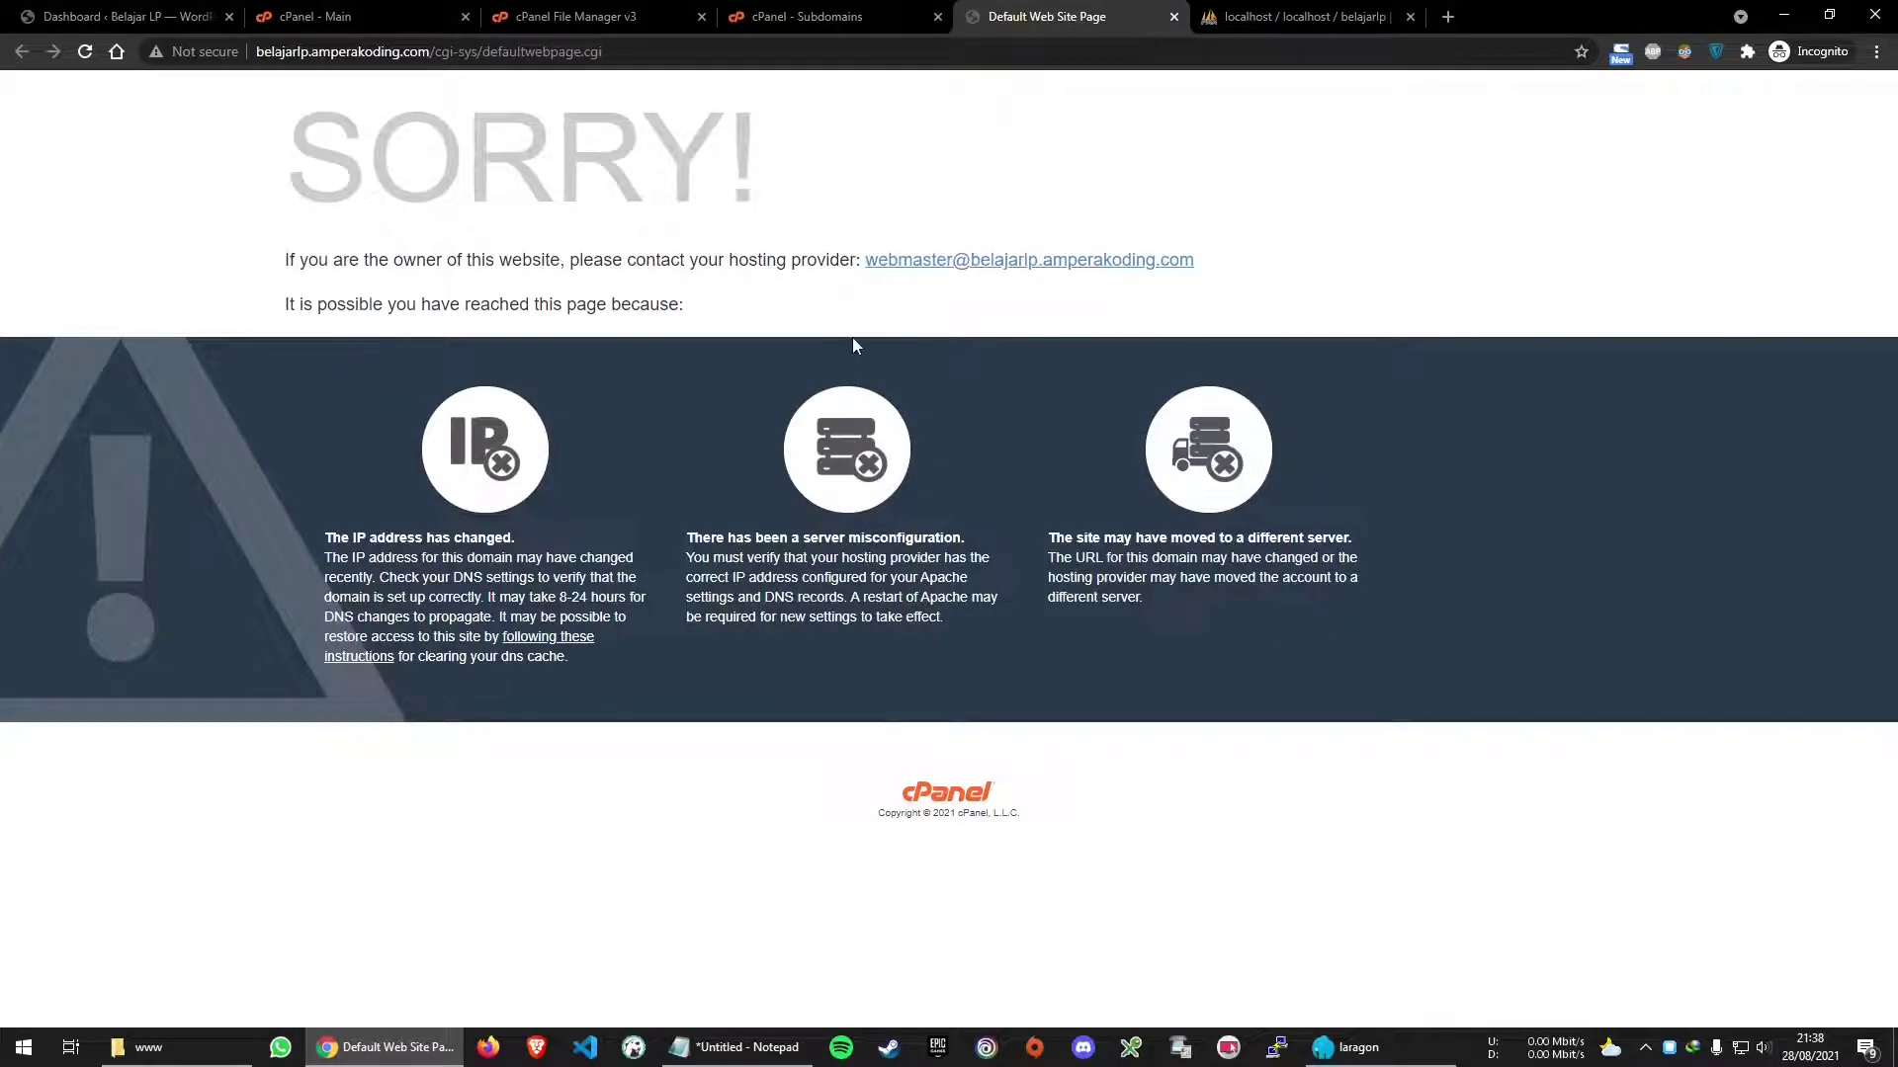
pyautogui.click(815, 8)
pyautogui.click(968, 360)
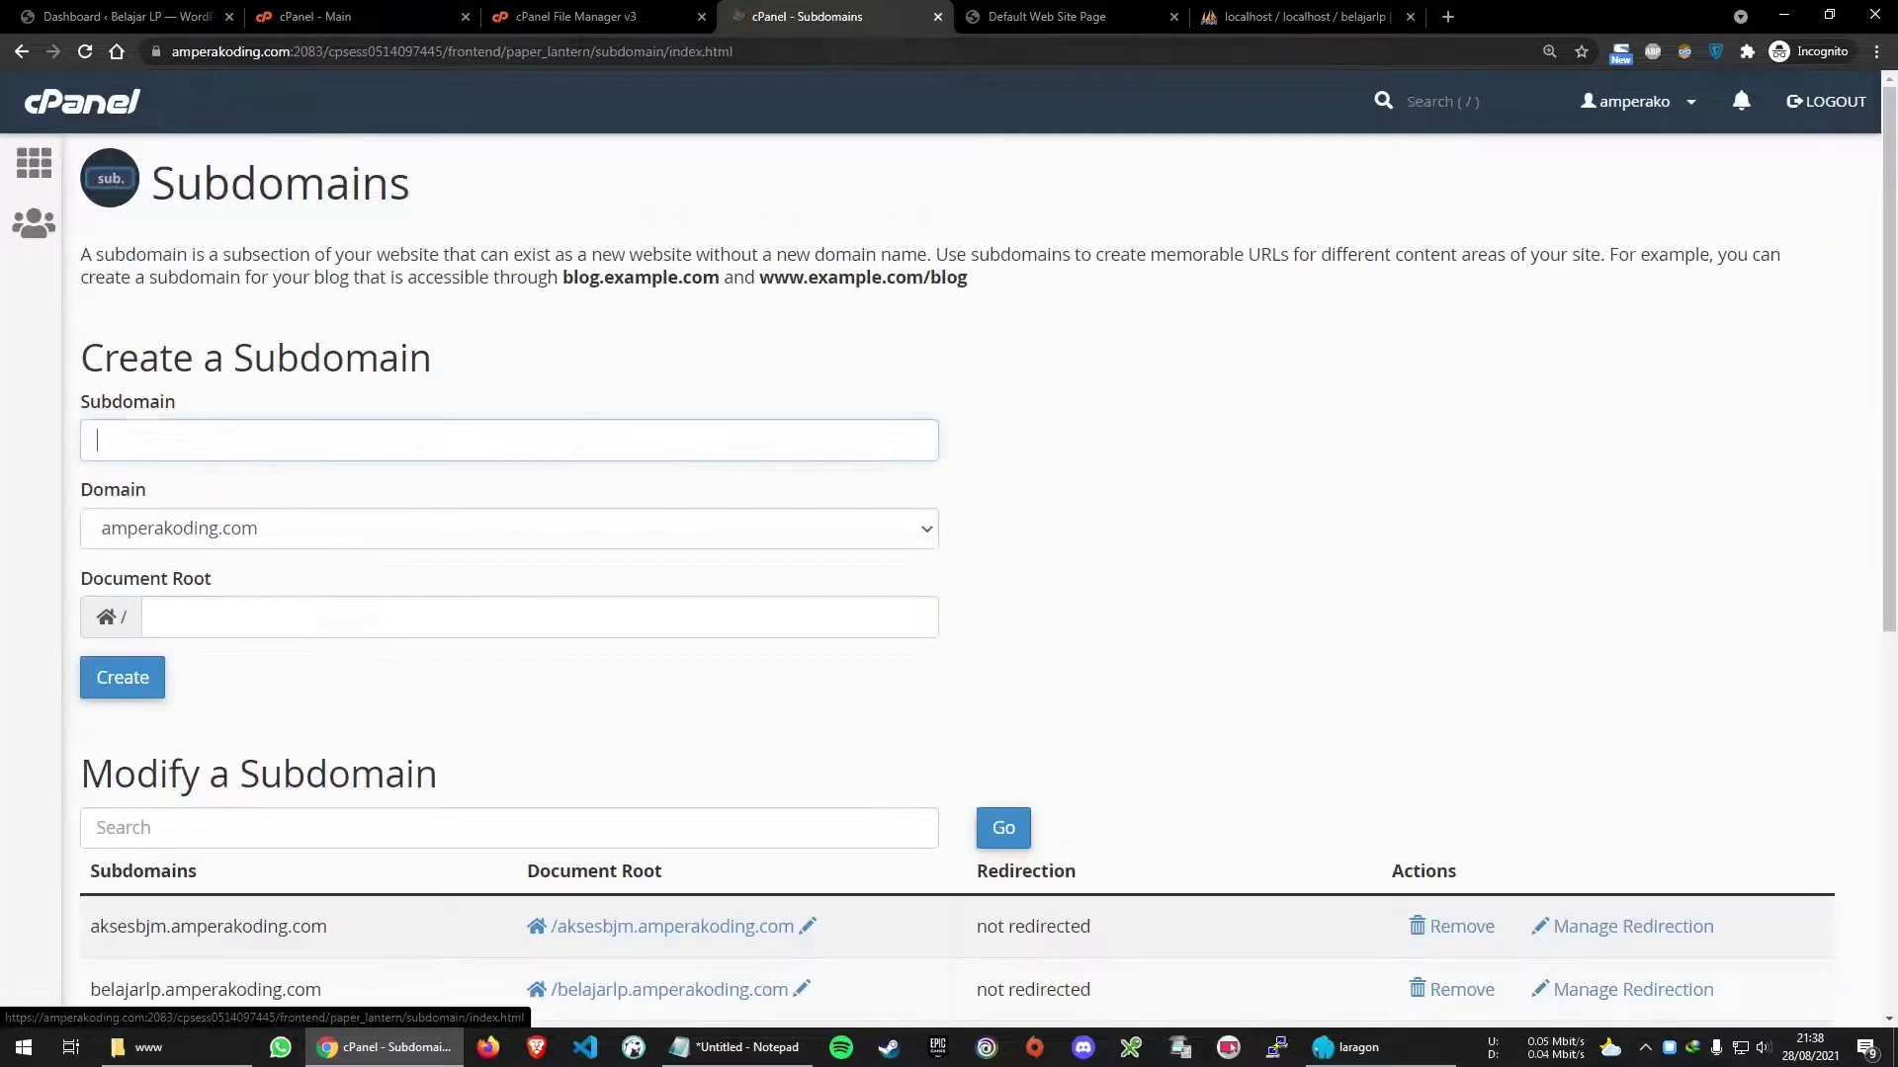
# Show the public_html folder contents in File Manager
pyautogui.click(539, 10)
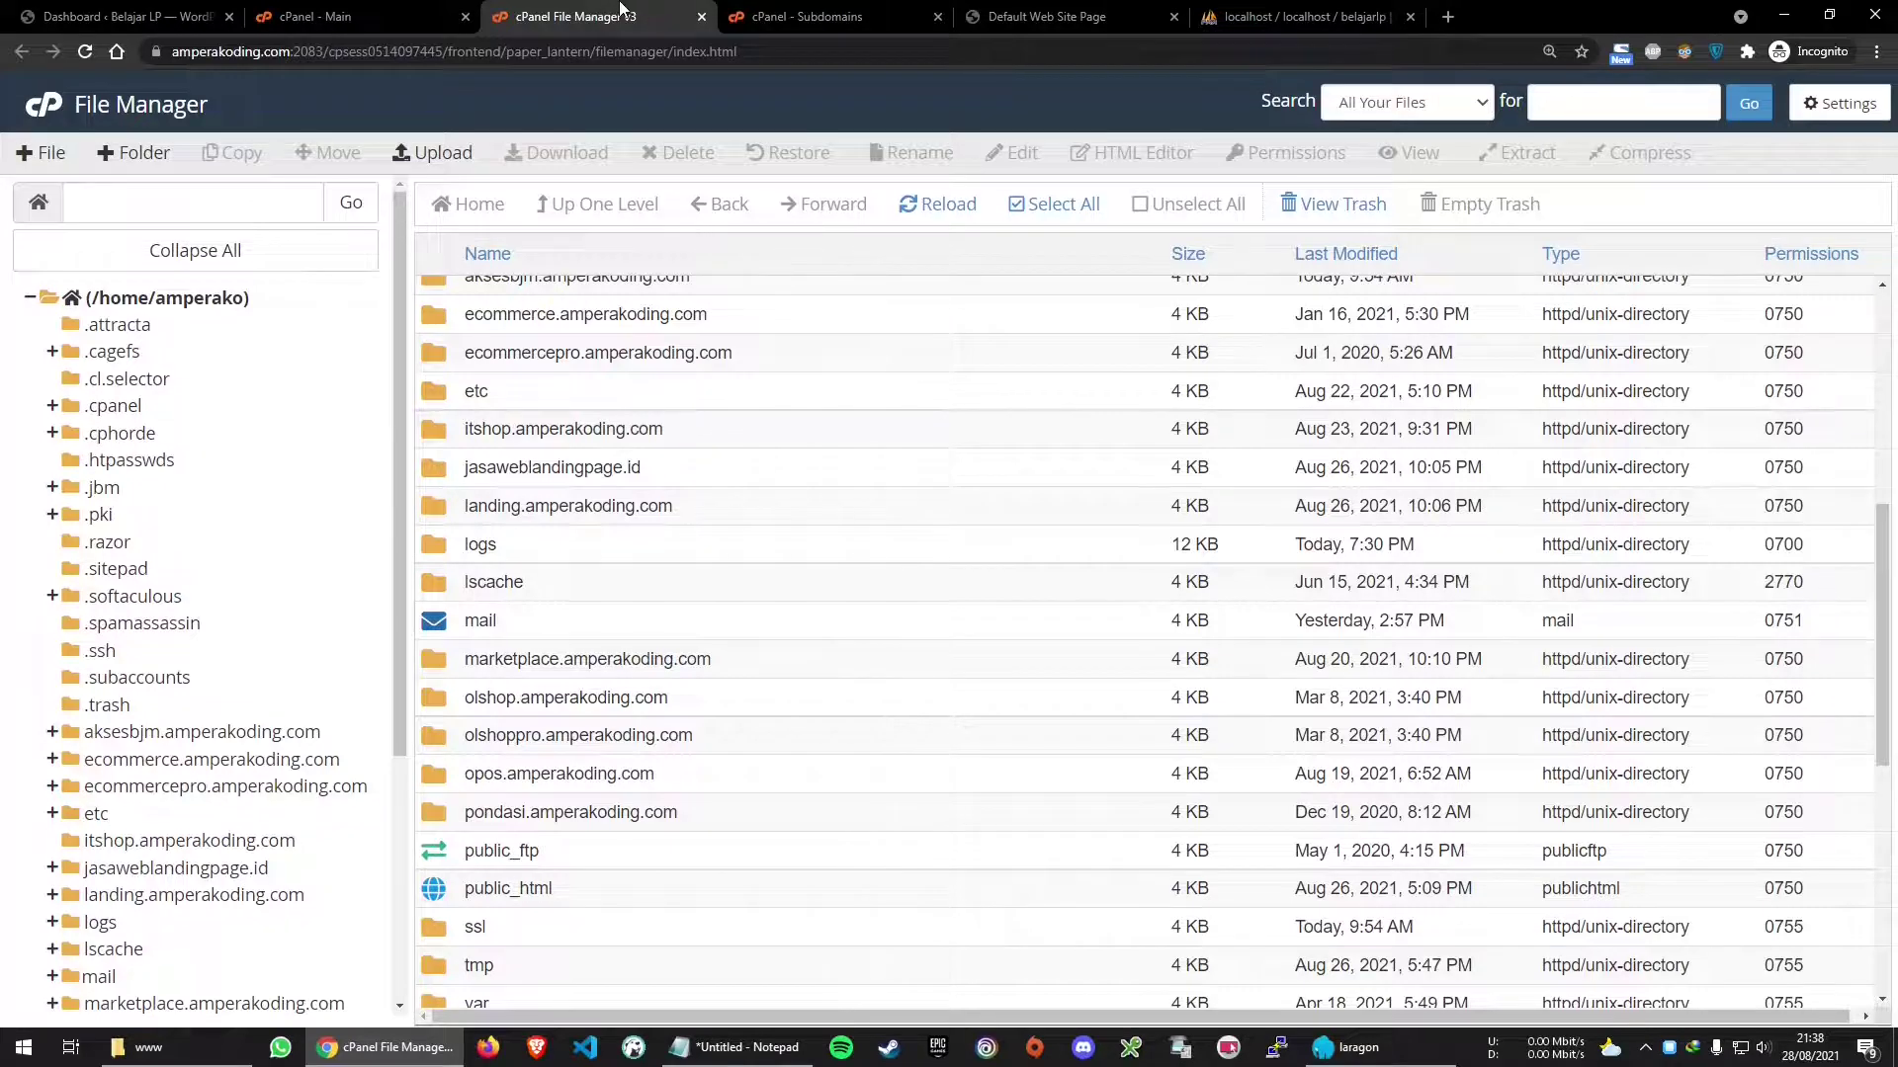
pyautogui.scroll(-3, 242, 628)
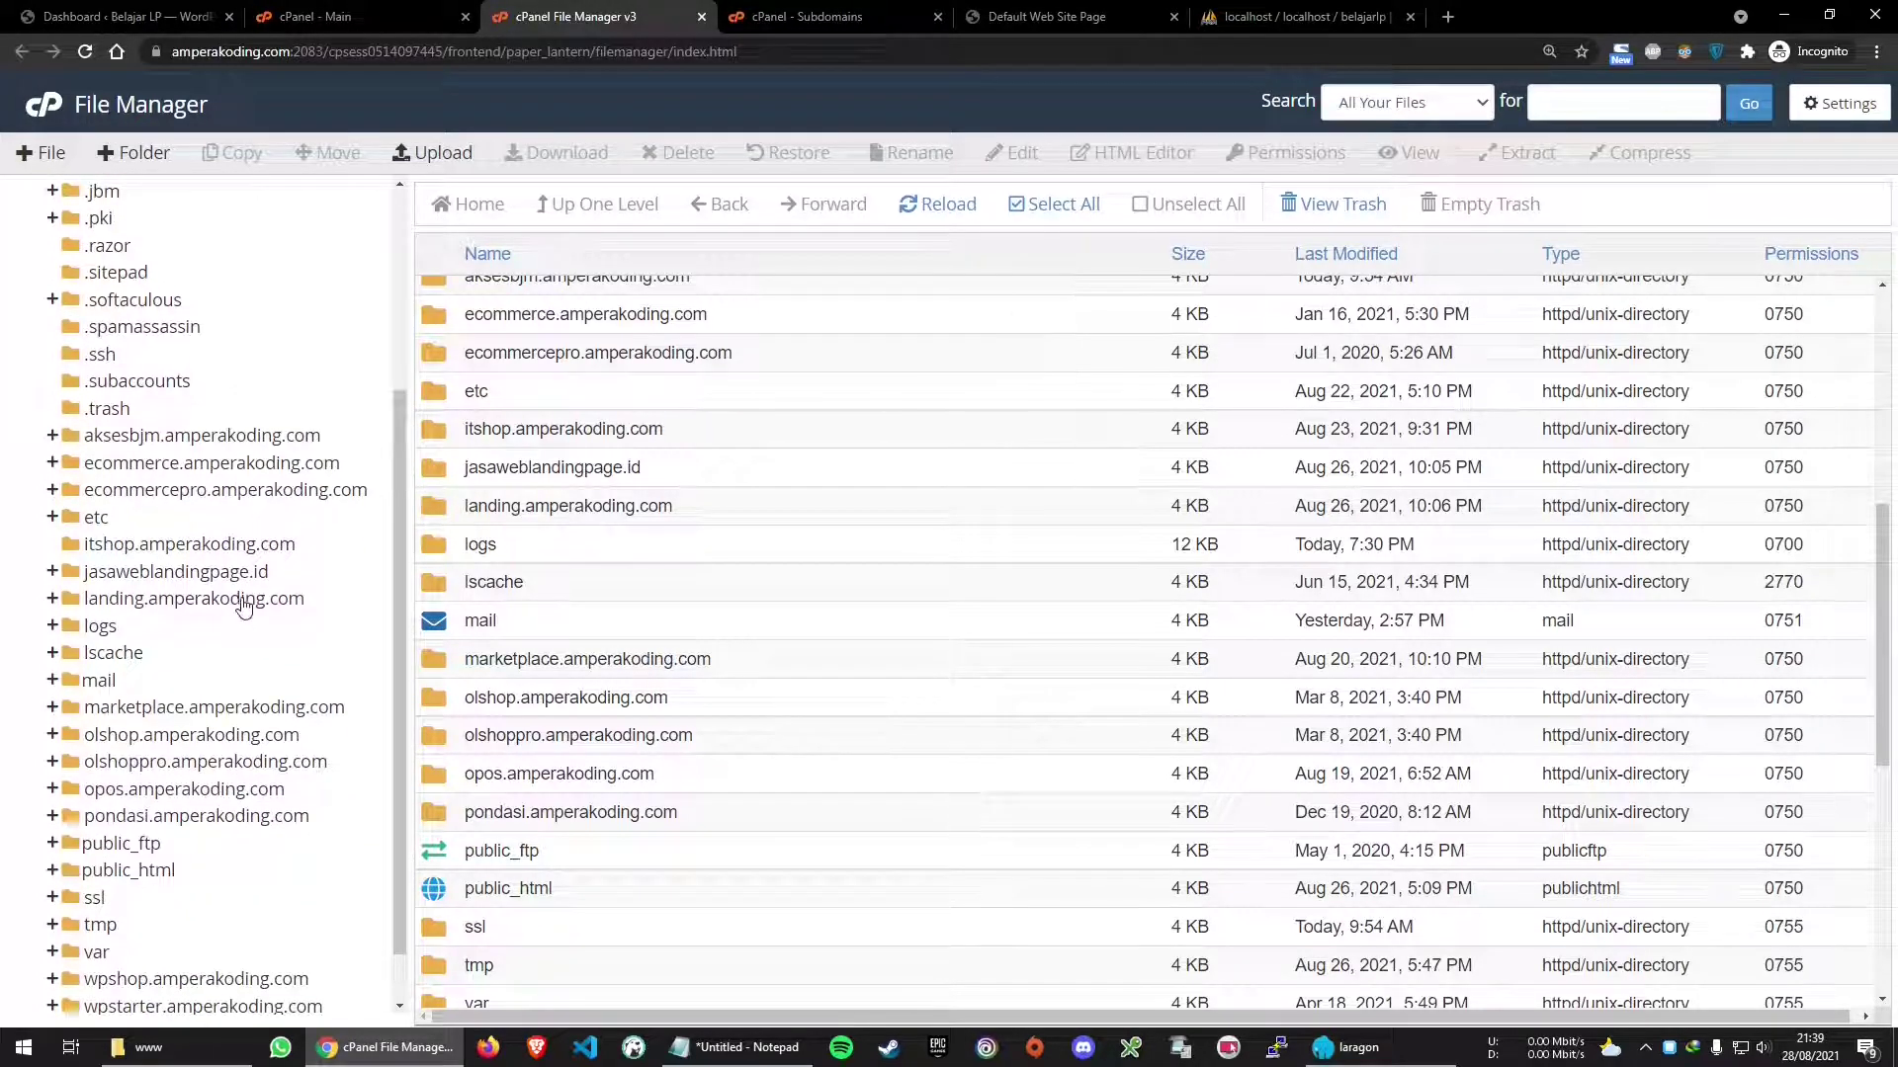
pyautogui.scroll(-1, 245, 599)
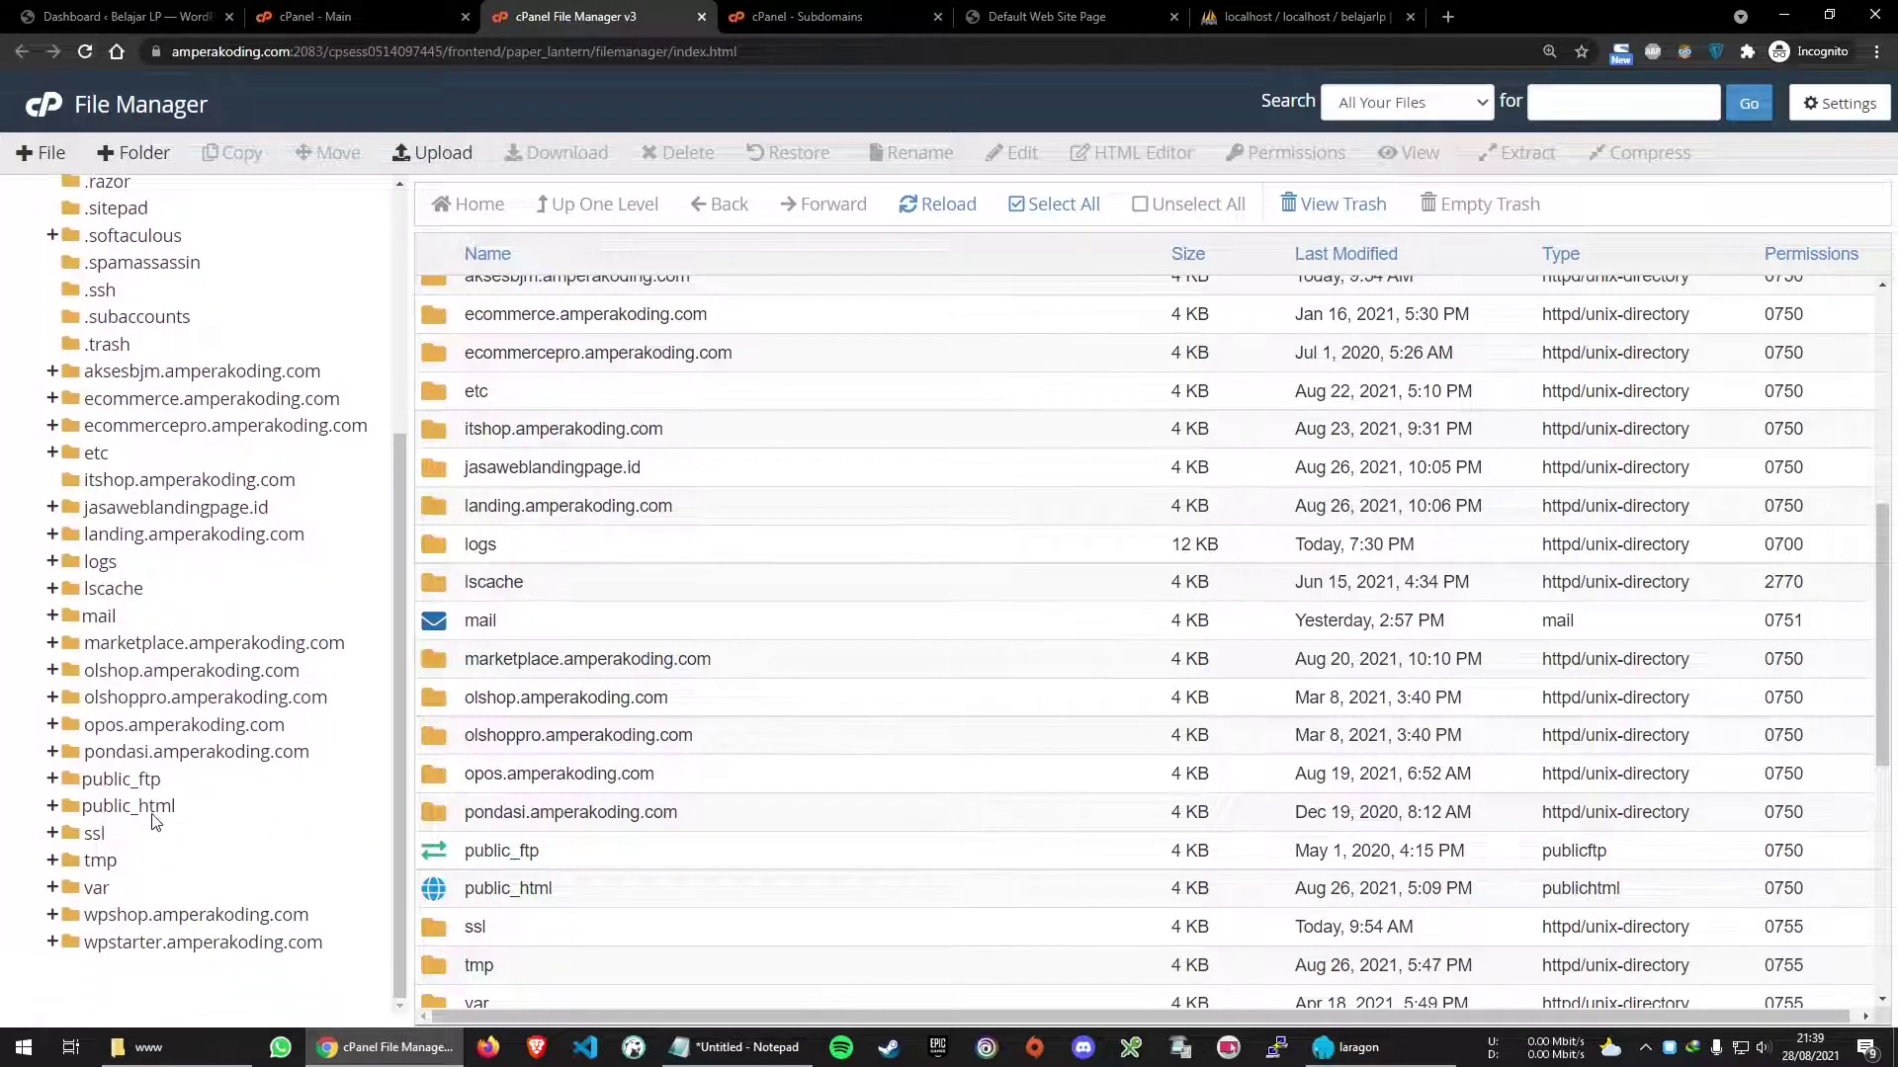
pyautogui.click(168, 813)
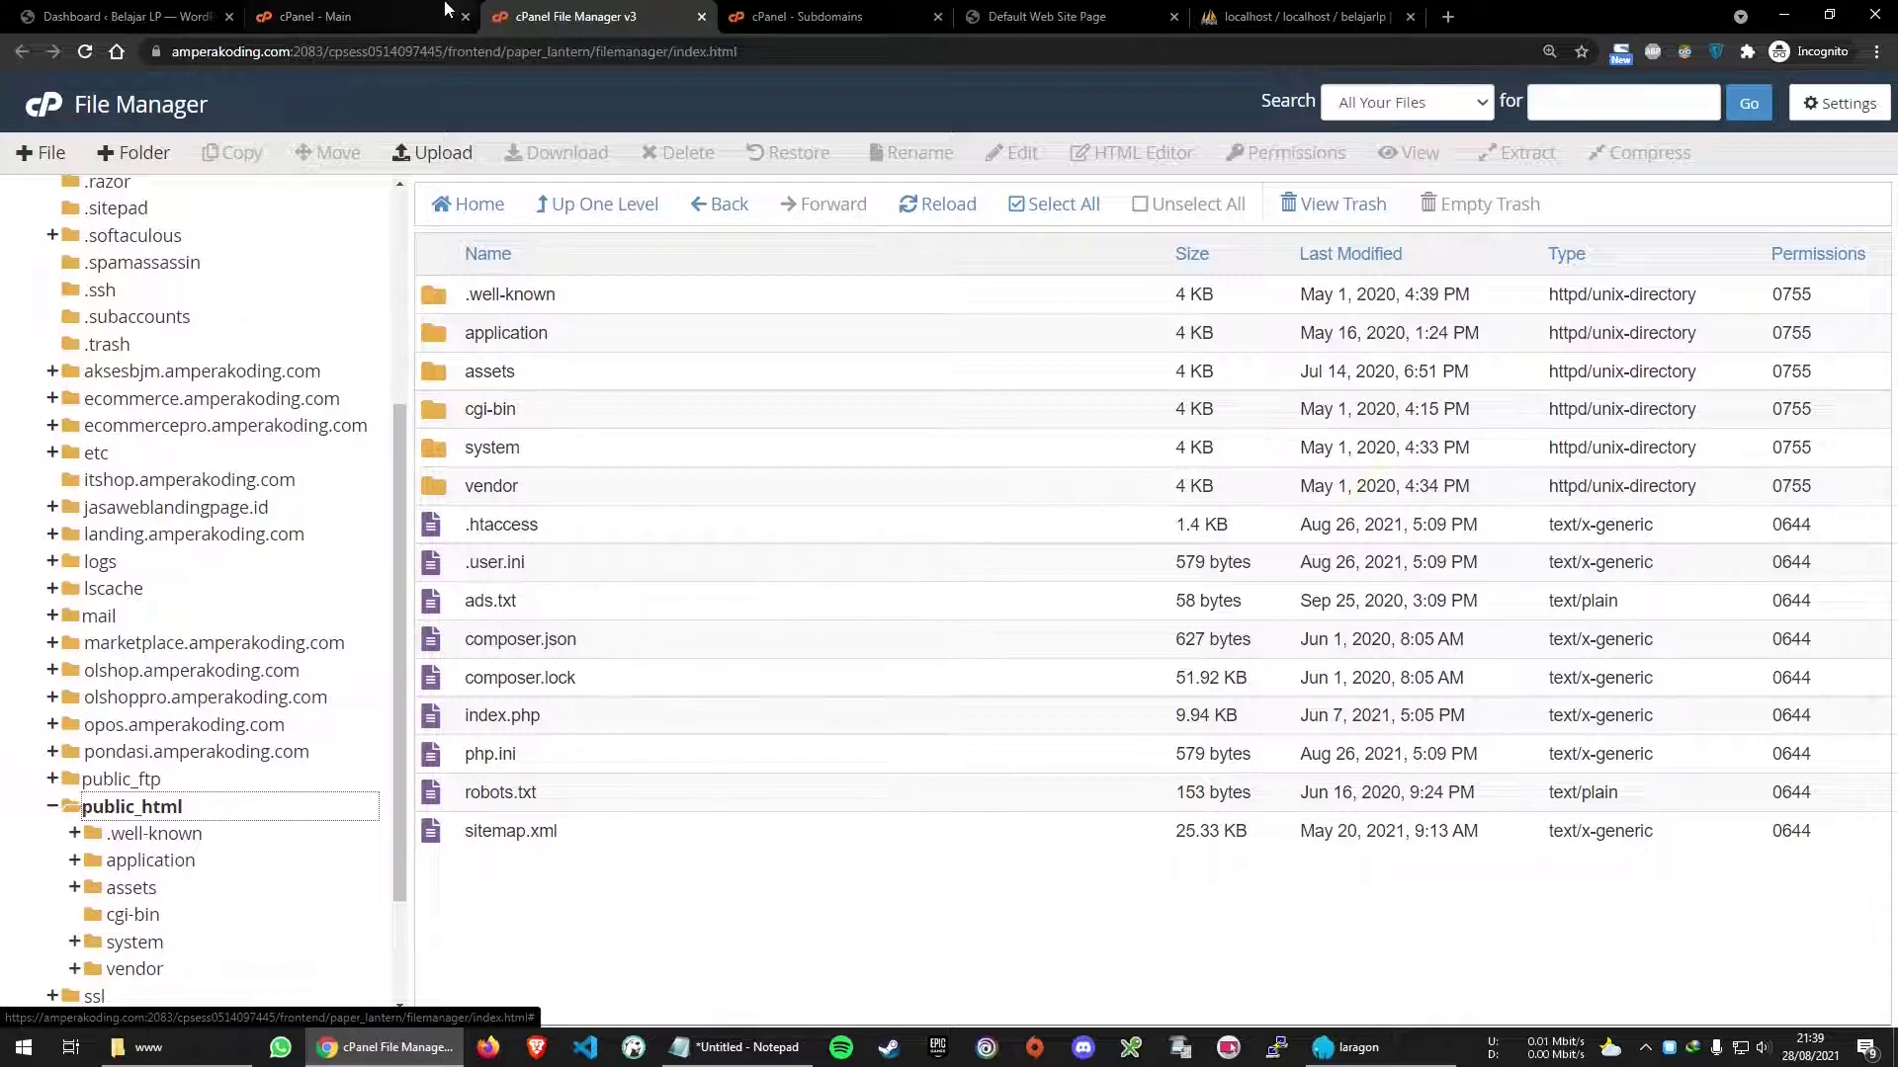
# Open the MySQL Databases page in a new tab from the cPanel dashboard
pyautogui.click(373, 16)
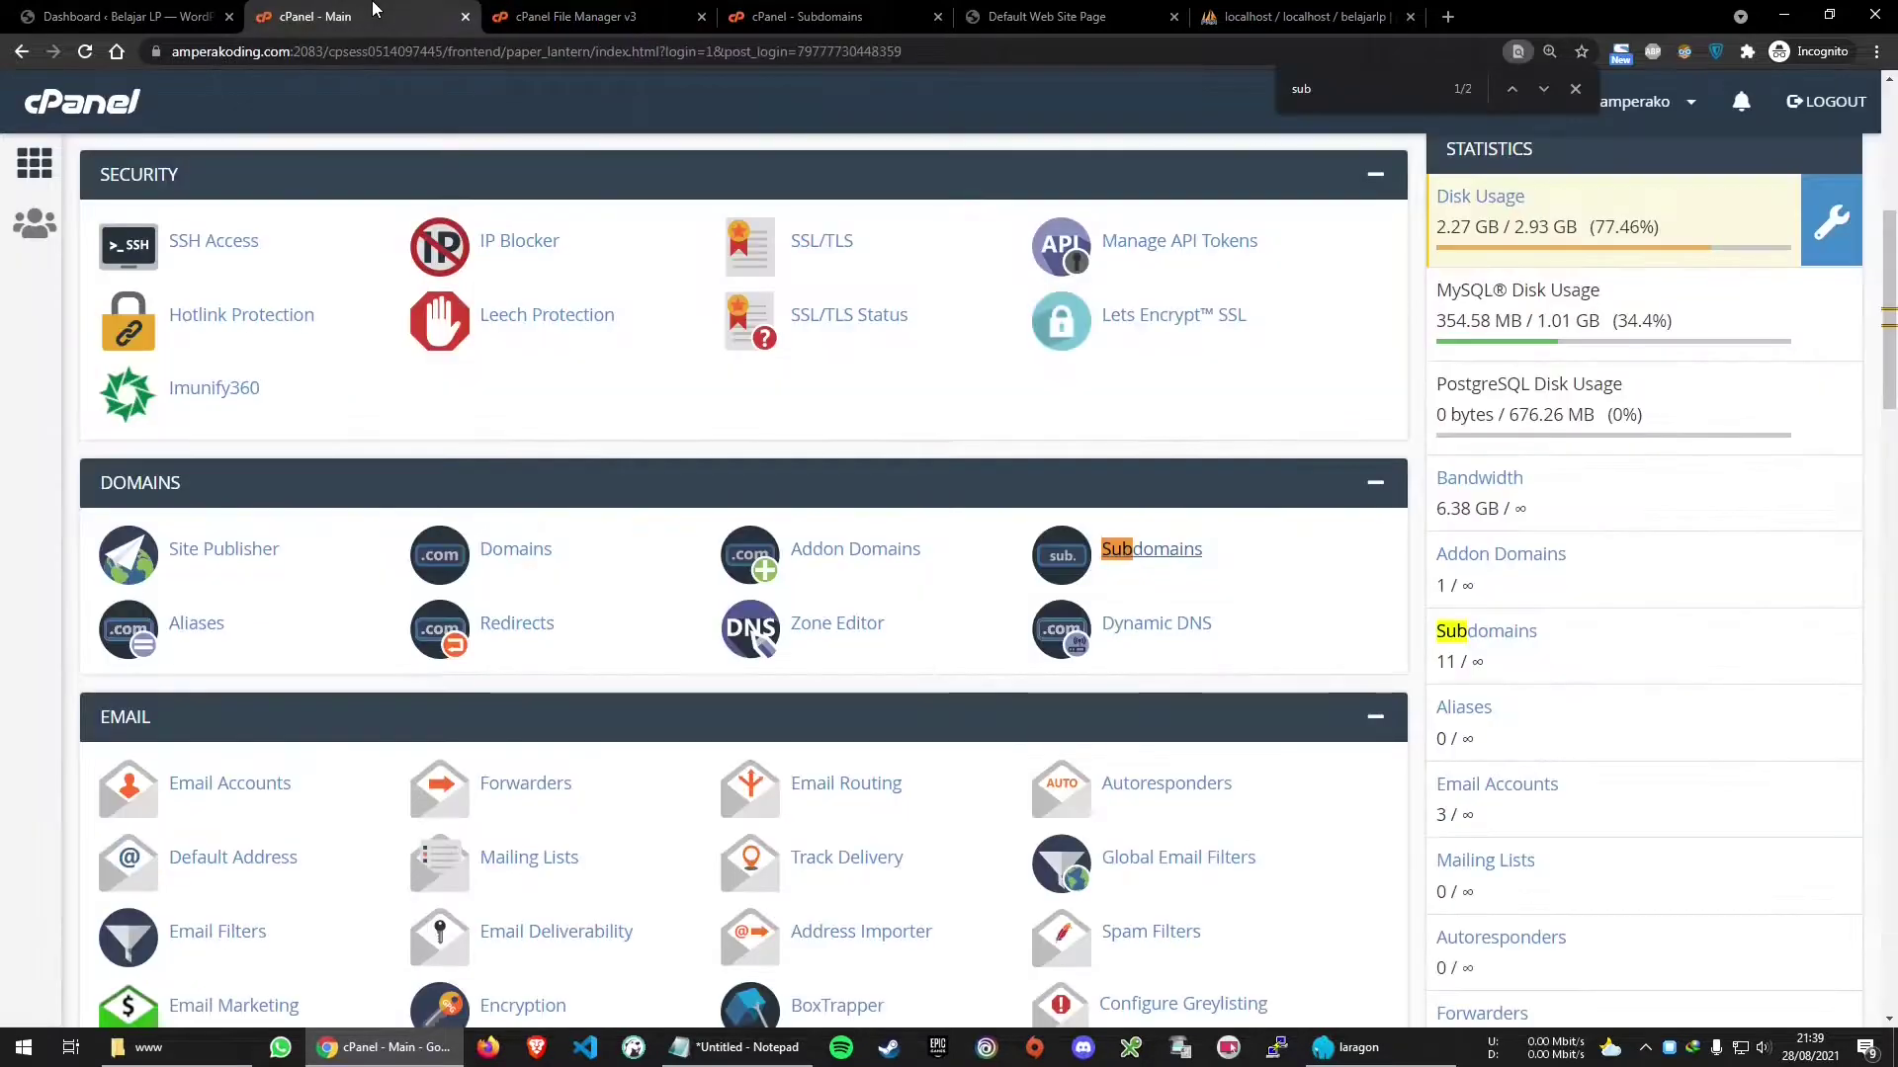
pyautogui.scroll(6, 585, 418)
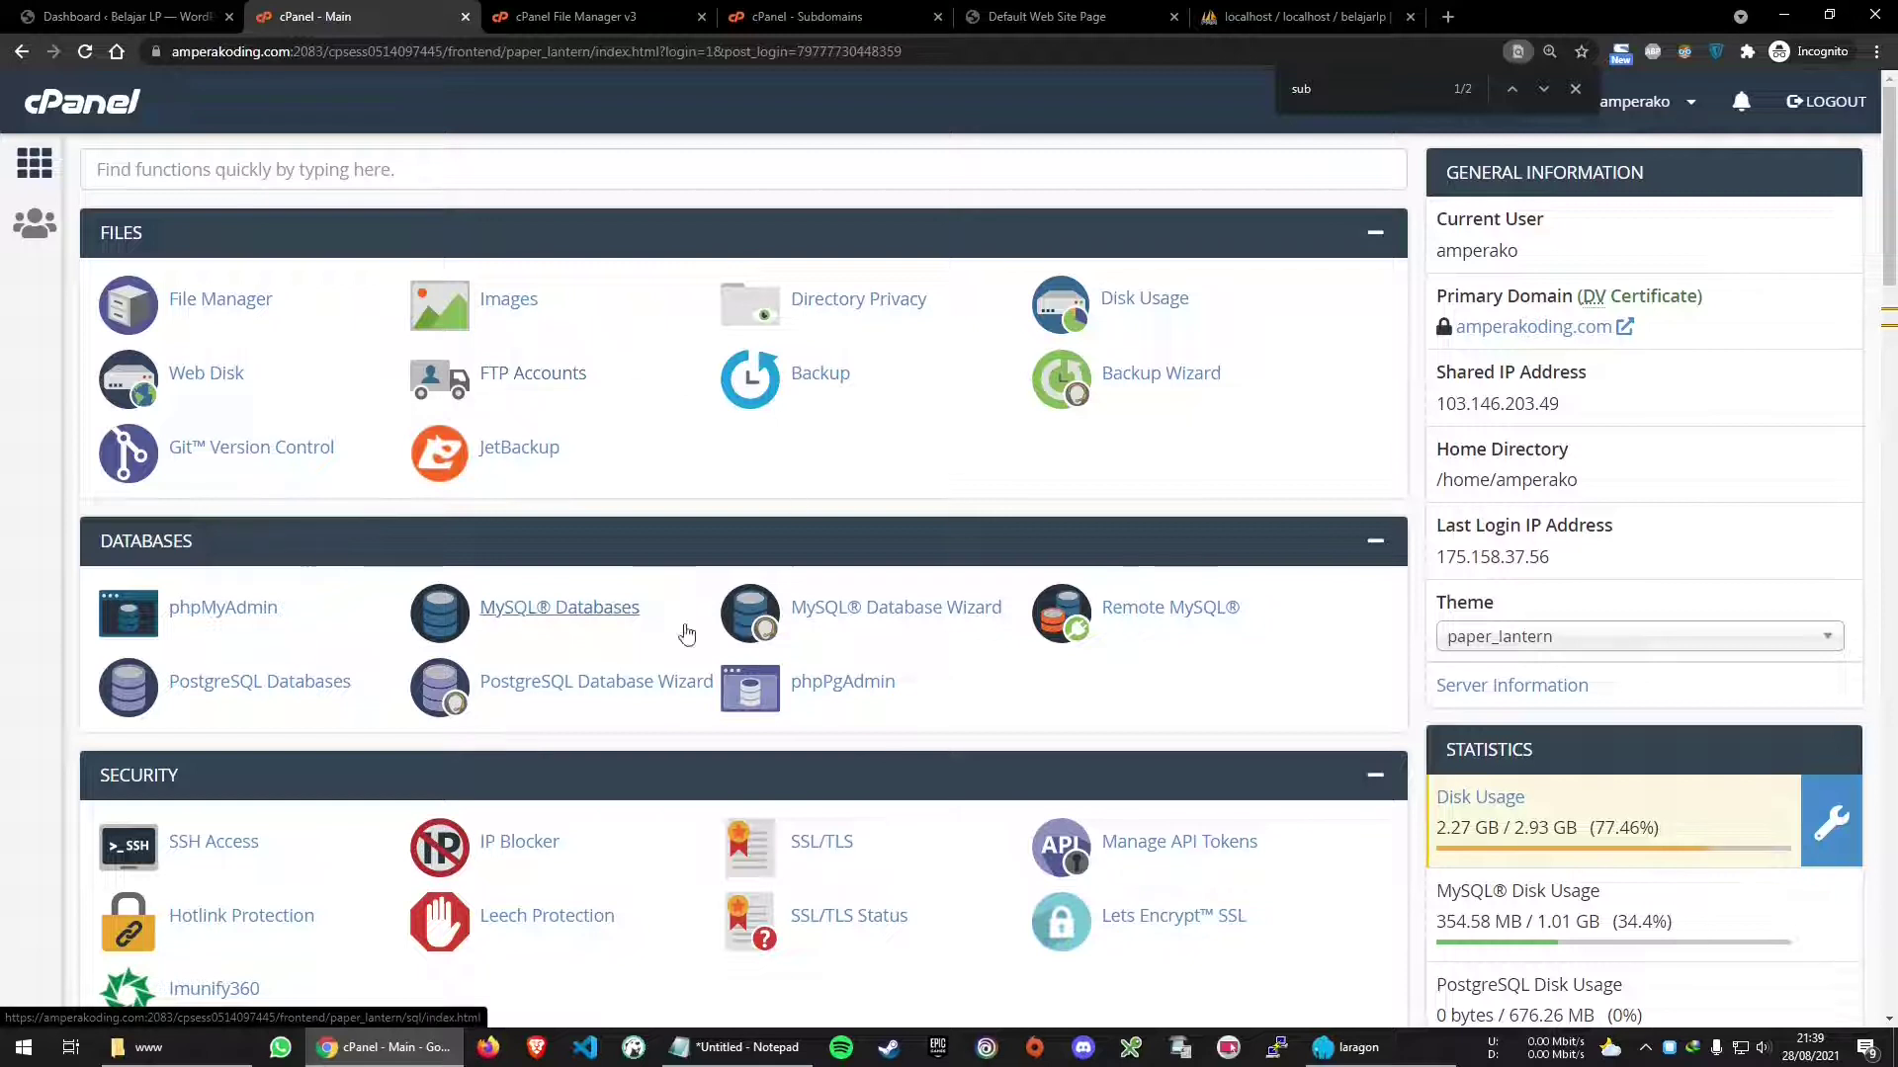
pyautogui.middleClick(599, 618)
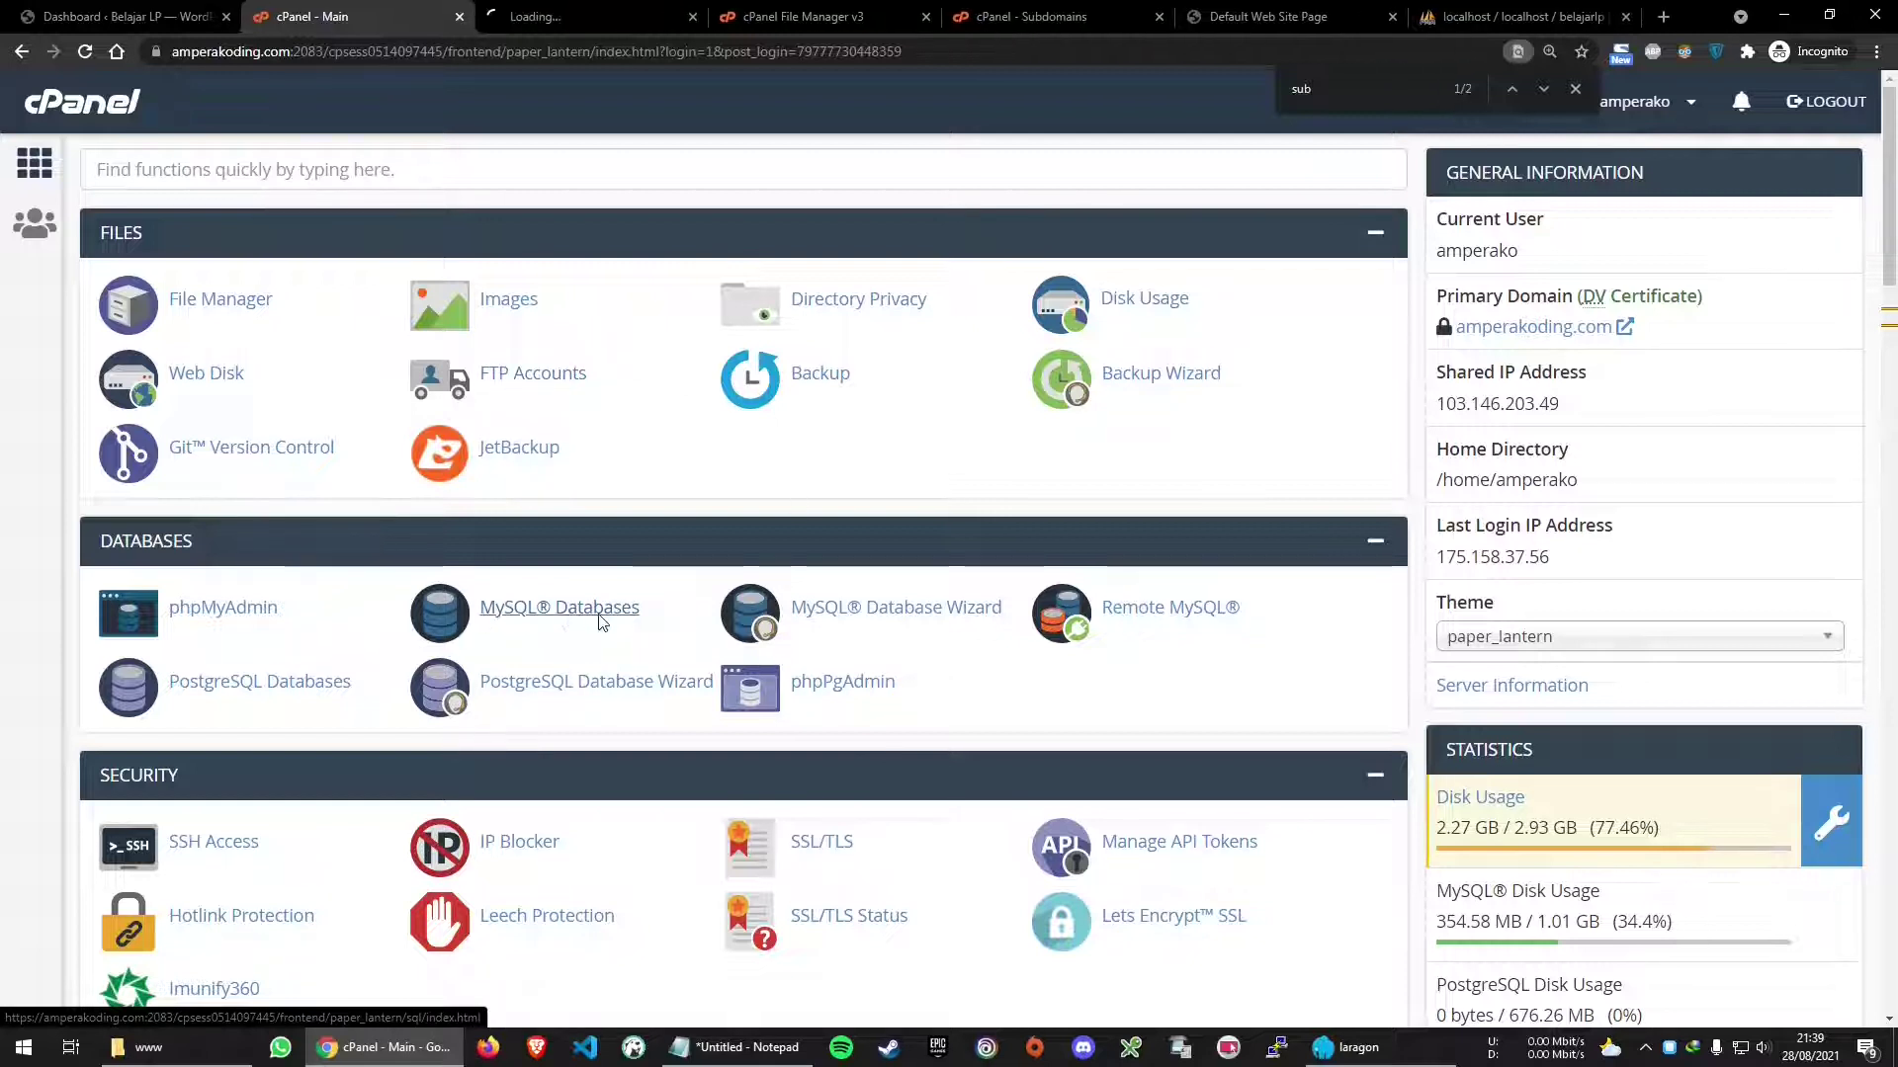
pyautogui.click(591, 10)
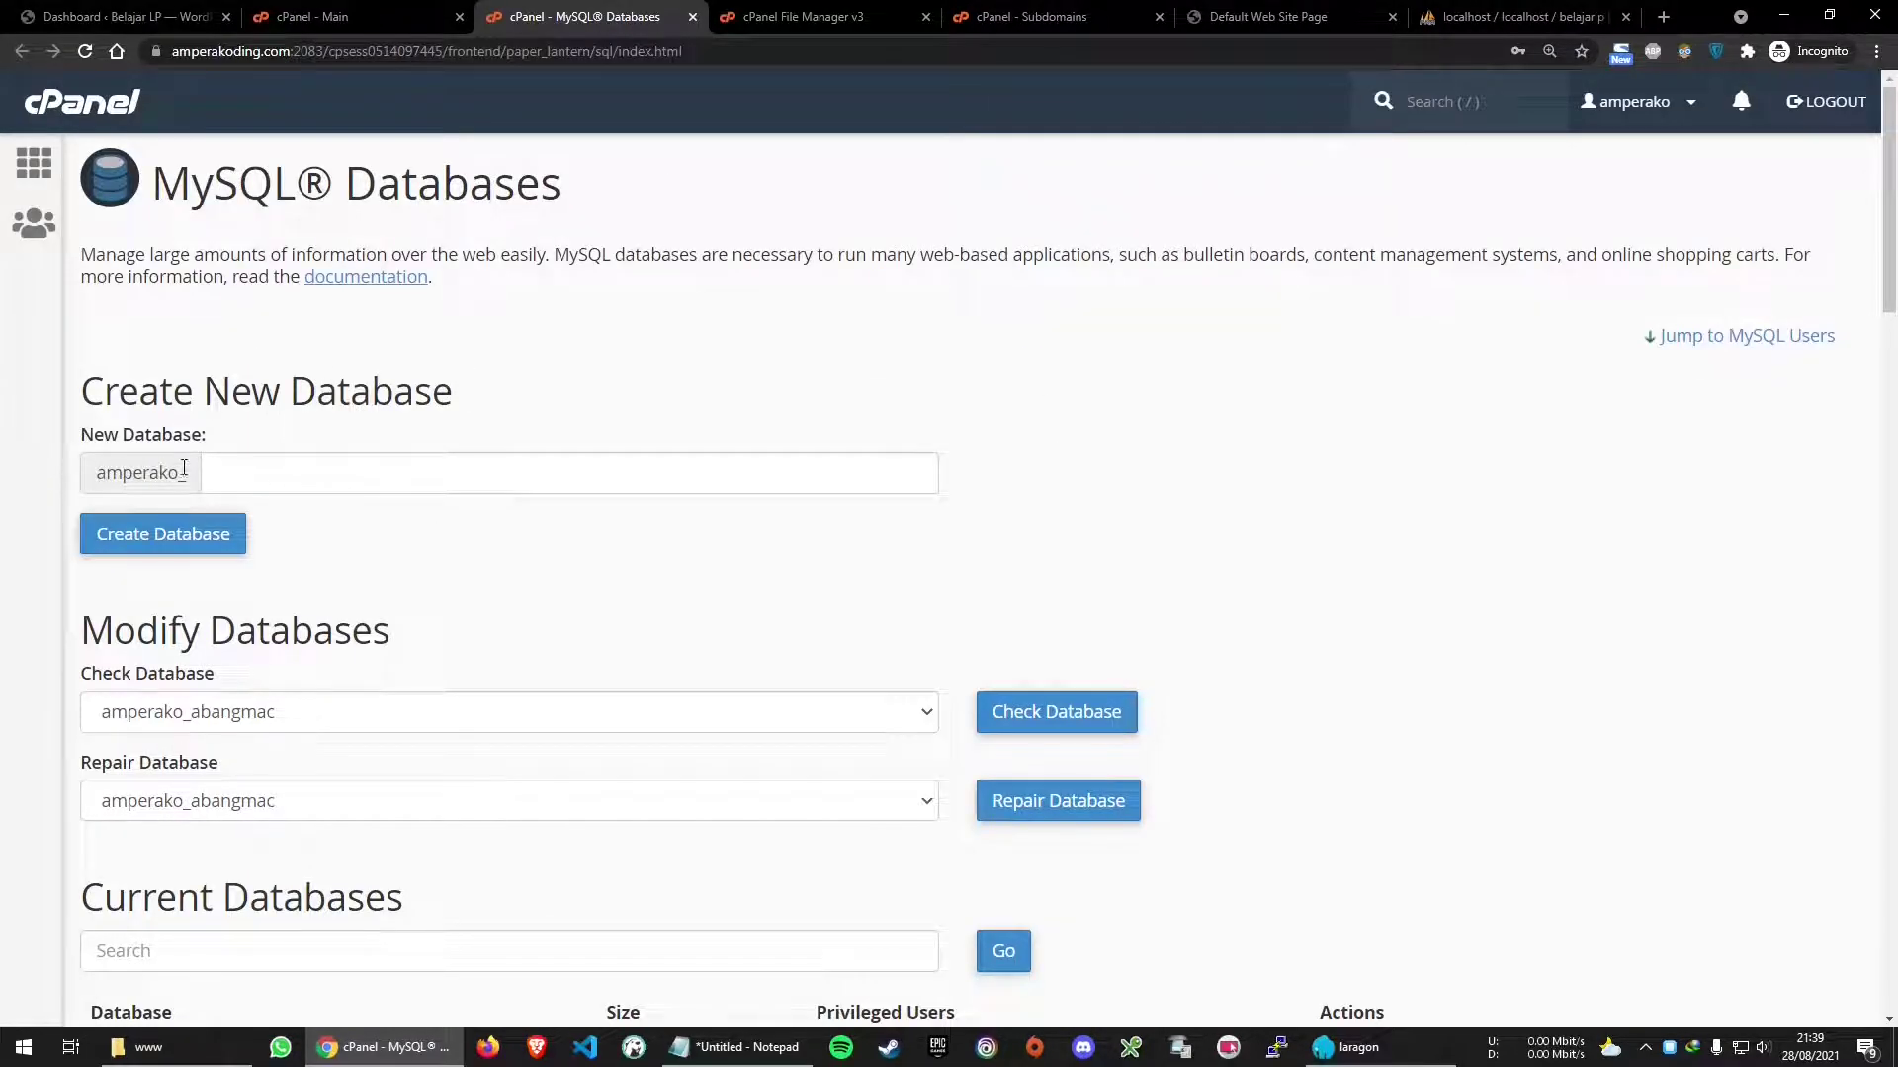
pyautogui.moveTo(198, 482); pyautogui.dragTo(99, 480)
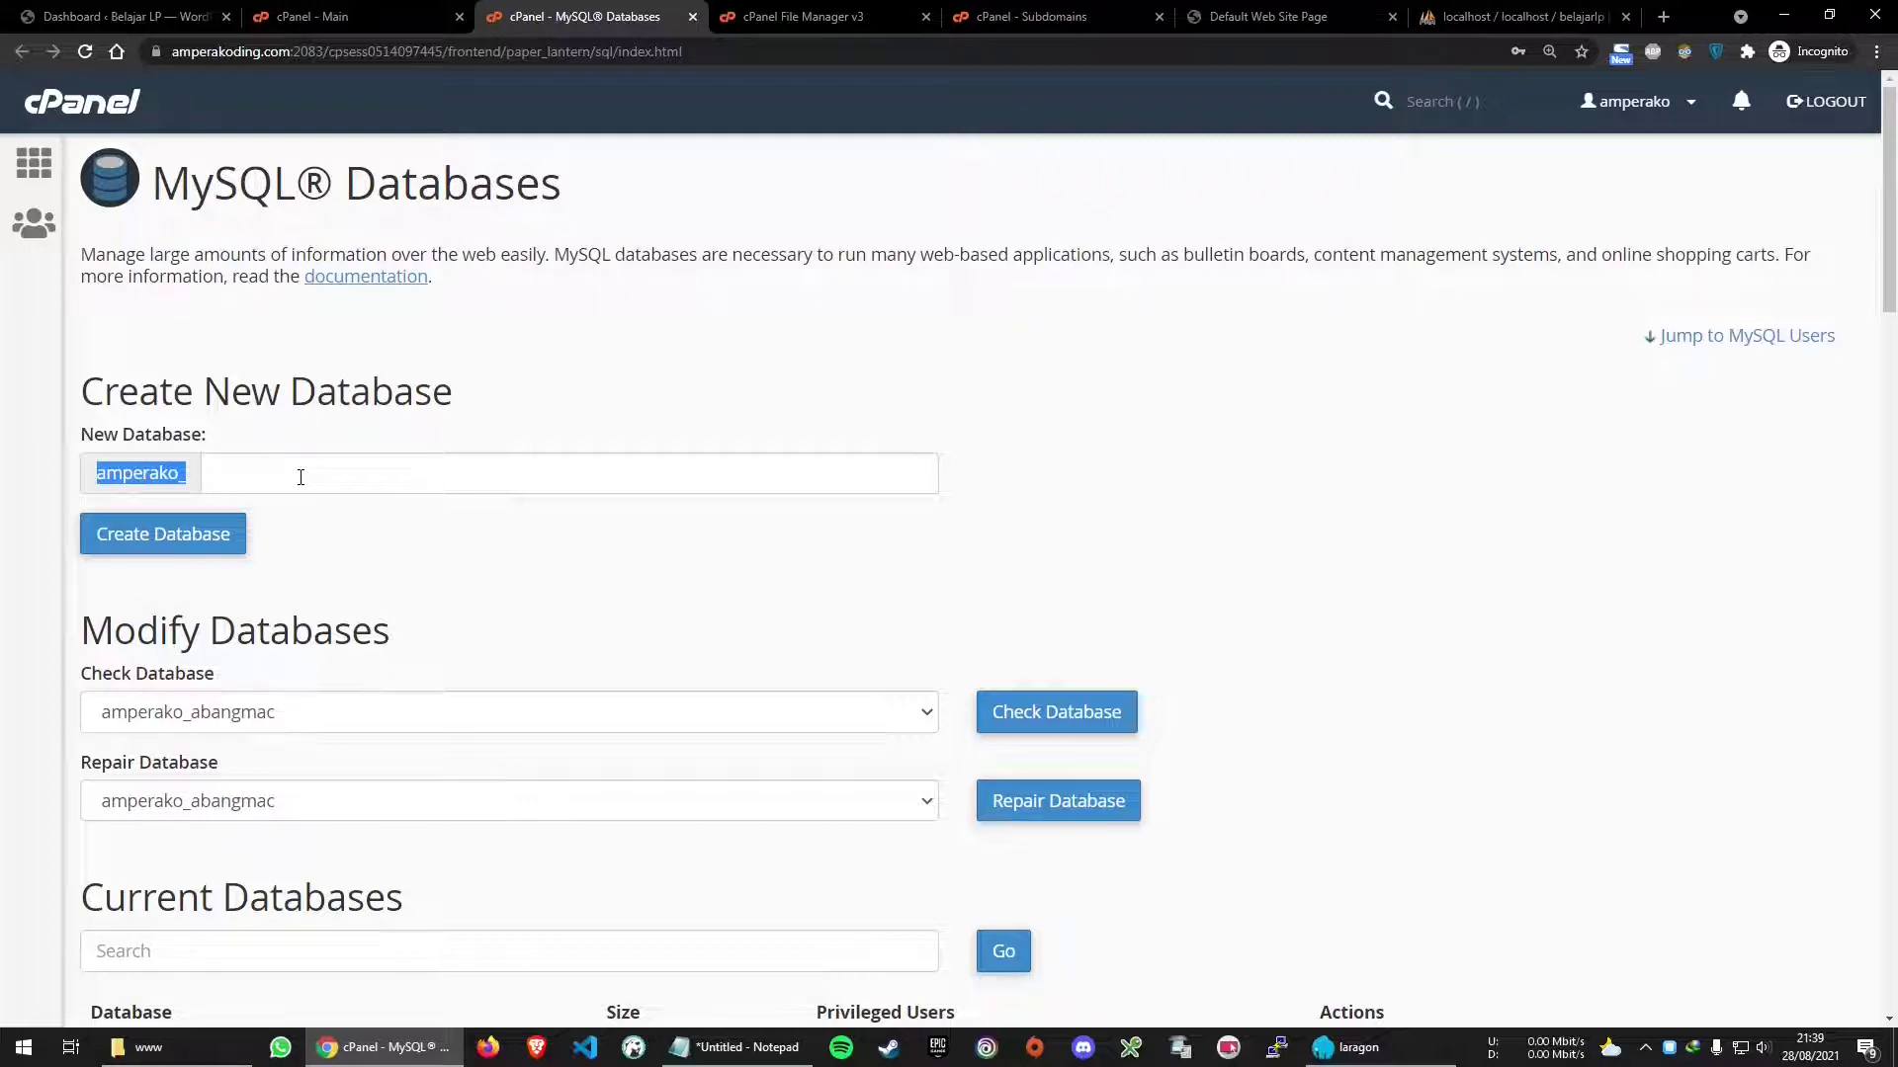
pyautogui.click(138, 16)
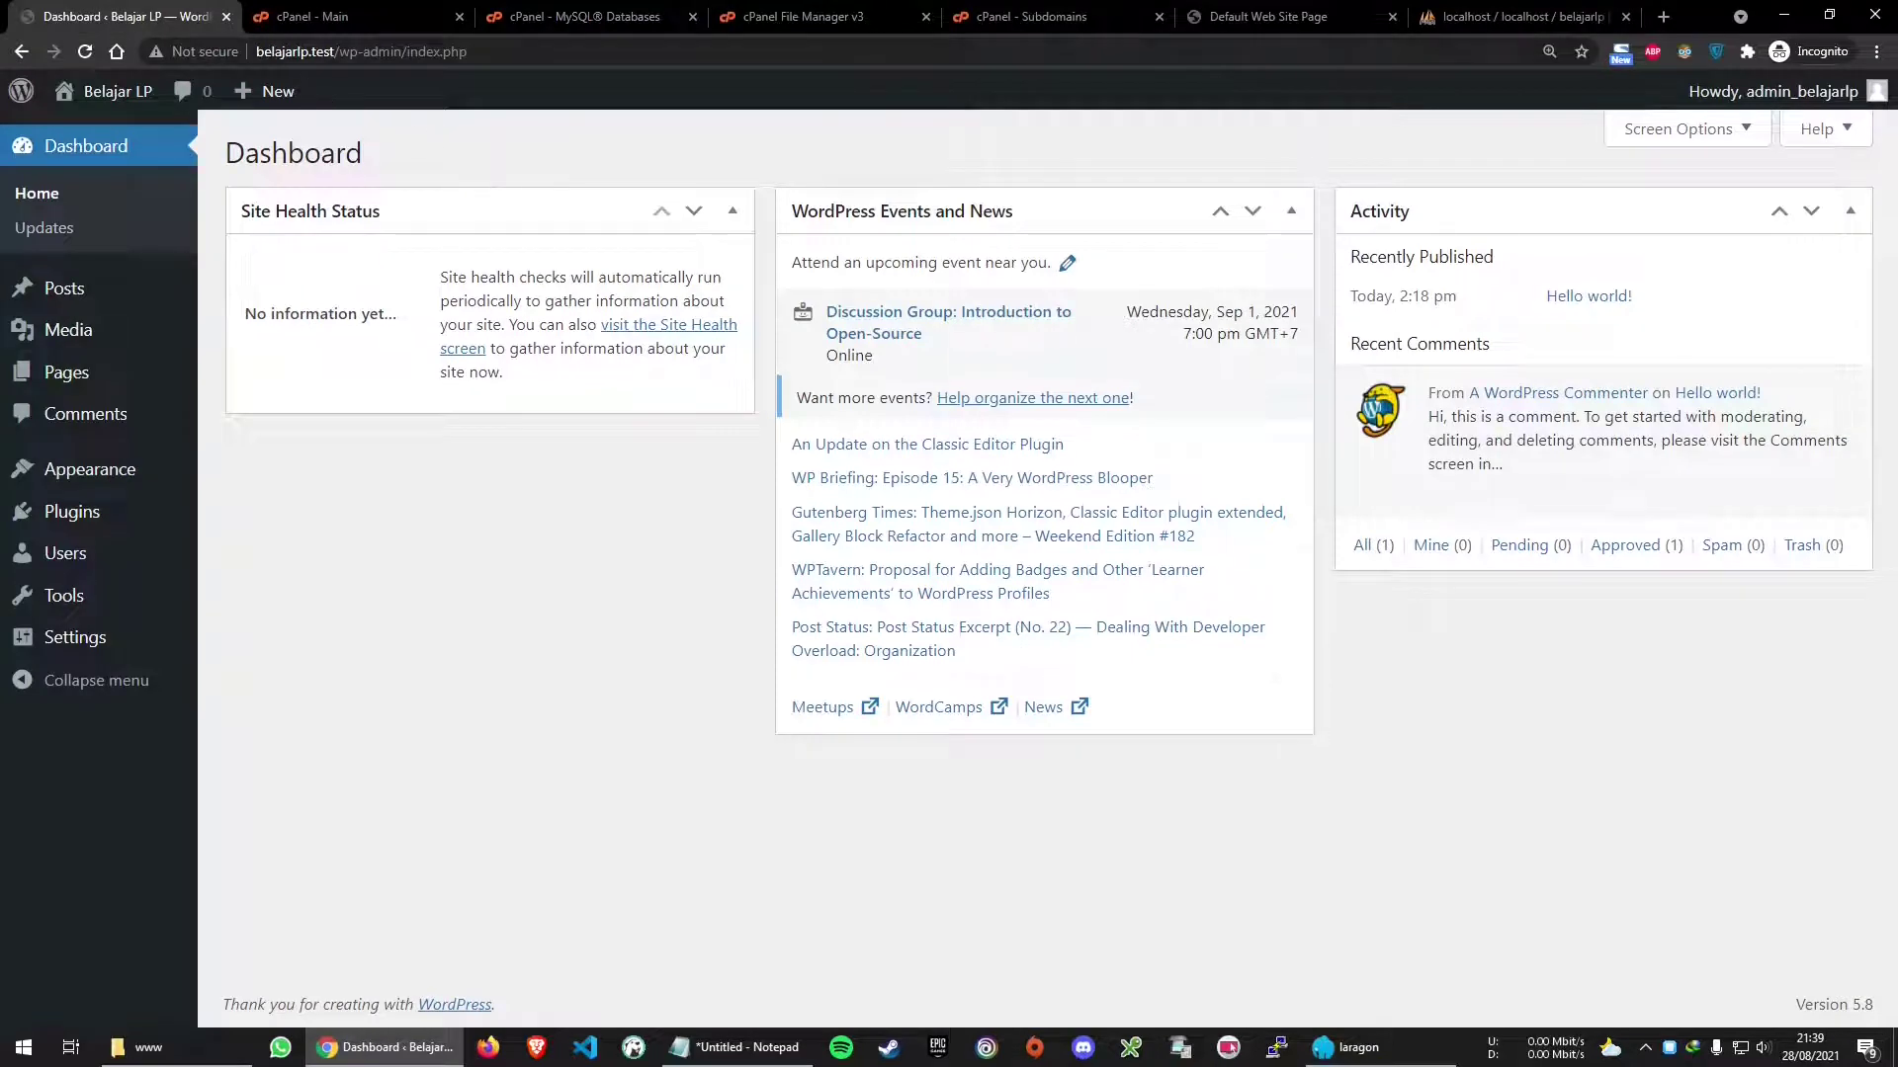
pyautogui.click(583, 16)
# Create a new database named belajarlp
pyautogui.click(386, 478)
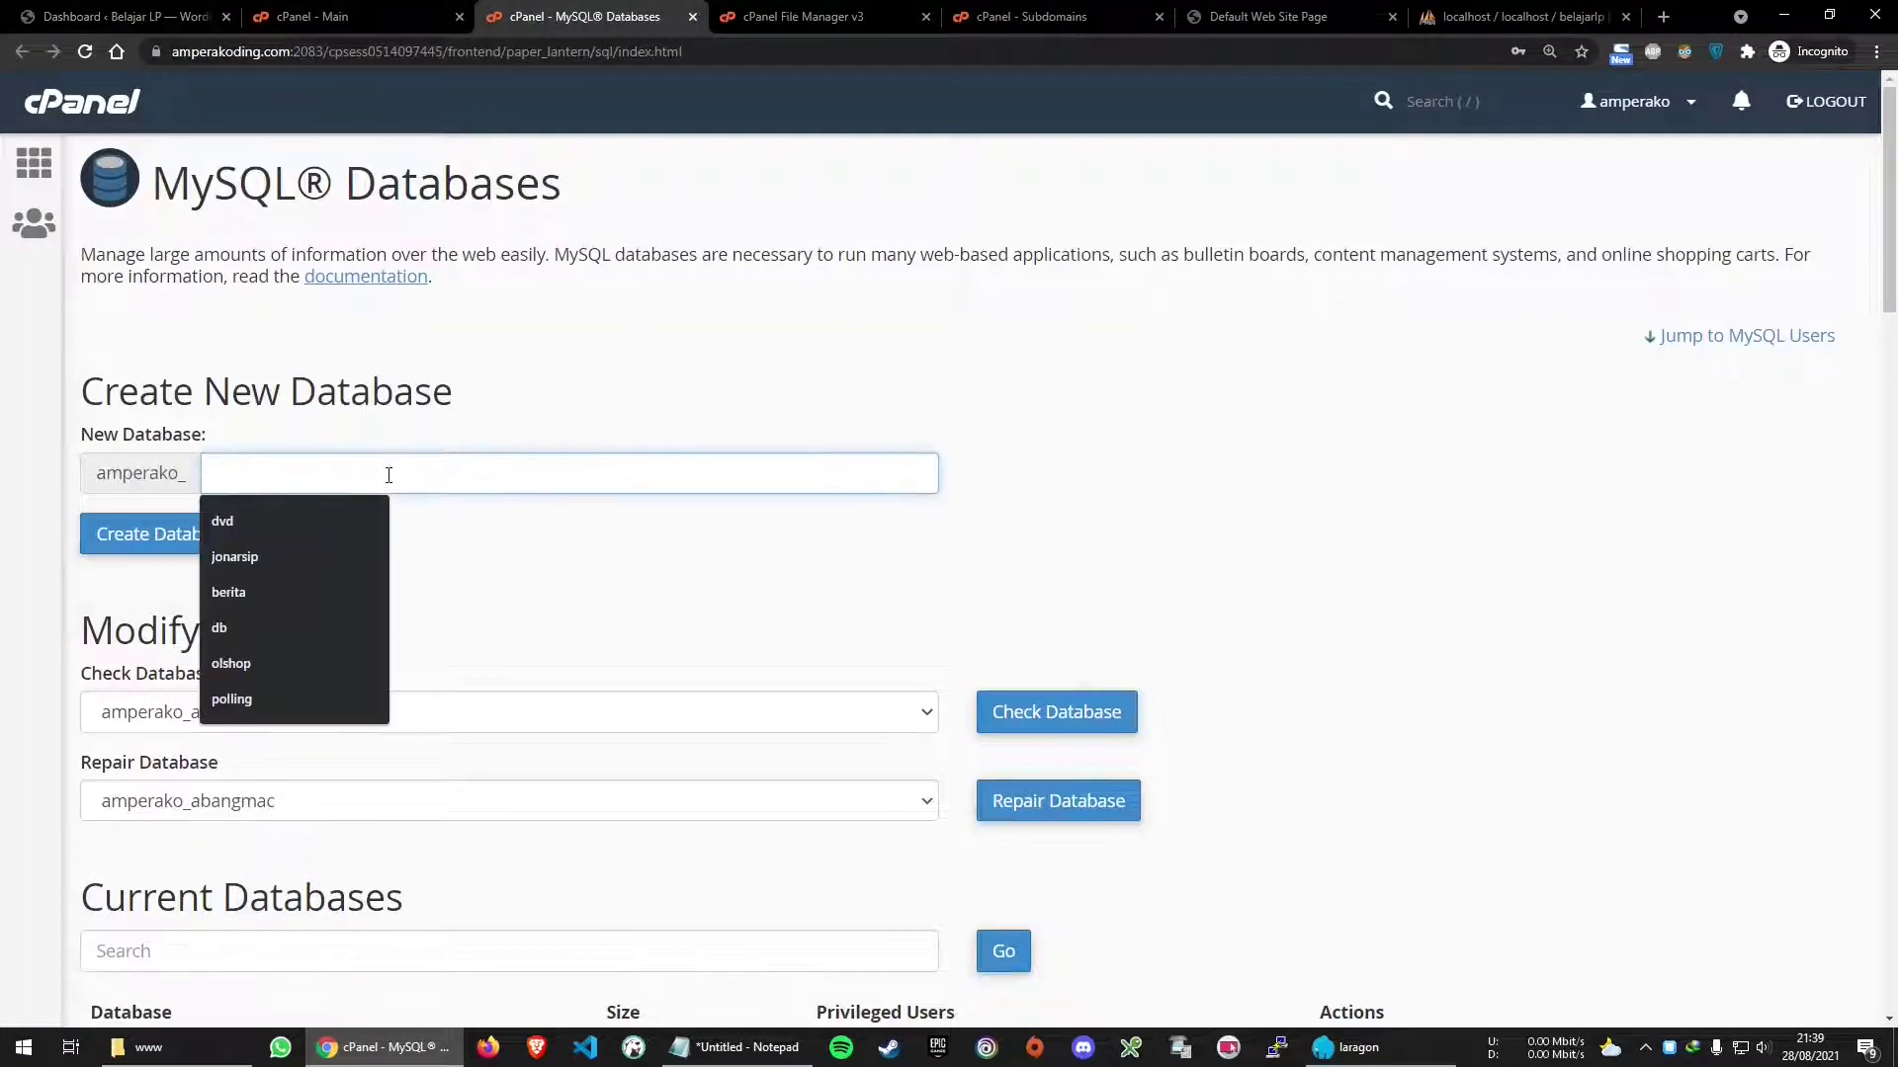
pyautogui.write('belajarlp')
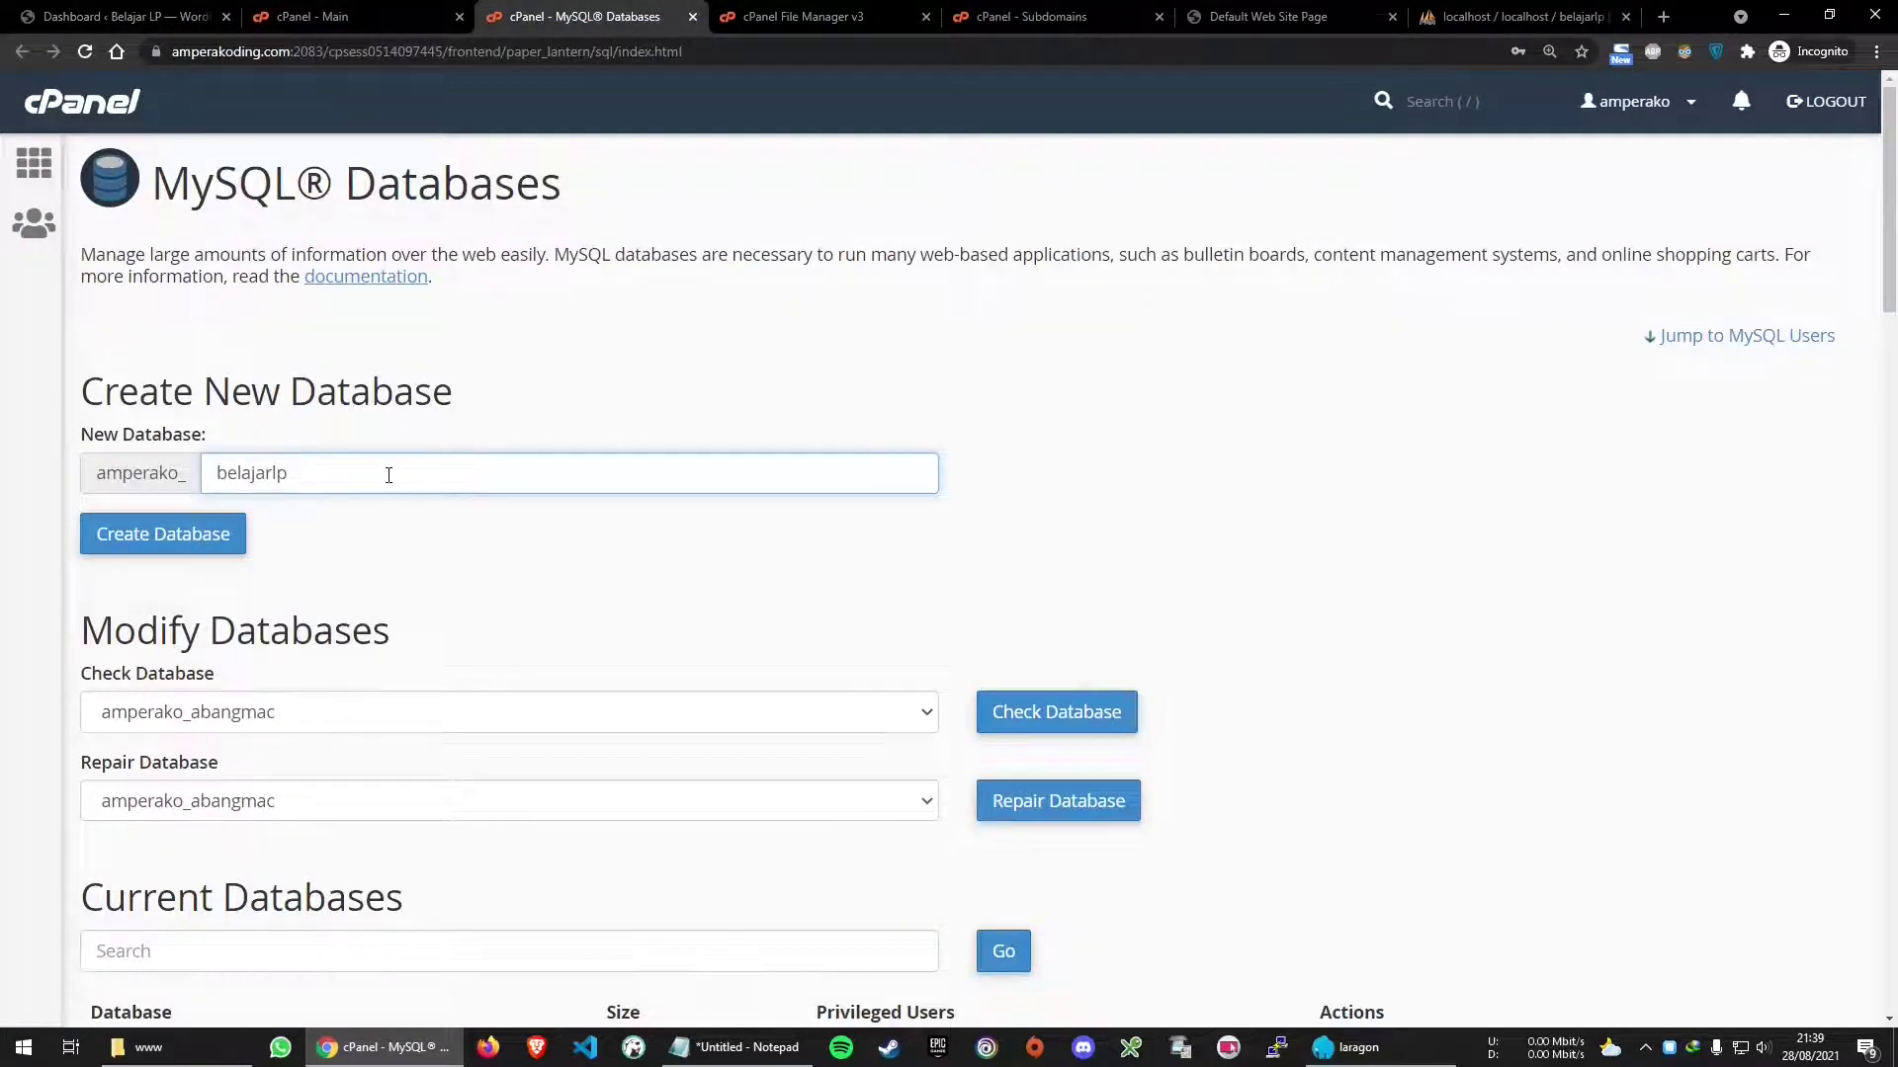
pyautogui.click(203, 540)
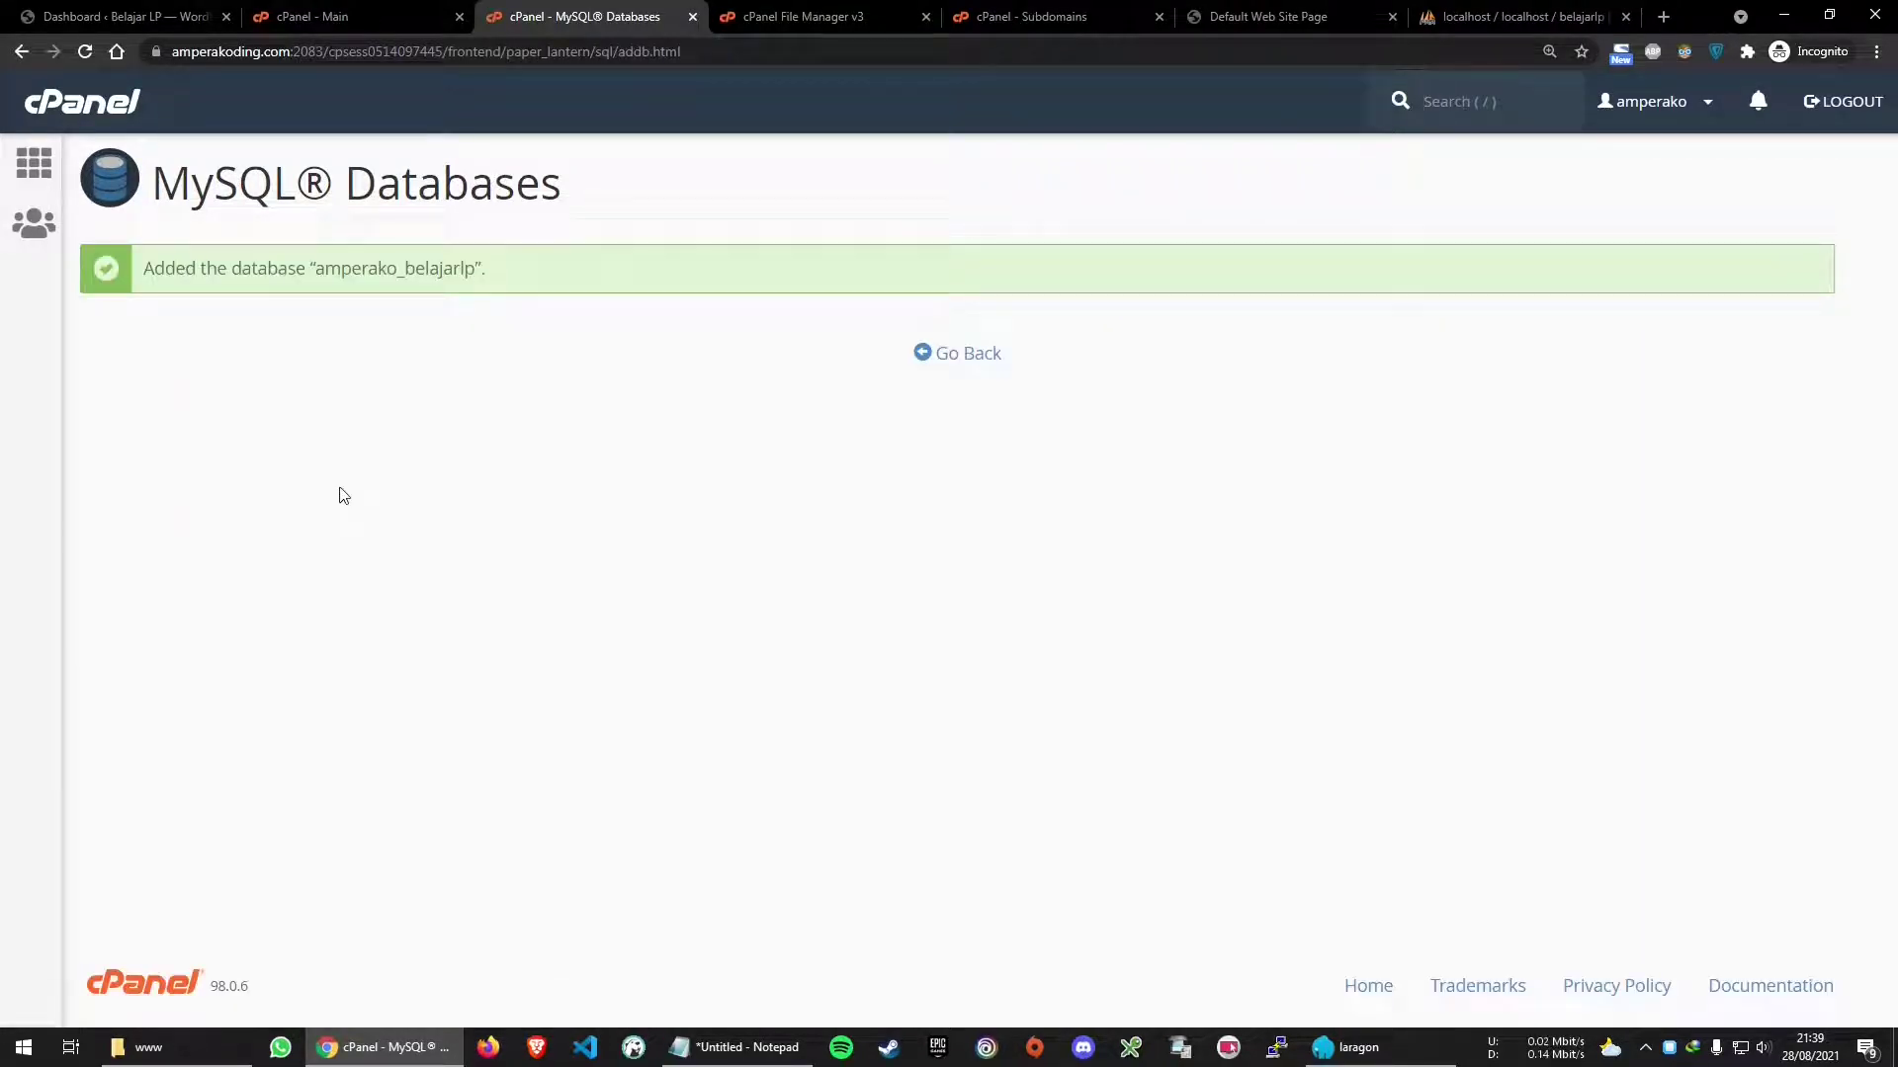
pyautogui.moveTo(149, 269); pyautogui.dragTo(571, 267)
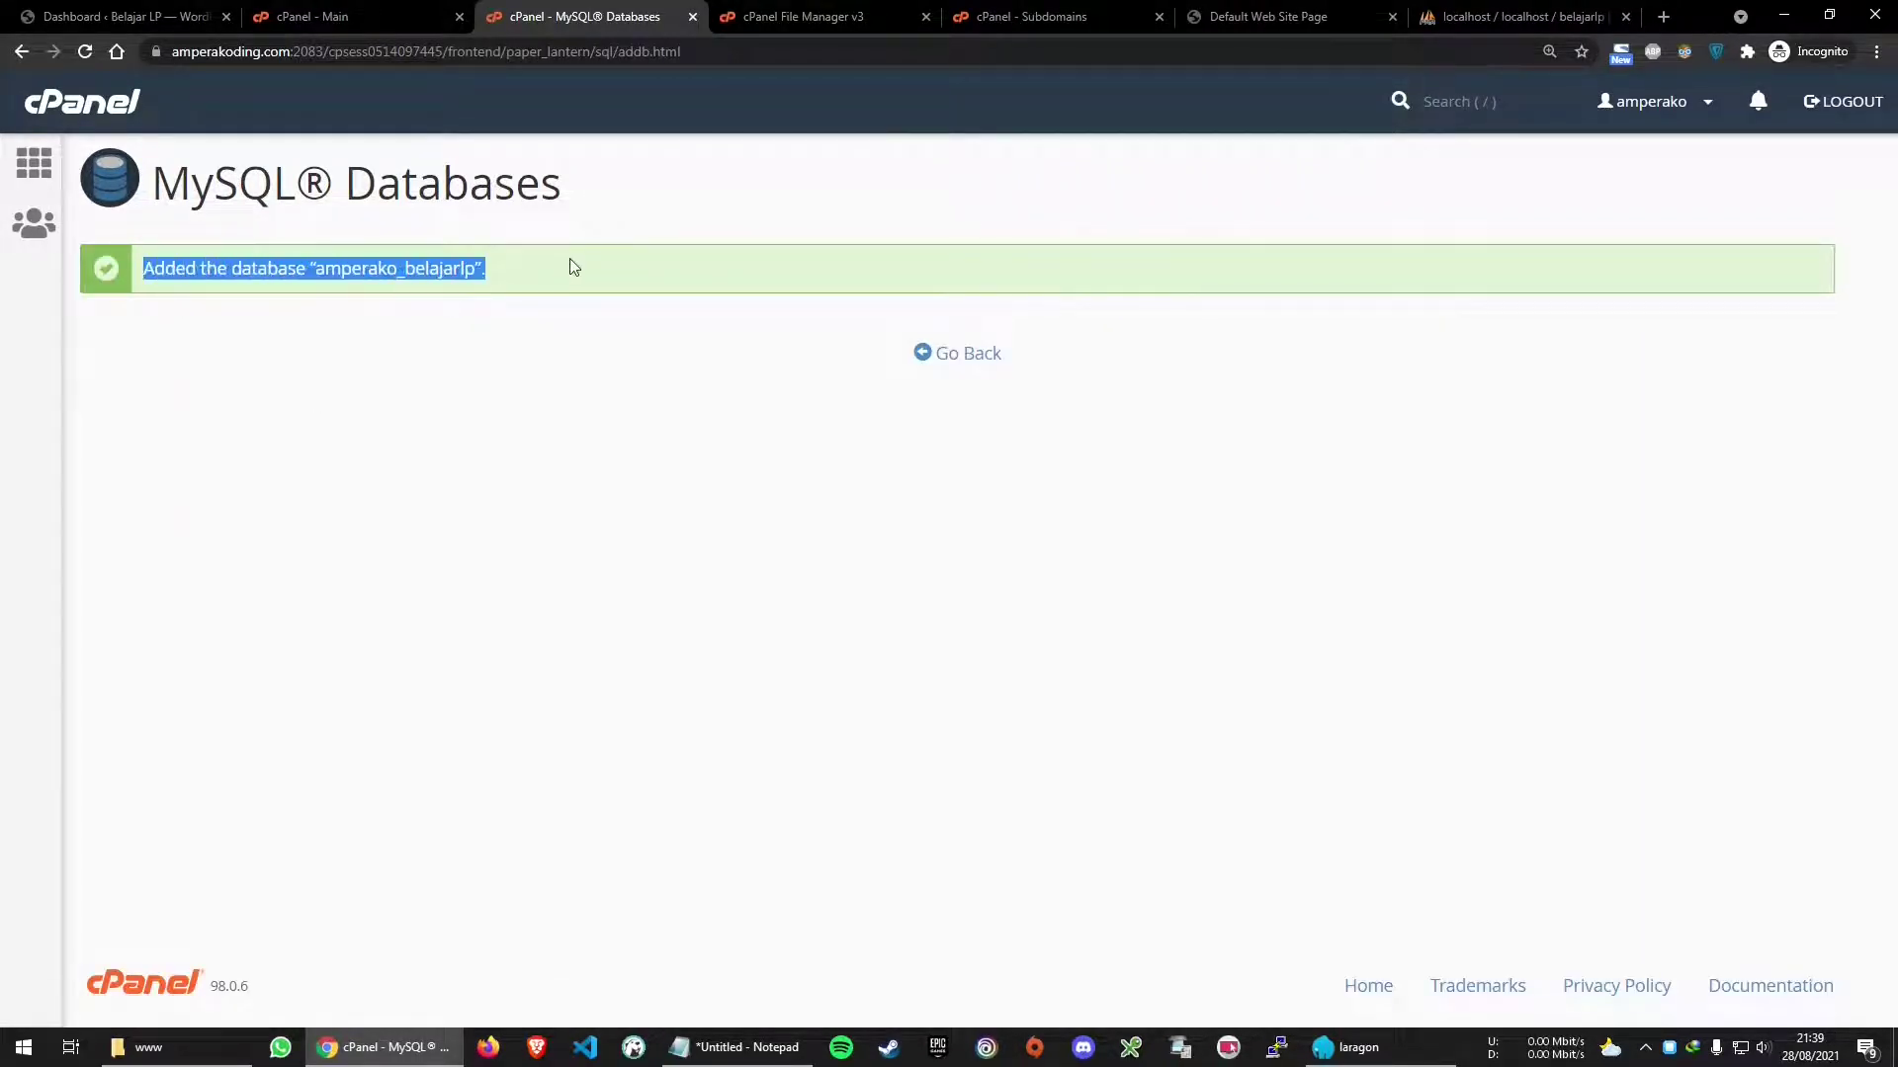
pyautogui.click(571, 263)
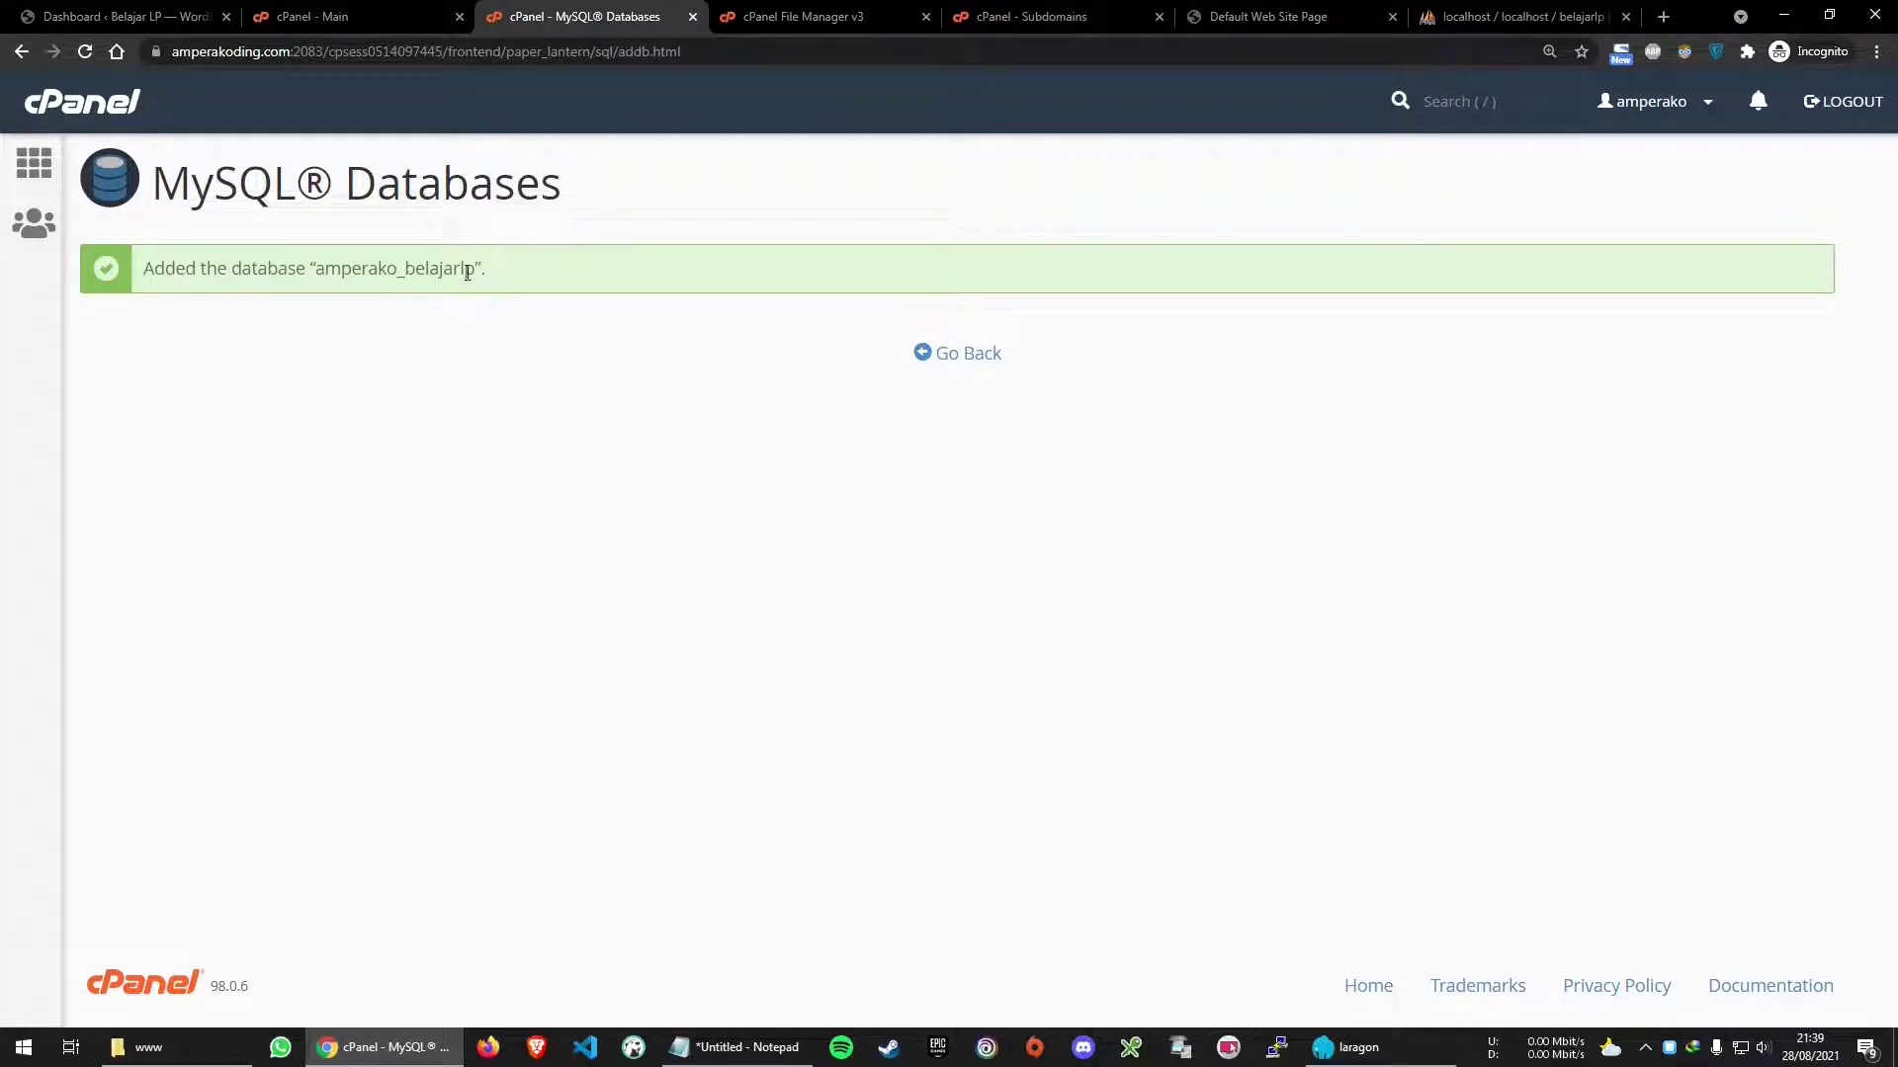
# Paste the full name amperako_belajarlp into Notepad and return to MySQL Databases
pyautogui.moveTo(476, 265); pyautogui.dragTo(317, 265)
pyautogui.hotkey('ctrl', 'c')
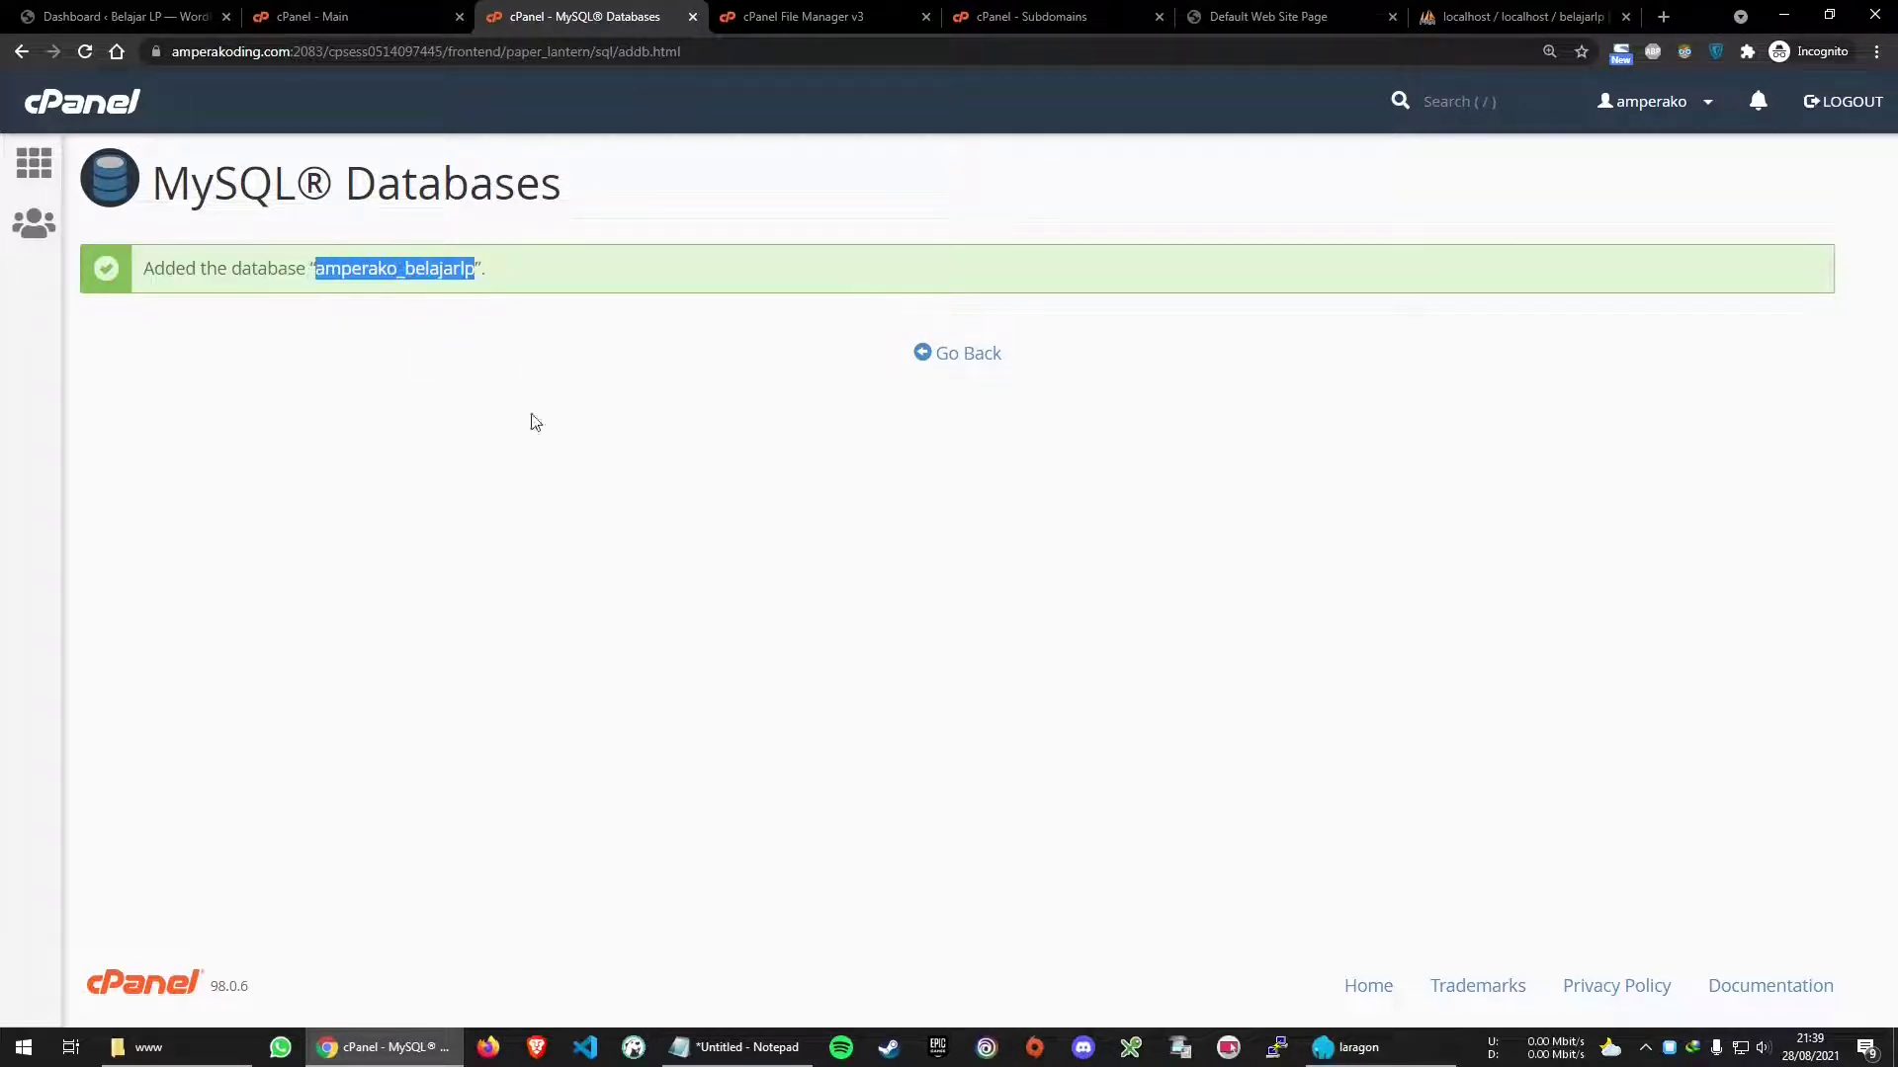
pyautogui.click(739, 1047)
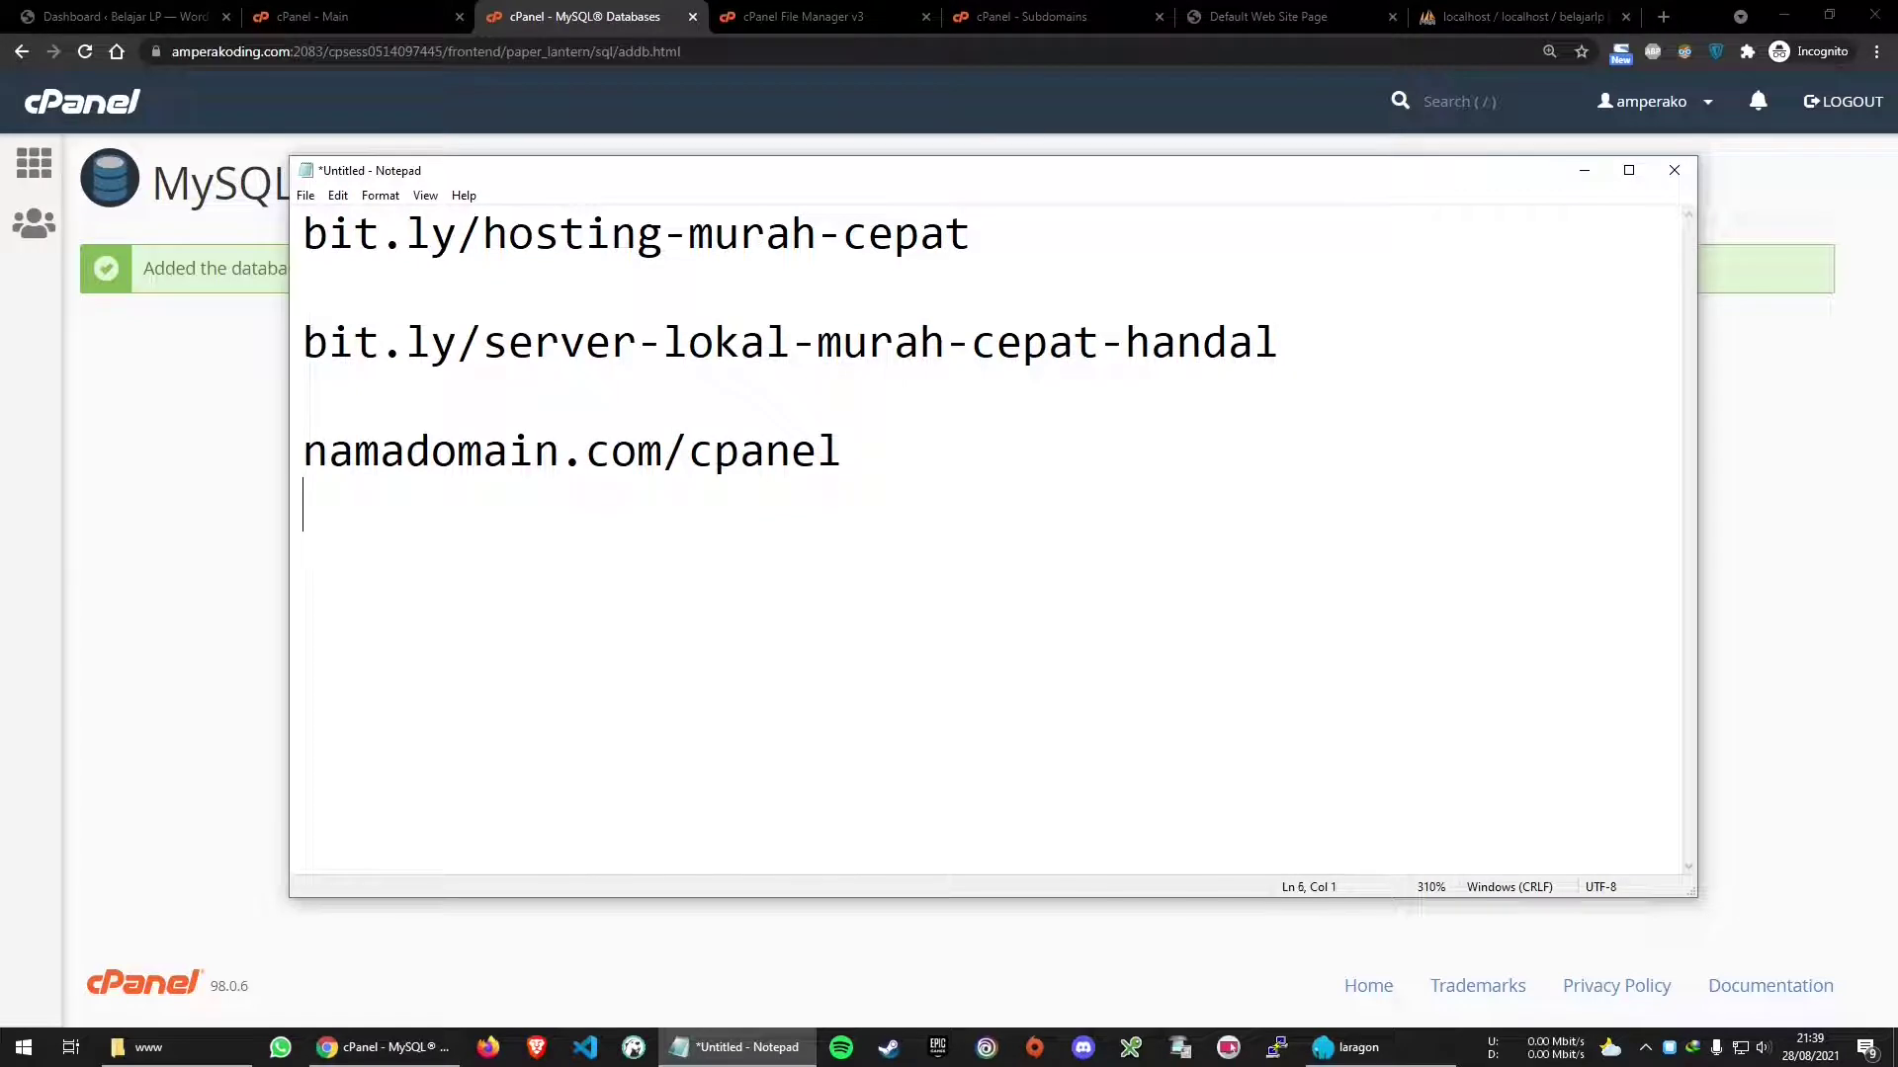
pyautogui.hotkey('ctrl', 'v')
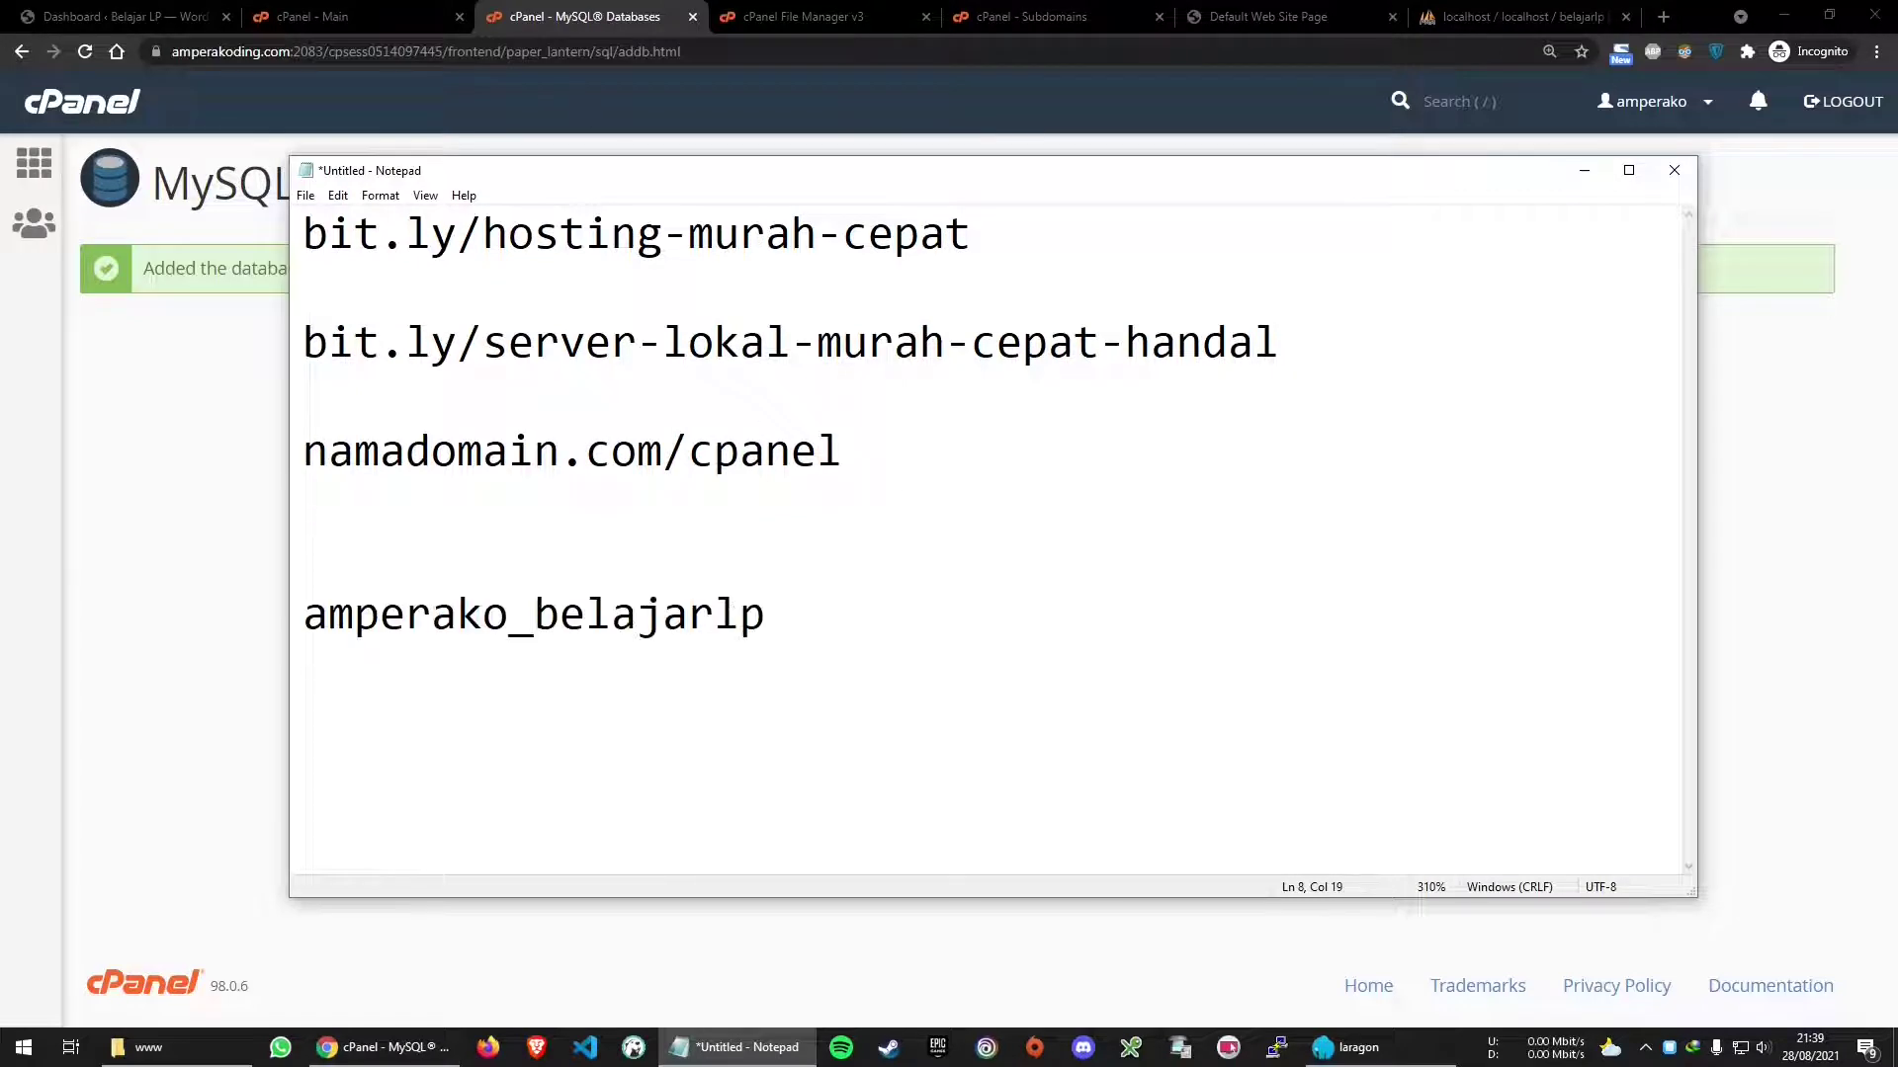
pyautogui.hotkey('alt', 'Tab')
pyautogui.click(961, 354)
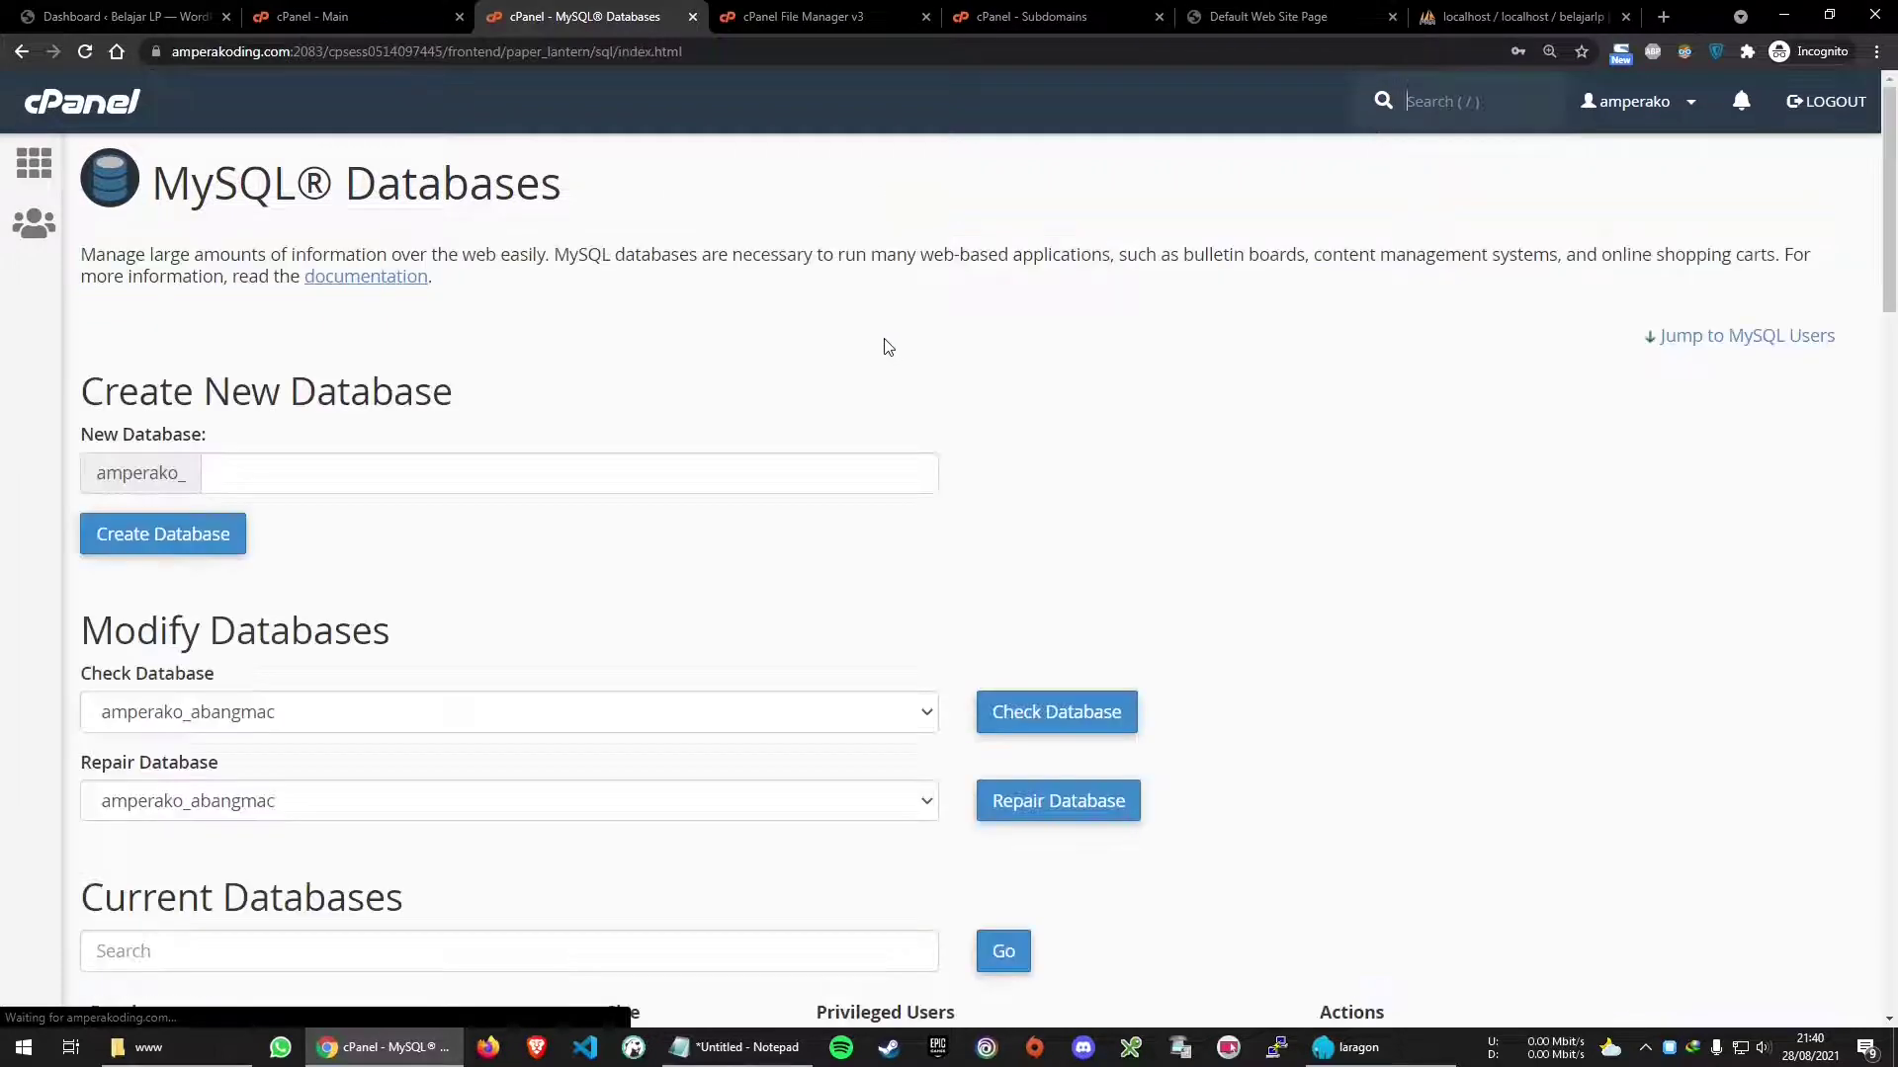
# Locate the MySQL Users section on the MySQL Databases page
pyautogui.scroll(-15, 787, 547)
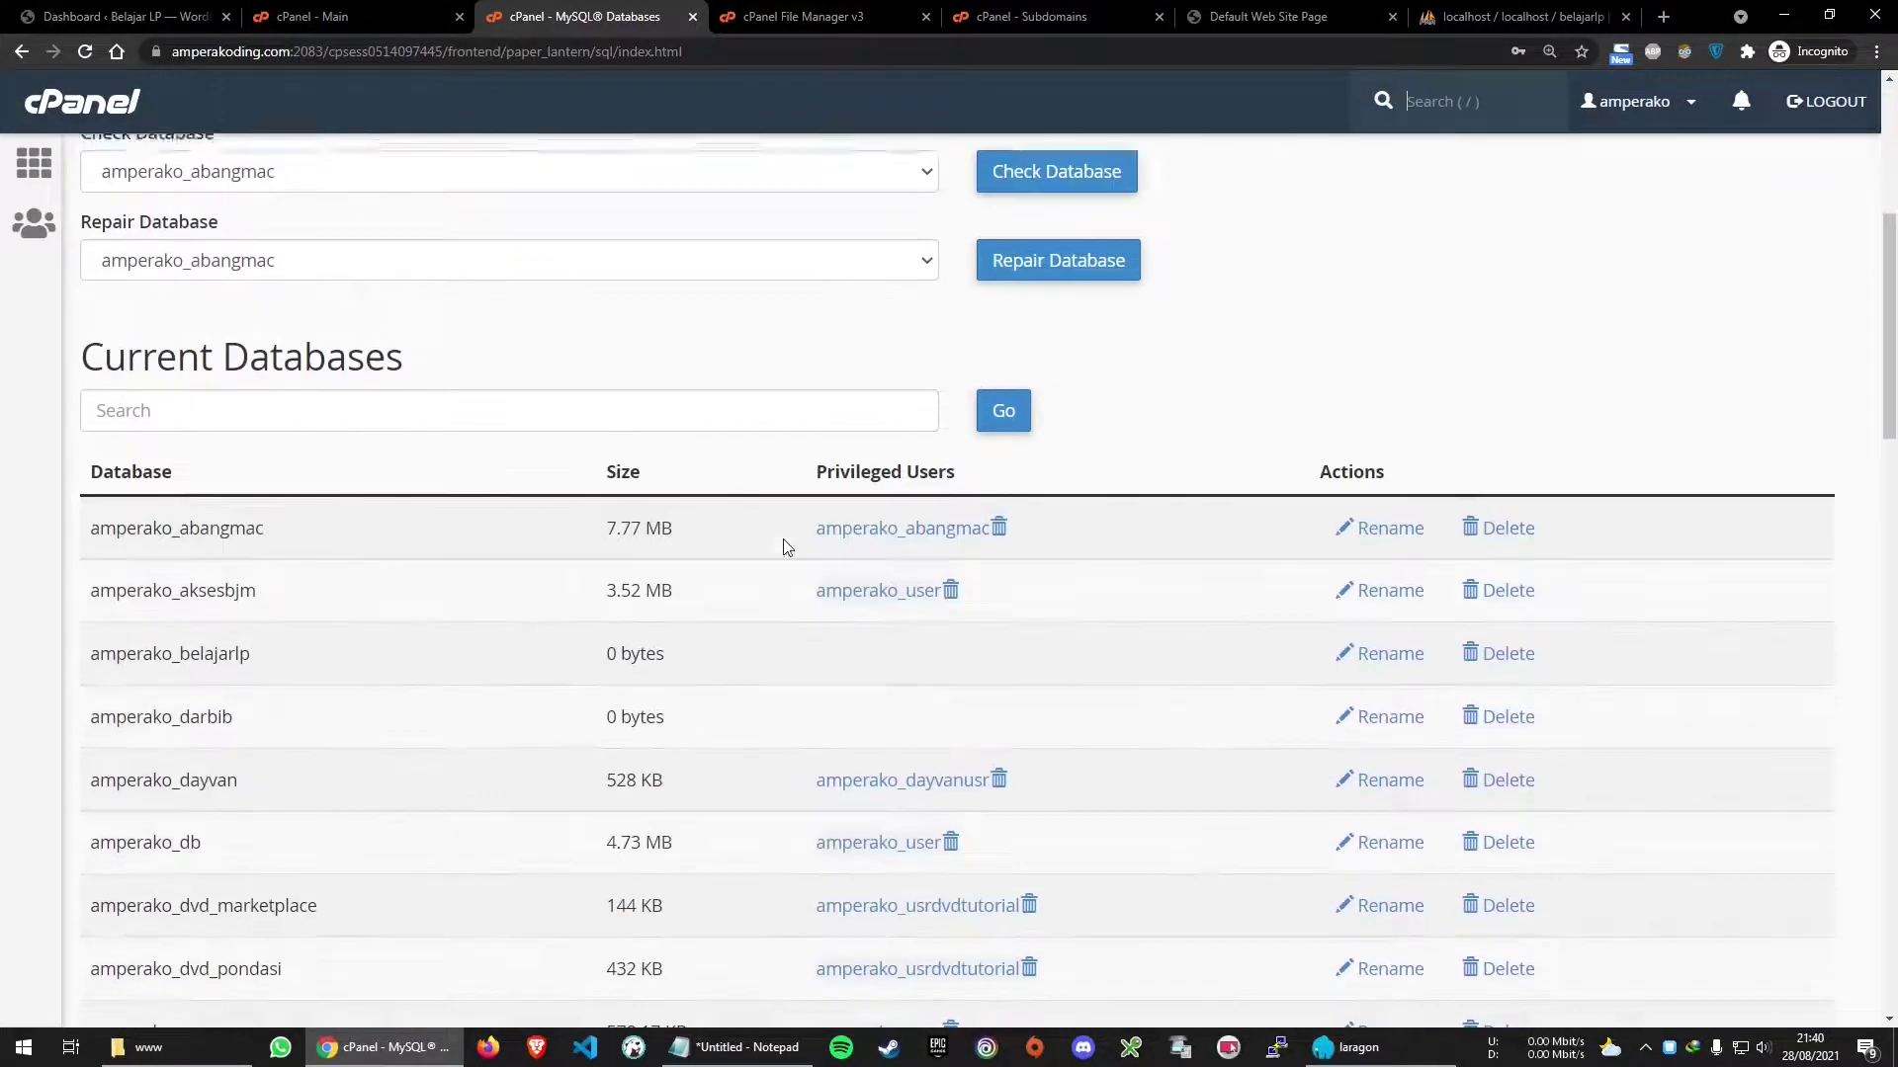
pyautogui.scroll(-1, 786, 541)
pyautogui.scroll(1, 563, 471)
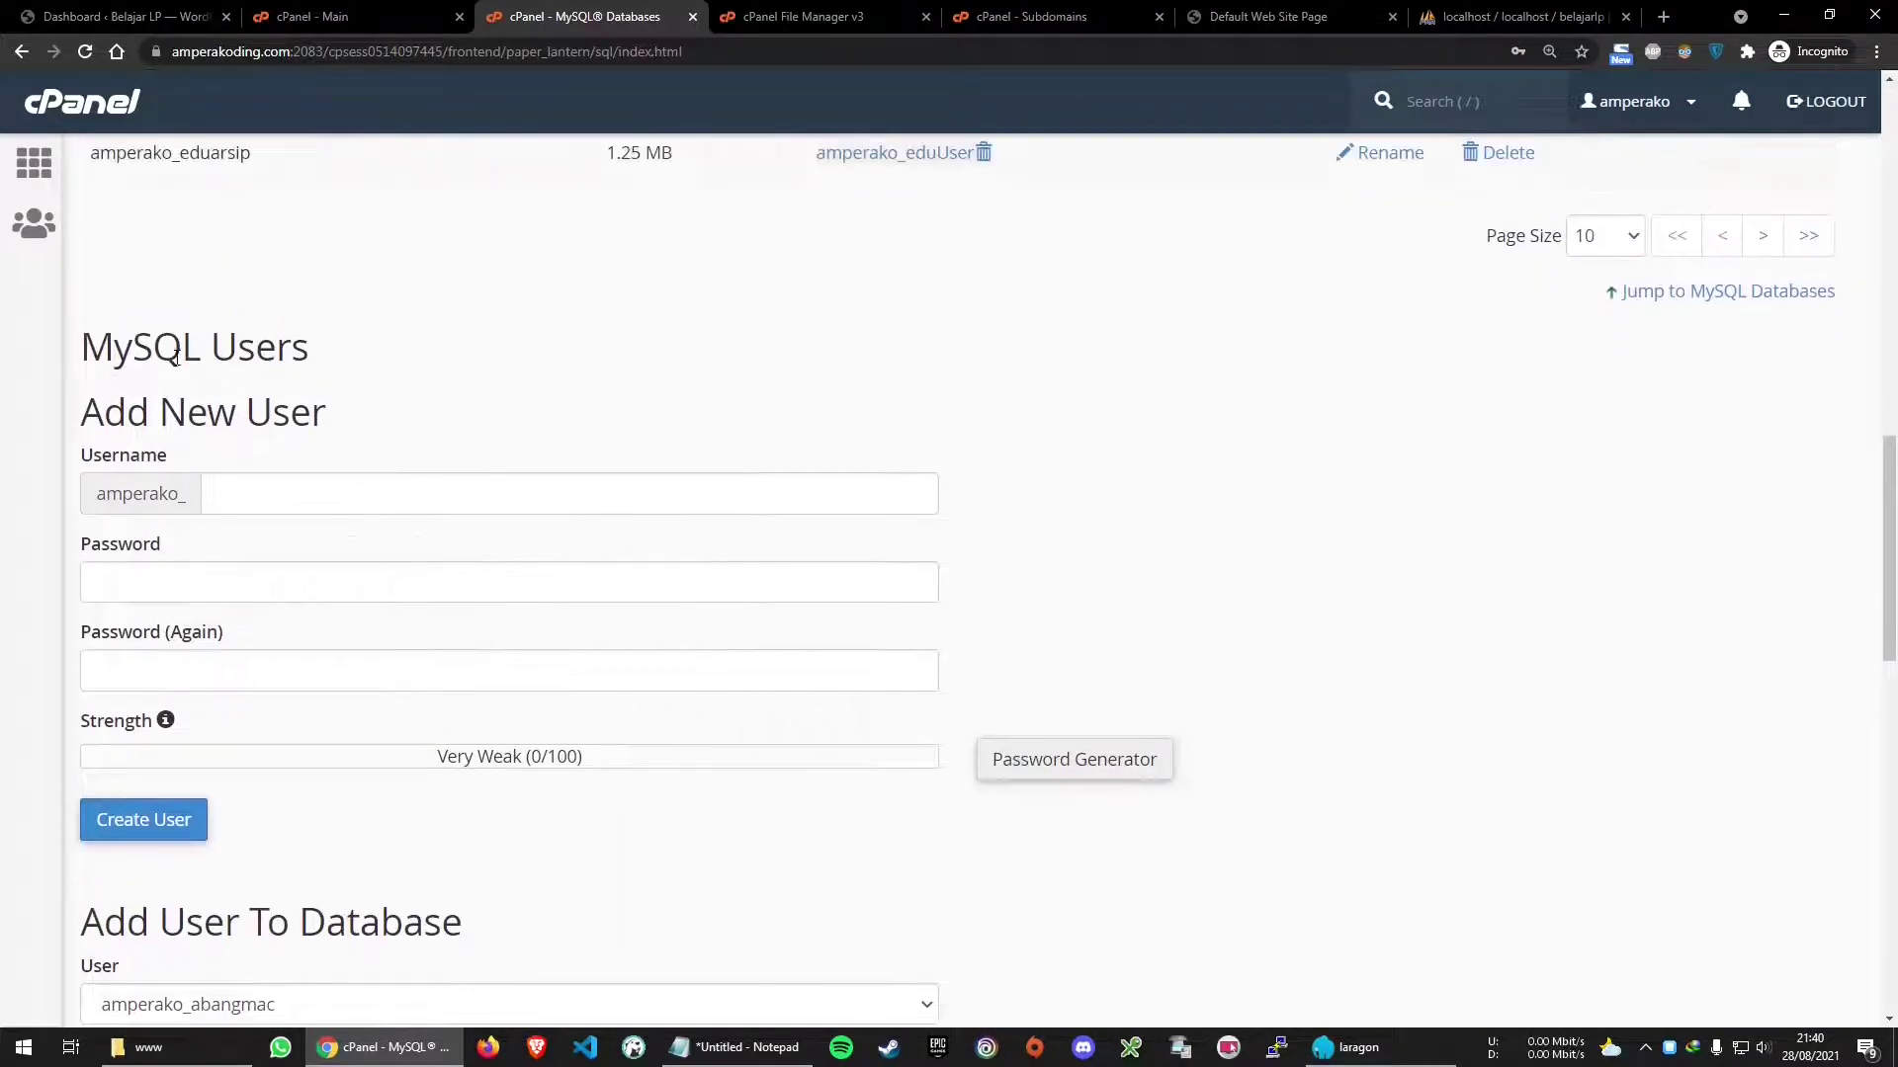
pyautogui.moveTo(81, 346); pyautogui.dragTo(321, 363)
pyautogui.click(588, 380)
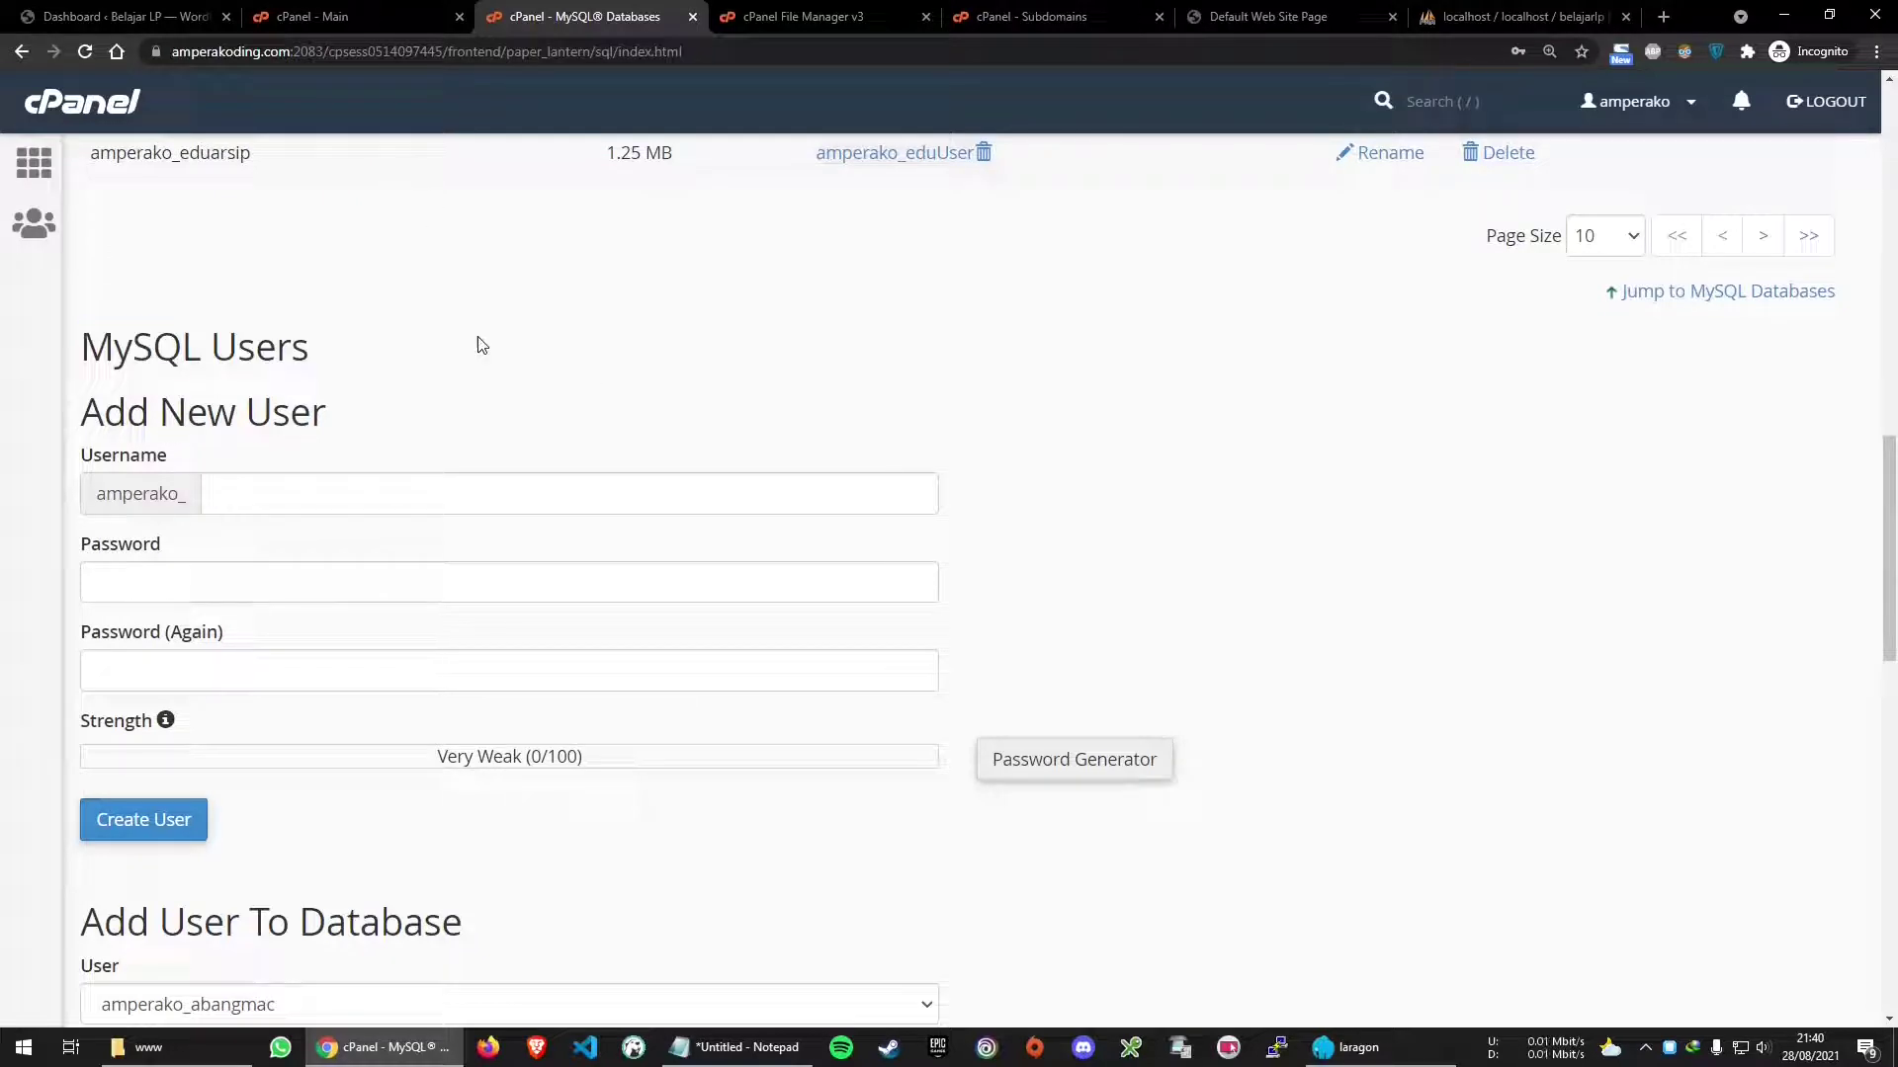
pyautogui.click(356, 16)
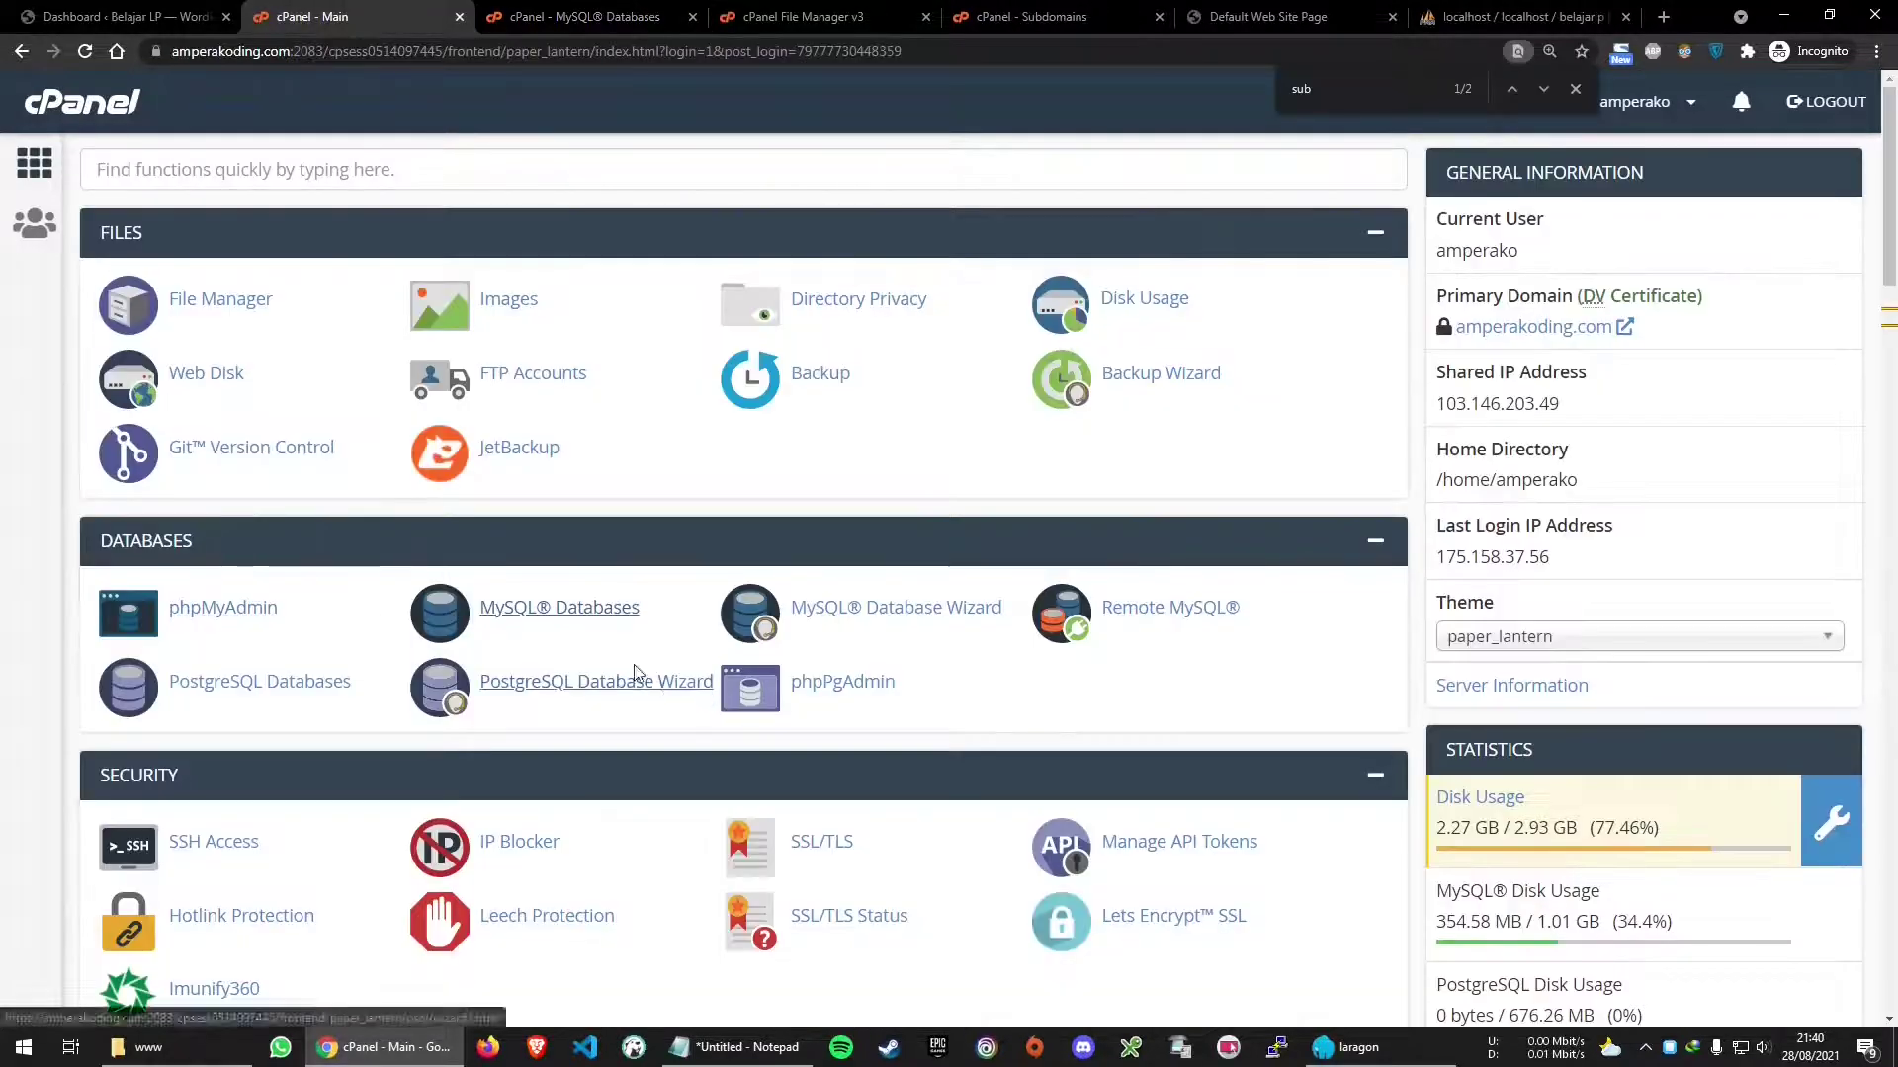
pyautogui.click(554, 17)
pyautogui.scroll(15, 781, 514)
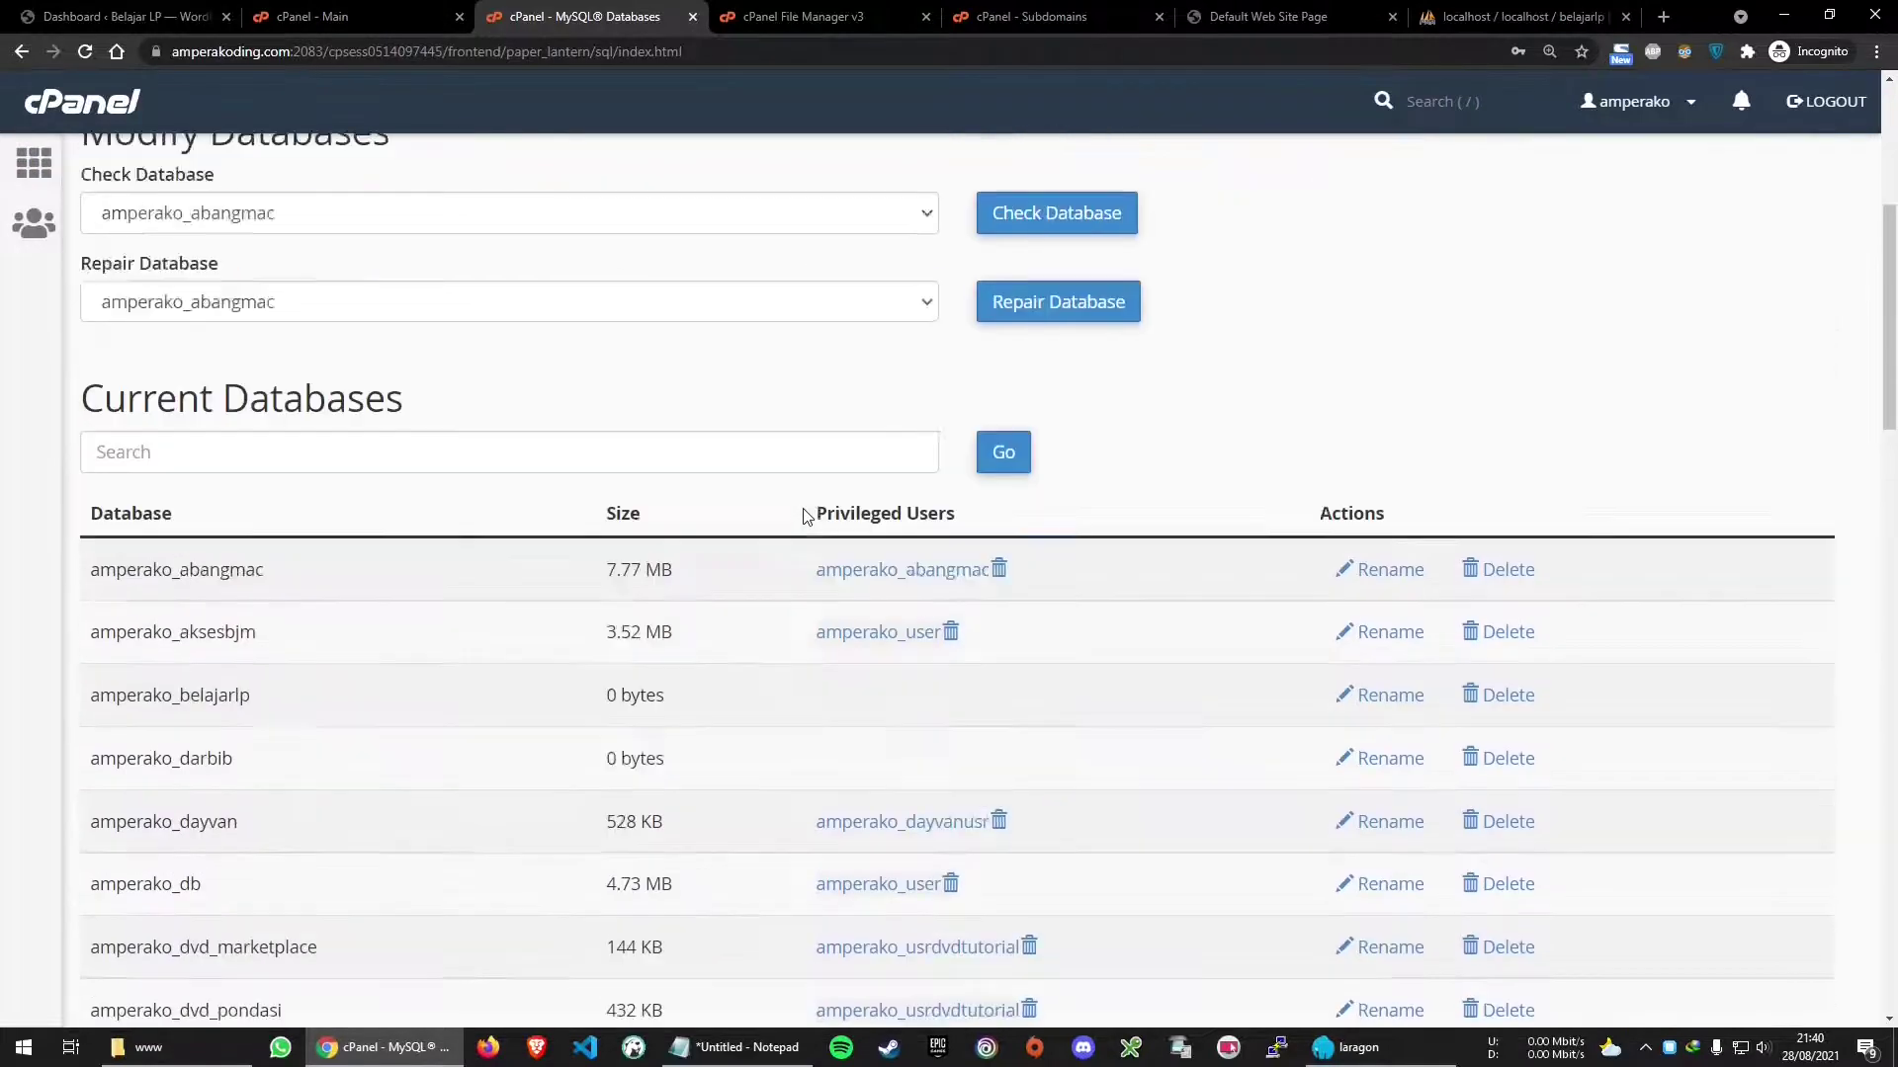
pyautogui.click(286, 483)
pyautogui.moveTo(136, 394); pyautogui.dragTo(424, 394)
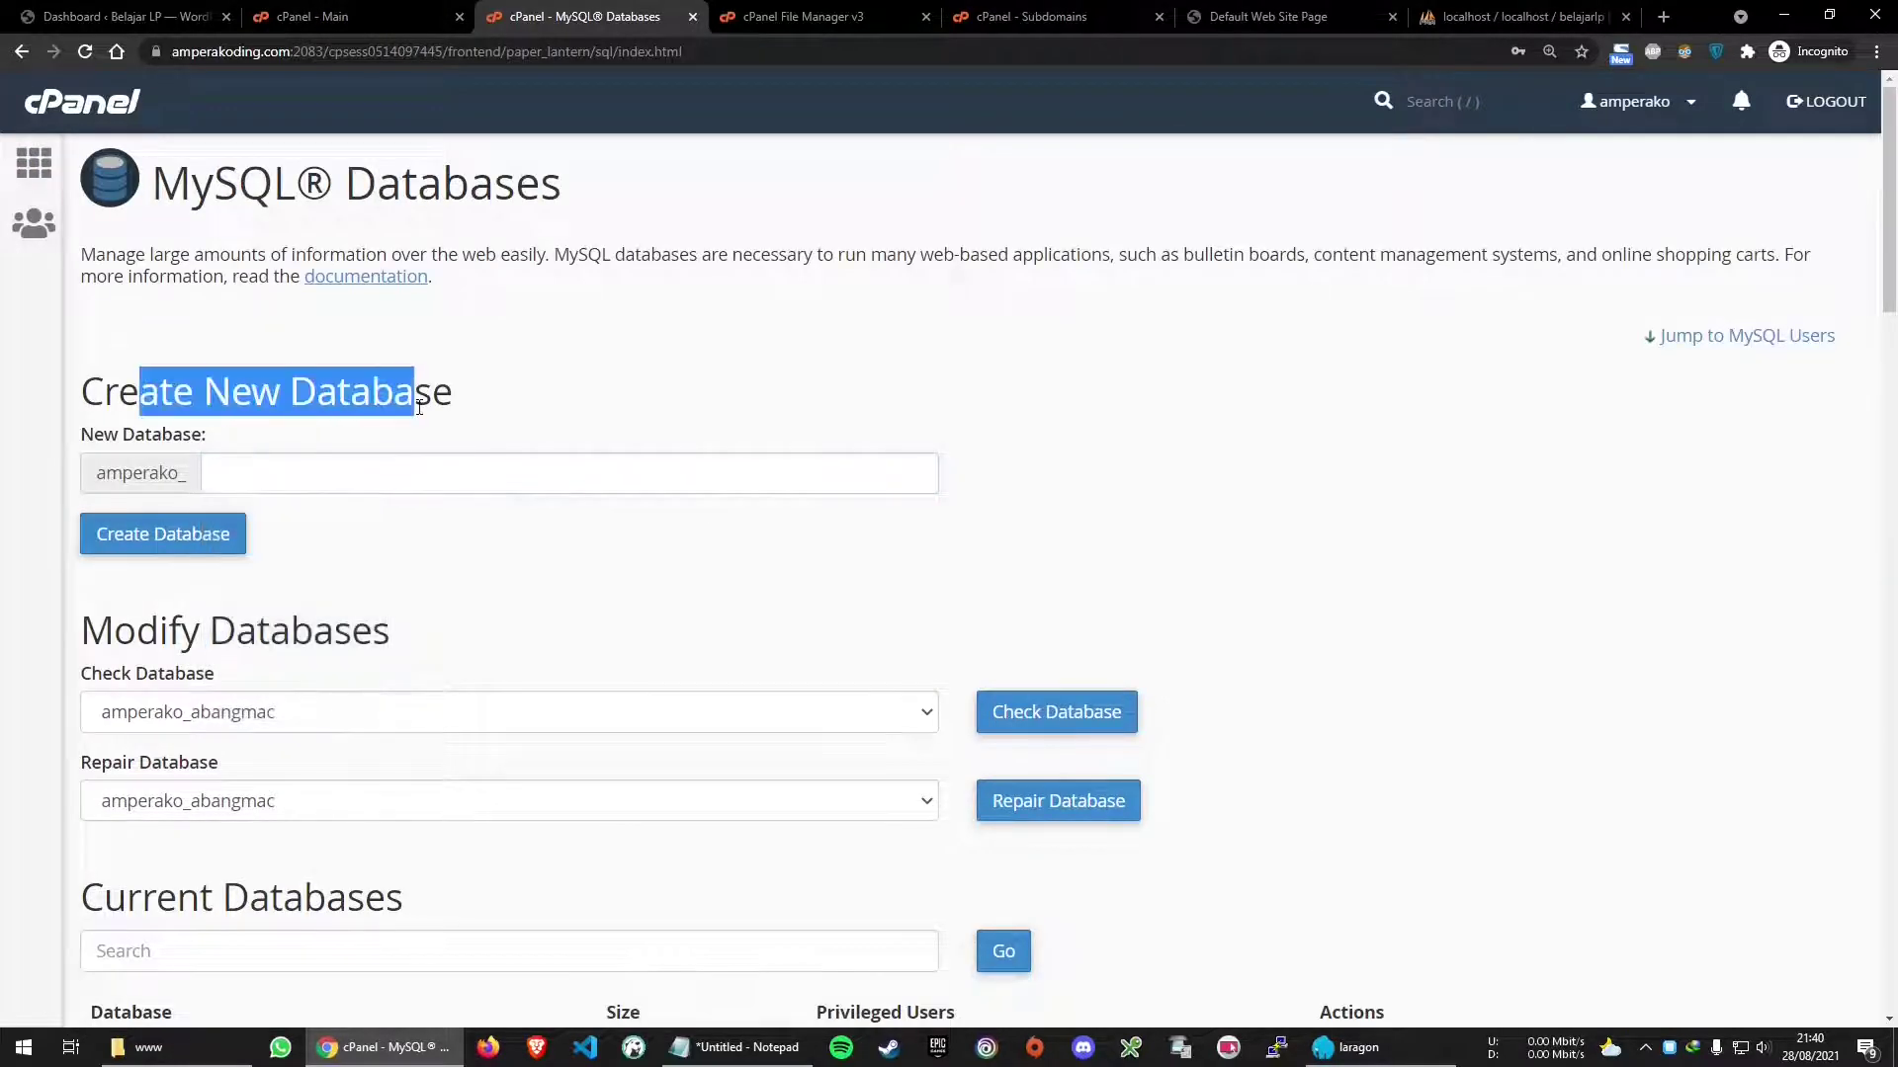
pyautogui.scroll(-8, 593, 613)
pyautogui.scroll(-8, 597, 613)
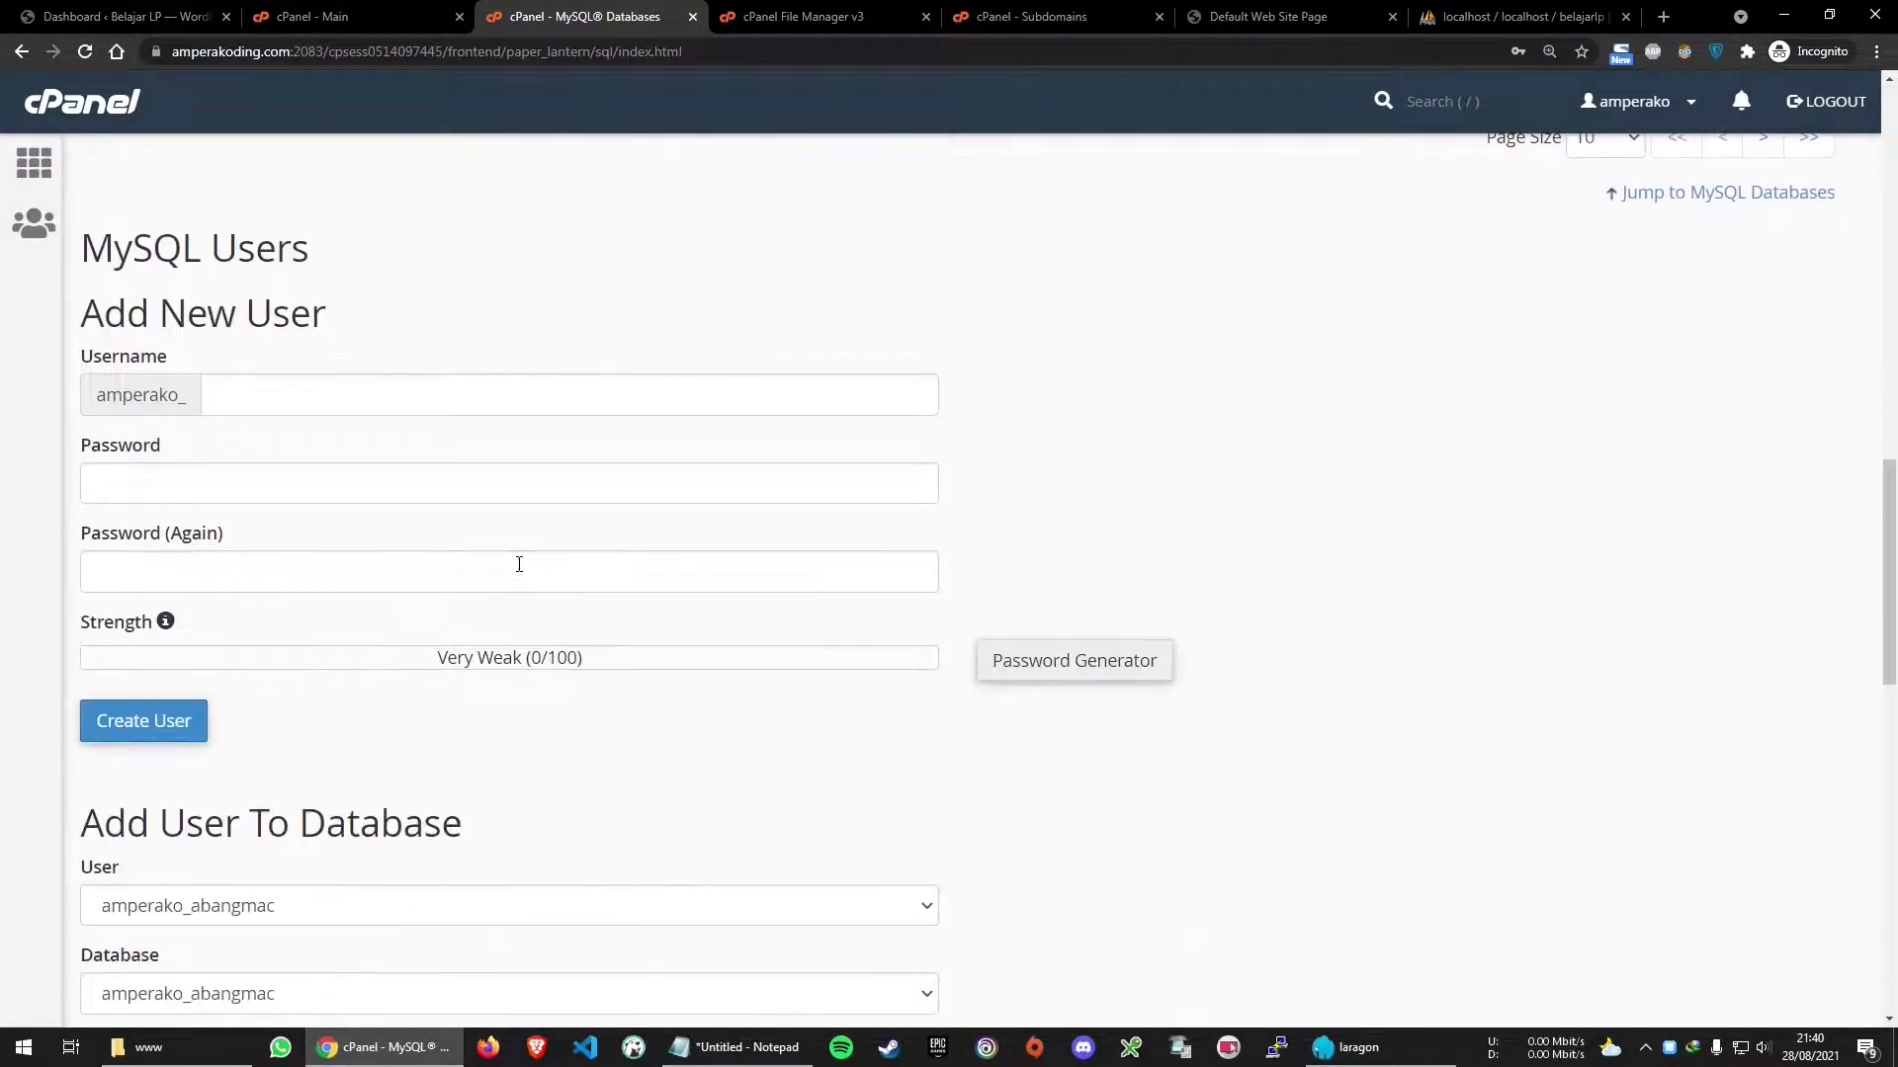
pyautogui.moveTo(88, 251); pyautogui.dragTo(379, 266)
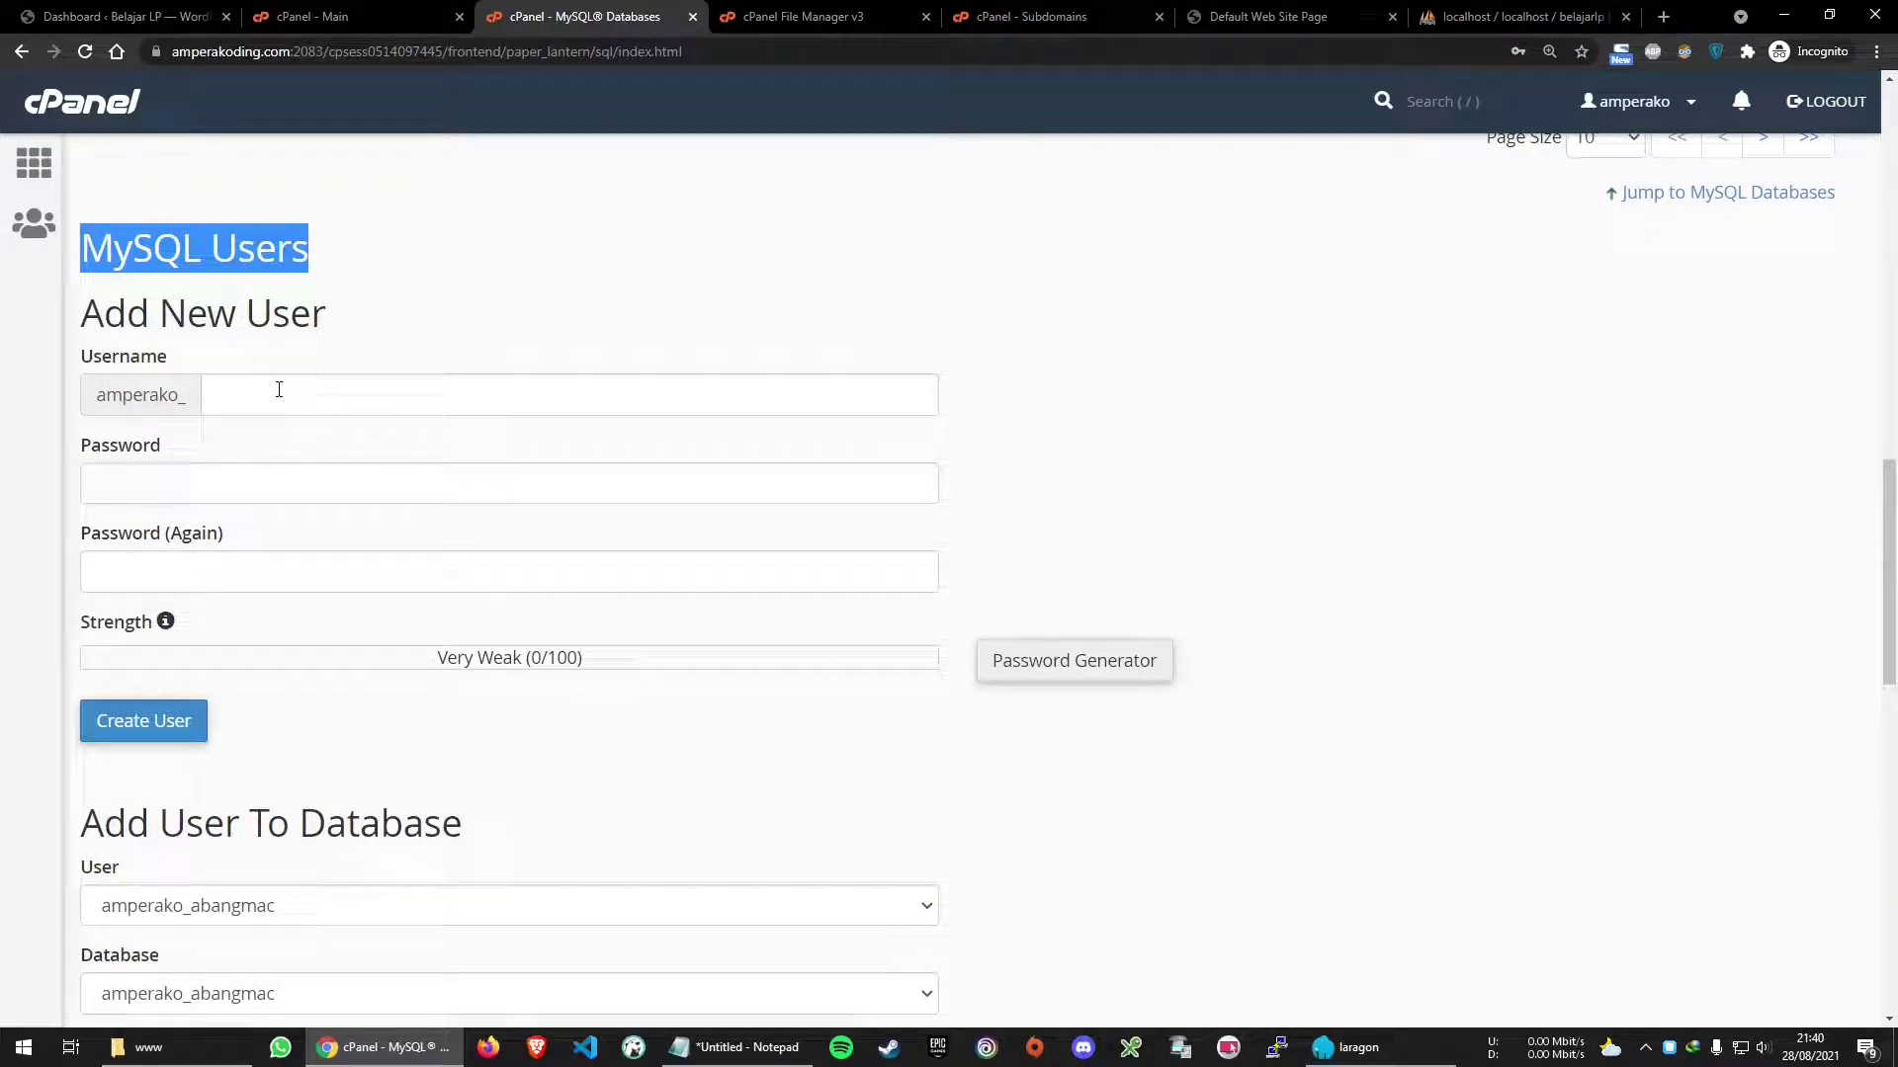
# Enter belajarlp as the new MySQL username
pyautogui.click(392, 397)
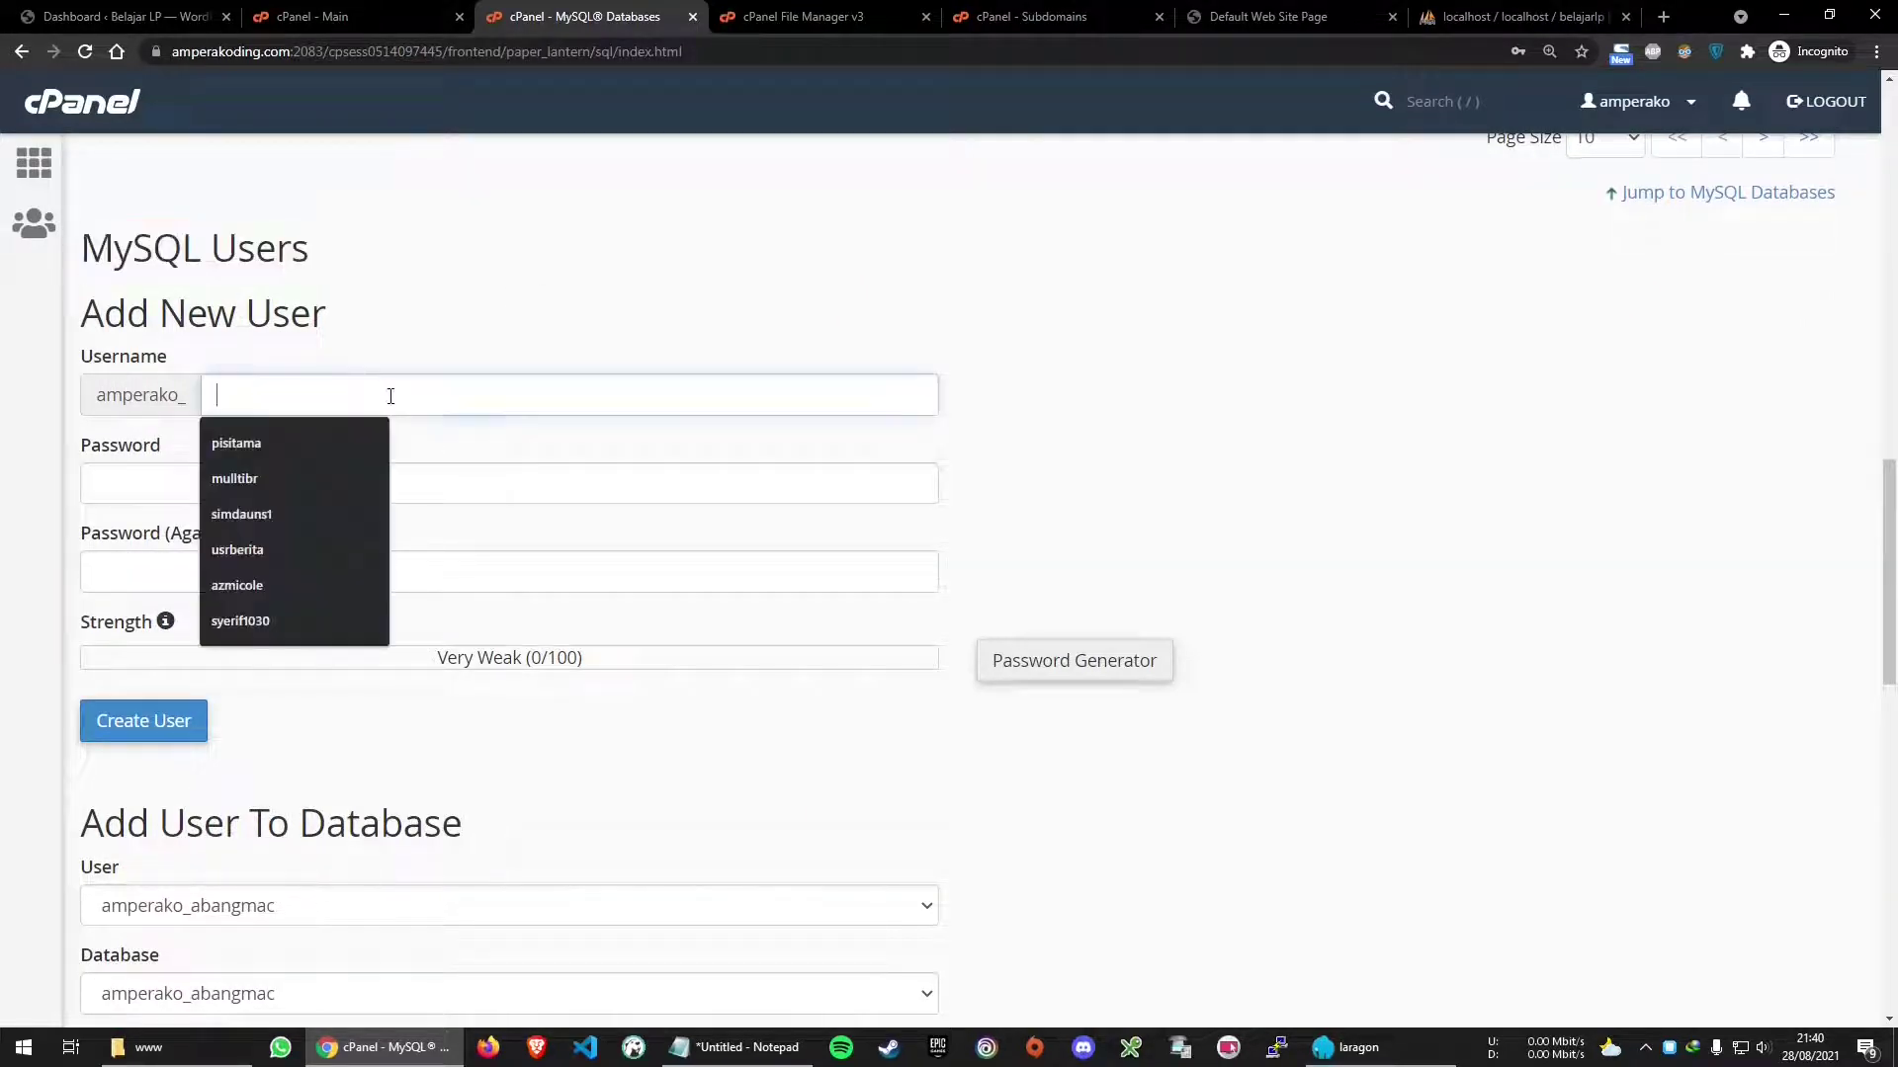
pyautogui.write('belajarlp')
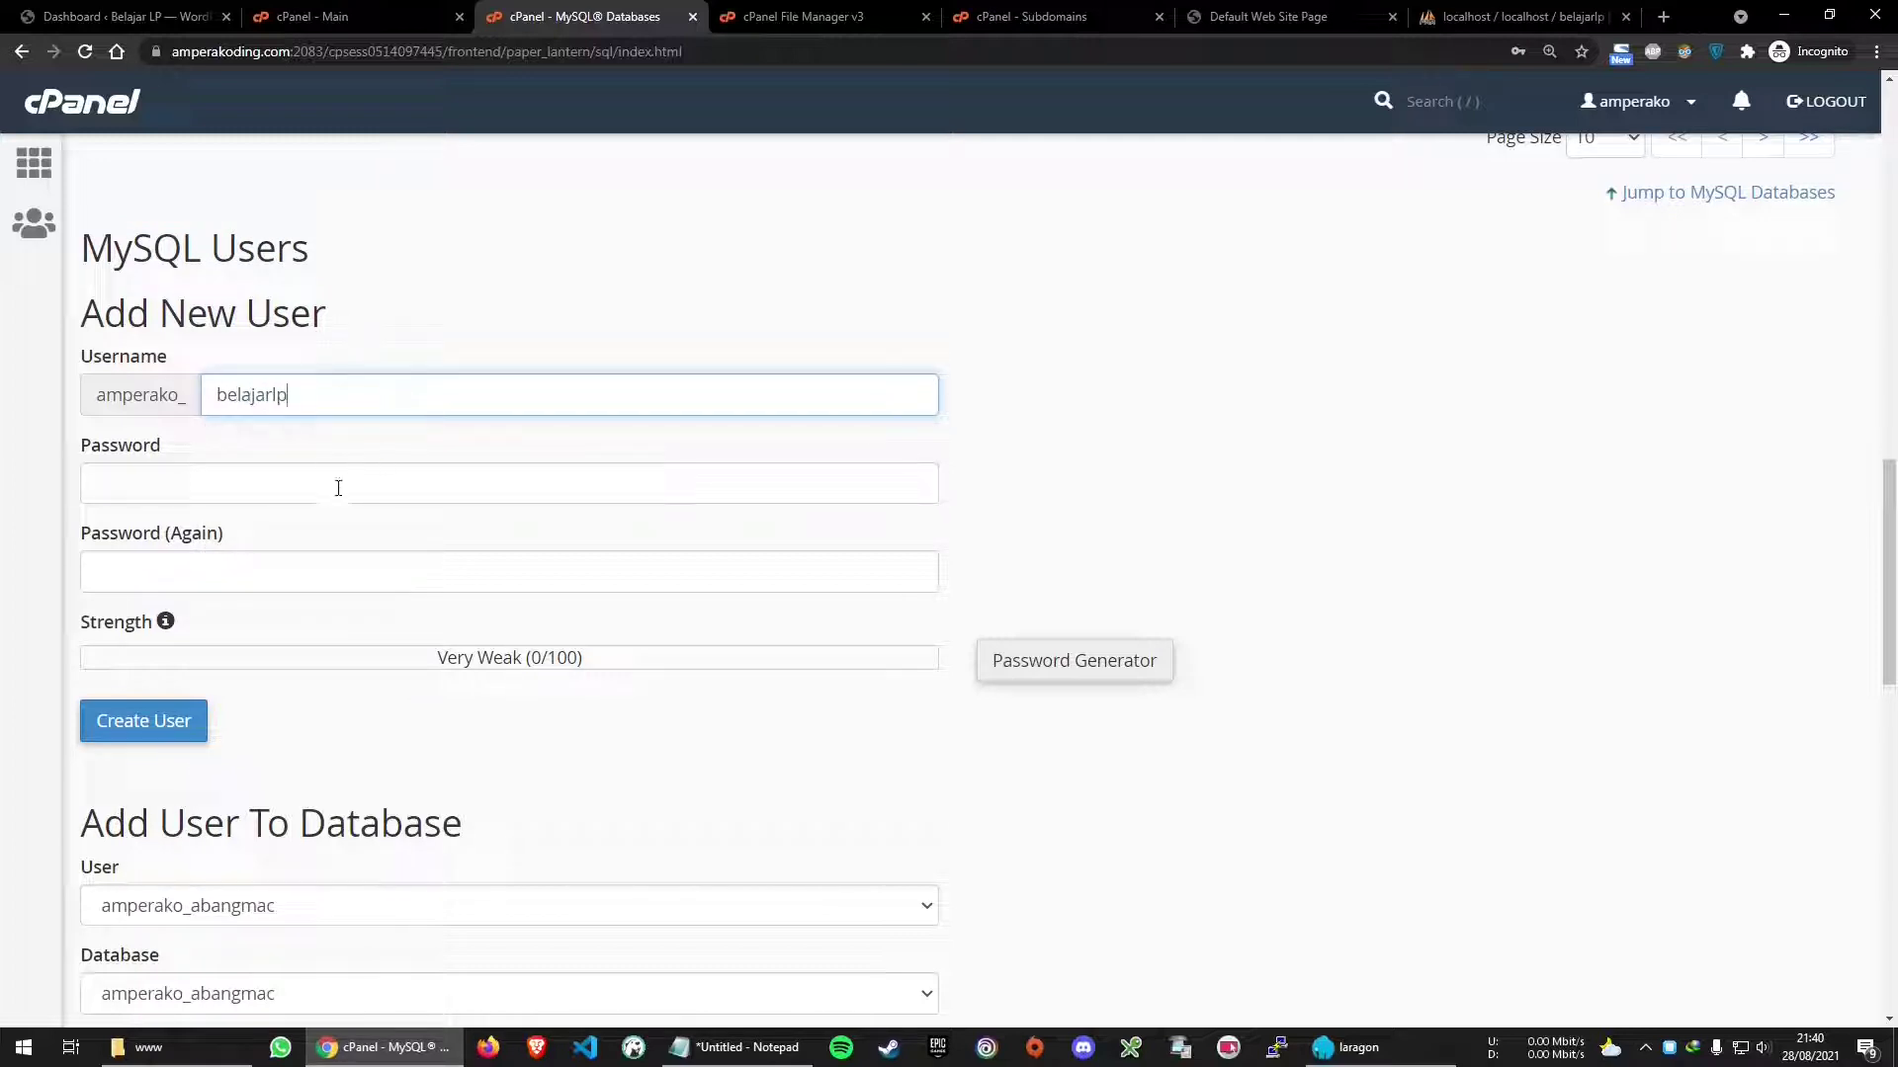
pyautogui.click(338, 489)
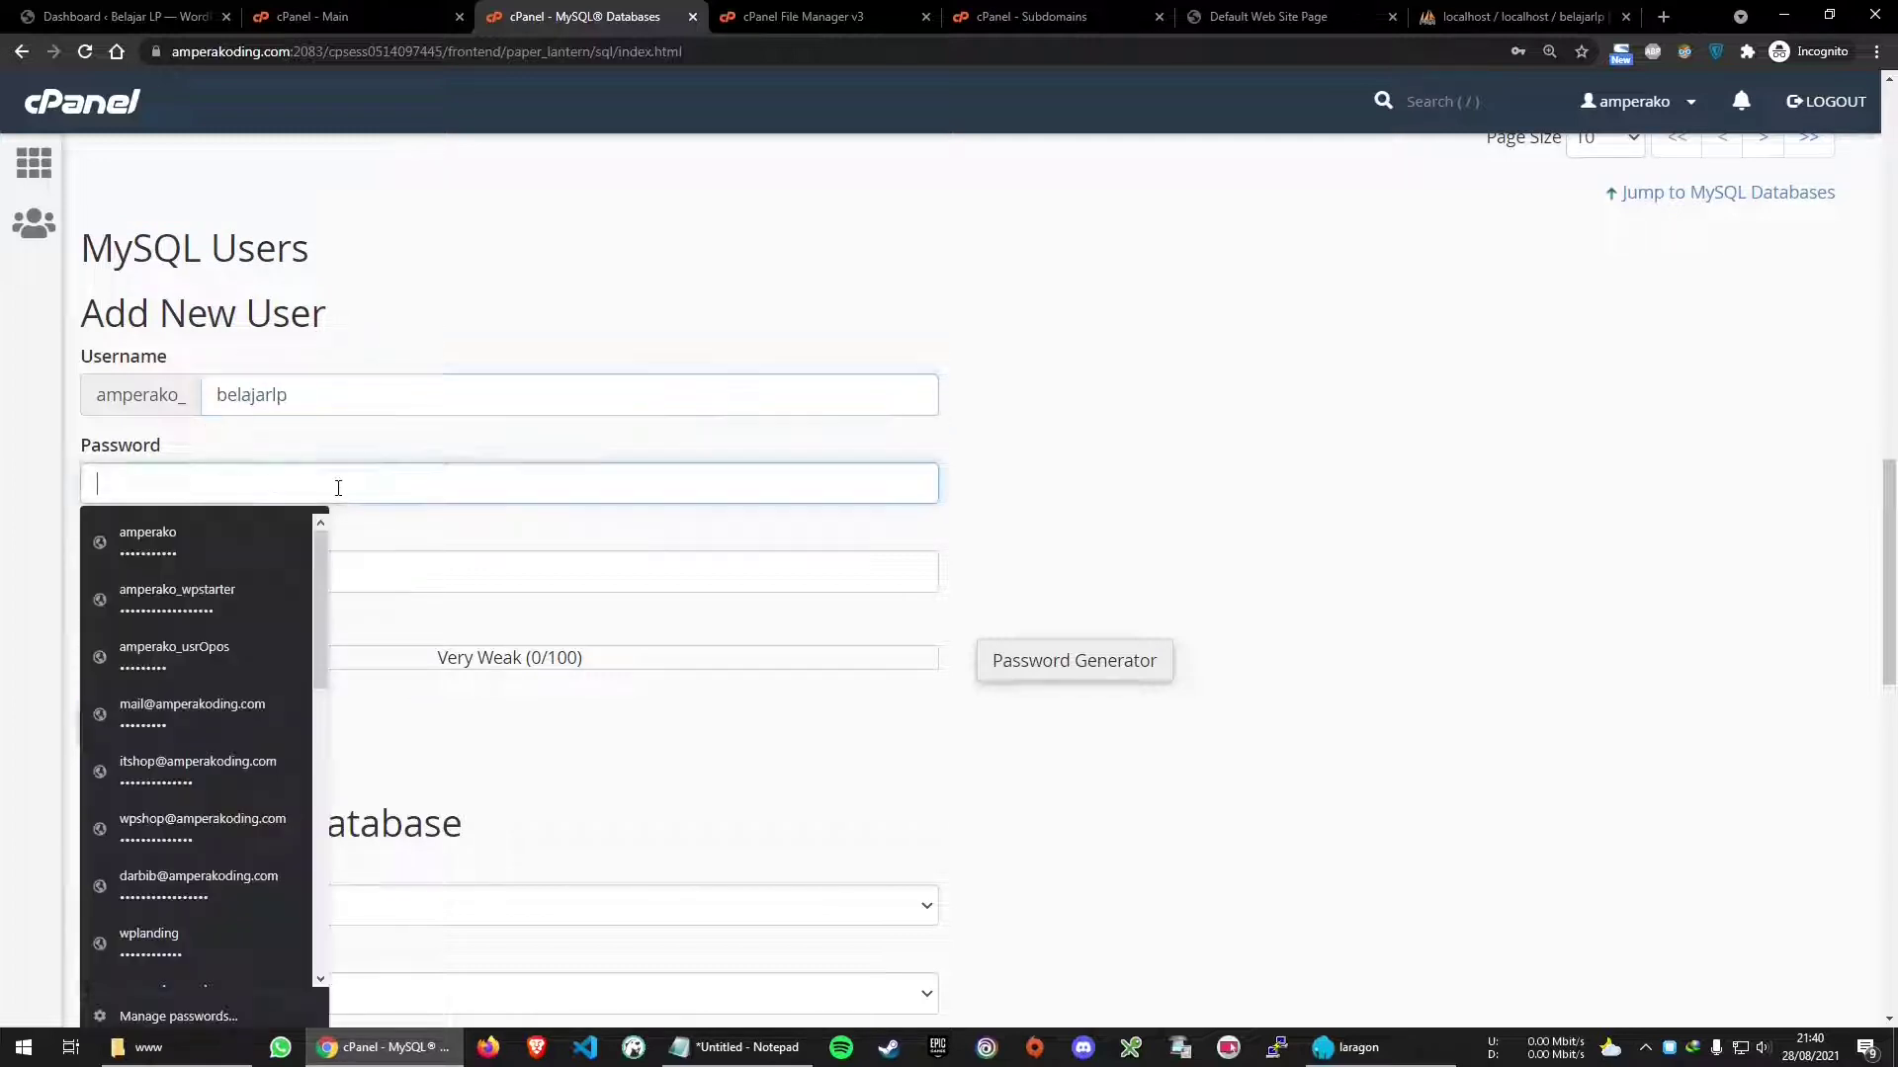
pyautogui.click(1065, 444)
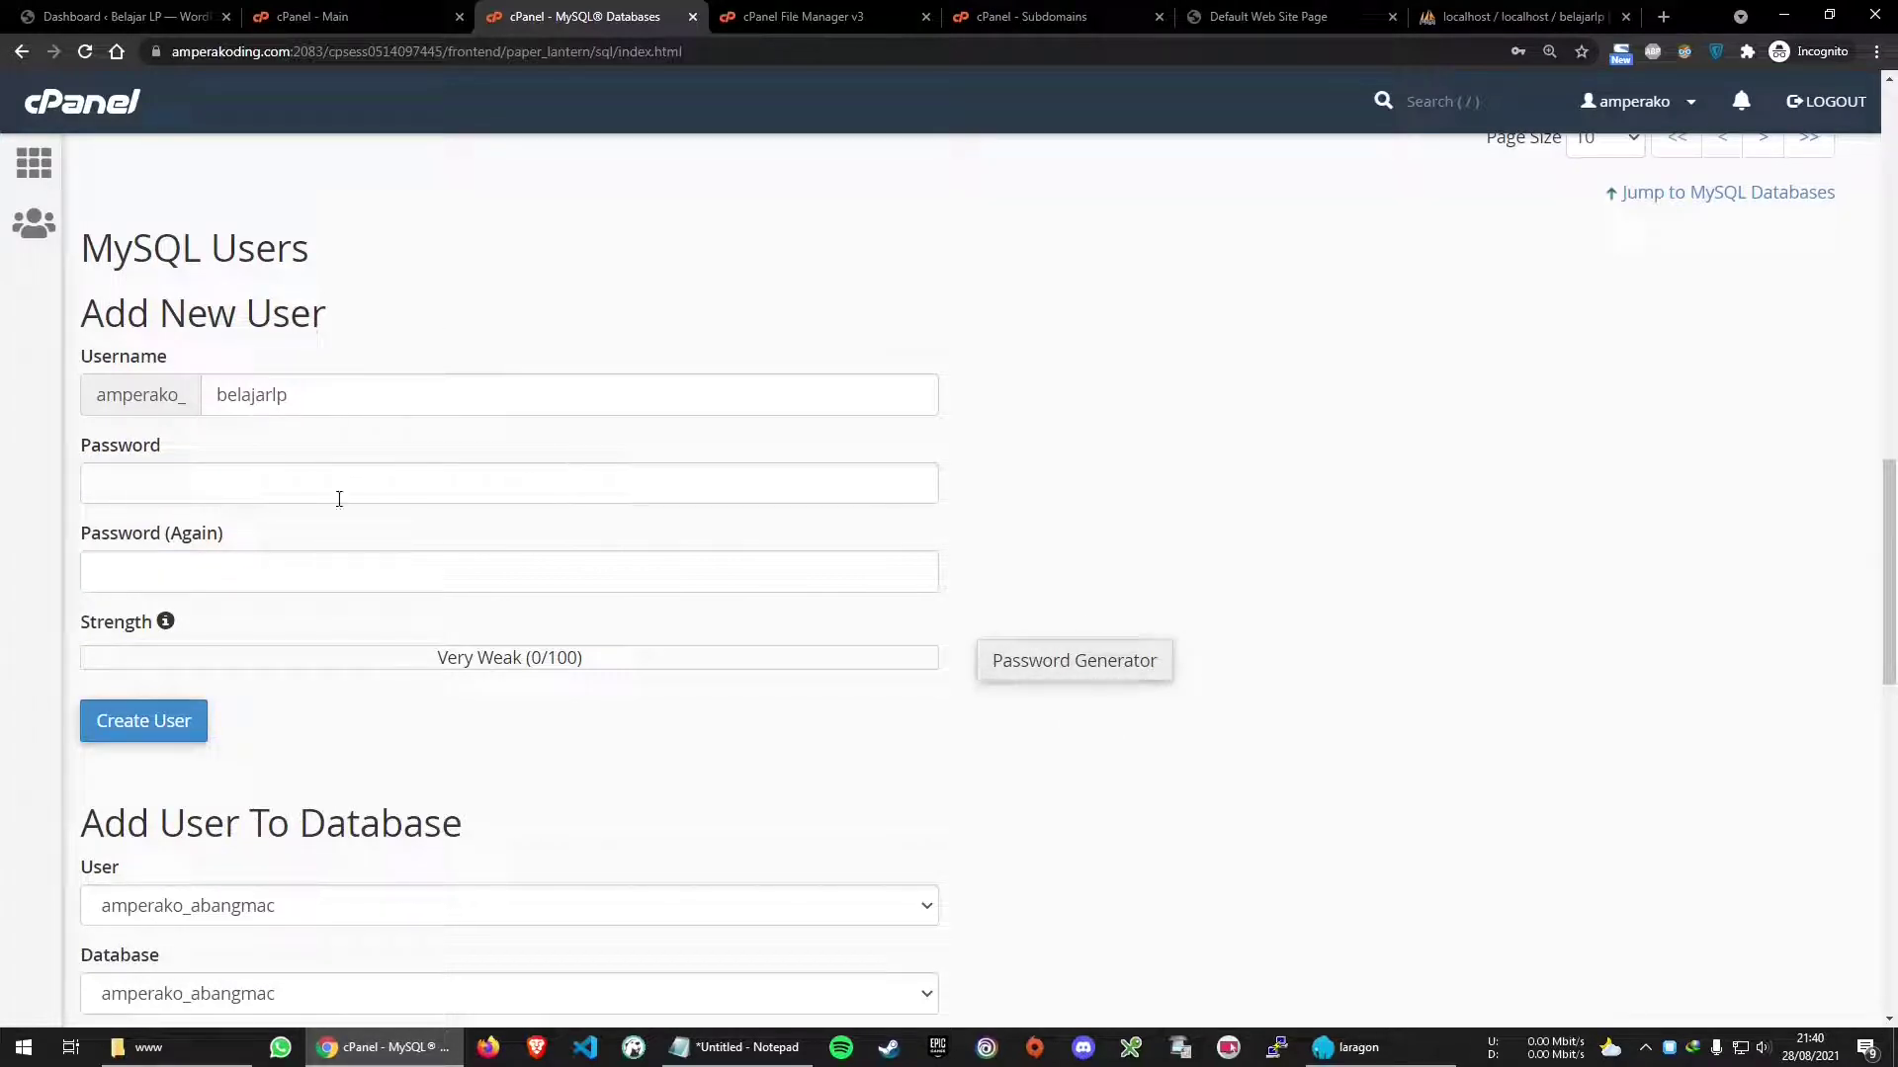
# Paste the password copied from the notes into both password fields
pyautogui.click(291, 484)
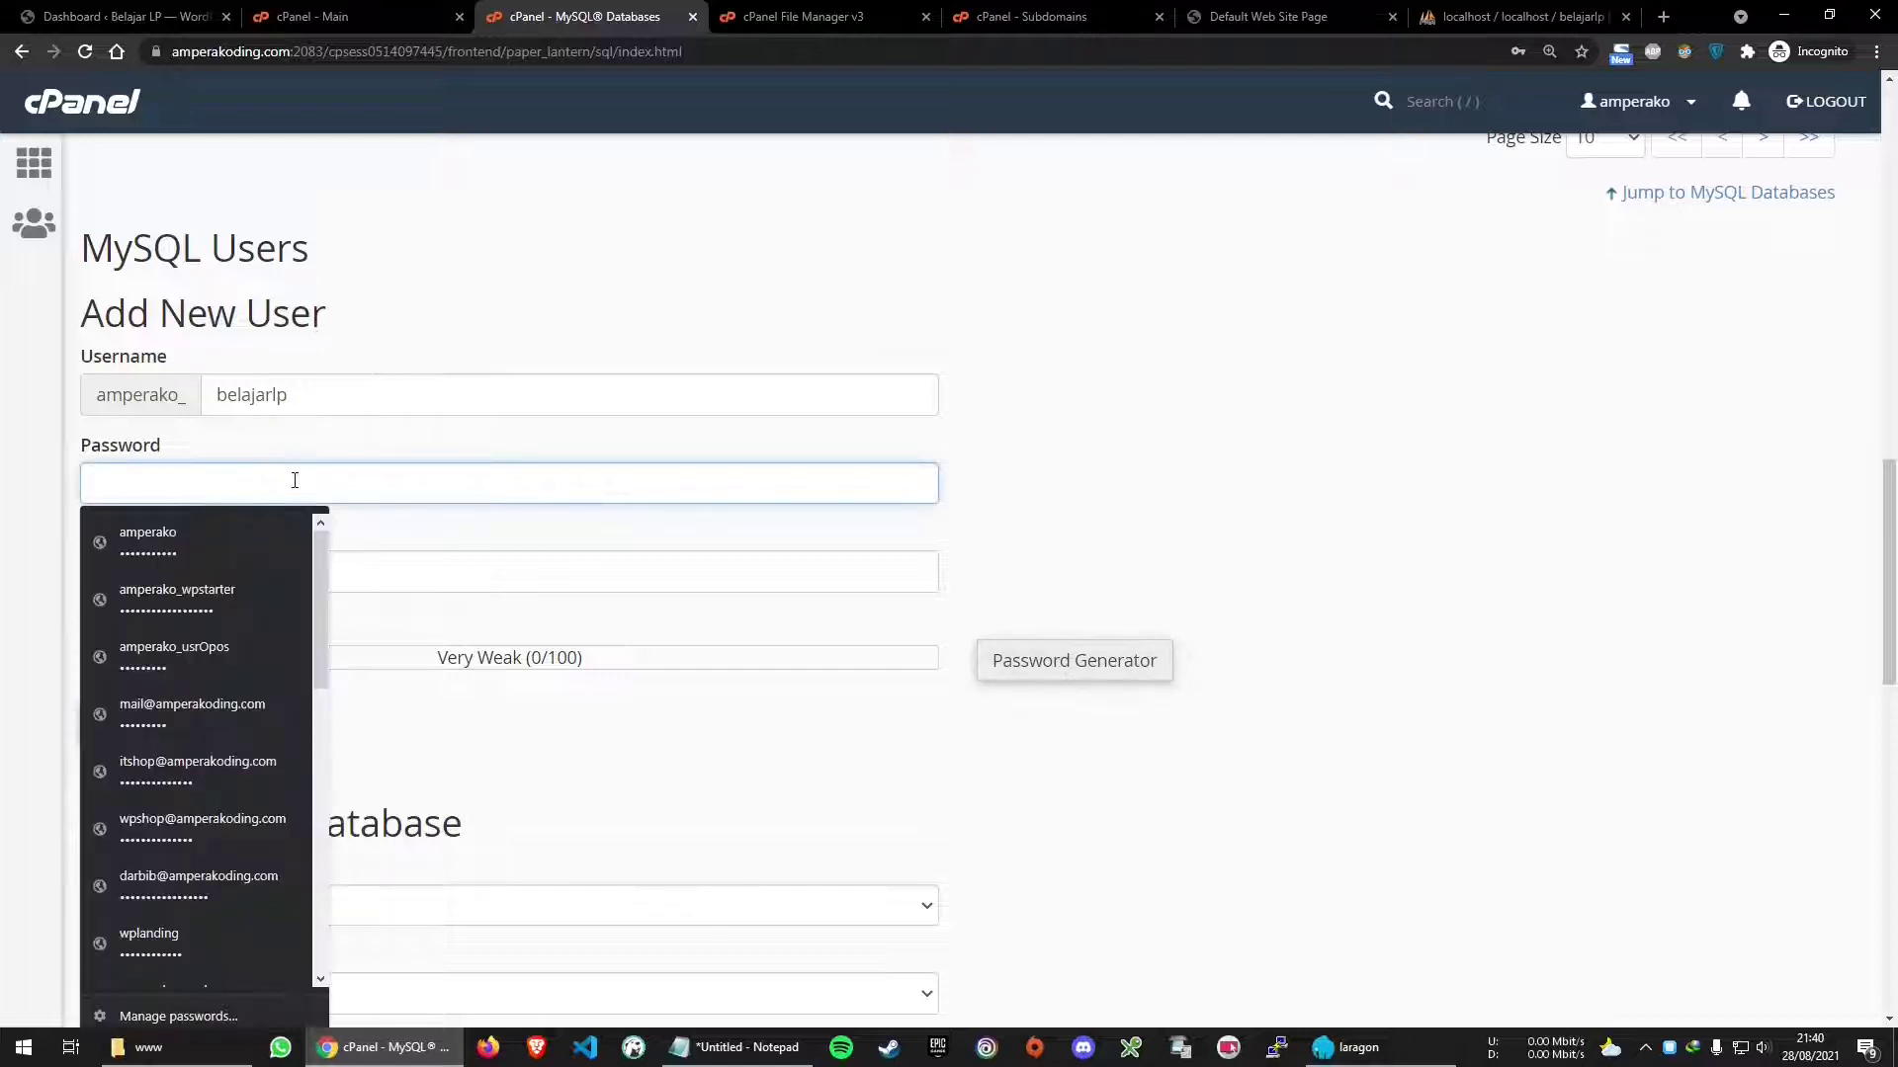
pyautogui.write('••')
pyautogui.hotkey('ctrl', 'a')
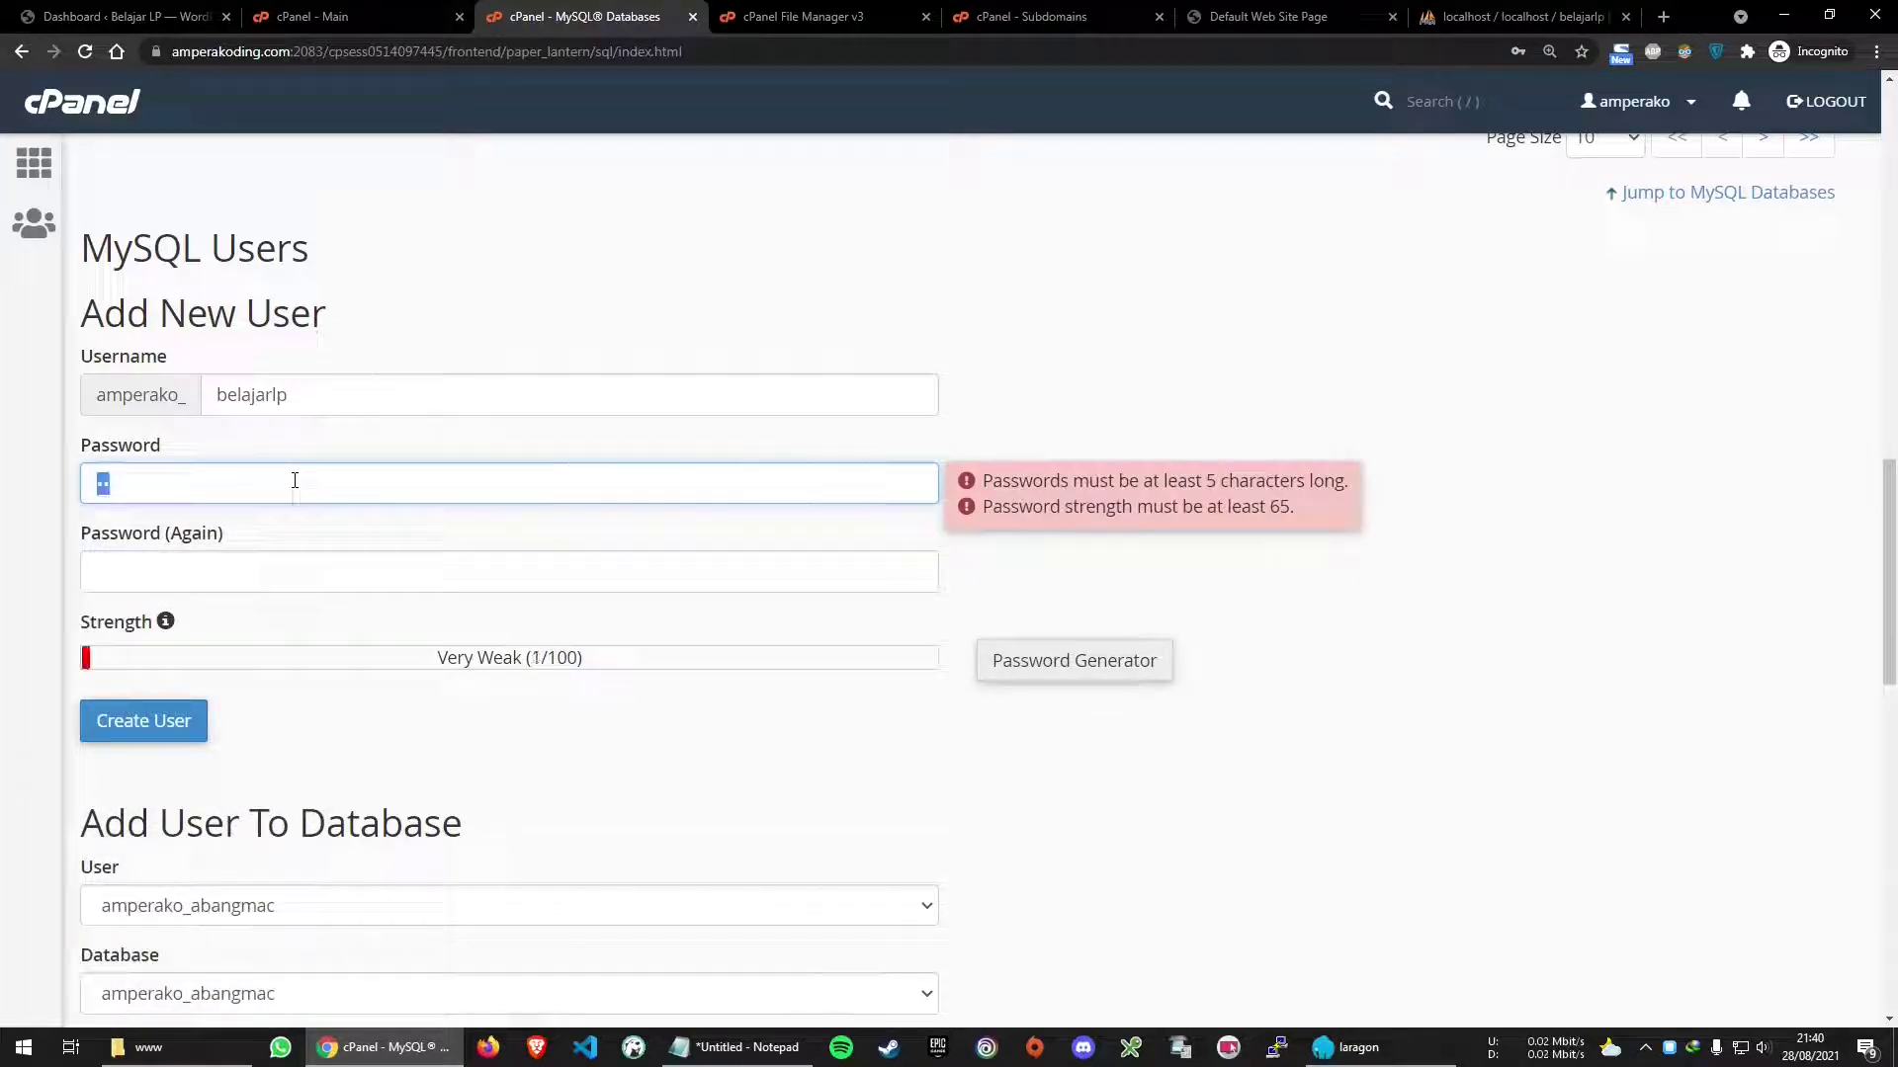
pyautogui.click(736, 1047)
pyautogui.doubleClick(476, 614)
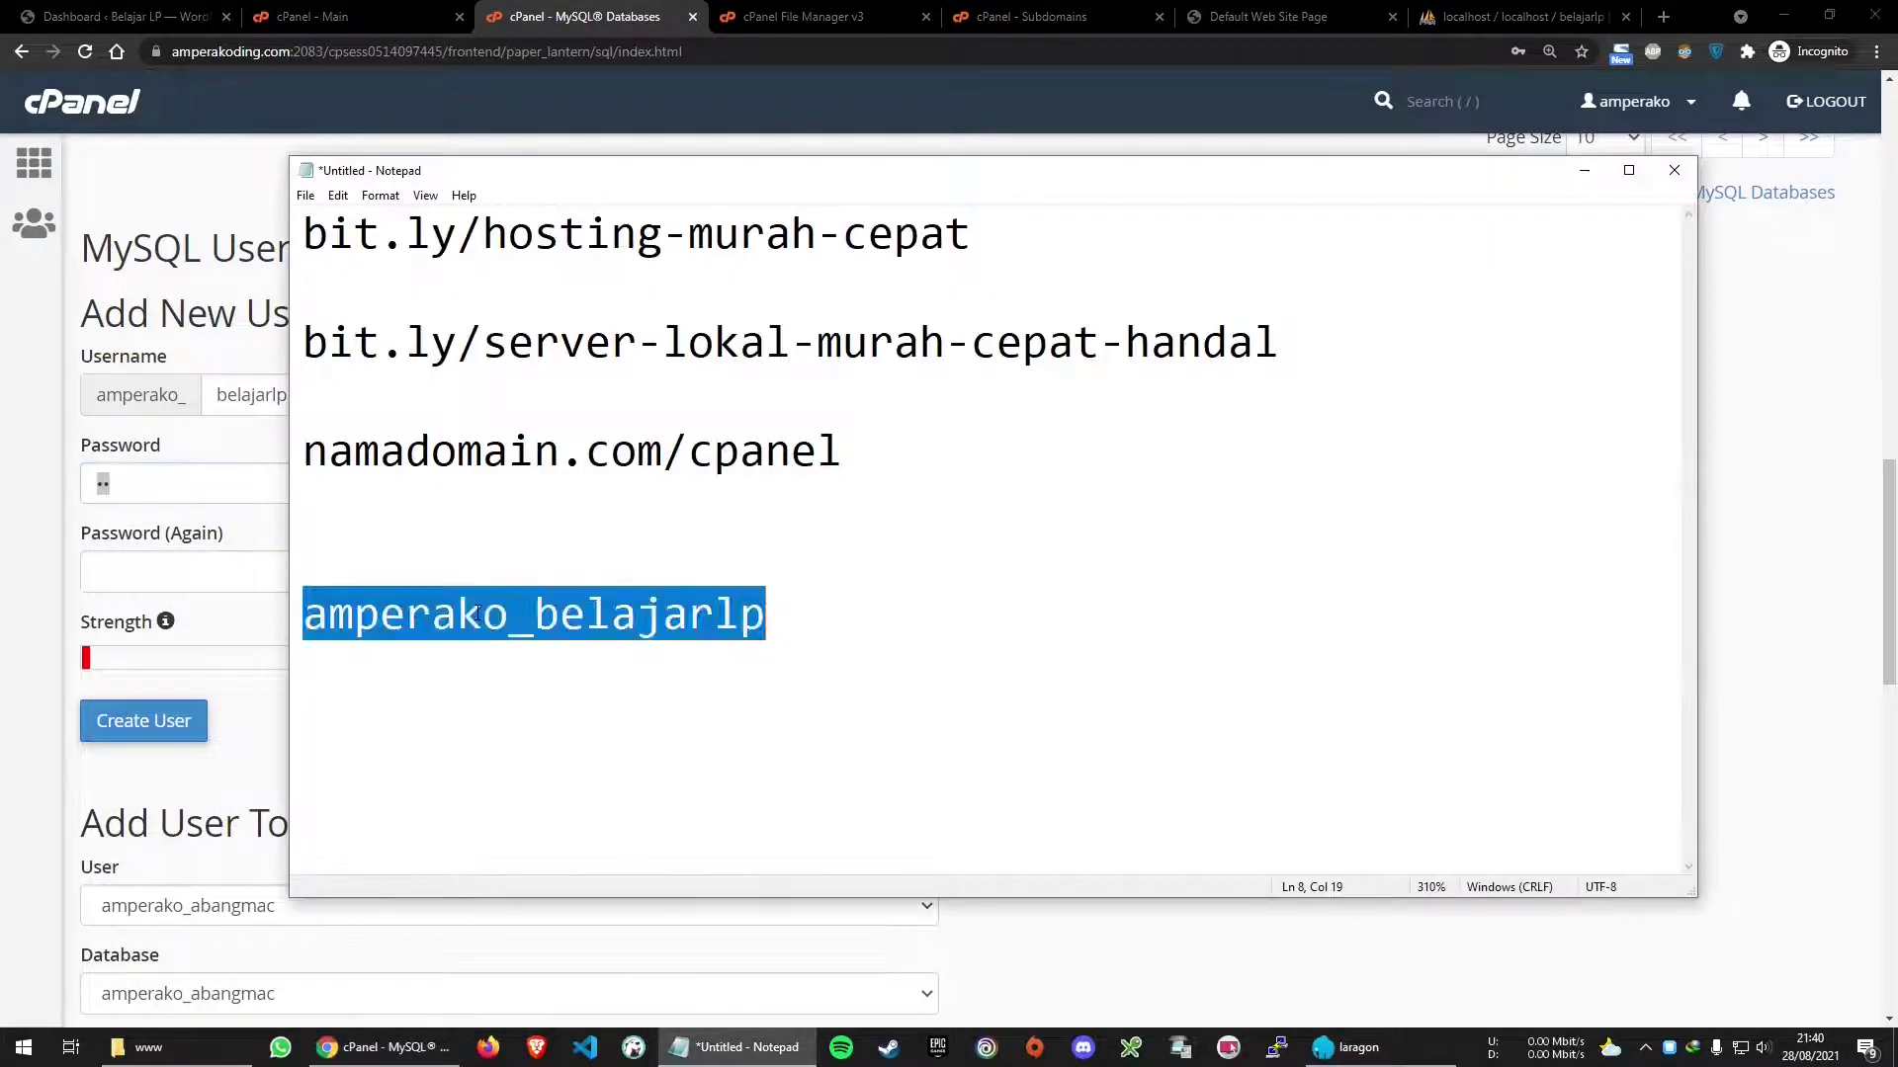
pyautogui.click(243, 476)
pyautogui.doubleClick(263, 483)
pyautogui.rightClick(264, 482)
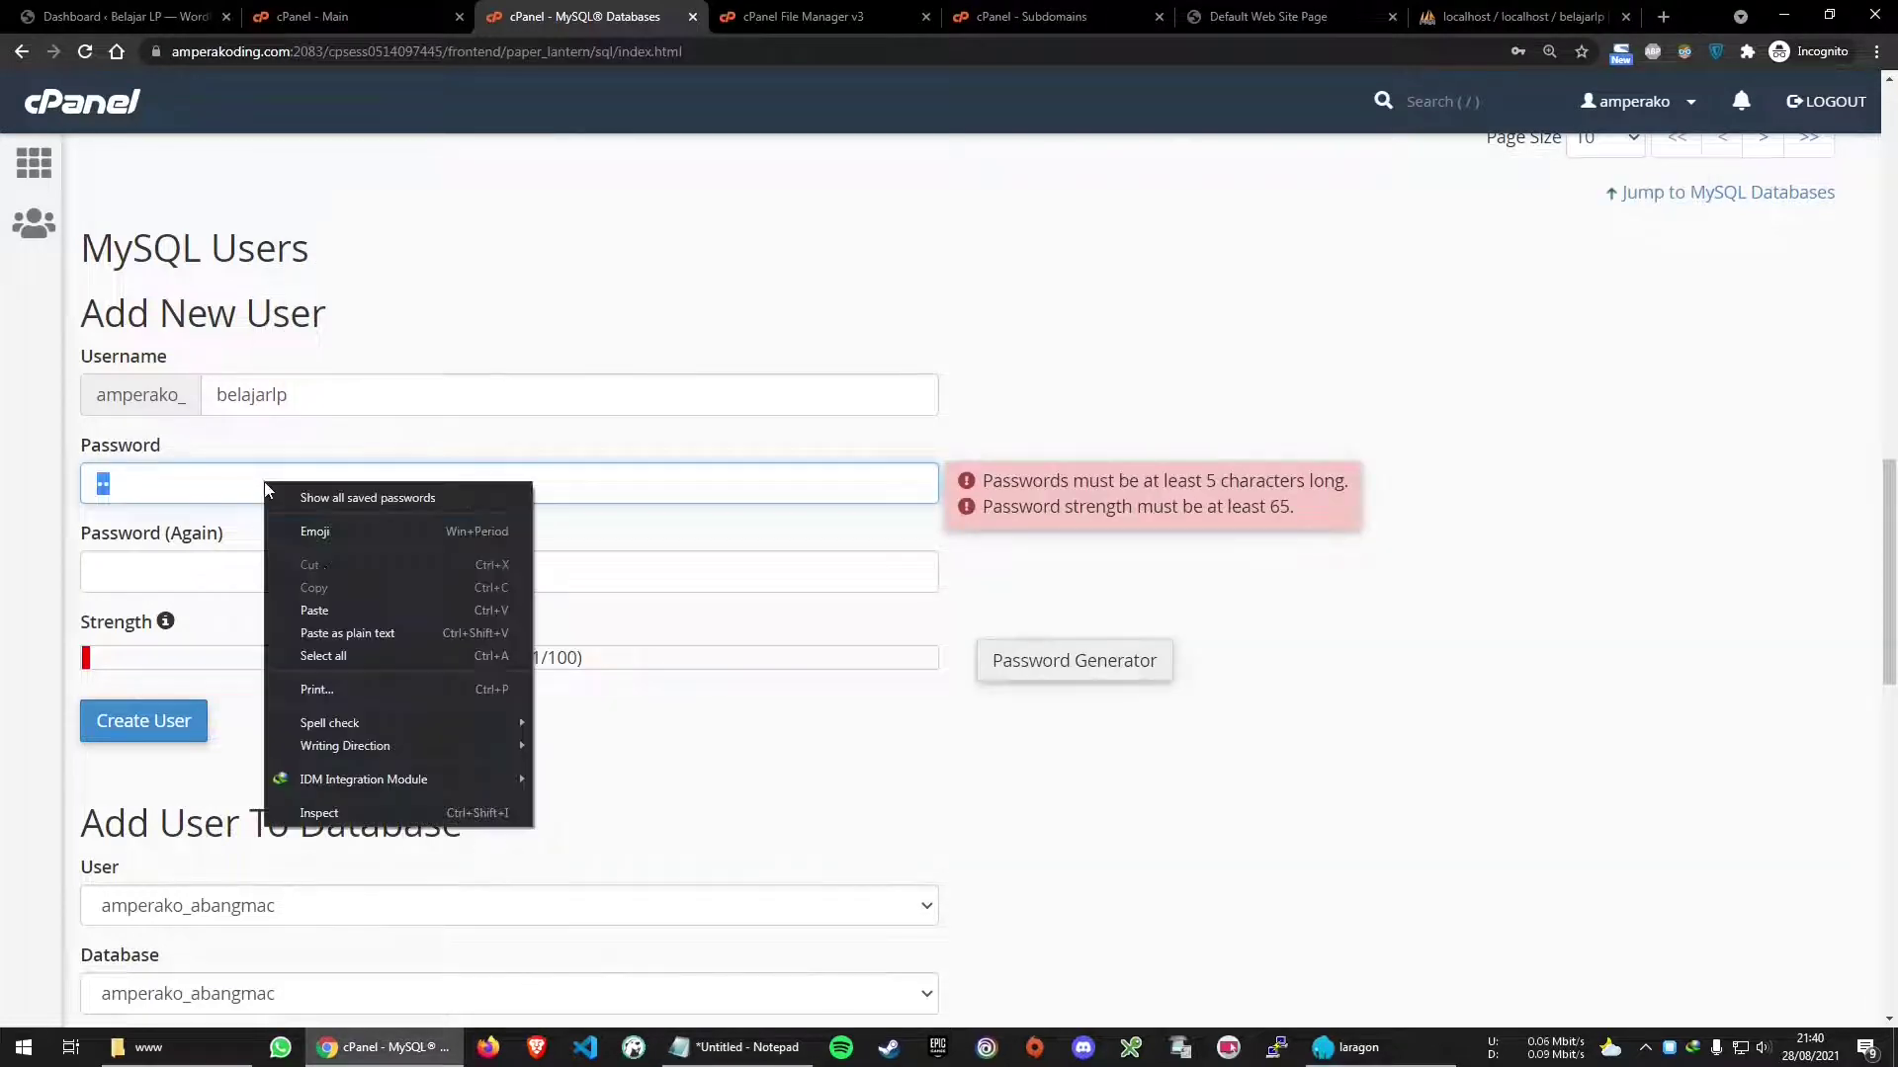
pyautogui.click(315, 611)
pyautogui.click(302, 579)
pyautogui.hotkey('ctrl', 'v')
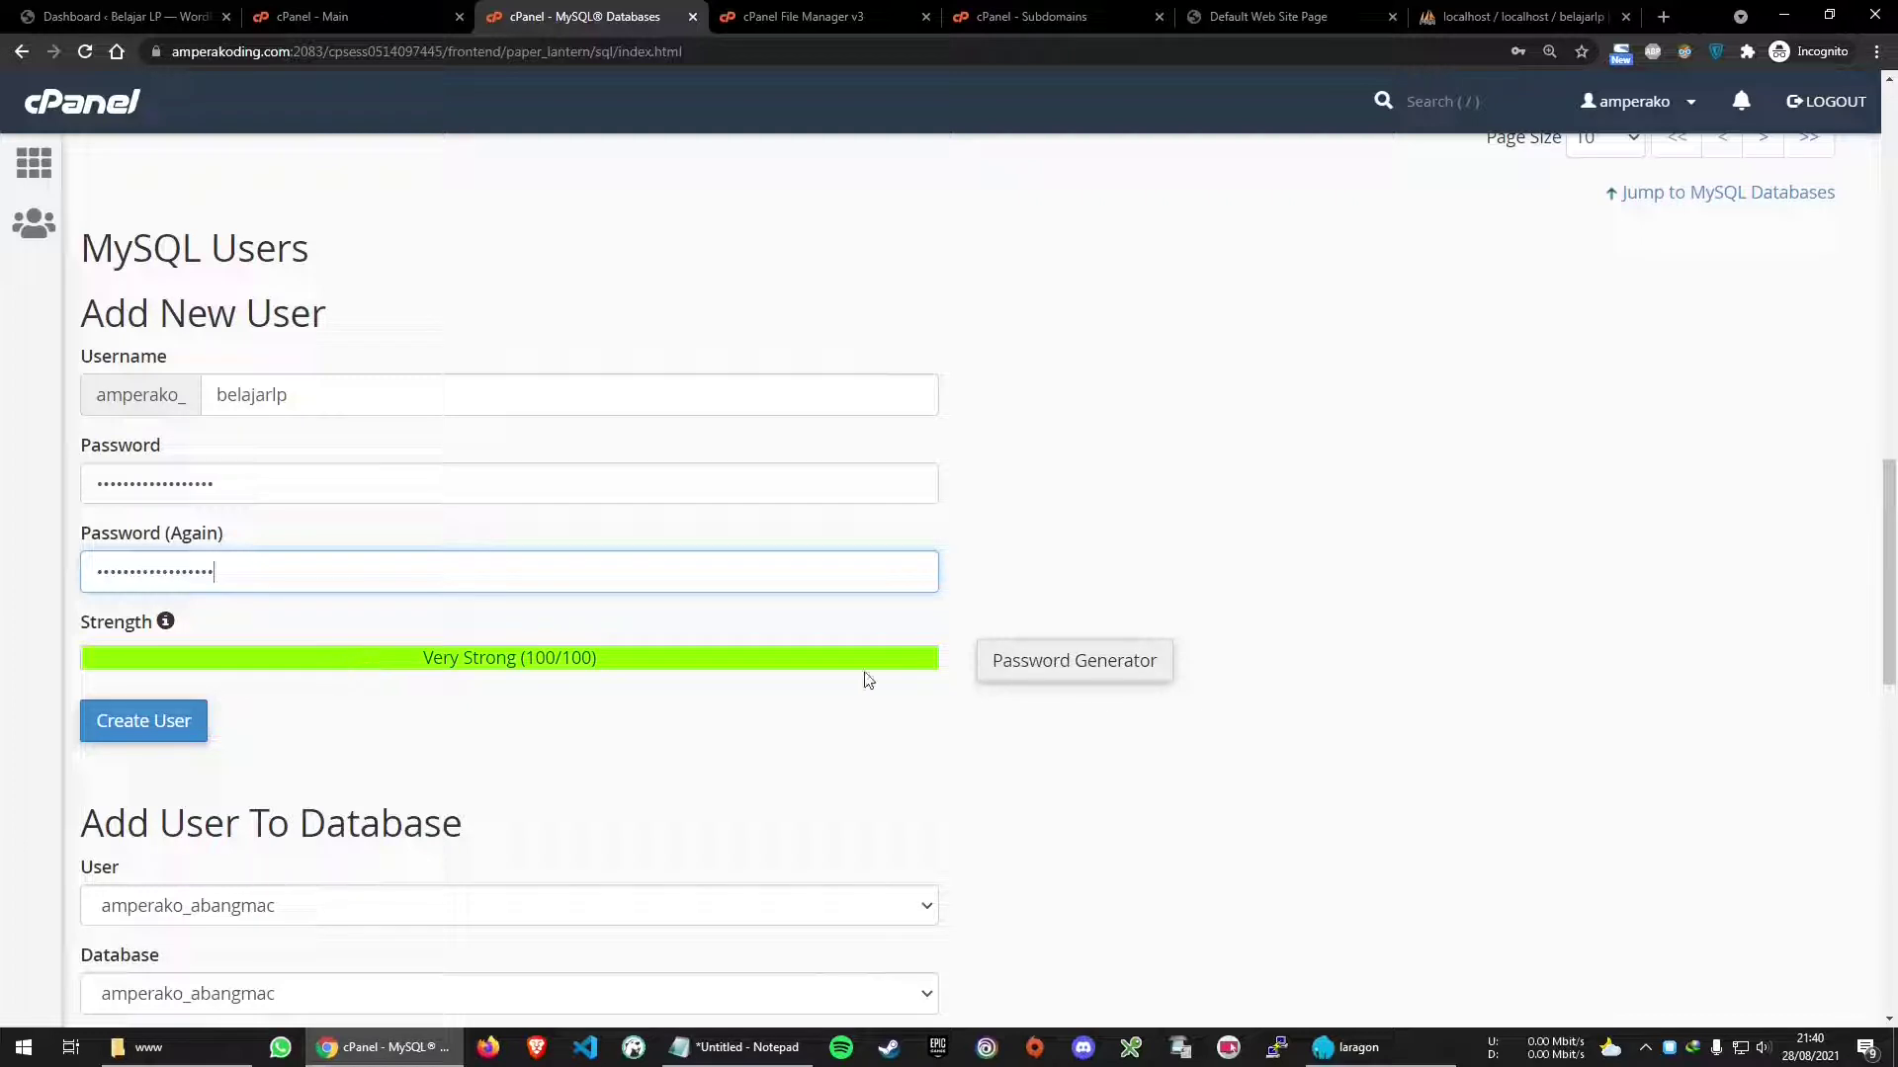
# Re-paste the password into both fields and create the user amperako_belajarlp
pyautogui.click(737, 1048)
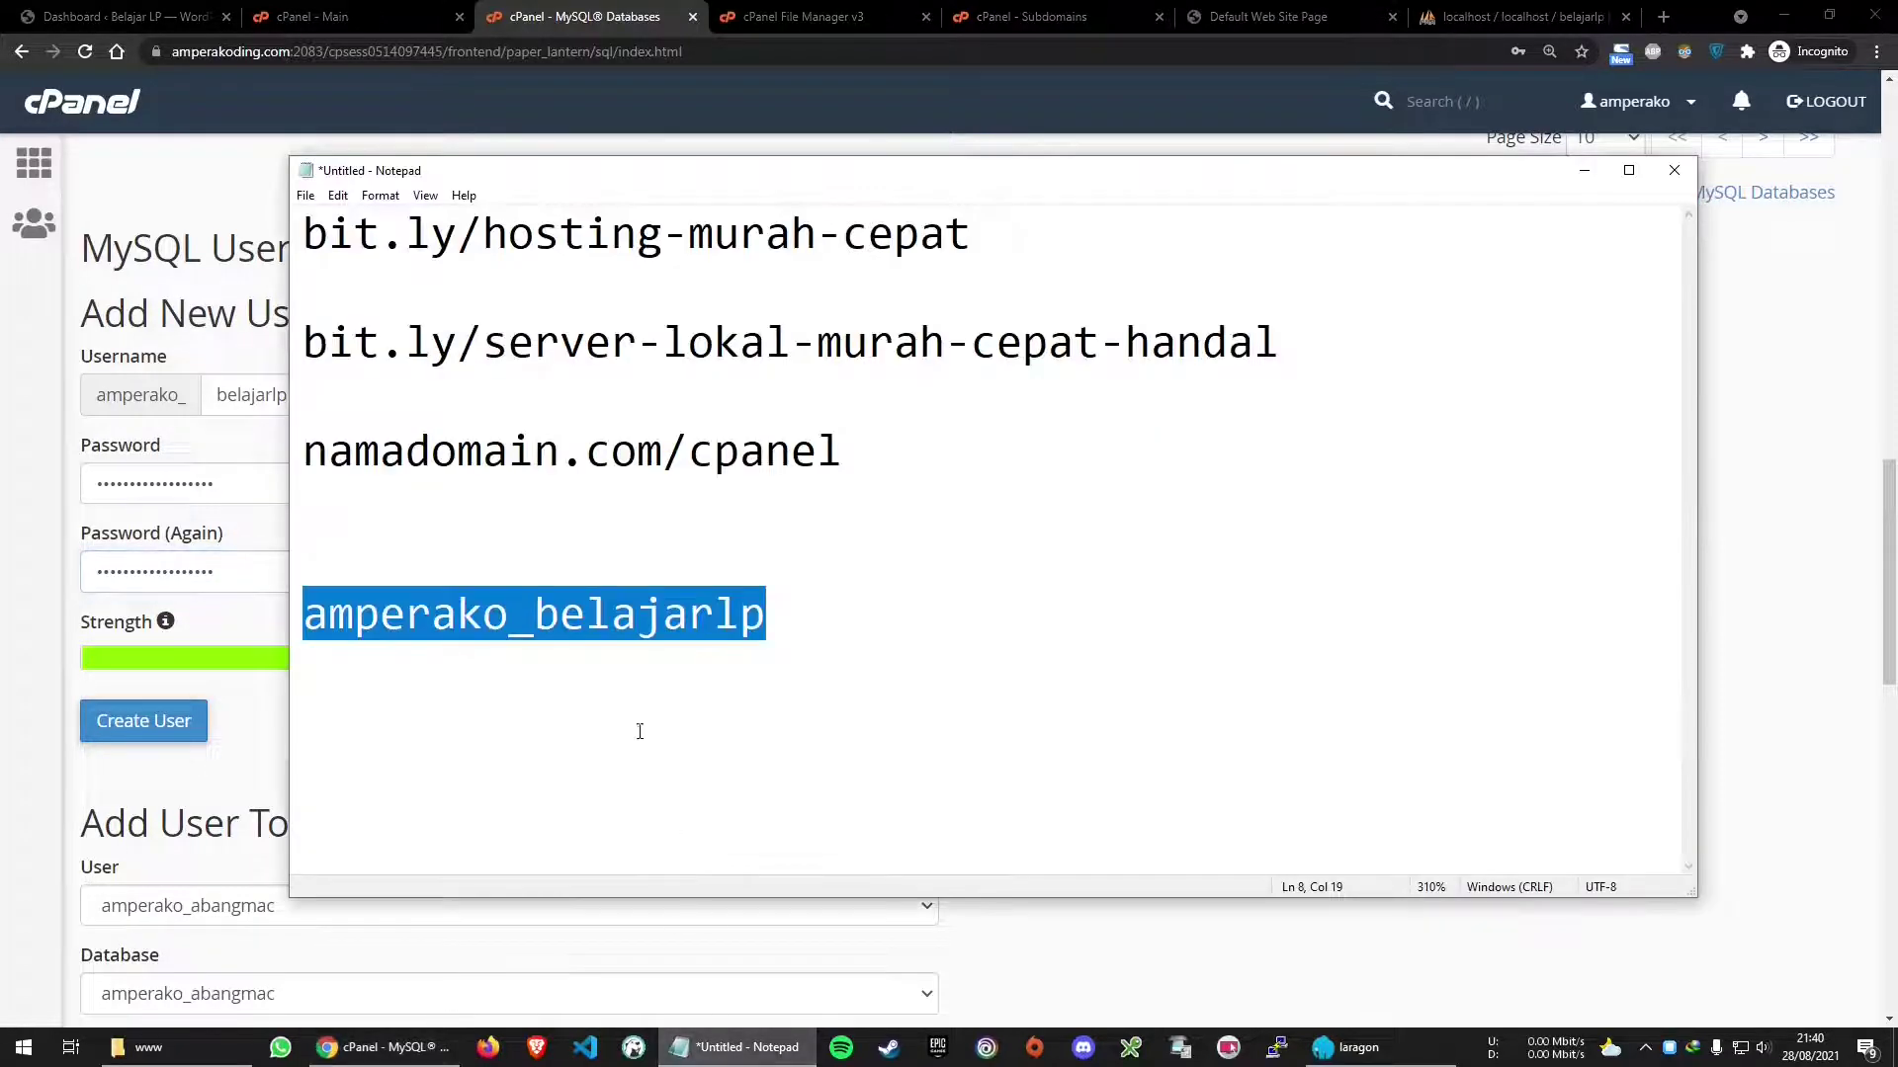
pyautogui.doubleClick(672, 618)
pyautogui.click(248, 480)
pyautogui.hotkey('ctrl', 'a')
pyautogui.hotkey('ctrl', 'v')
pyautogui.click(353, 571)
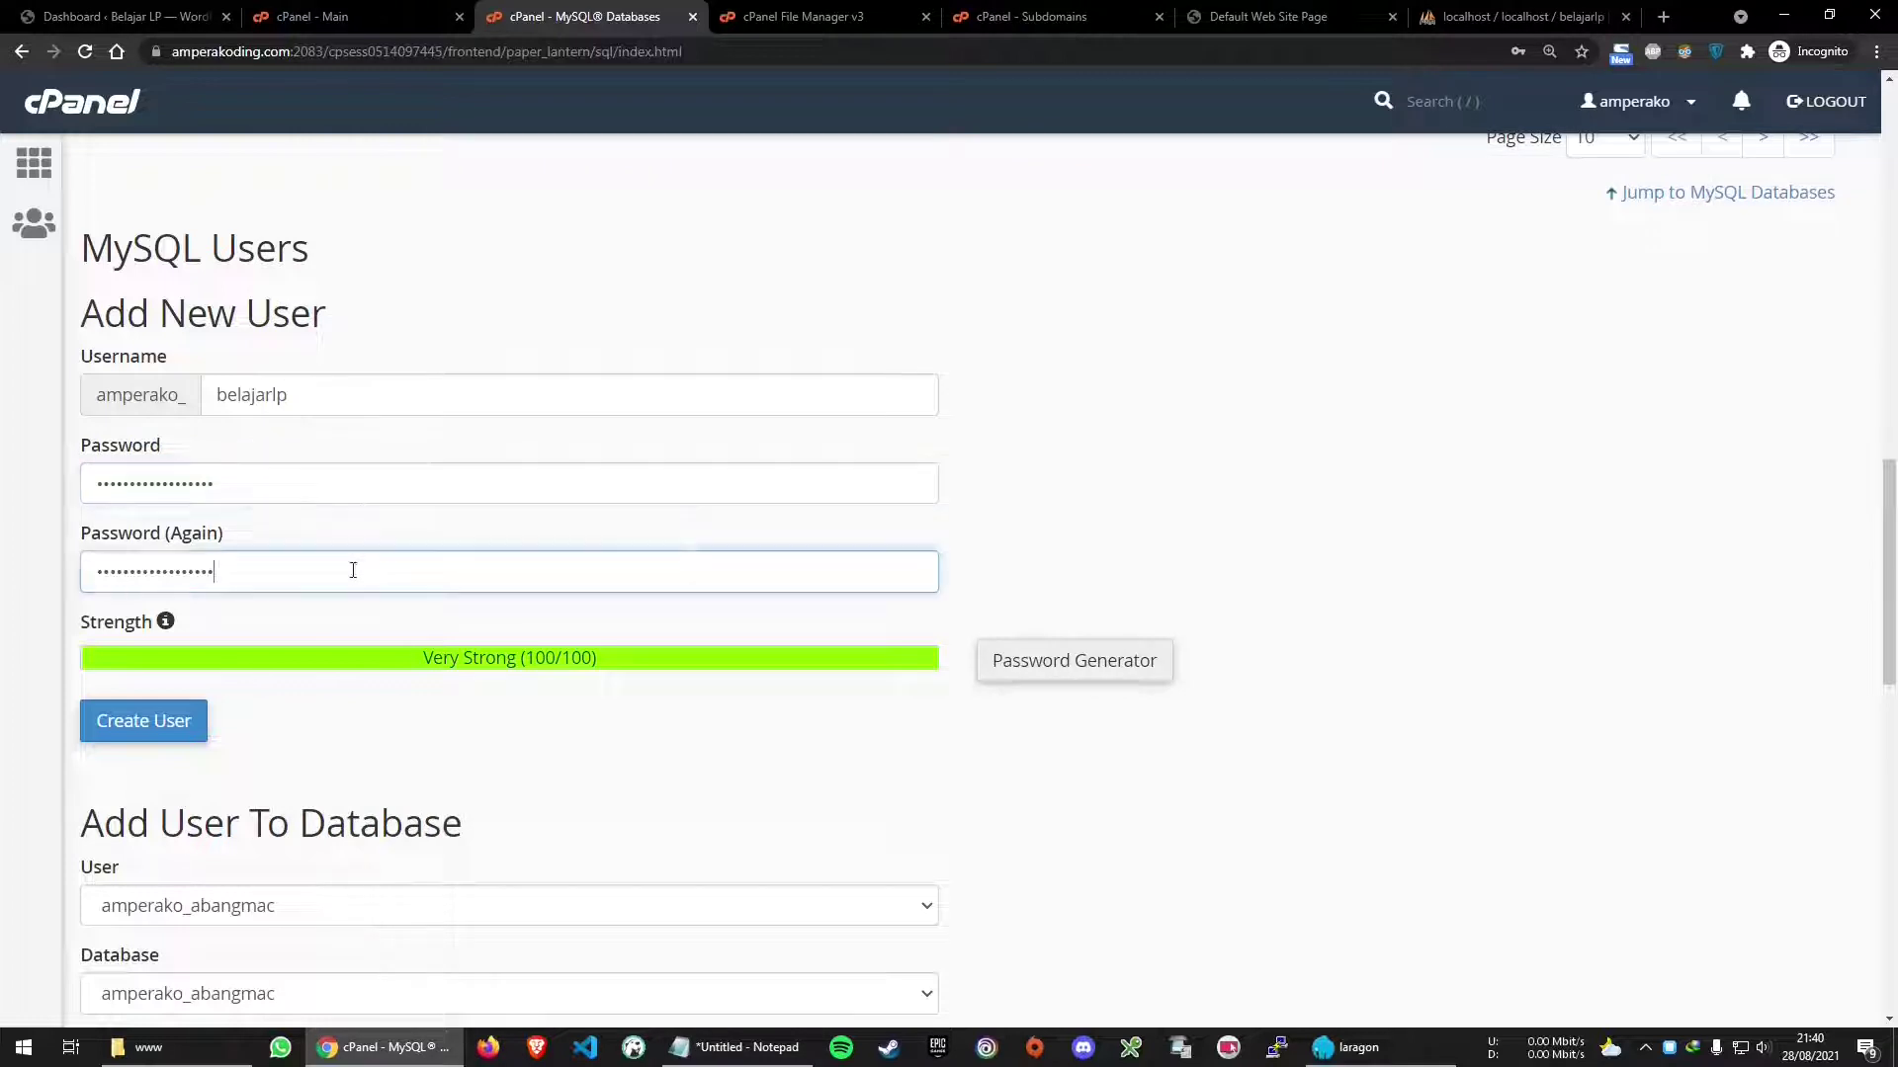
pyautogui.hotkey('ctrl', 'a')
pyautogui.hotkey('ctrl', 'v')
pyautogui.click(155, 737)
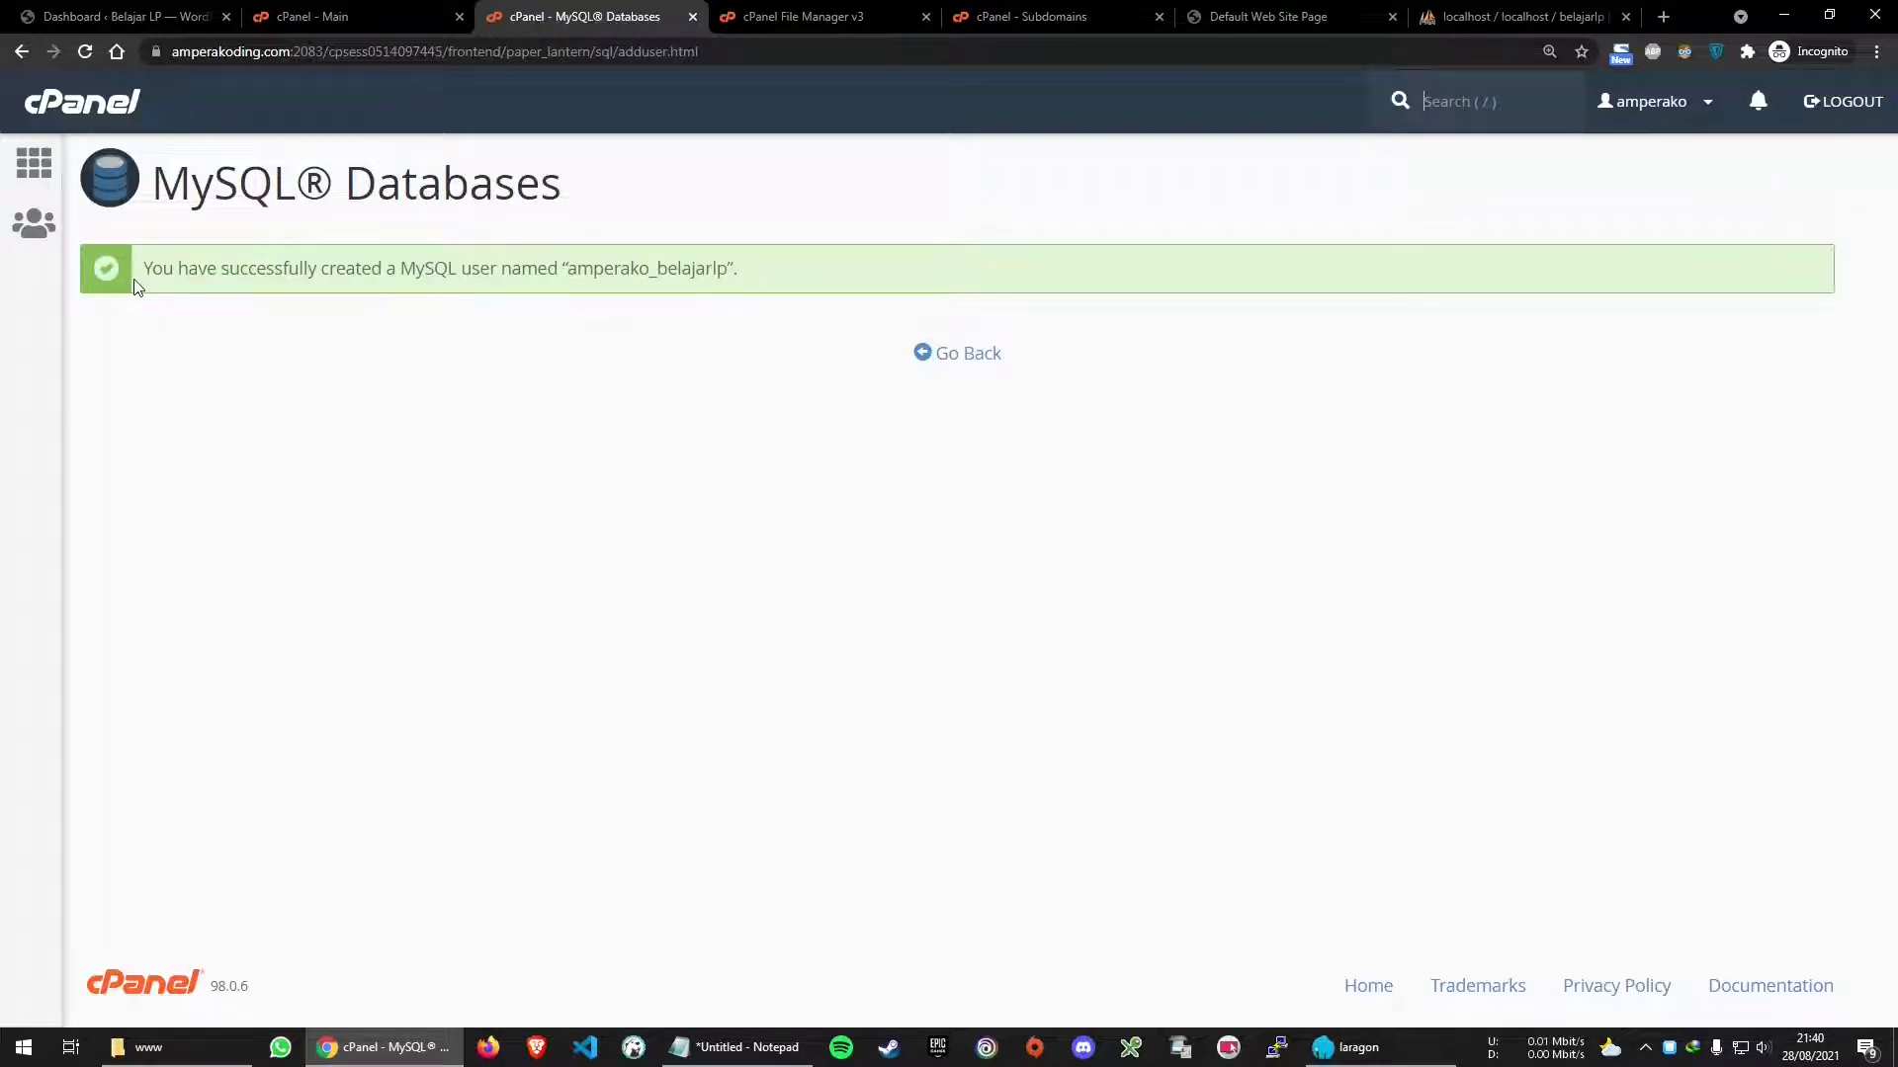
# Add user amperako_belajarlp to database amperako_belajarlp under Add User To Database
pyautogui.click(964, 356)
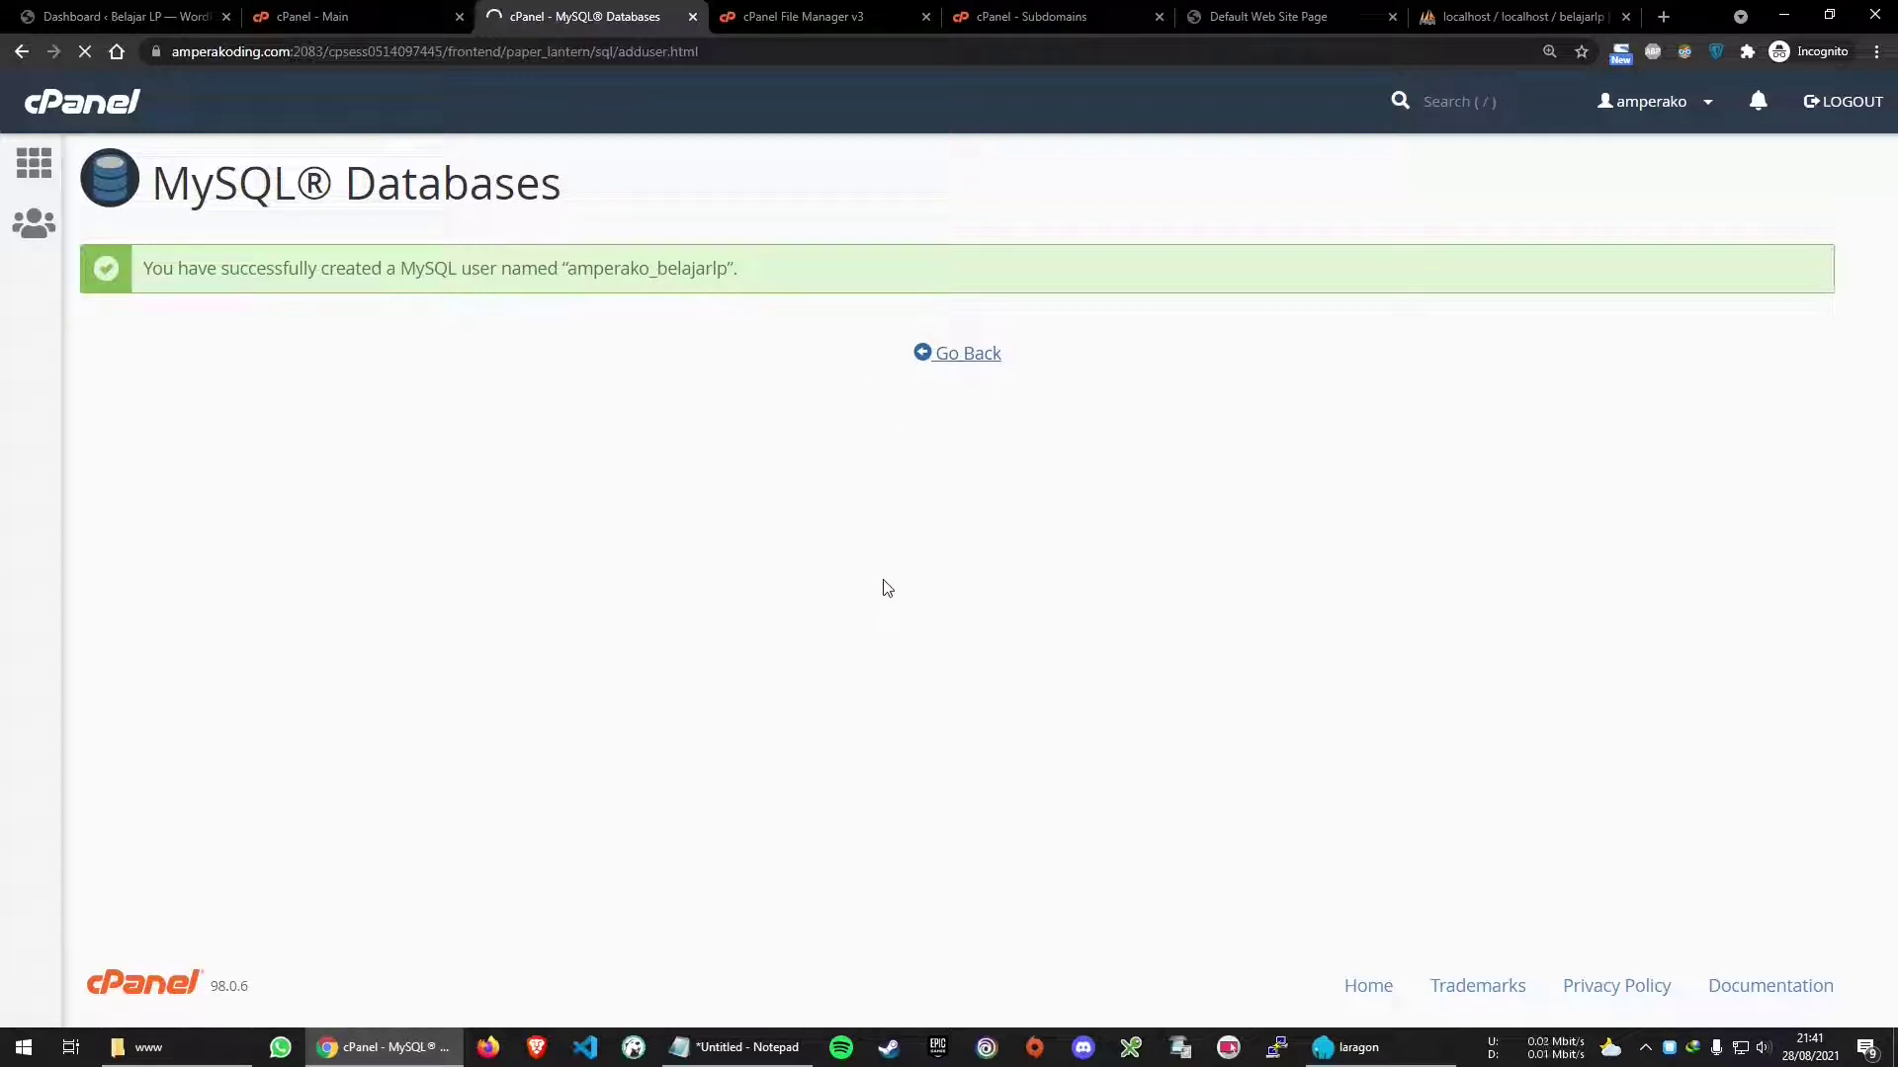
pyautogui.scroll(-15, 887, 588)
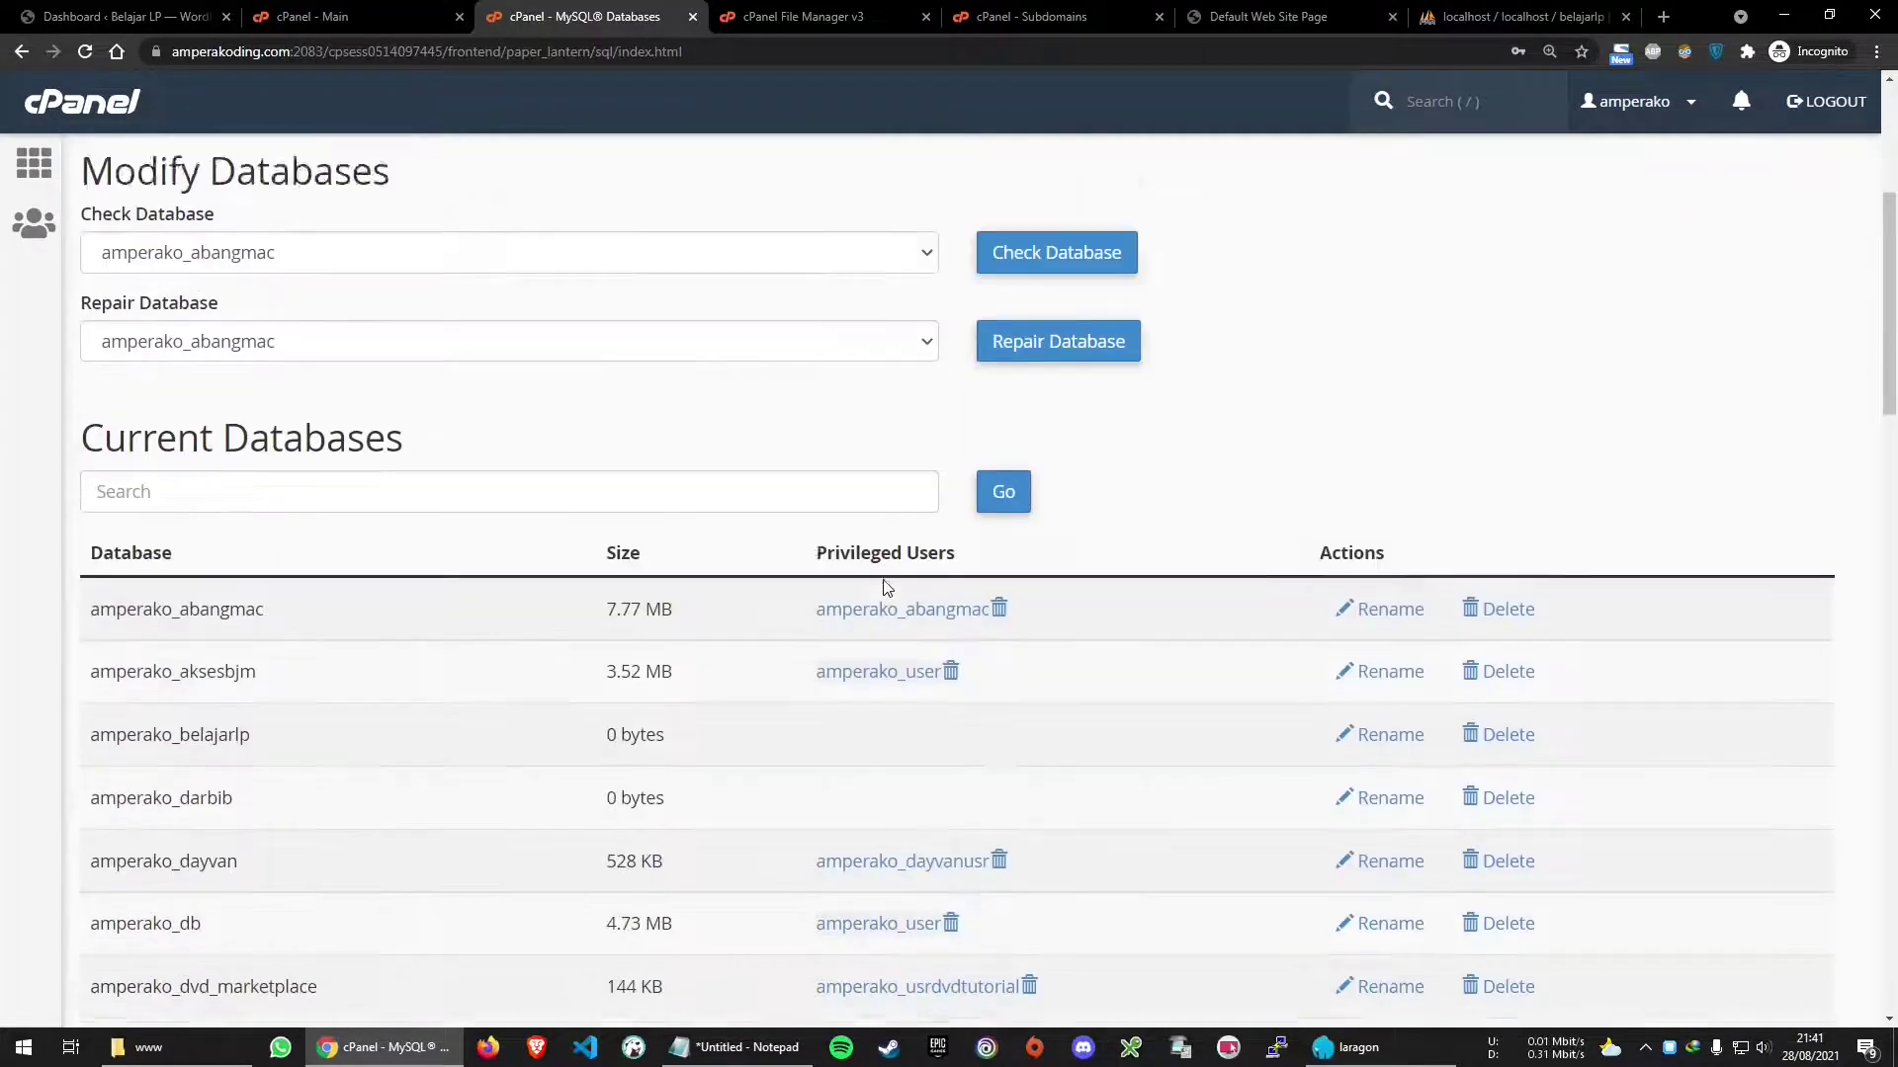
pyautogui.scroll(-3, 887, 589)
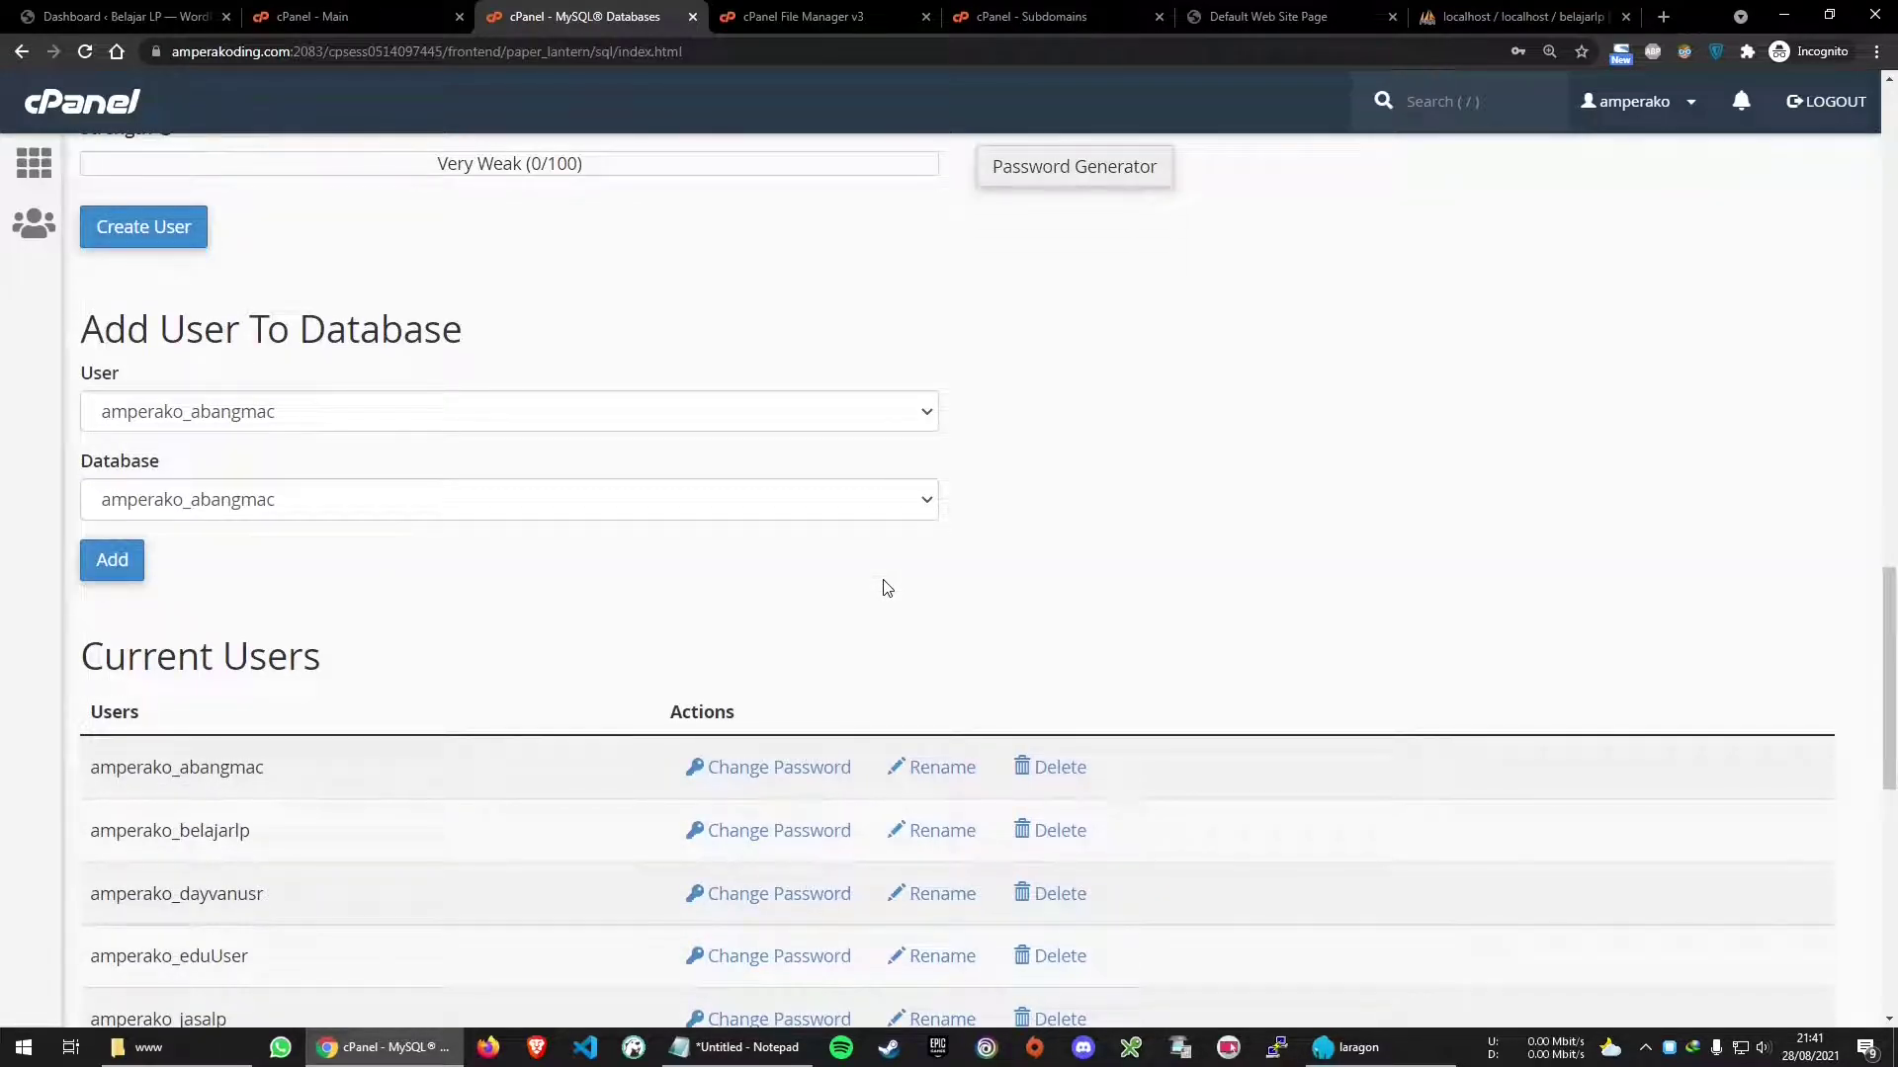
pyautogui.click(473, 415)
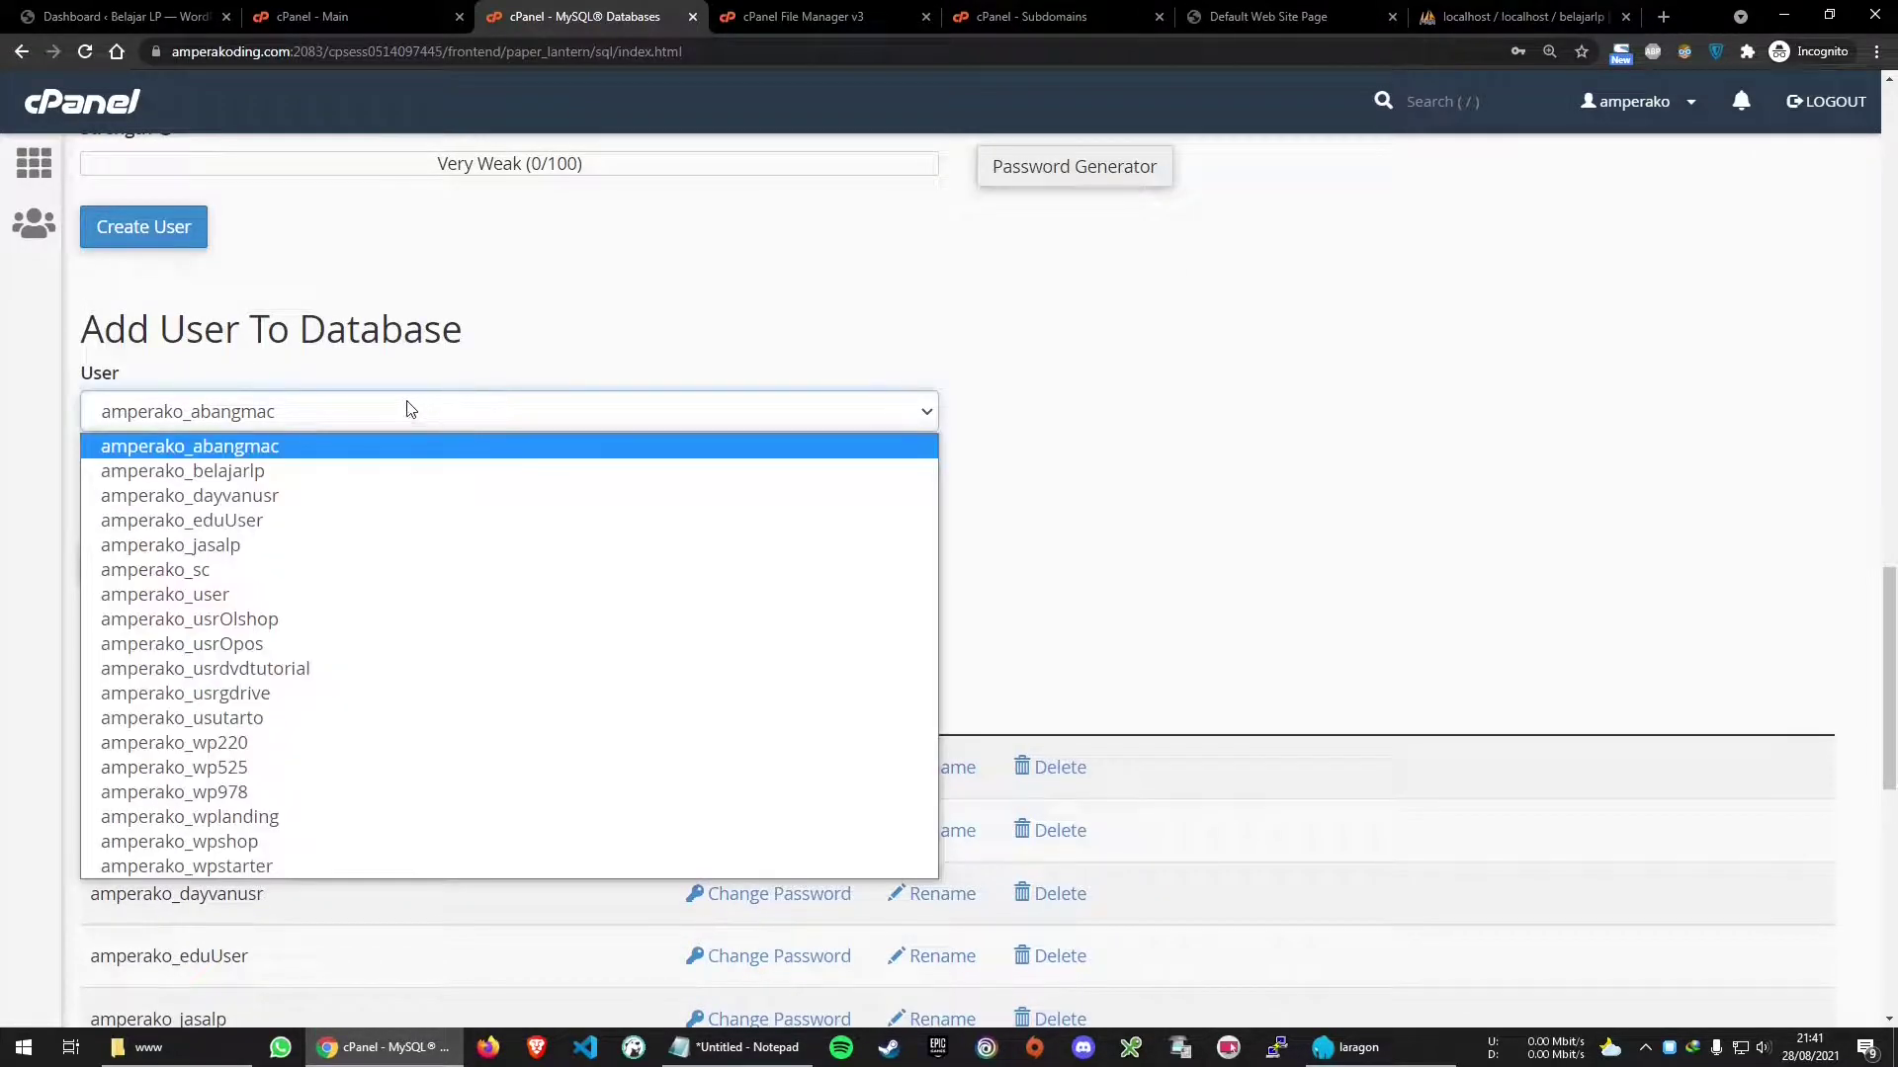
pyautogui.click(236, 473)
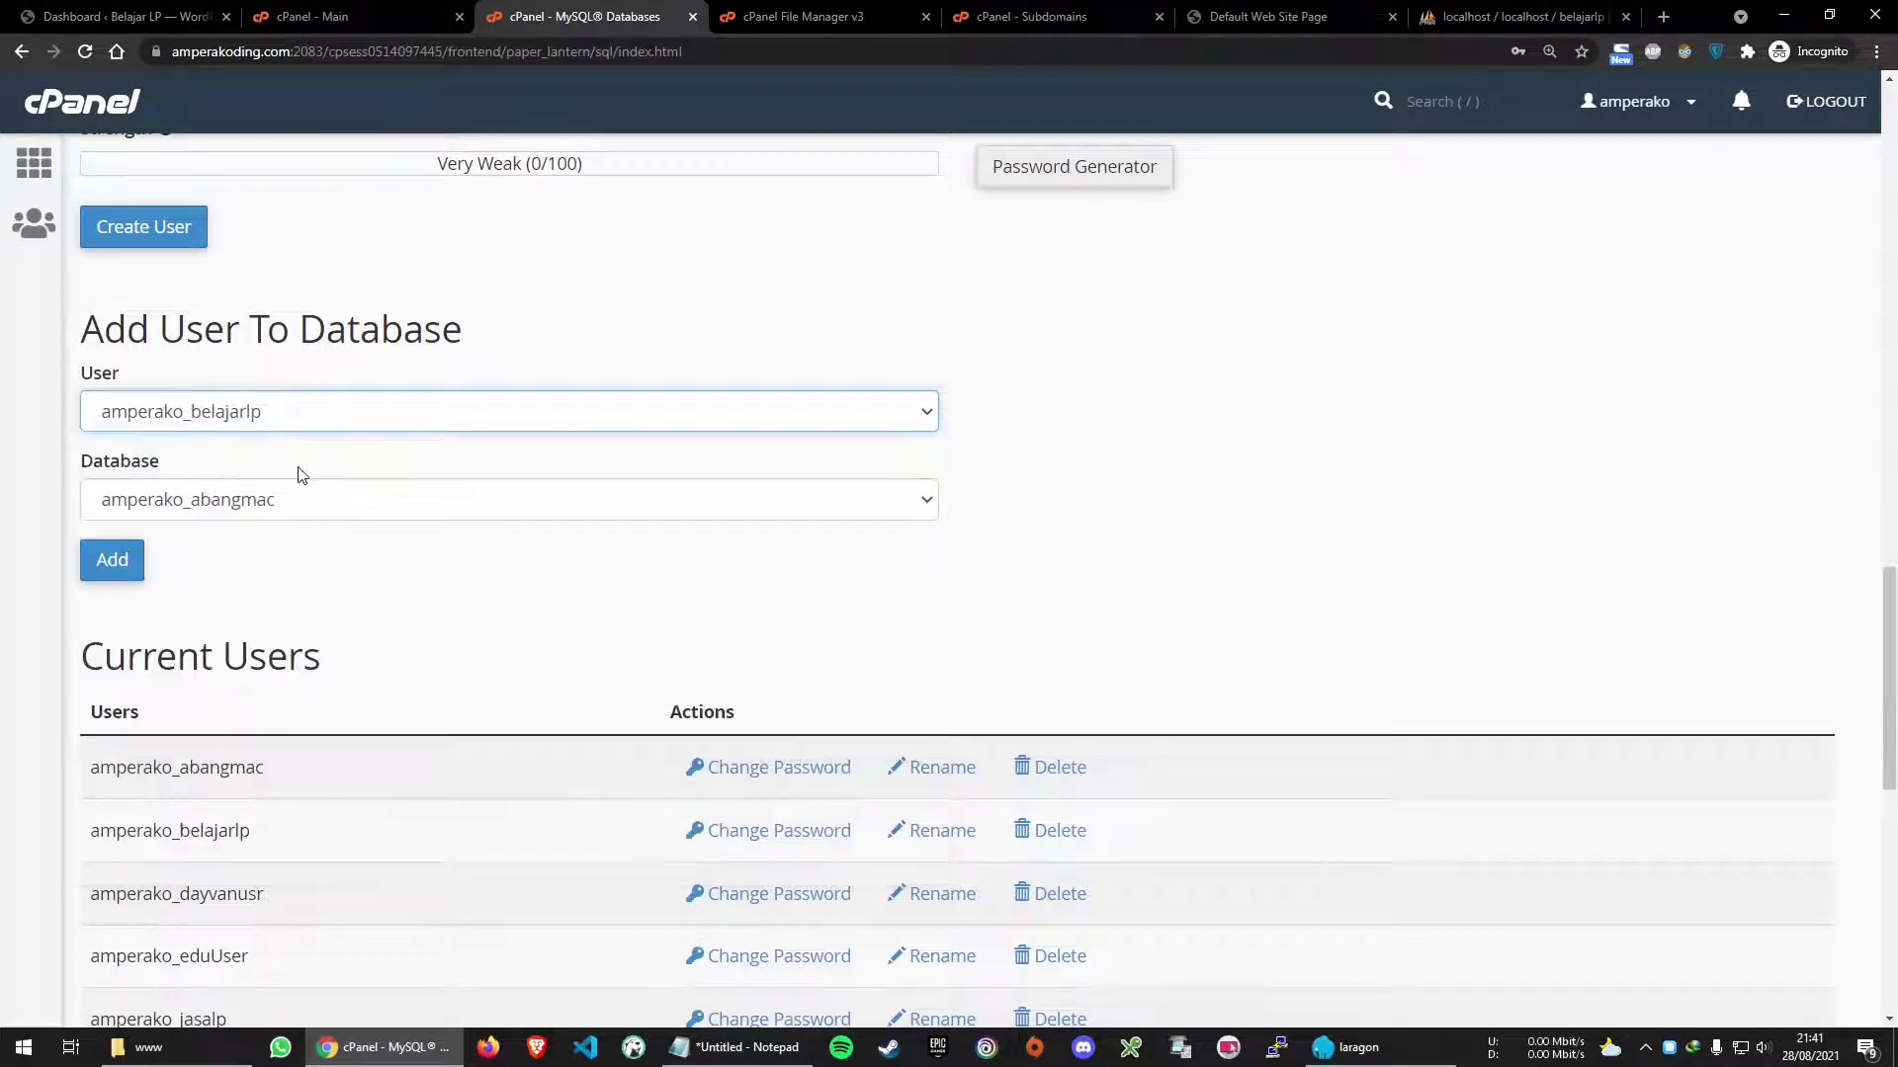
pyautogui.click(277, 500)
pyautogui.scroll(-1, 282, 504)
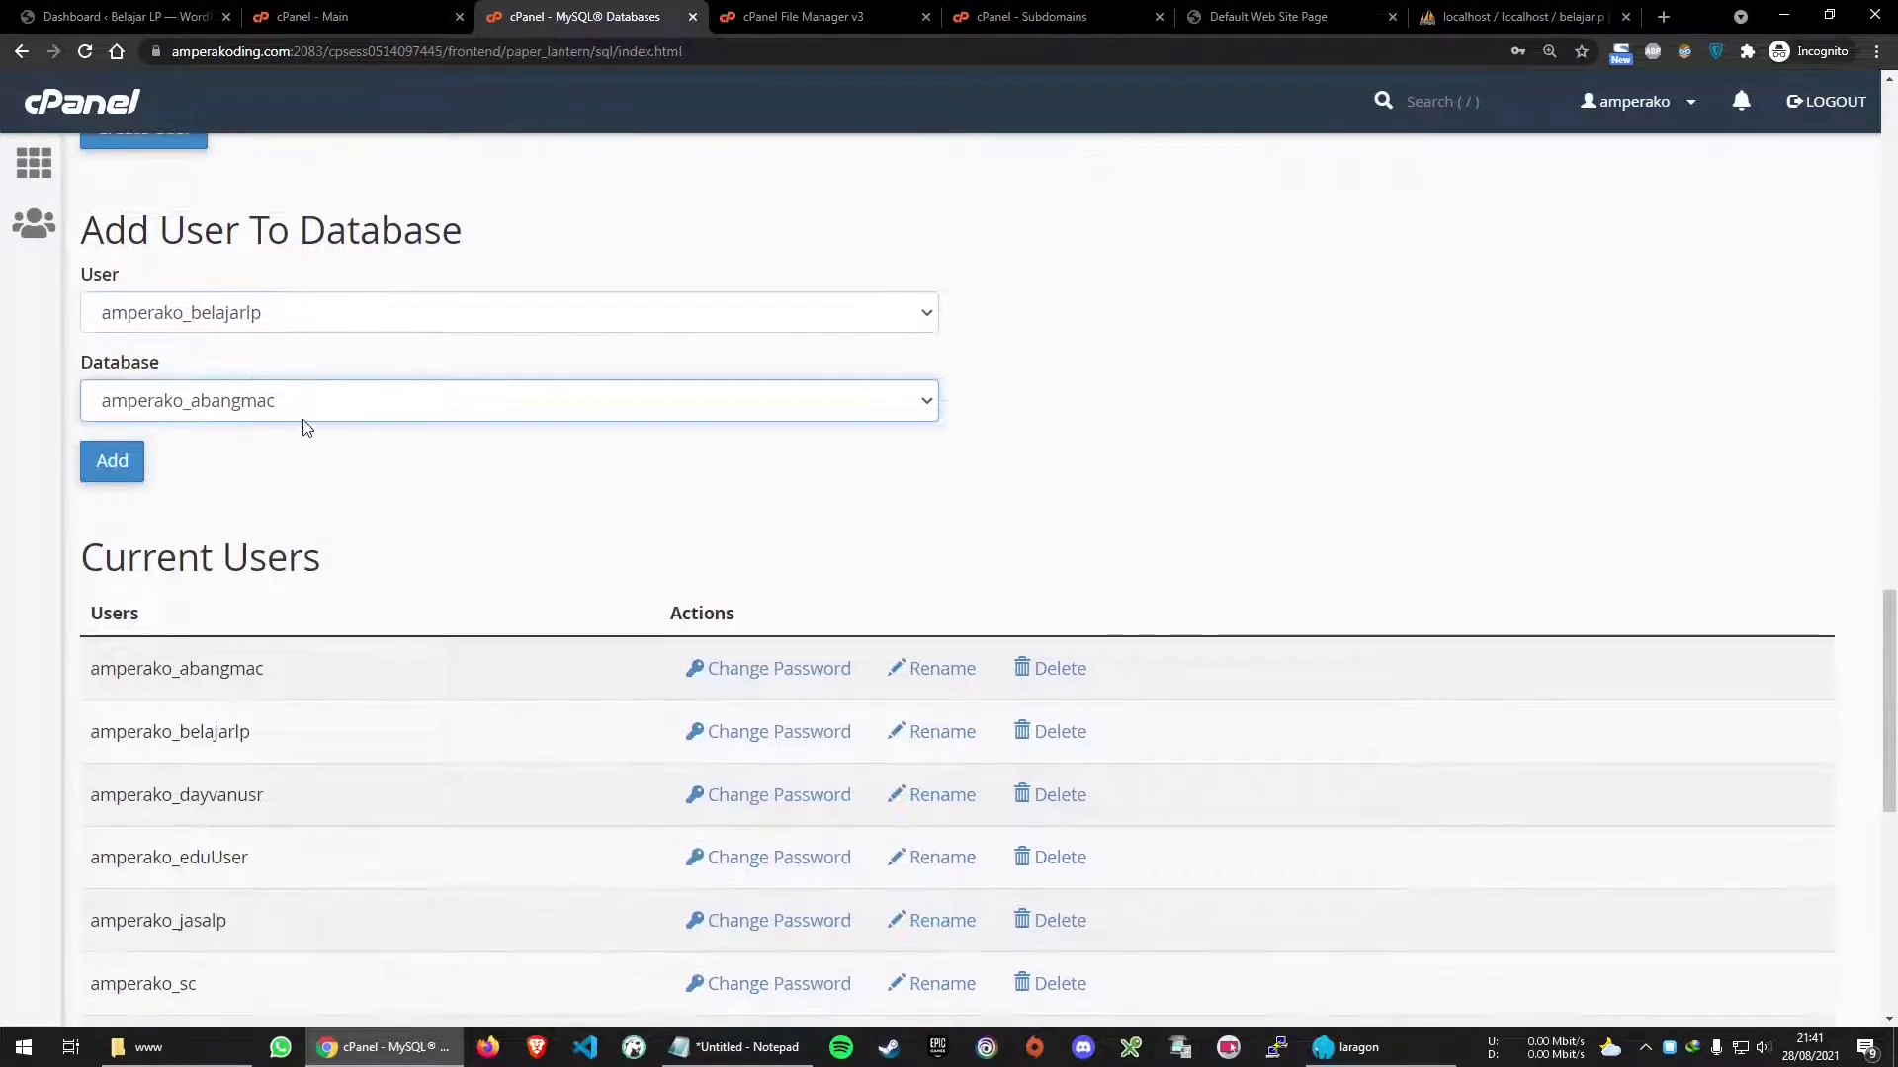
pyautogui.click(326, 406)
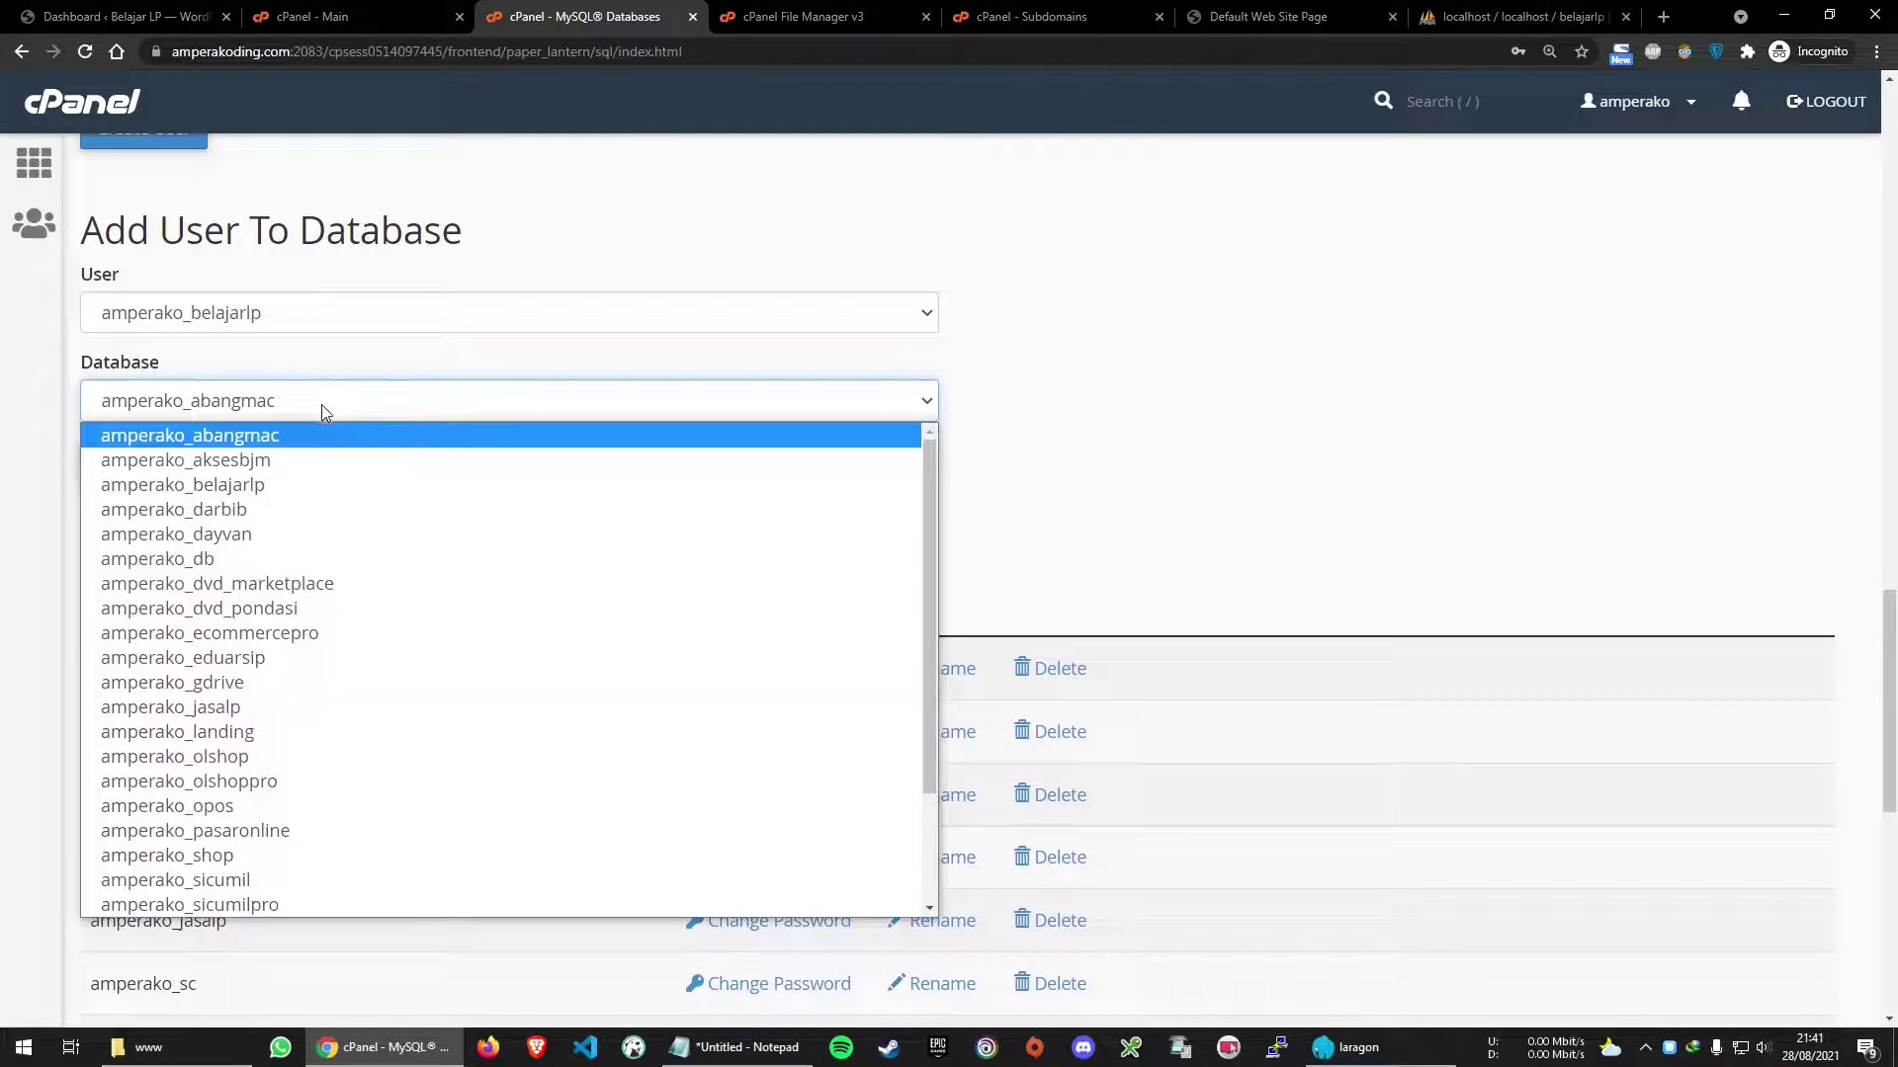
pyautogui.click(280, 486)
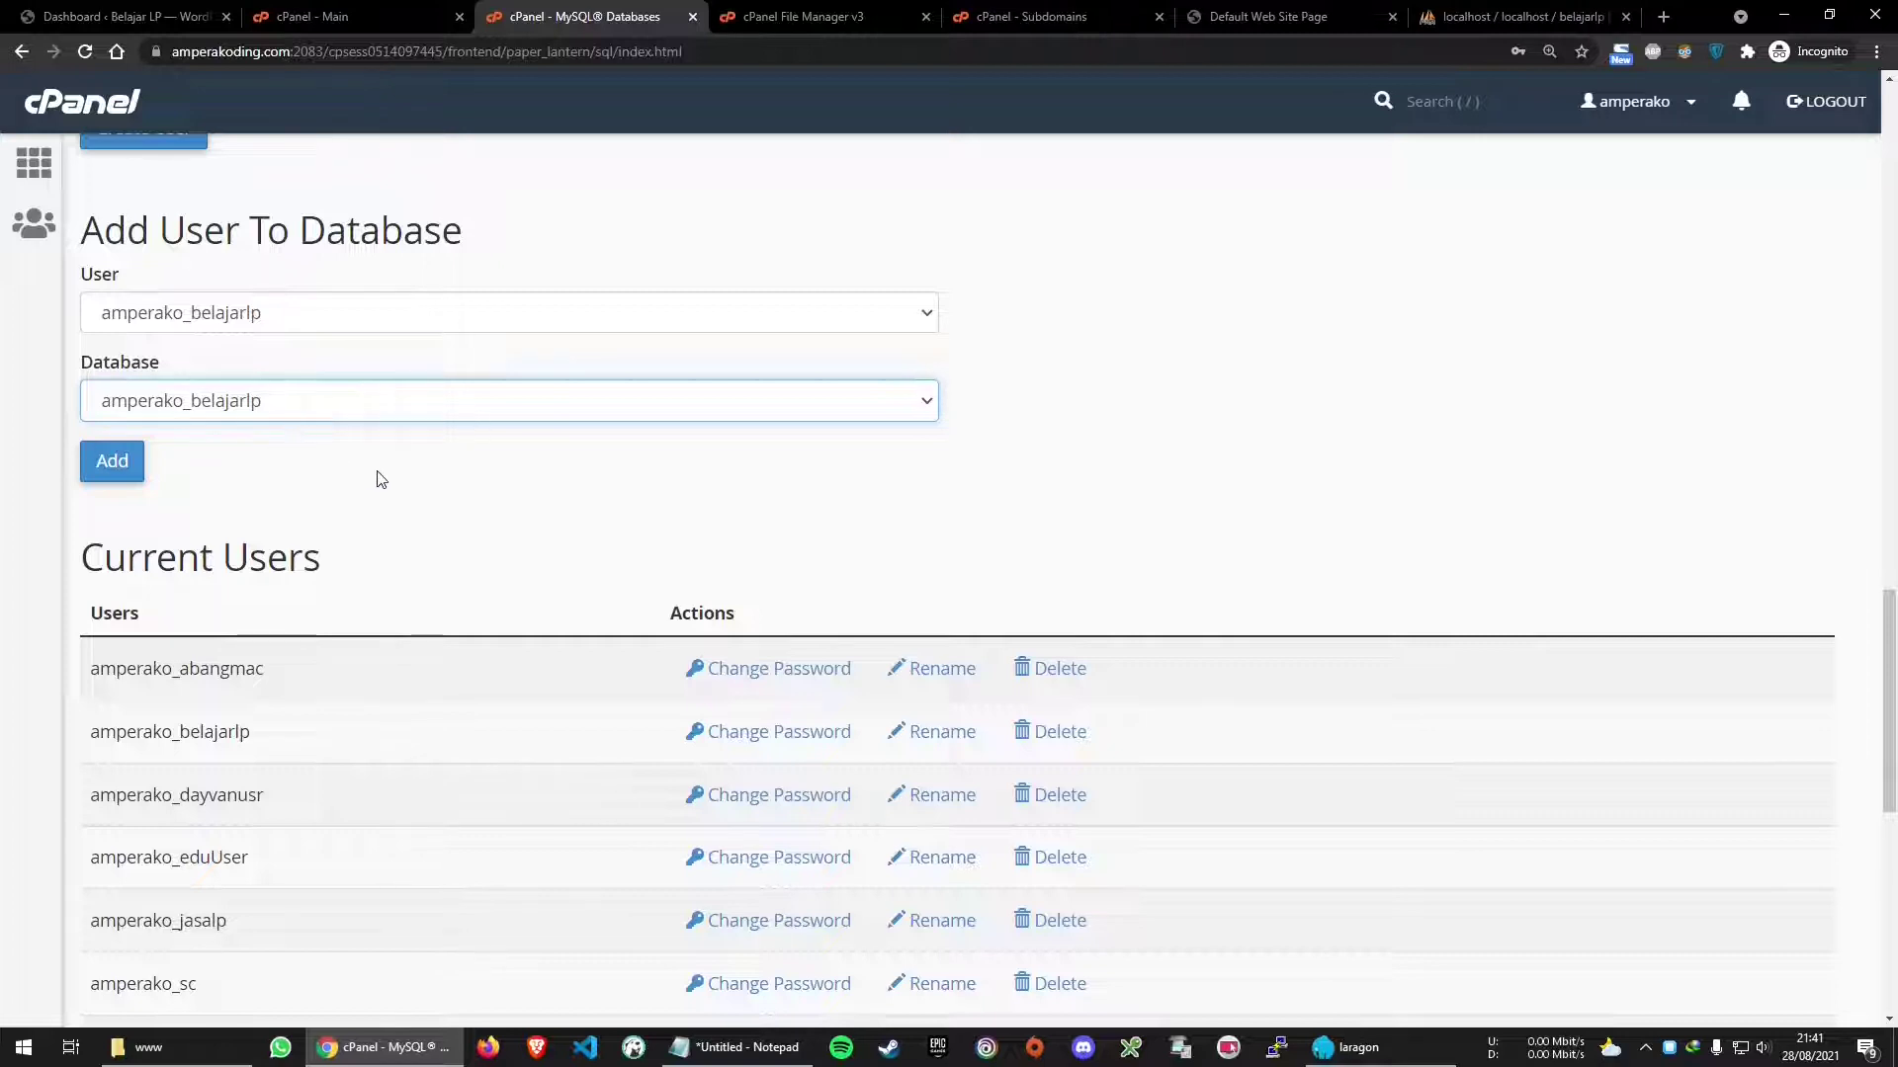
pyautogui.click(111, 473)
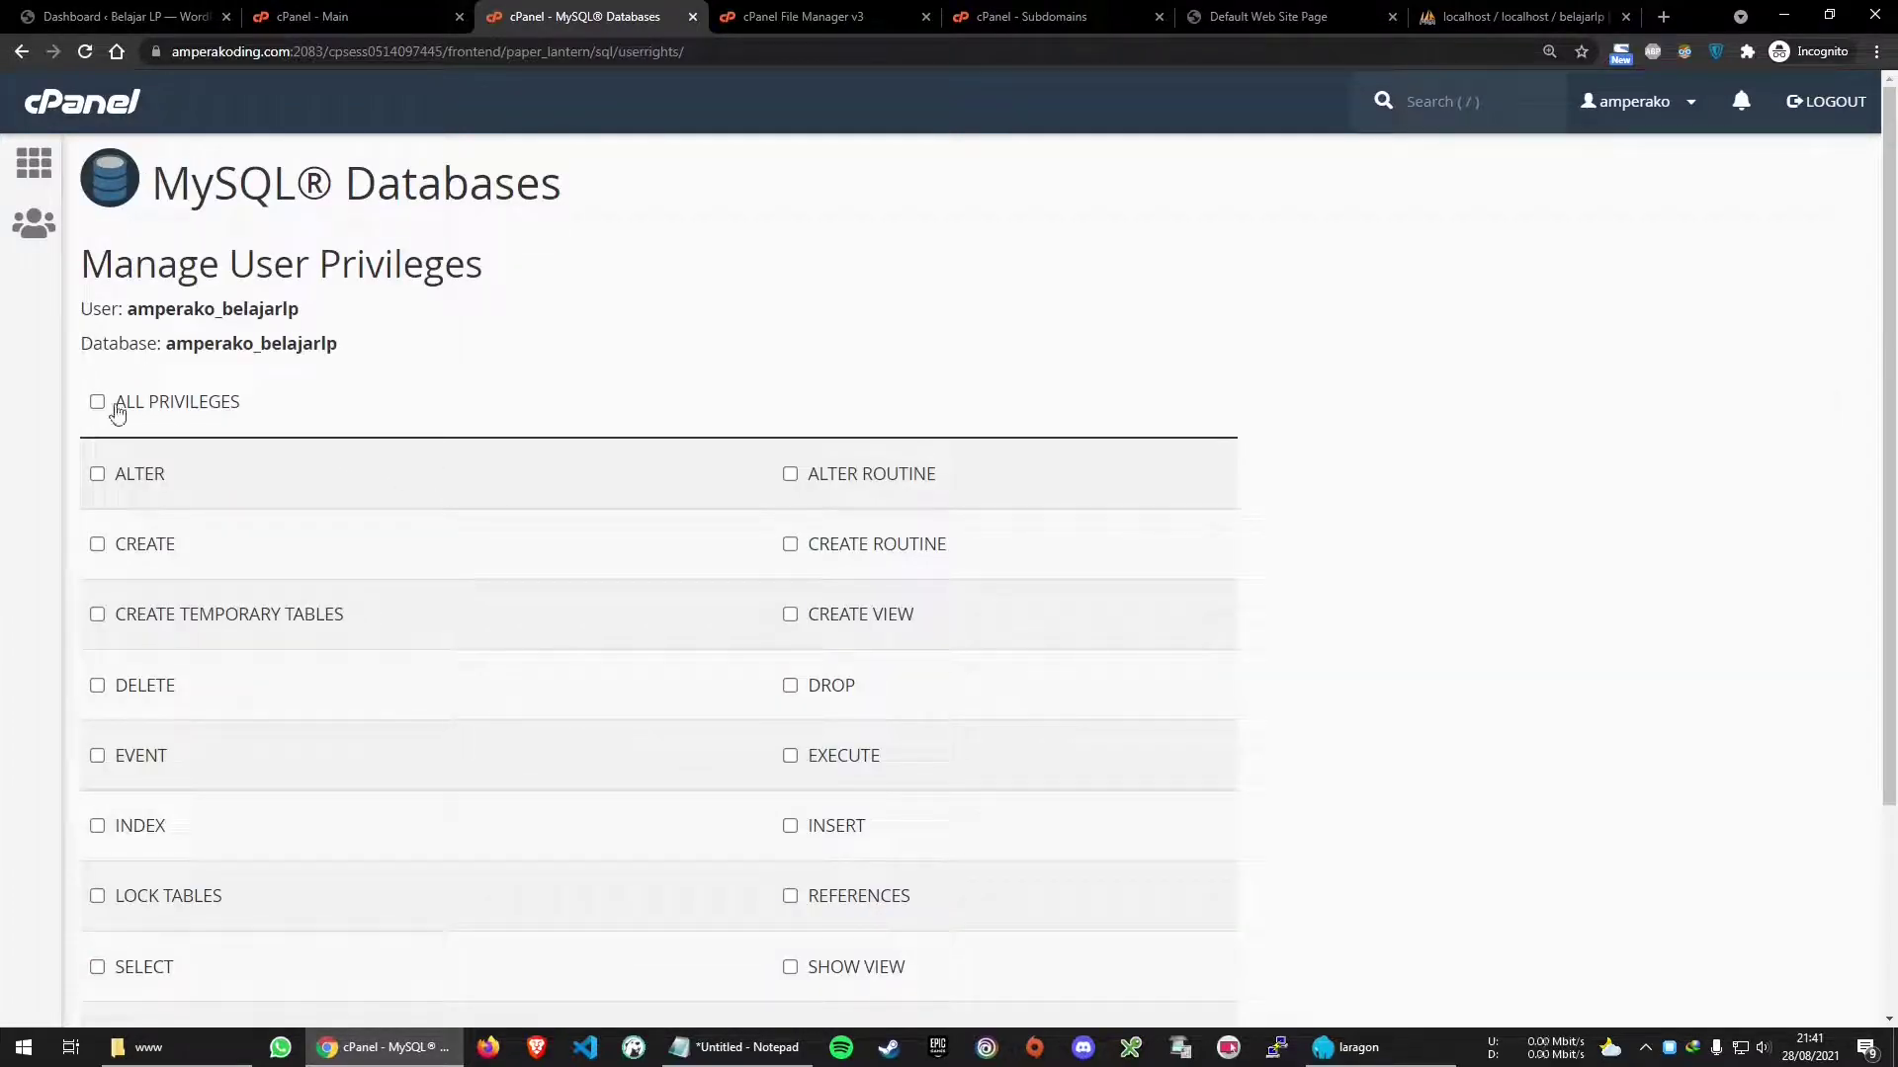
# Grant amperako_belajarlp ALL PRIVILEGES on its database and save the changes
pyautogui.scroll(-2, 277, 466)
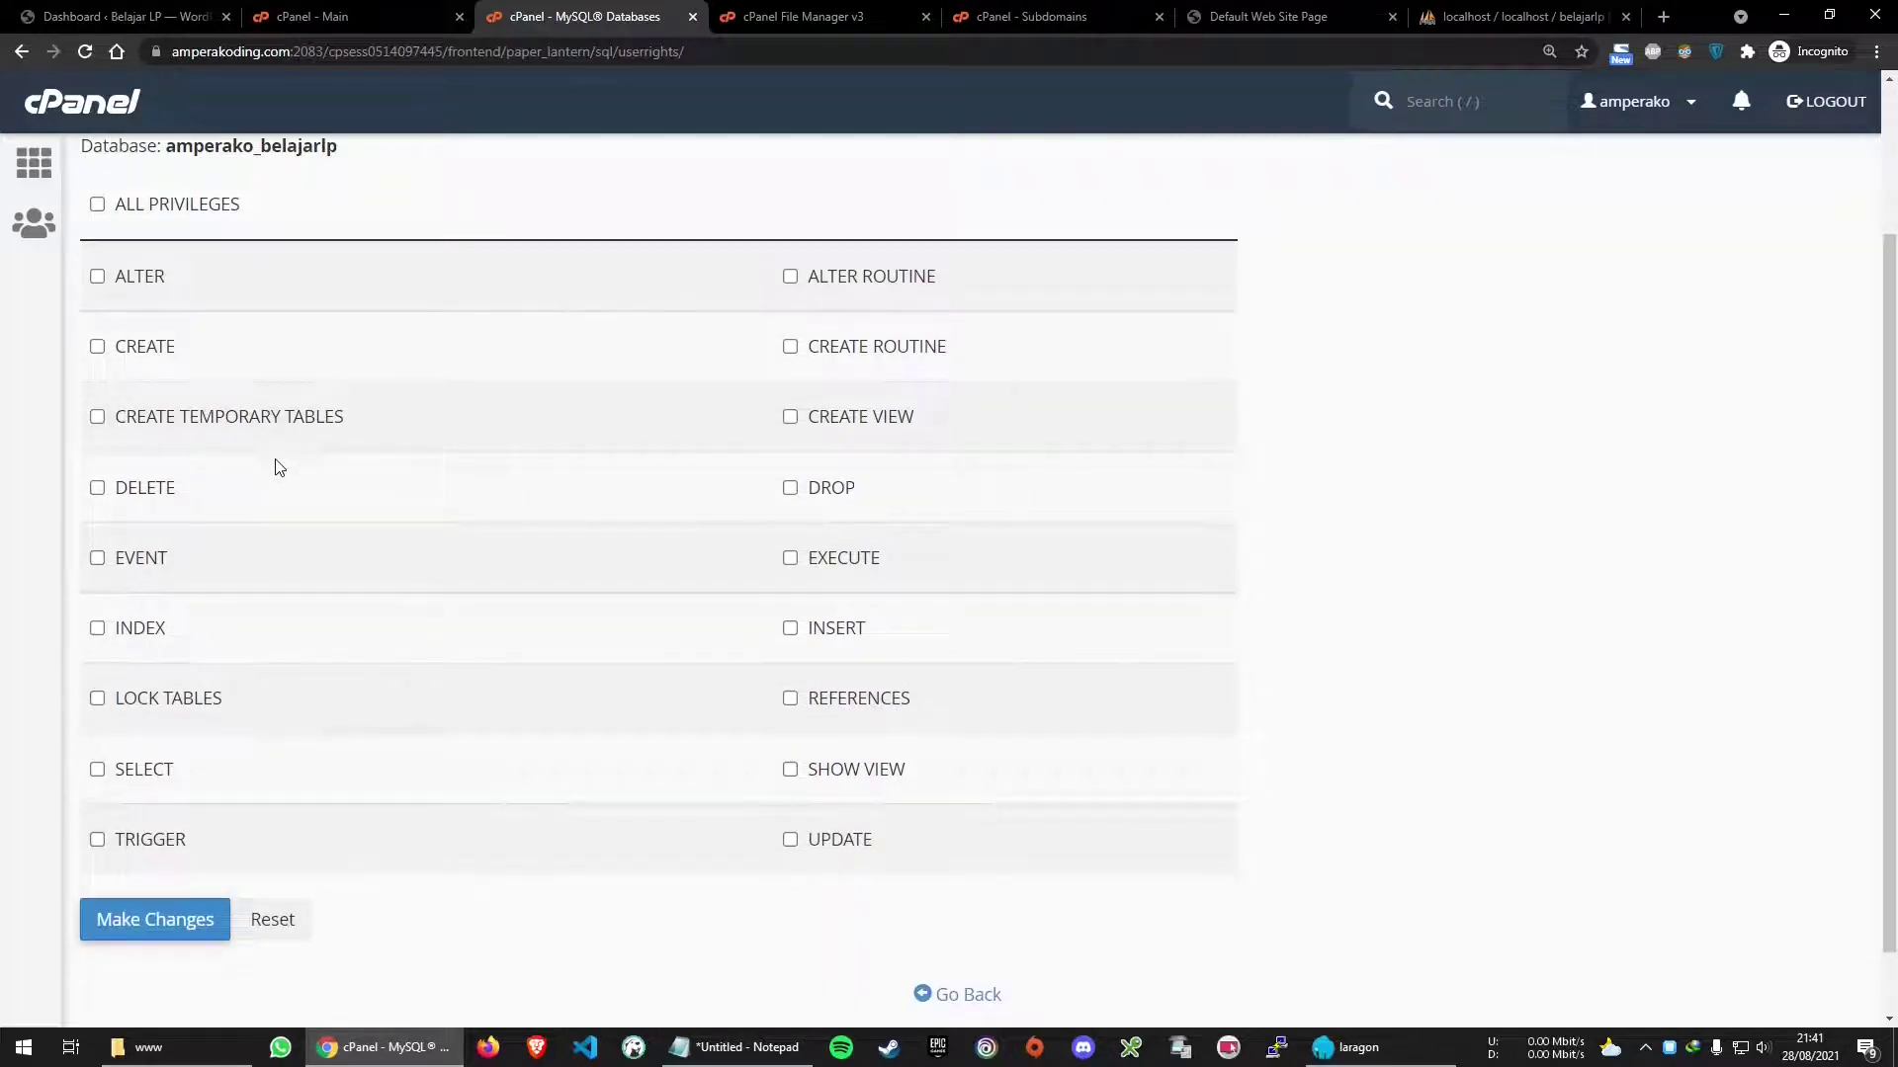
pyautogui.scroll(1, 305, 465)
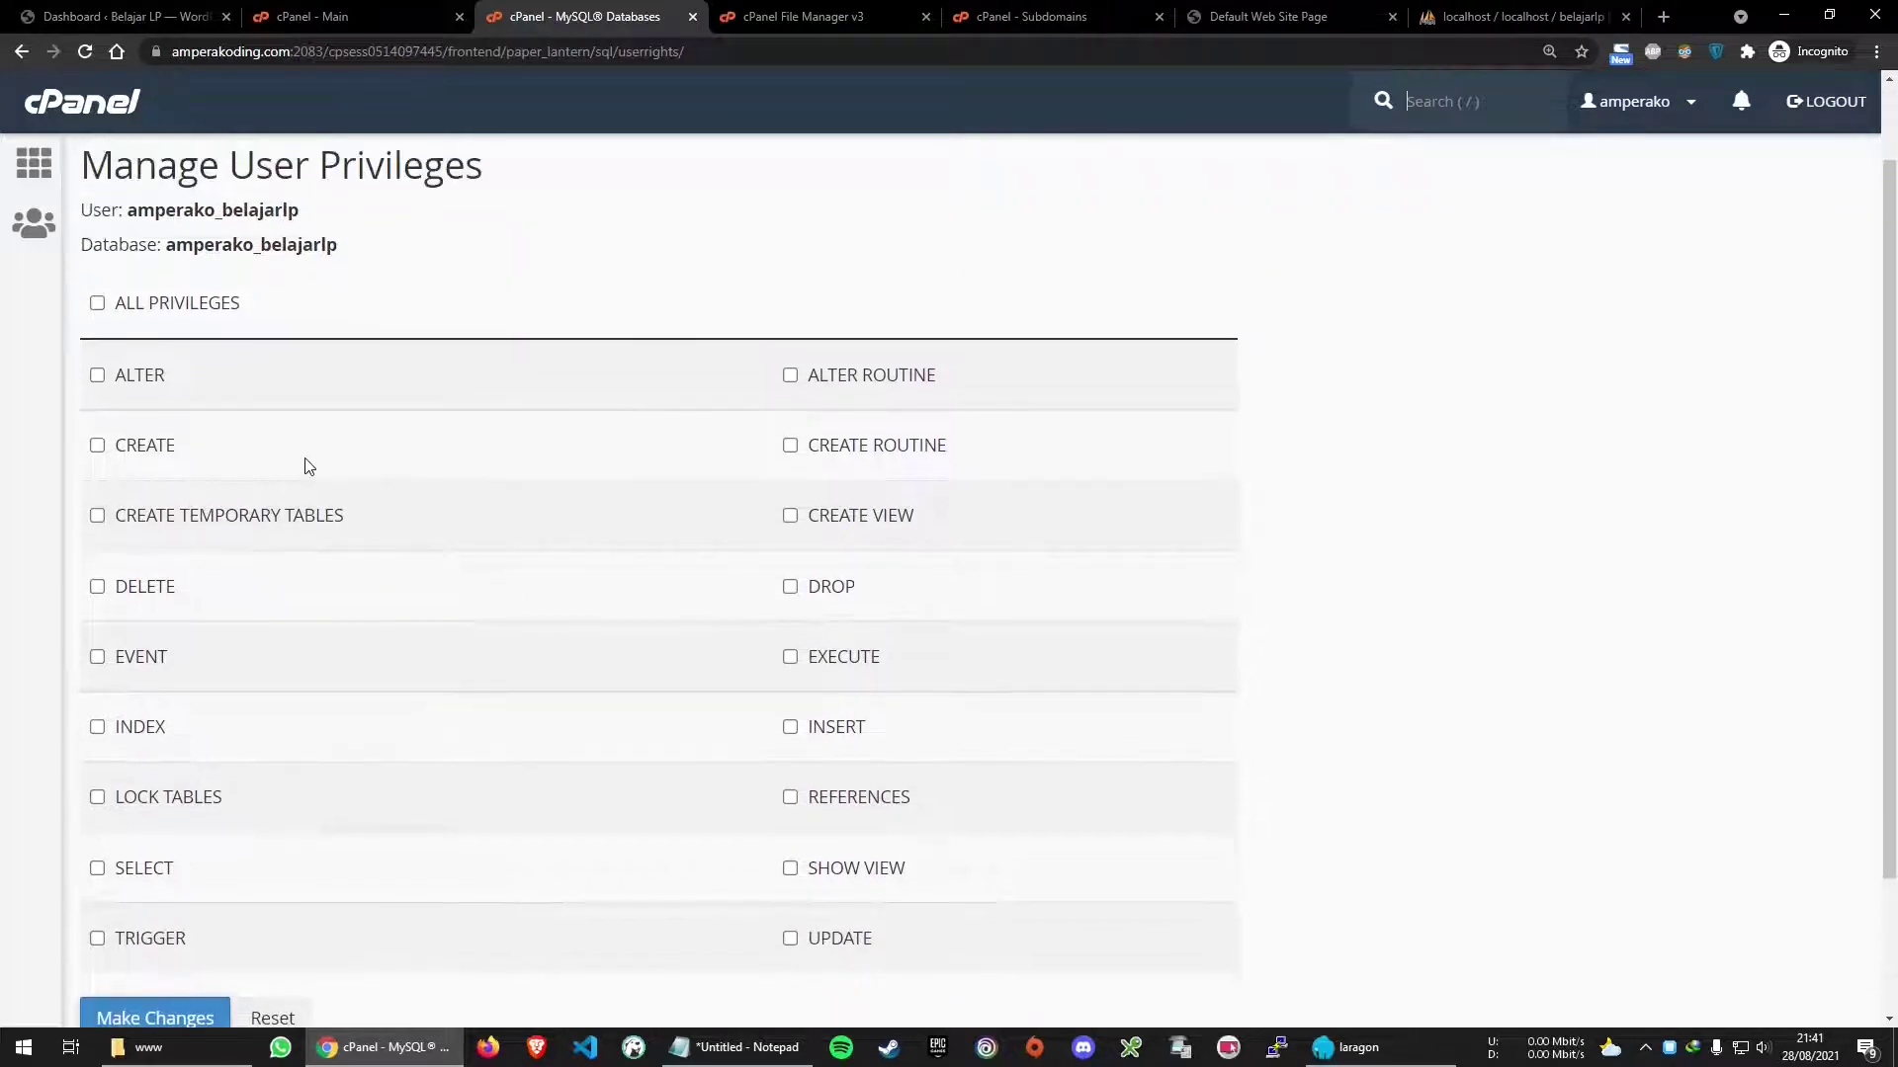
pyautogui.click(97, 304)
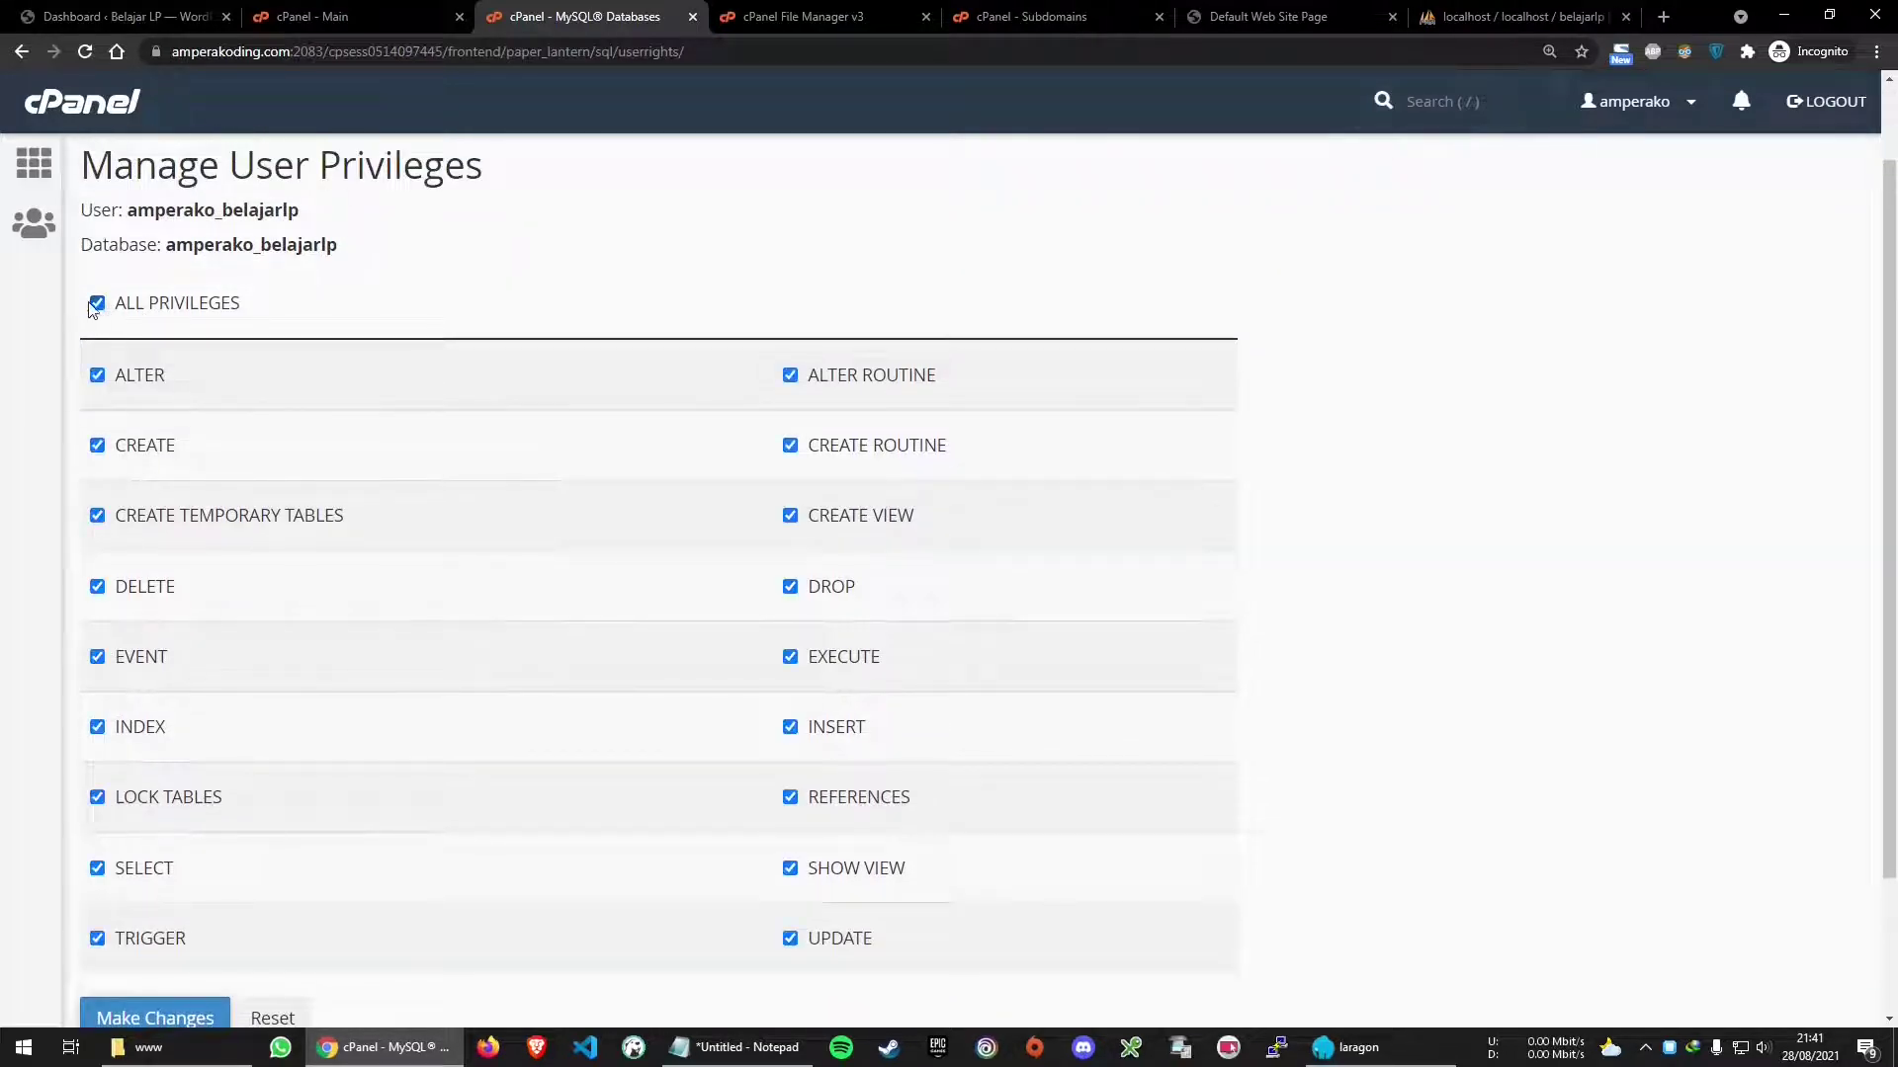
pyautogui.click(199, 310)
pyautogui.doubleClick(200, 310)
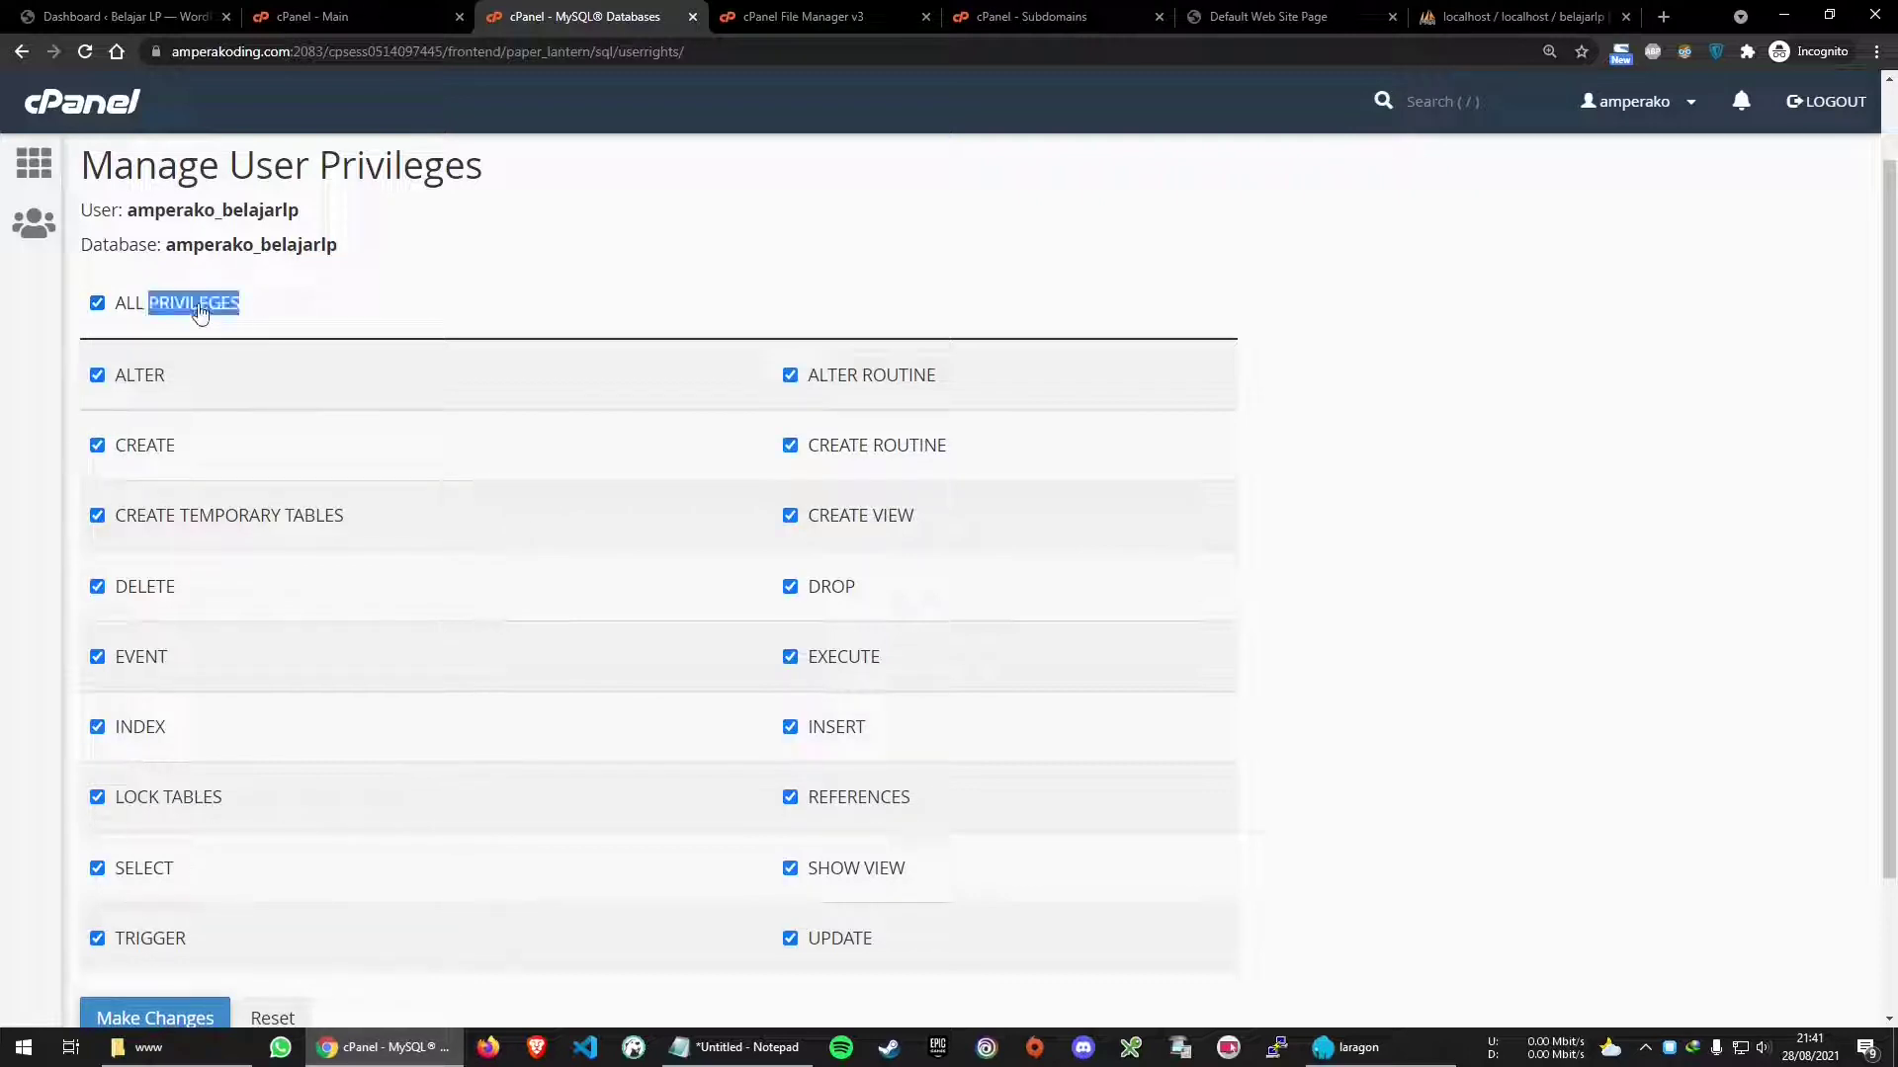
pyautogui.scroll(-2, 856, 537)
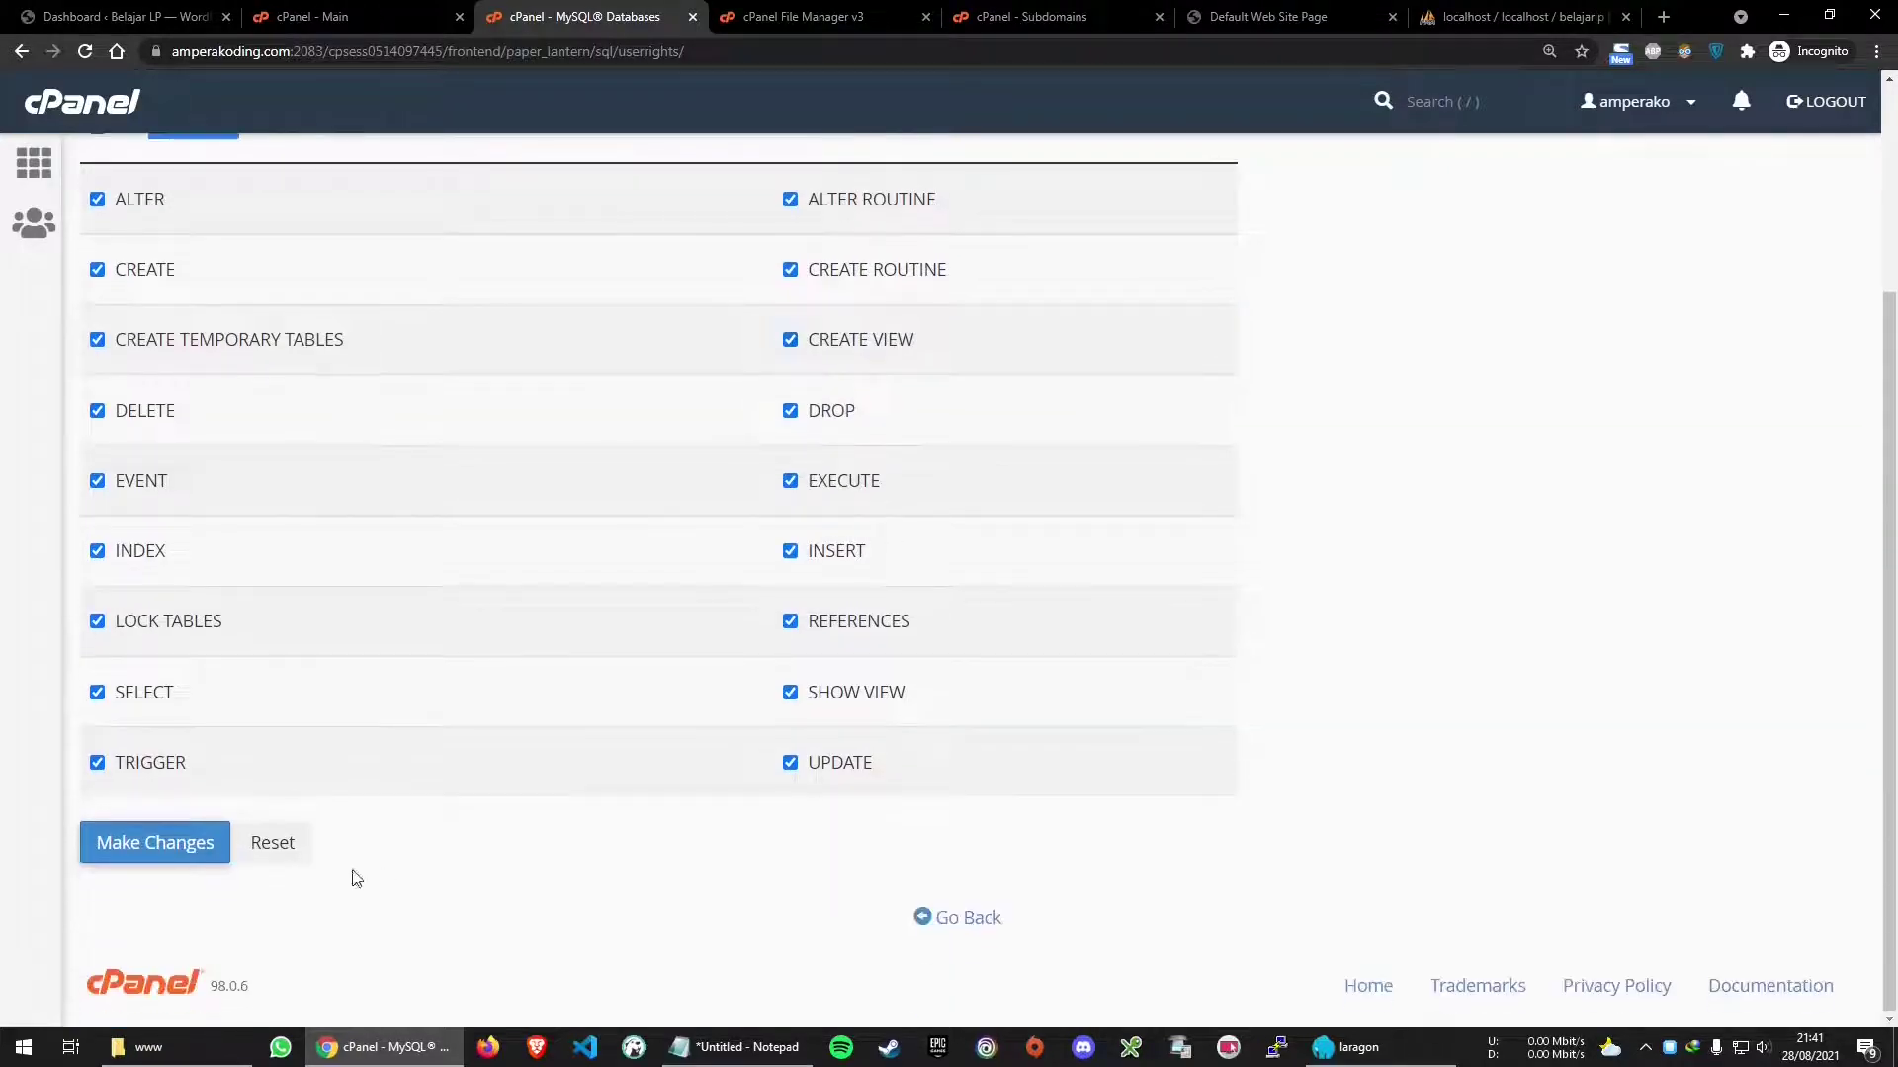
pyautogui.click(148, 845)
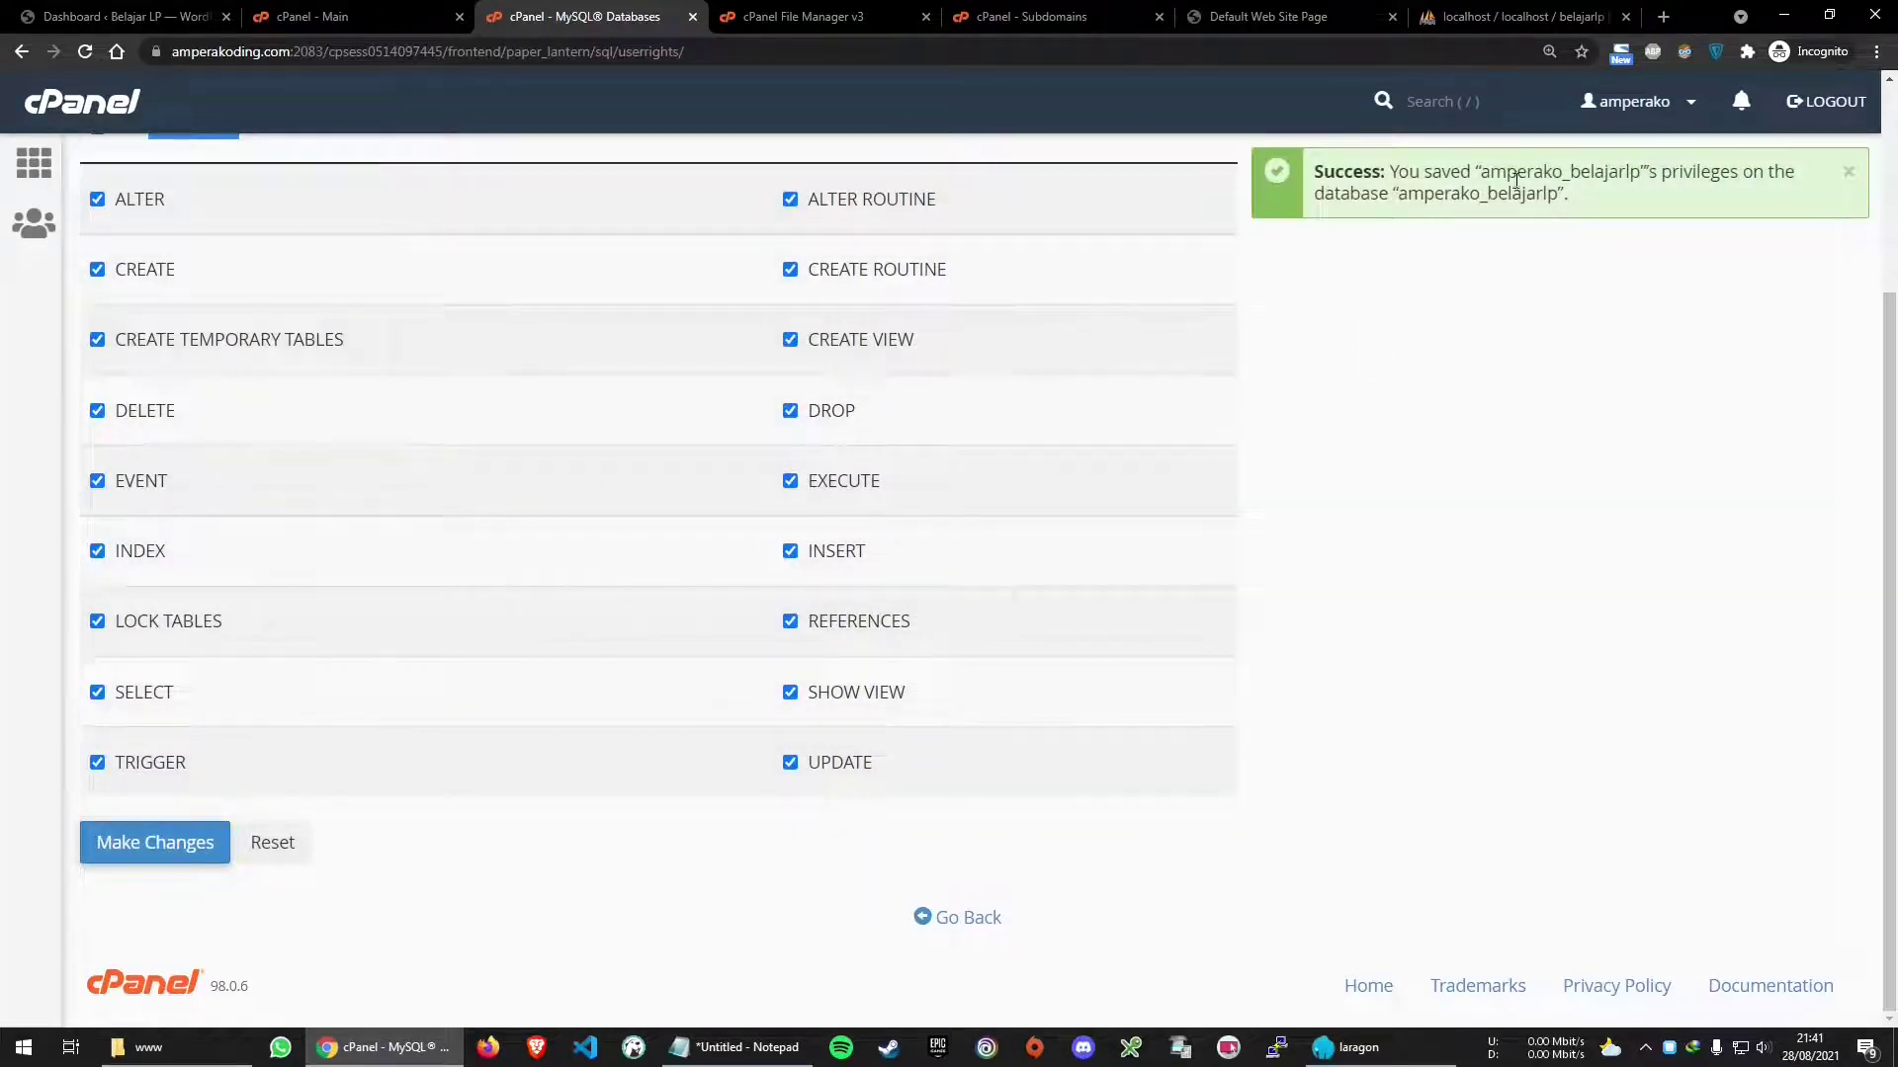
# Open phpMyAdmin from the cPanel main page
pyautogui.click(962, 918)
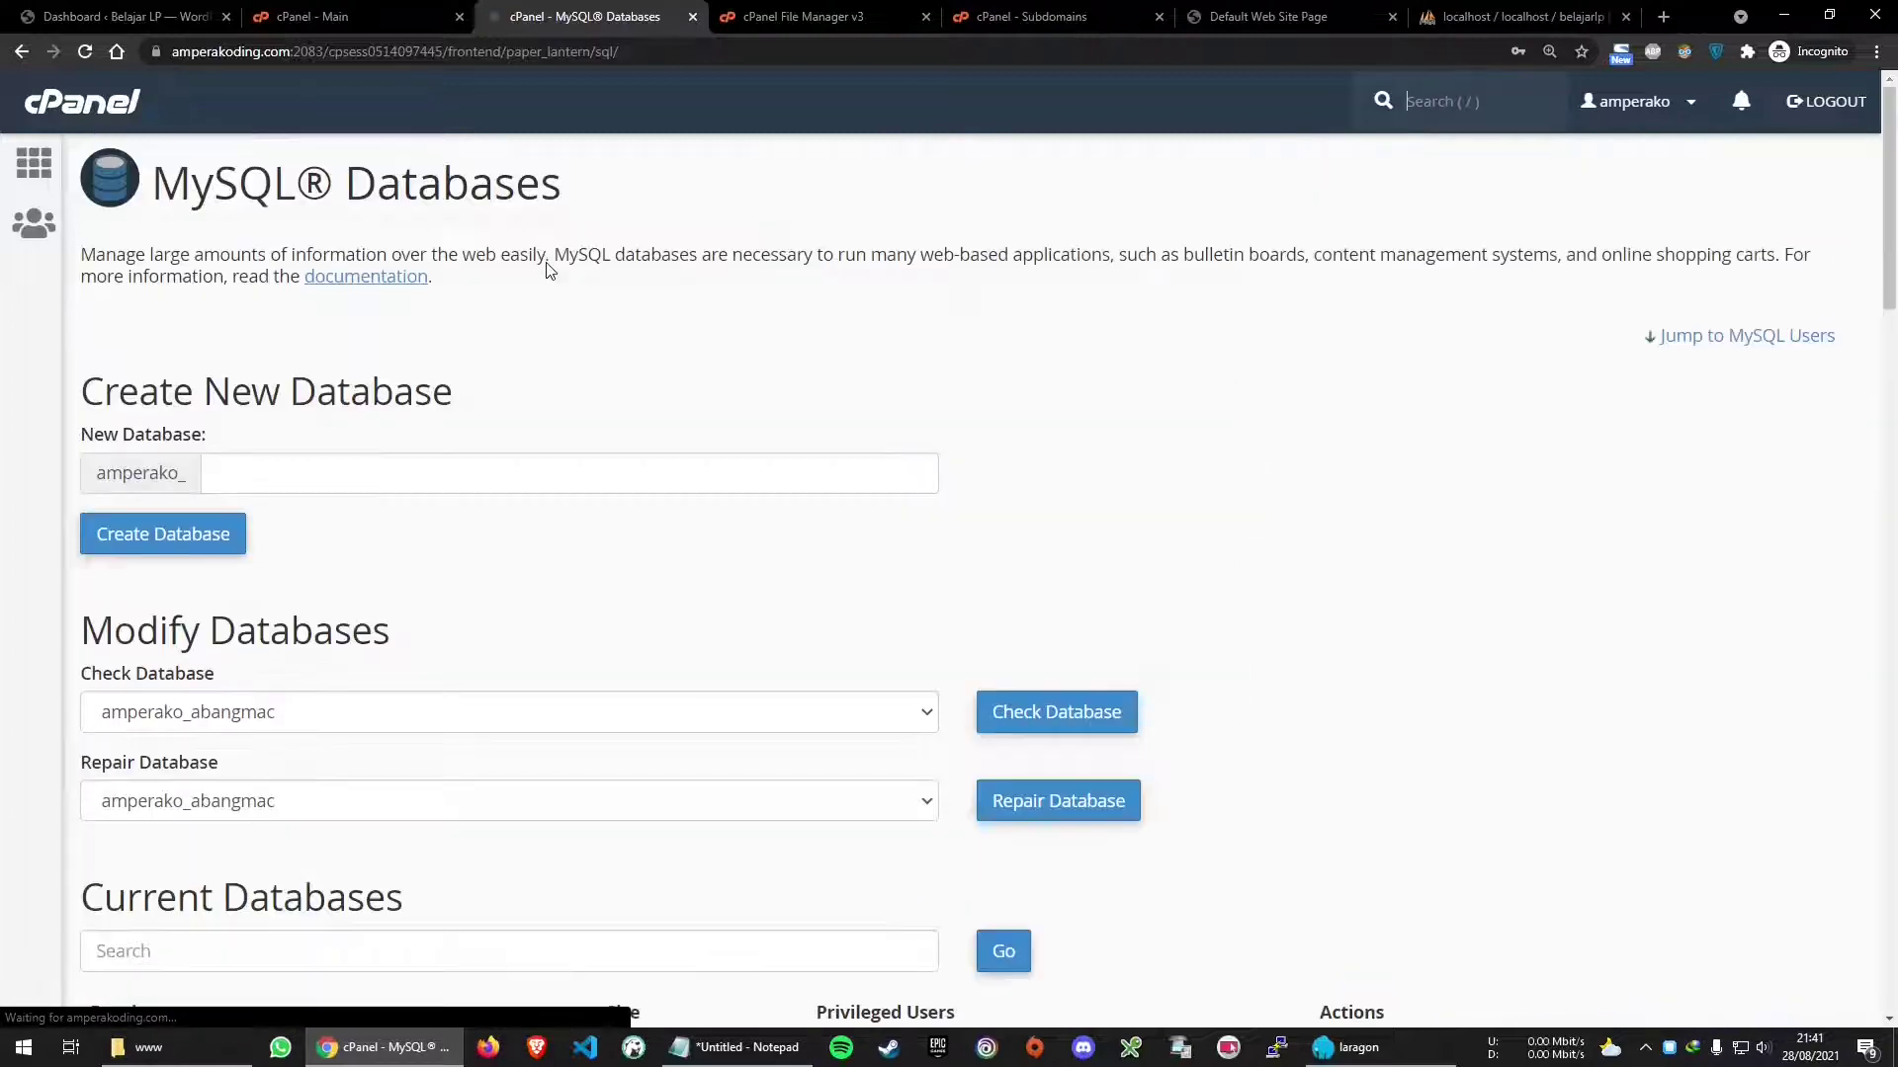
pyautogui.hotkey('ctrl', 'shift', 'Tab')
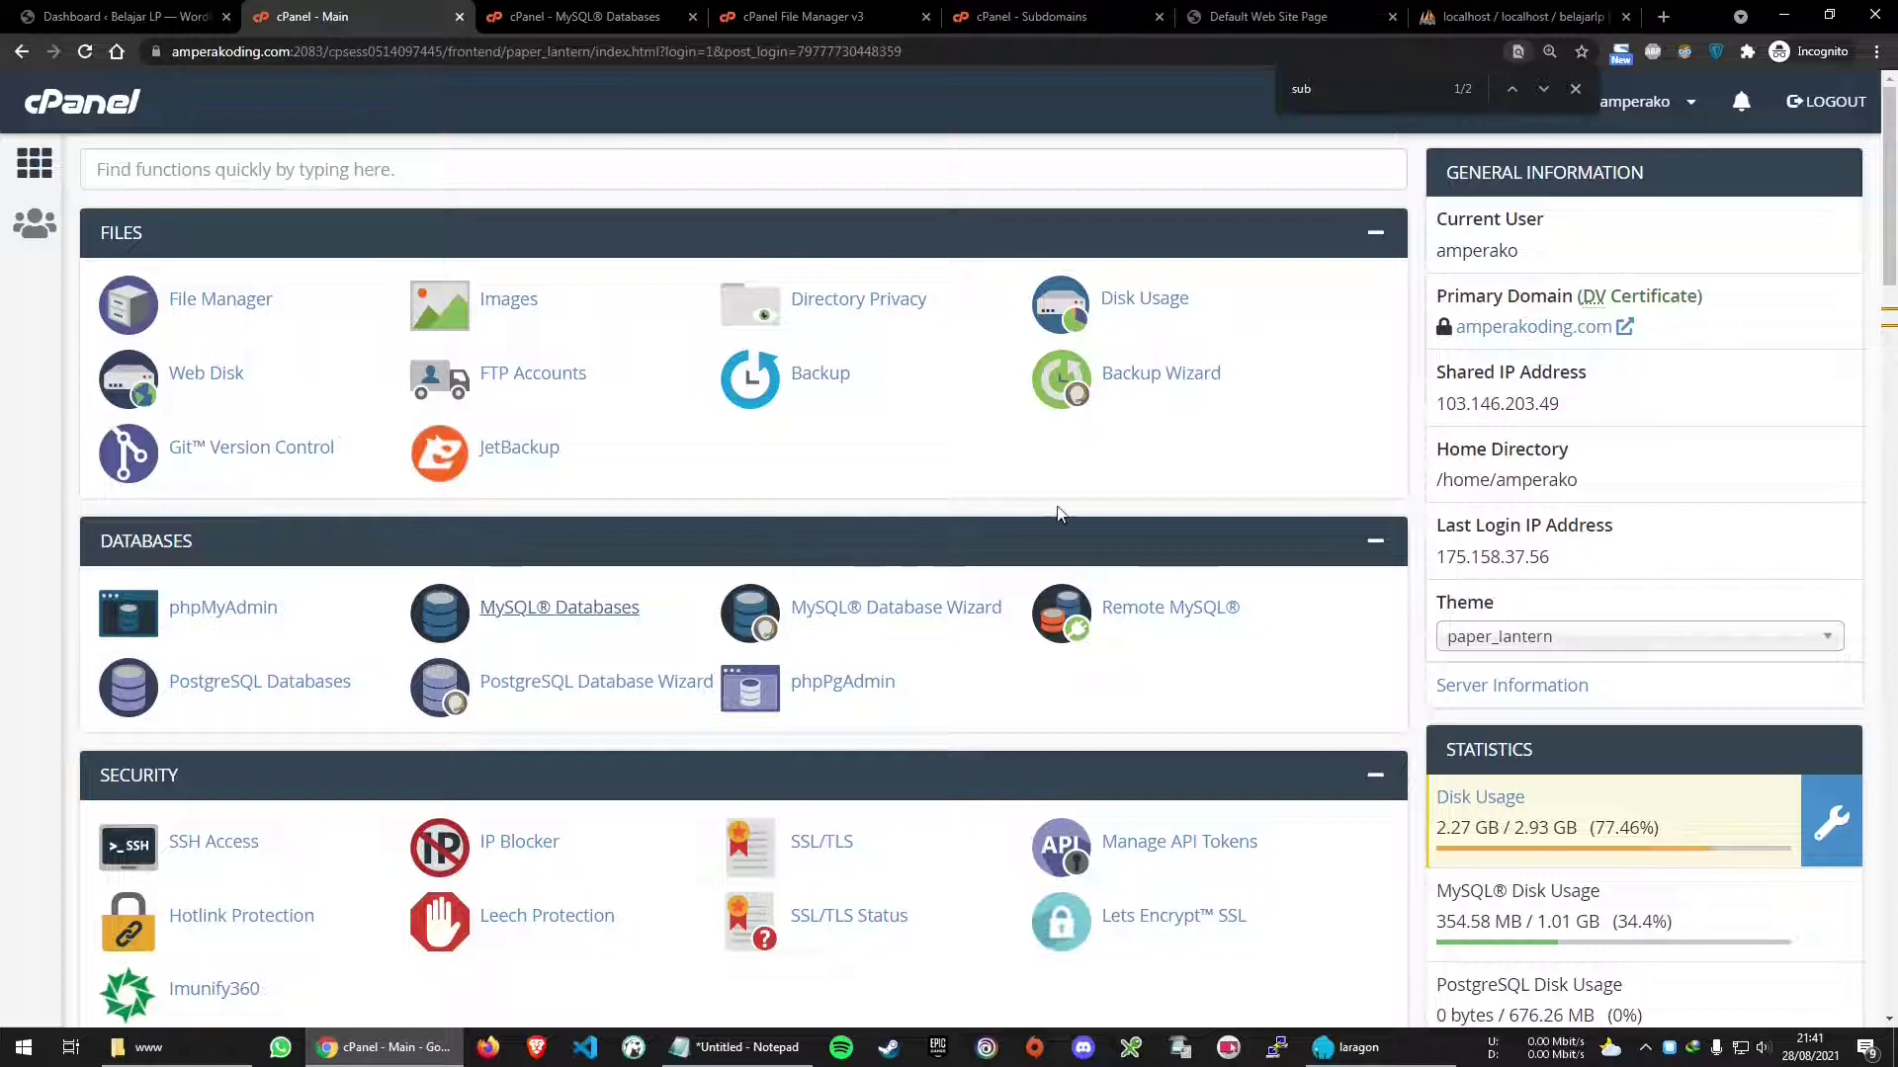
pyautogui.click(237, 611)
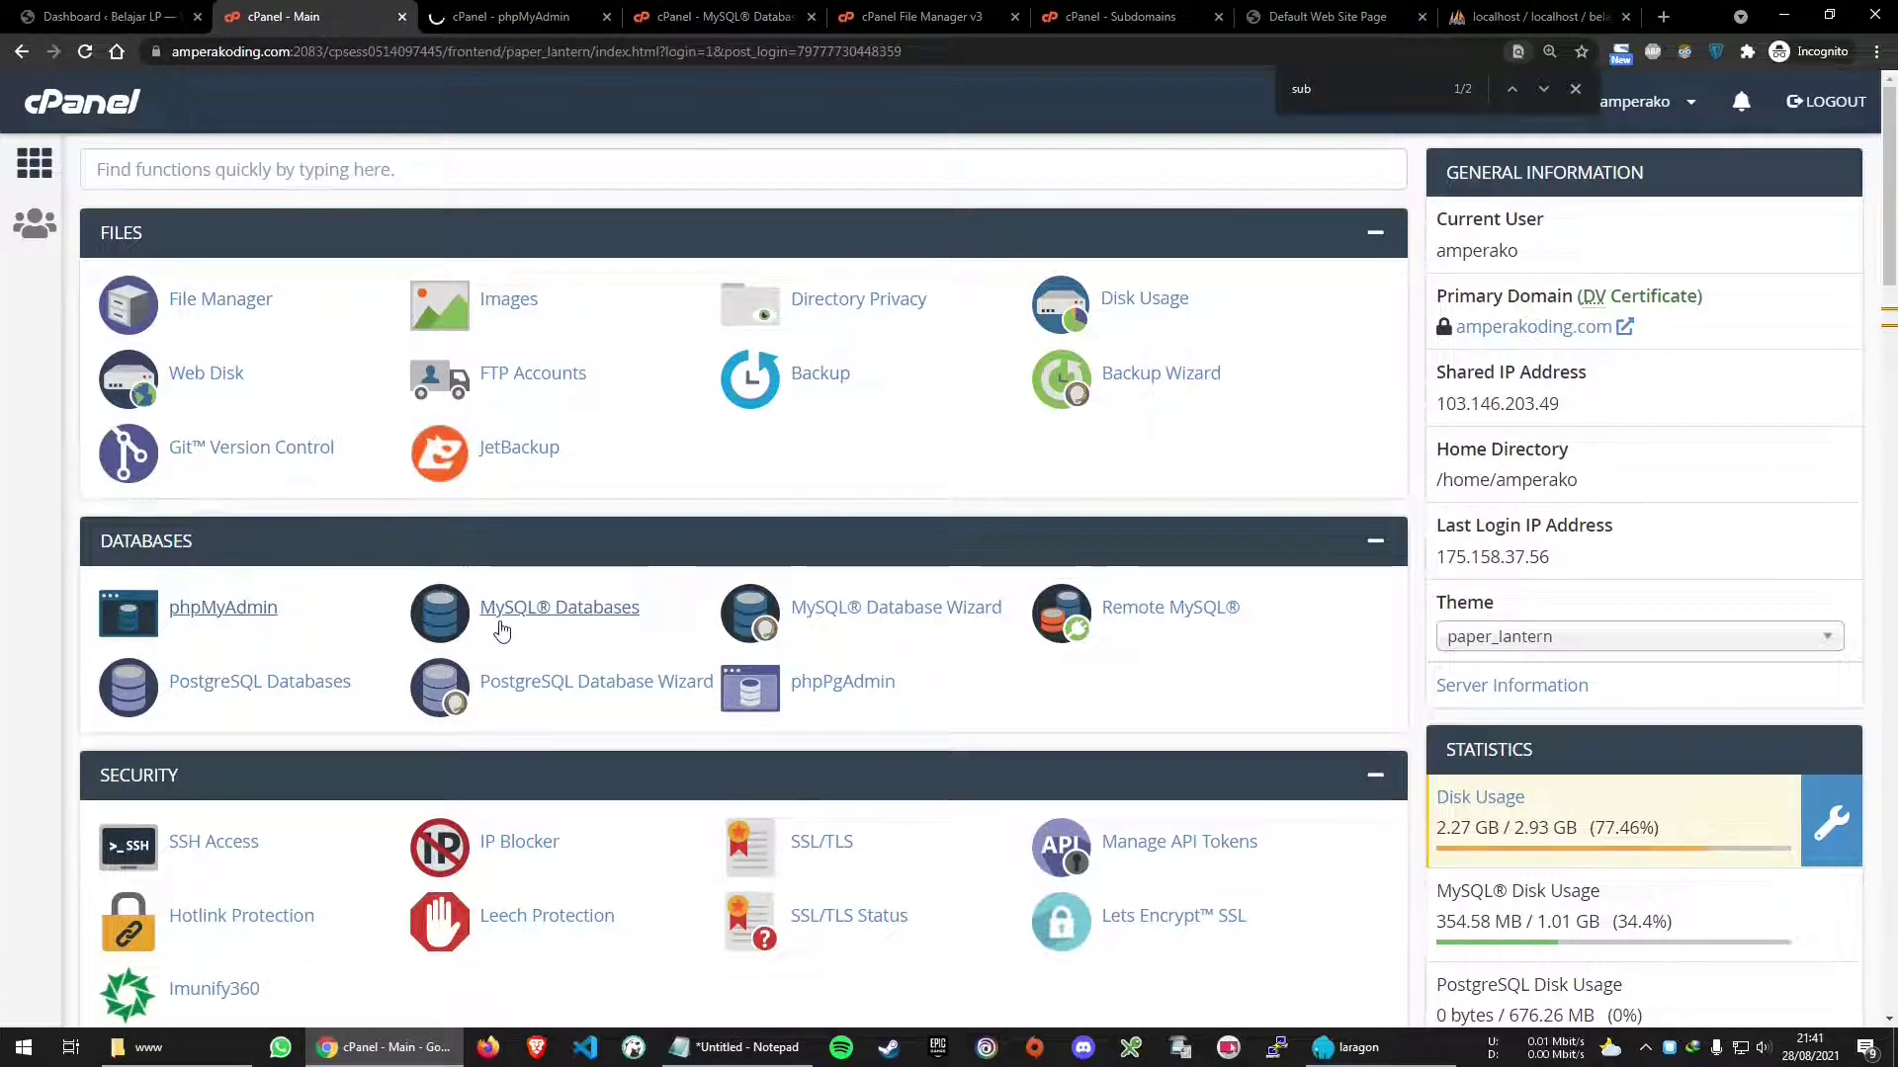
# In phpMyAdmin, select the empty amperako_belajarlp database and go to its Import page
pyautogui.hotkey('ctrl', 'Tab')
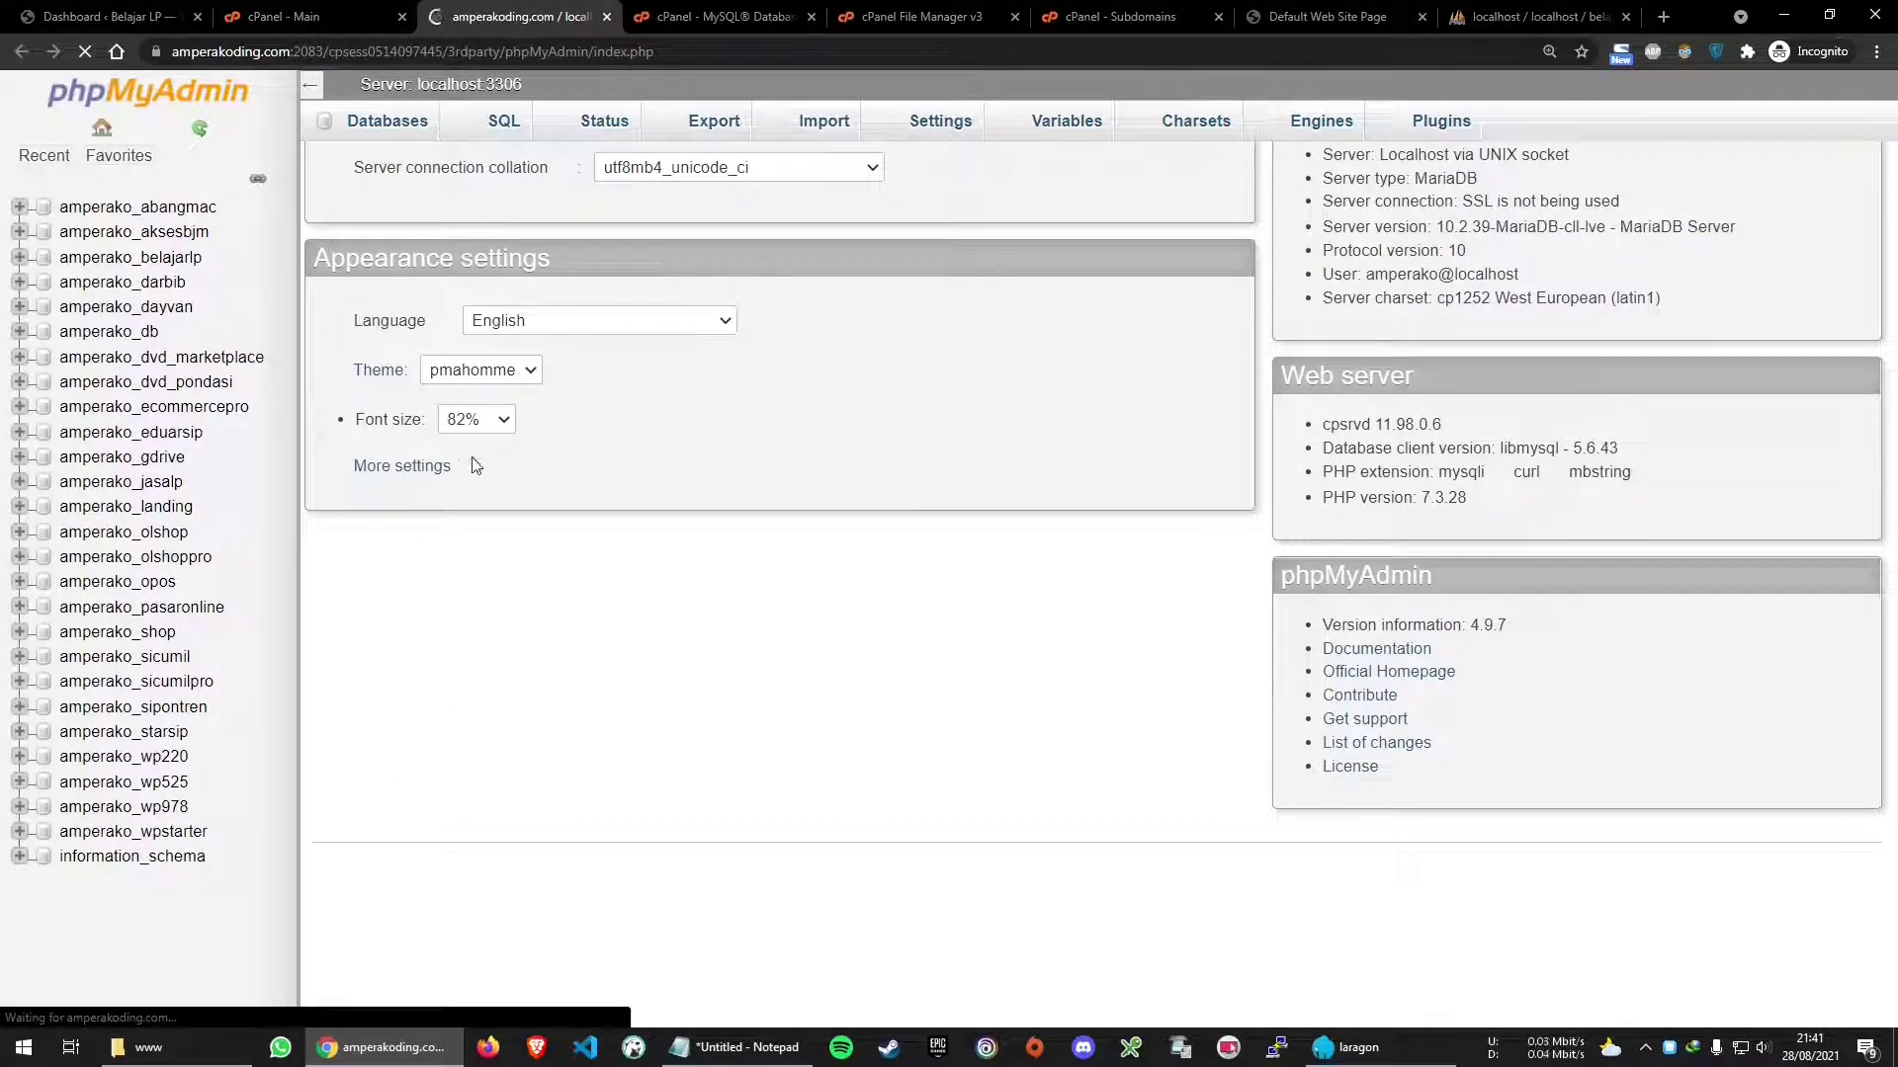
pyautogui.click(187, 260)
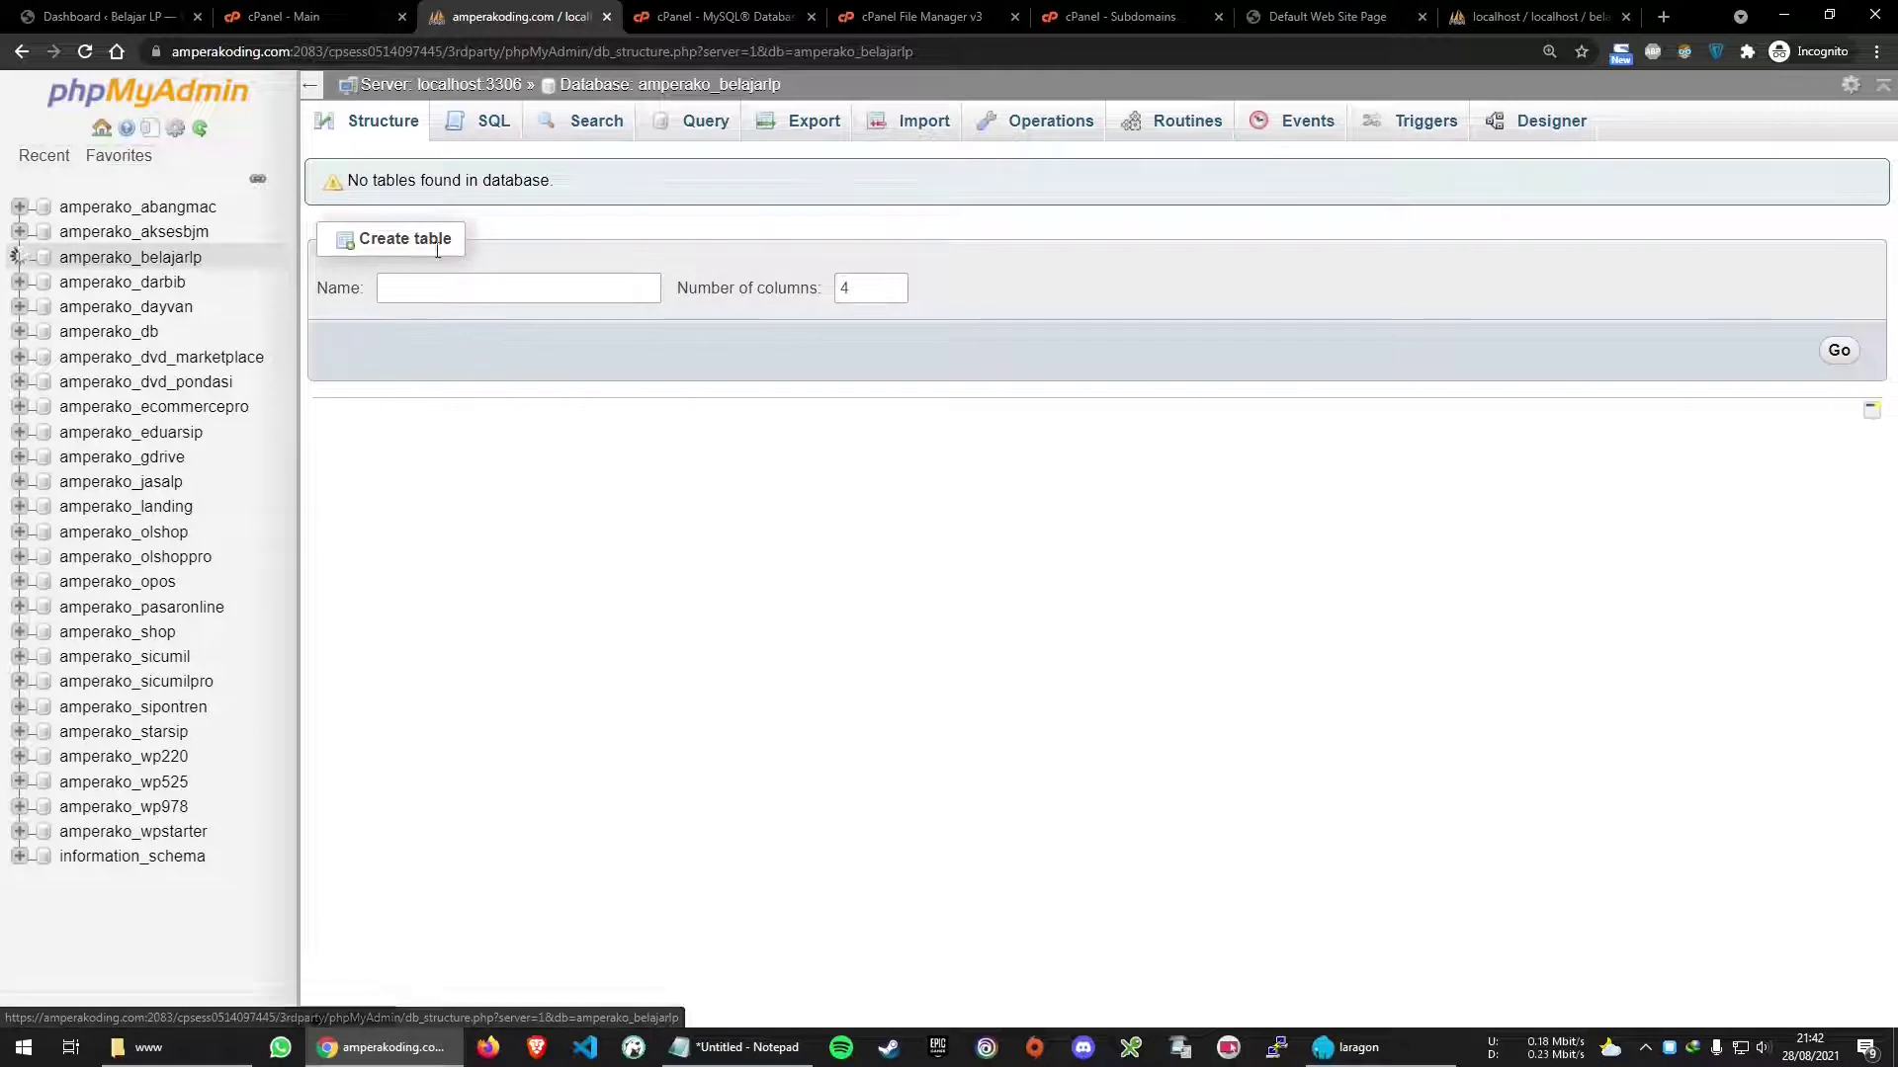
pyautogui.click(909, 129)
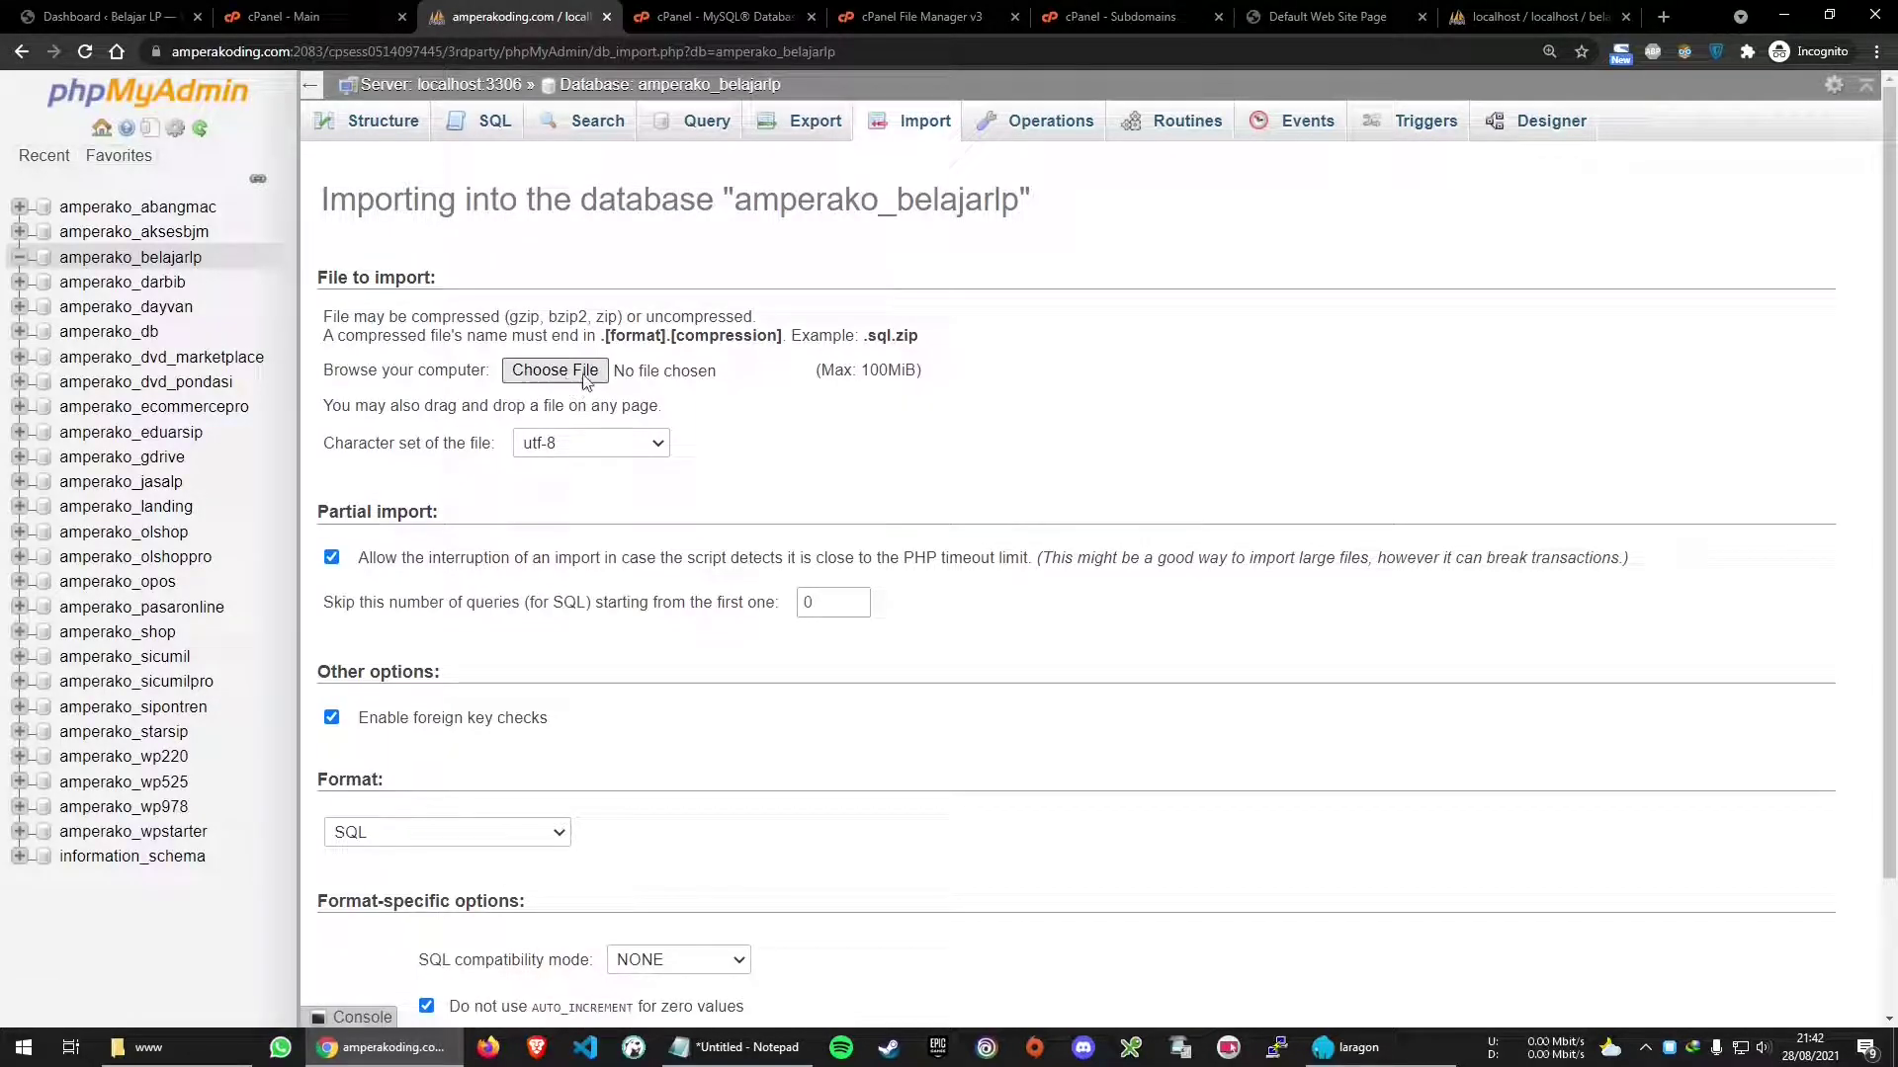
# Import belajarlp.sql from D:\Laragon\www into amperako_belajarlp
pyautogui.click(585, 379)
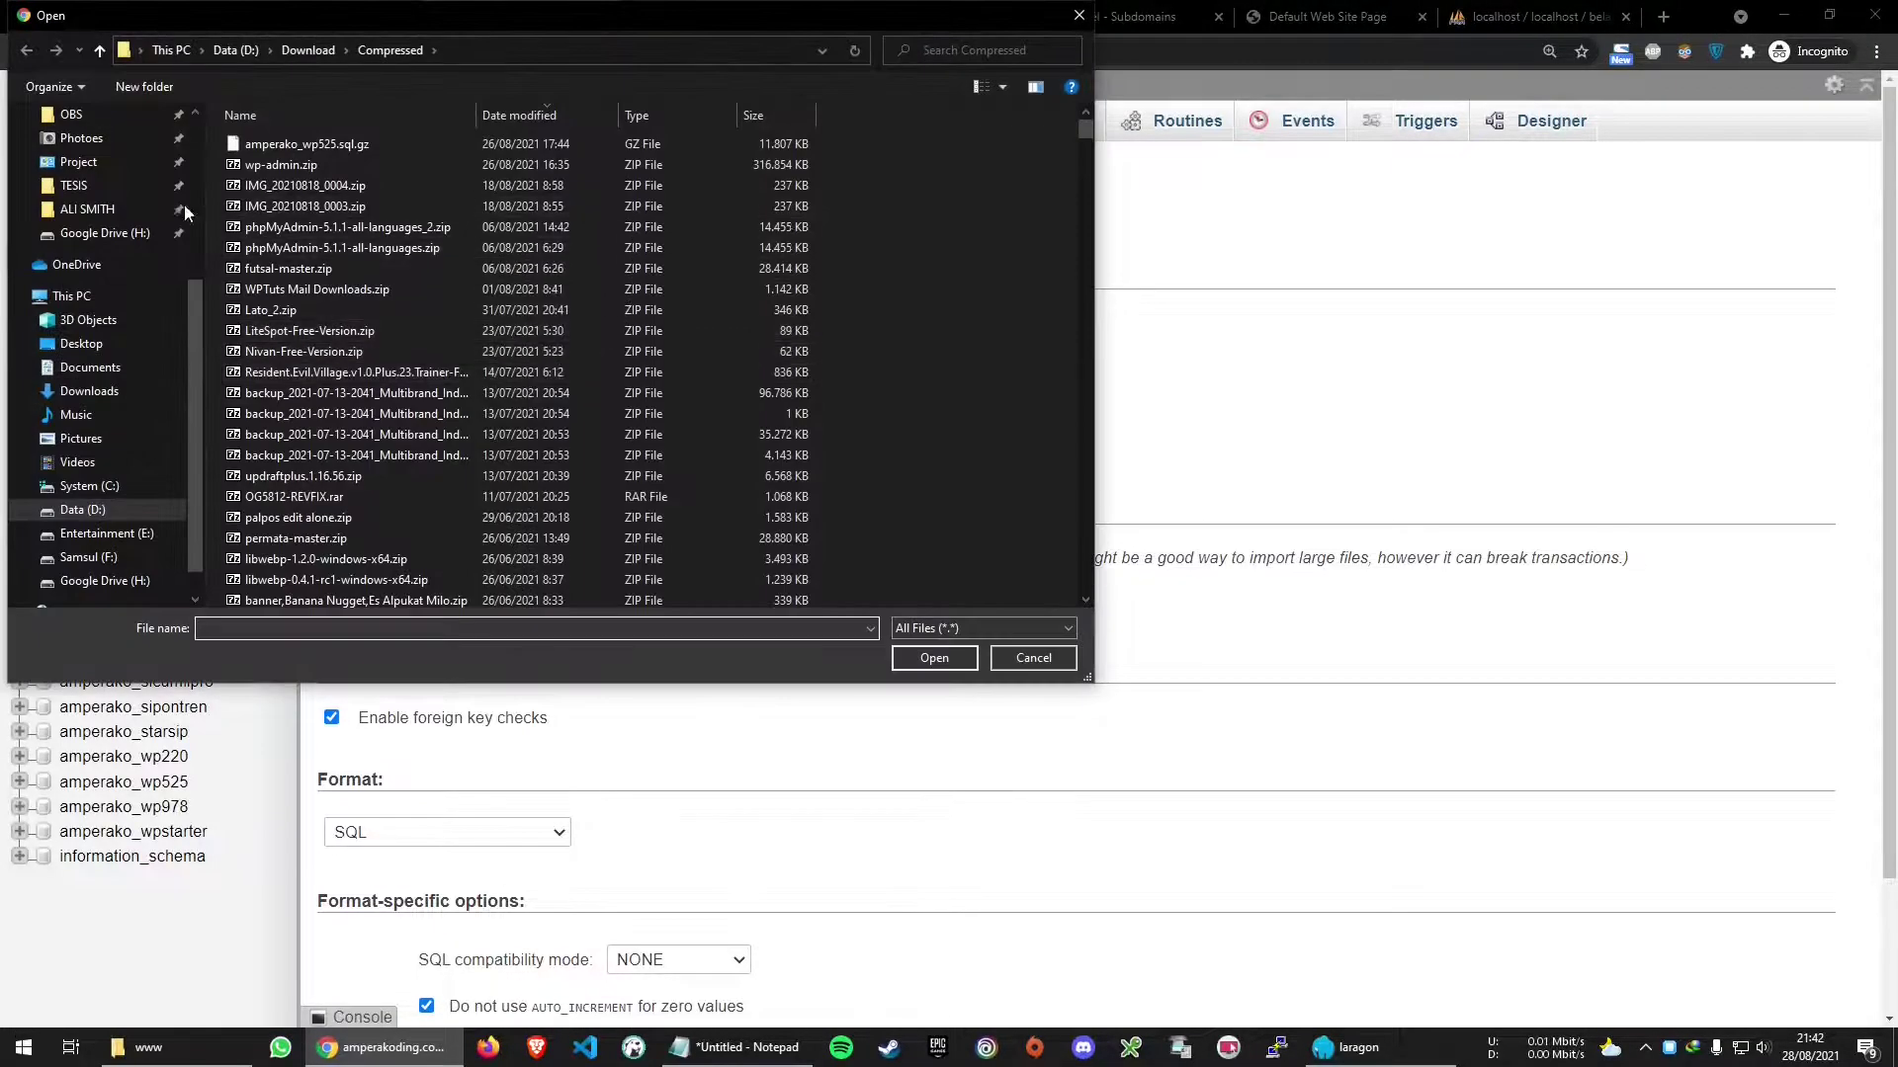
pyautogui.scroll(1, 133, 270)
pyautogui.click(84, 138)
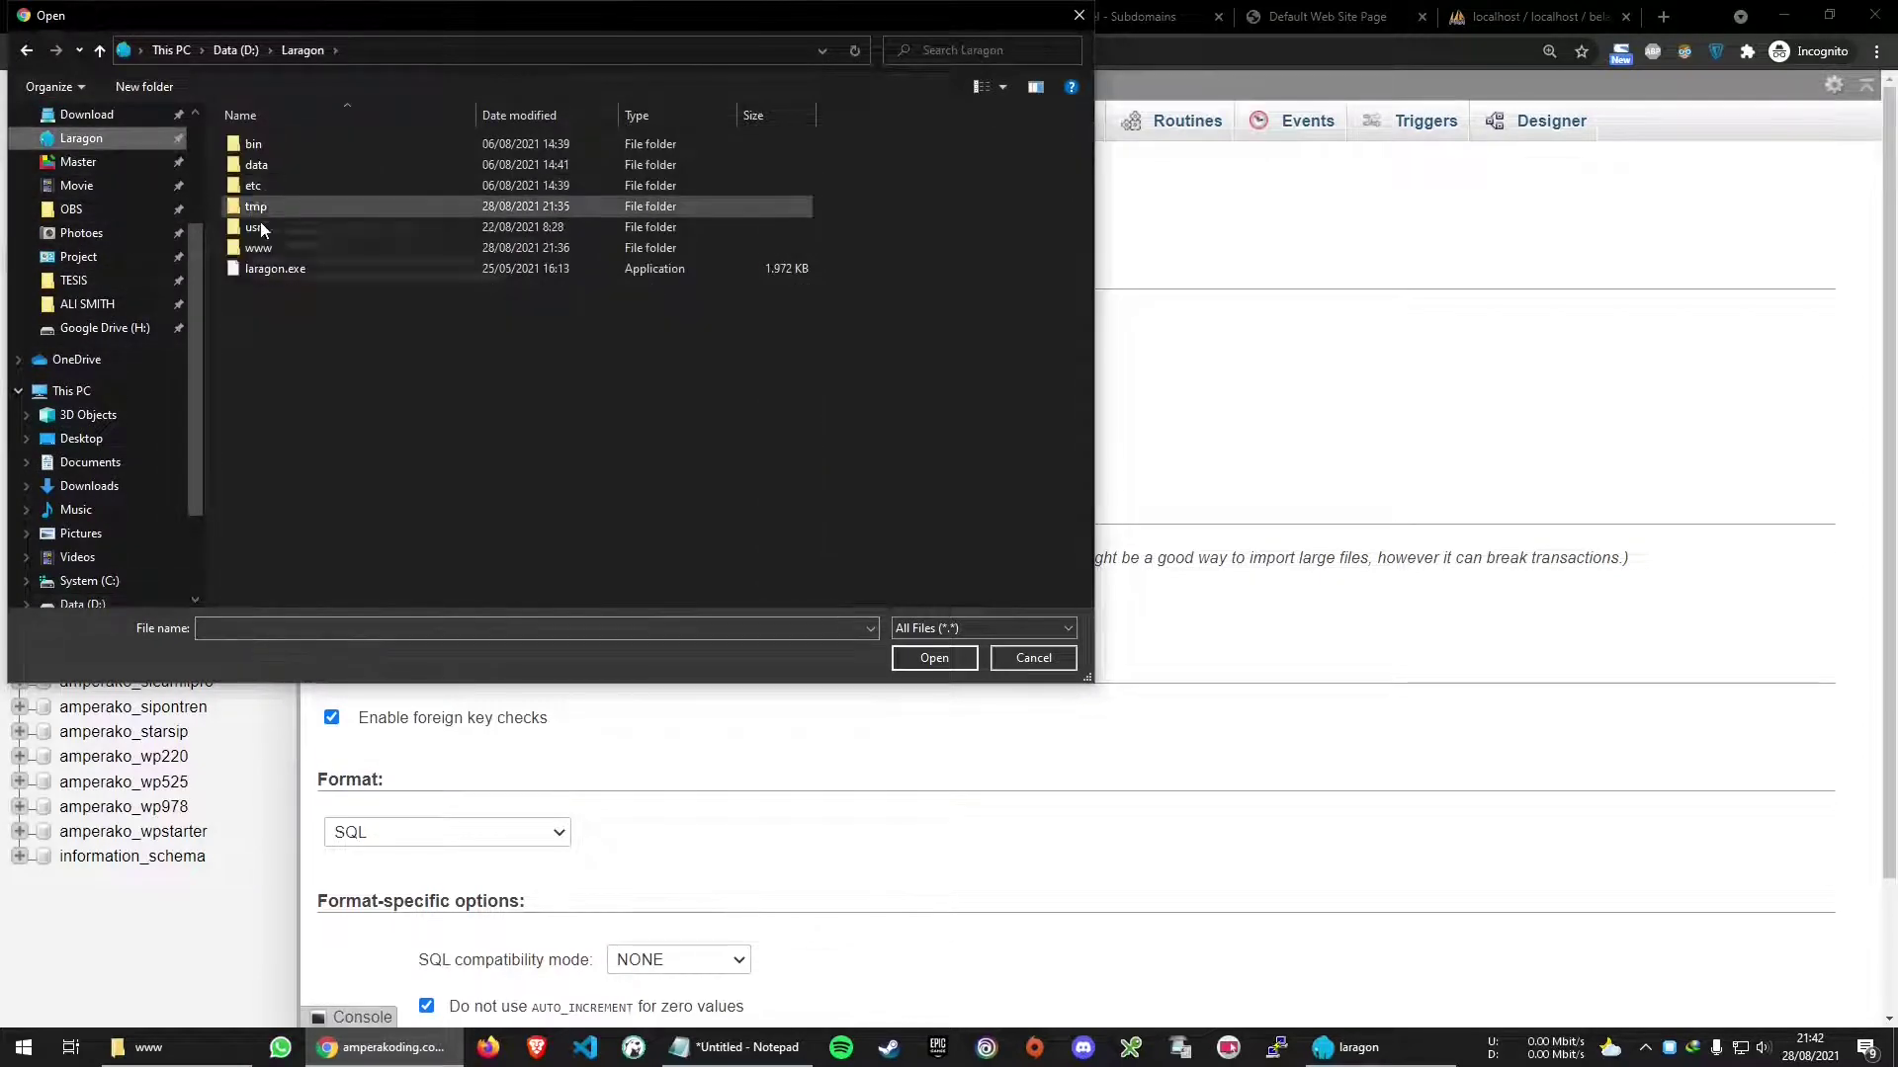
pyautogui.doubleClick(286, 249)
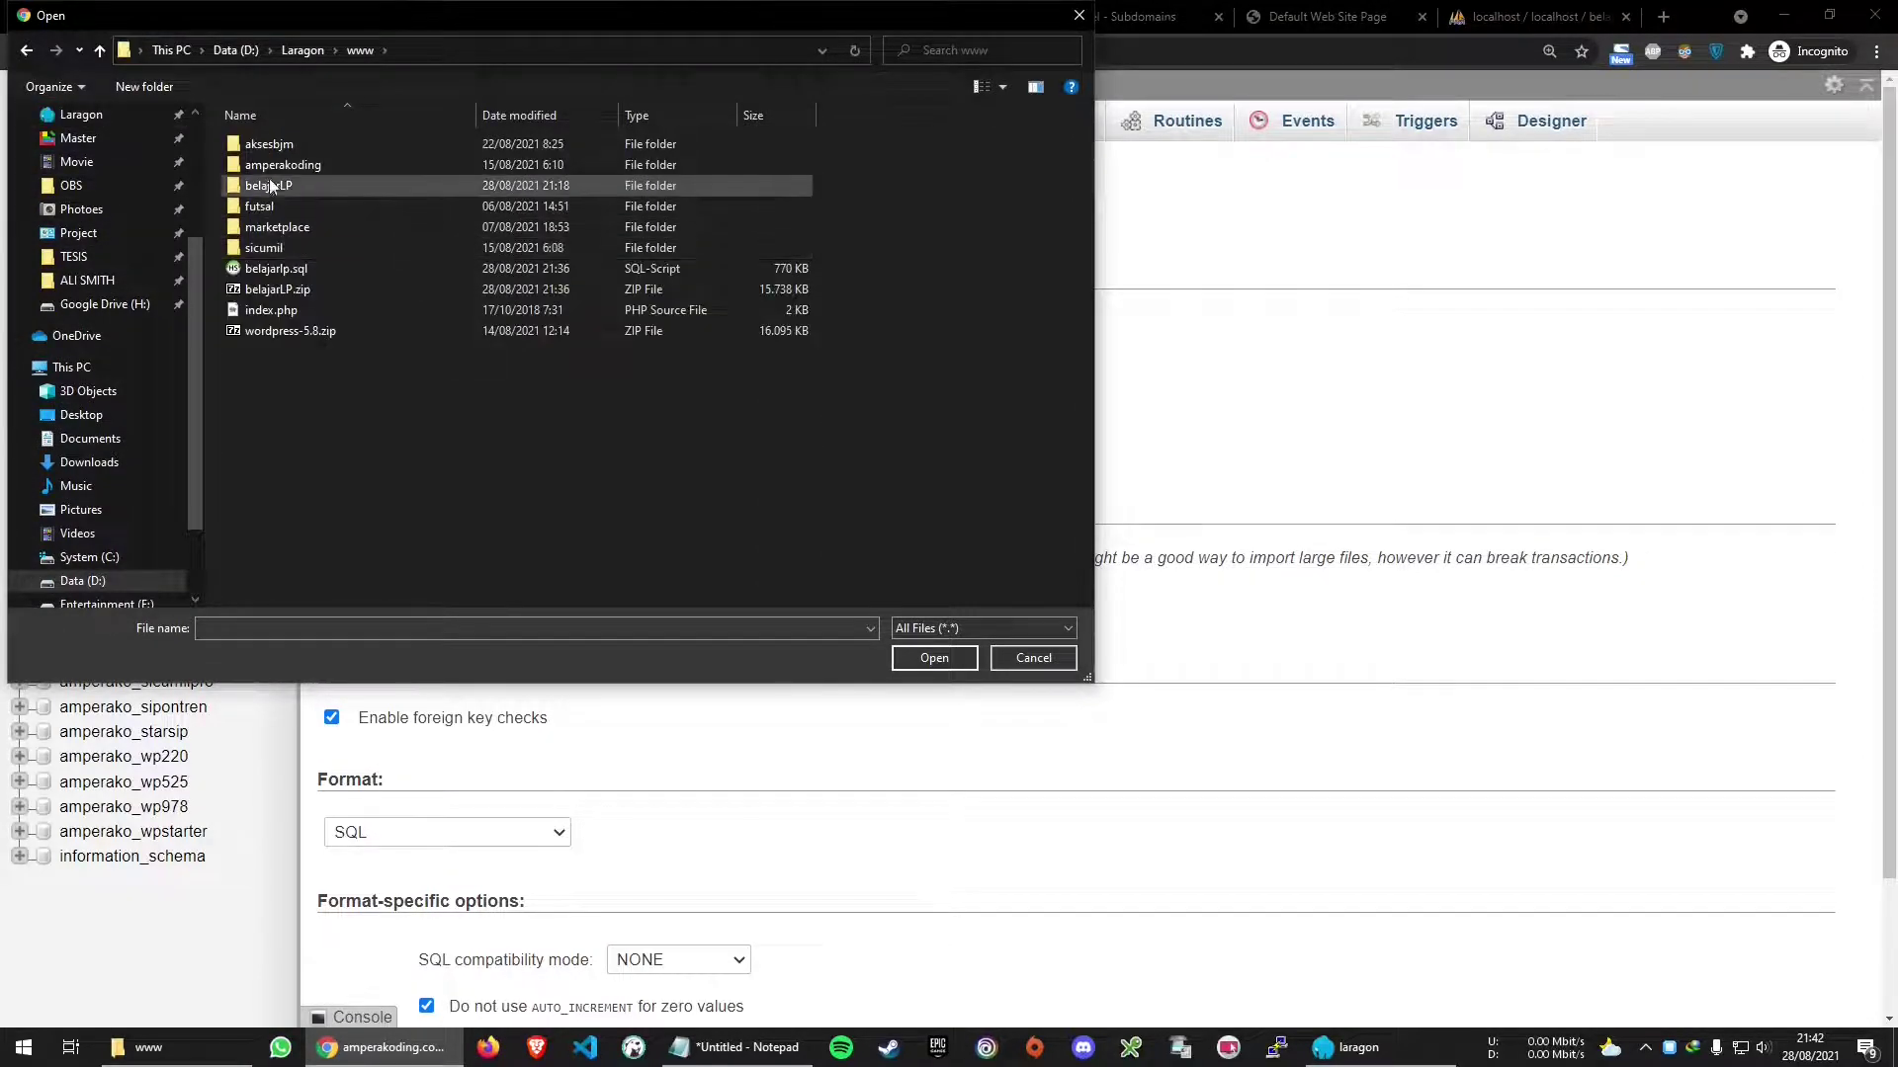
pyautogui.doubleClick(306, 272)
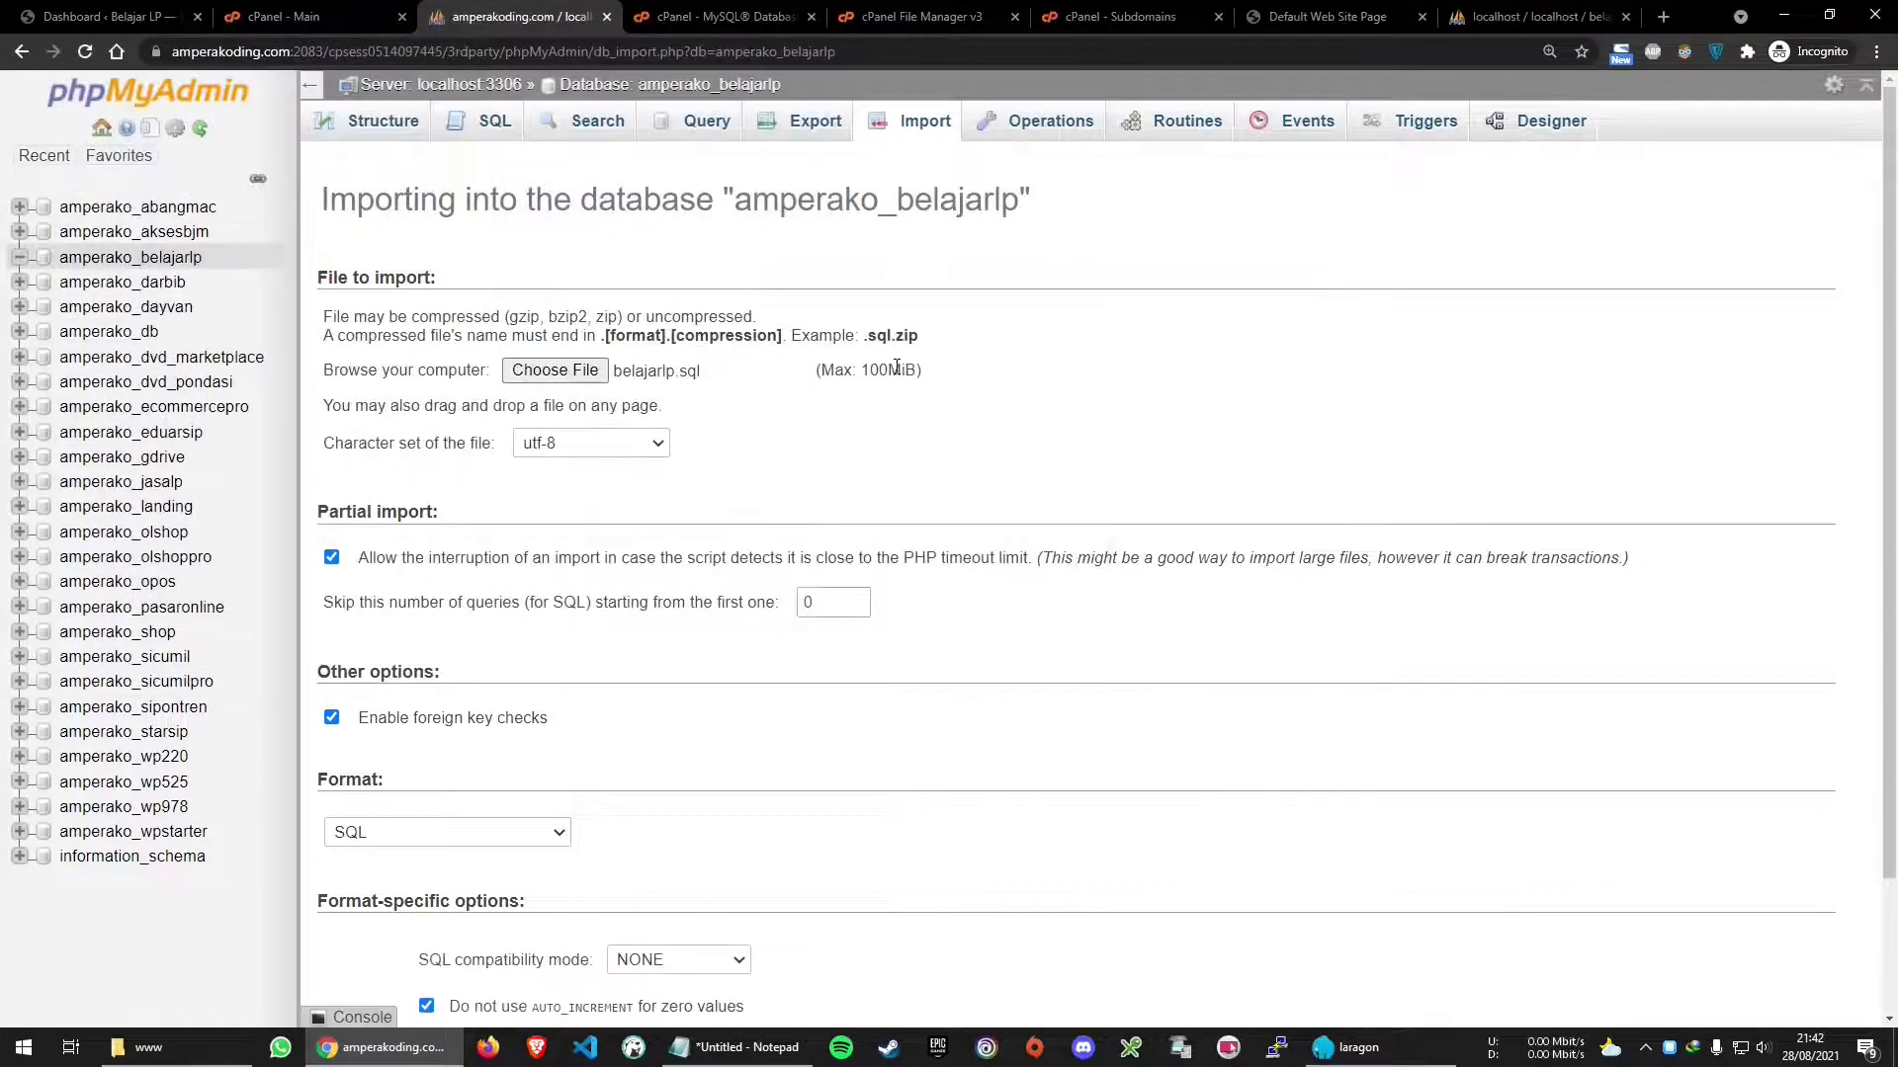
pyautogui.scroll(-2, 731, 420)
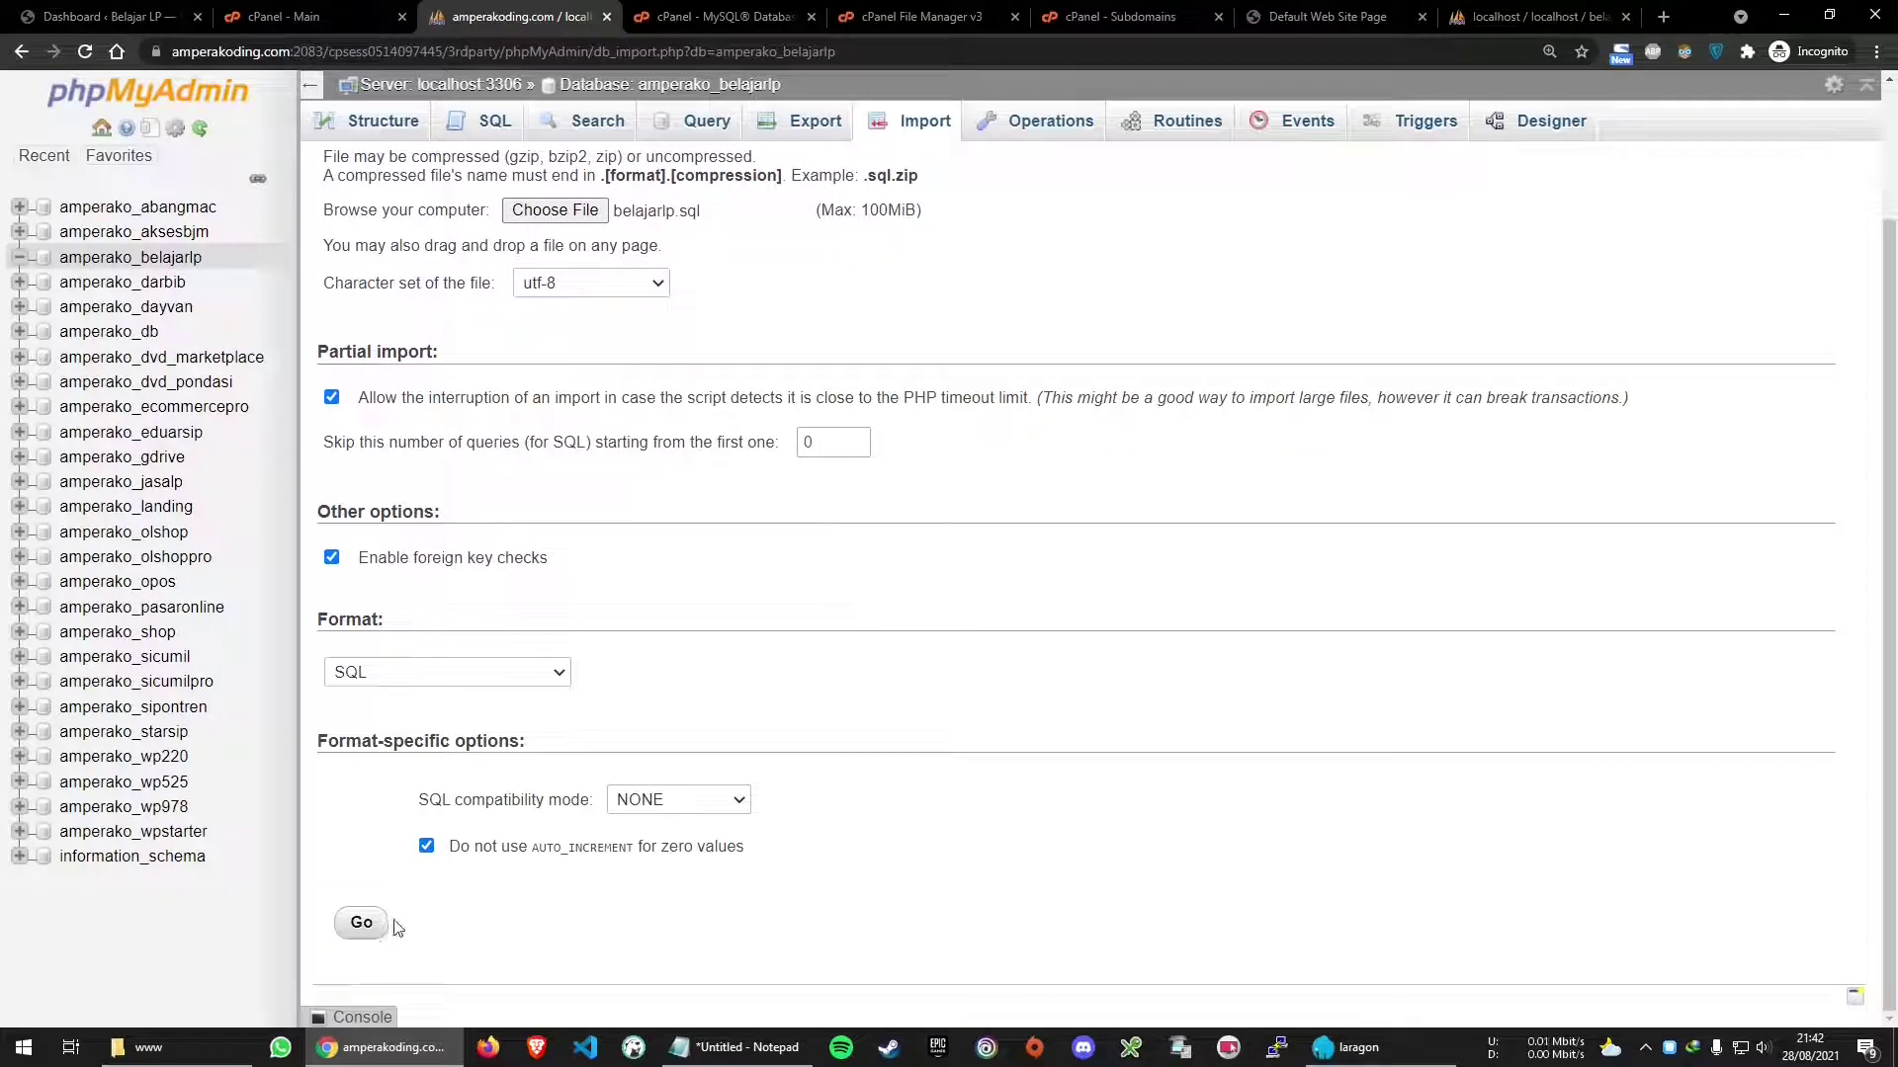
pyautogui.click(361, 925)
pyautogui.click(363, 14)
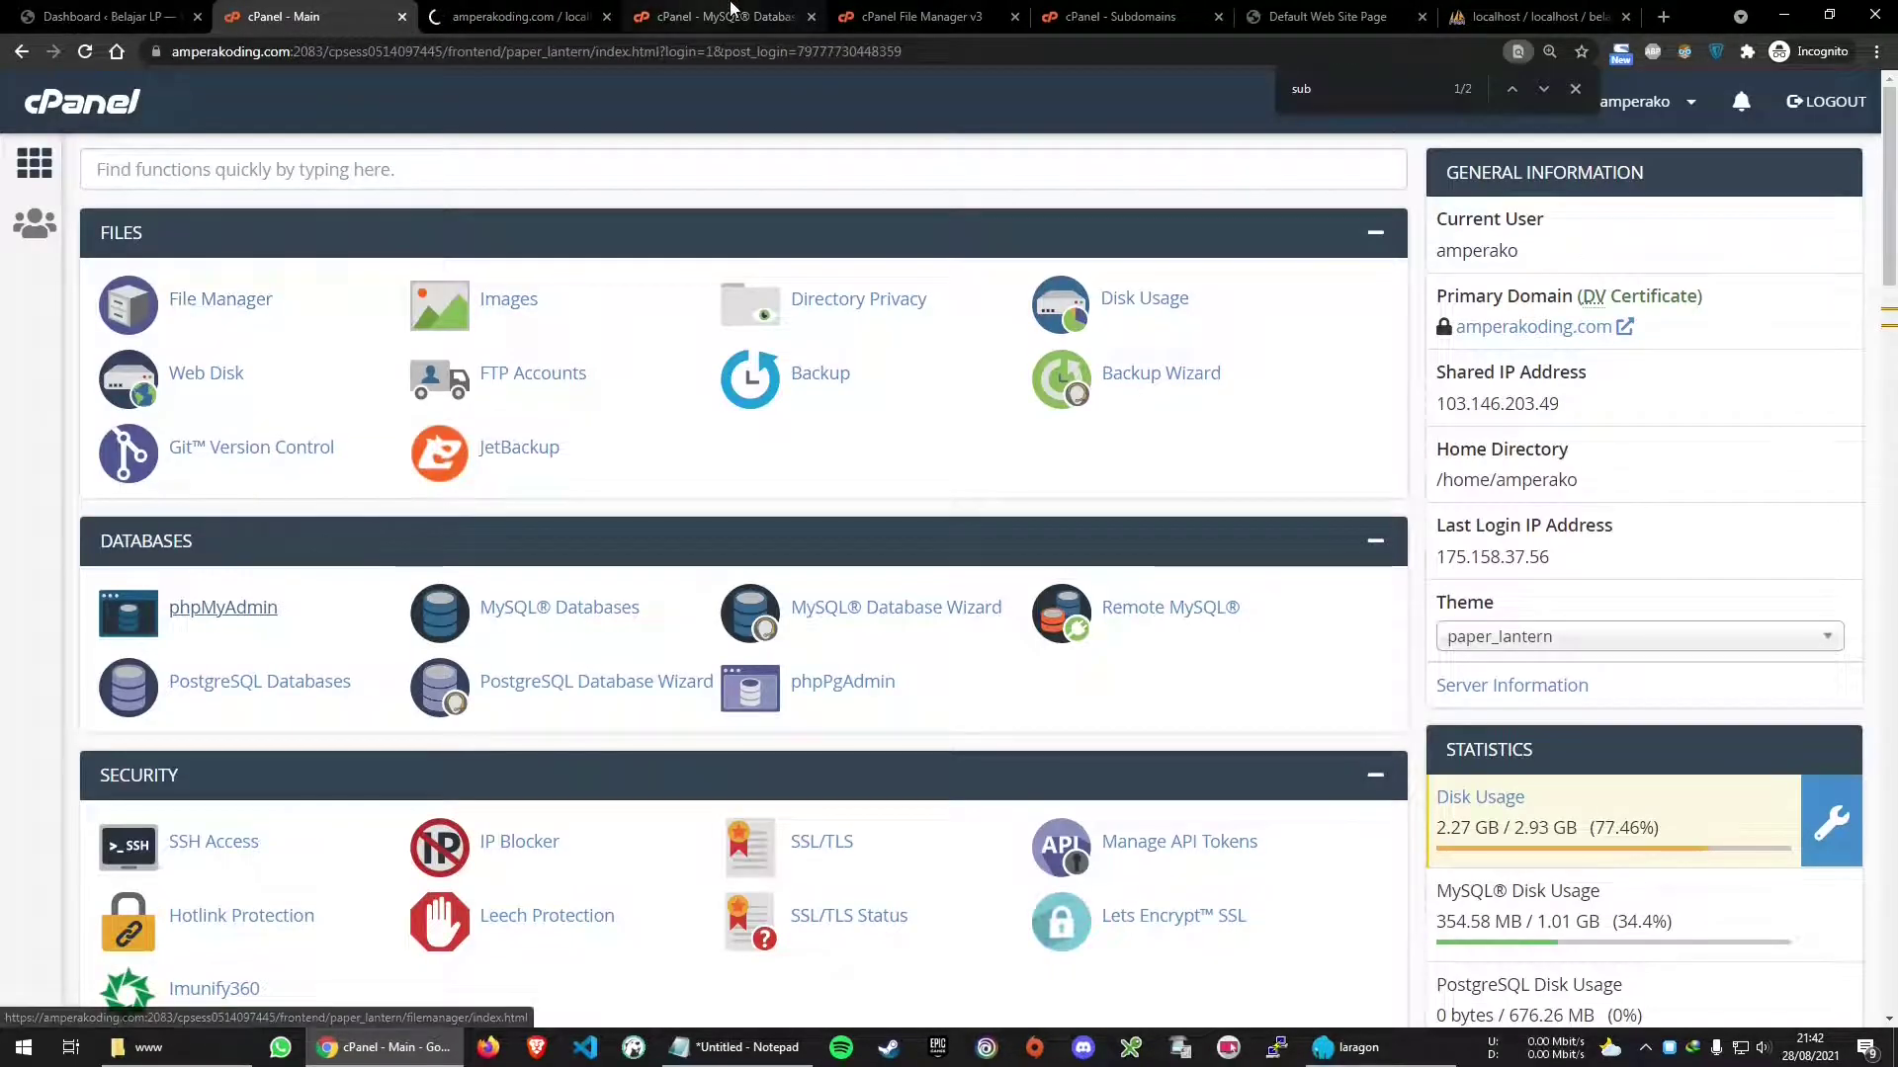
# Open the belajarlp.amperakoding.com folder in File Manager
pyautogui.click(909, 16)
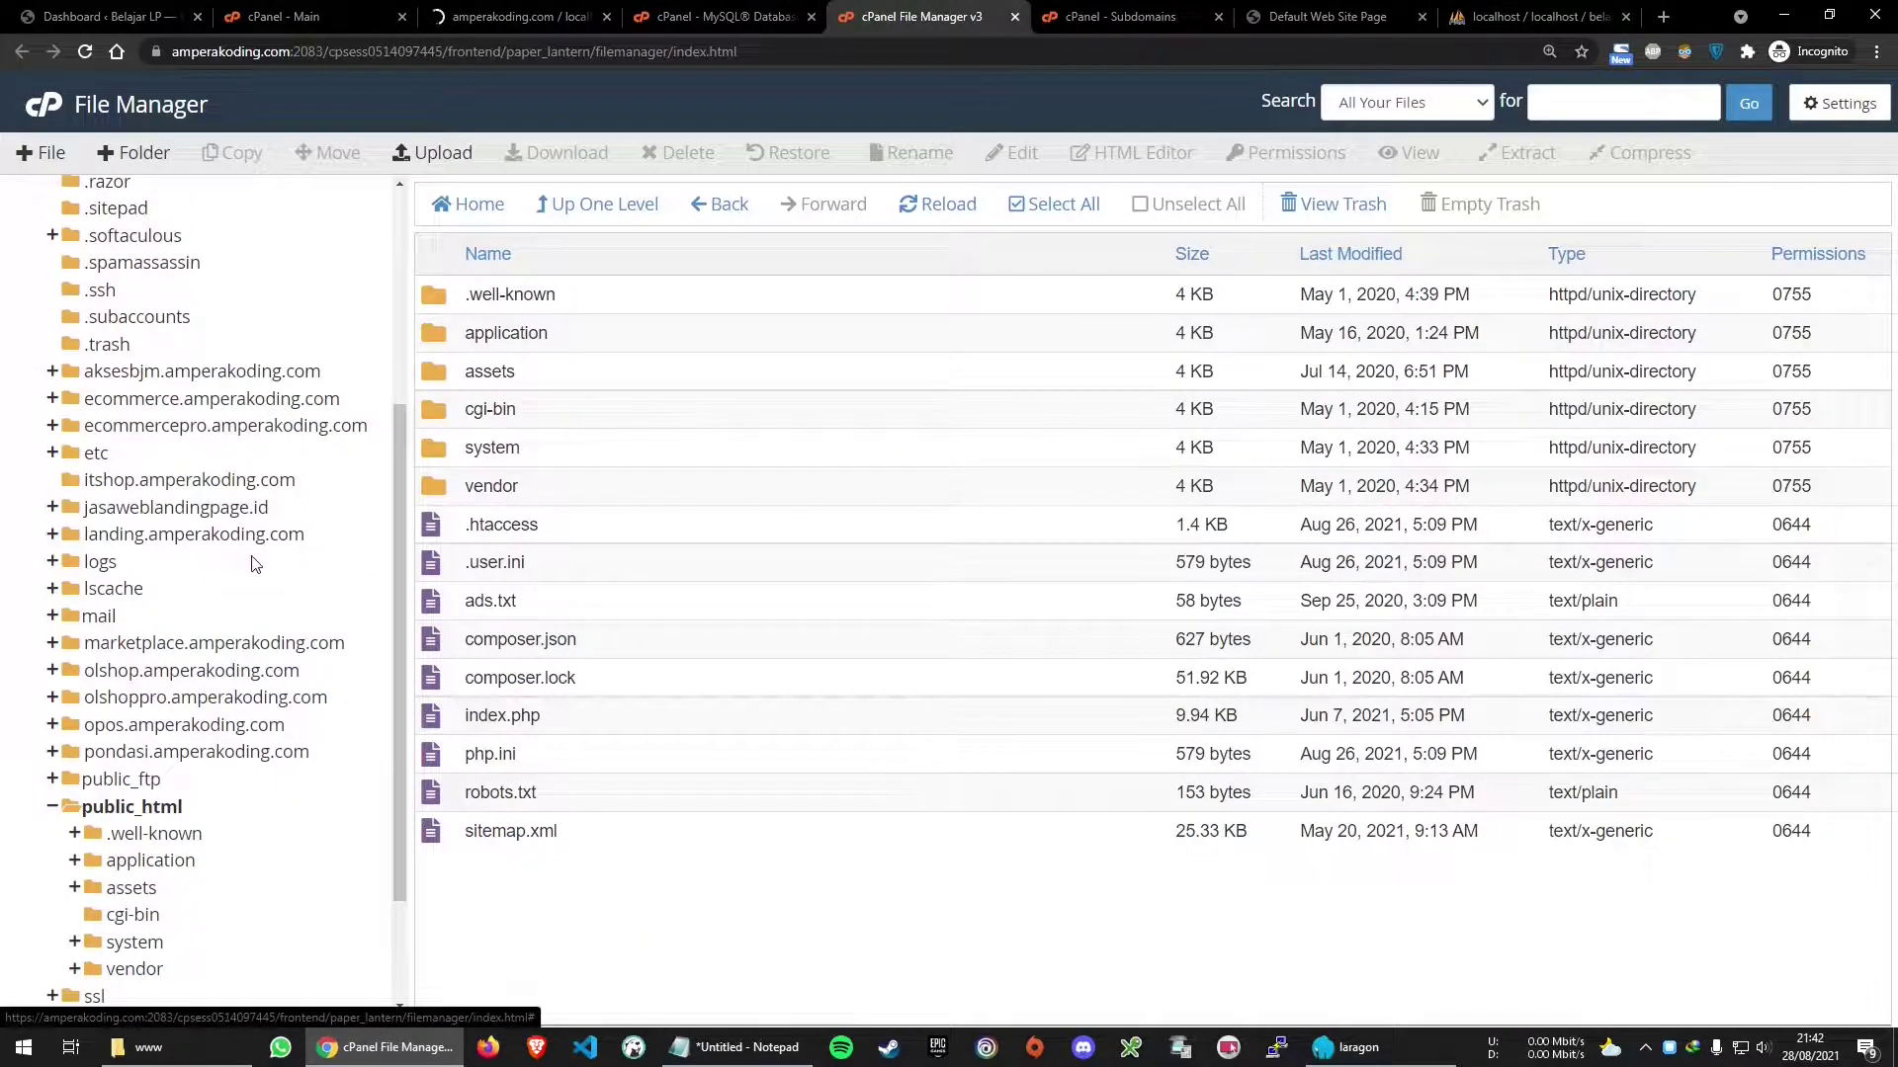
pyautogui.scroll(4, 255, 564)
pyautogui.scroll(-1, 200, 539)
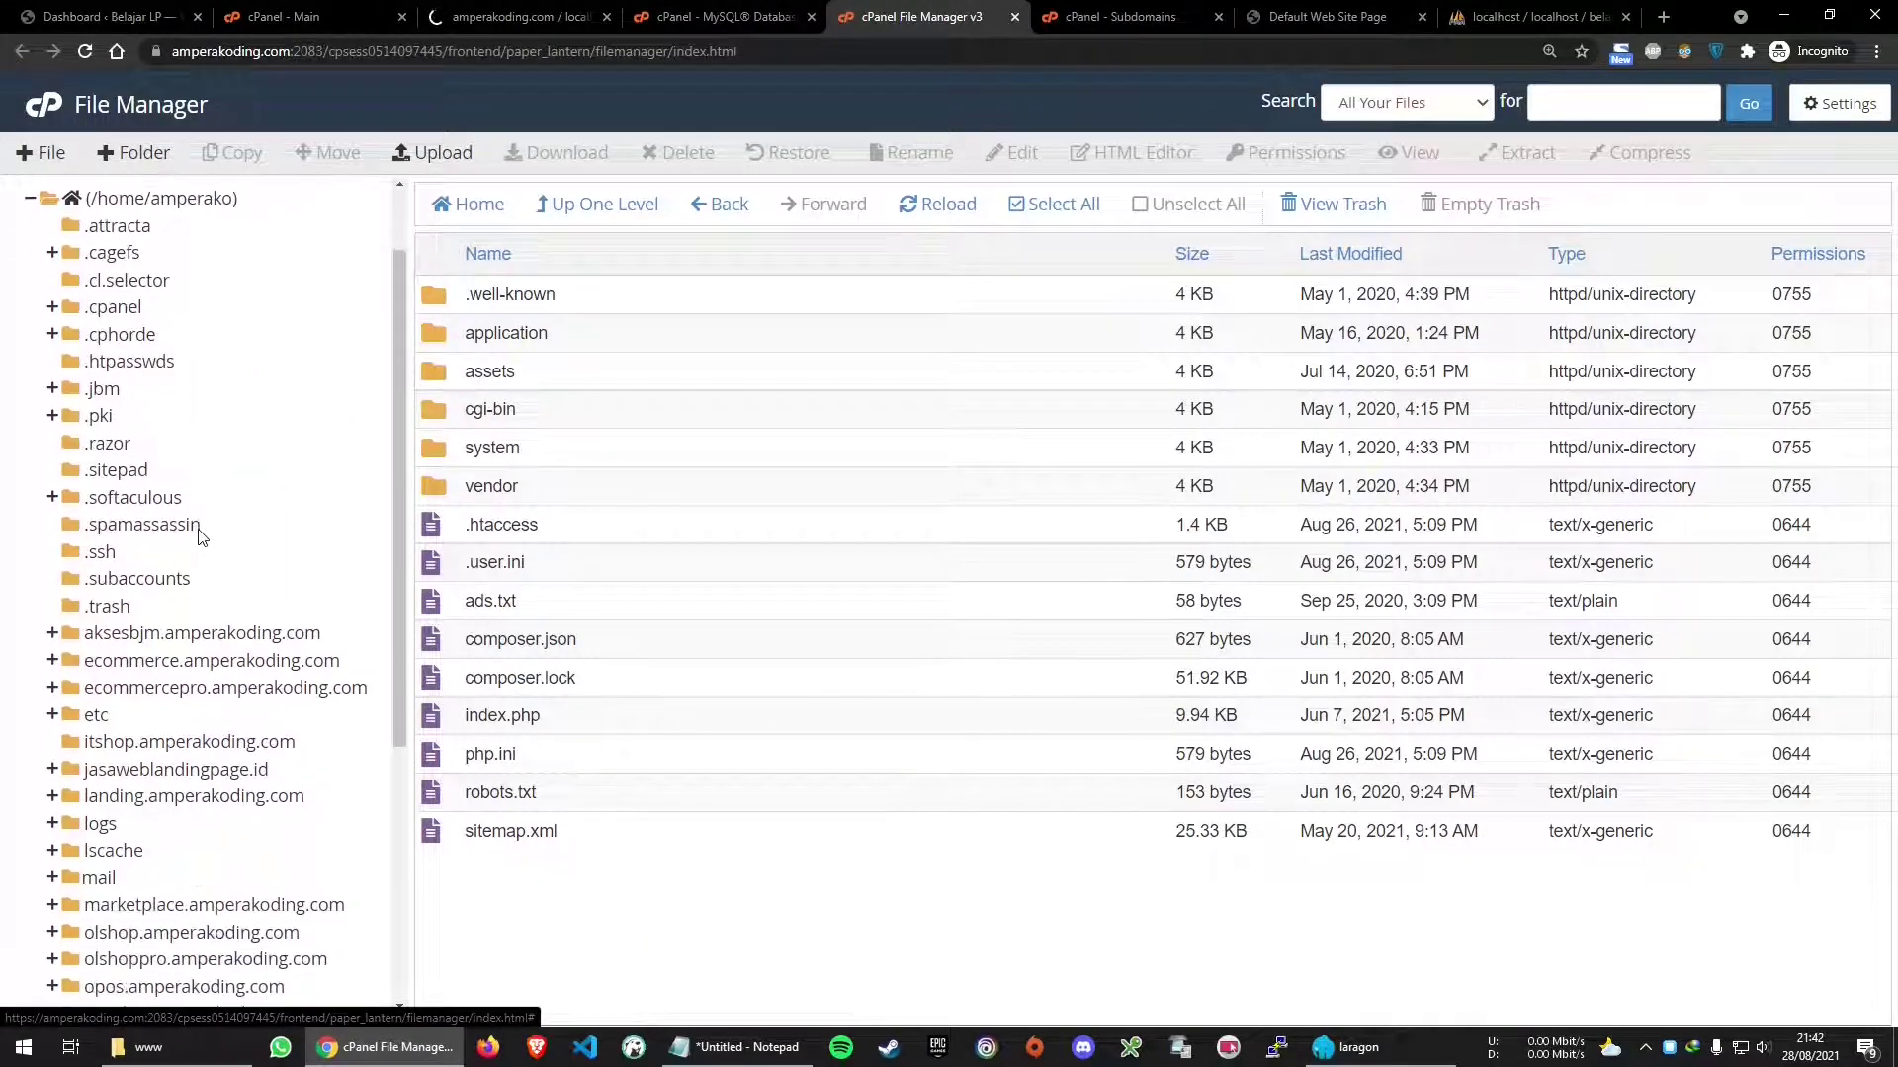
pyautogui.scroll(1, 197, 535)
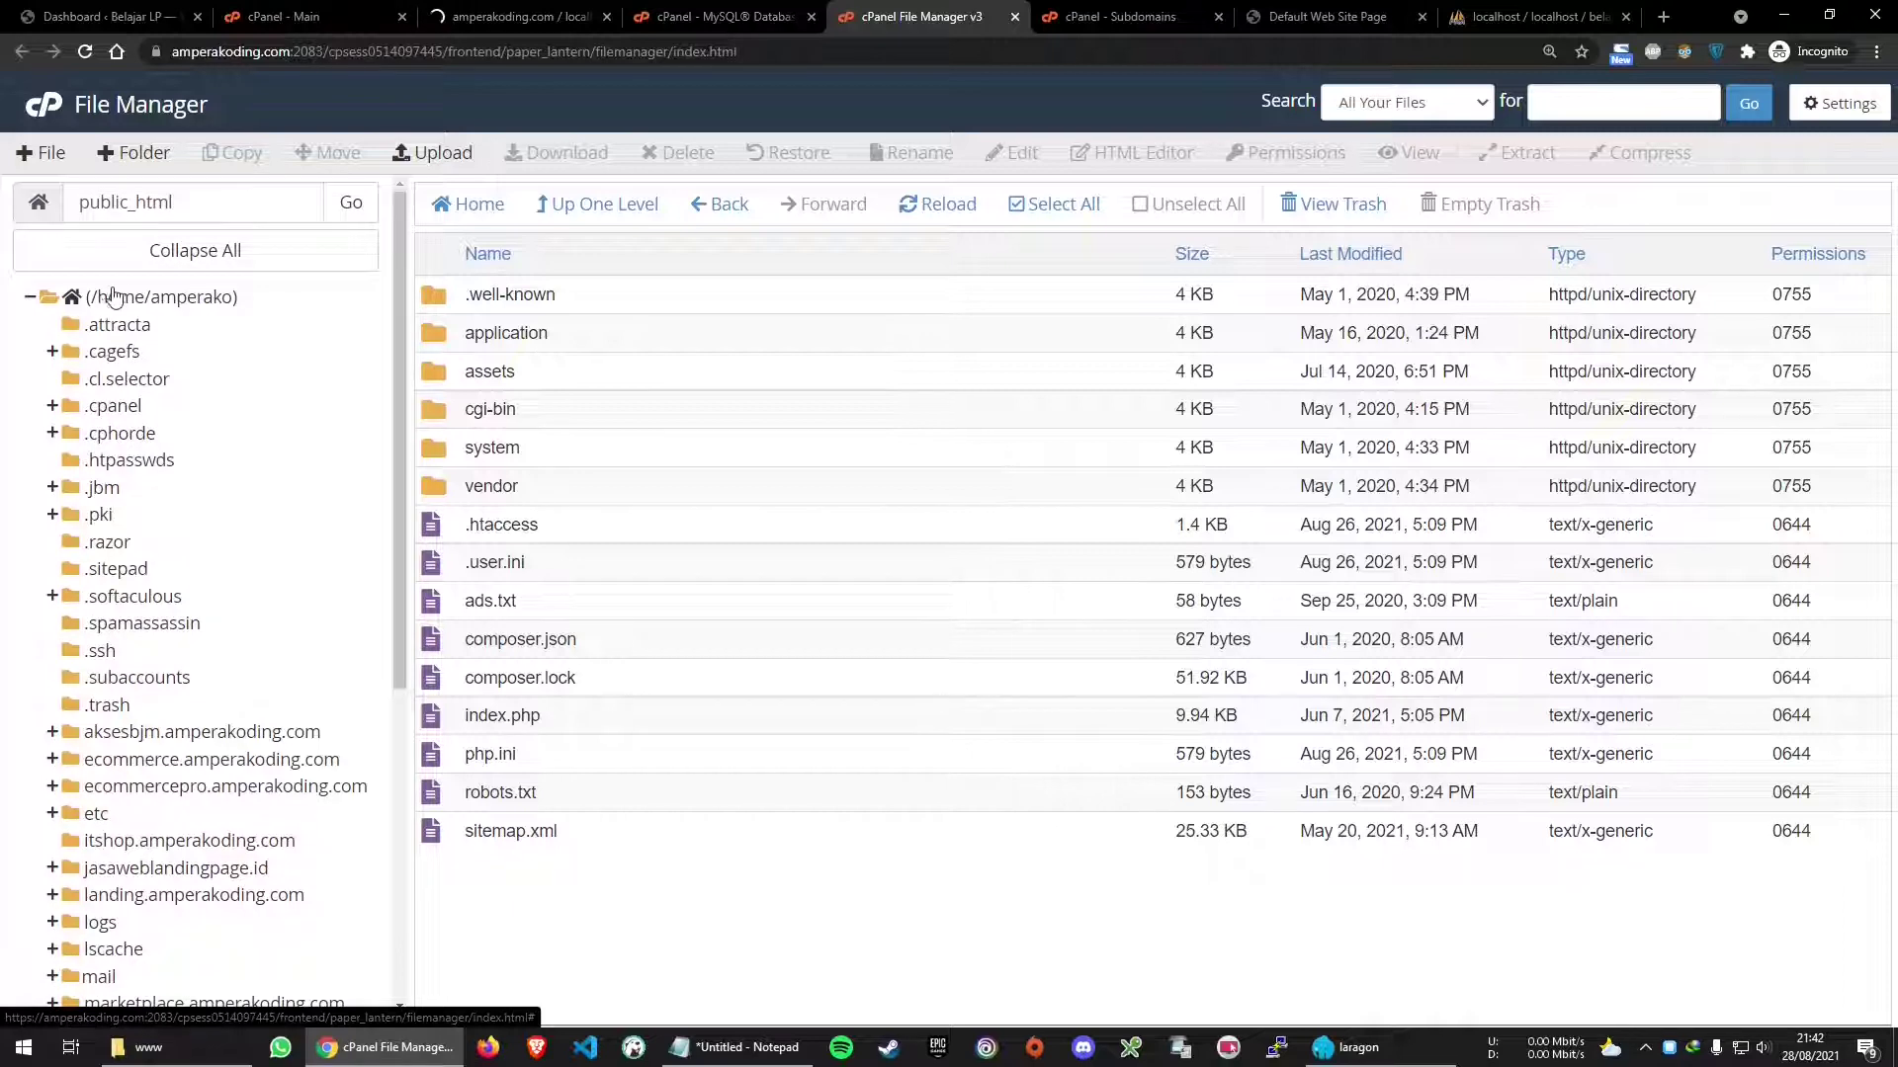
pyautogui.click(111, 297)
pyautogui.scroll(-4, 605, 543)
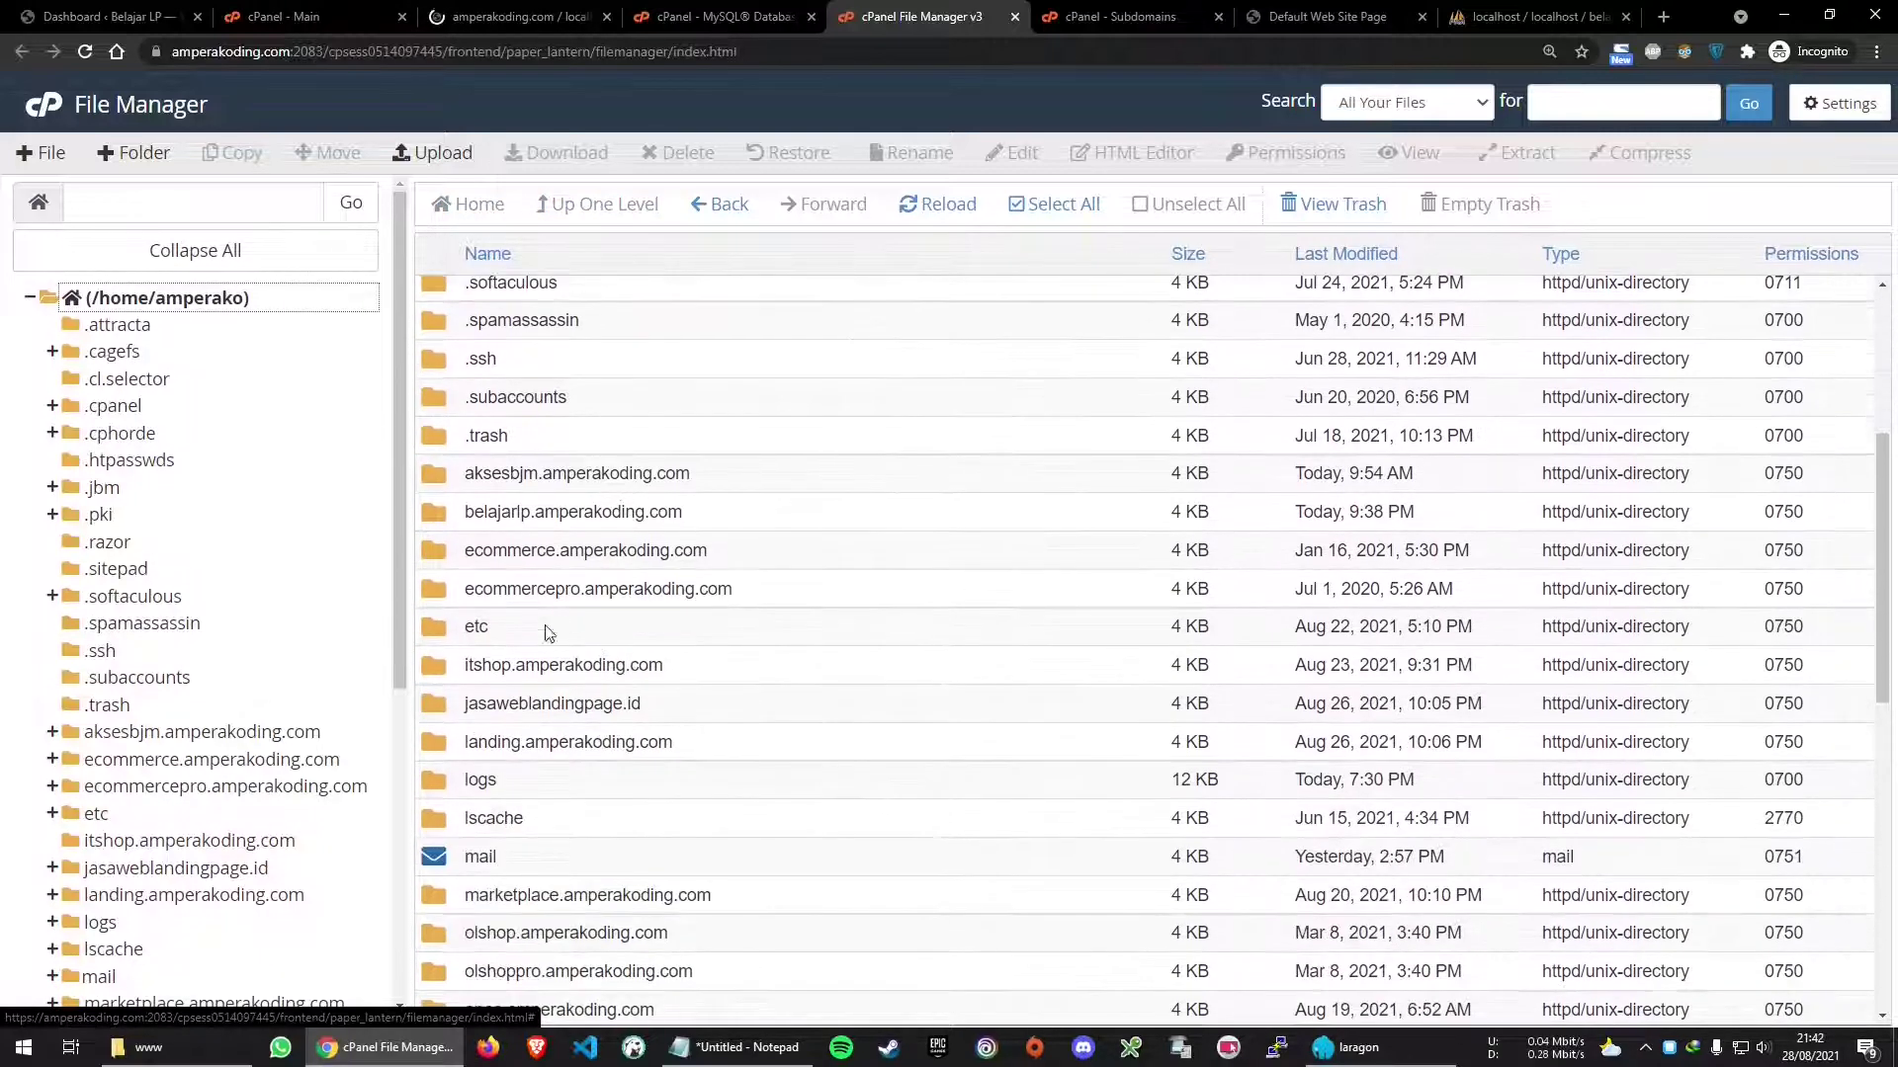
pyautogui.click(767, 516)
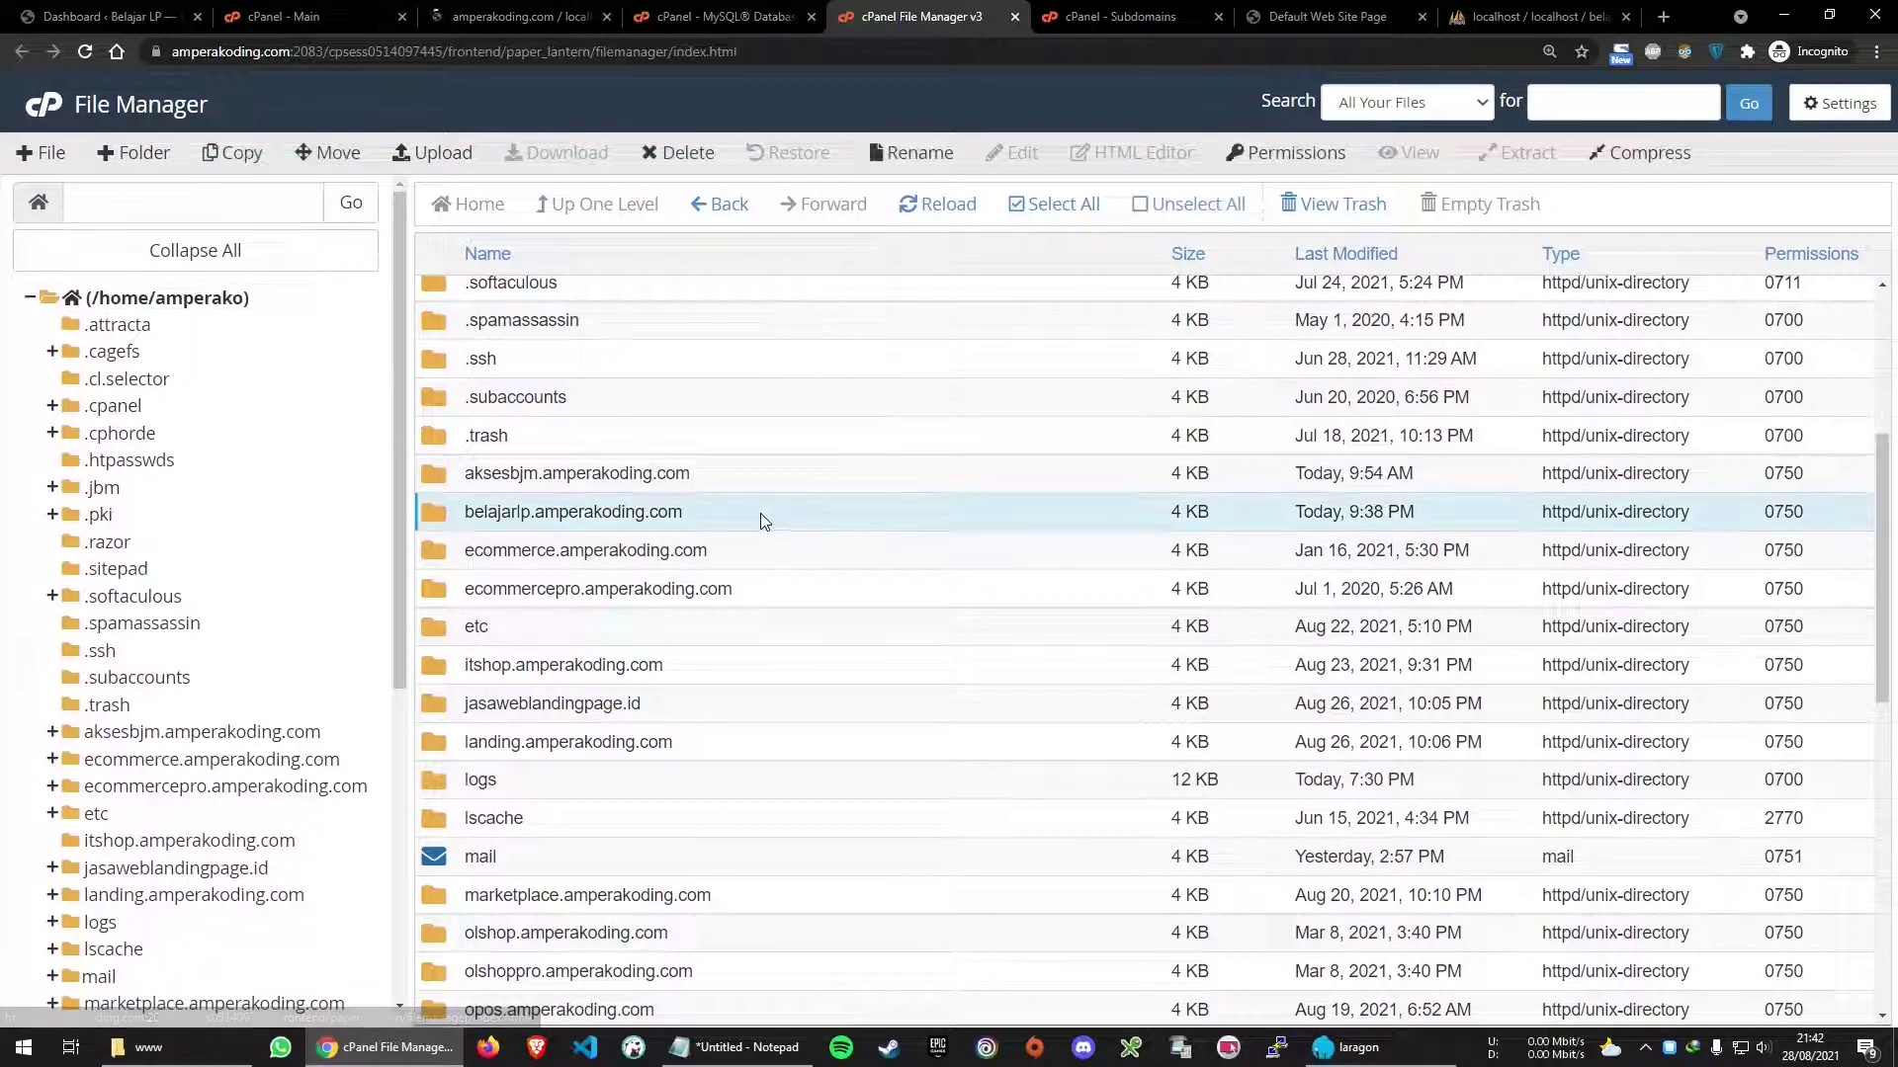
pyautogui.doubleClick(776, 516)
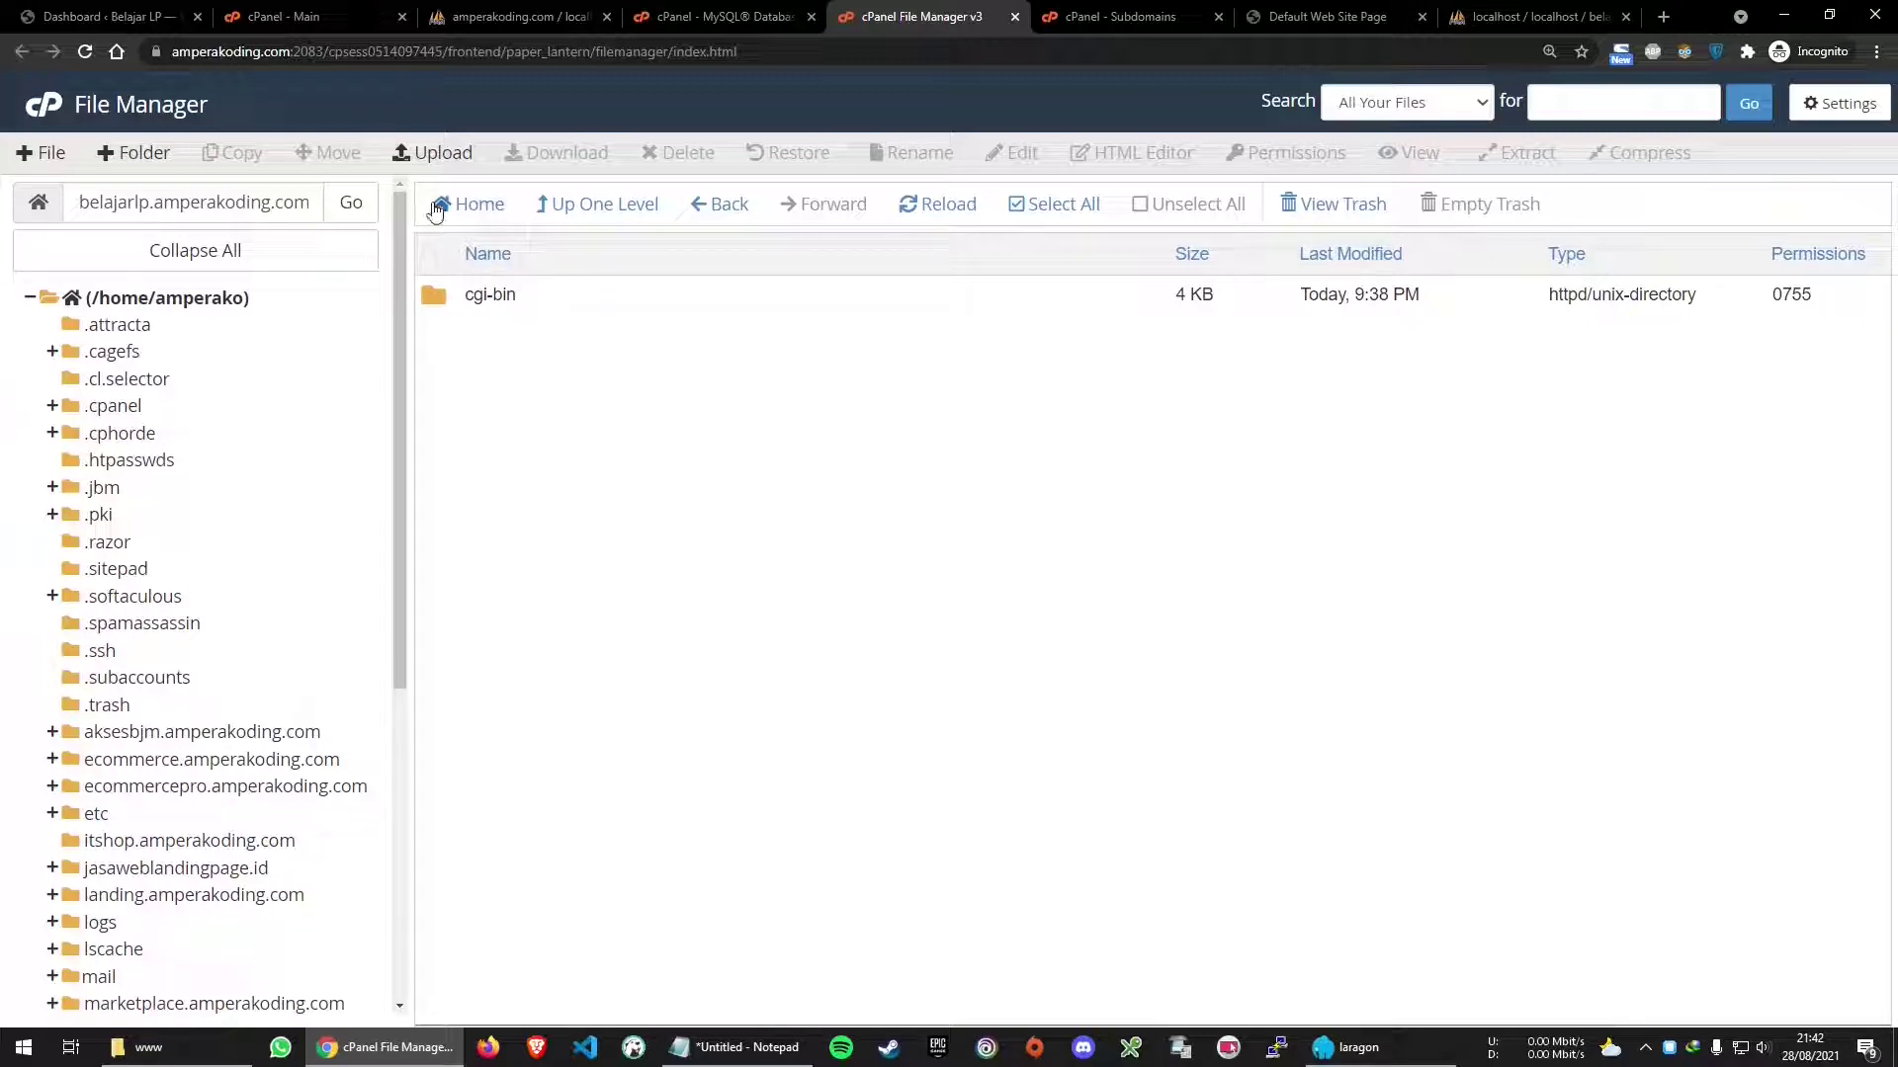
# Upload belajarLP.zip from the local www folder via File Upload
pyautogui.click(442, 153)
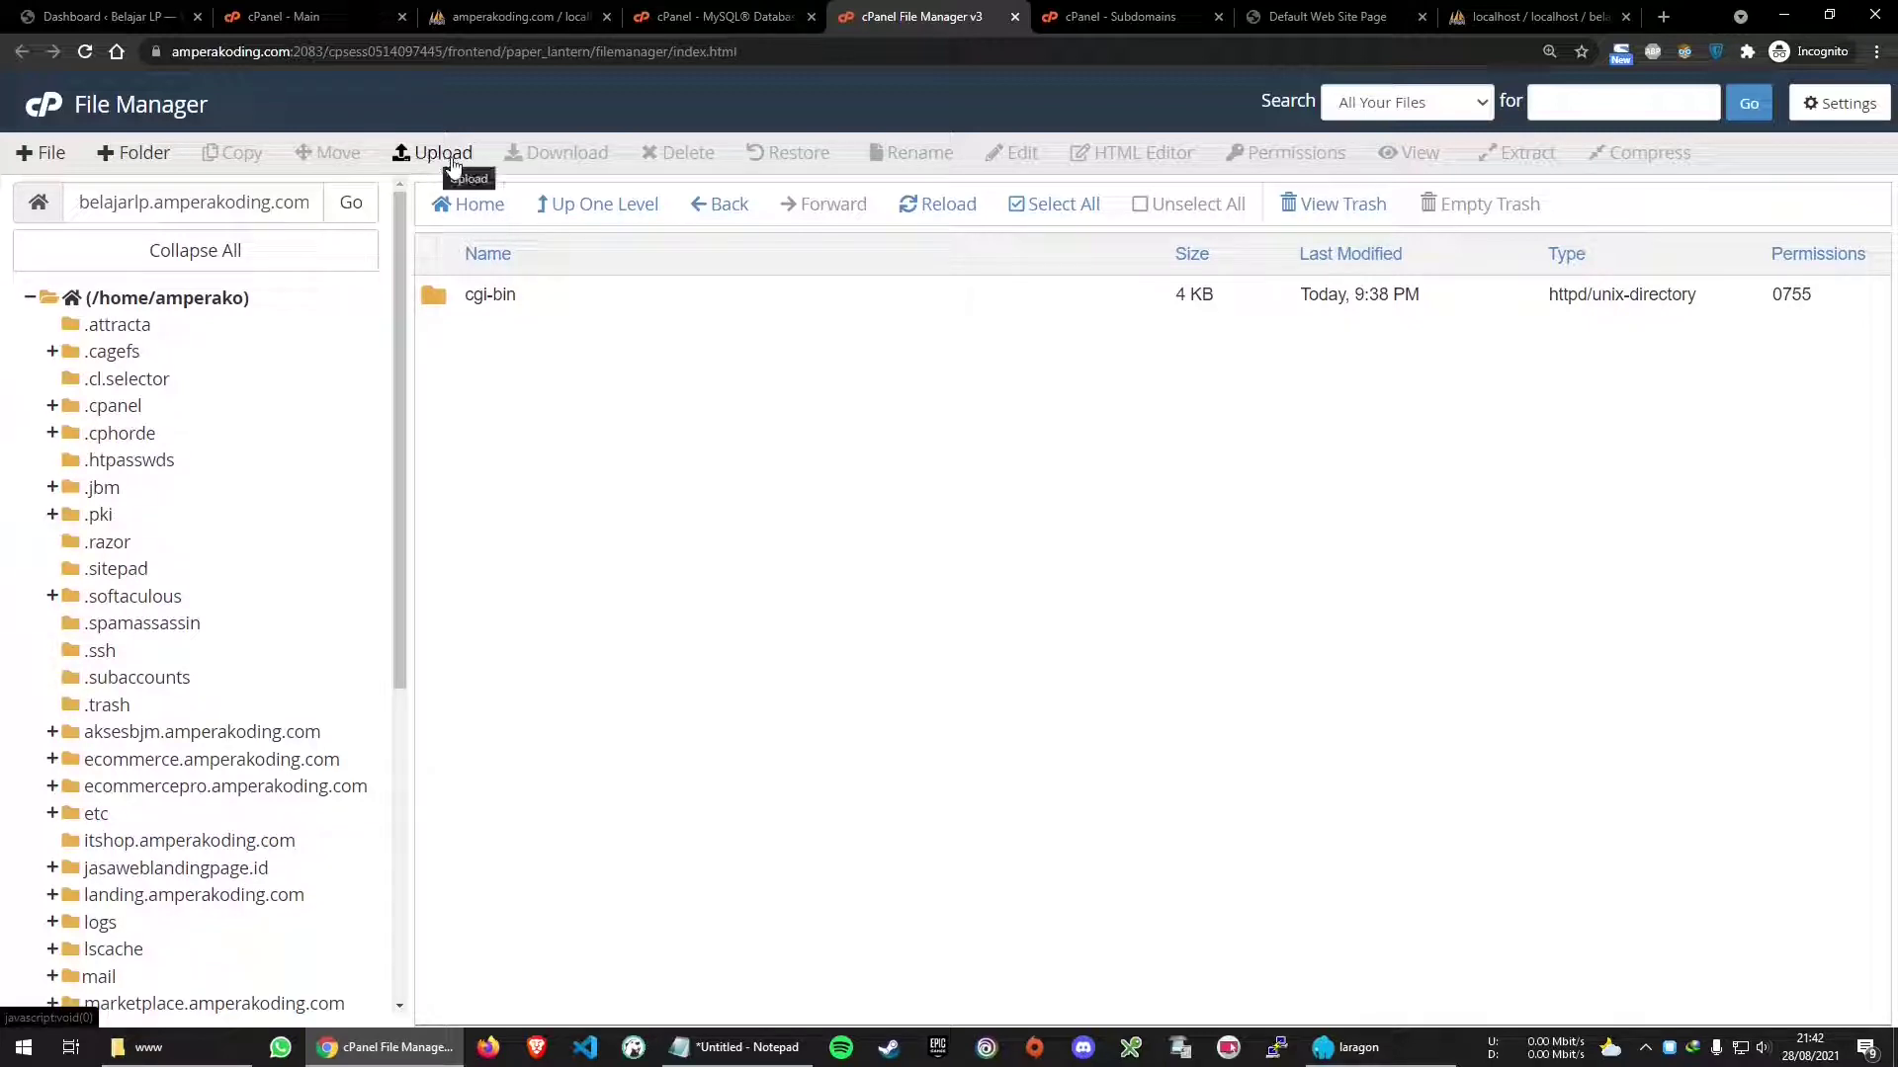
pyautogui.click(178, 1049)
pyautogui.moveTo(878, 161); pyautogui.dragTo(728, 479)
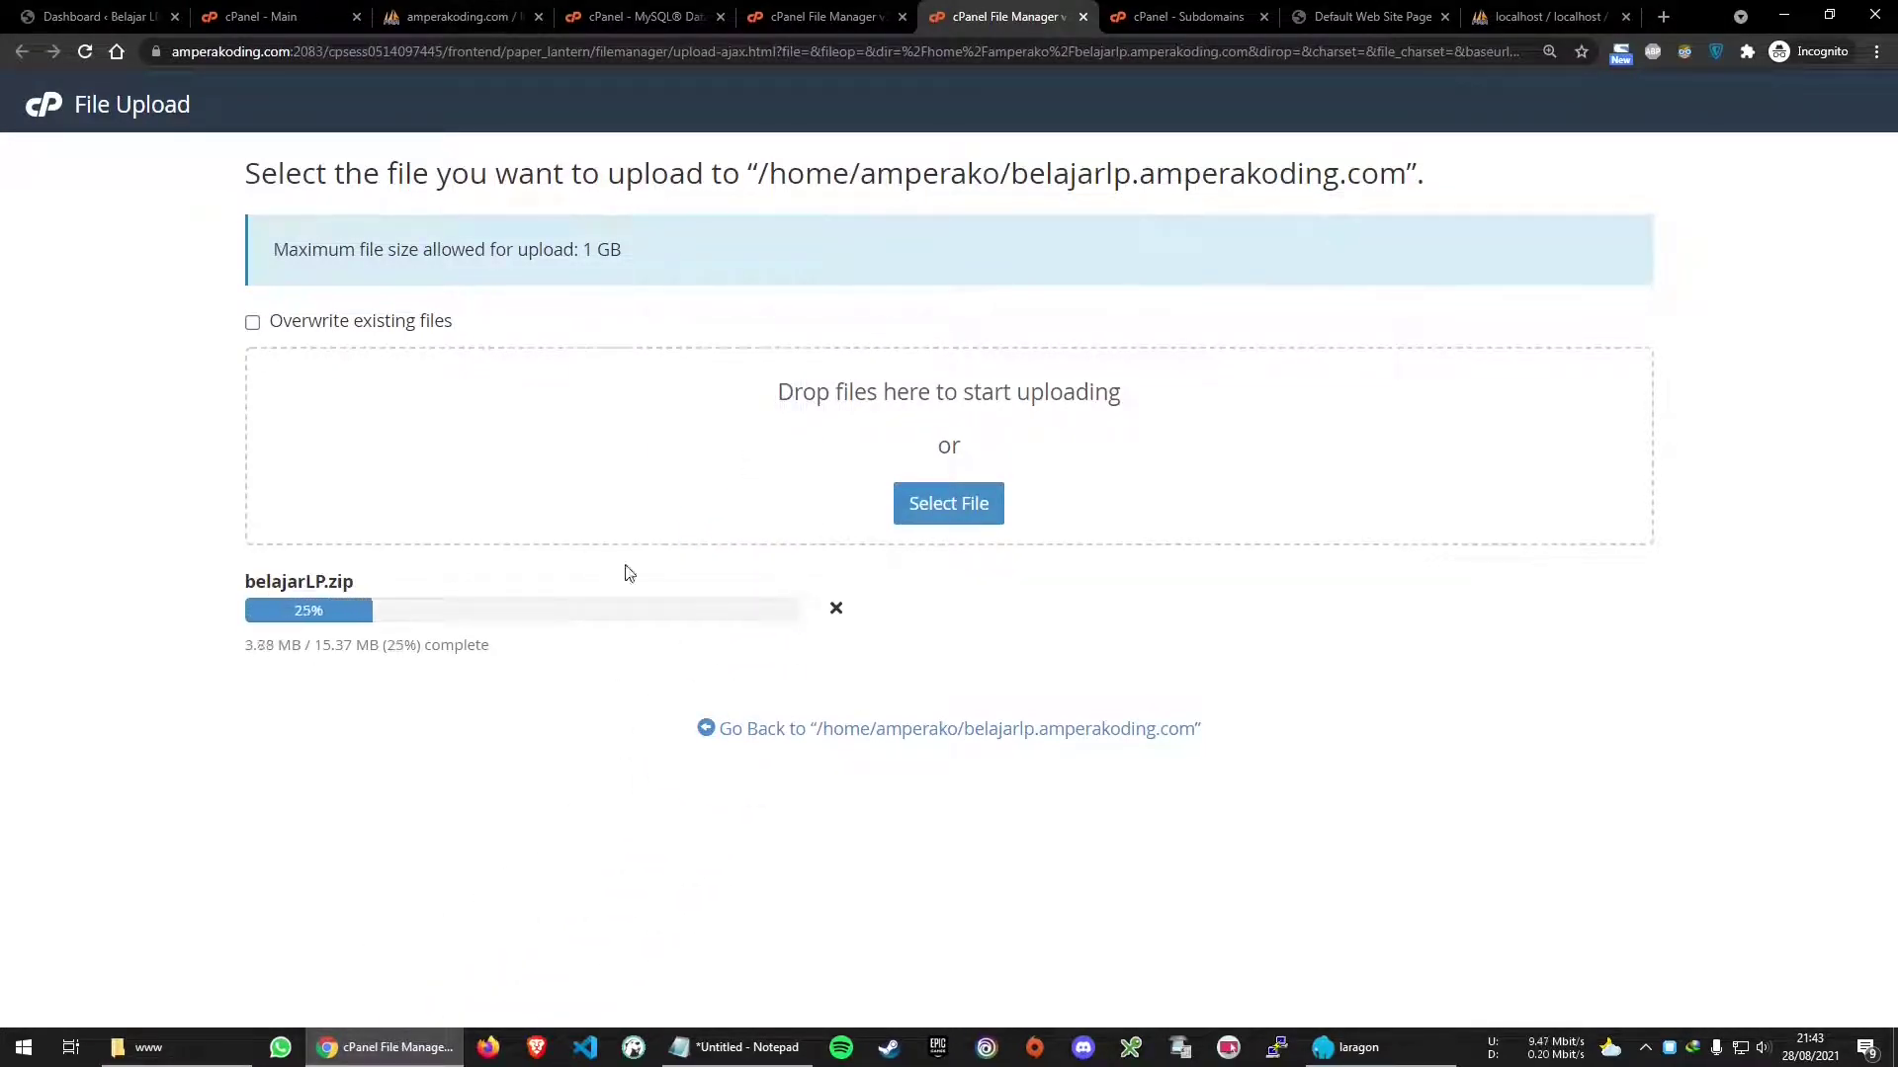
pyautogui.click(447, 12)
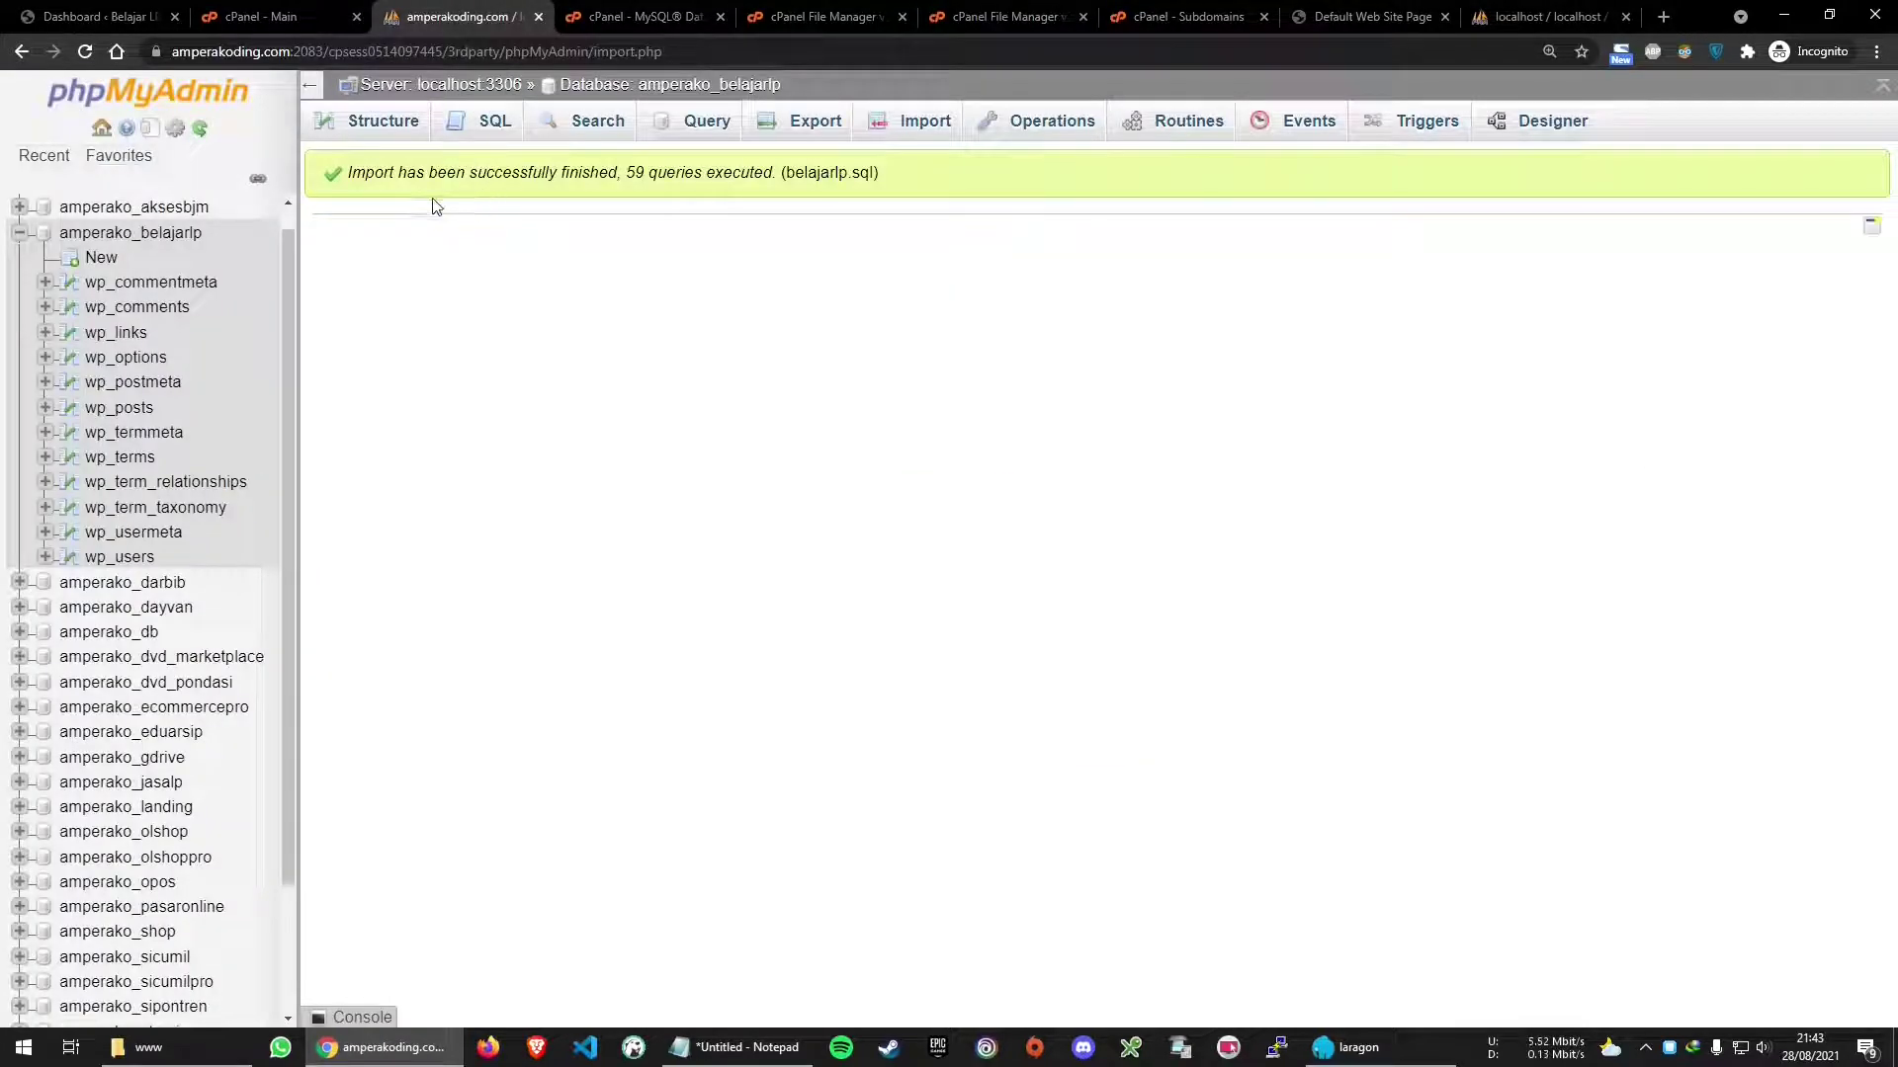
pyautogui.moveTo(351, 176); pyautogui.dragTo(880, 176)
pyautogui.click(956, 384)
pyautogui.click(178, 235)
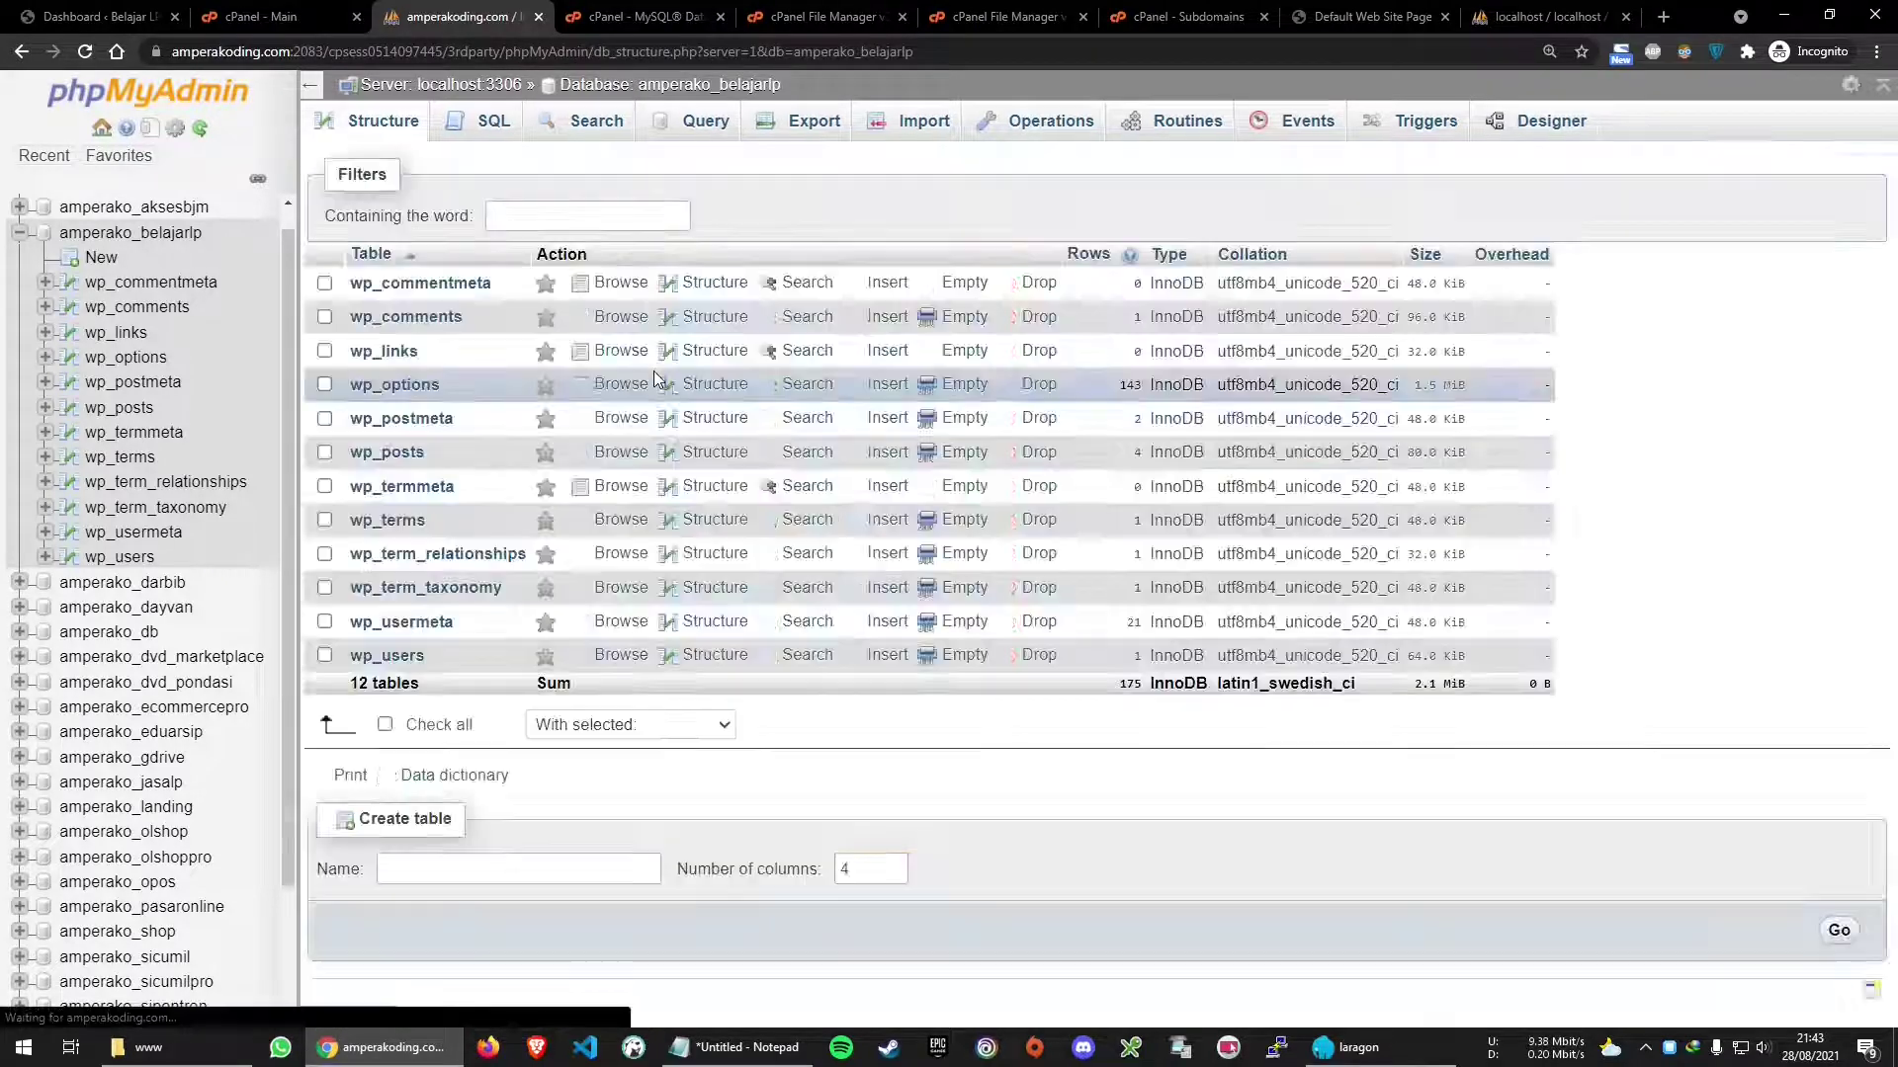
pyautogui.click(427, 386)
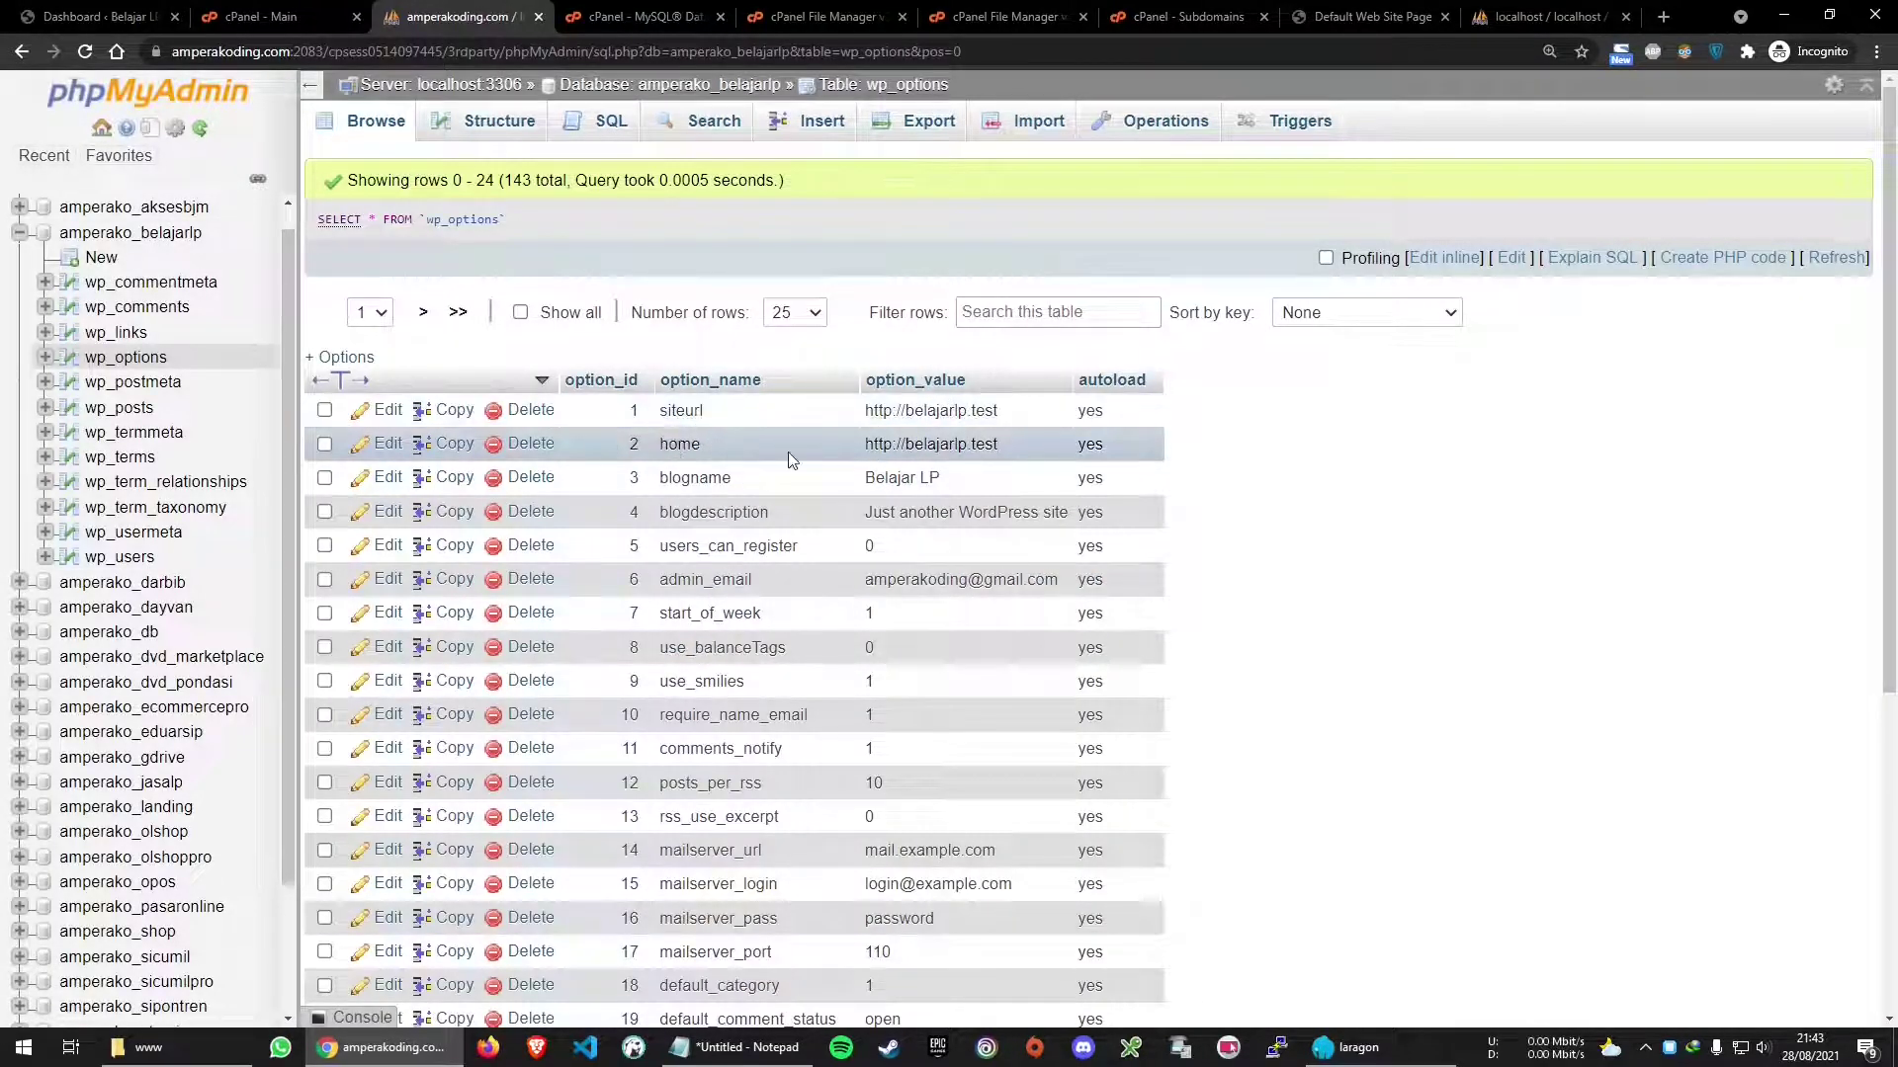
pyautogui.doubleClick(947, 410)
pyautogui.click(1131, 412)
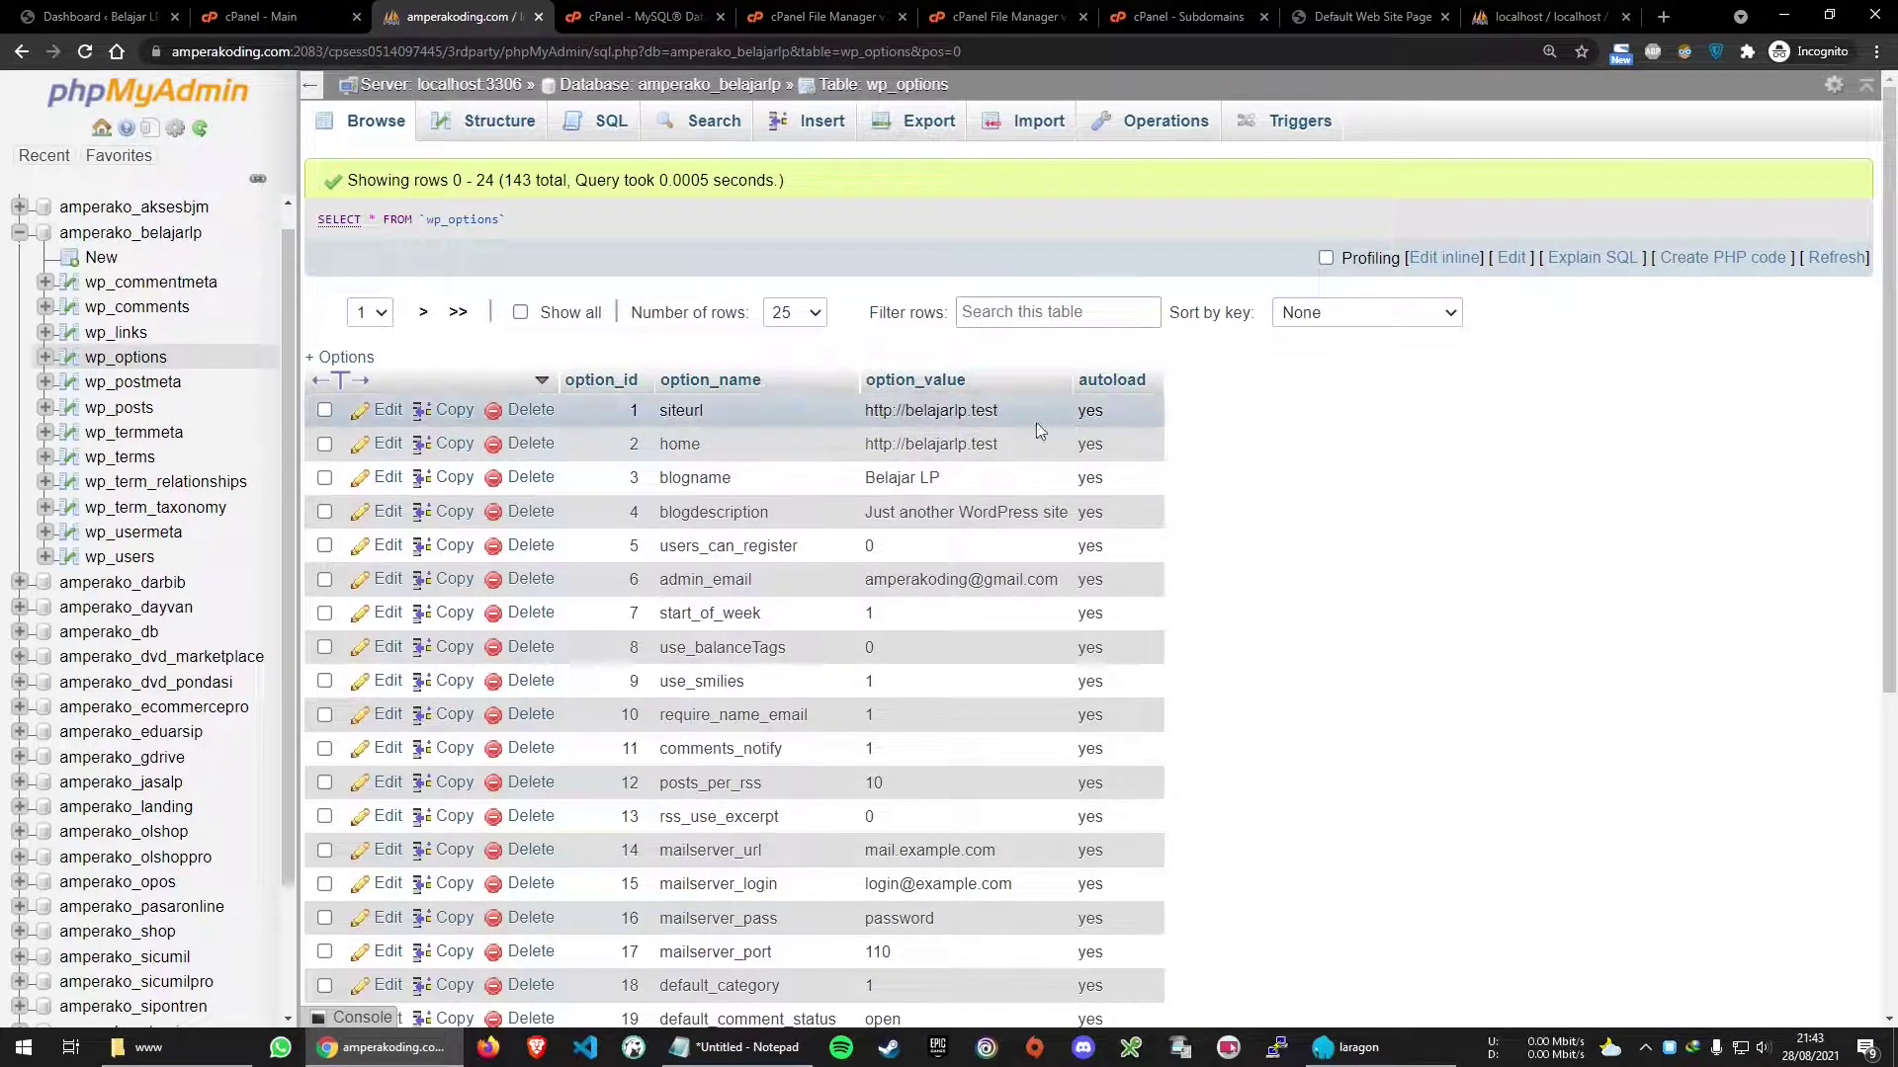
pyautogui.doubleClick(935, 410)
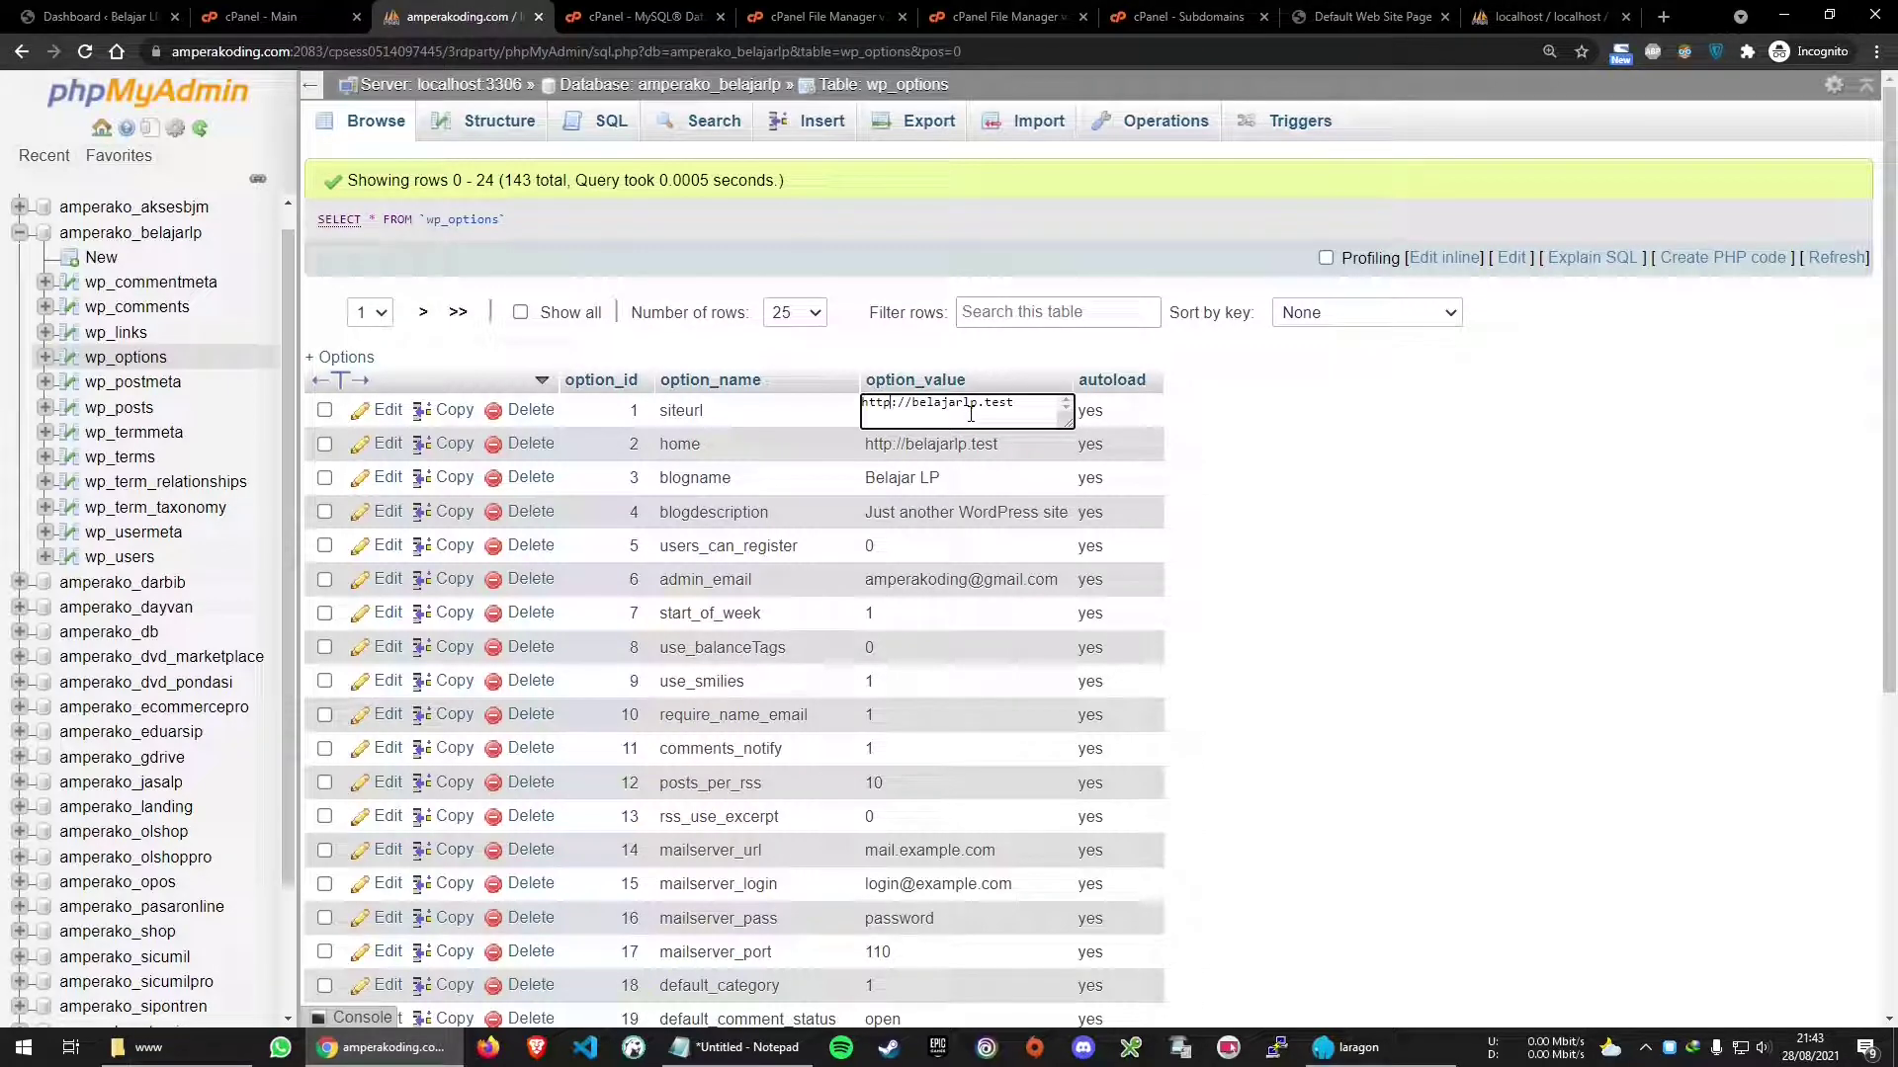
pyautogui.write('s')
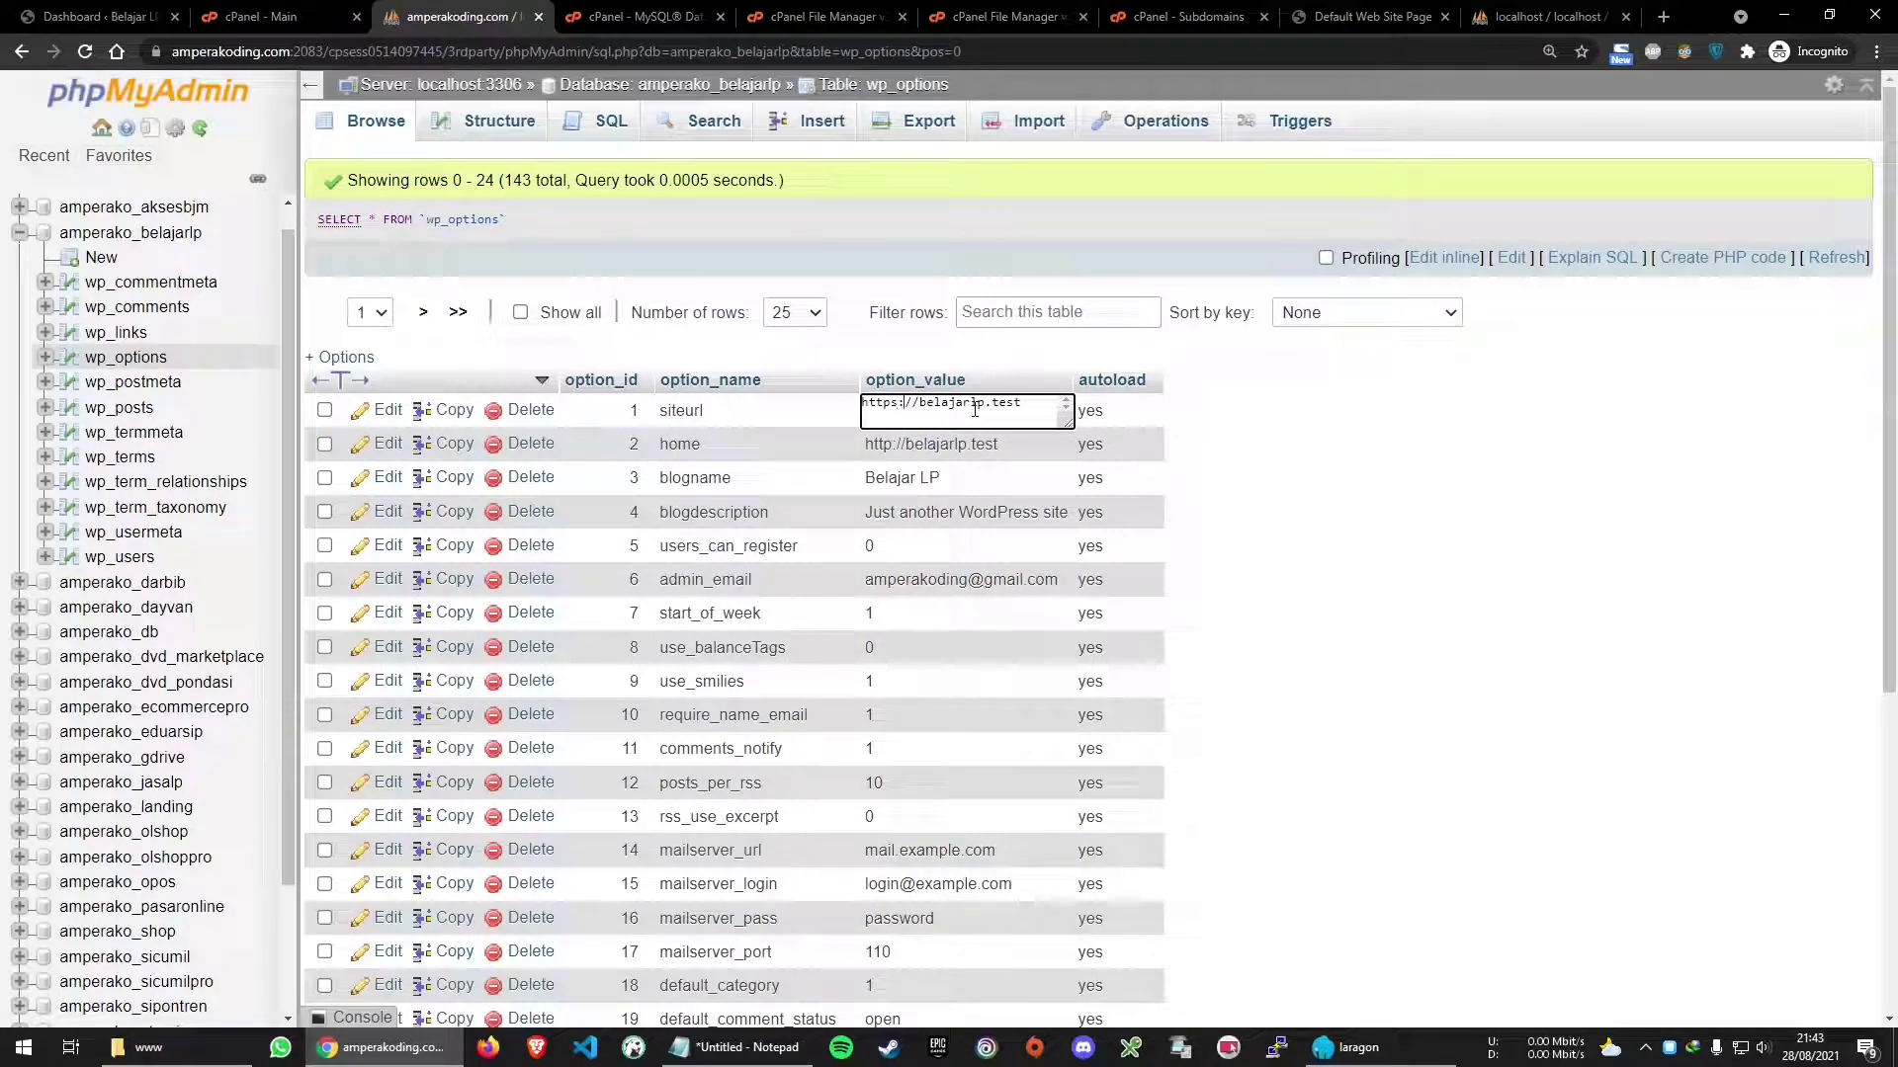
pyautogui.press('Return')
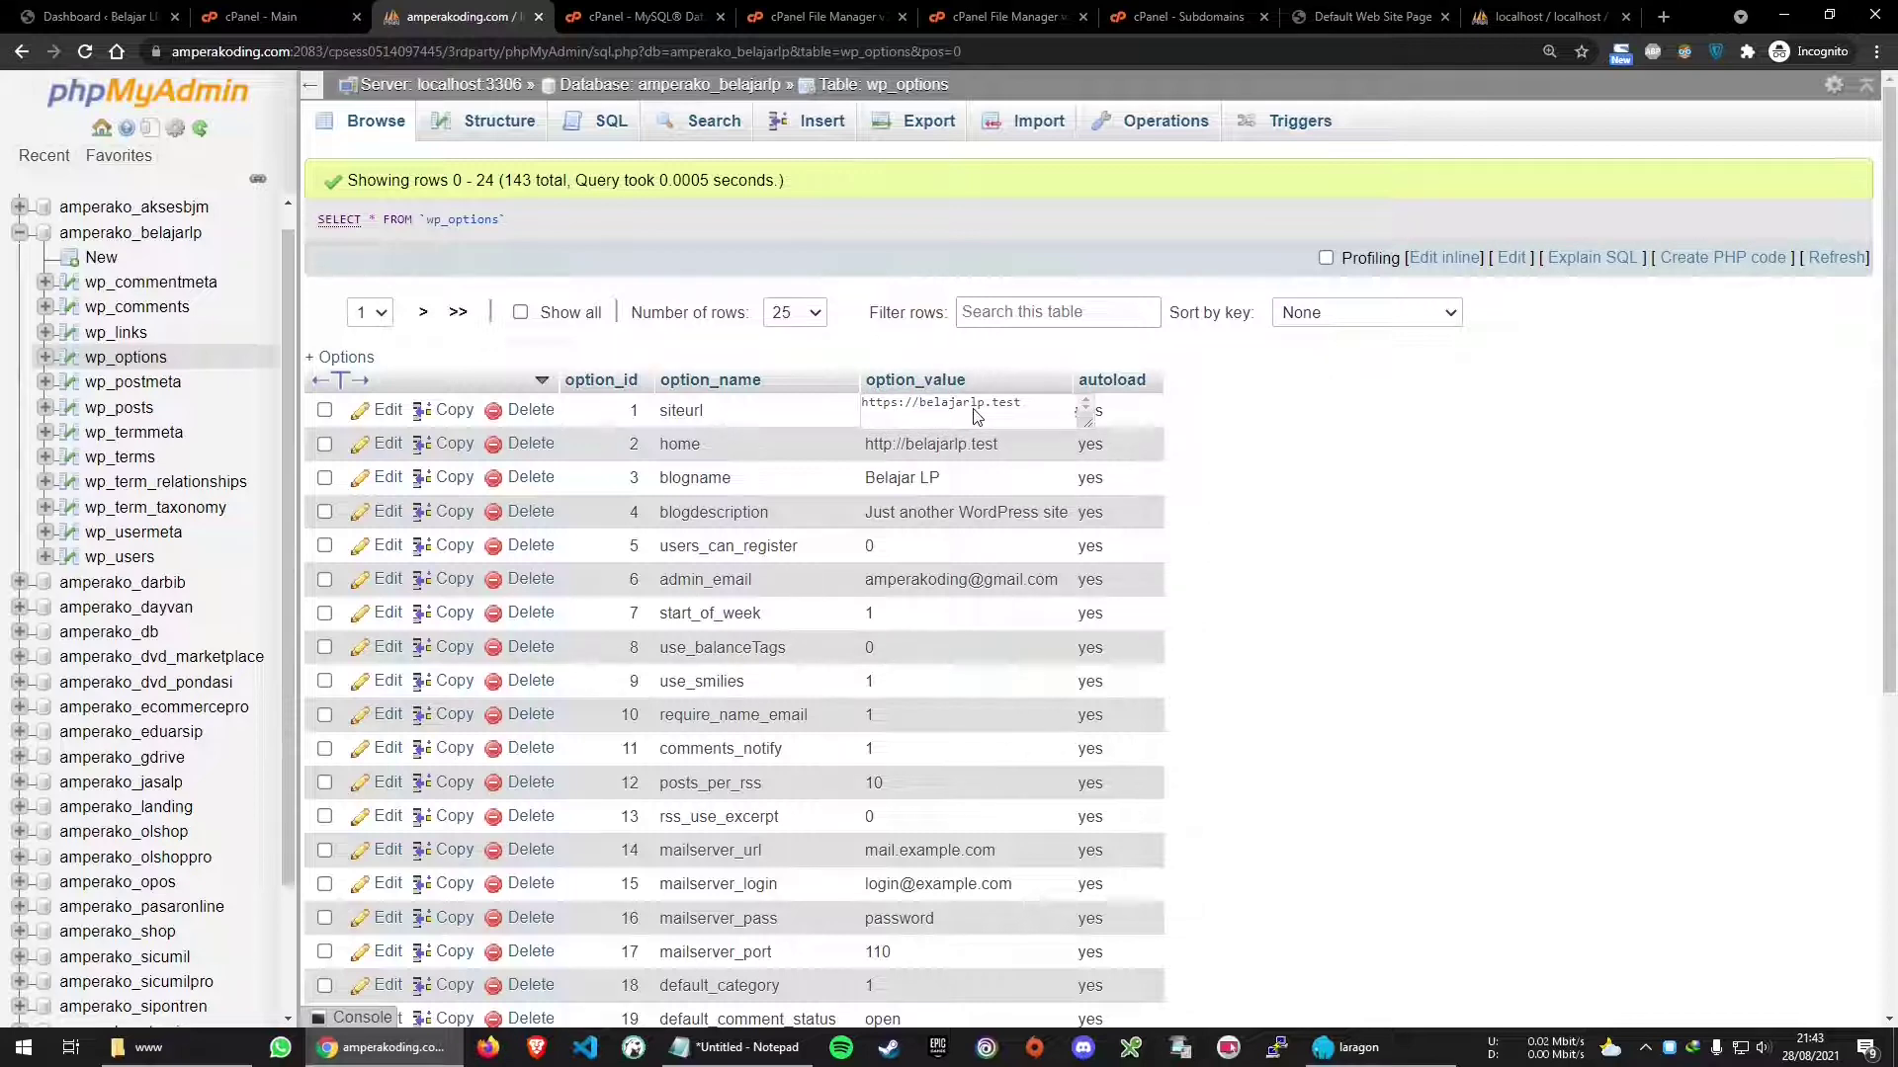
pyautogui.doubleClick(975, 488)
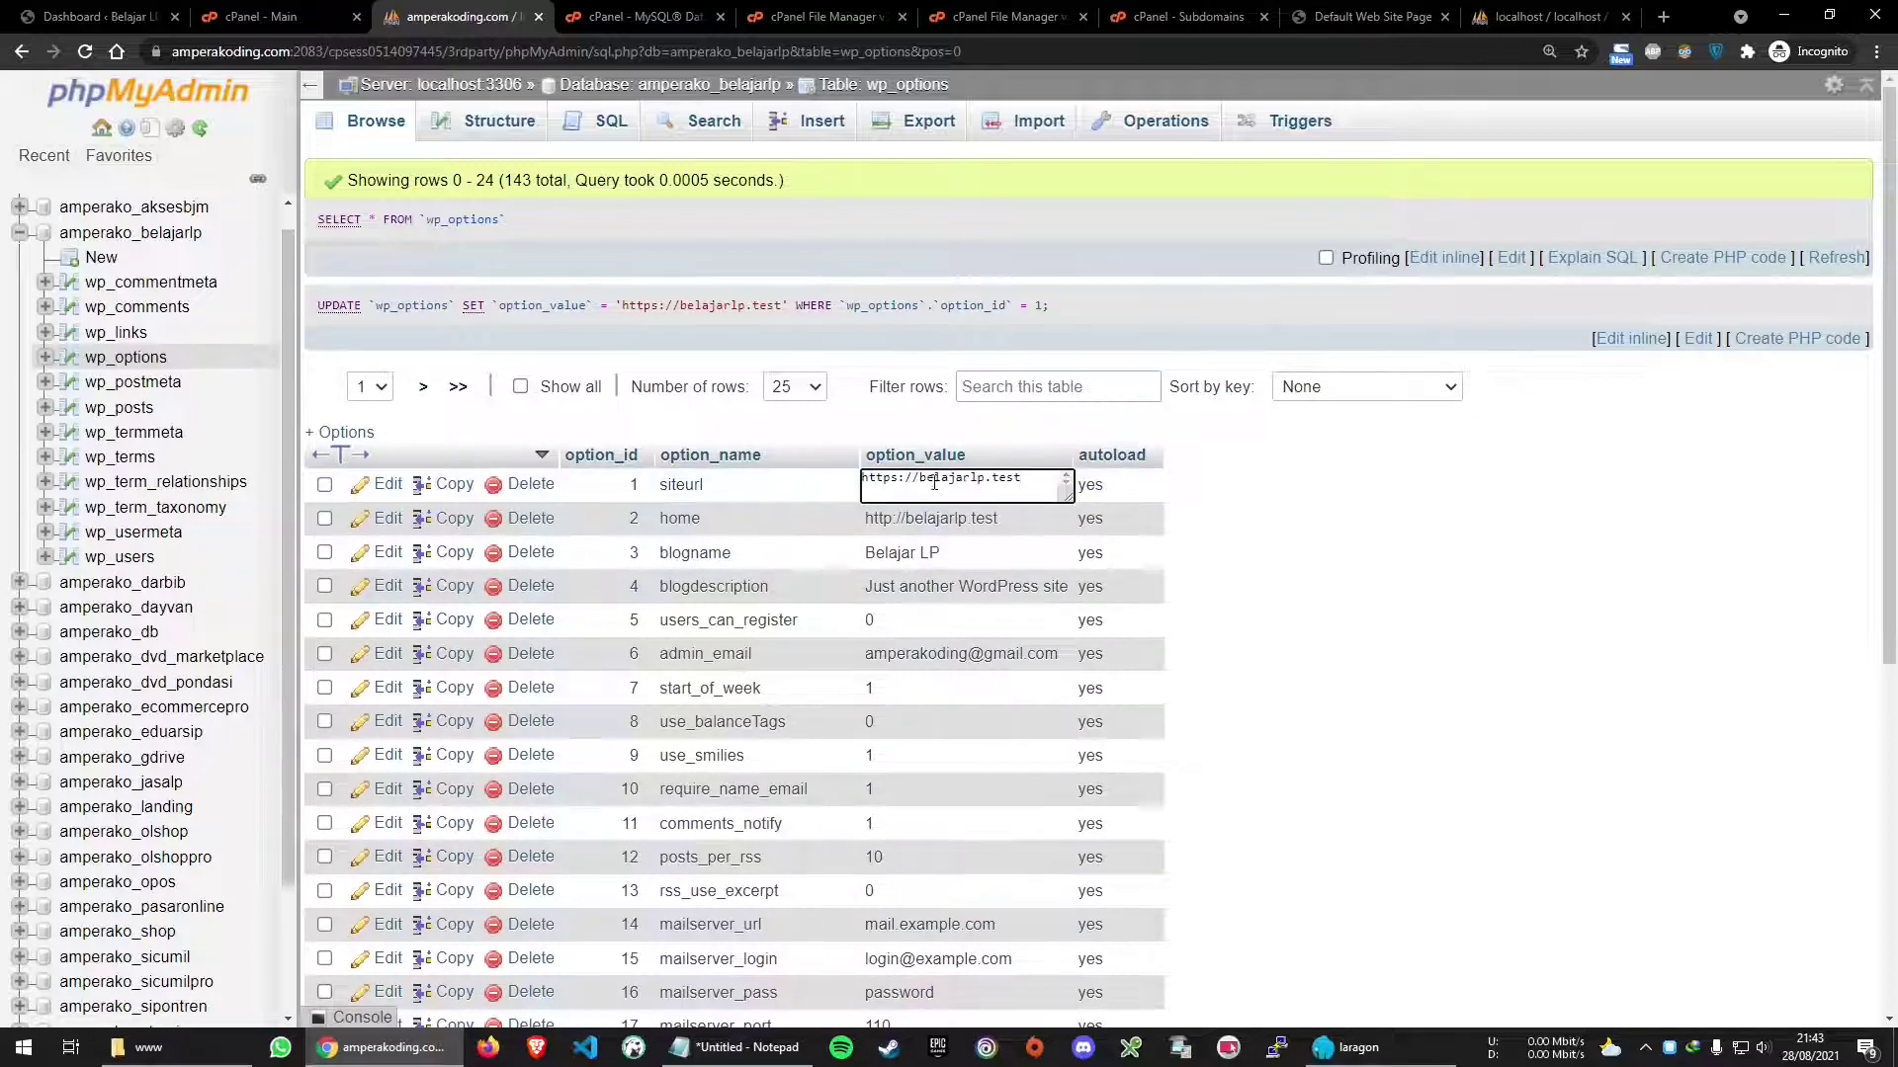
pyautogui.hotkey('shift', 'Right')
pyautogui.write('amp')
pyautogui.hotkey('ctrl', 'a')
pyautogui.hotkey('ctrl', 'c')
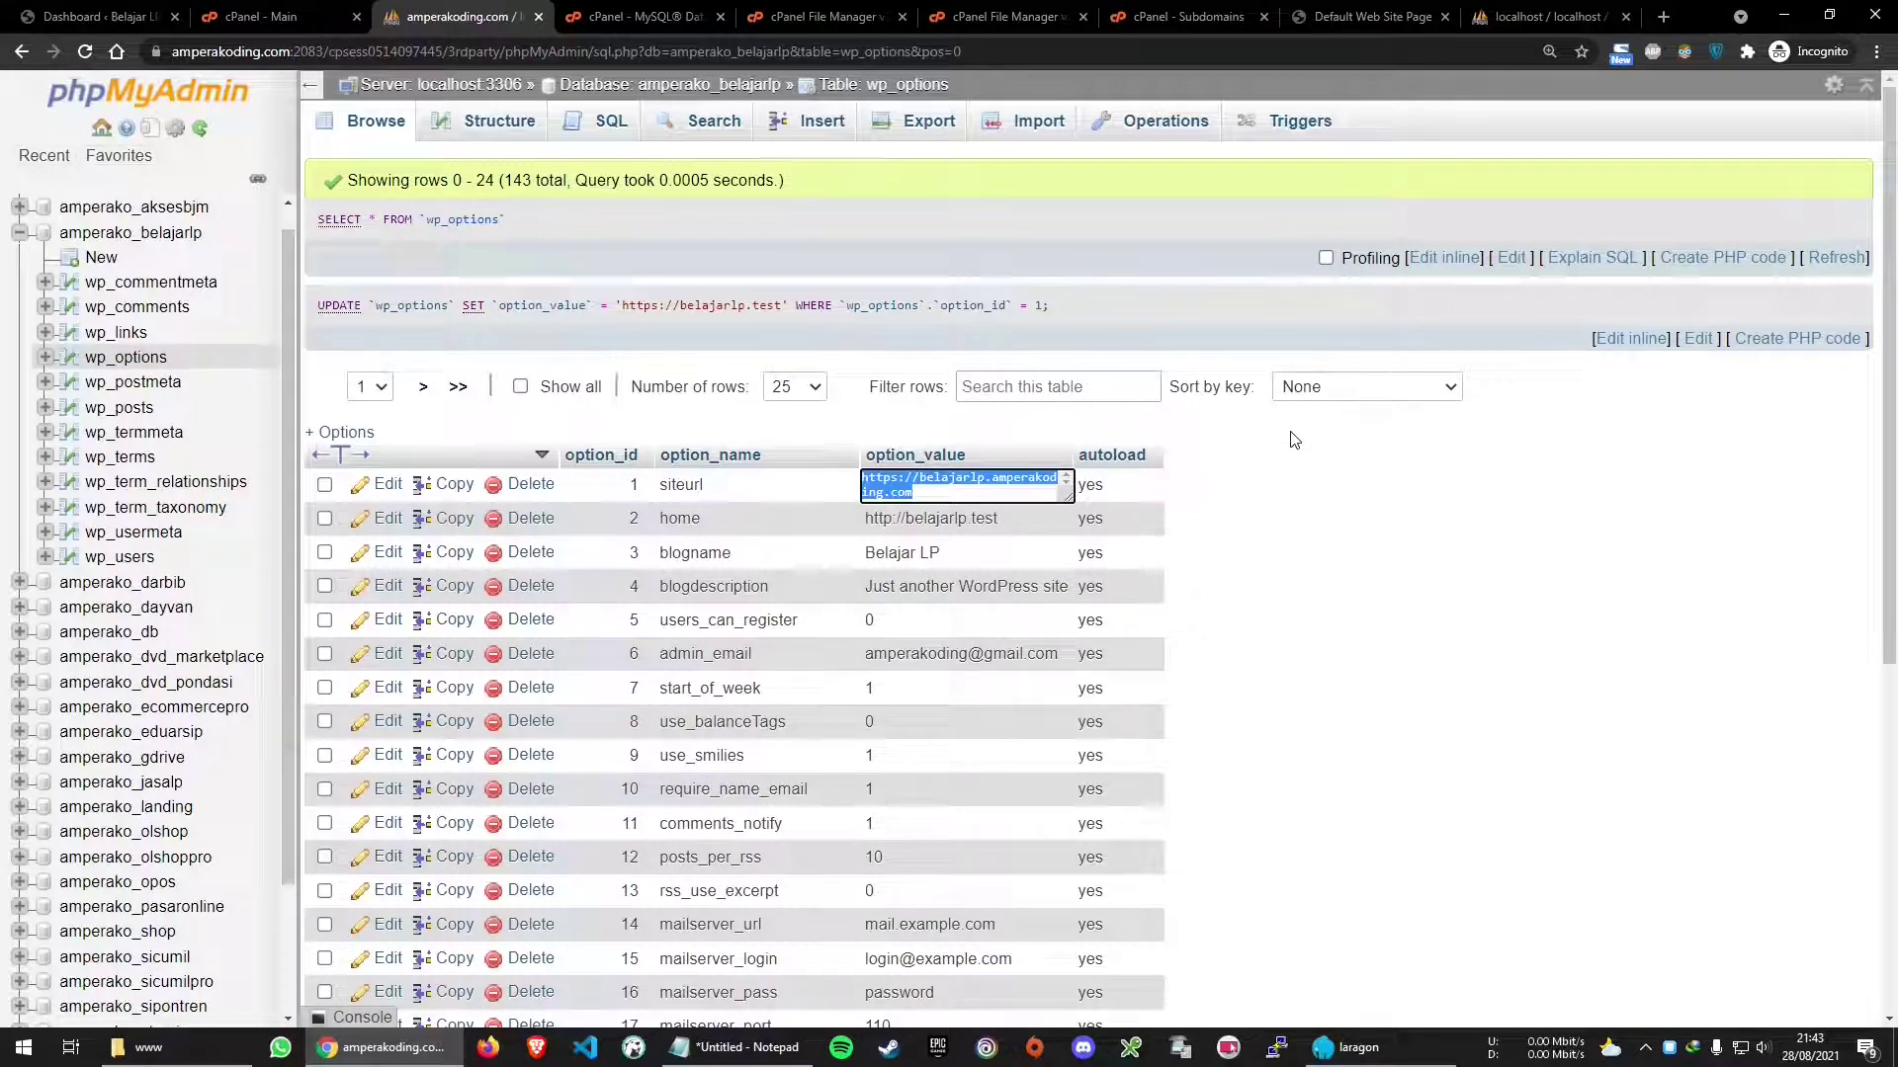
pyautogui.click(1277, 495)
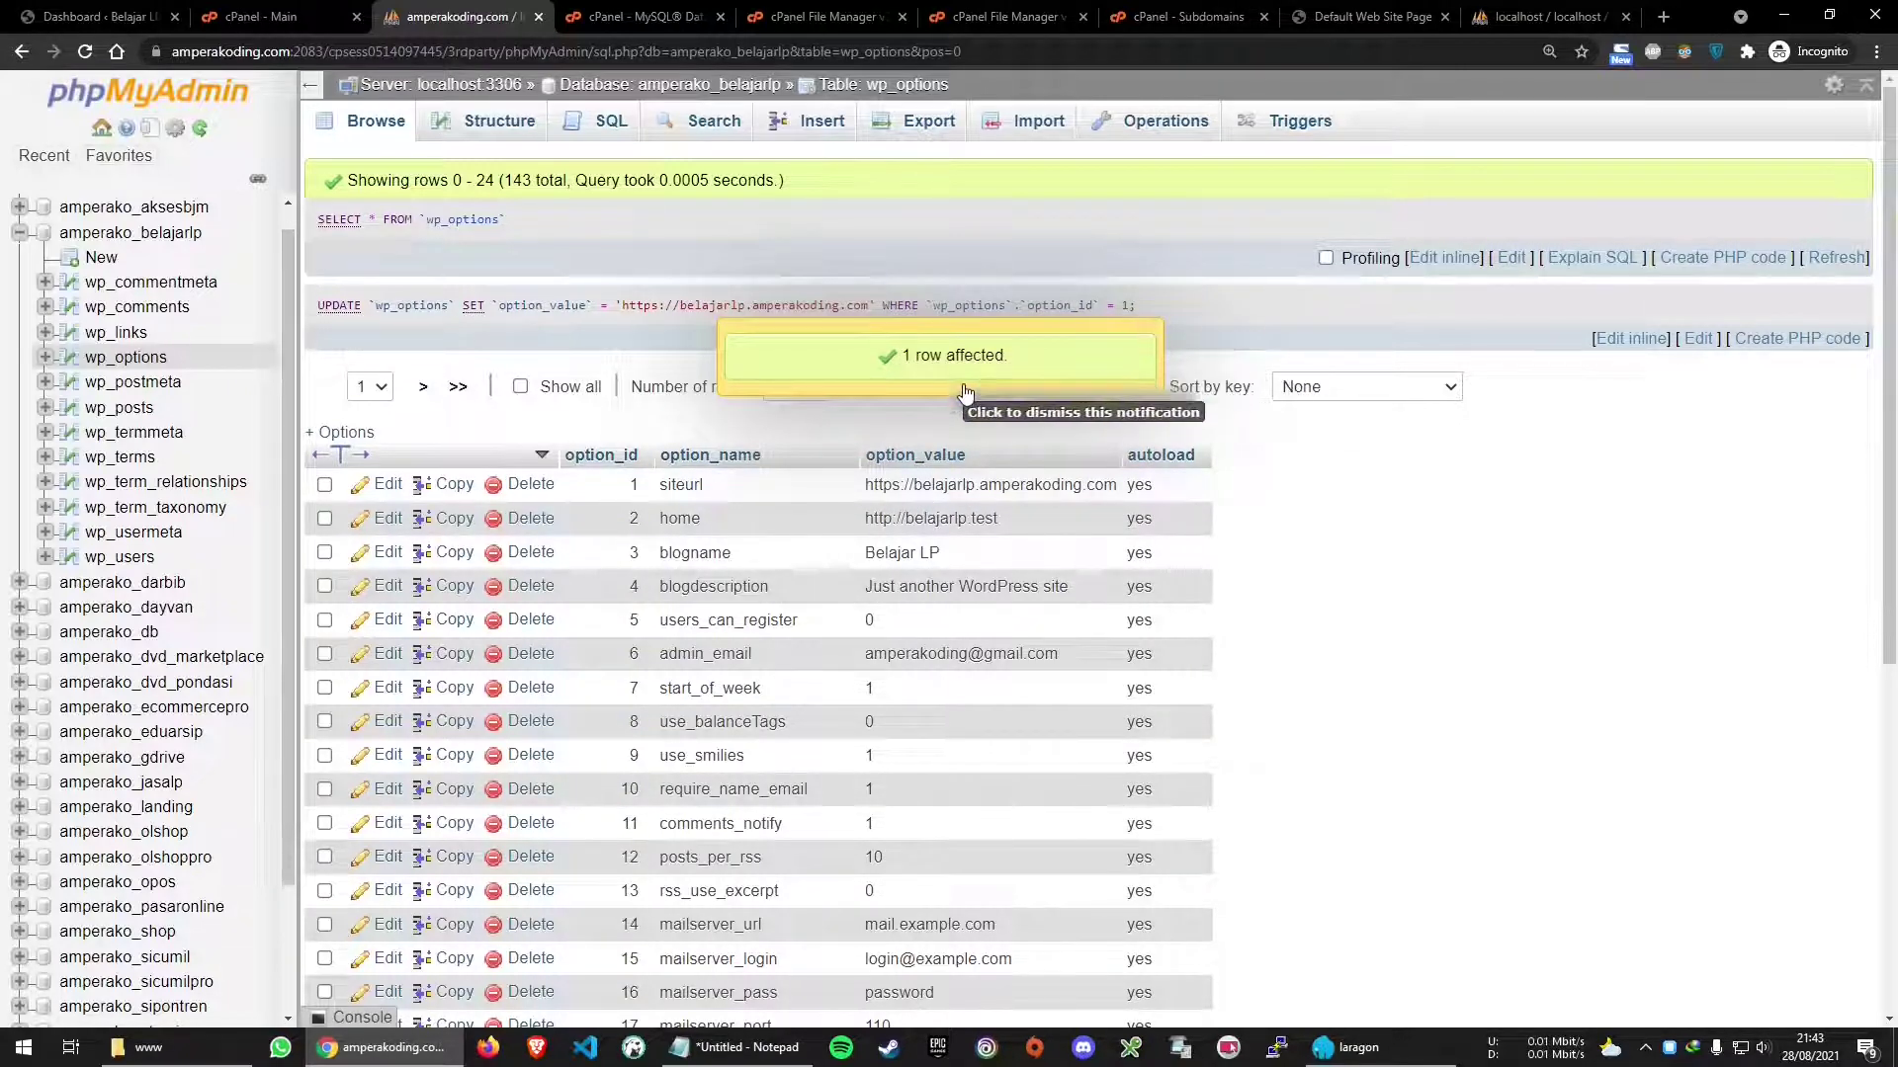
pyautogui.doubleClick(966, 522)
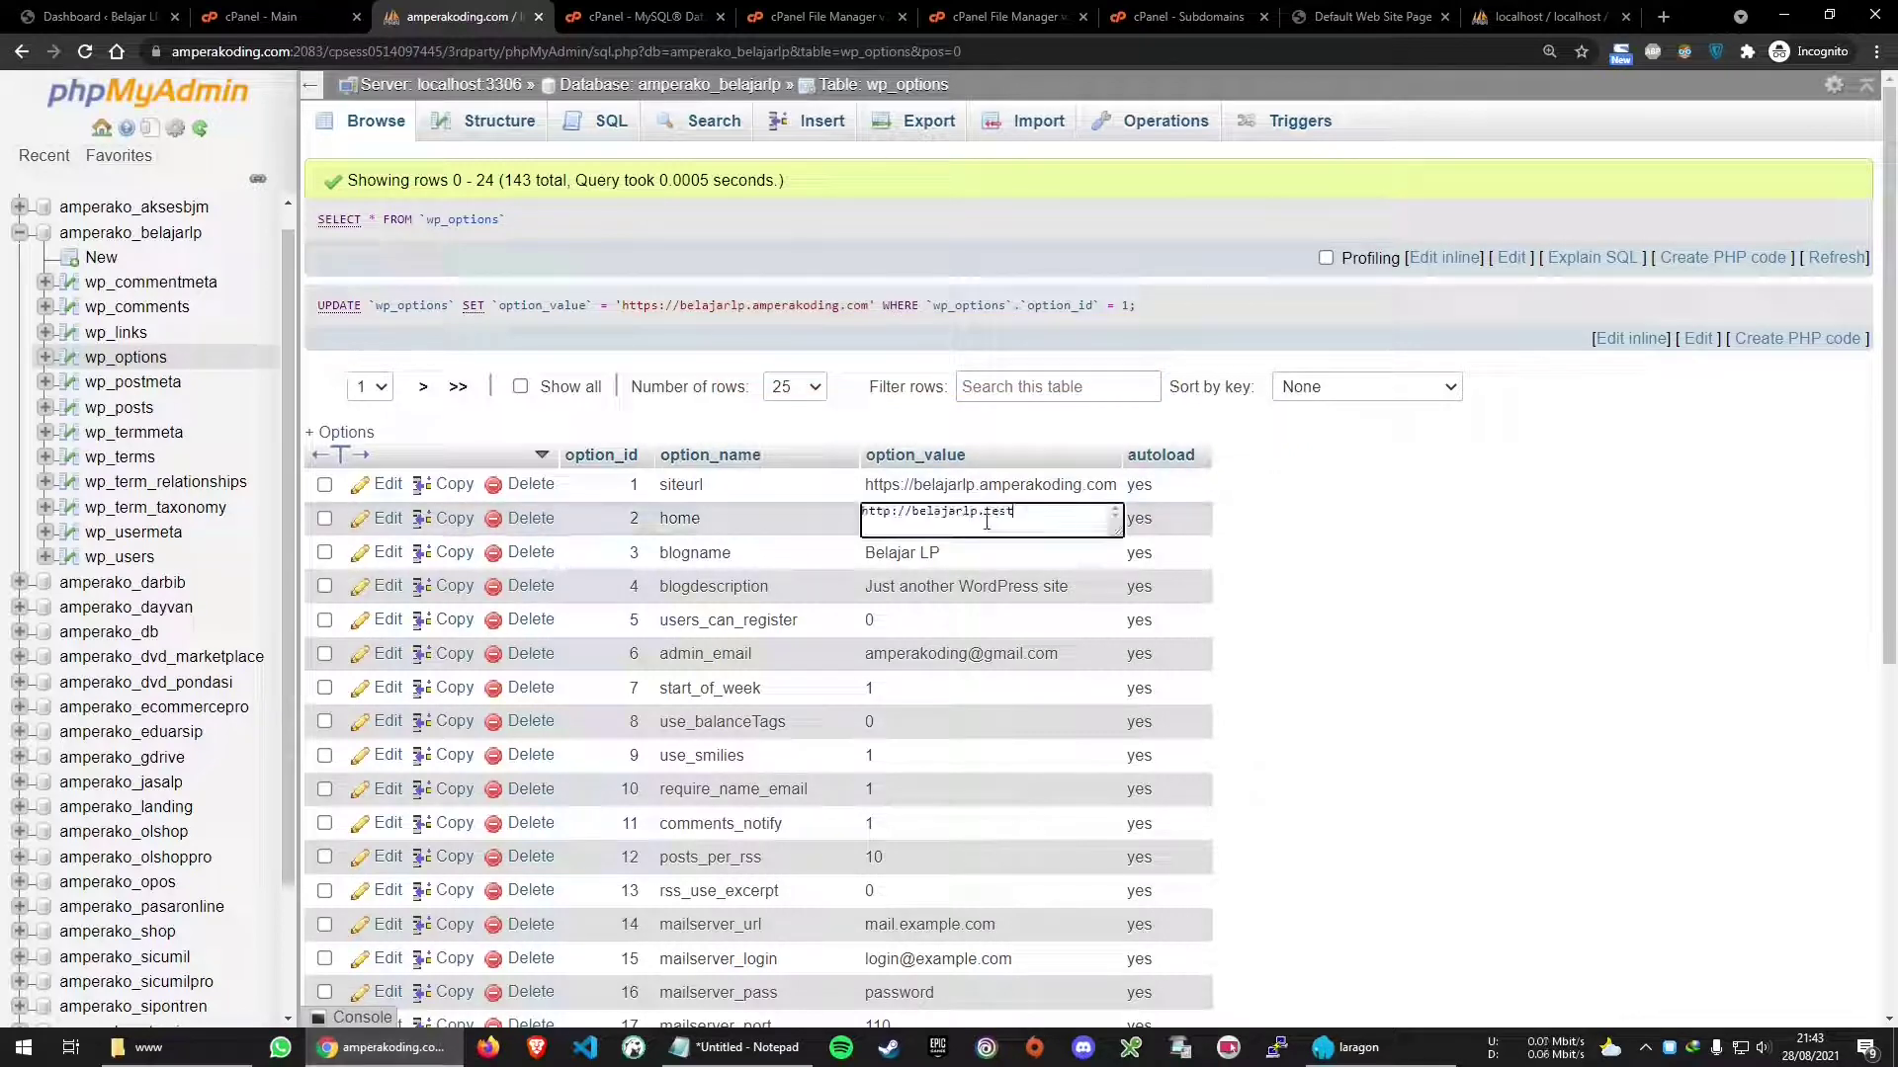
pyautogui.hotkey('ctrl', 'a')
pyautogui.hotkey('ctrl', 'v')
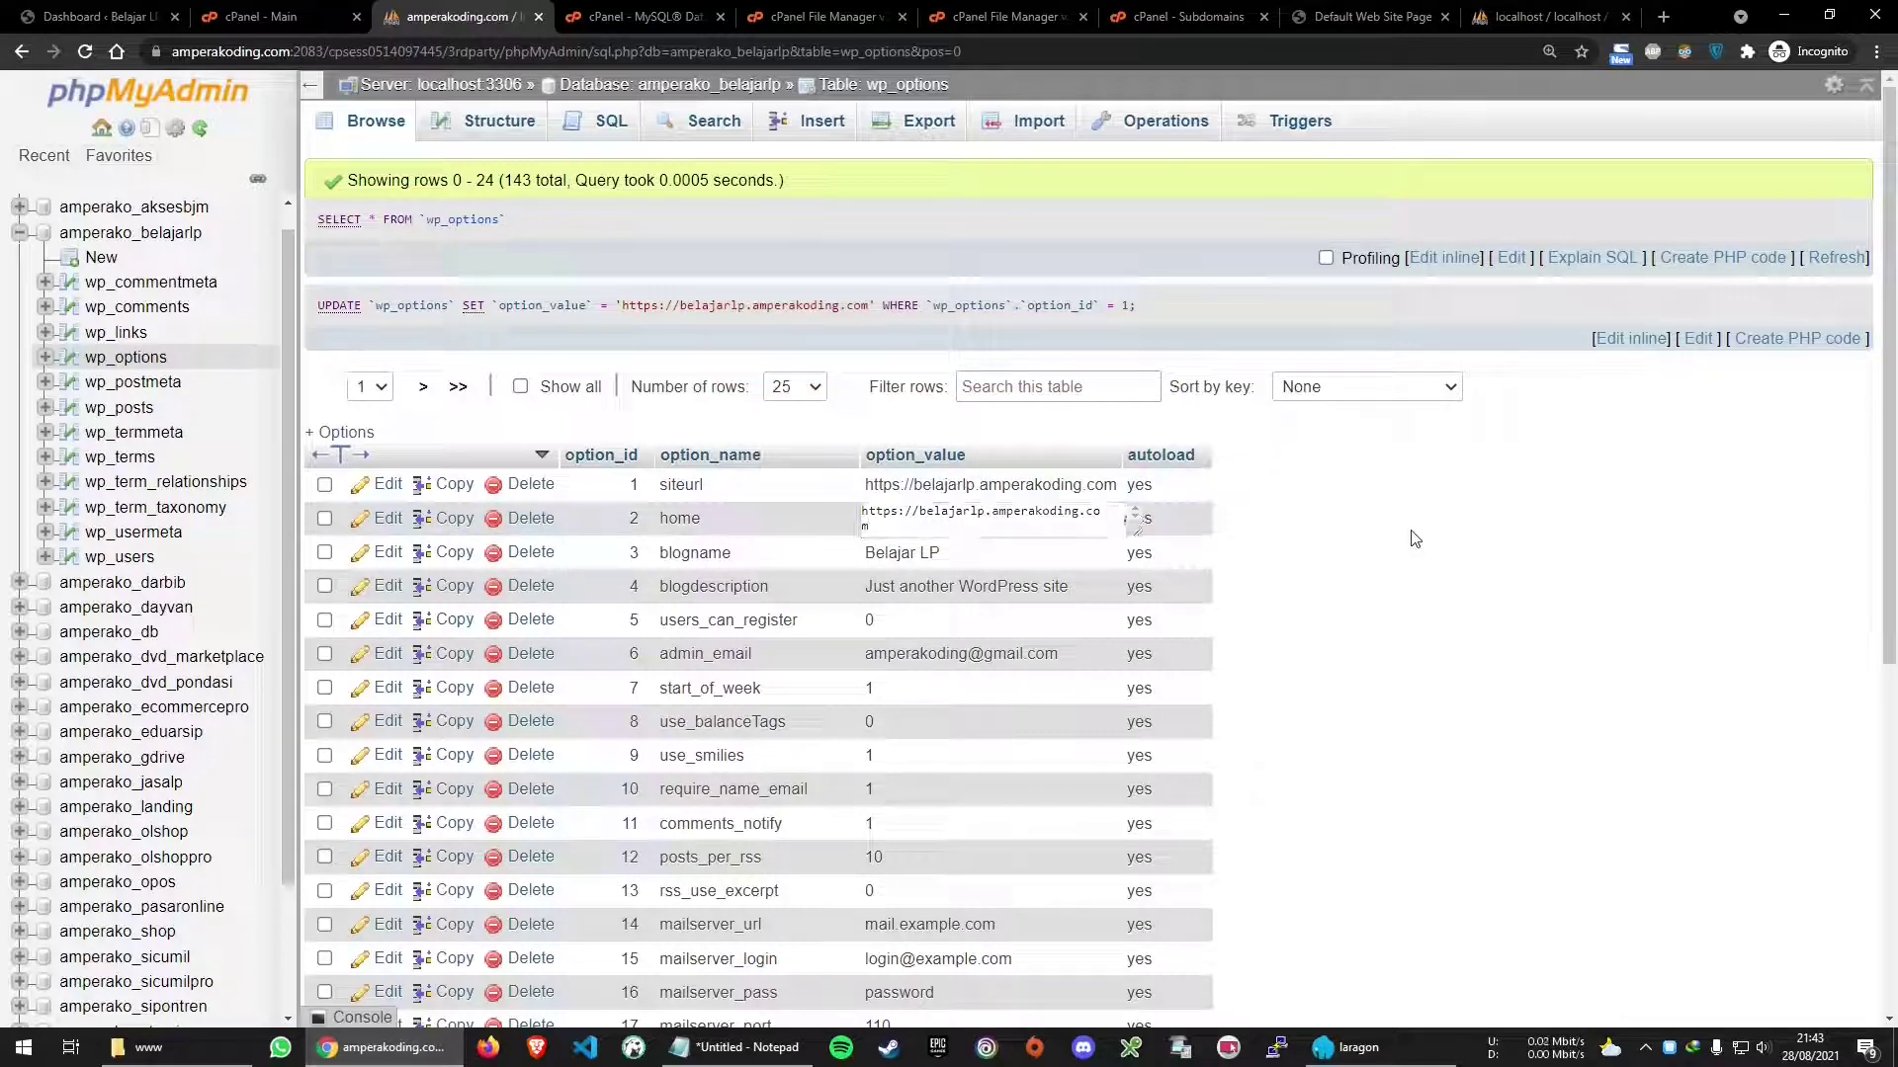
pyautogui.click(1415, 539)
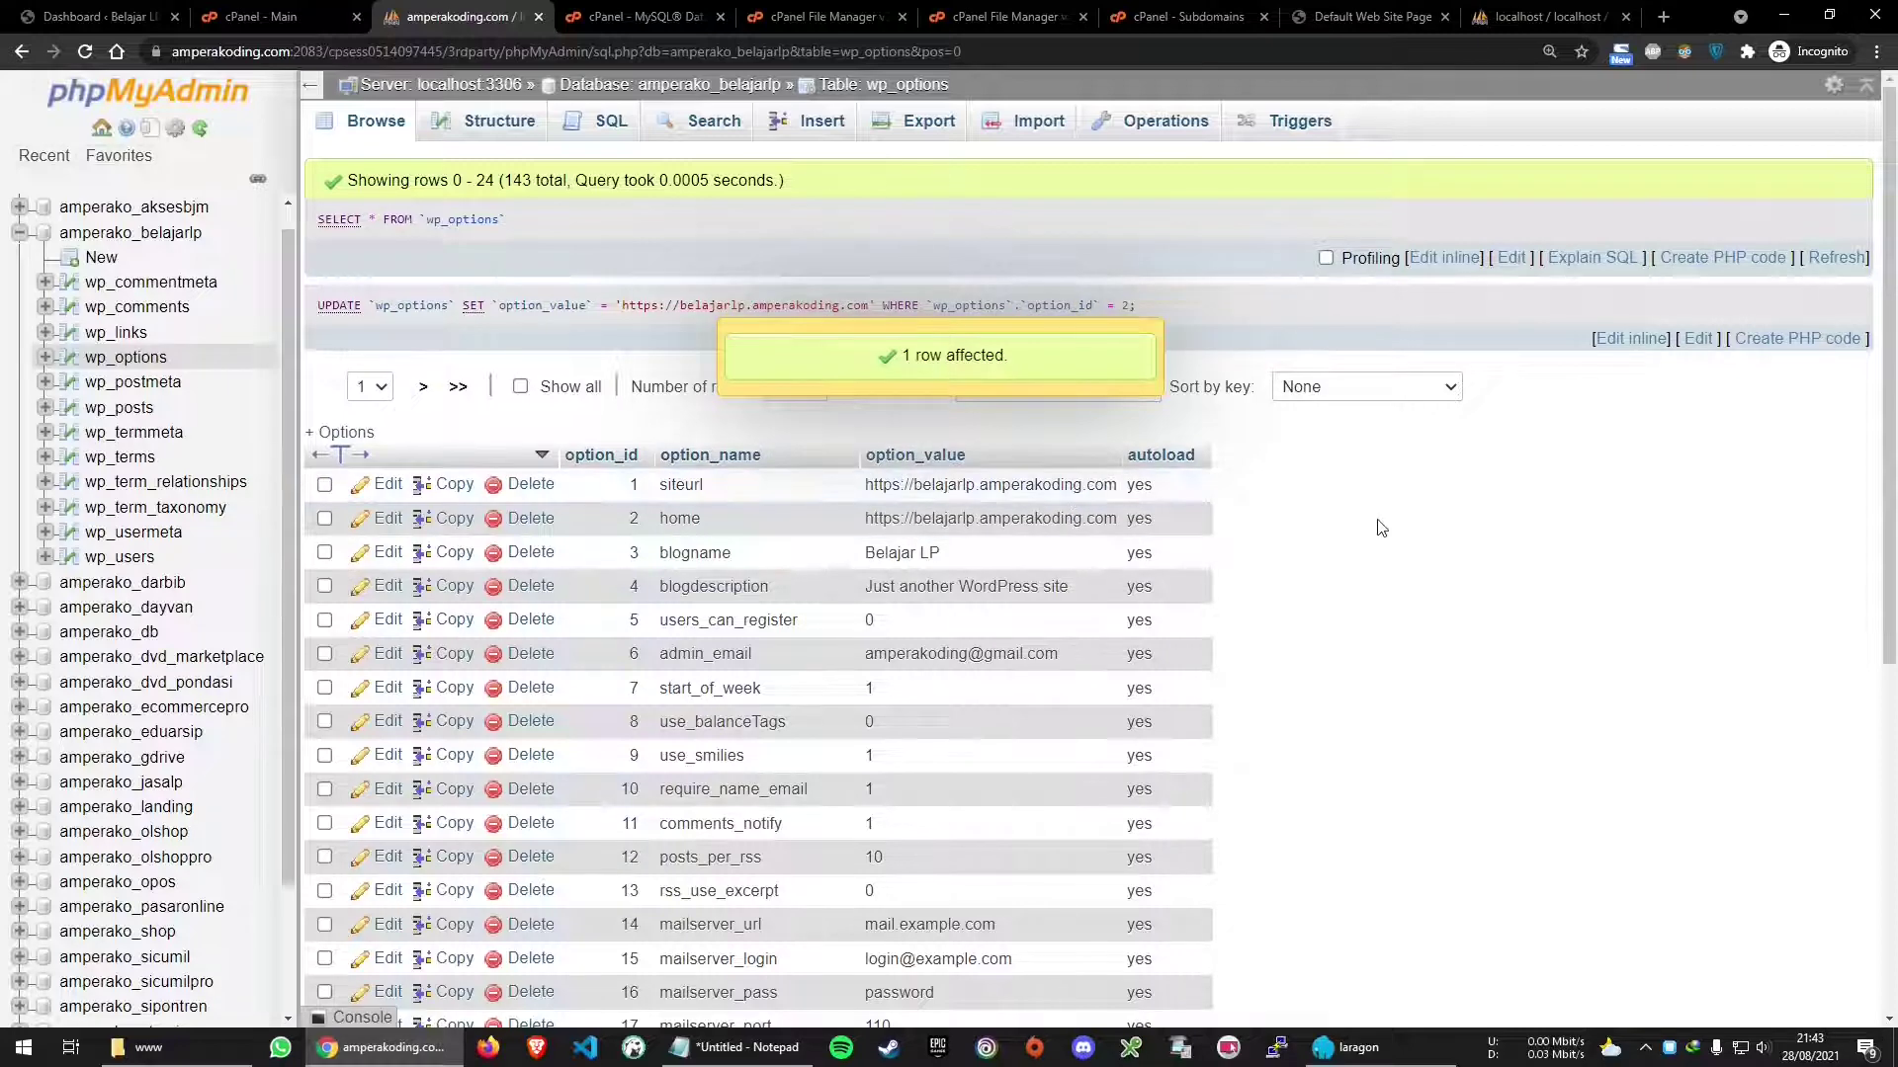
pyautogui.click(642, 16)
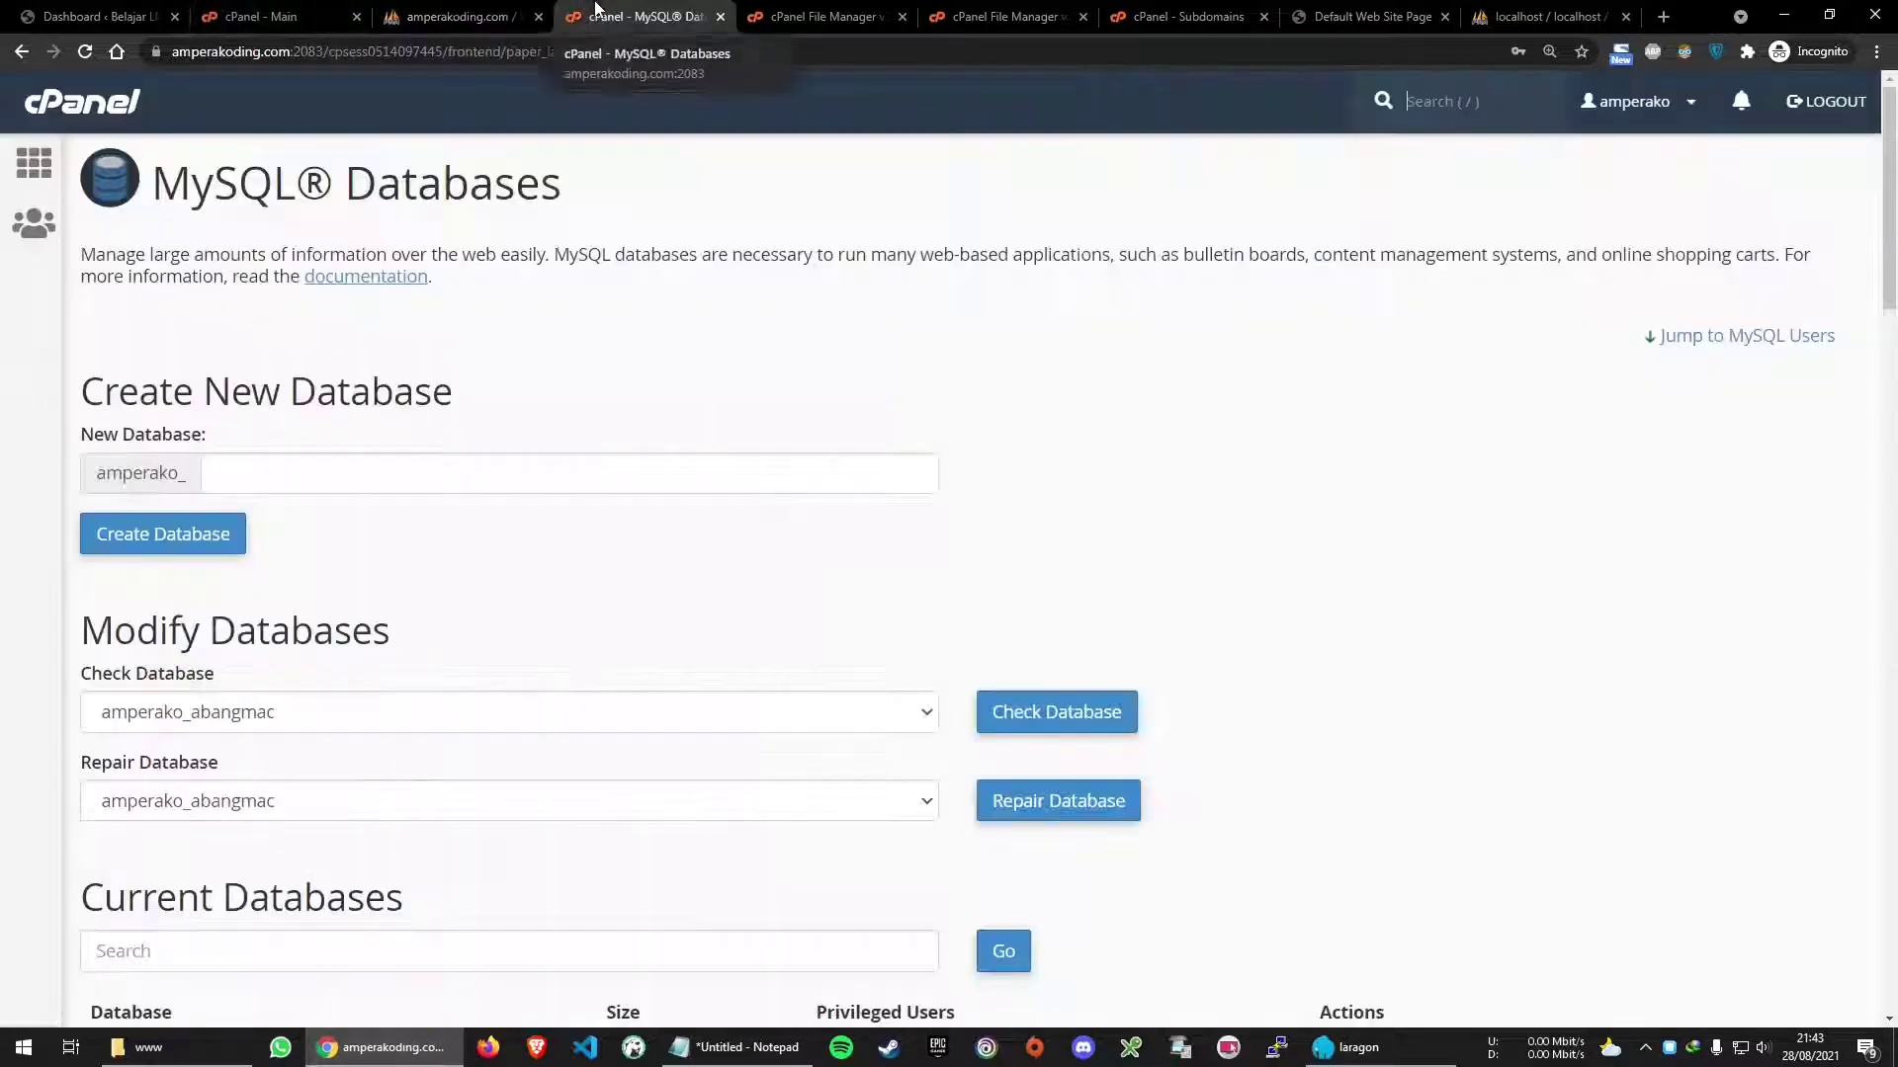
# Confirm belajarLP.zip reached 100% and reload the belajarlp.amperakoding.com folder listing to show it
pyautogui.click(803, 10)
pyautogui.click(998, 16)
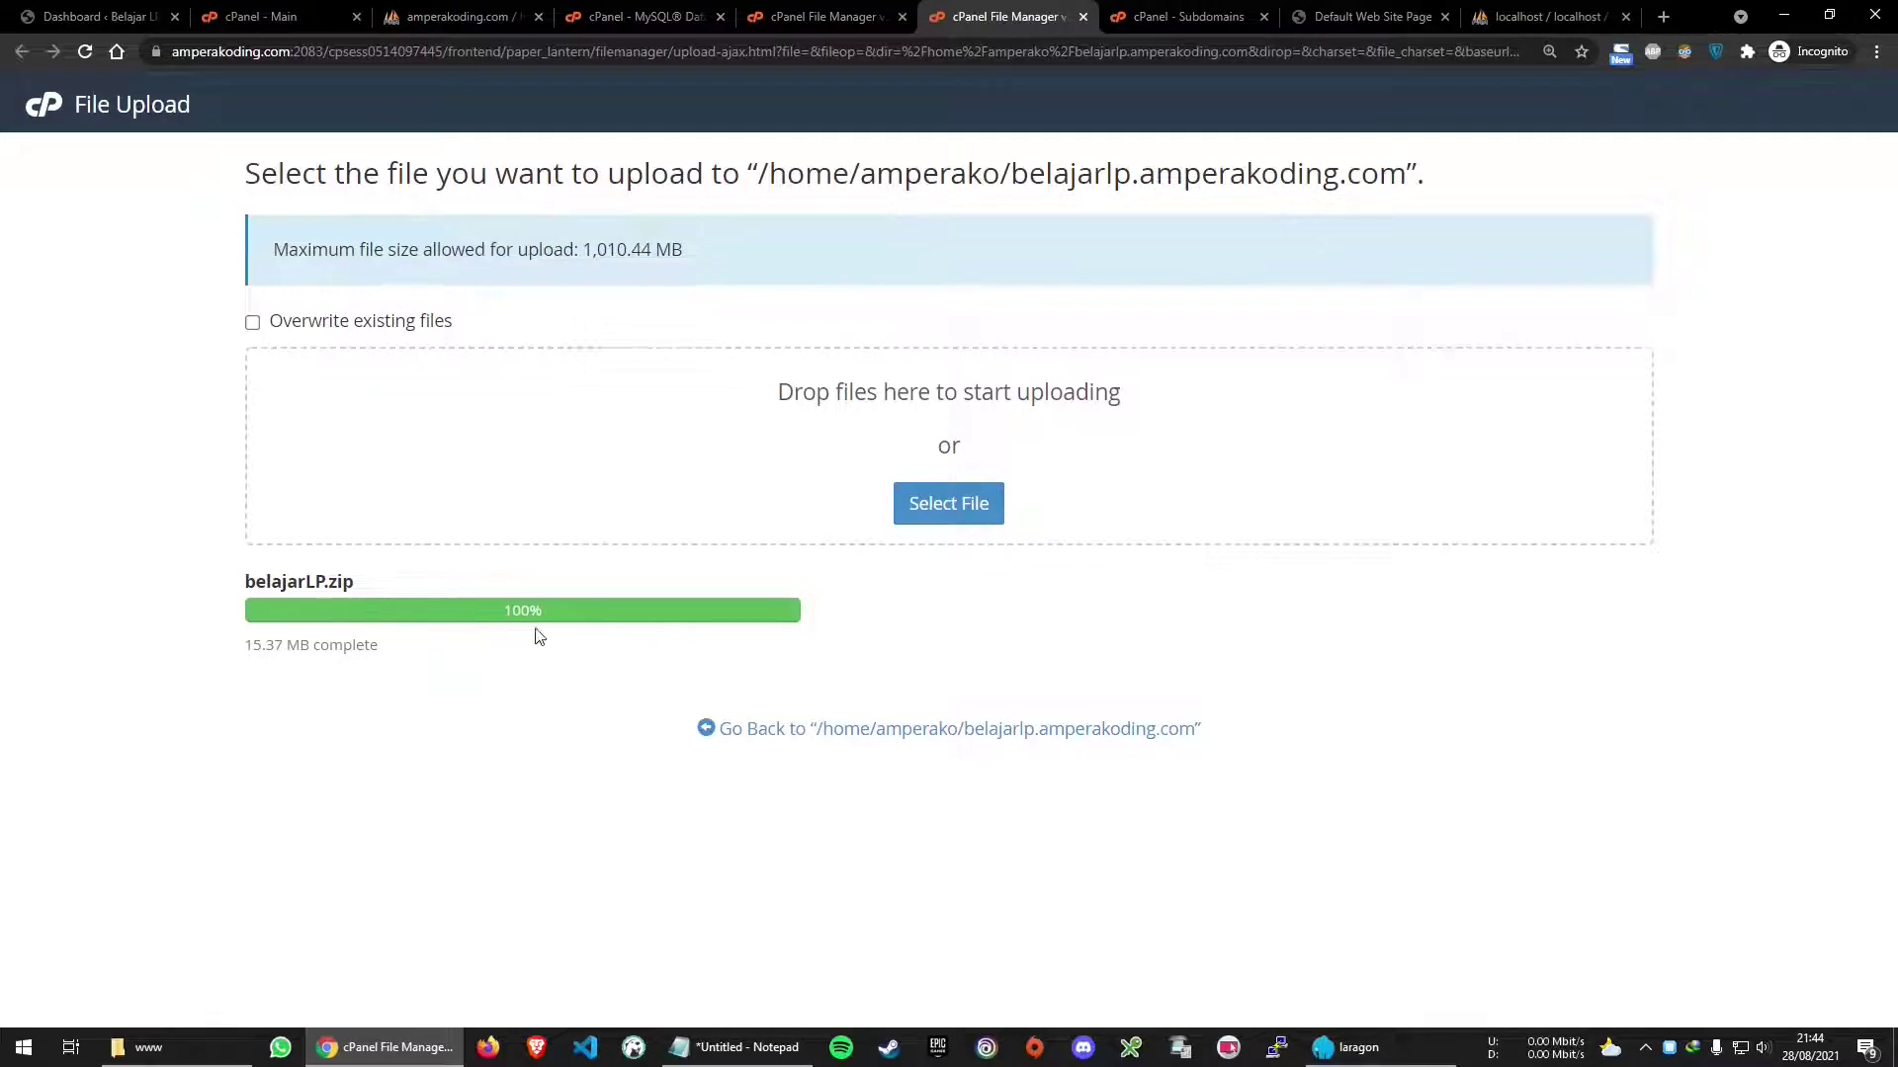
pyautogui.click(870, 16)
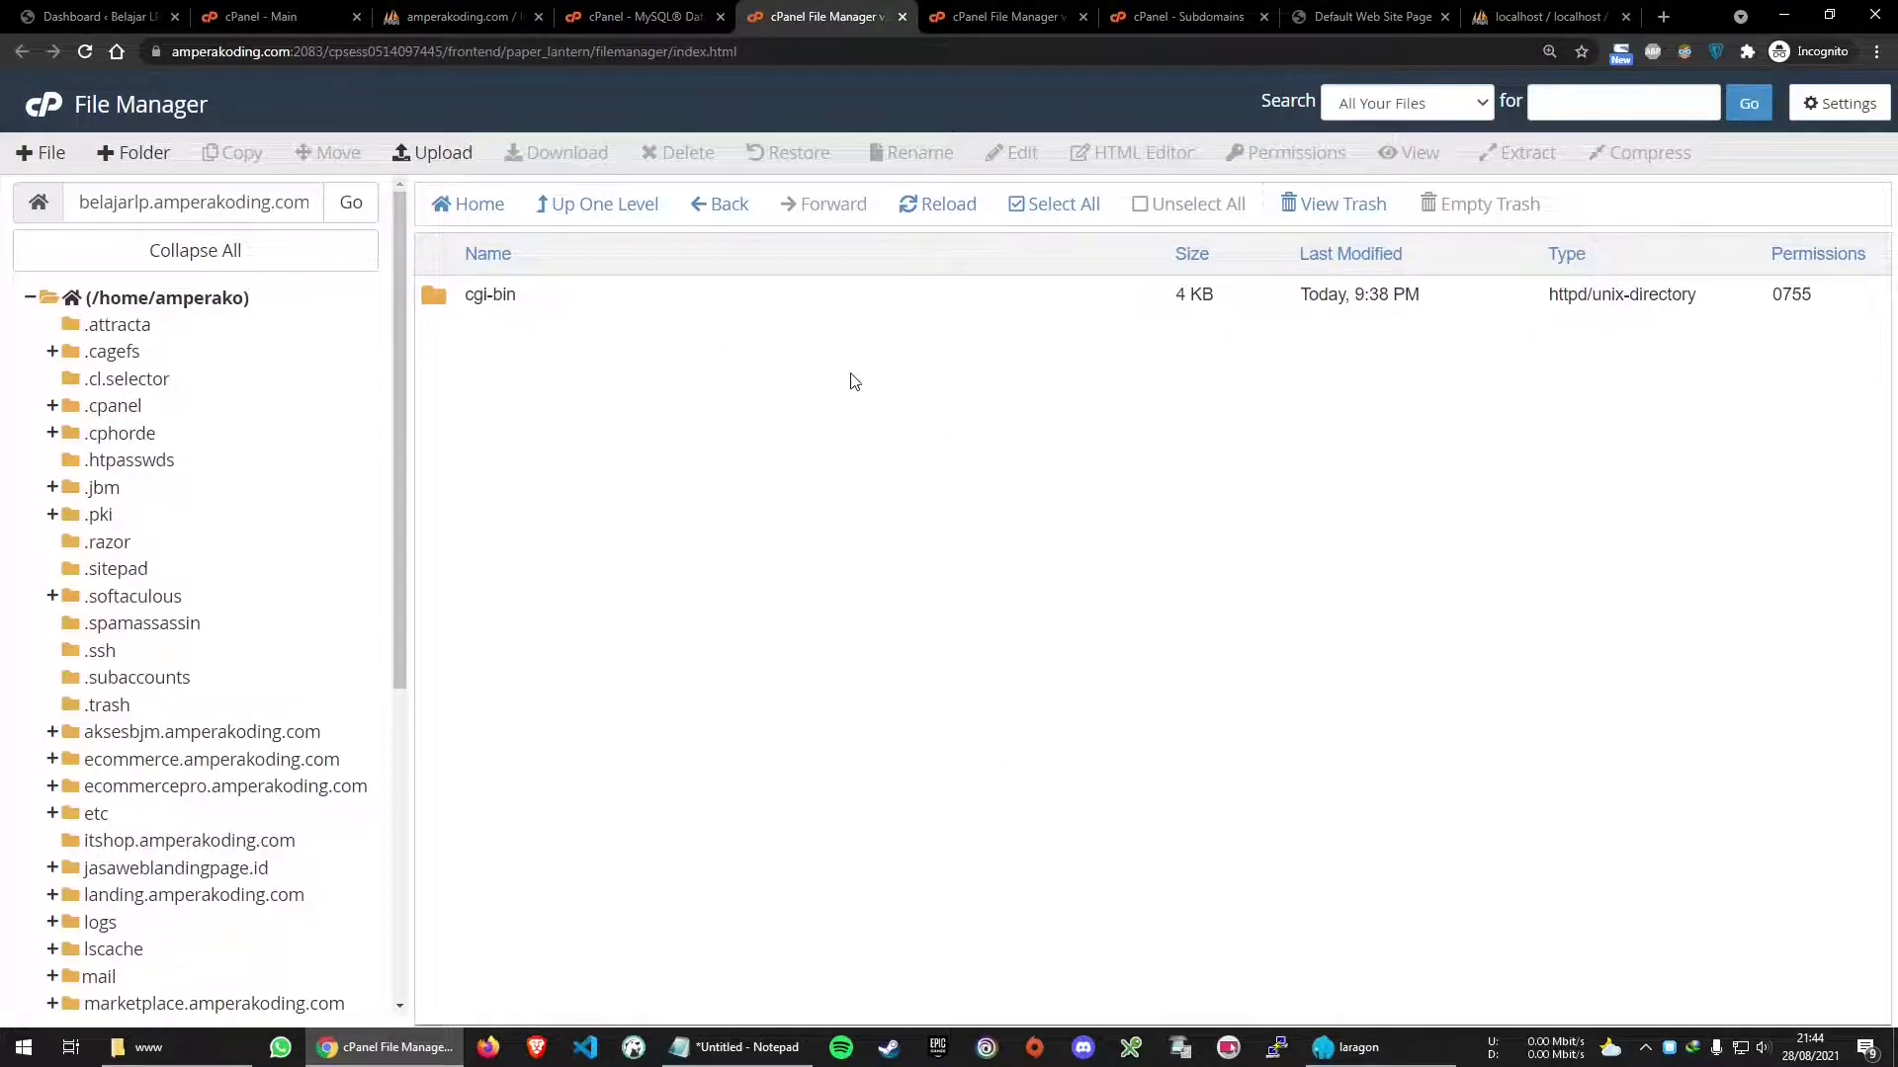
pyautogui.click(944, 208)
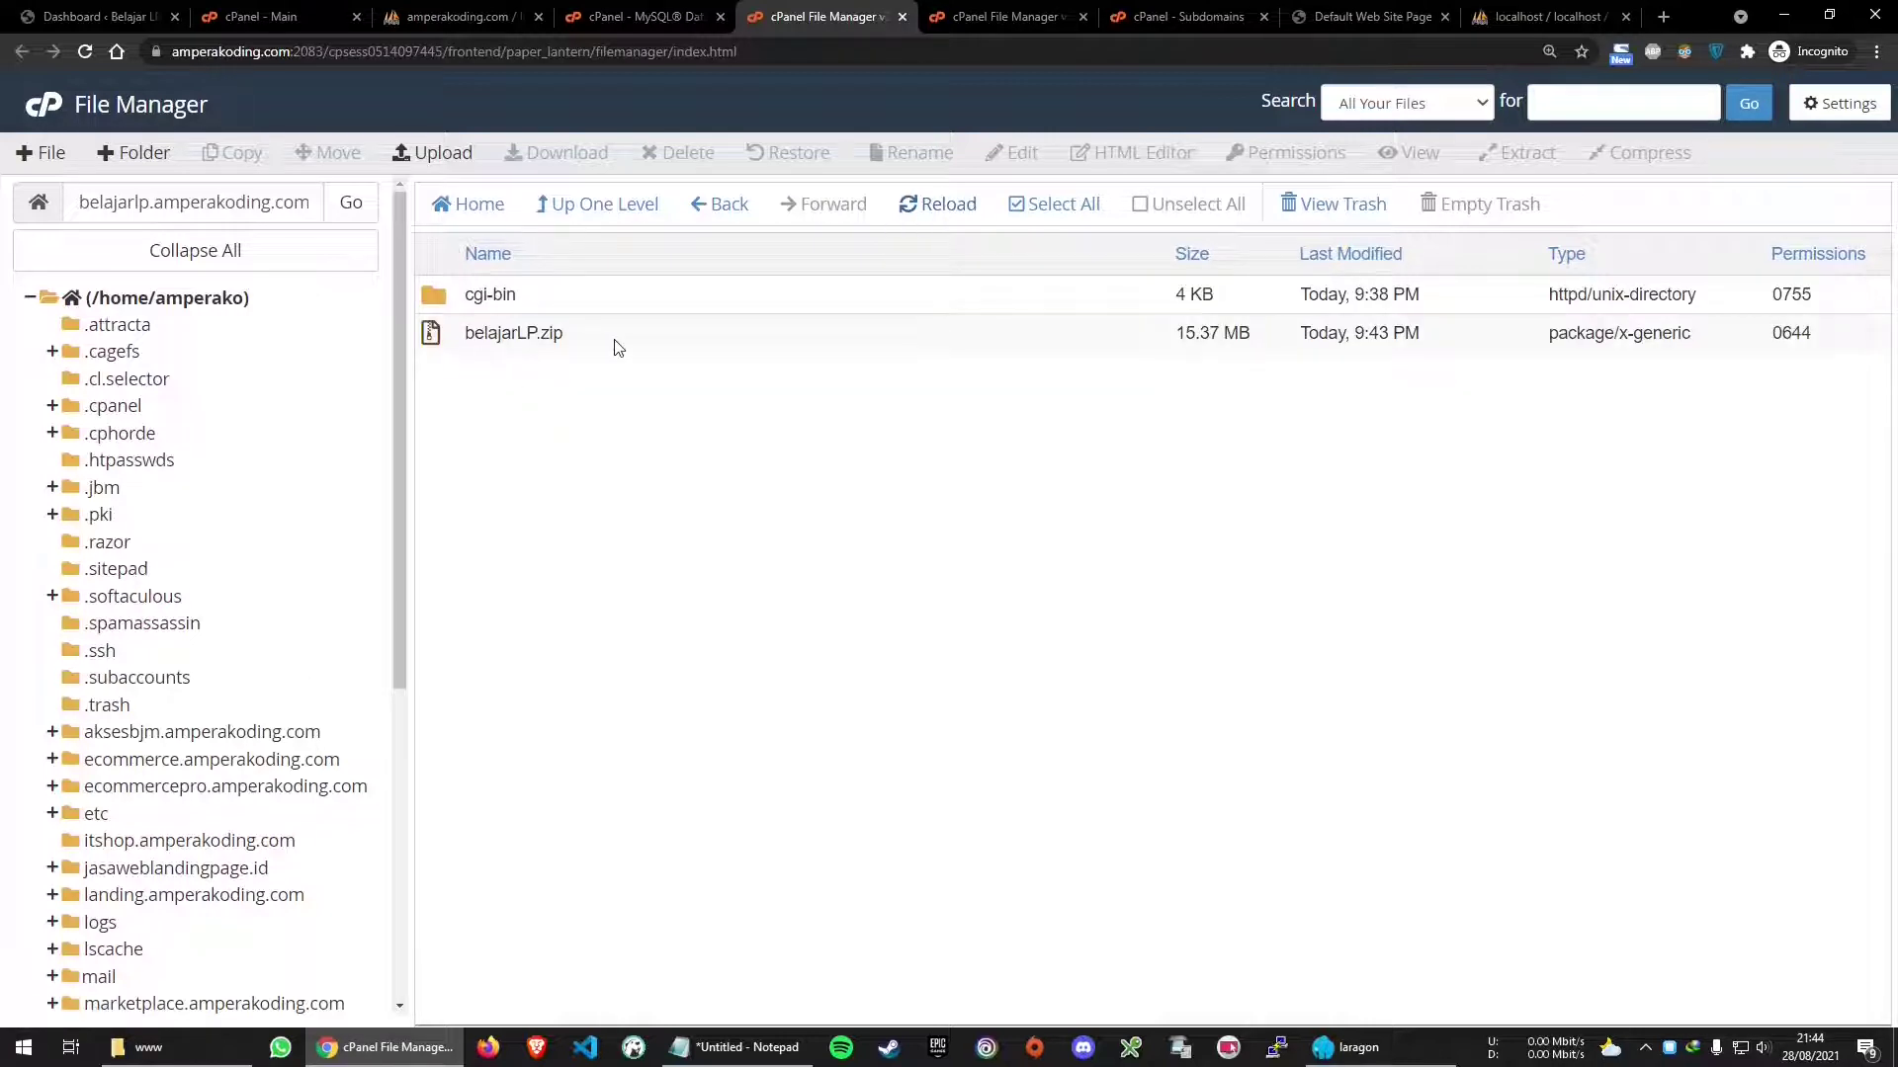
# Extract belajarLP.zip into /belajarlp.amperakoding.com, creating the belajarLP folder
pyautogui.rightClick(614, 340)
pyautogui.rightClick(486, 341)
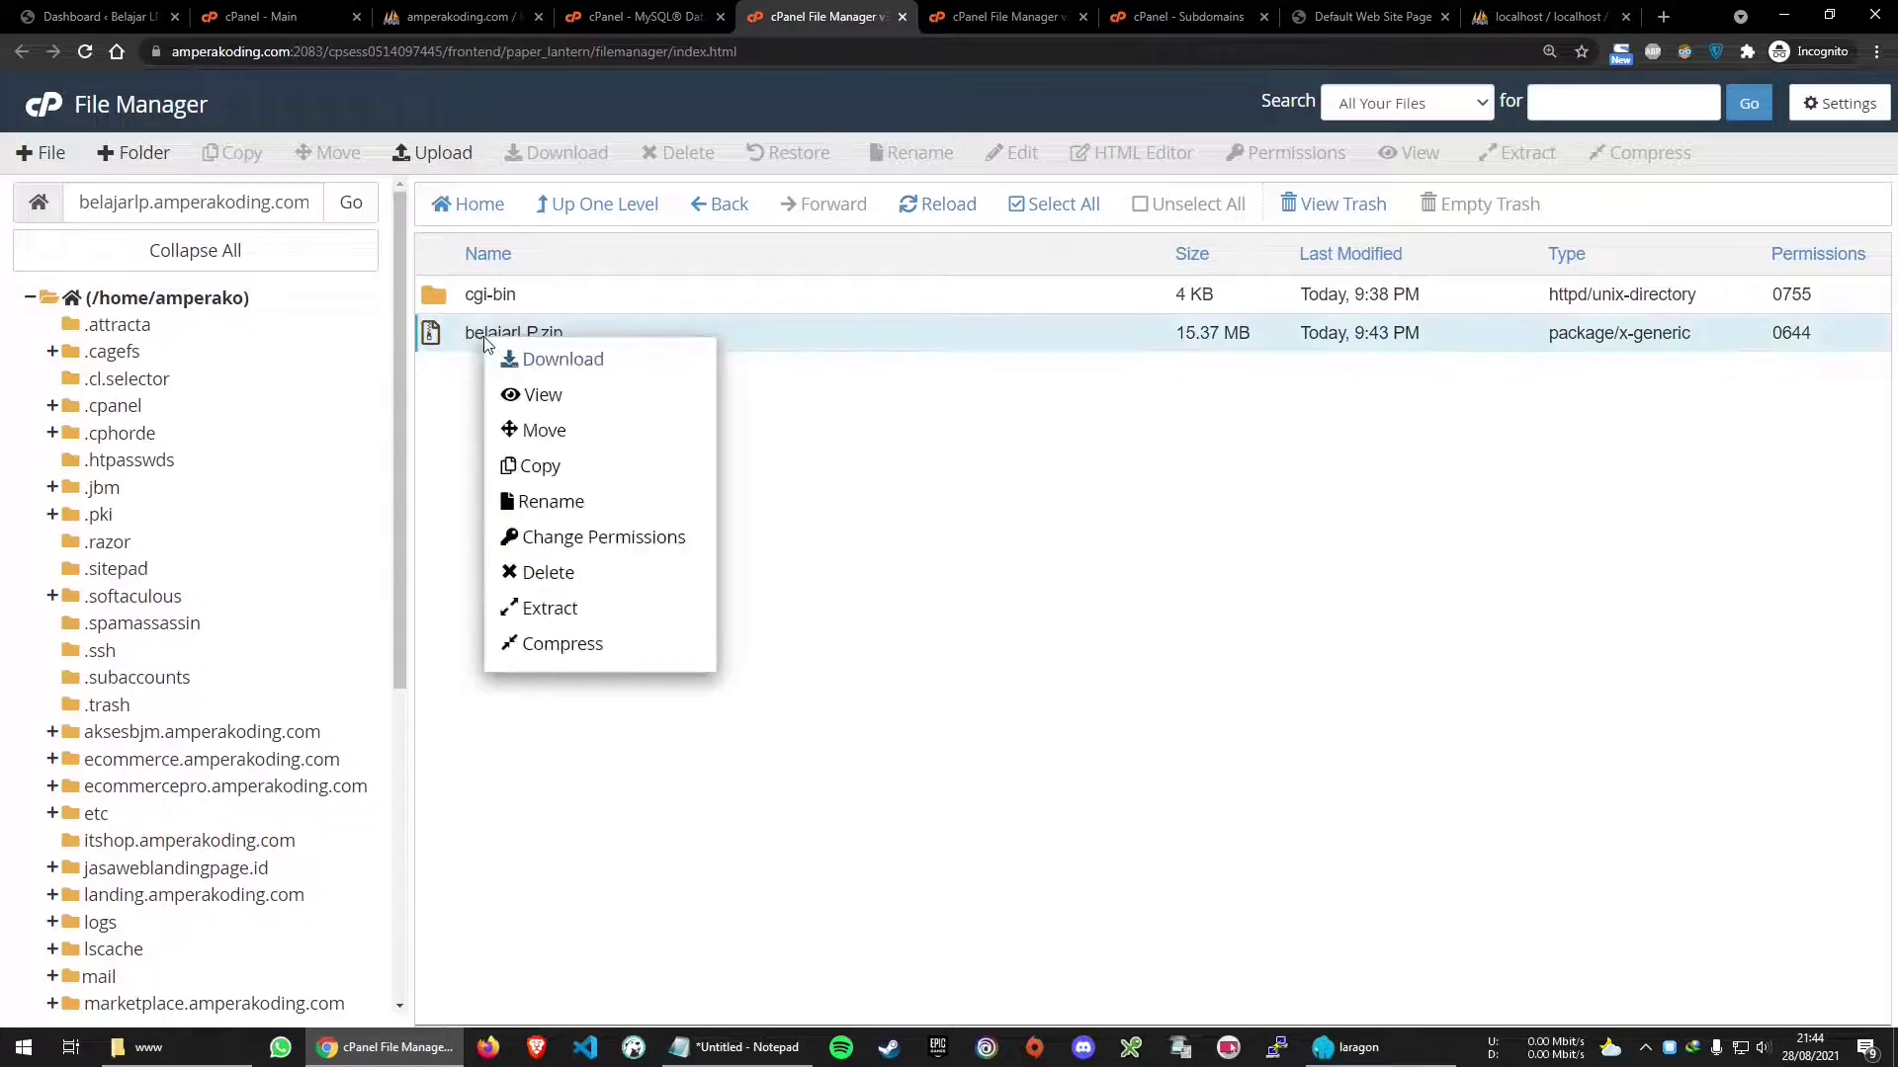
pyautogui.click(597, 335)
pyautogui.rightClick(606, 341)
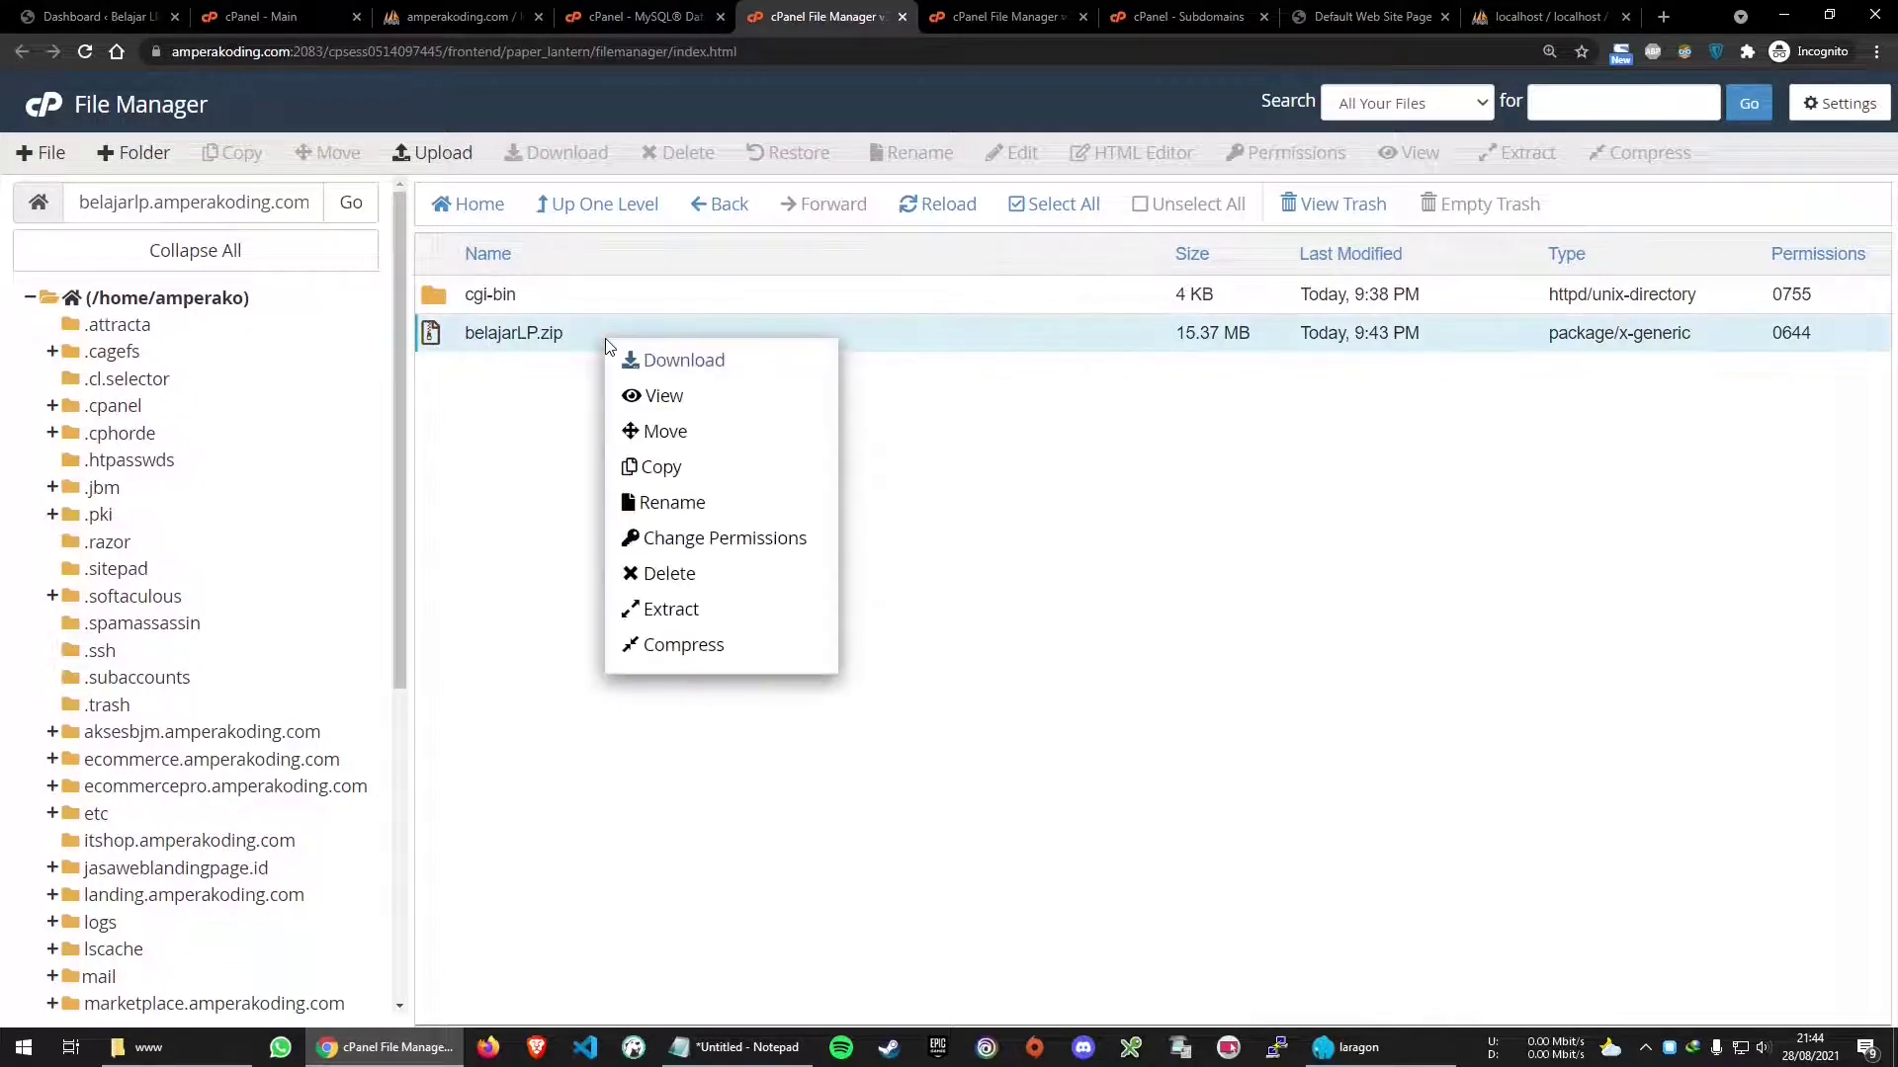
pyautogui.click(744, 619)
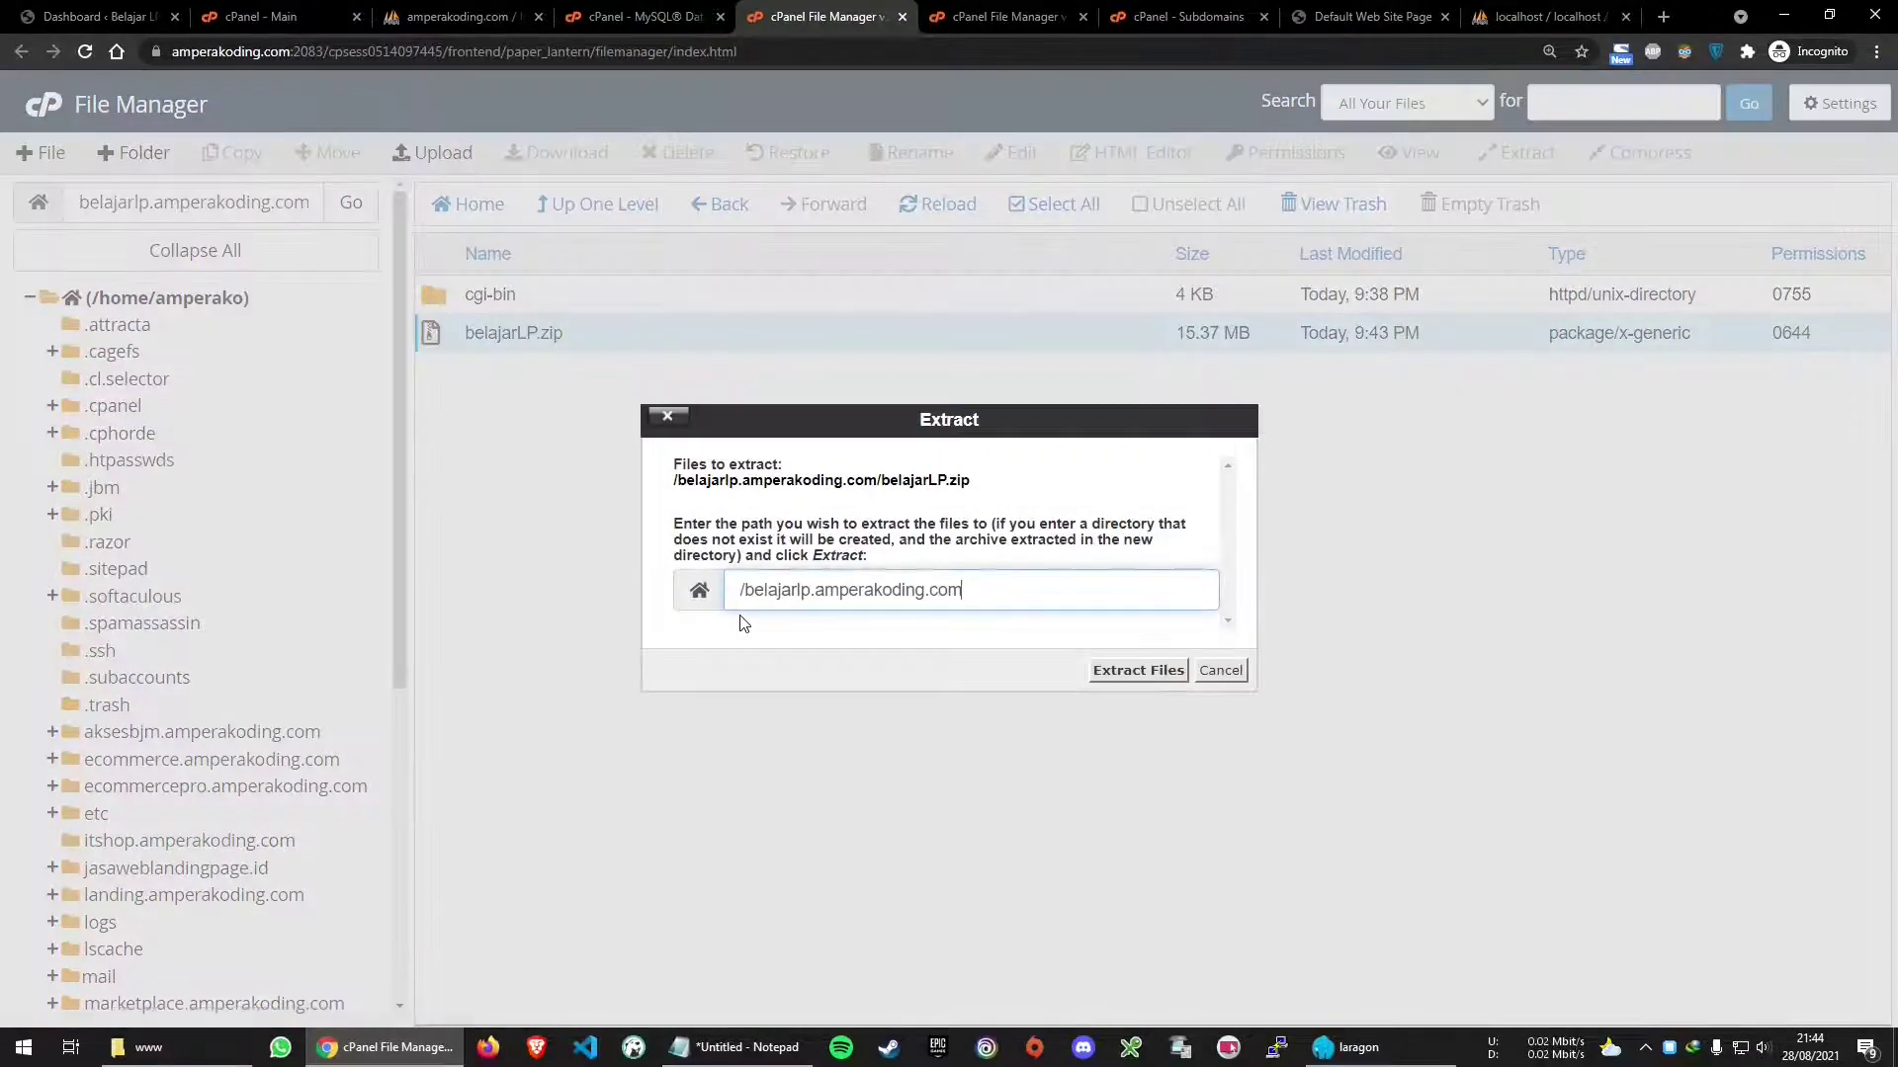
pyautogui.click(1117, 682)
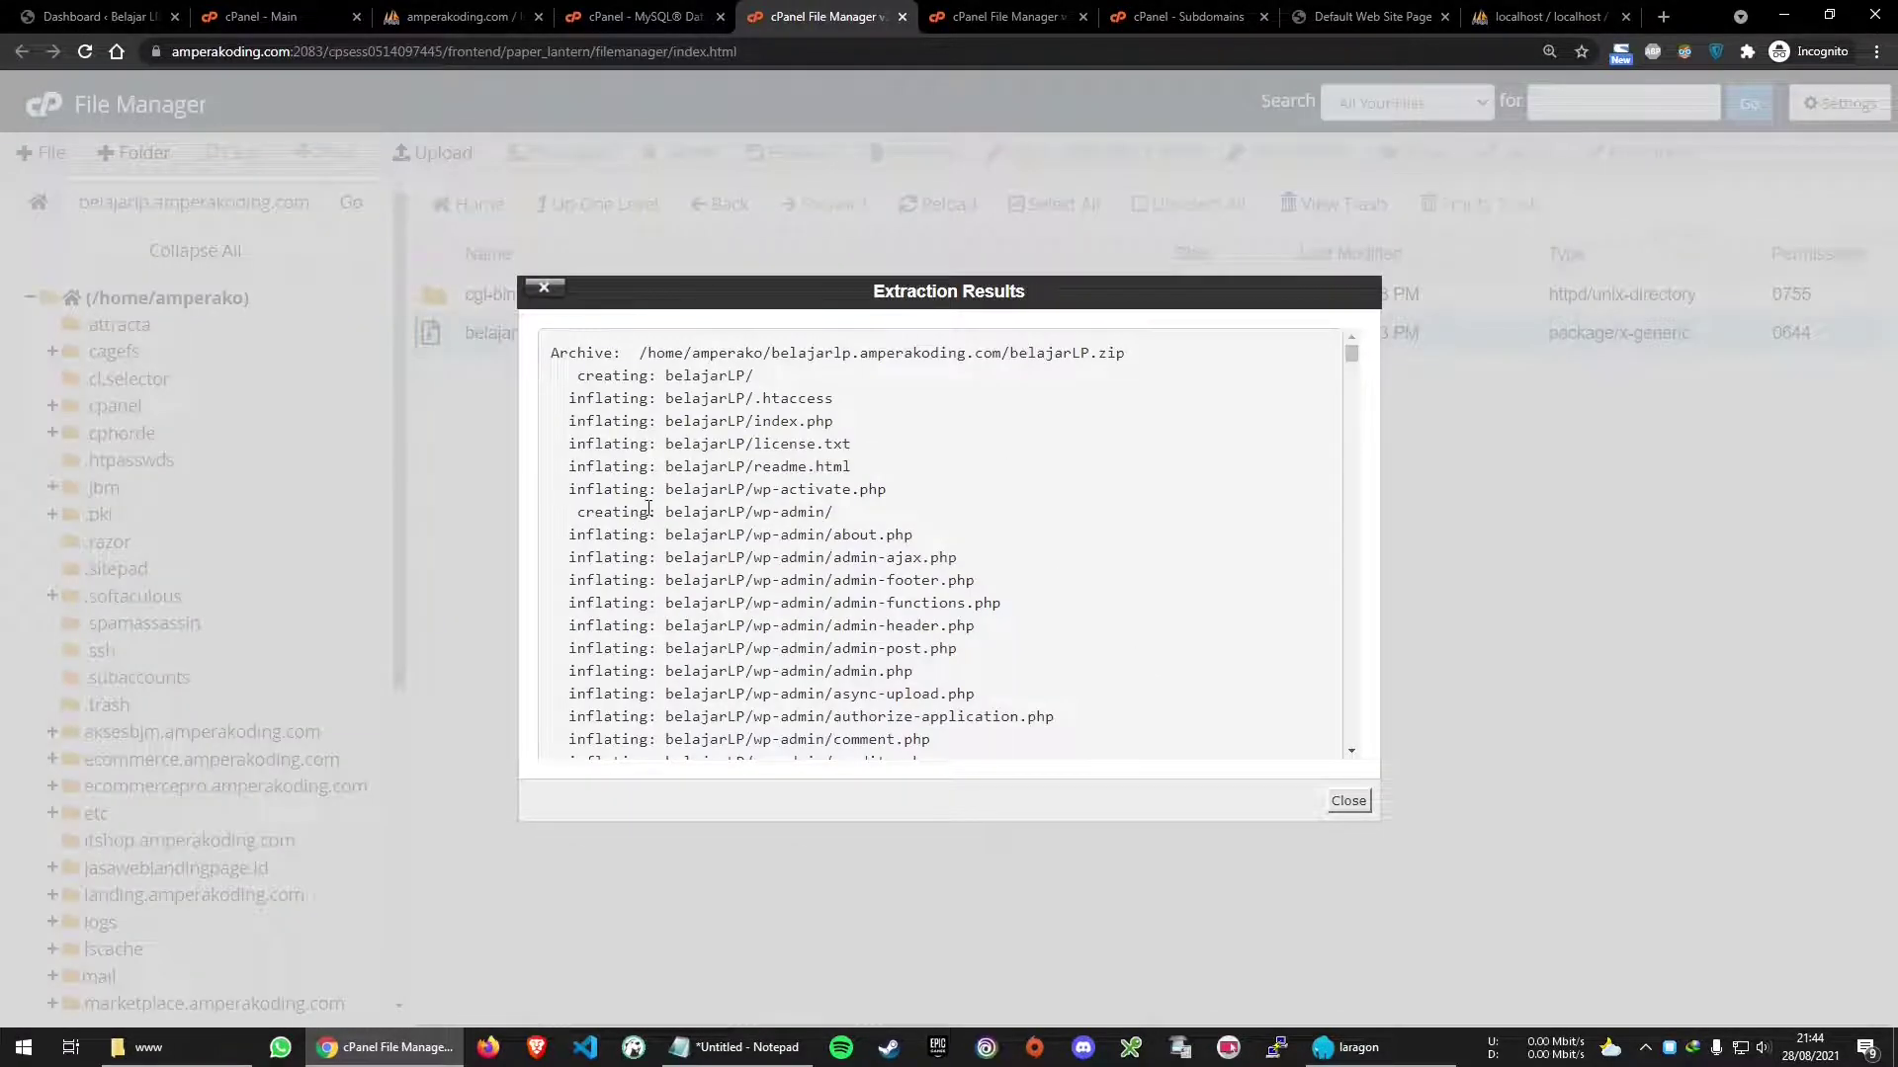
pyautogui.scroll(-10, 648, 509)
pyautogui.scroll(10, 672, 484)
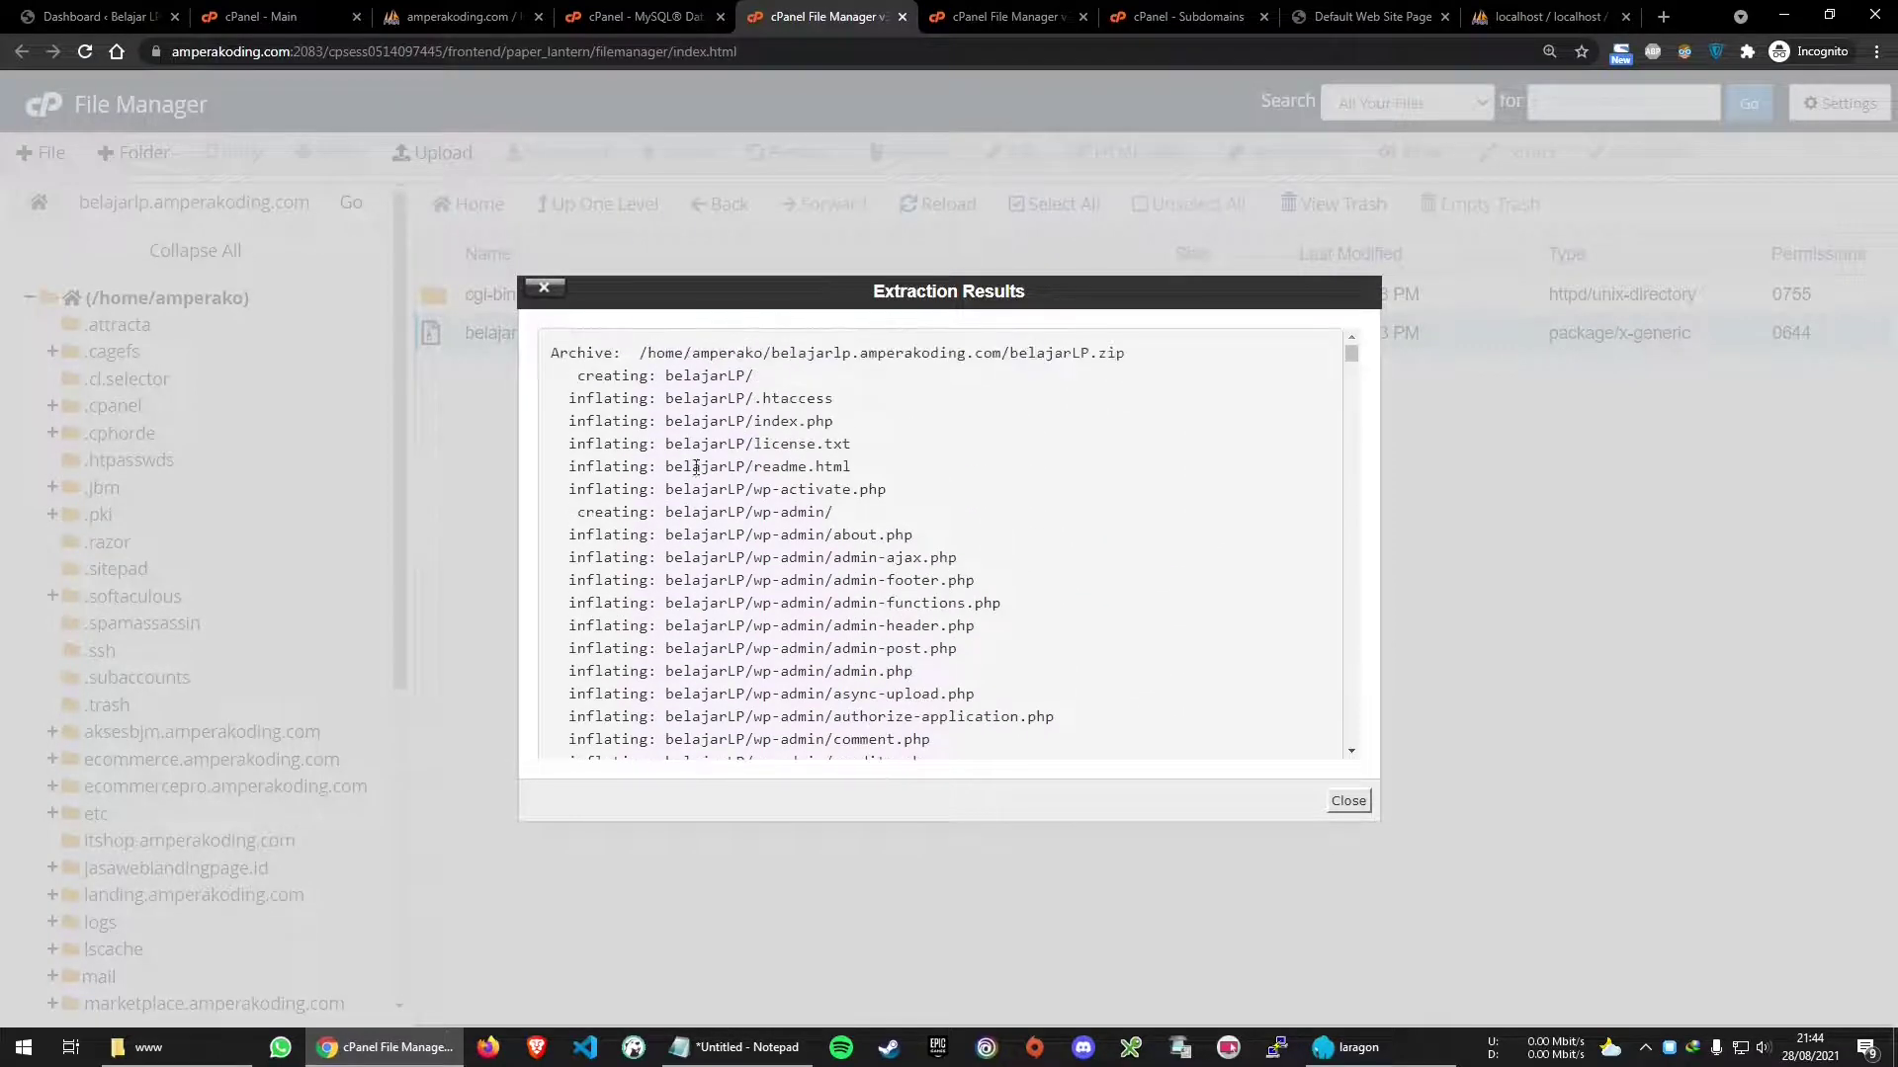
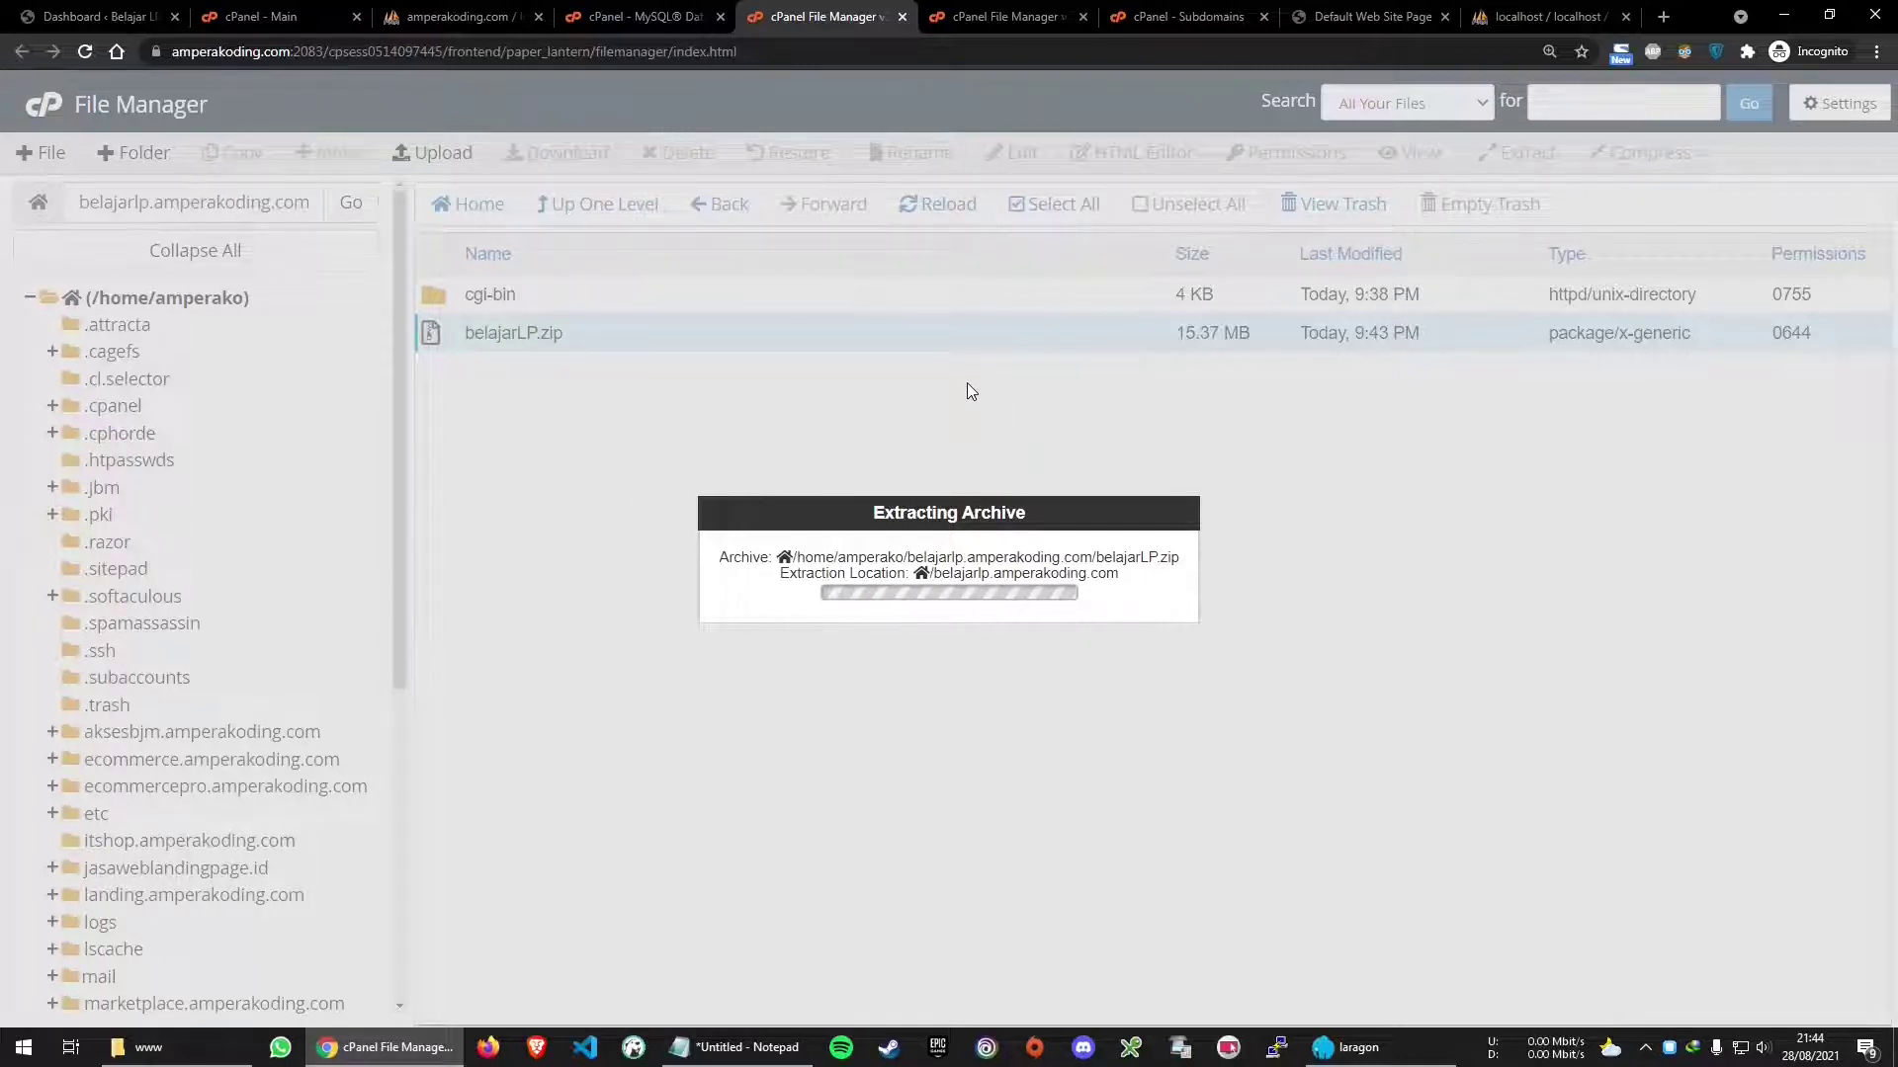
# Return to the cPanel main dashboard tab while belajarLP.zip extracts
pyautogui.click(309, 11)
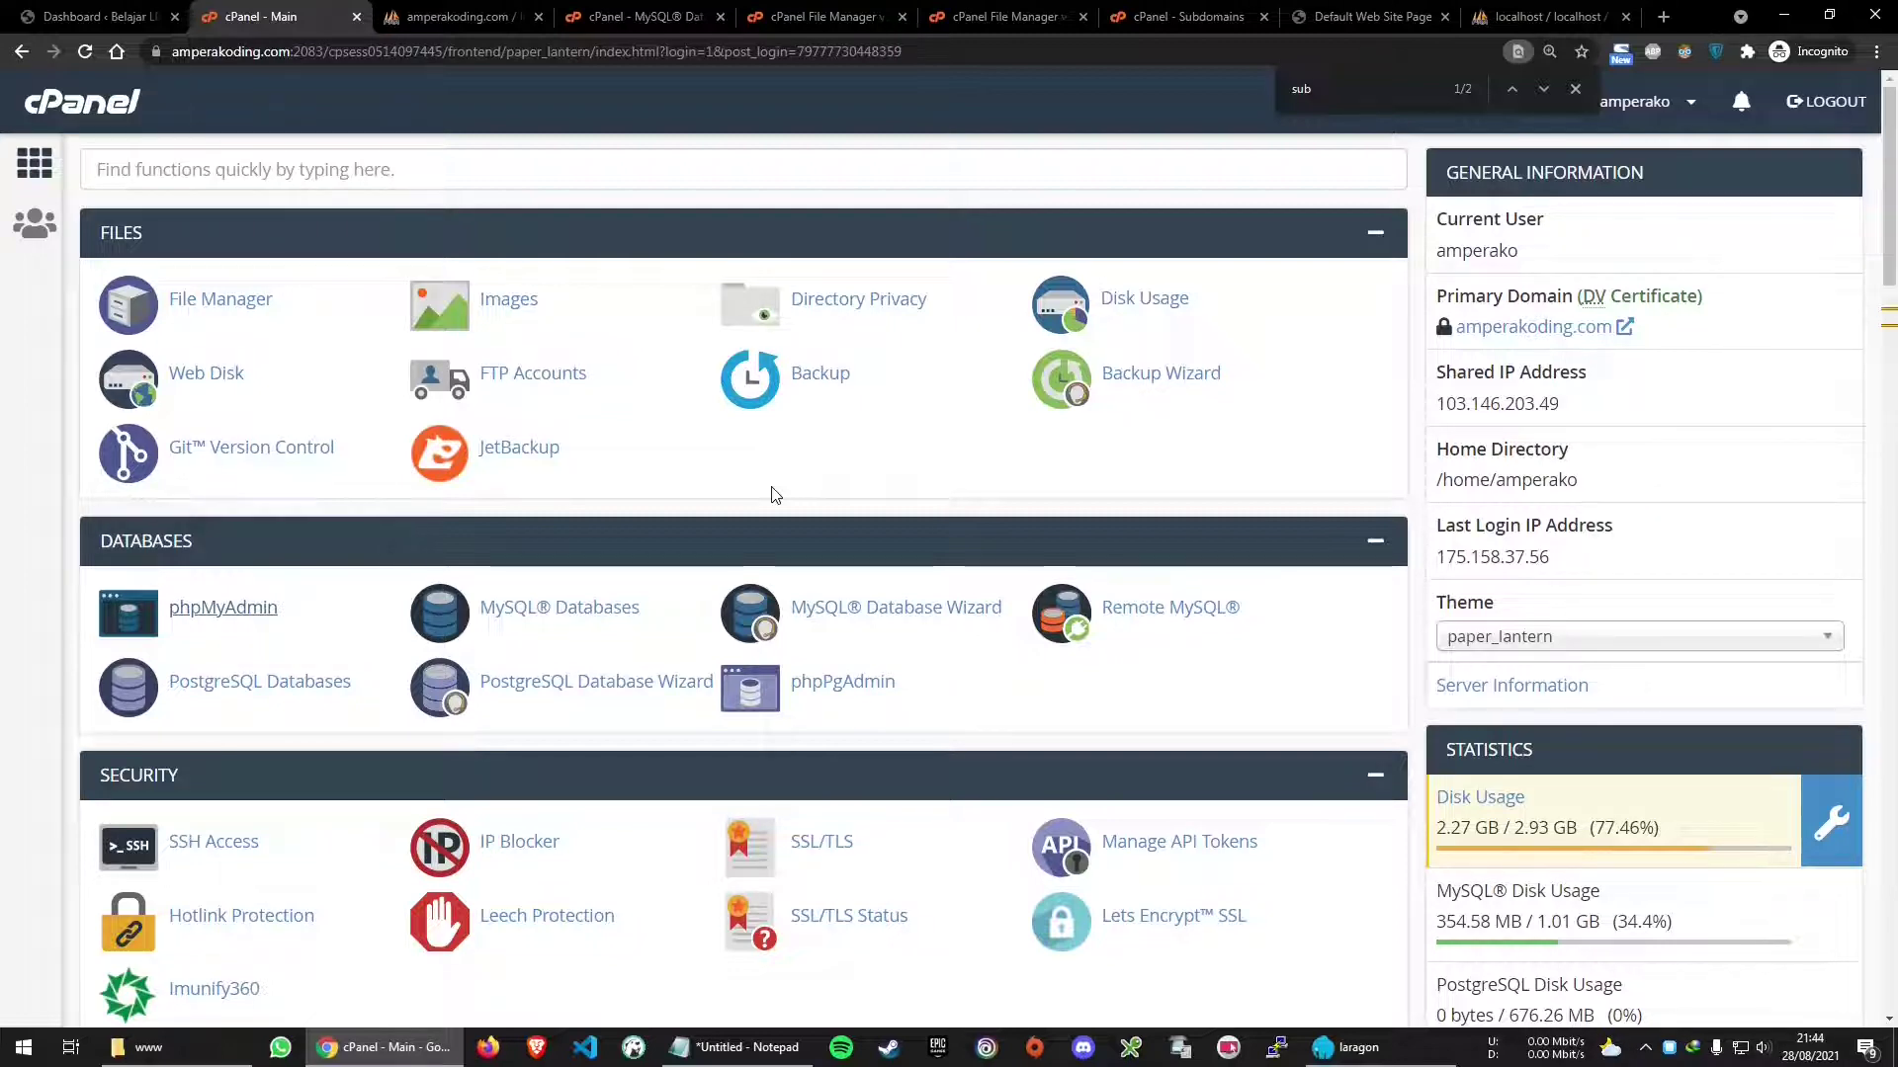
# Open Let's Encrypt SSL from the Security section in a new browser tab
pyautogui.scroll(-4, 774, 495)
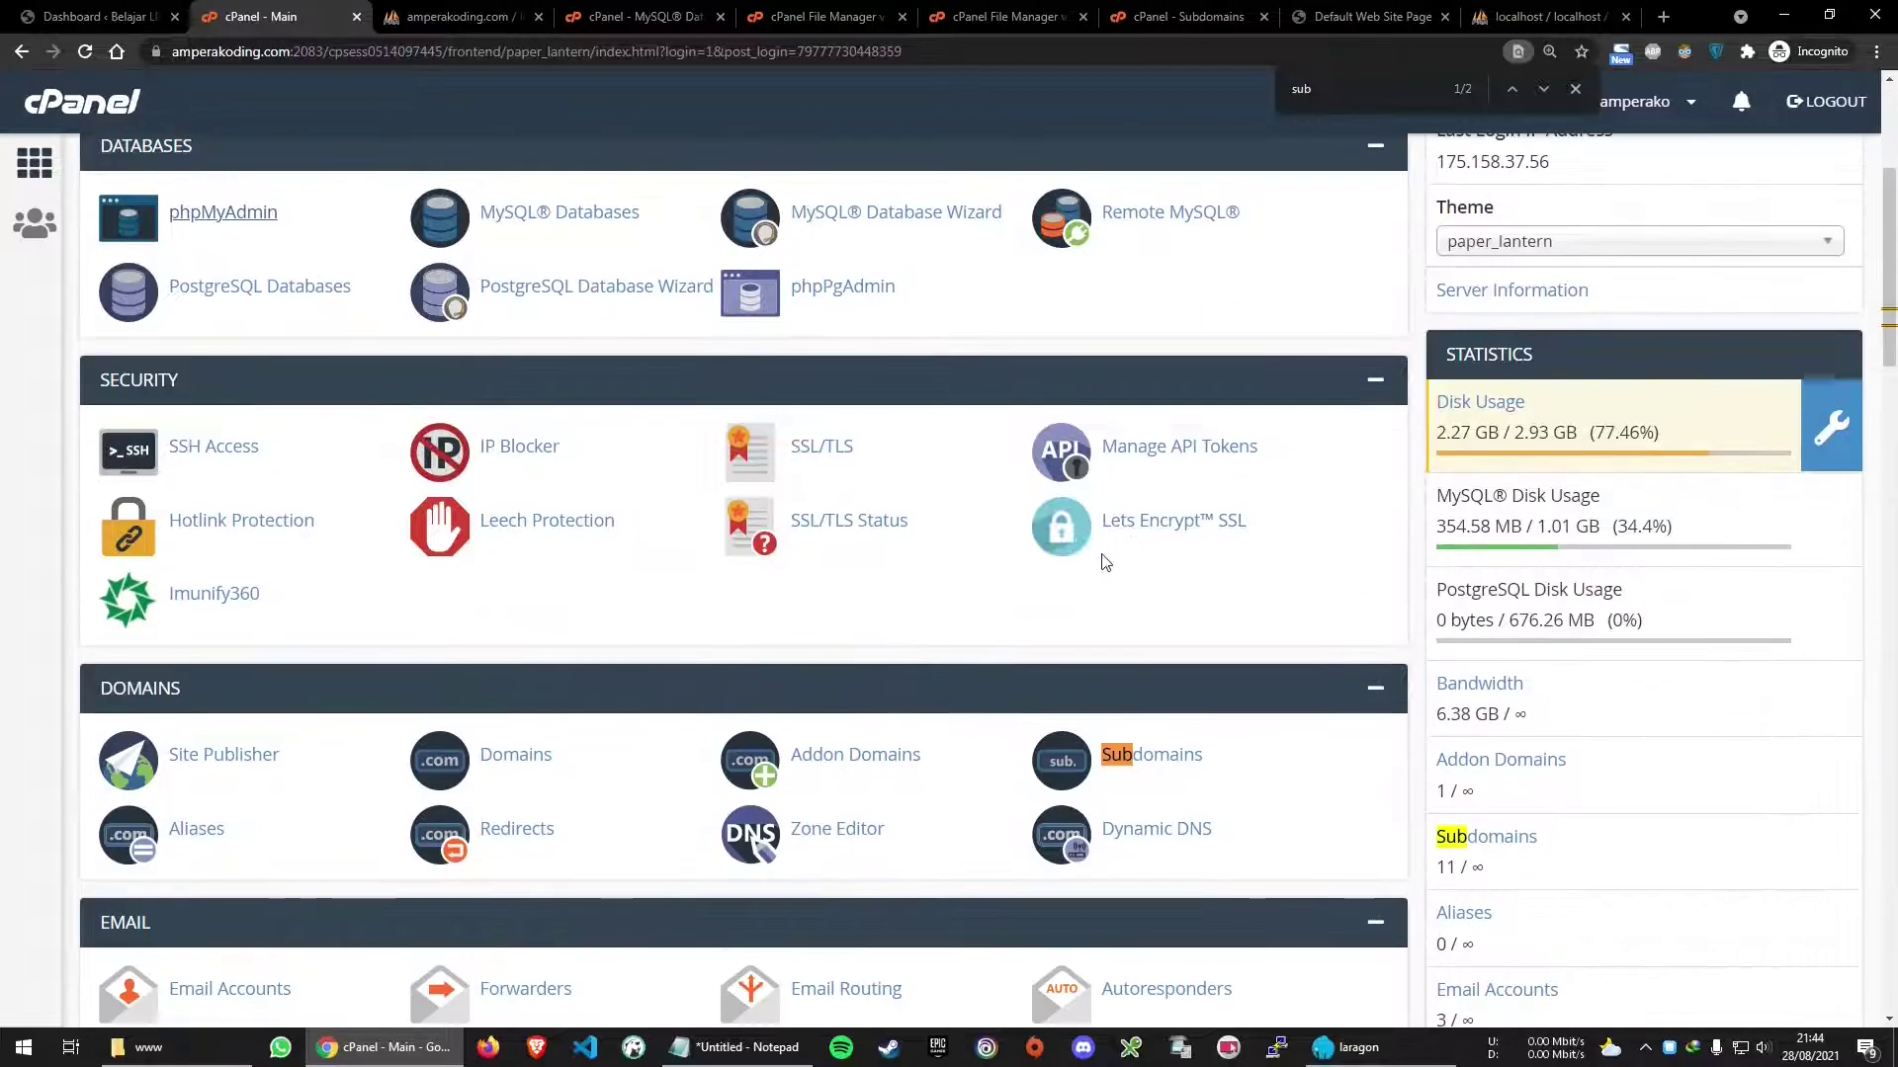
pyautogui.scroll(4, 1216, 538)
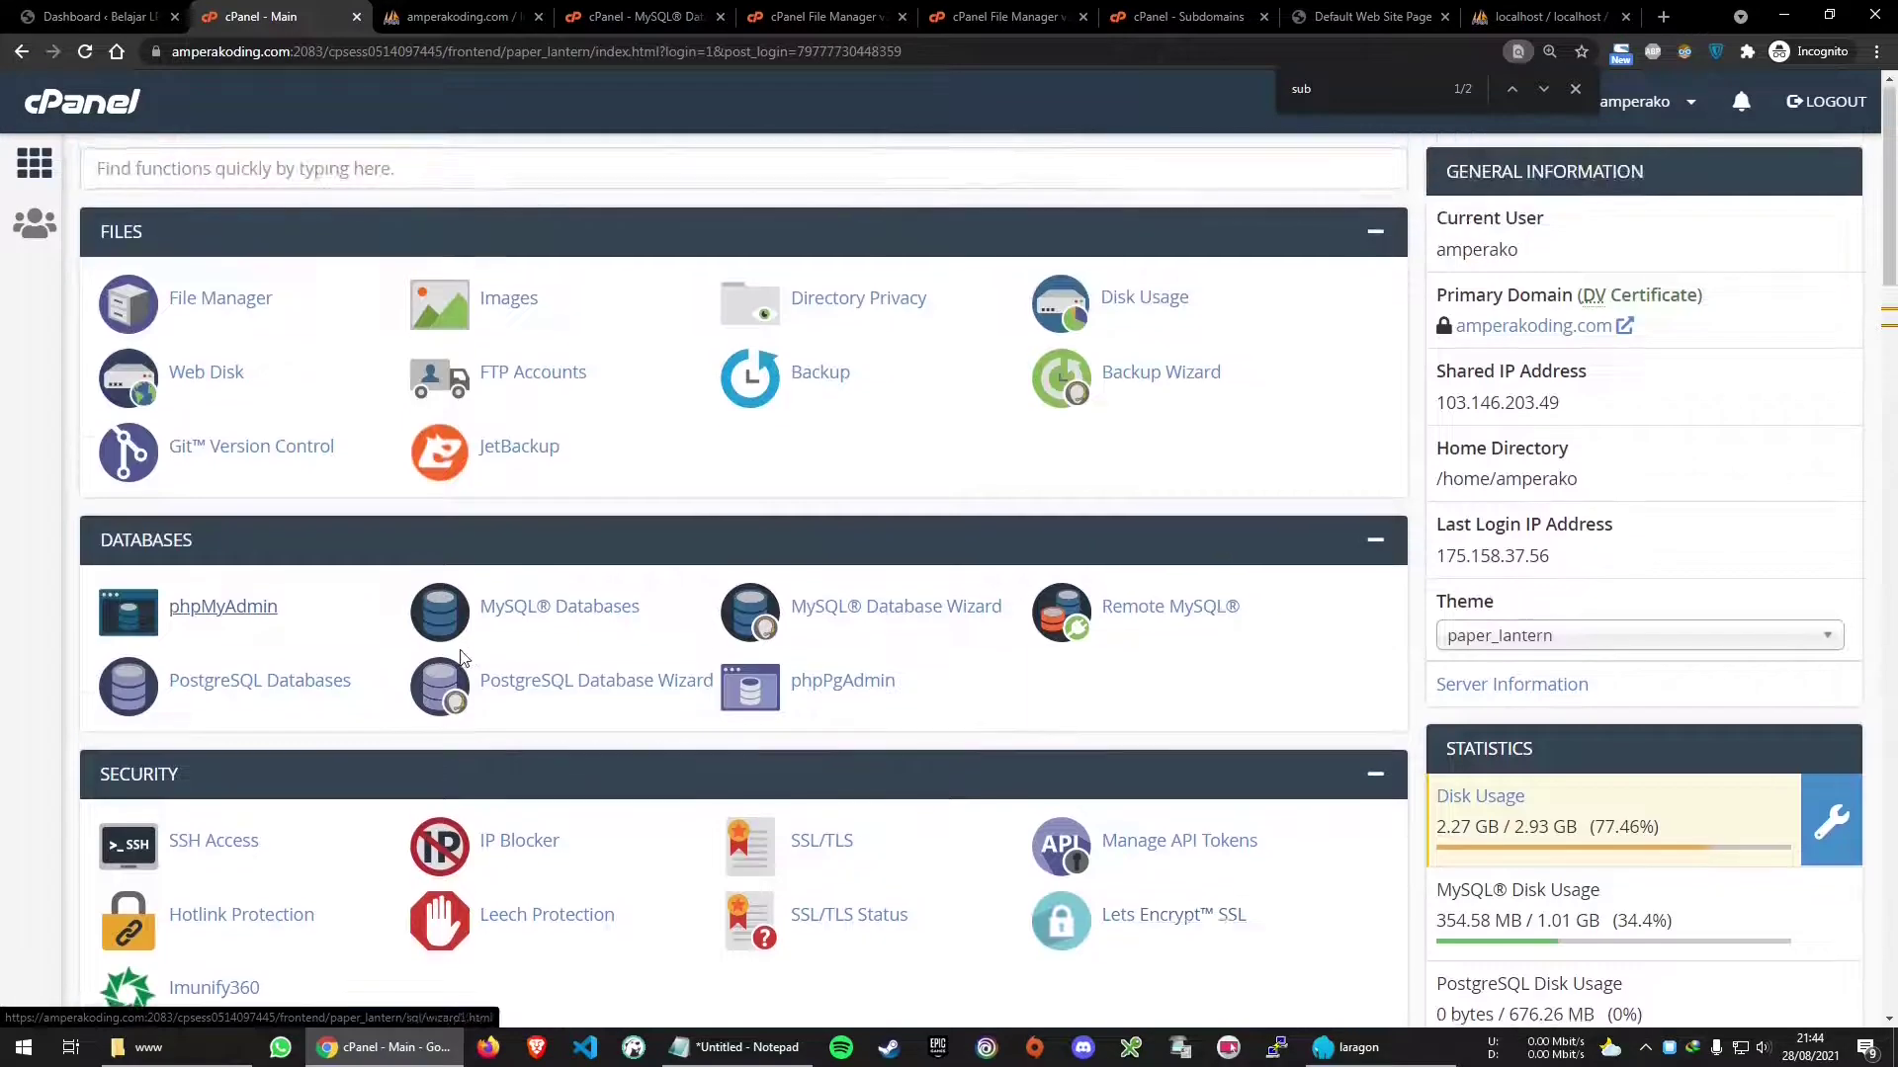
pyautogui.scroll(-3, 114, 482)
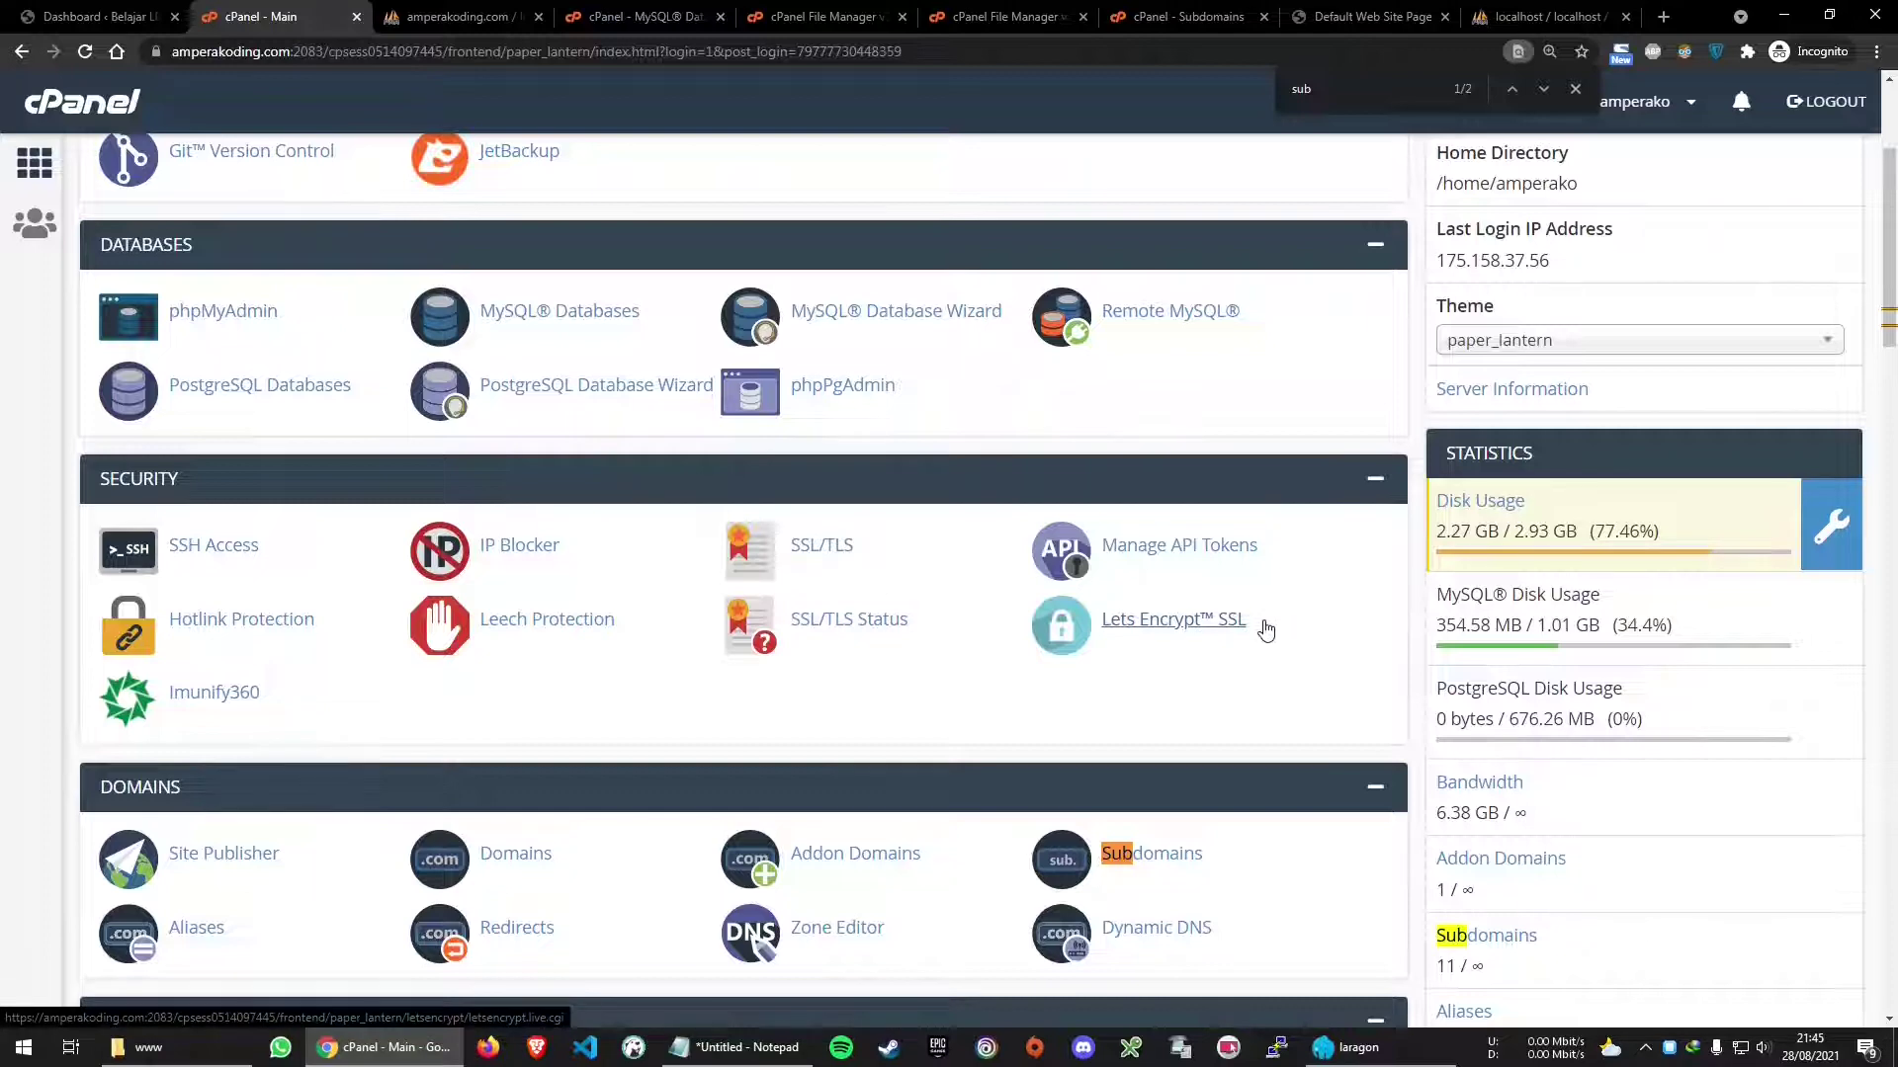
pyautogui.middleClick(1202, 623)
# Issue a Let's Encrypt certificate for belajarlp.amperakoding.com plus www alias using http-01 validation
pyautogui.click(425, 17)
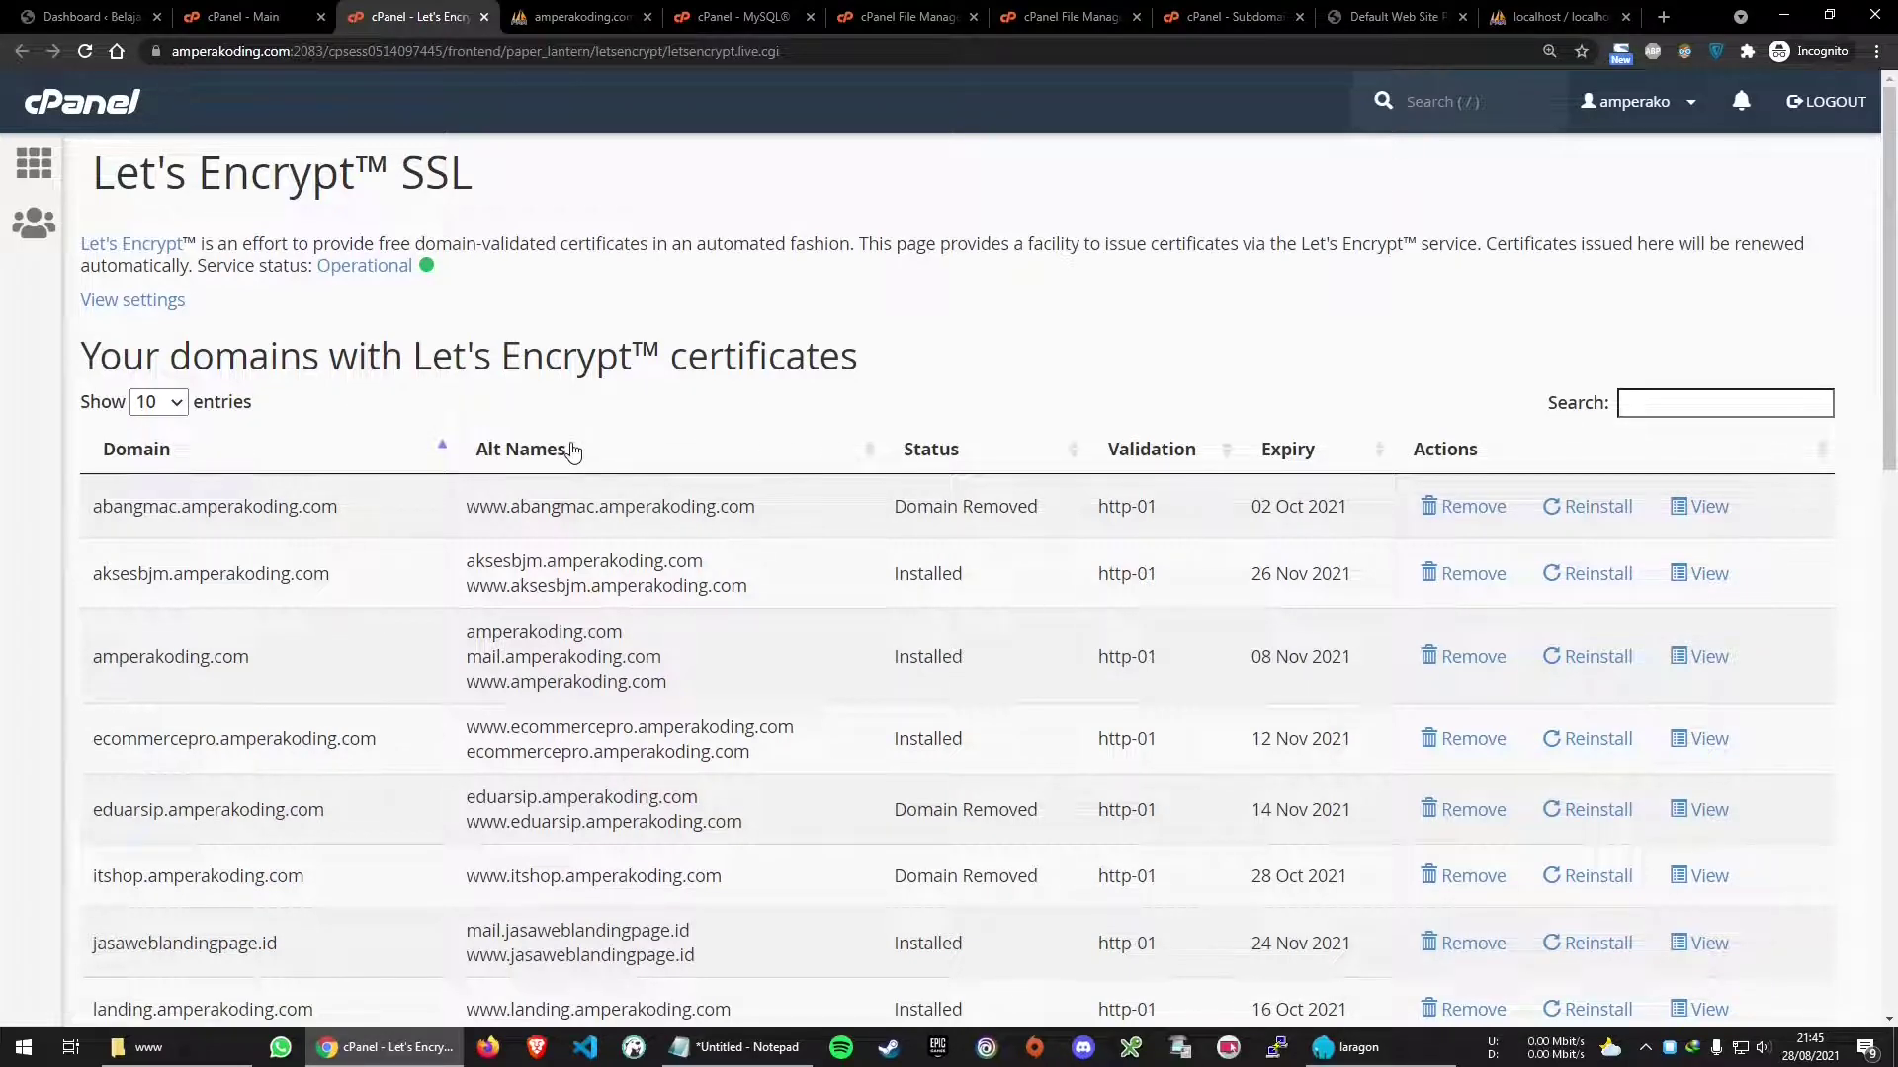
pyautogui.scroll(-10, 613, 465)
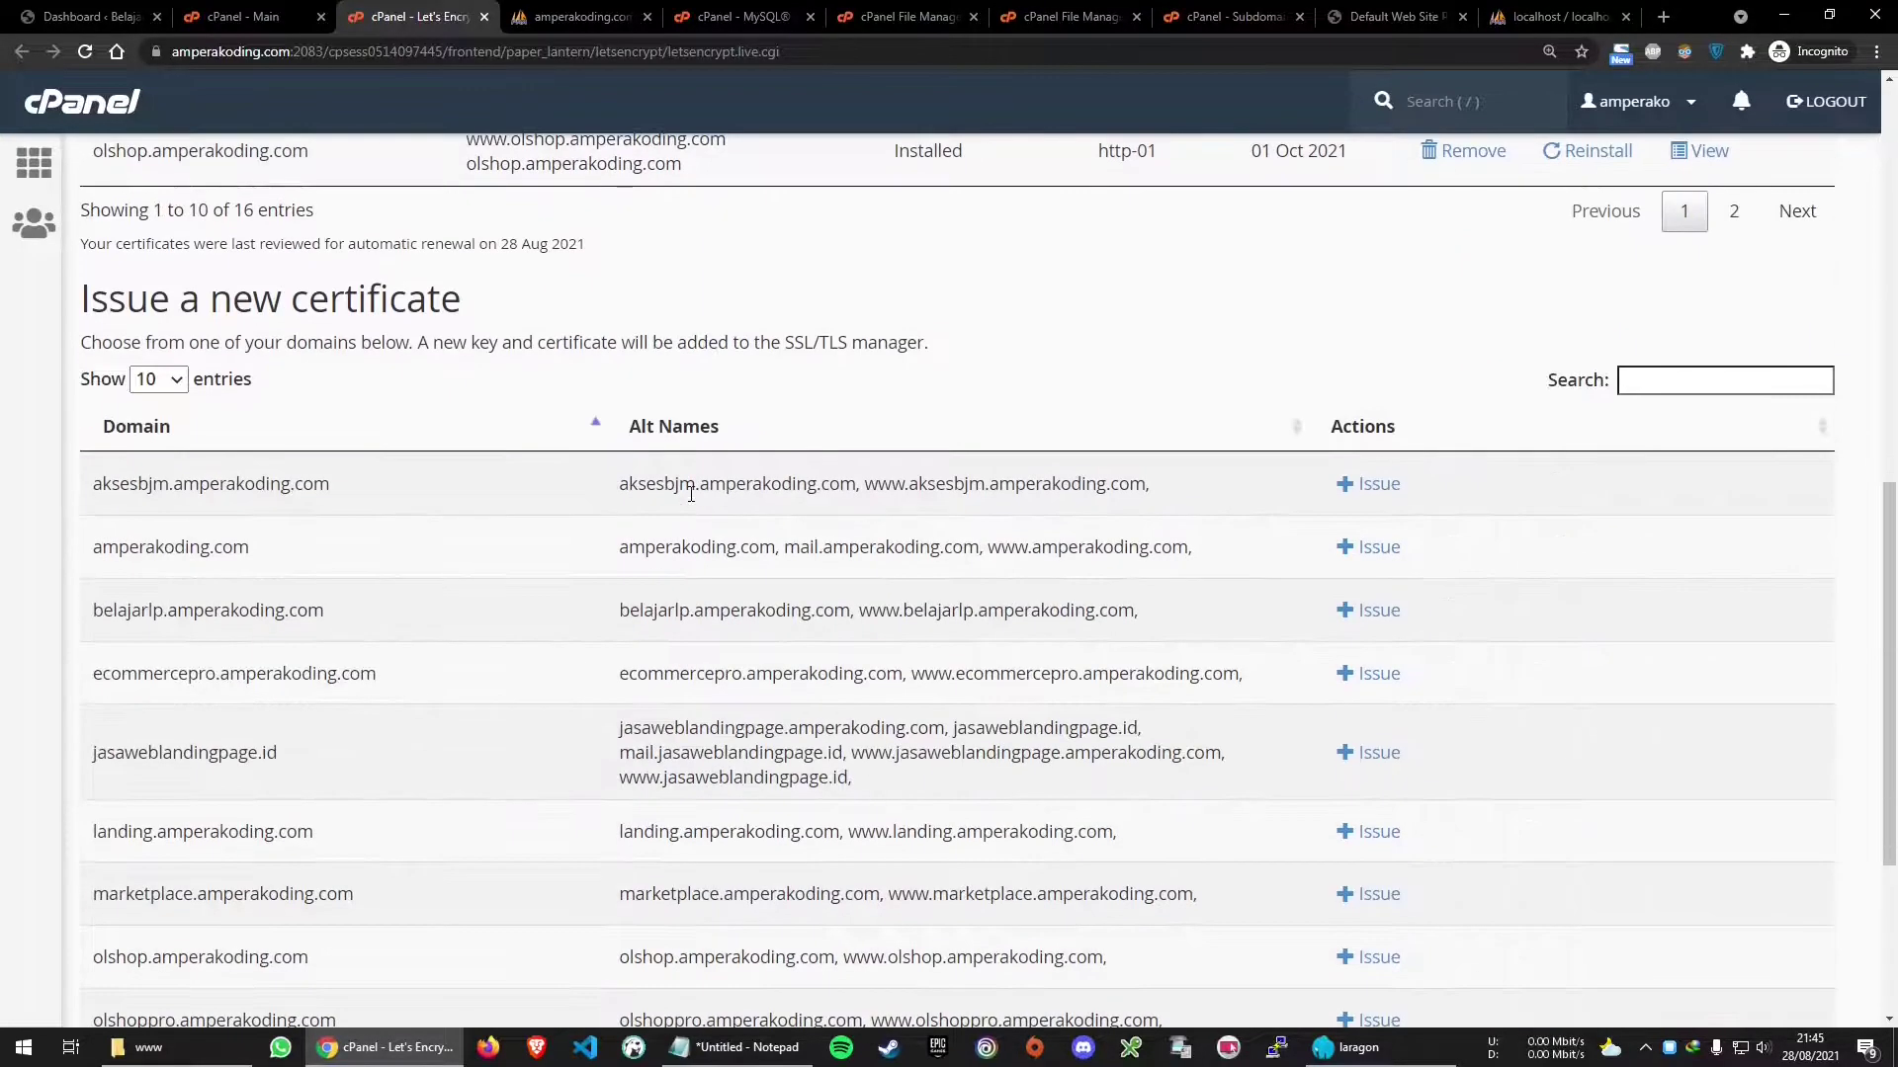
pyautogui.moveTo(85, 301); pyautogui.dragTo(551, 305)
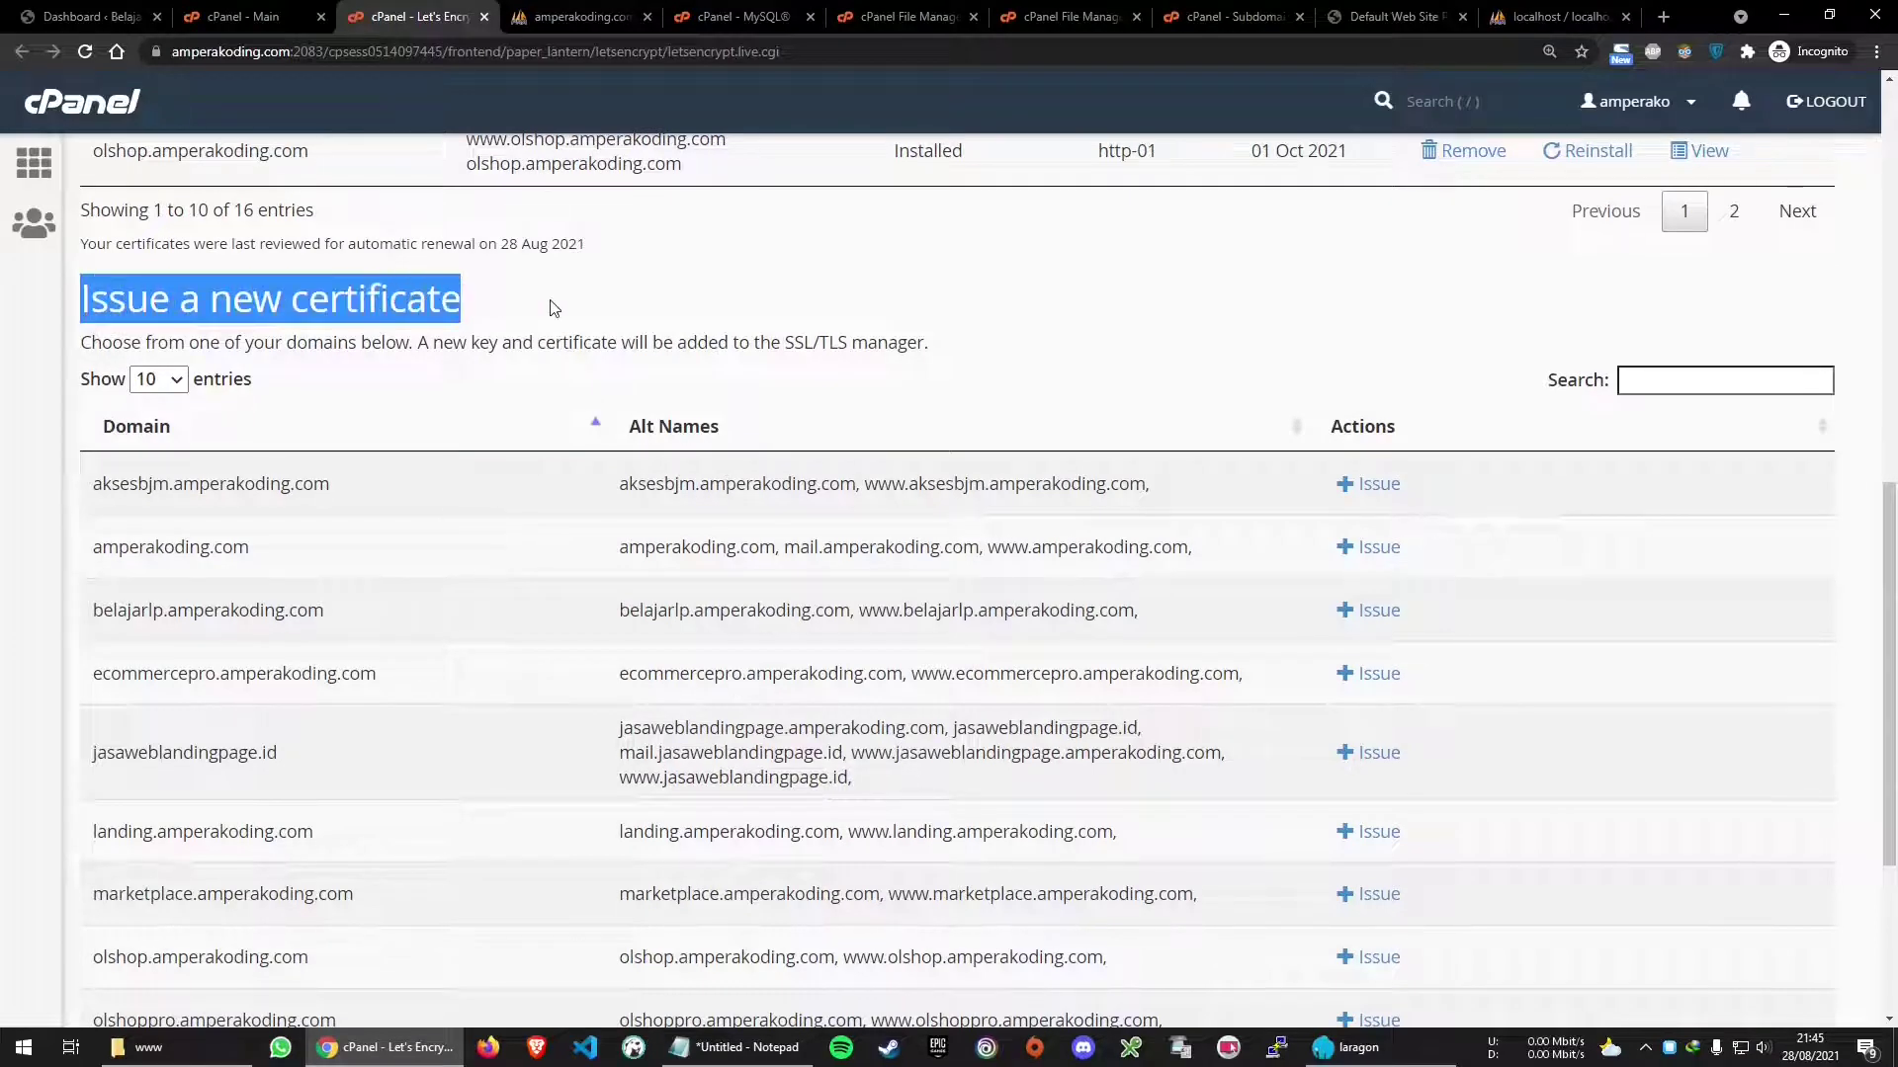
pyautogui.click(622, 306)
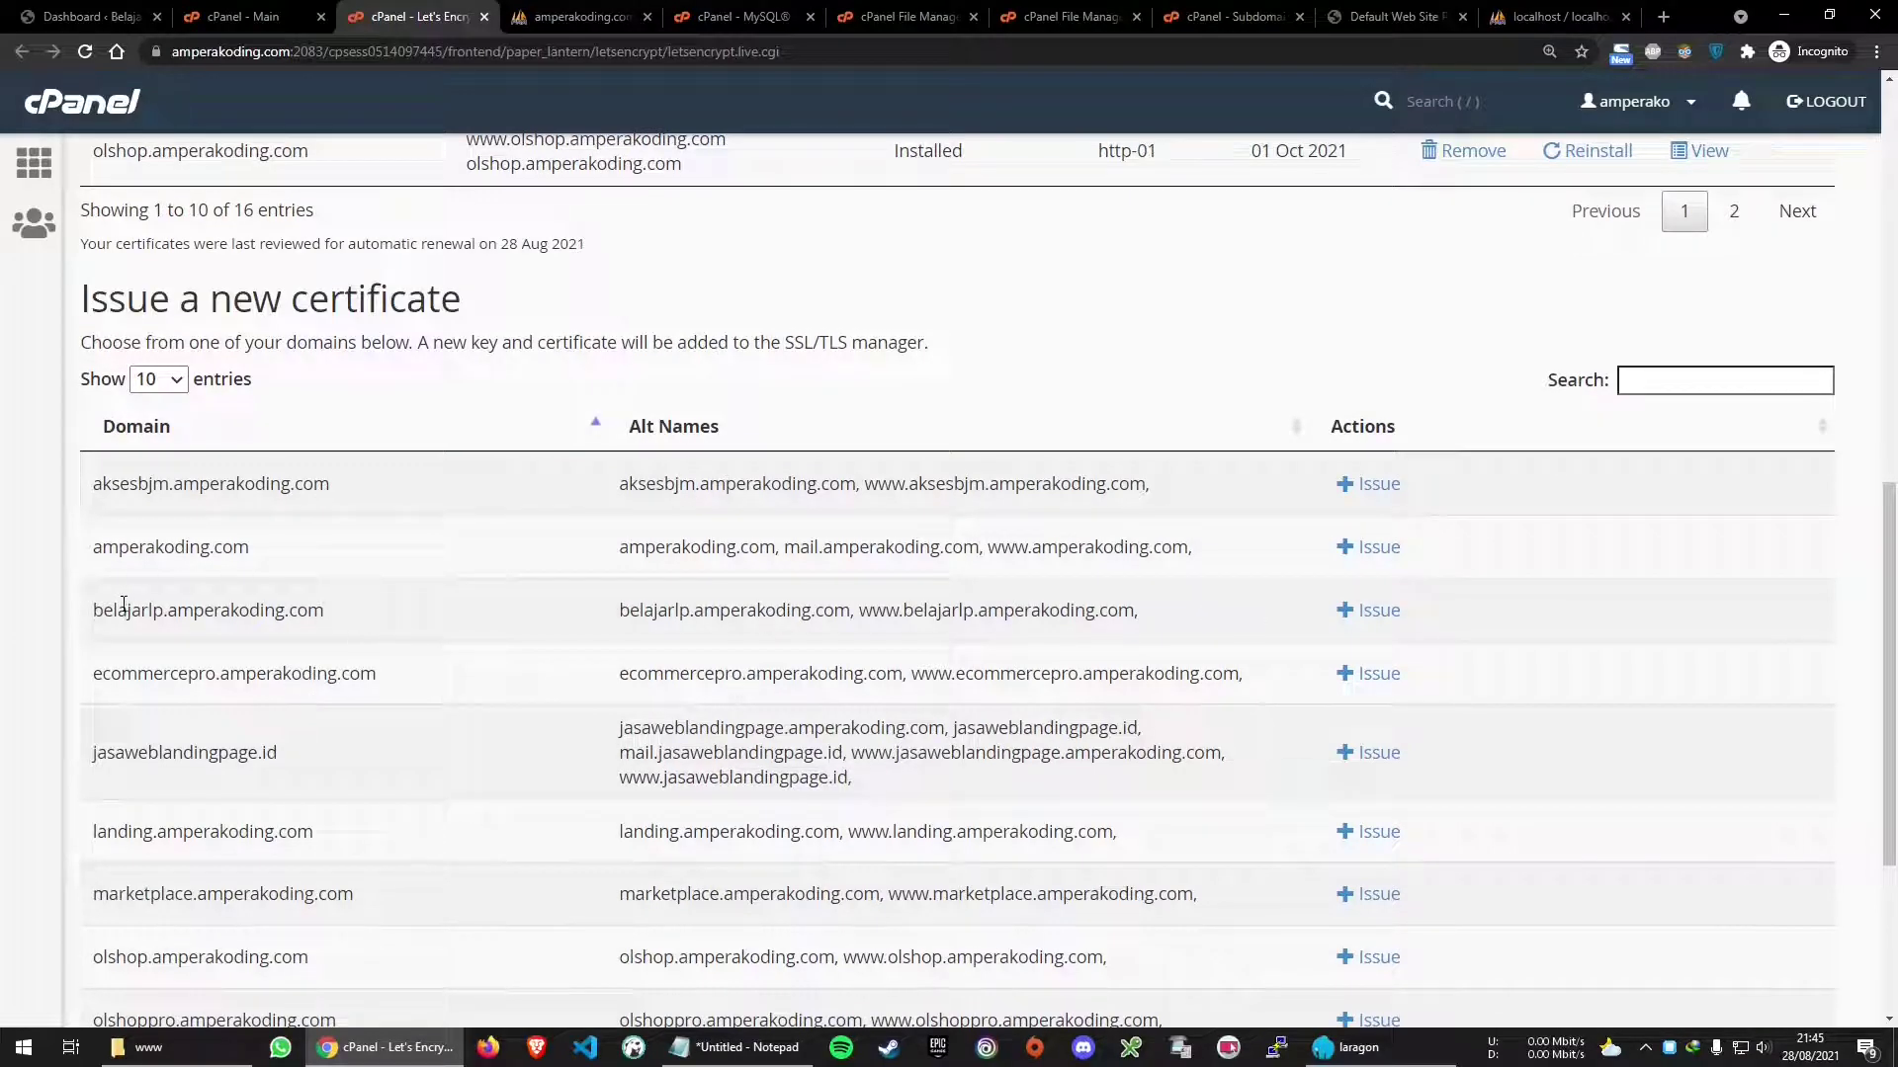
pyautogui.moveTo(92, 619); pyautogui.dragTo(360, 613)
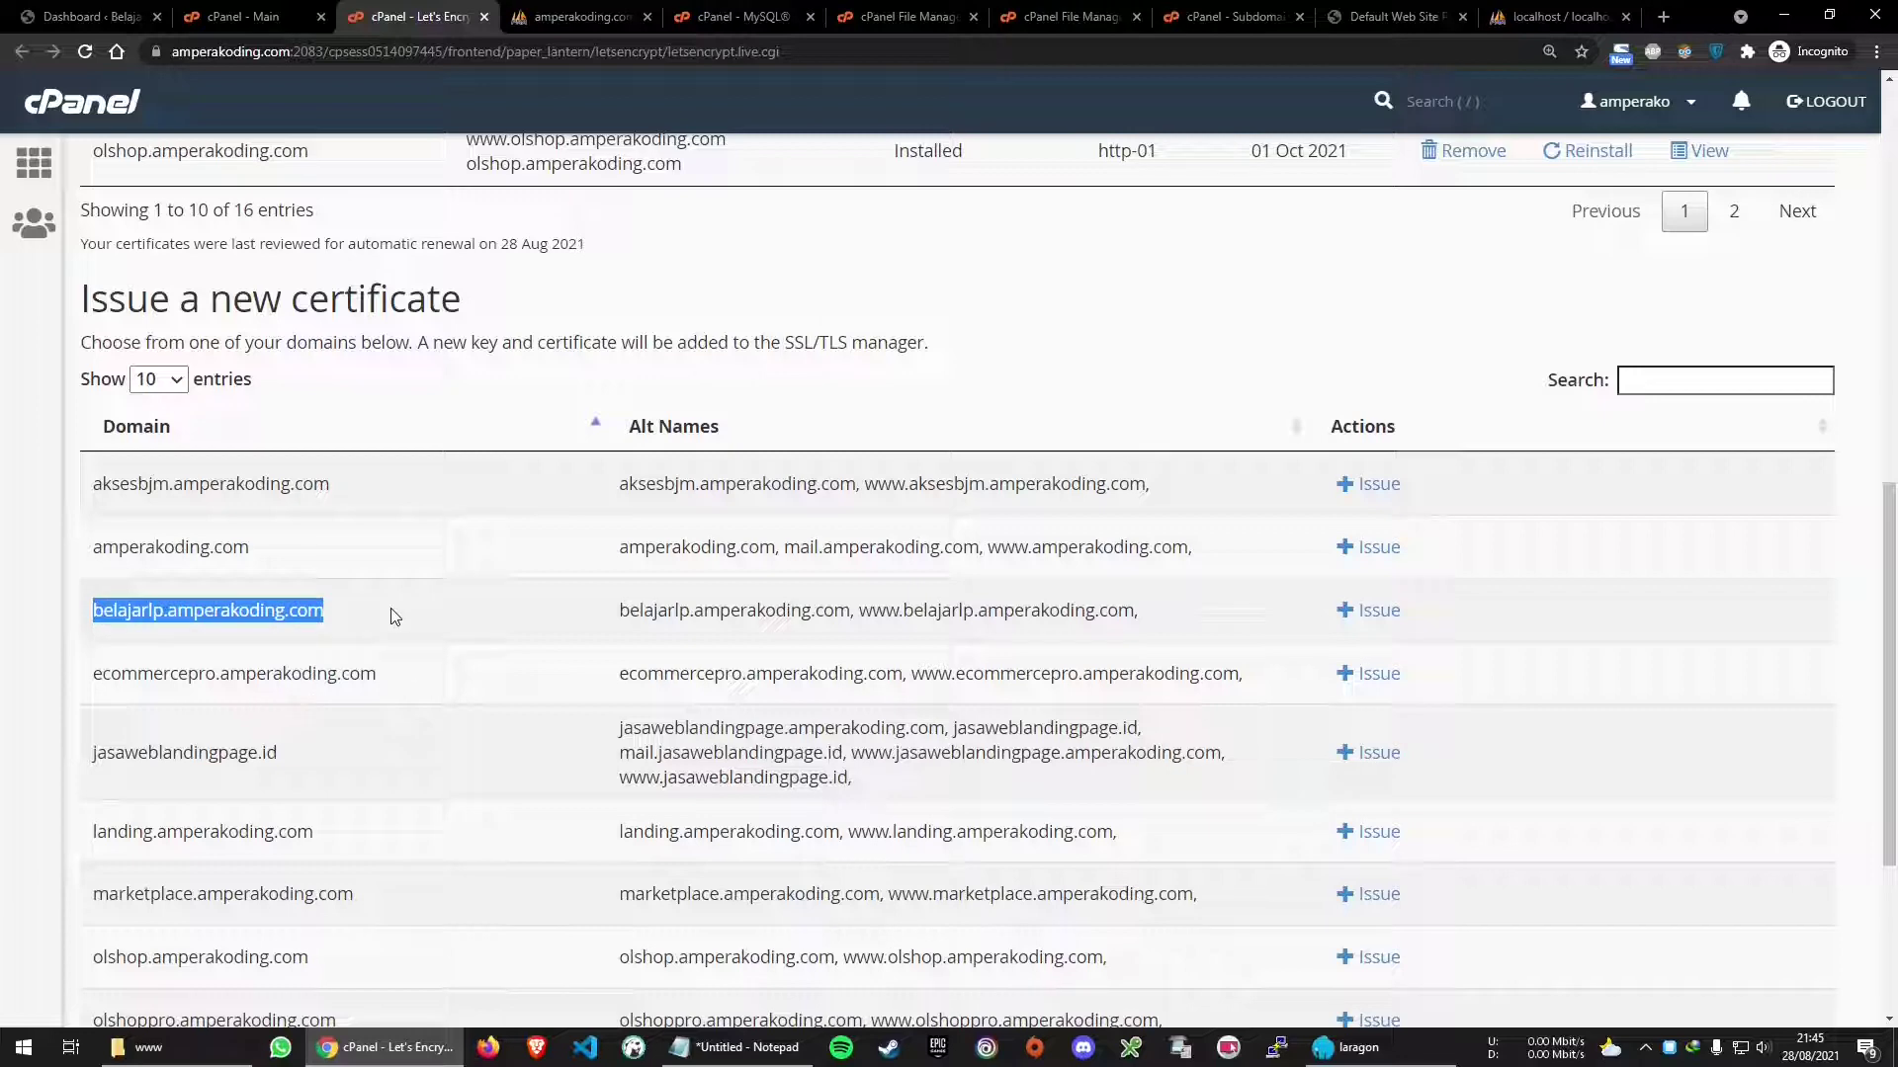
pyautogui.click(583, 630)
pyautogui.click(1375, 621)
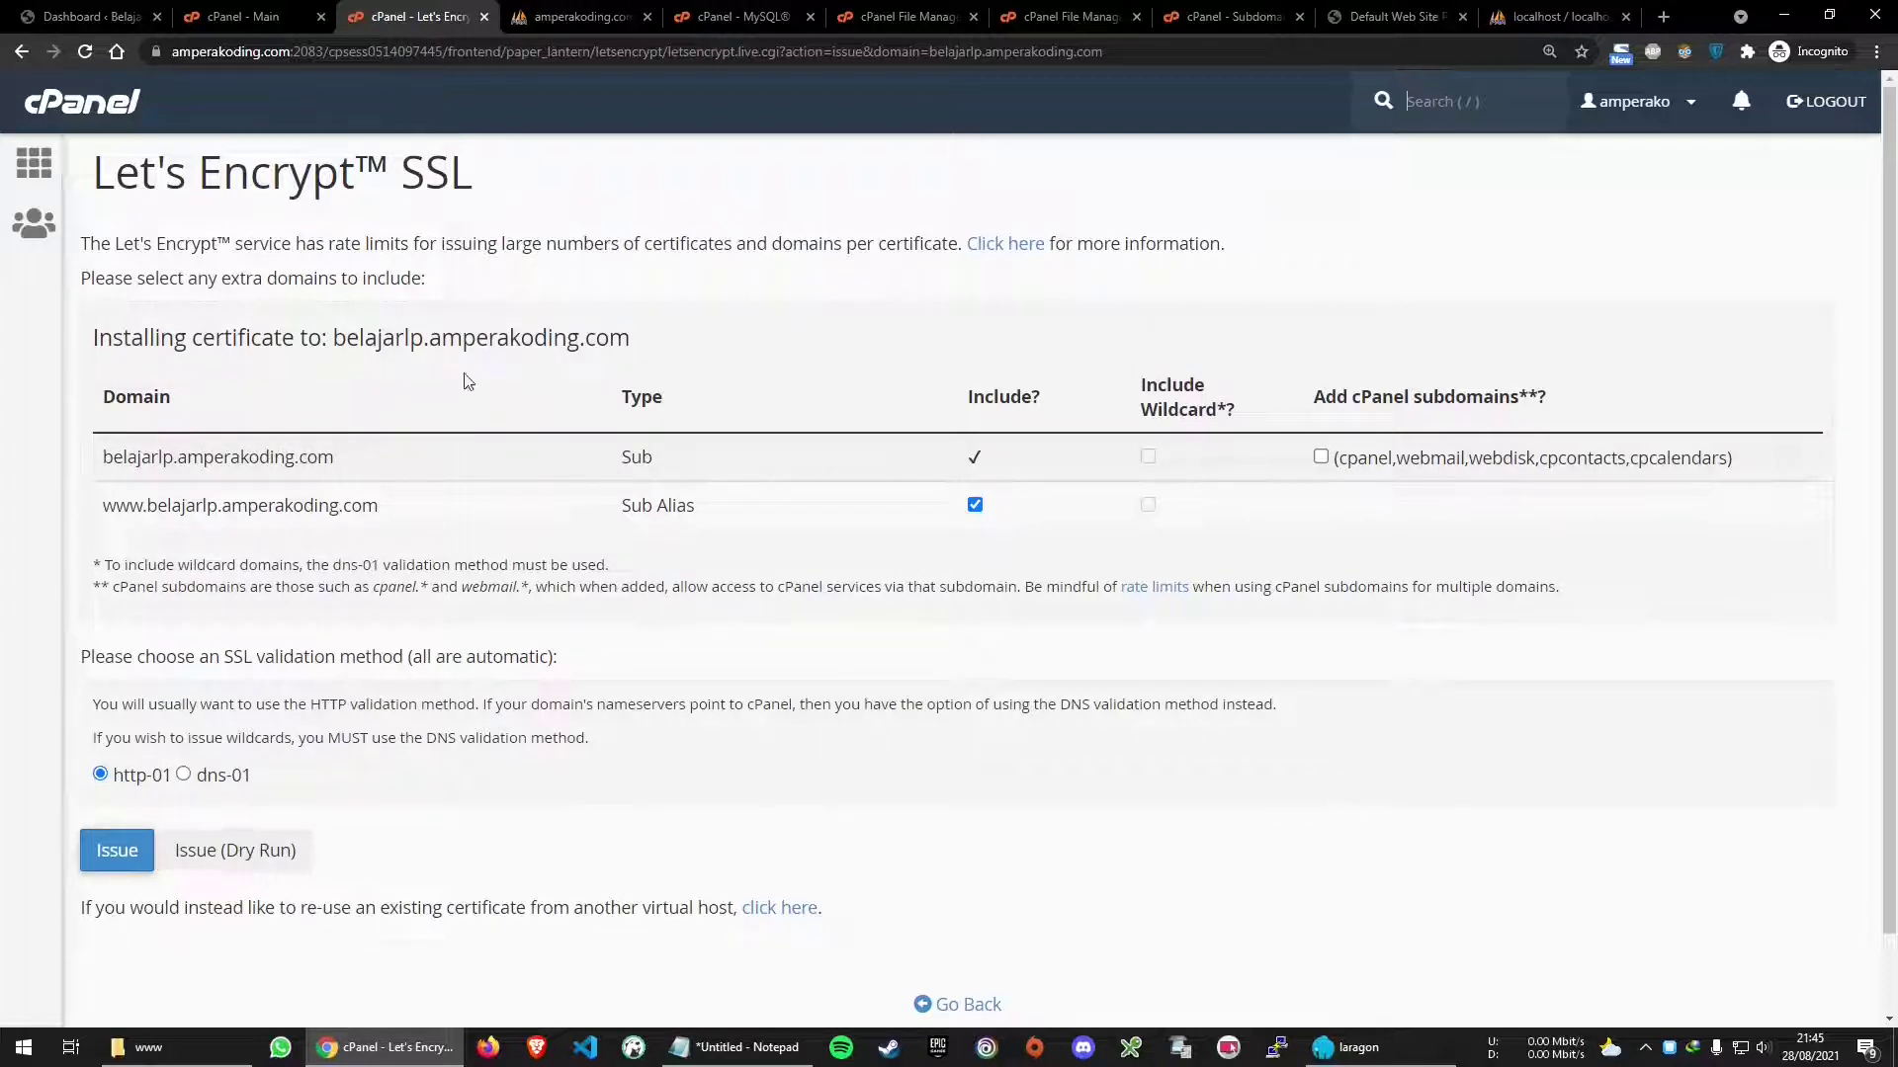
pyautogui.click(116, 860)
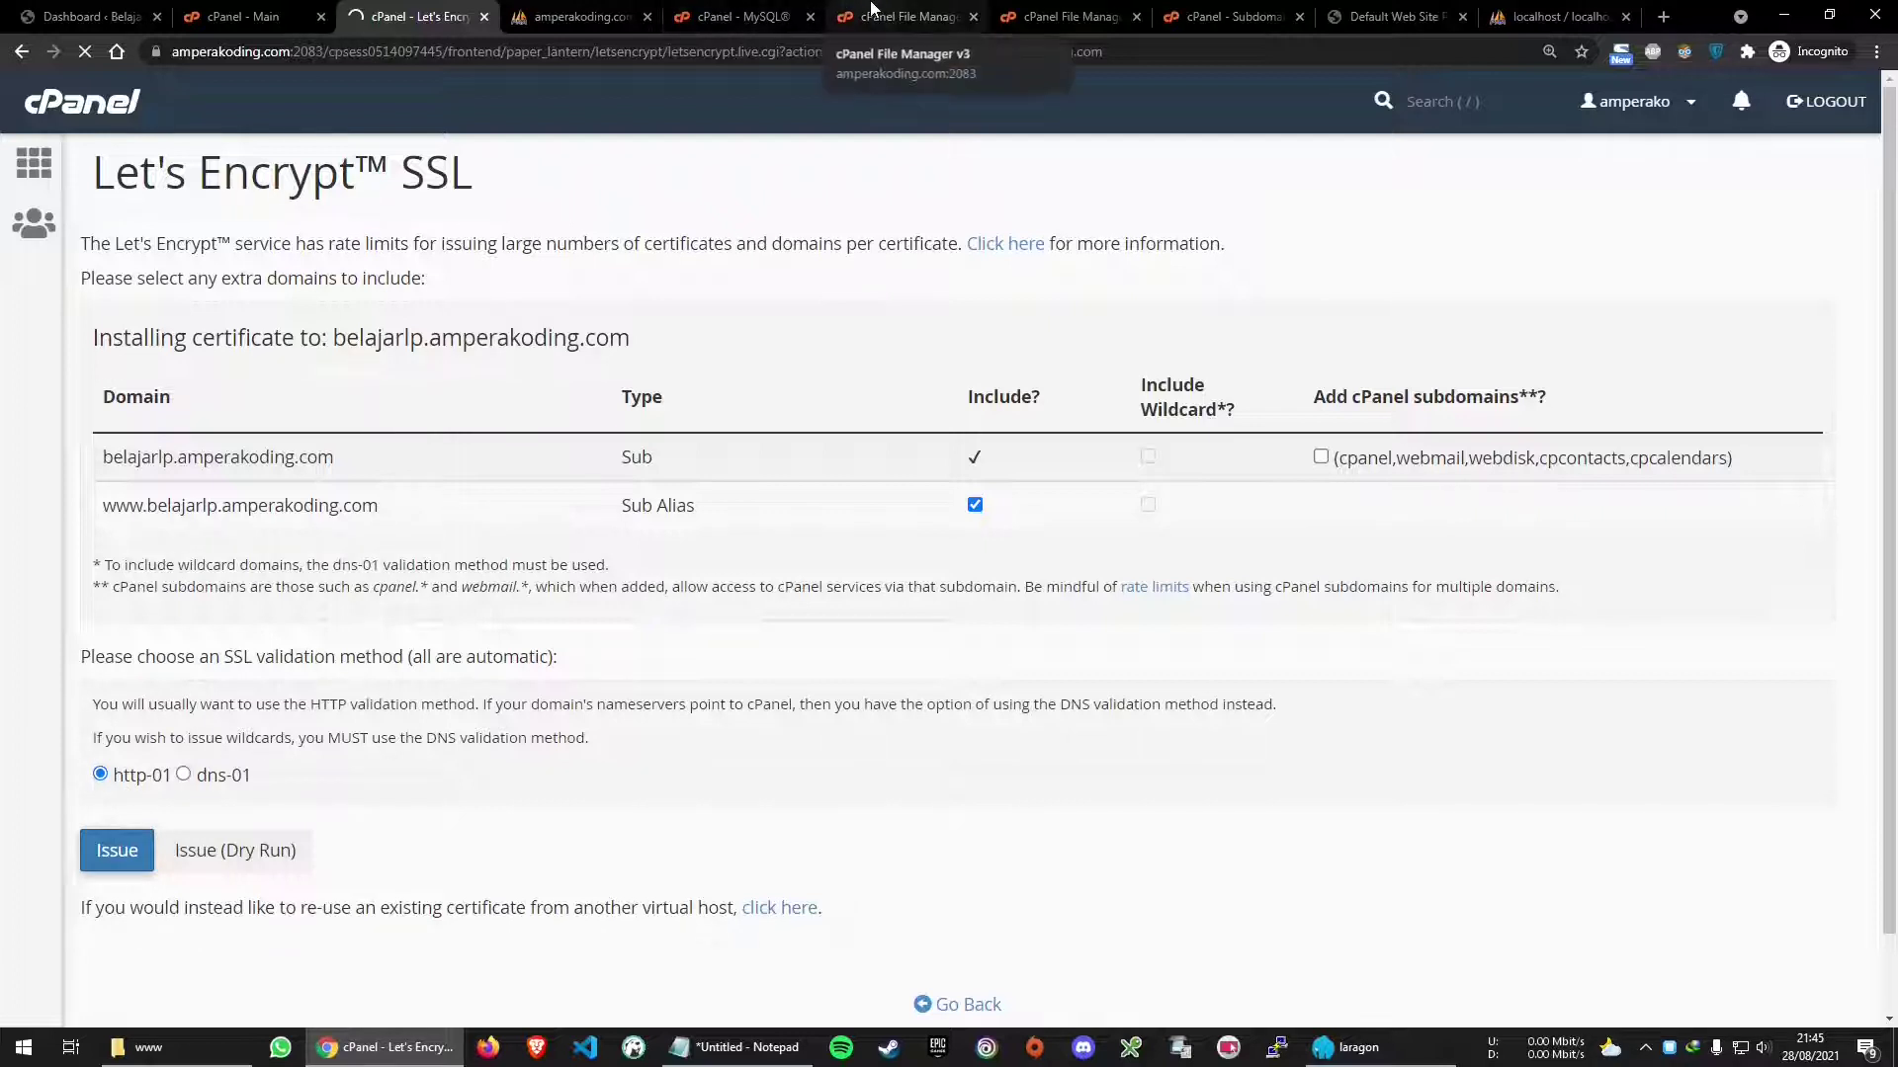
# Permanently delete the old belajarLP folder inside belajarlp.amperakoding.com, skipping the trash
pyautogui.click(871, 12)
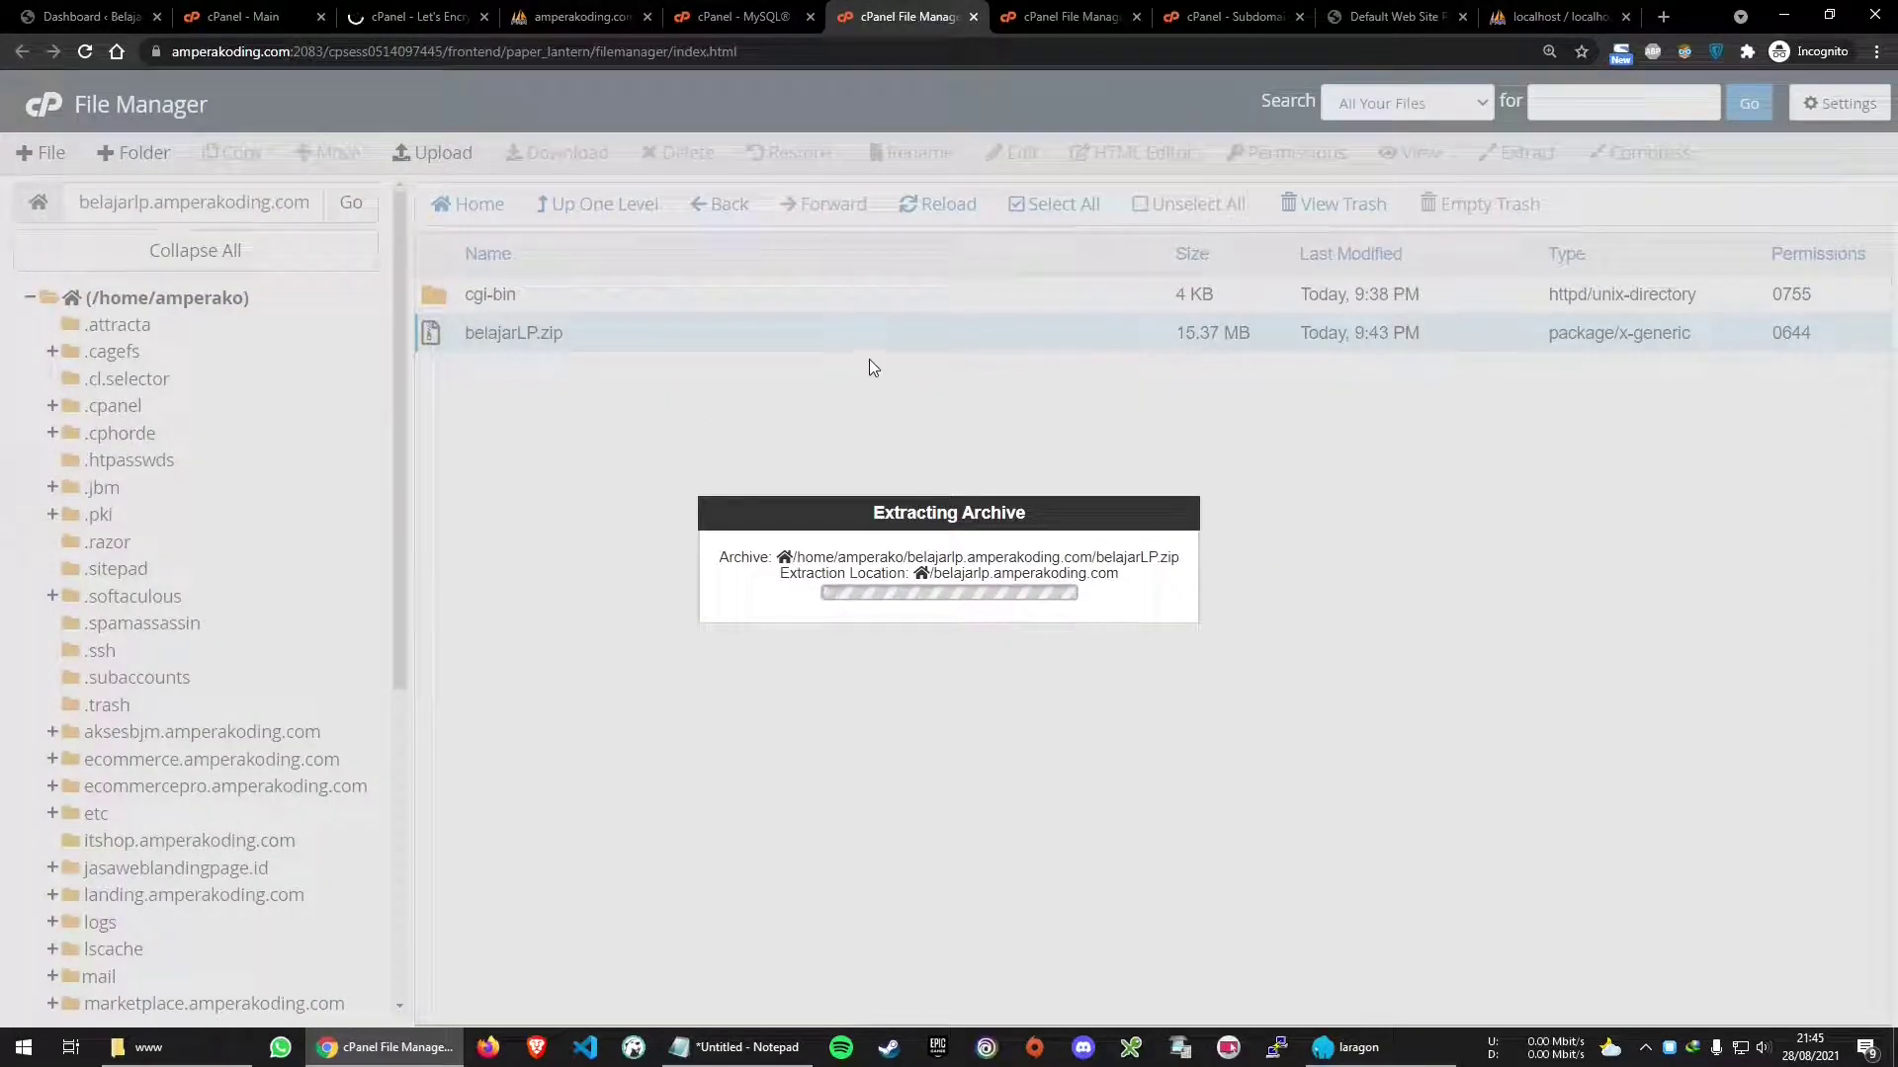
pyautogui.click(87, 53)
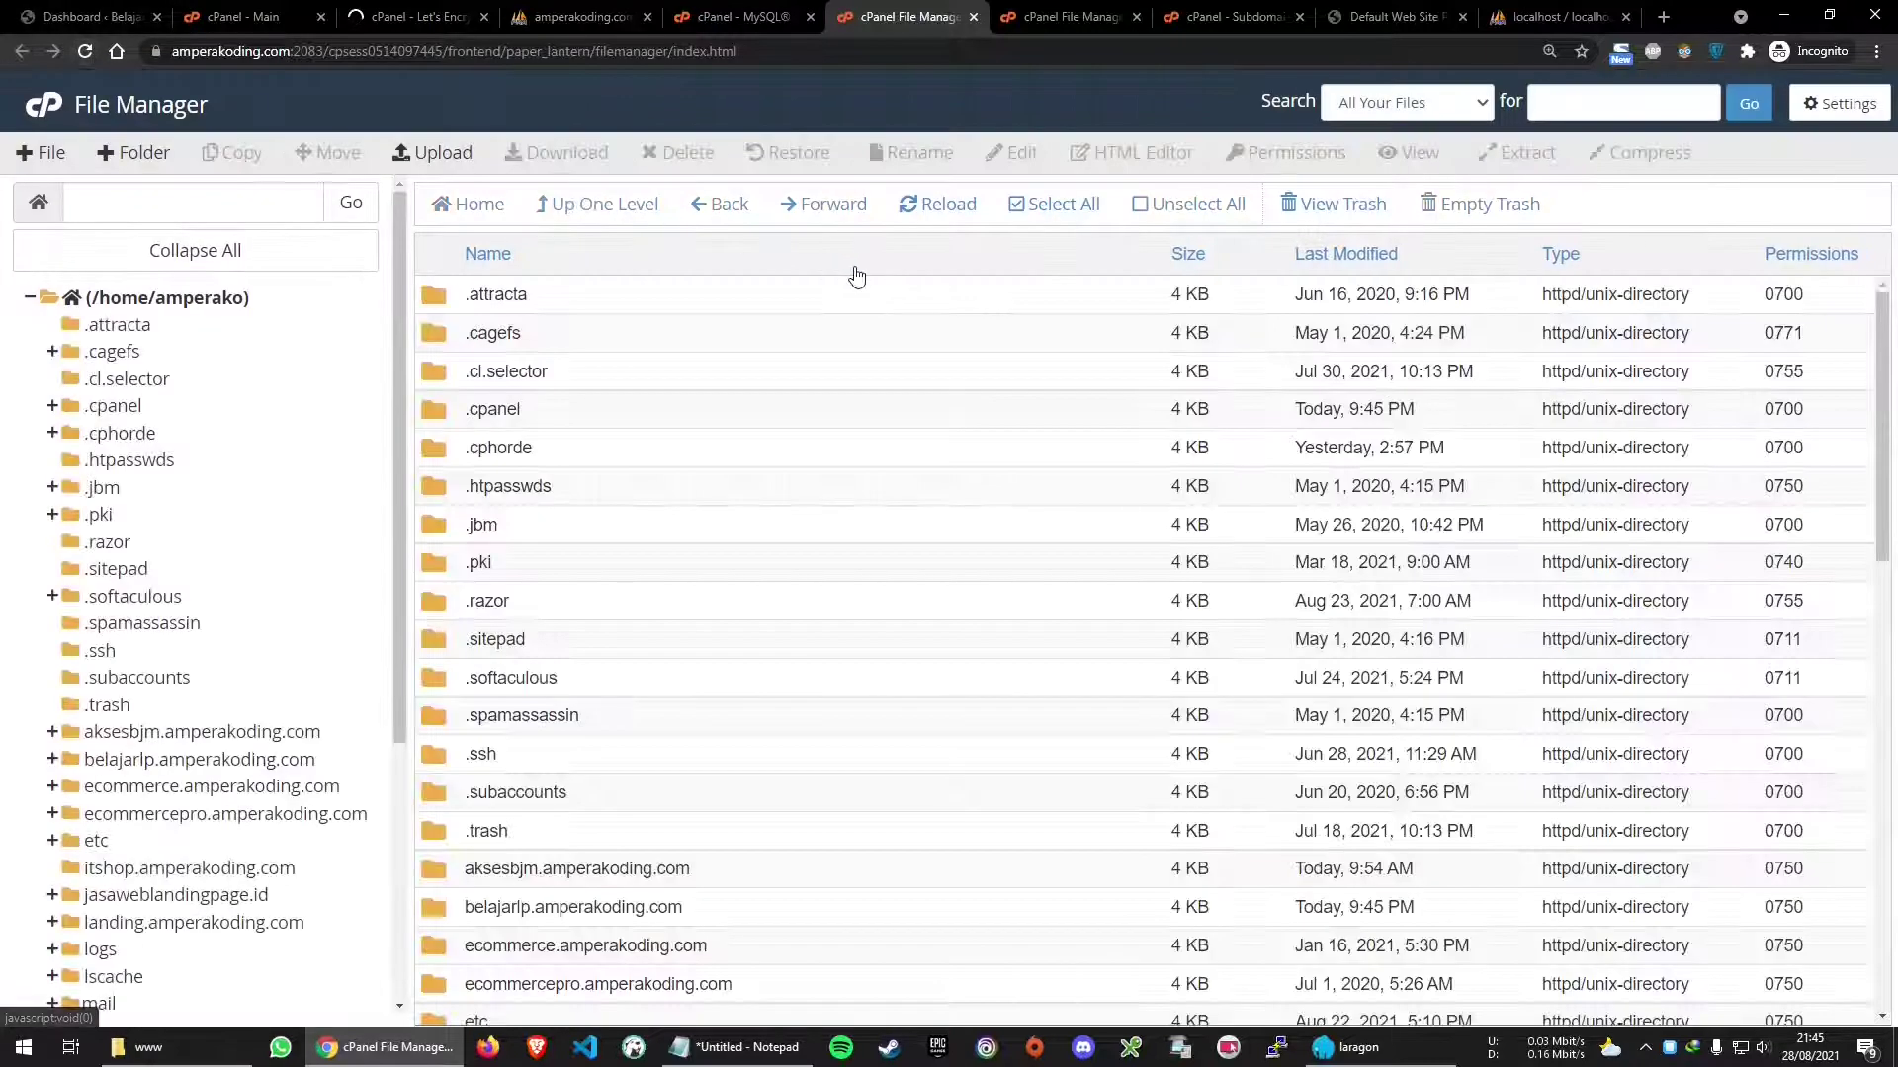
pyautogui.click(240, 758)
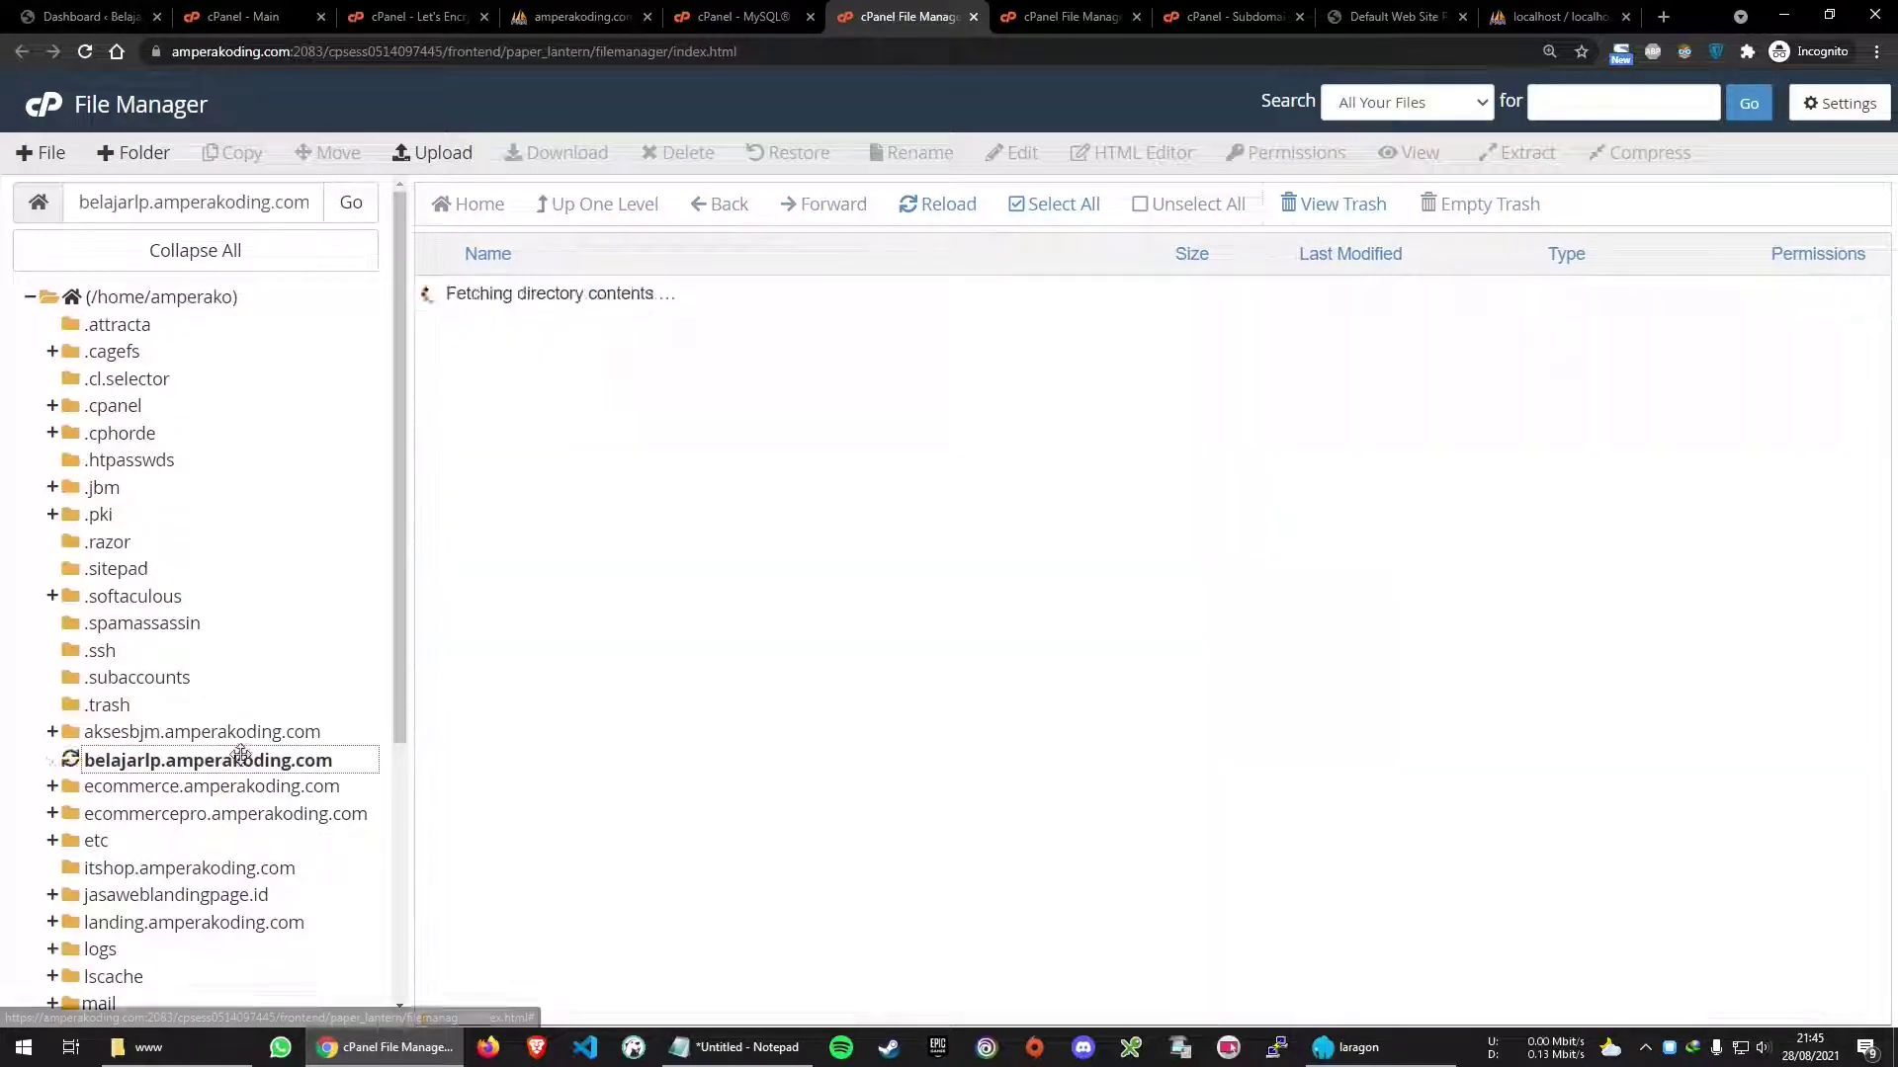
pyautogui.rightClick(567, 334)
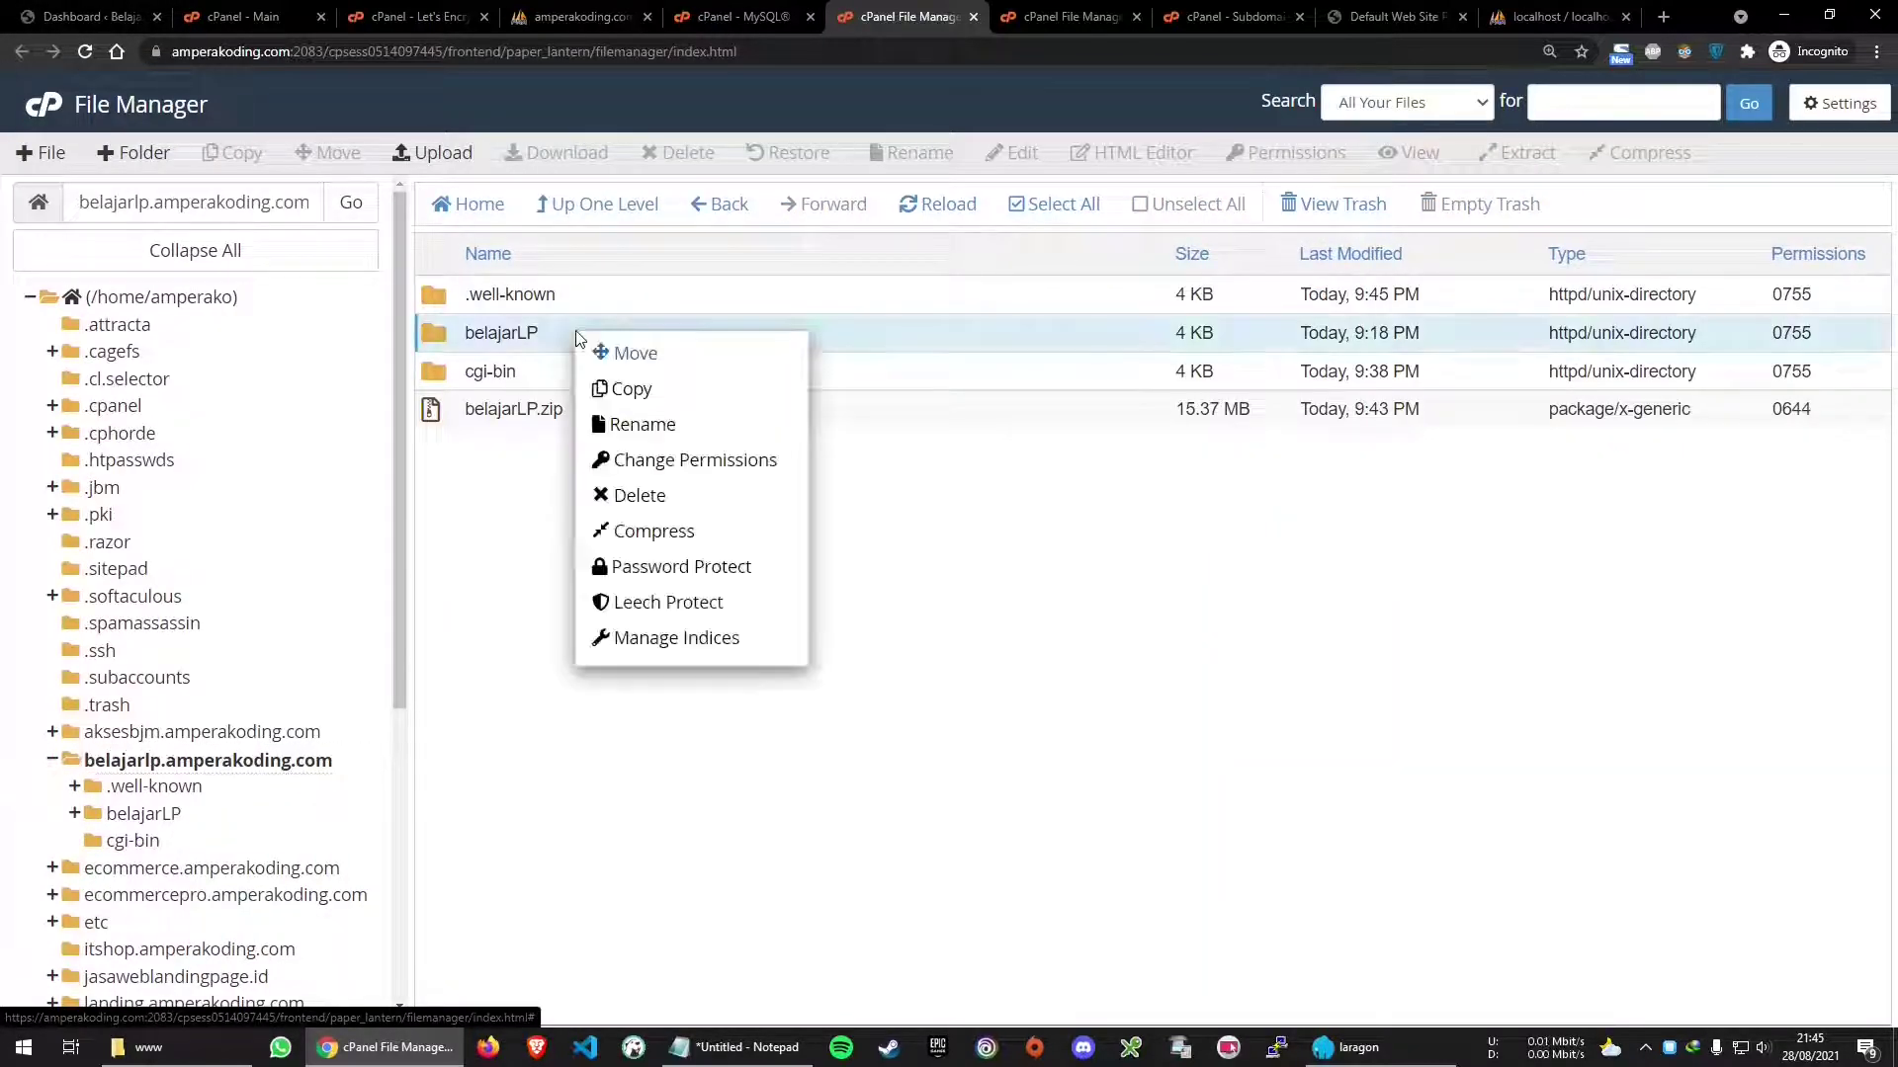
pyautogui.click(680, 499)
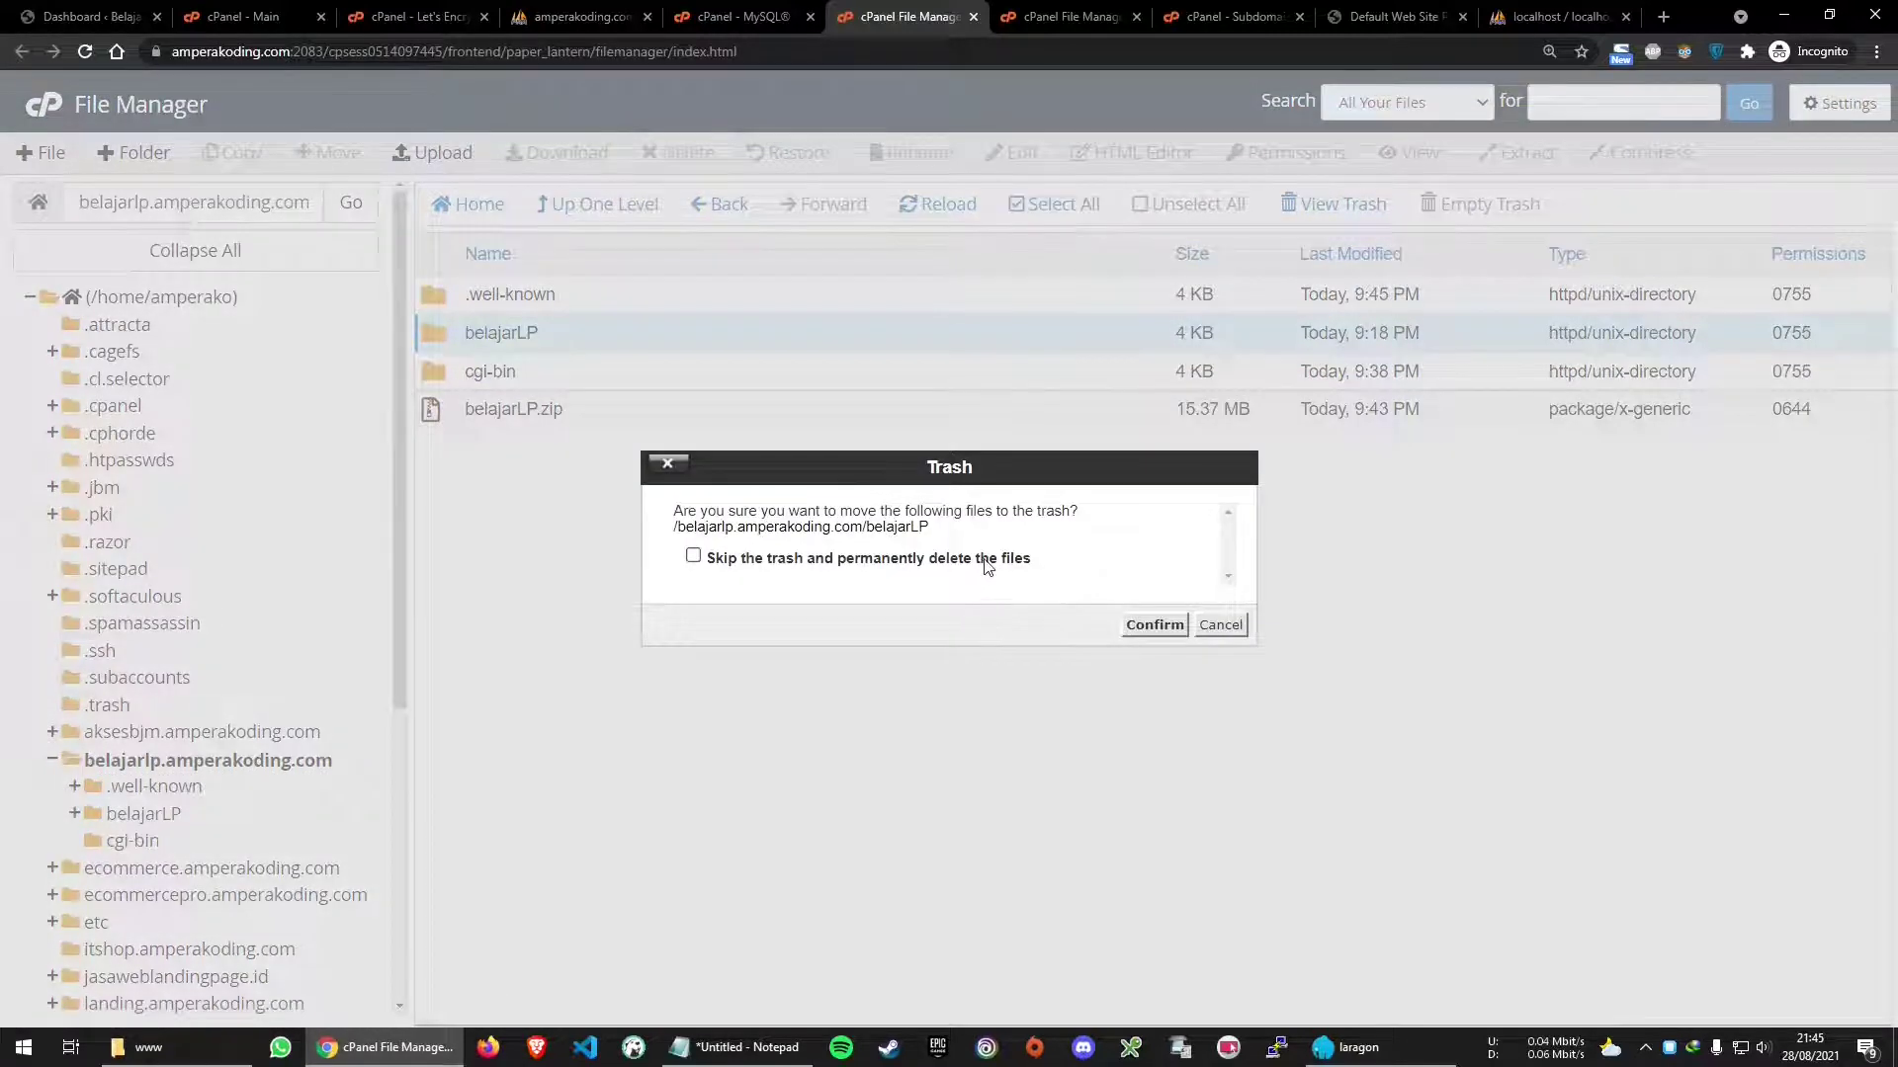
pyautogui.click(988, 564)
pyautogui.click(1135, 633)
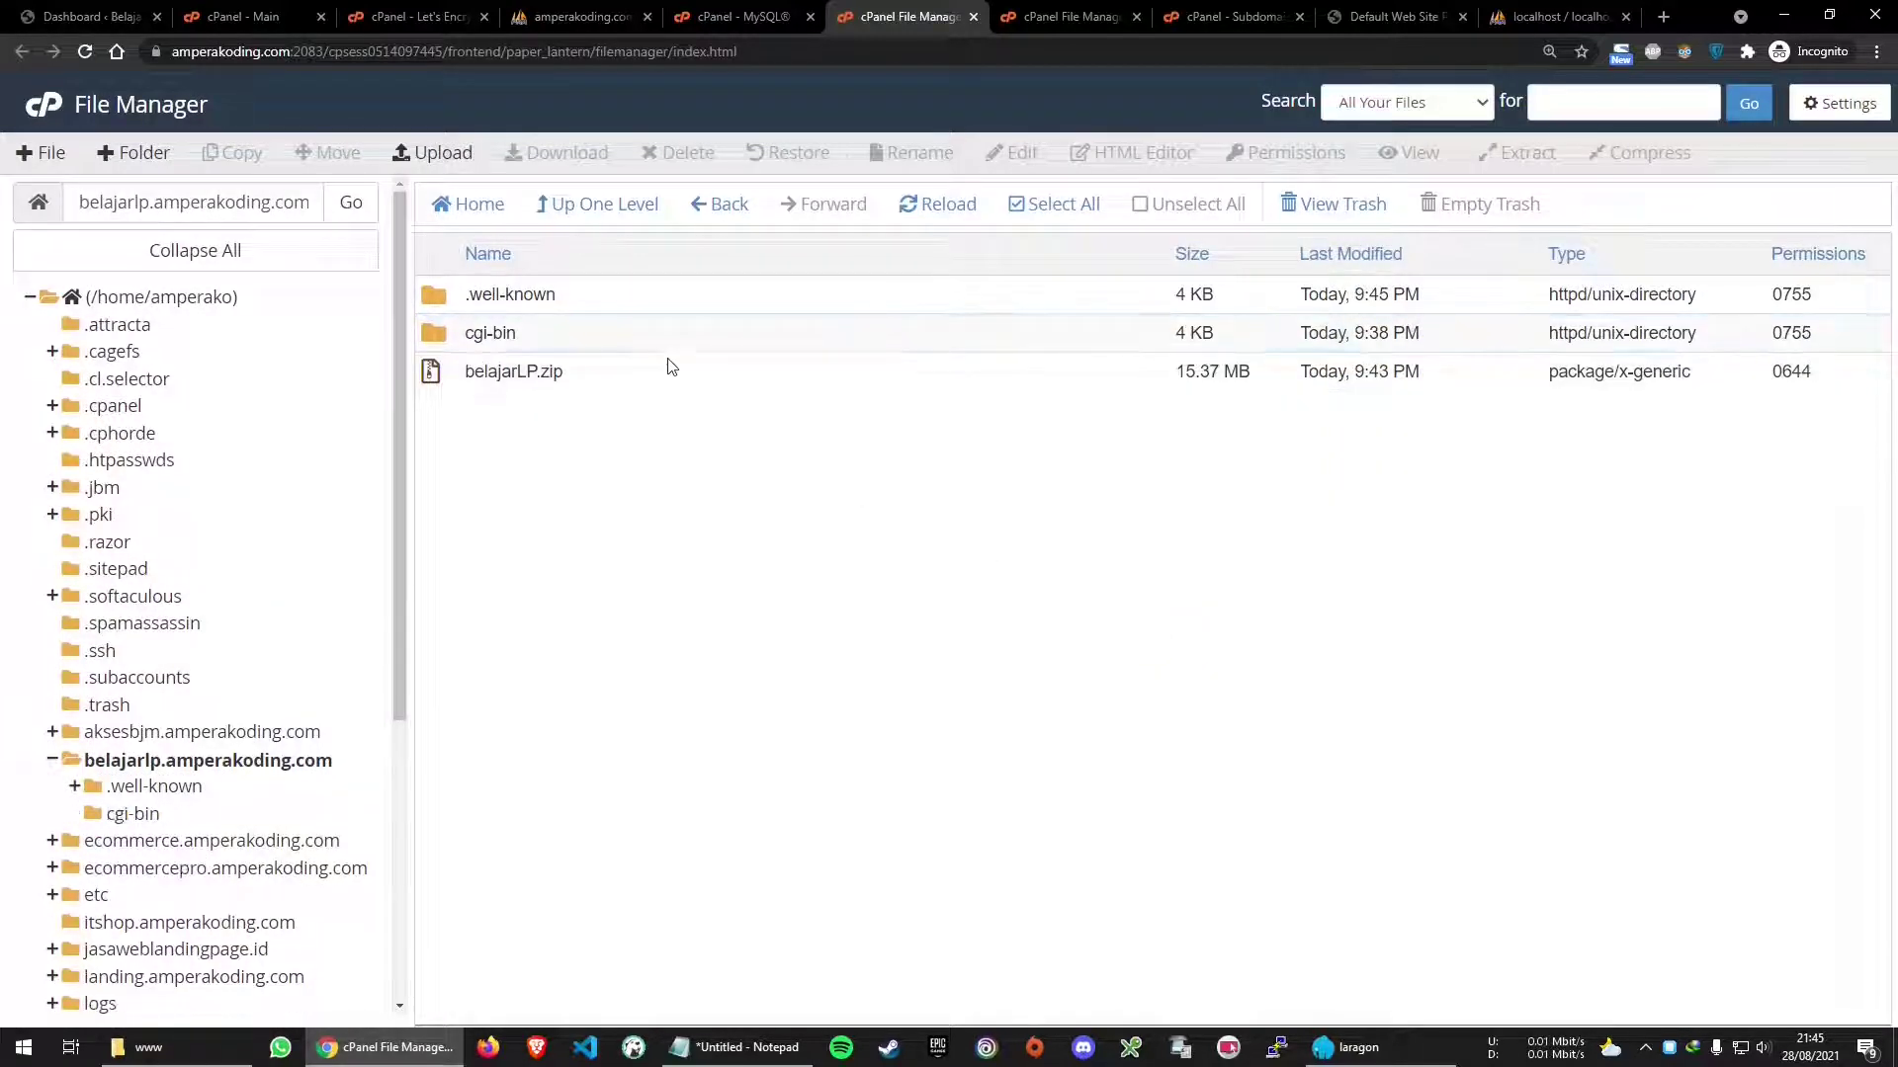
# Re-extract belajarLP.zip into the belajarlp.amperakoding.com folder and close the results
pyautogui.rightClick(692, 380)
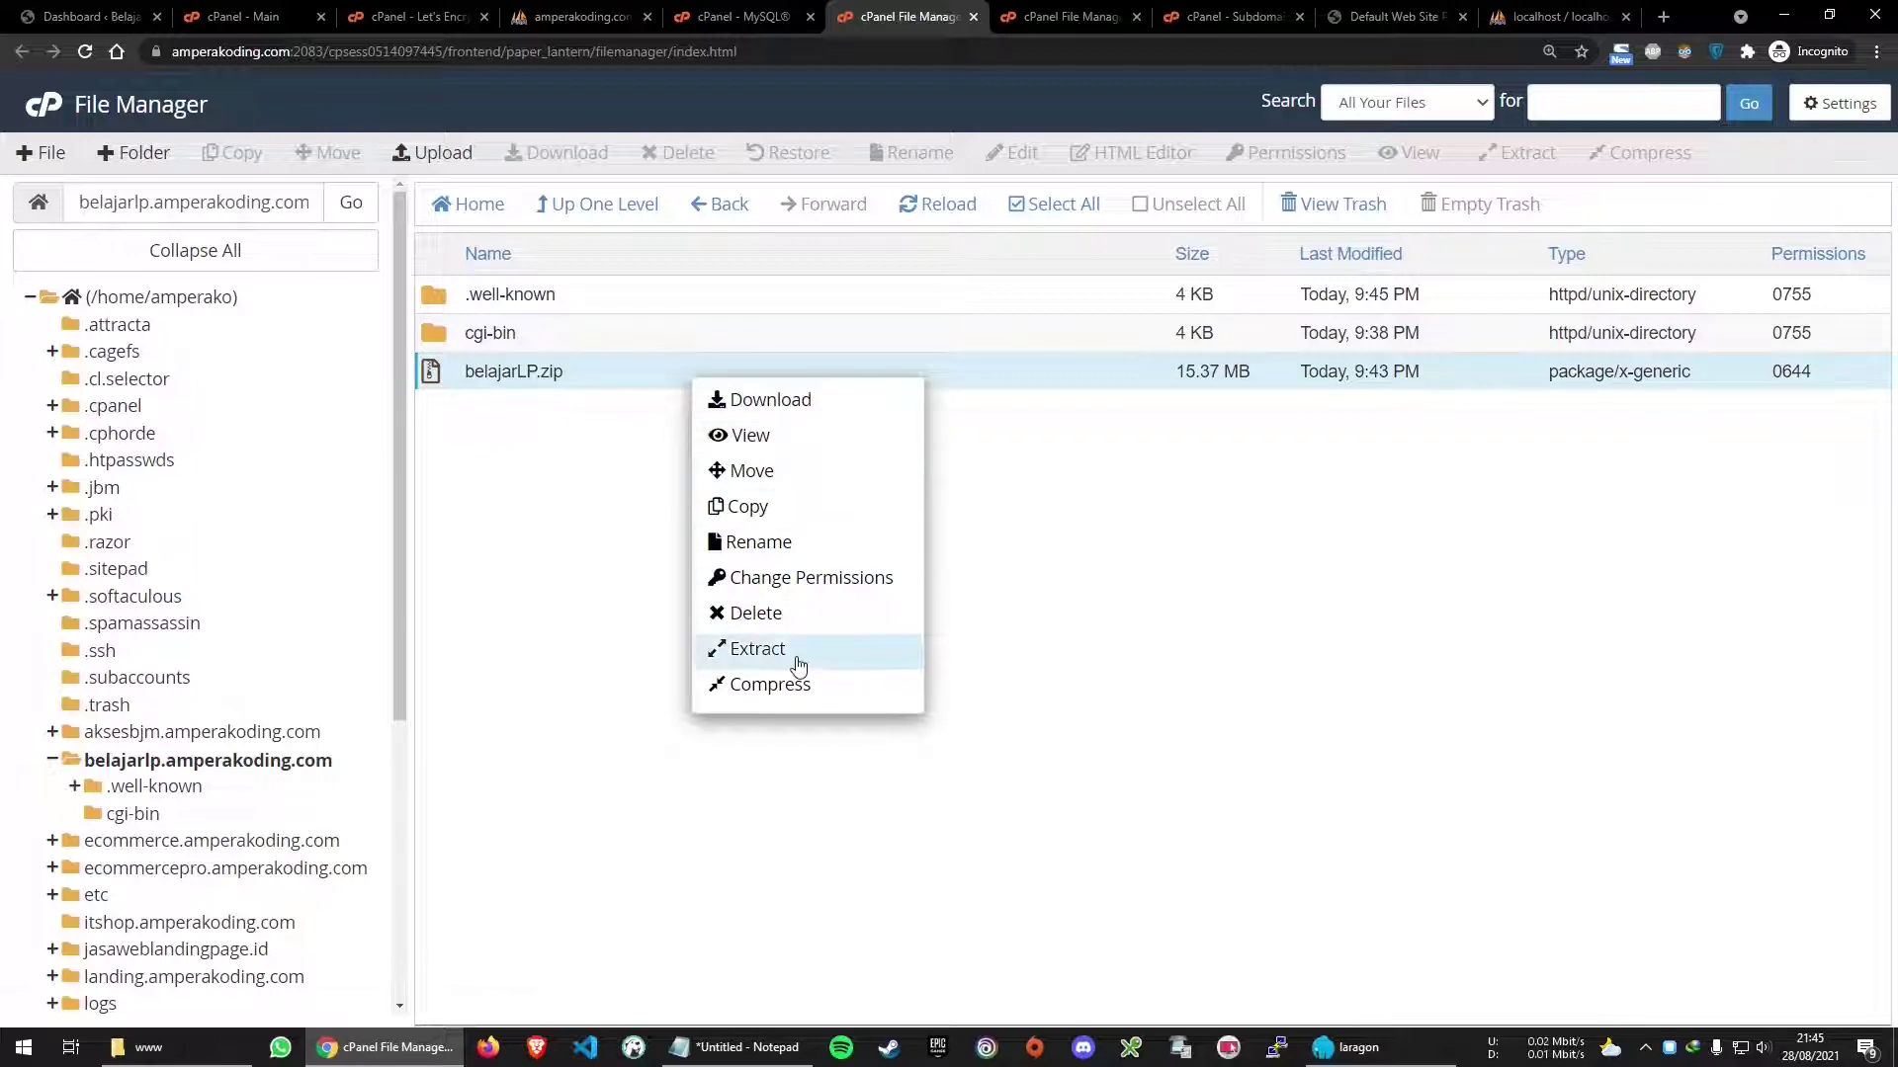
pyautogui.click(798, 660)
pyautogui.click(1120, 673)
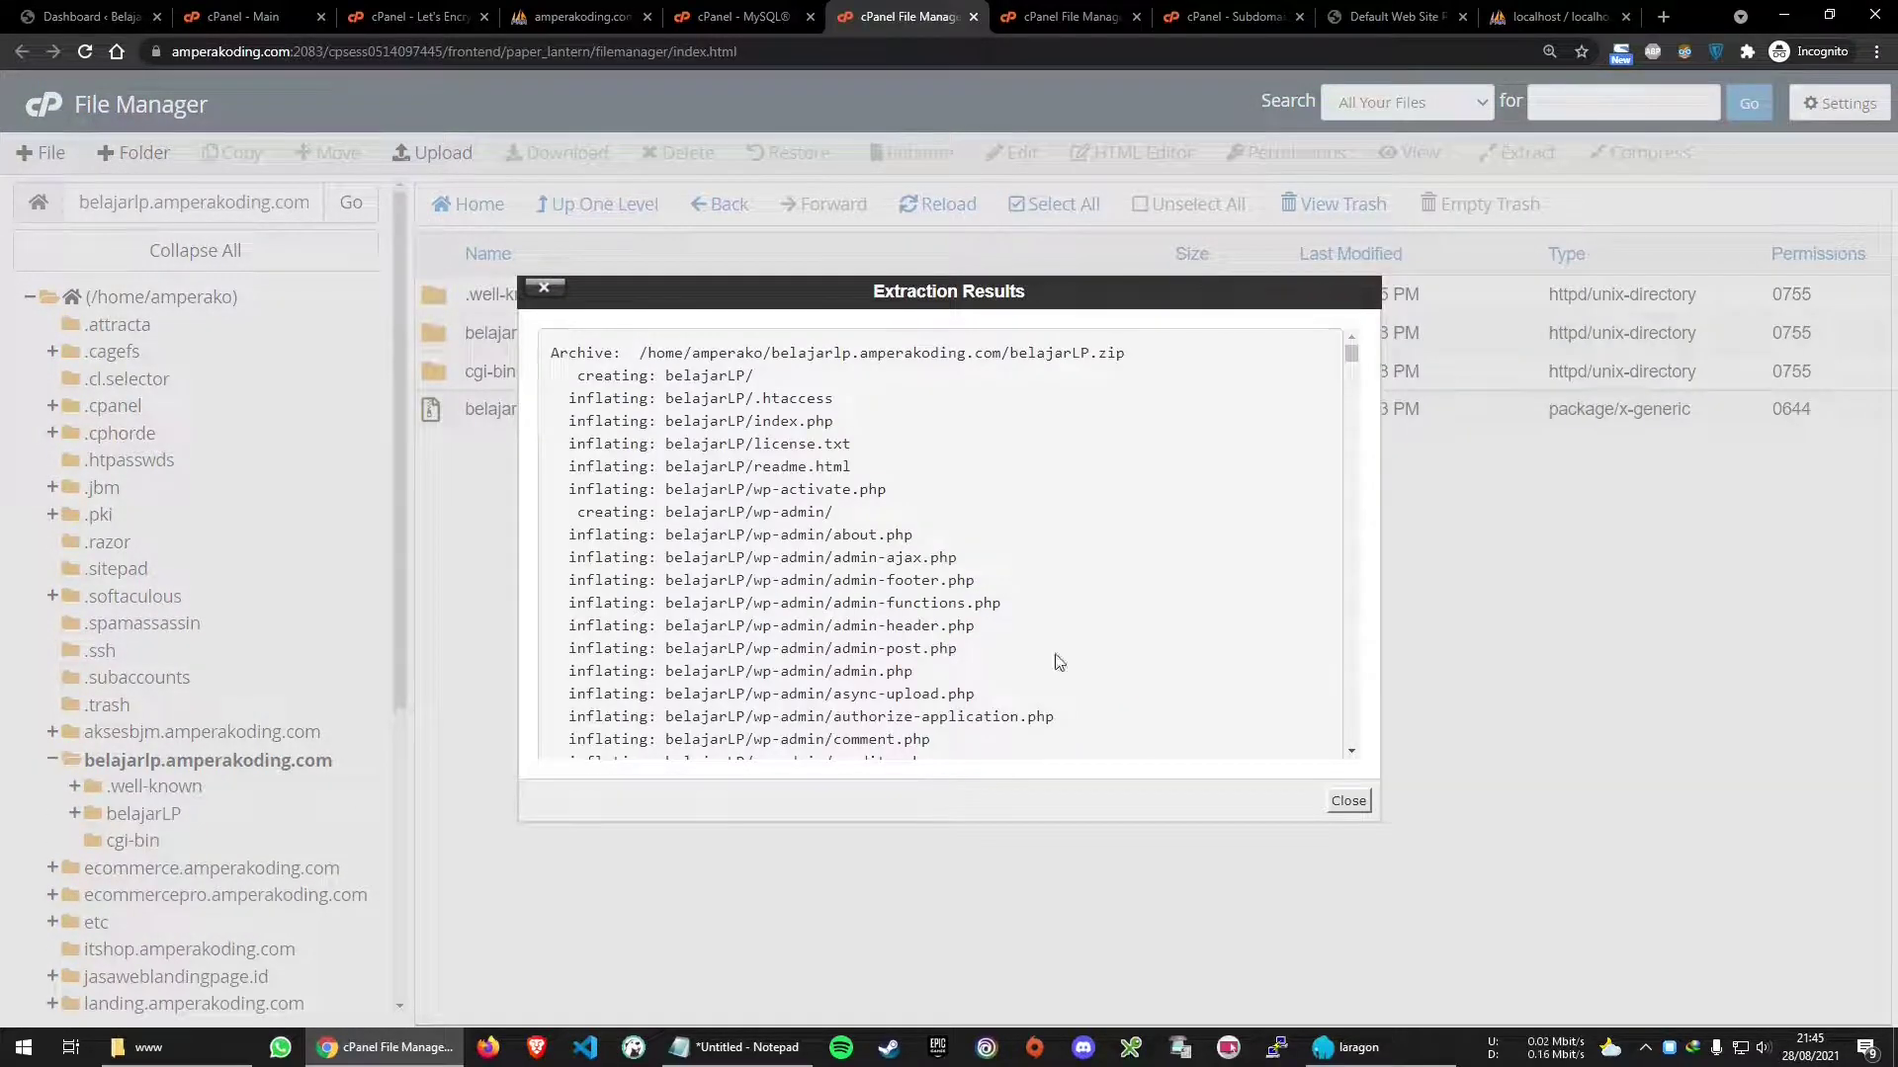
pyautogui.click(1348, 800)
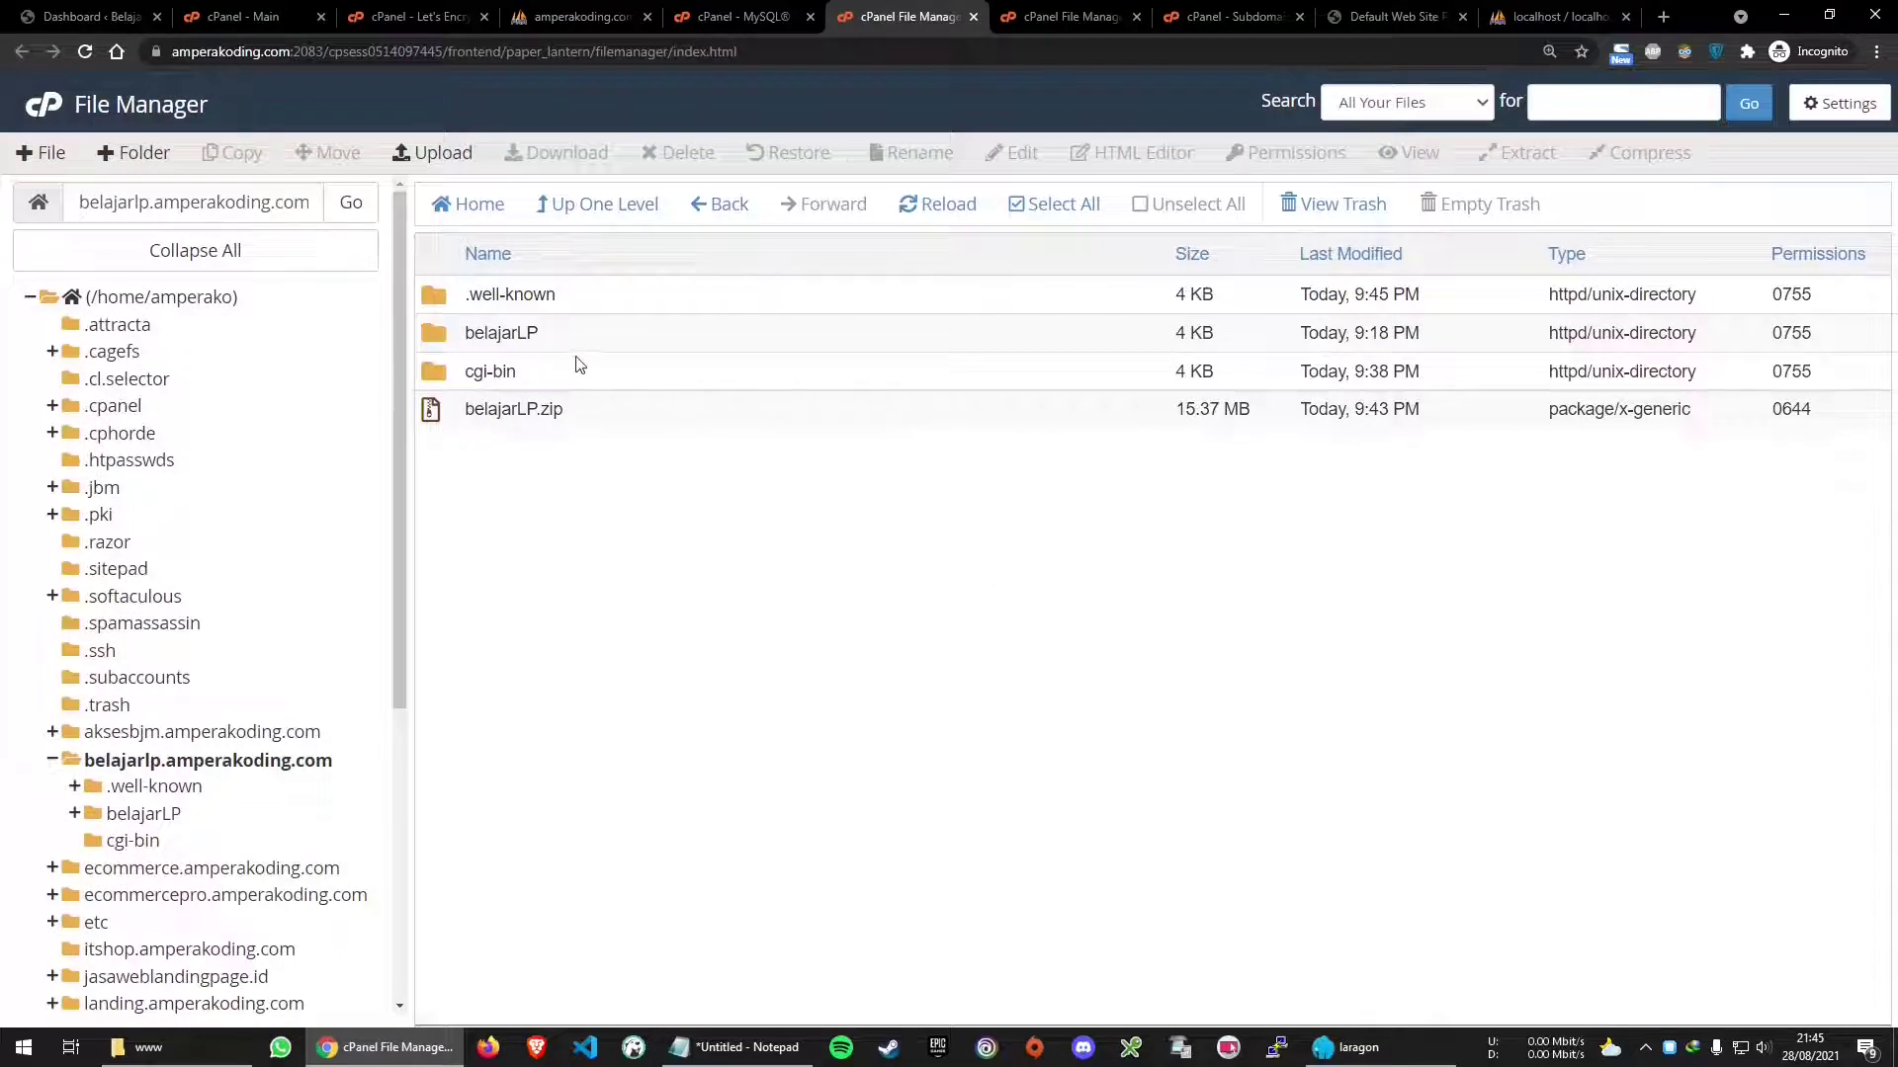
# Move every file inside belajarLP up to /belajarlp.amperakoding.com/
pyautogui.click(473, 342)
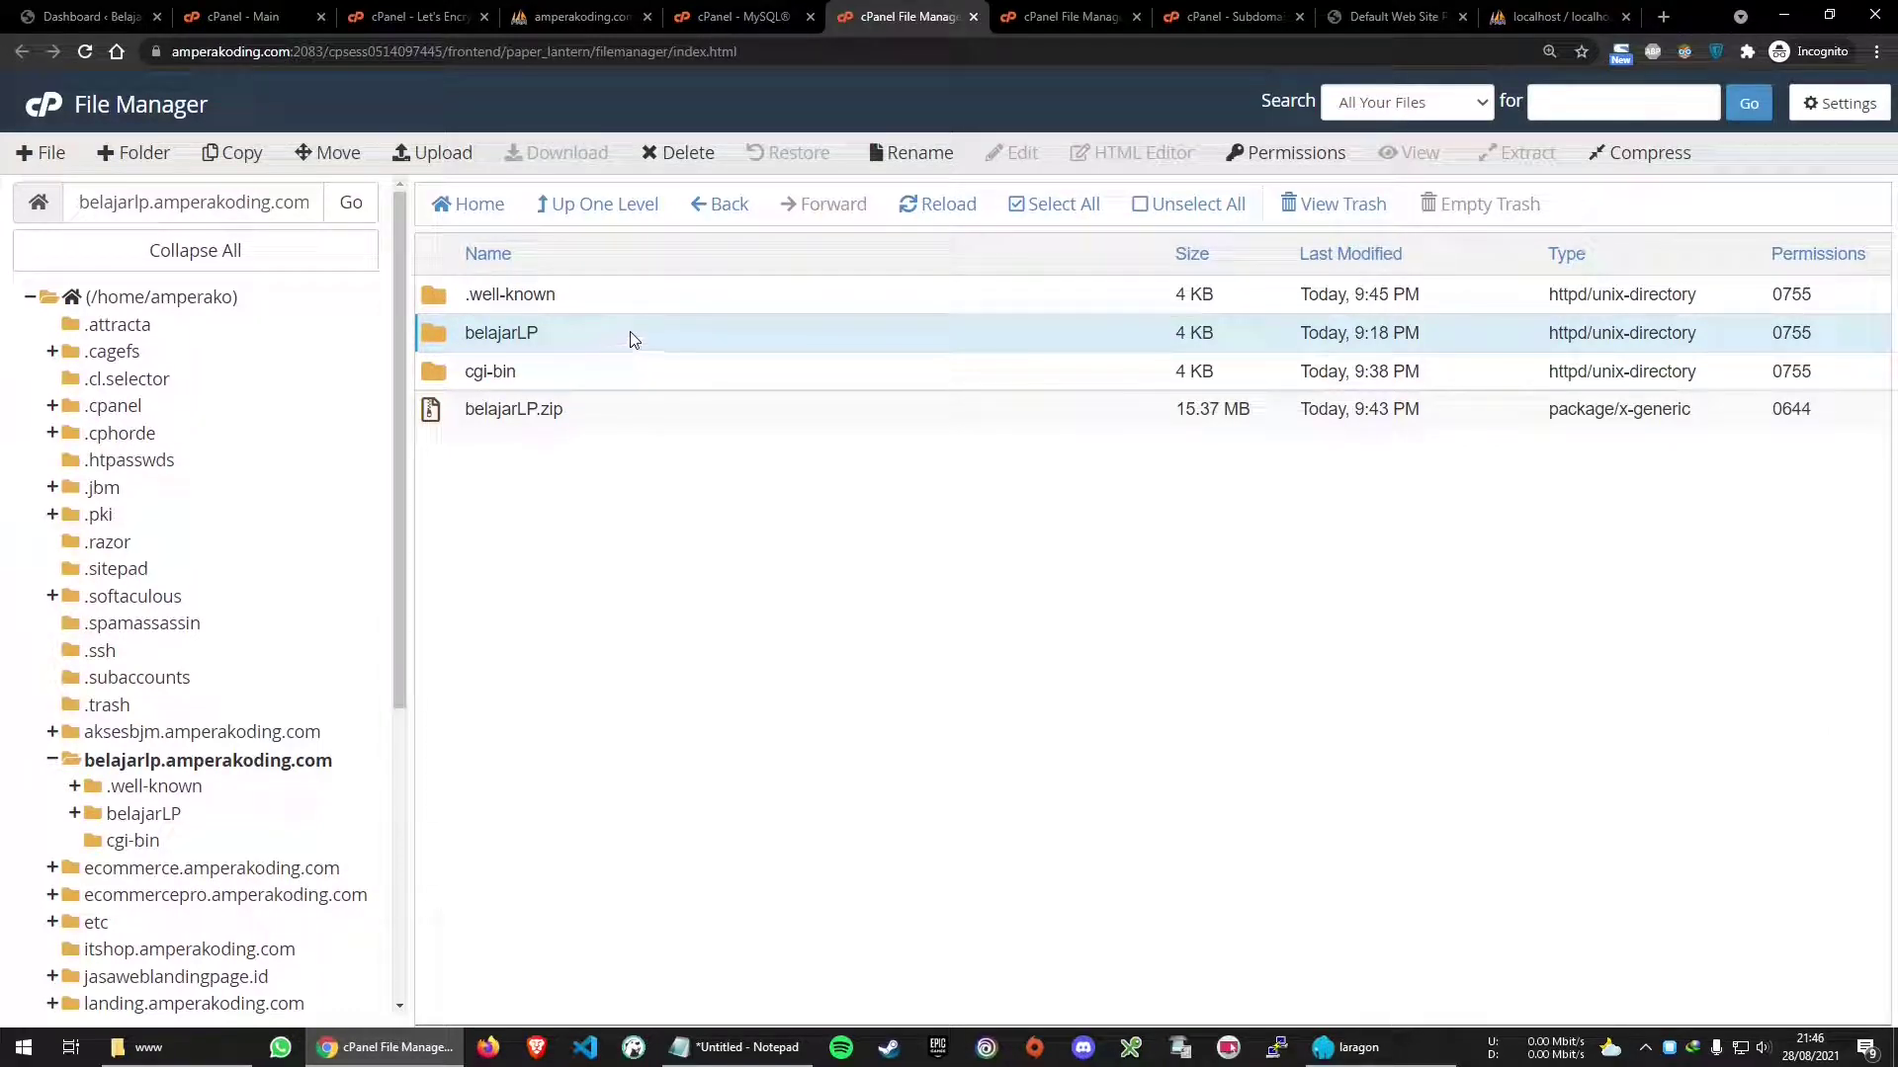
pyautogui.doubleClick(638, 336)
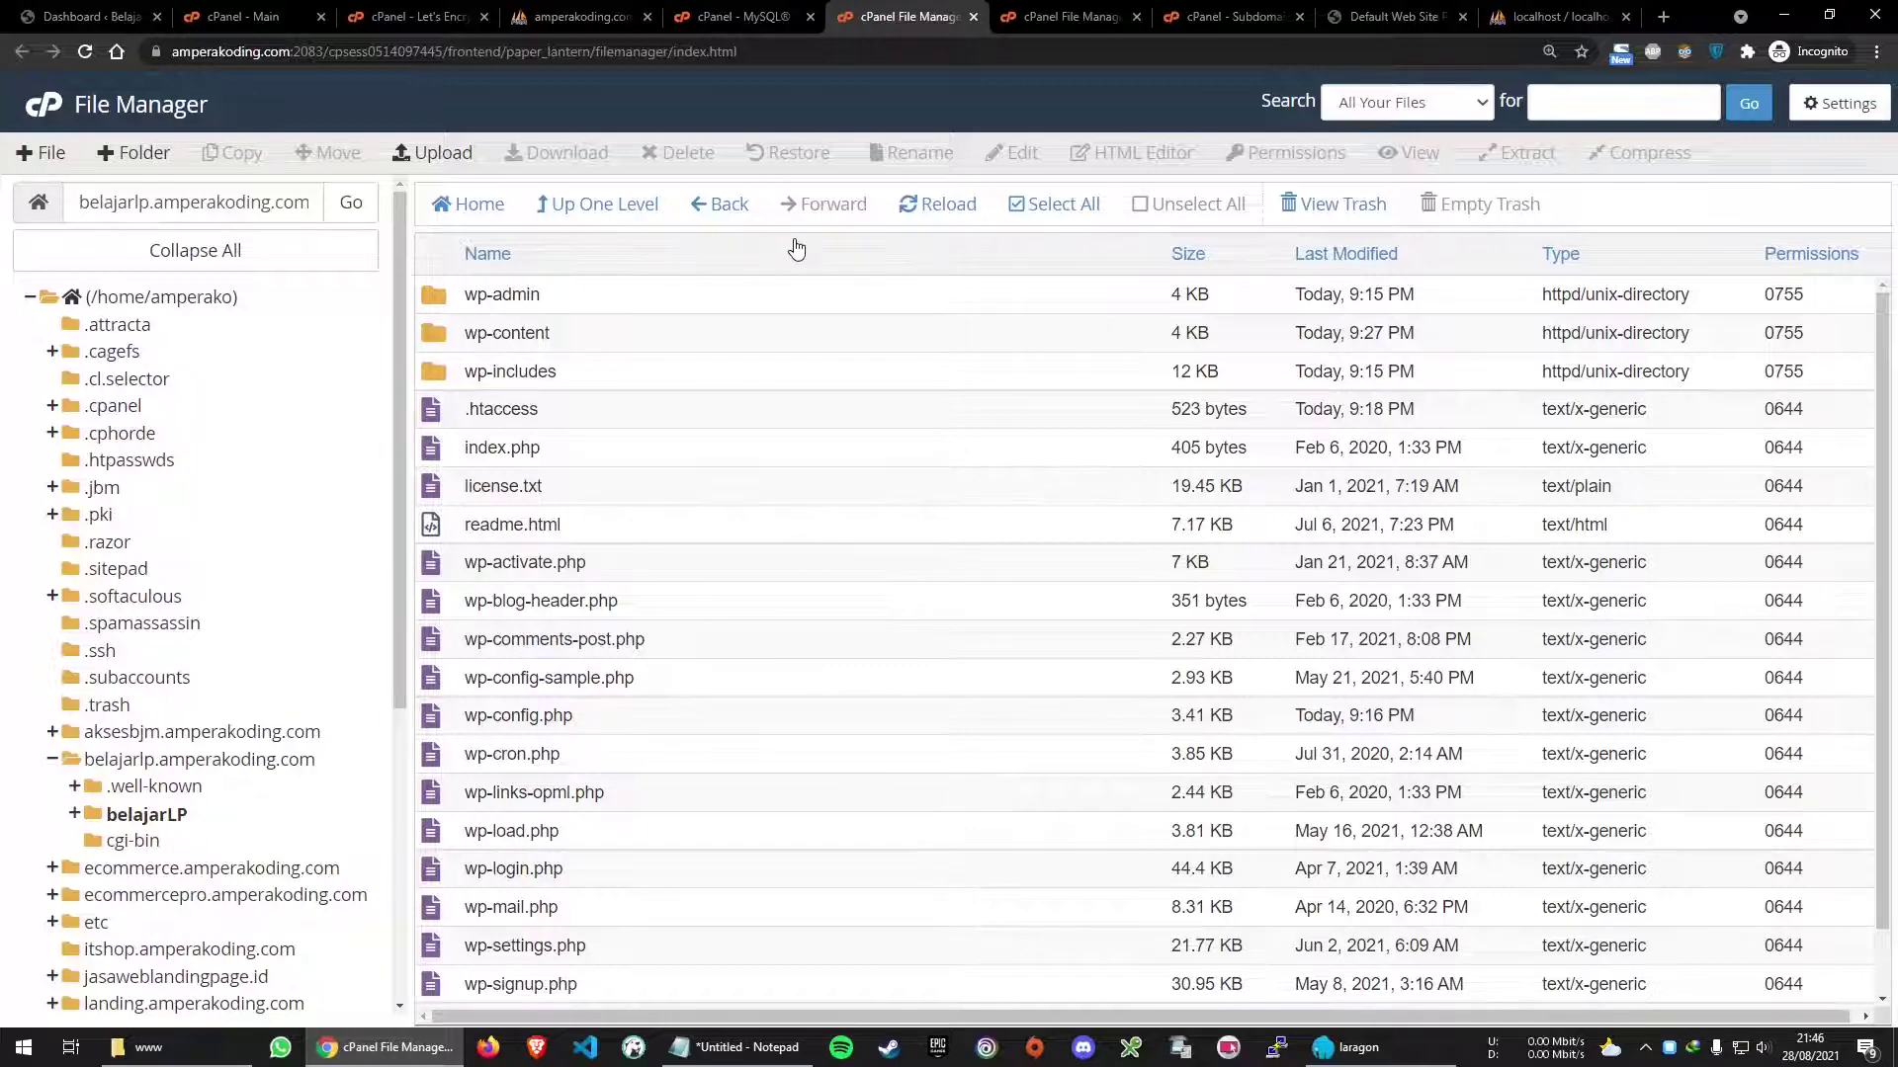
pyautogui.click(1066, 212)
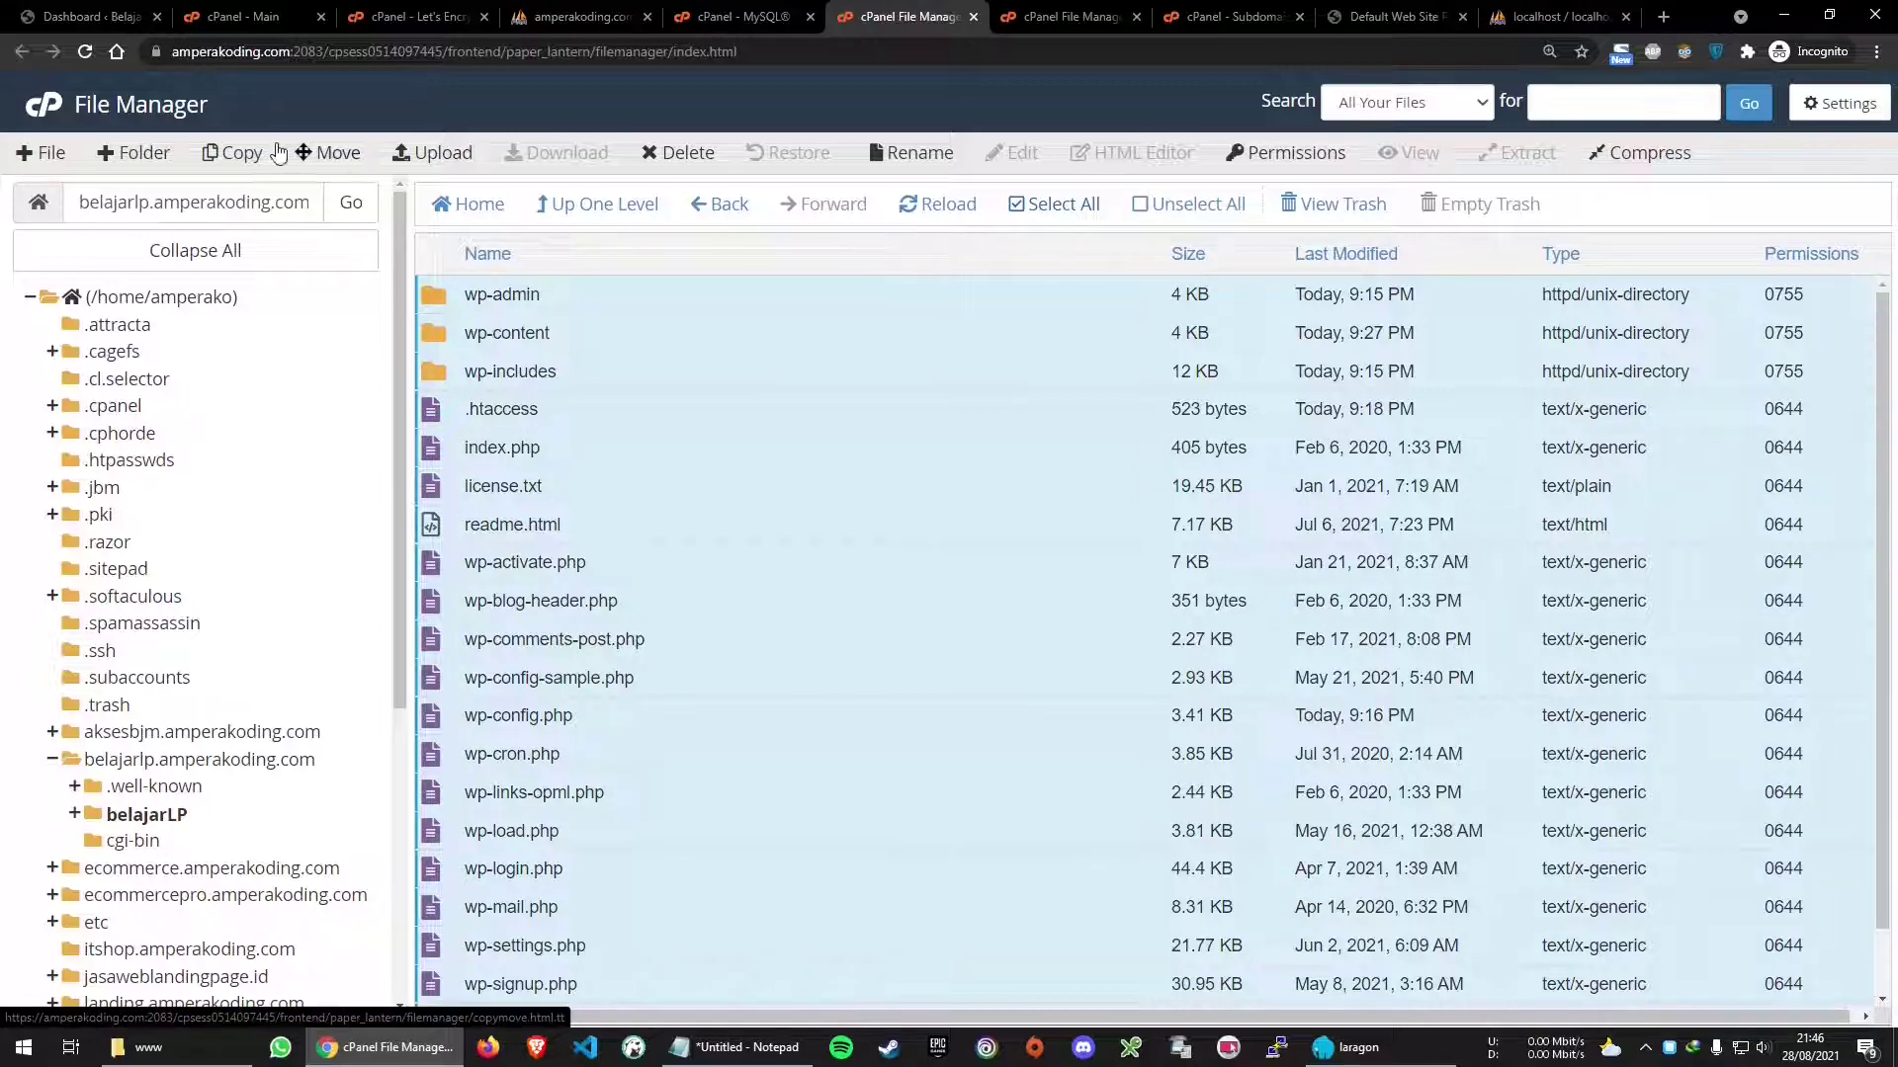
pyautogui.click(333, 162)
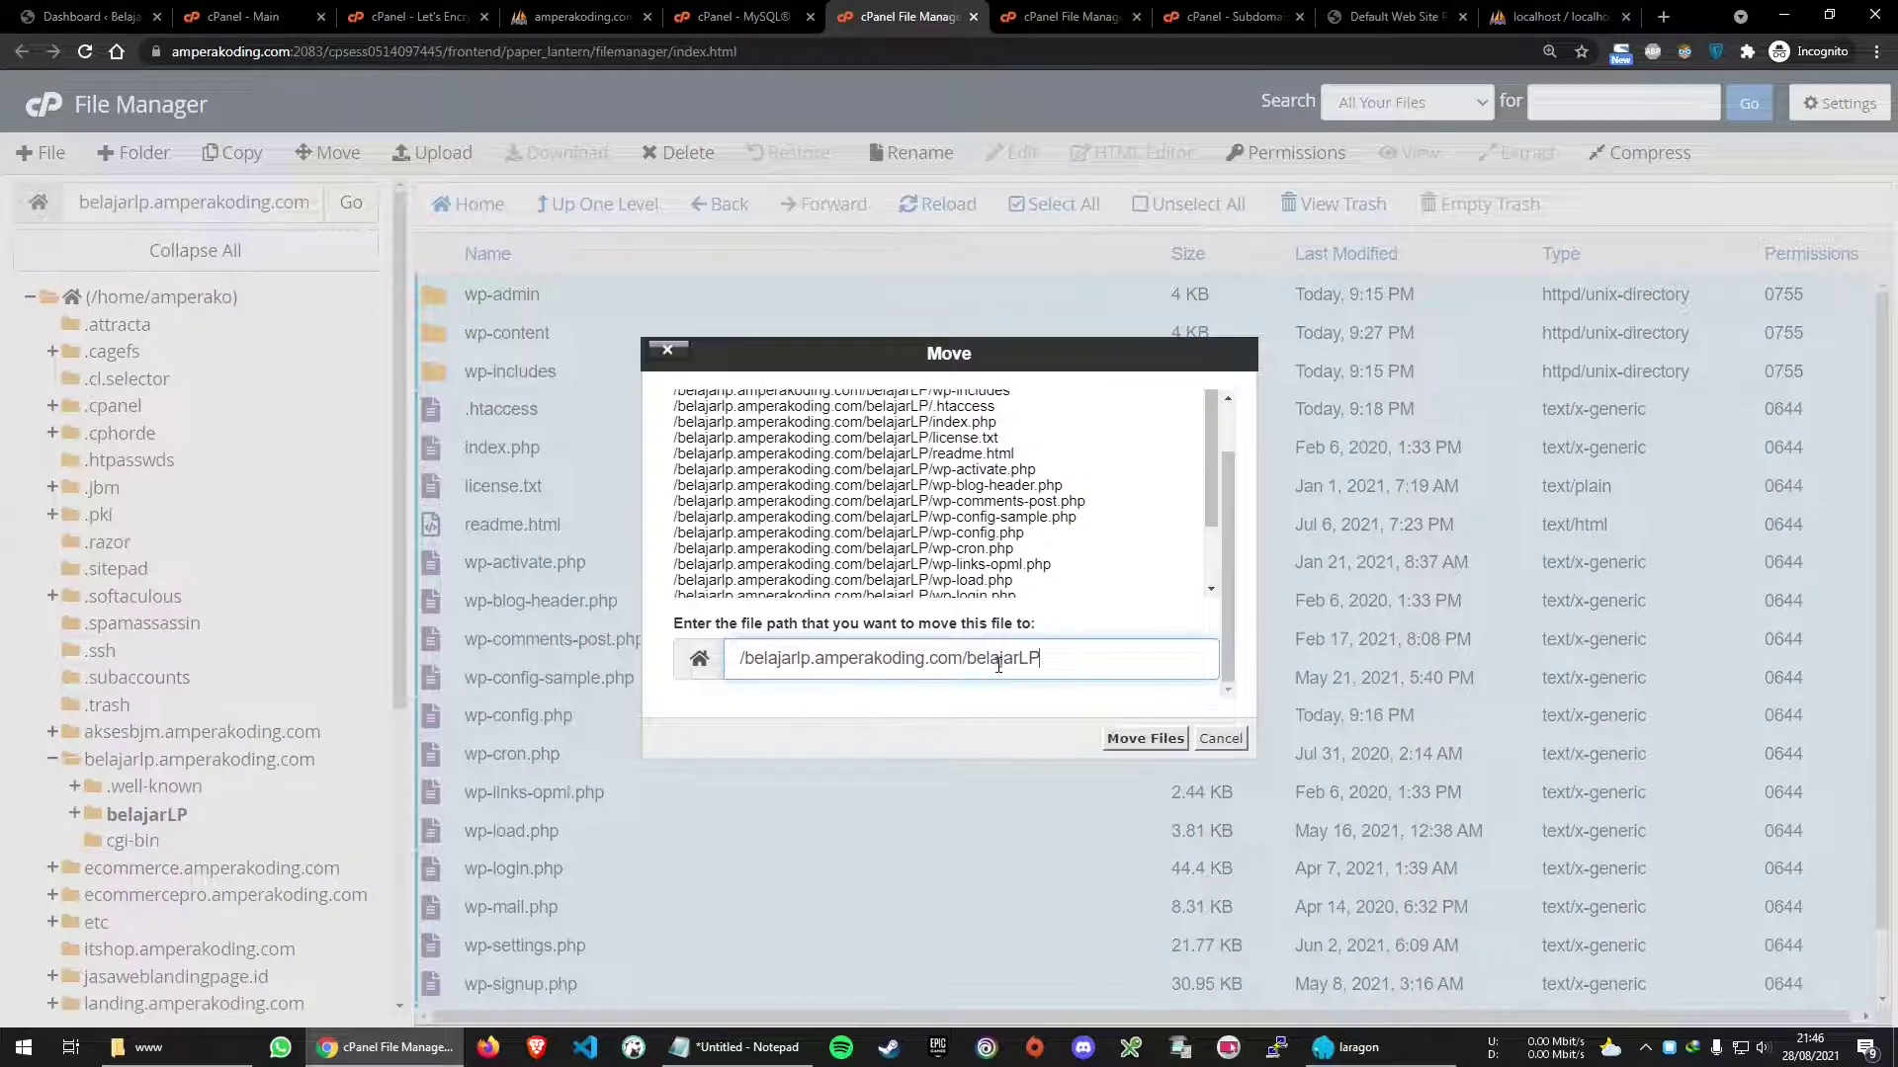
pyautogui.moveTo(968, 660); pyautogui.dragTo(1136, 657)
pyautogui.press('BackSpace')
pyautogui.moveTo(746, 660); pyautogui.dragTo(1013, 660)
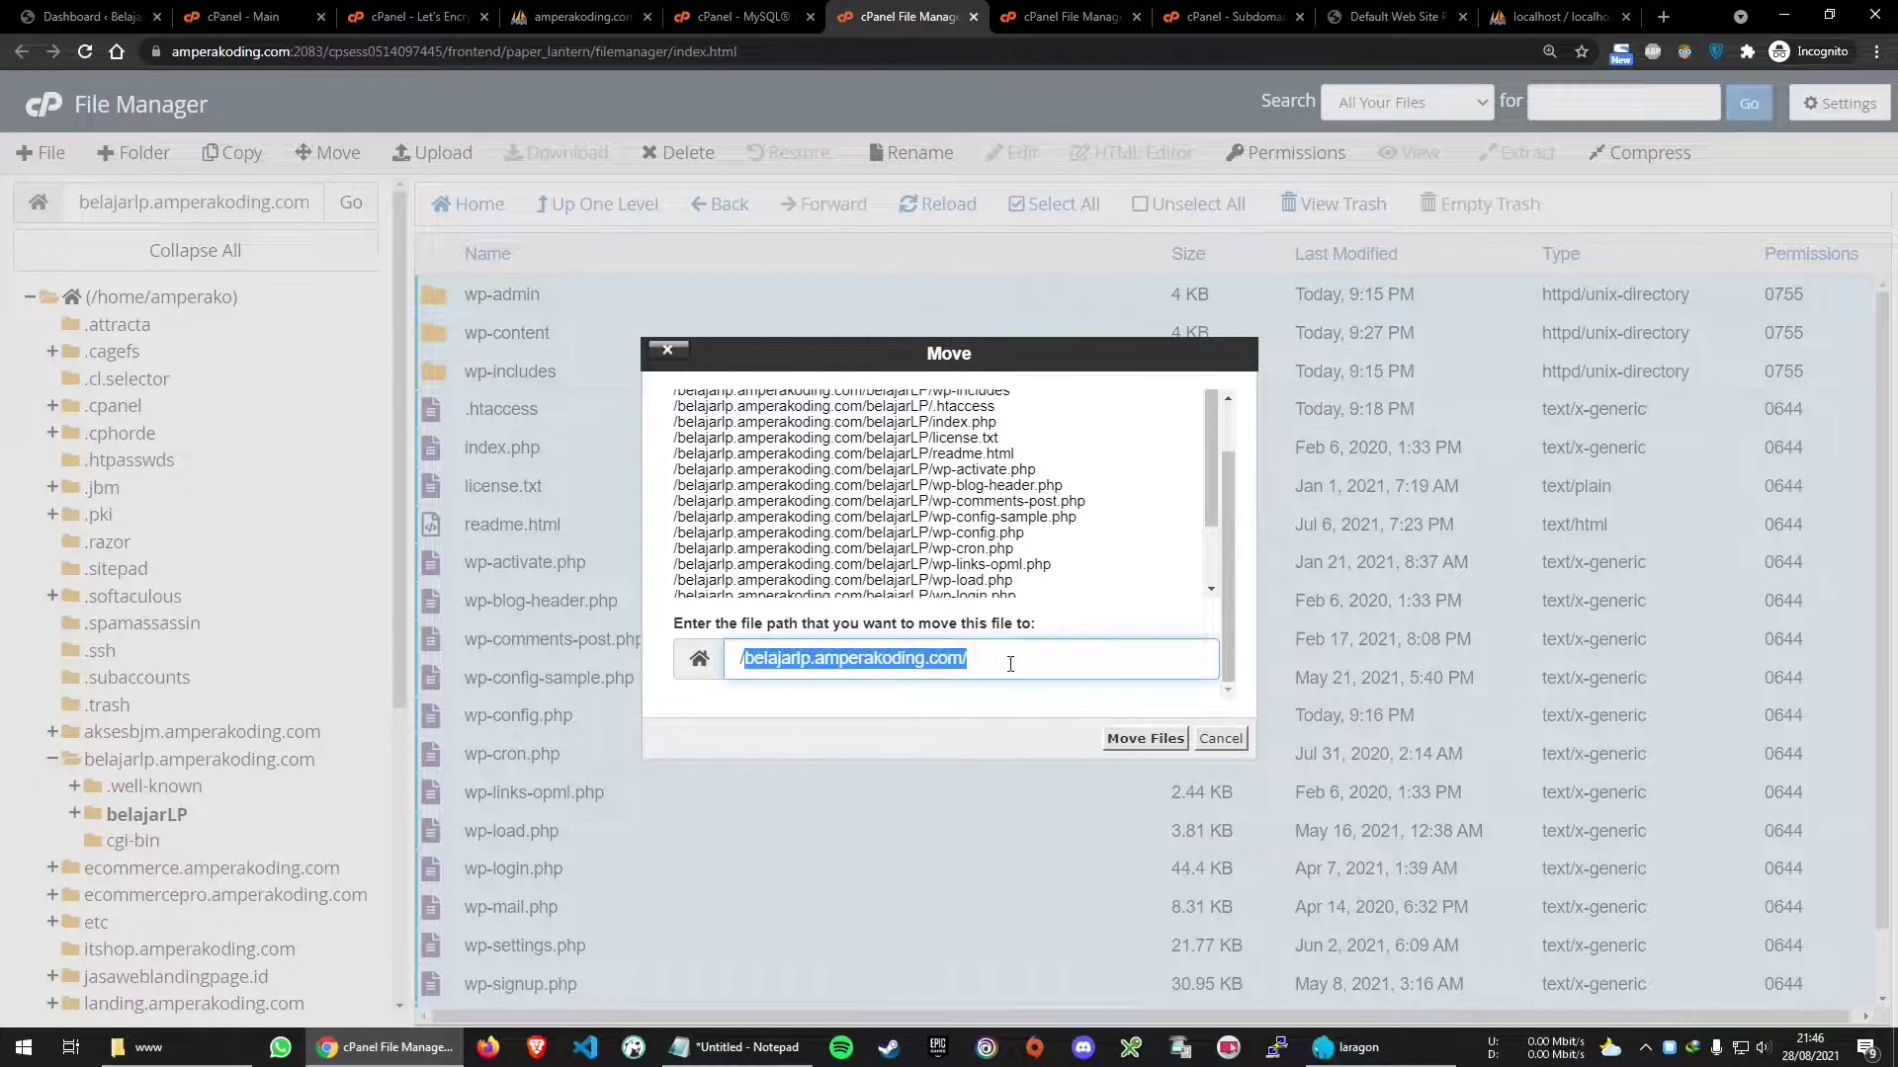
pyautogui.click(1024, 662)
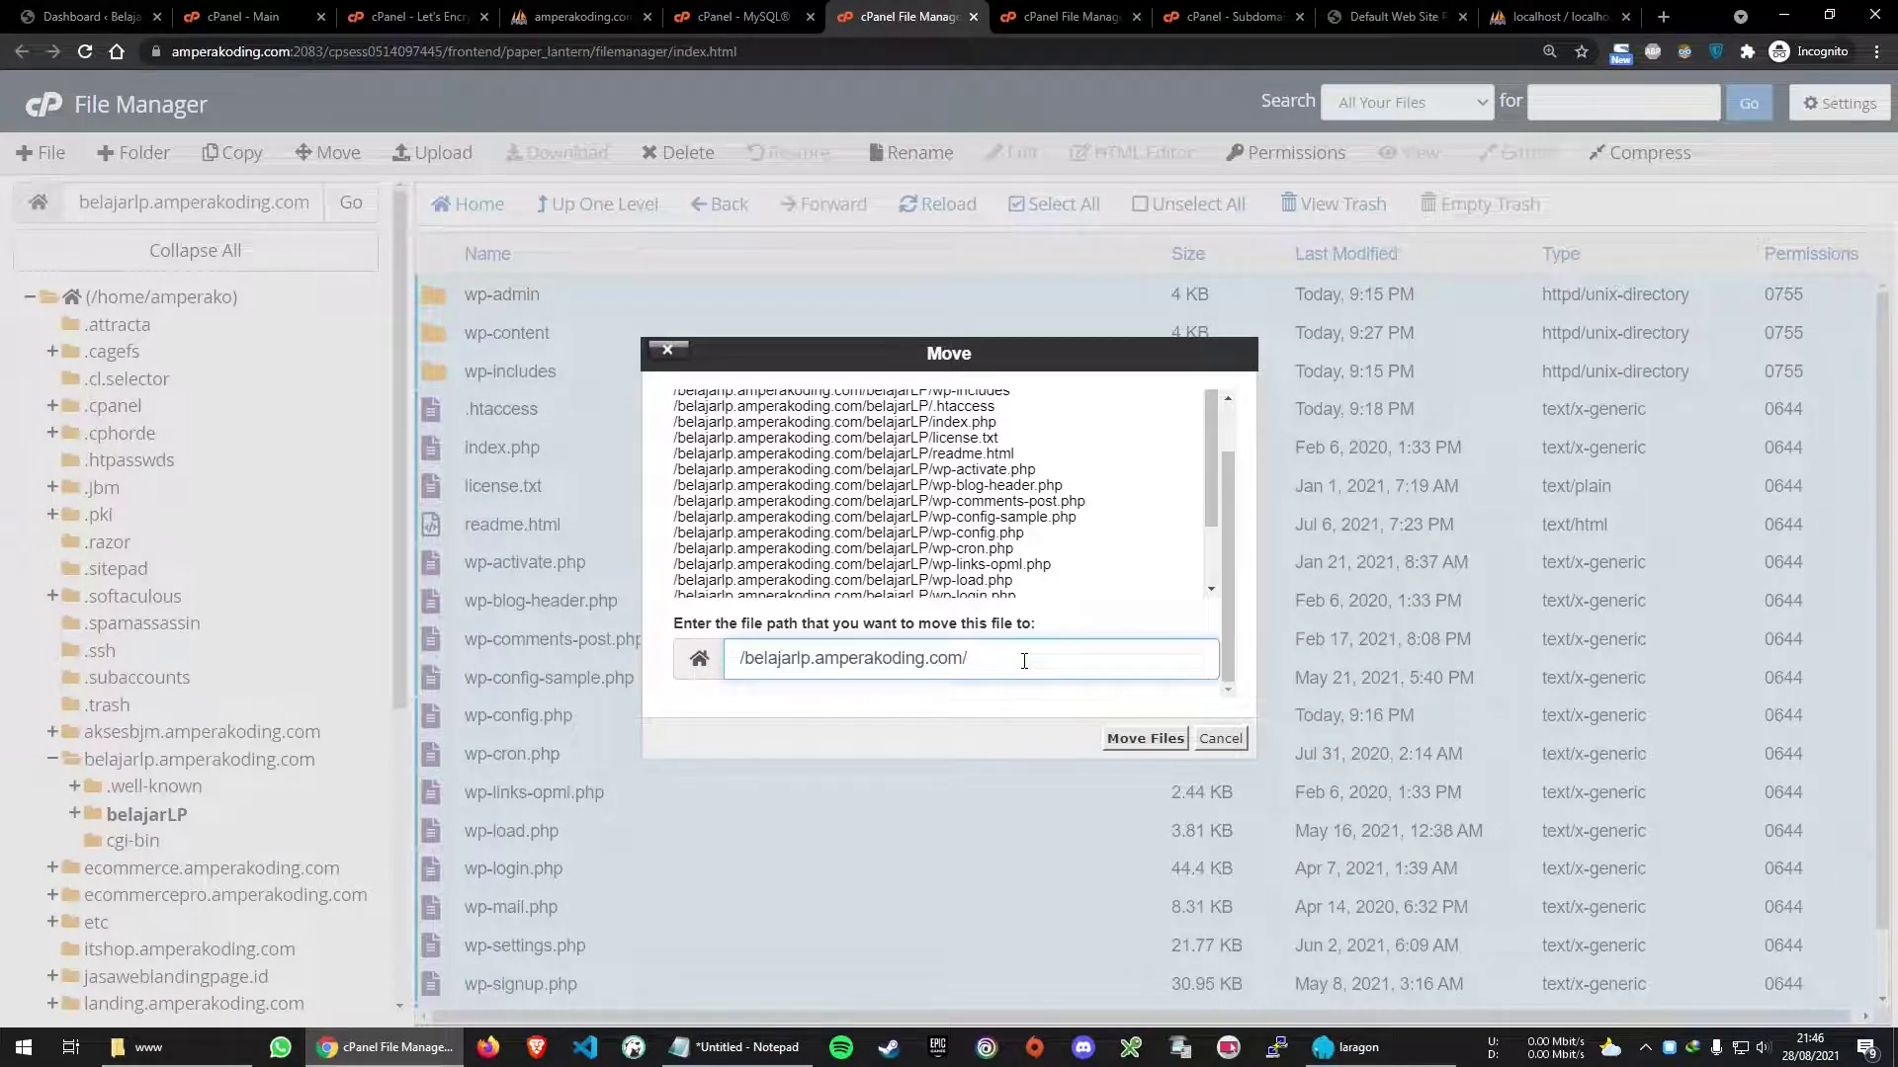
pyautogui.click(1144, 739)
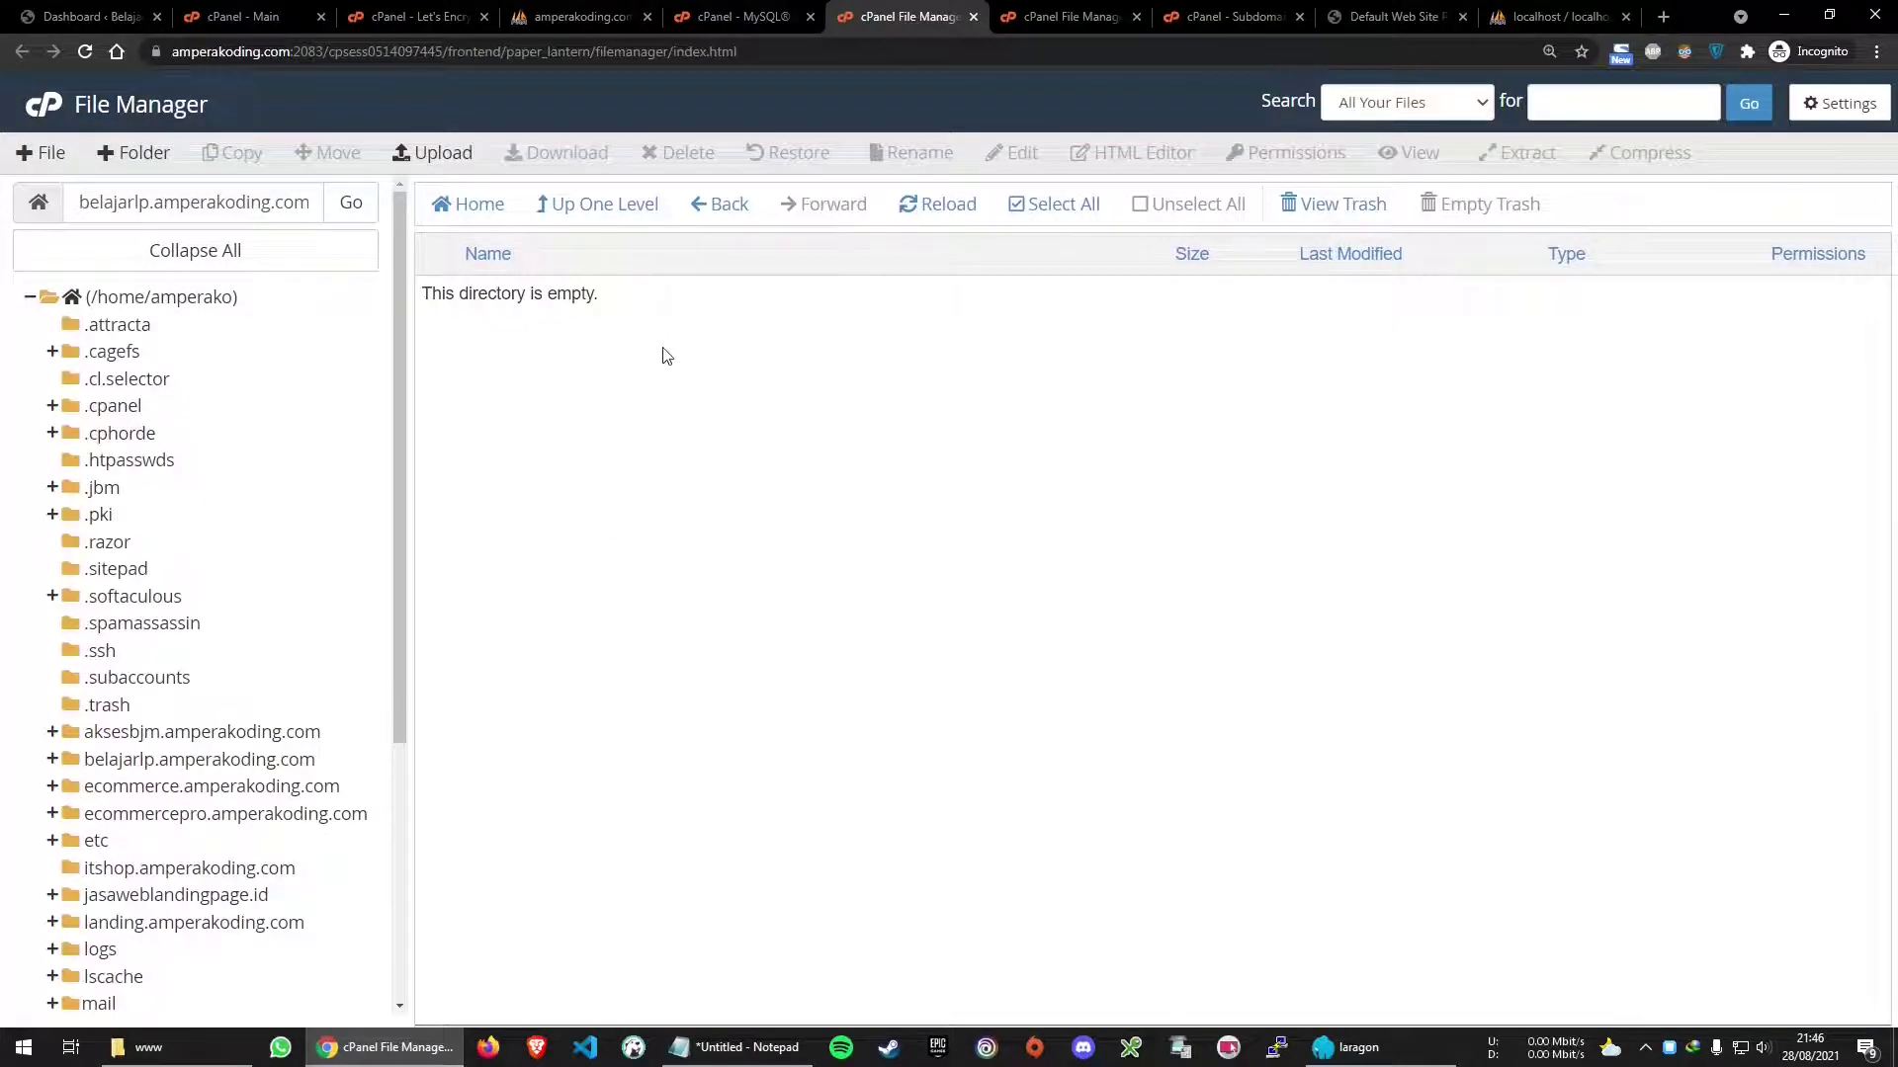
# Go up to belajarlp.amperakoding.com and trial-select belajarLP.zip, belajarLP, cgi-bin and .well-known
pyautogui.click(603, 206)
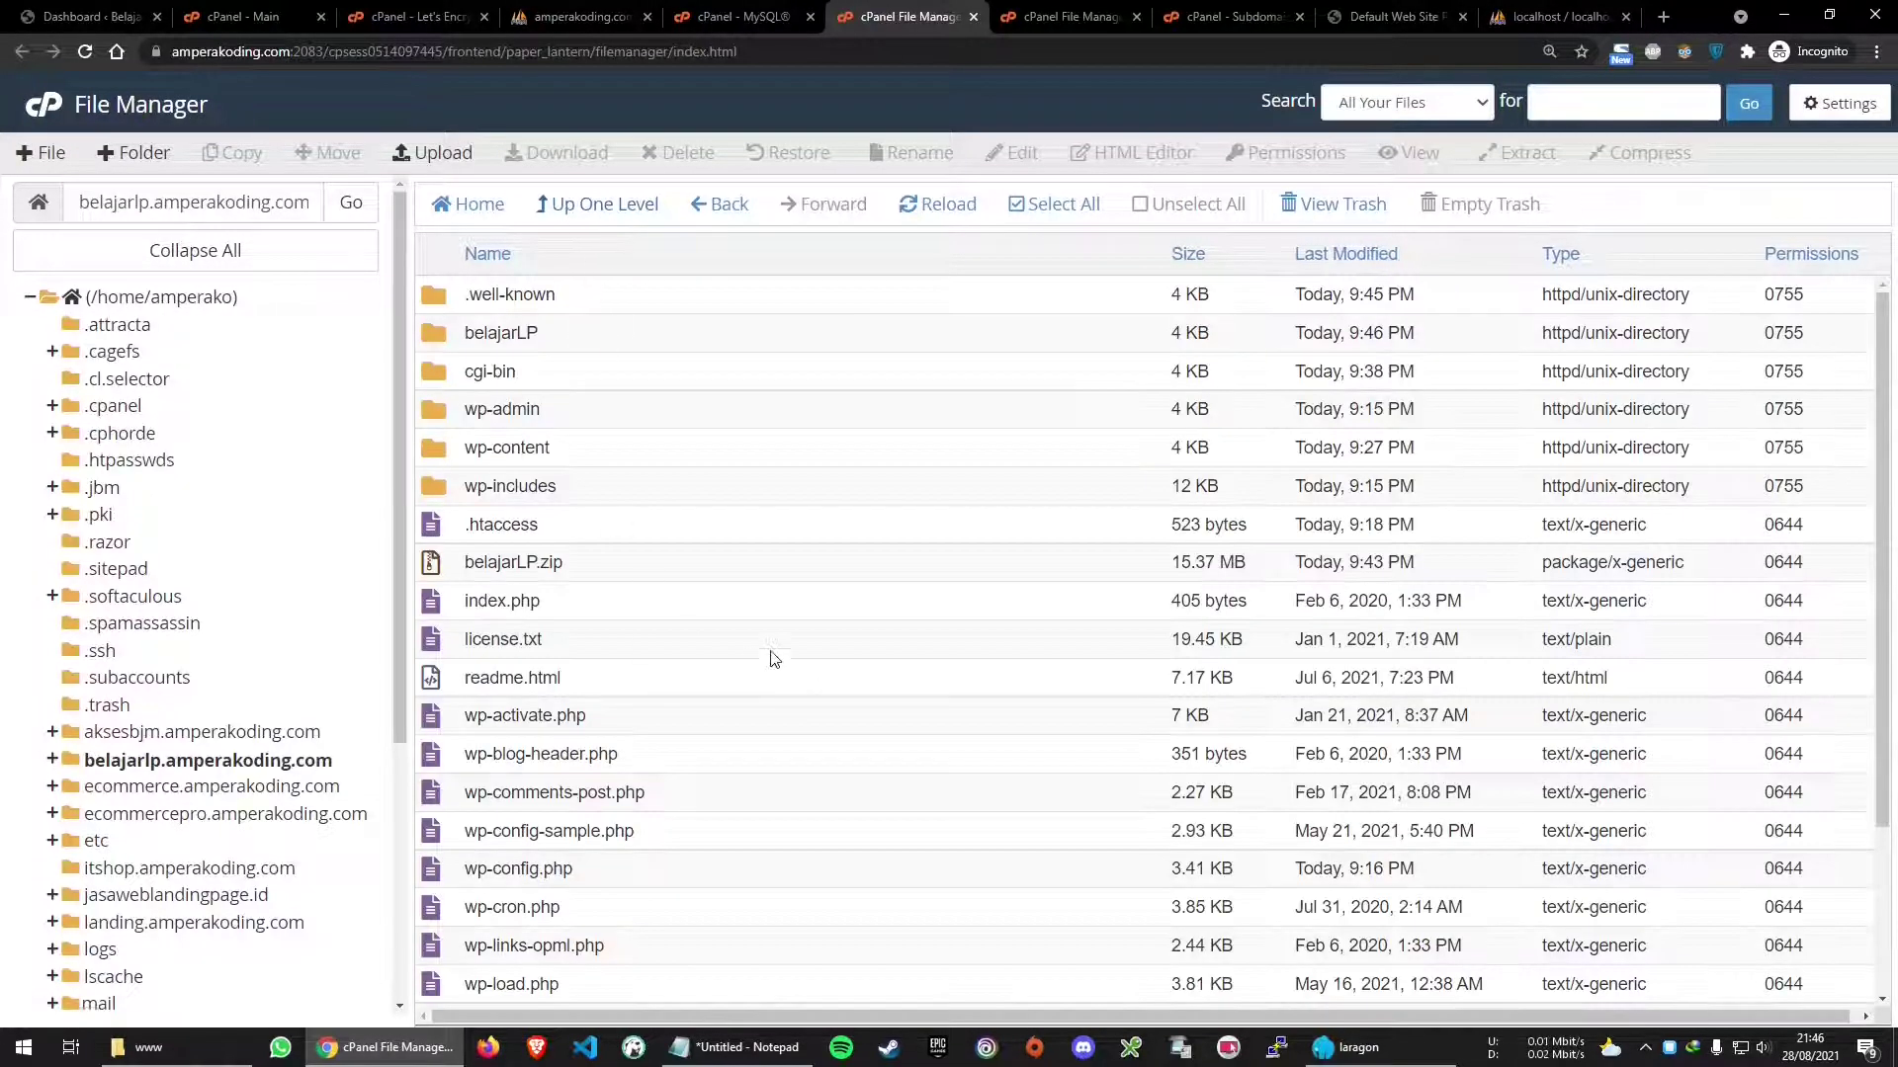
pyautogui.click(652, 564)
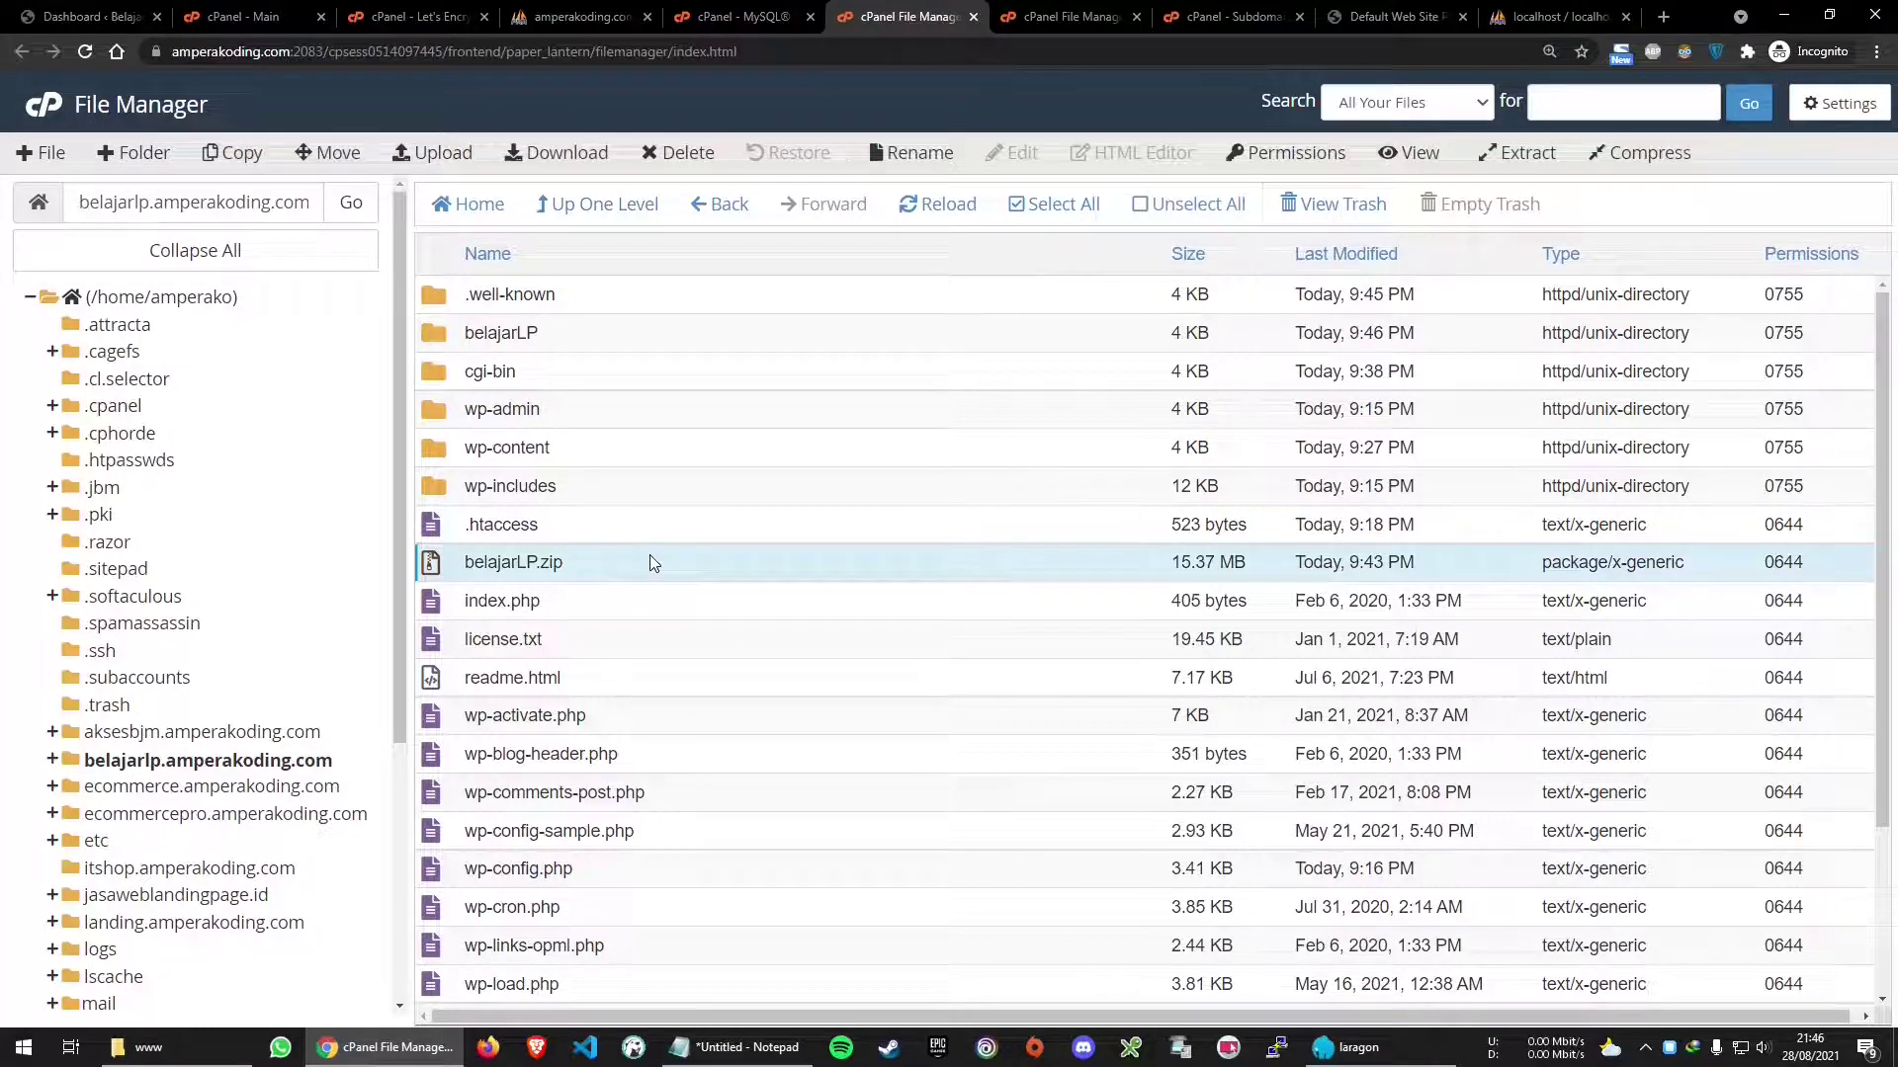
pyautogui.keyDown('ctrl'); pyautogui.click(595, 336); pyautogui.keyUp('ctrl')
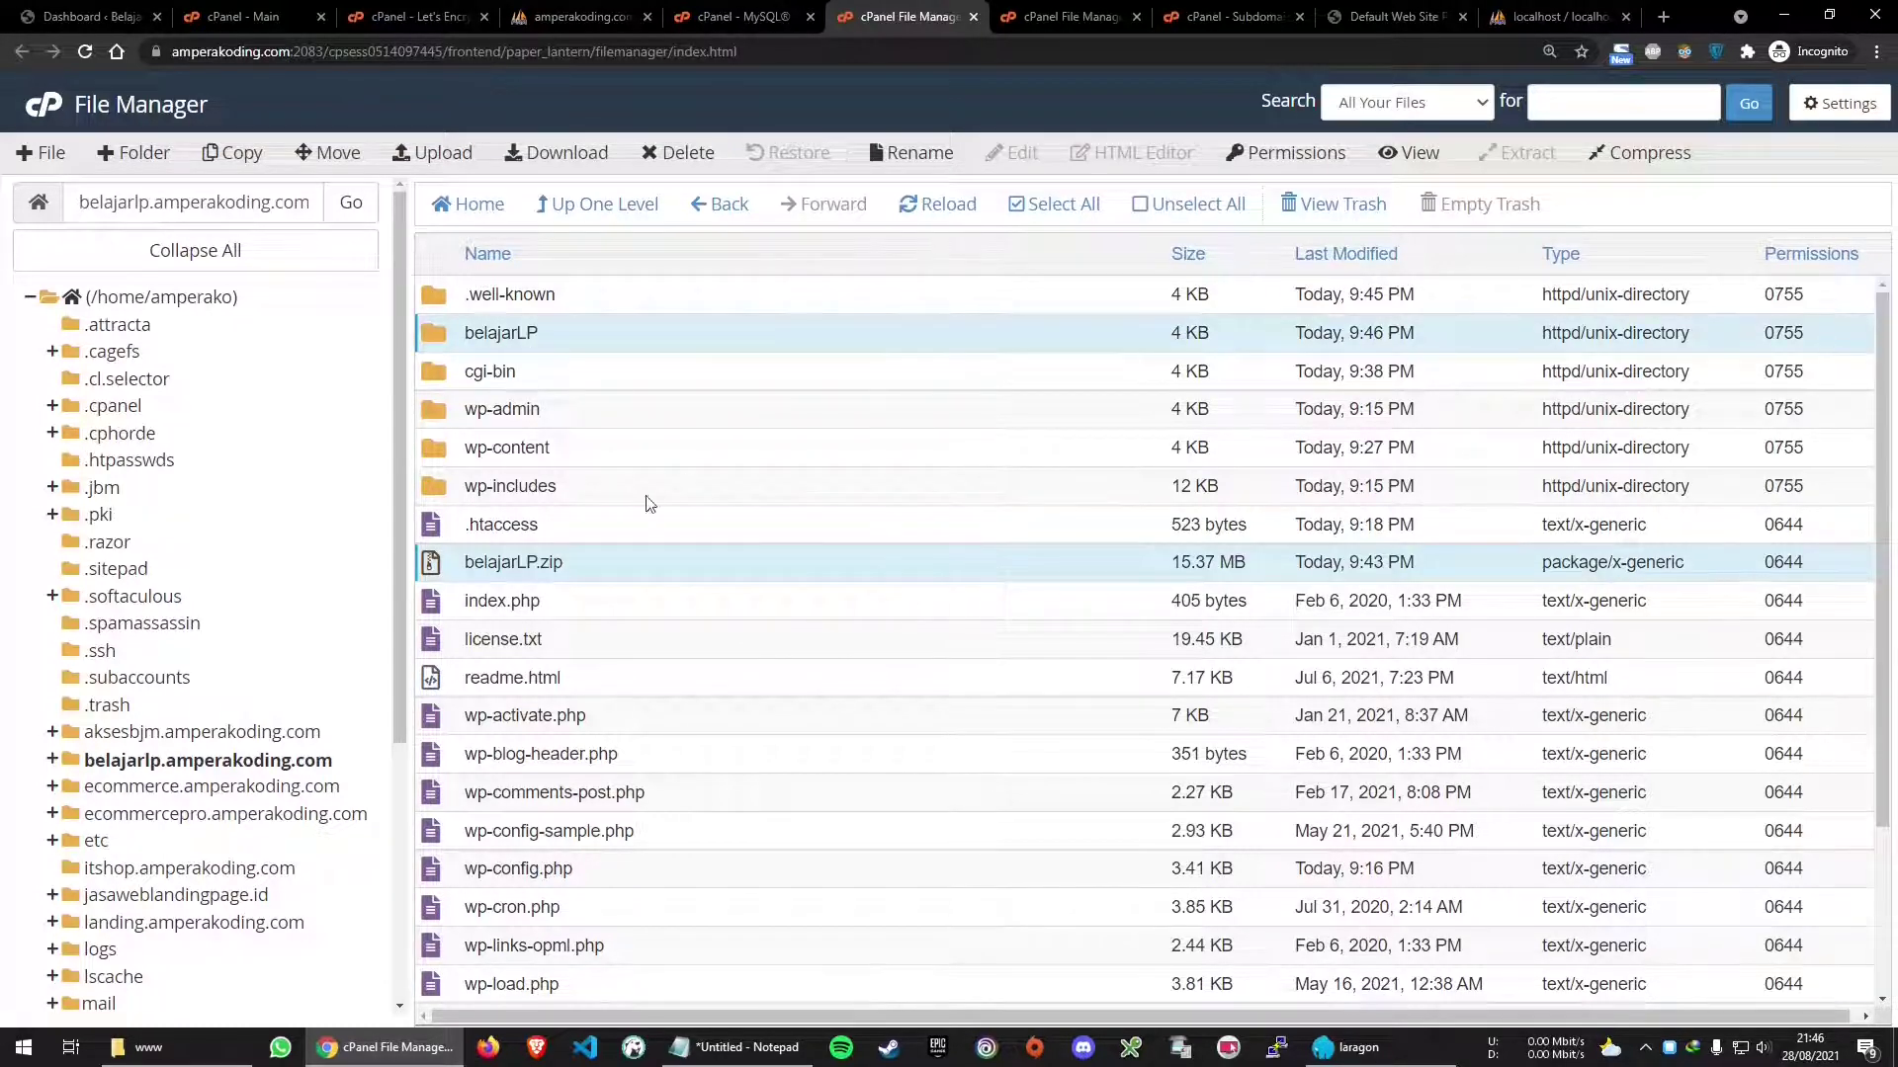
pyautogui.keyDown('ctrl'); pyautogui.click(578, 373); pyautogui.keyUp('ctrl')
pyautogui.keyDown('ctrl'); pyautogui.click(642, 293); pyautogui.keyUp('ctrl')
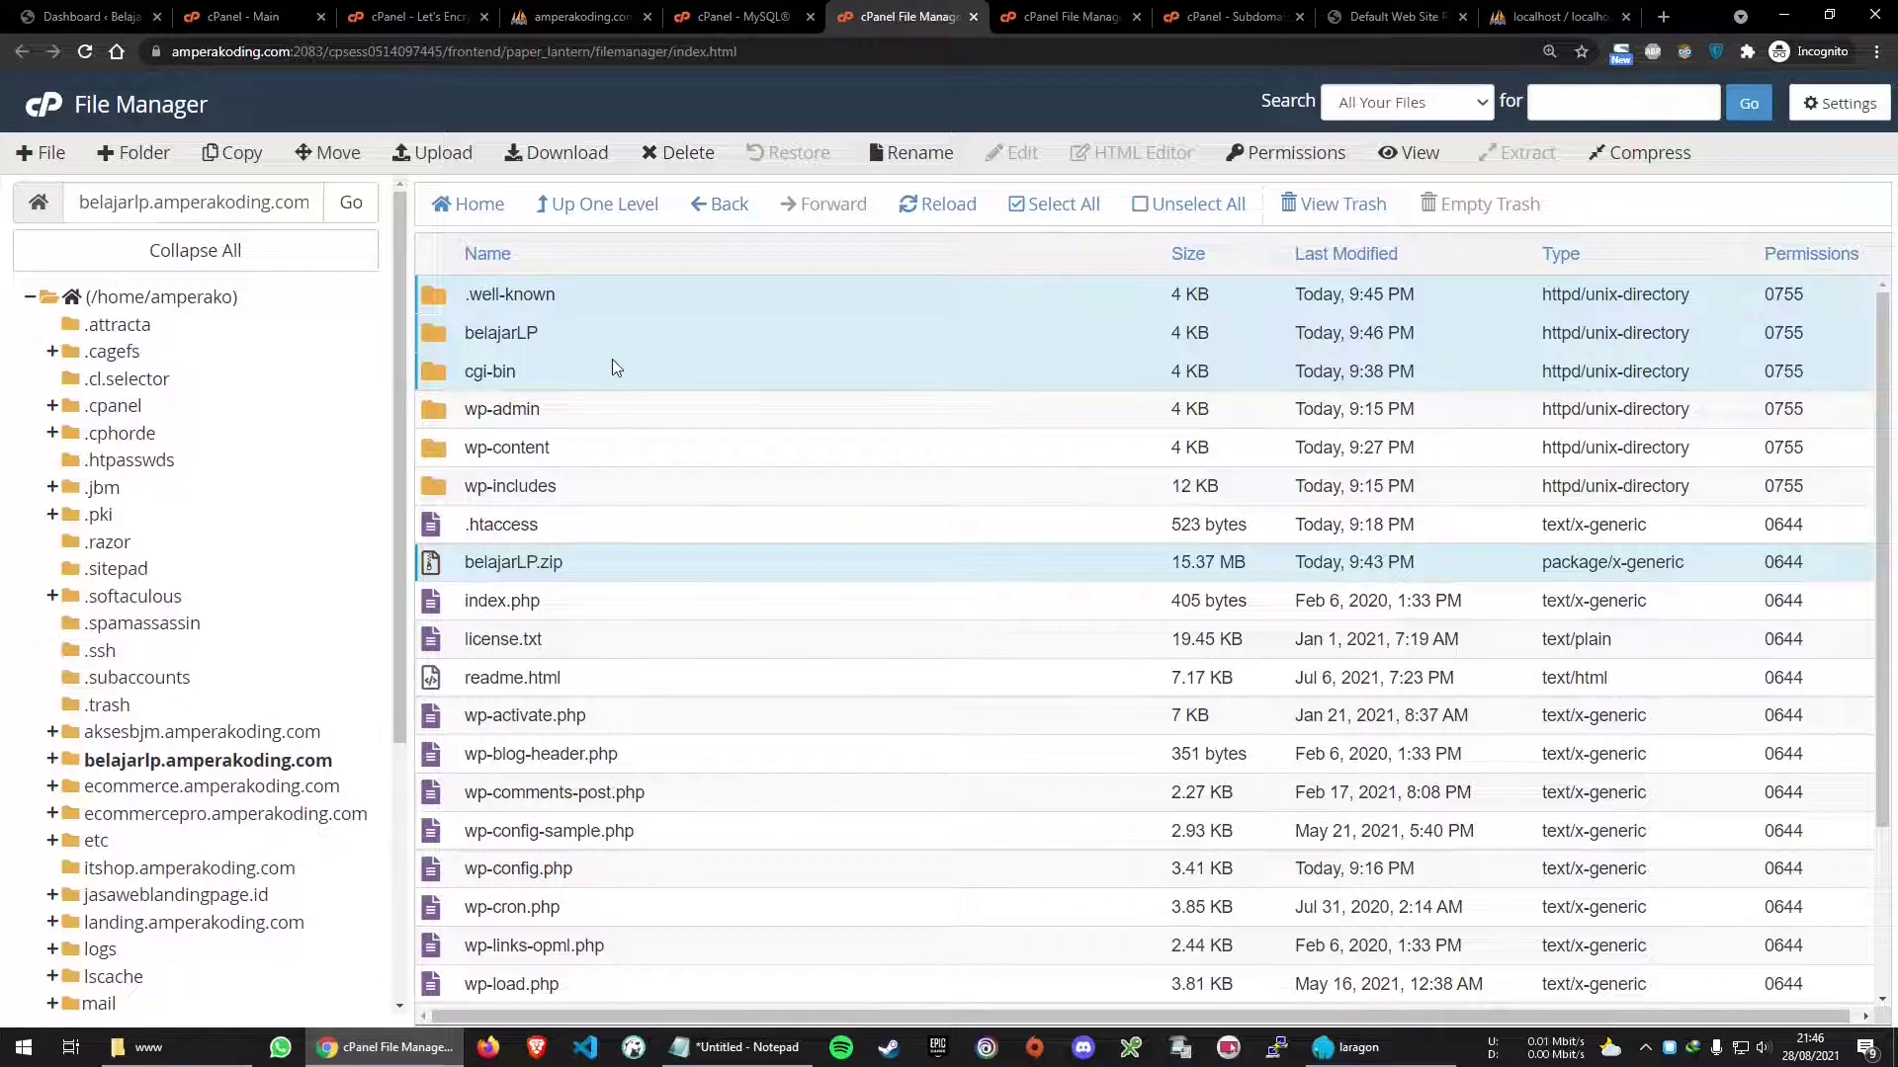
pyautogui.click(656, 341)
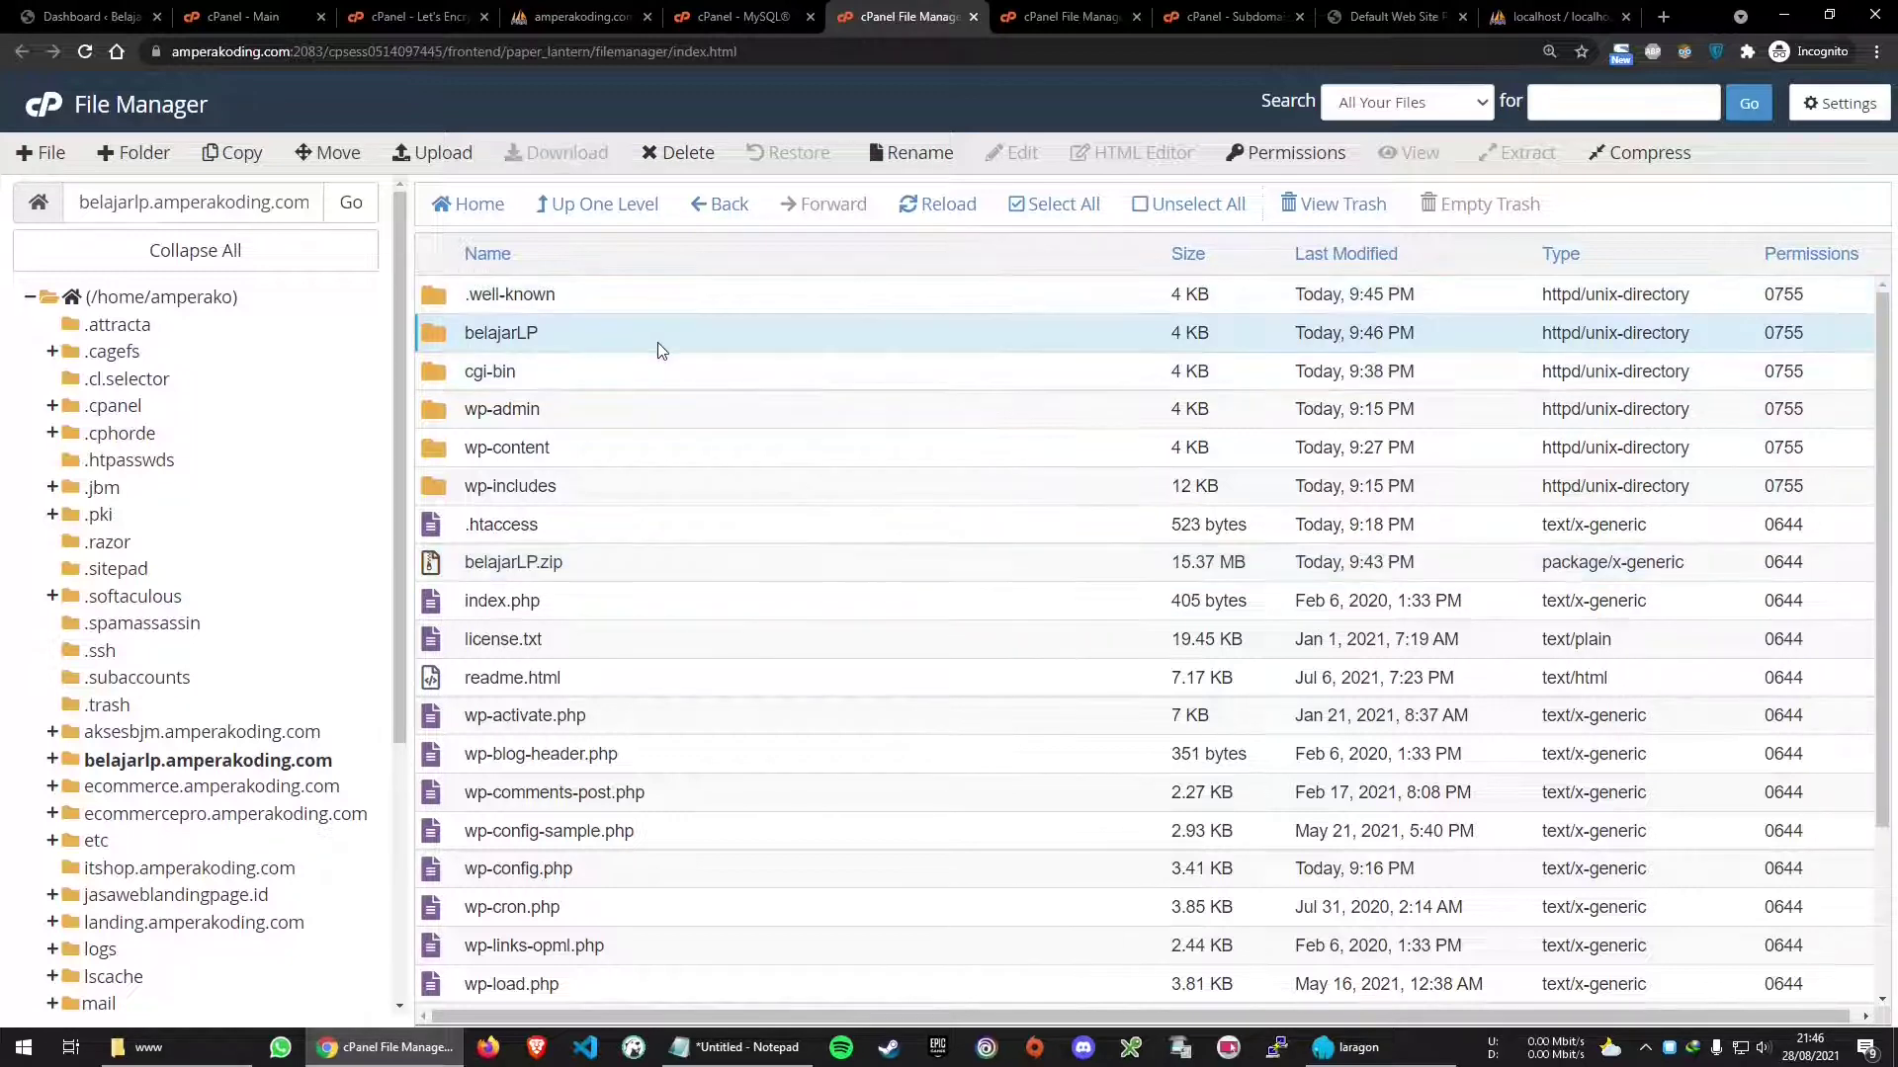
pyautogui.click(633, 561)
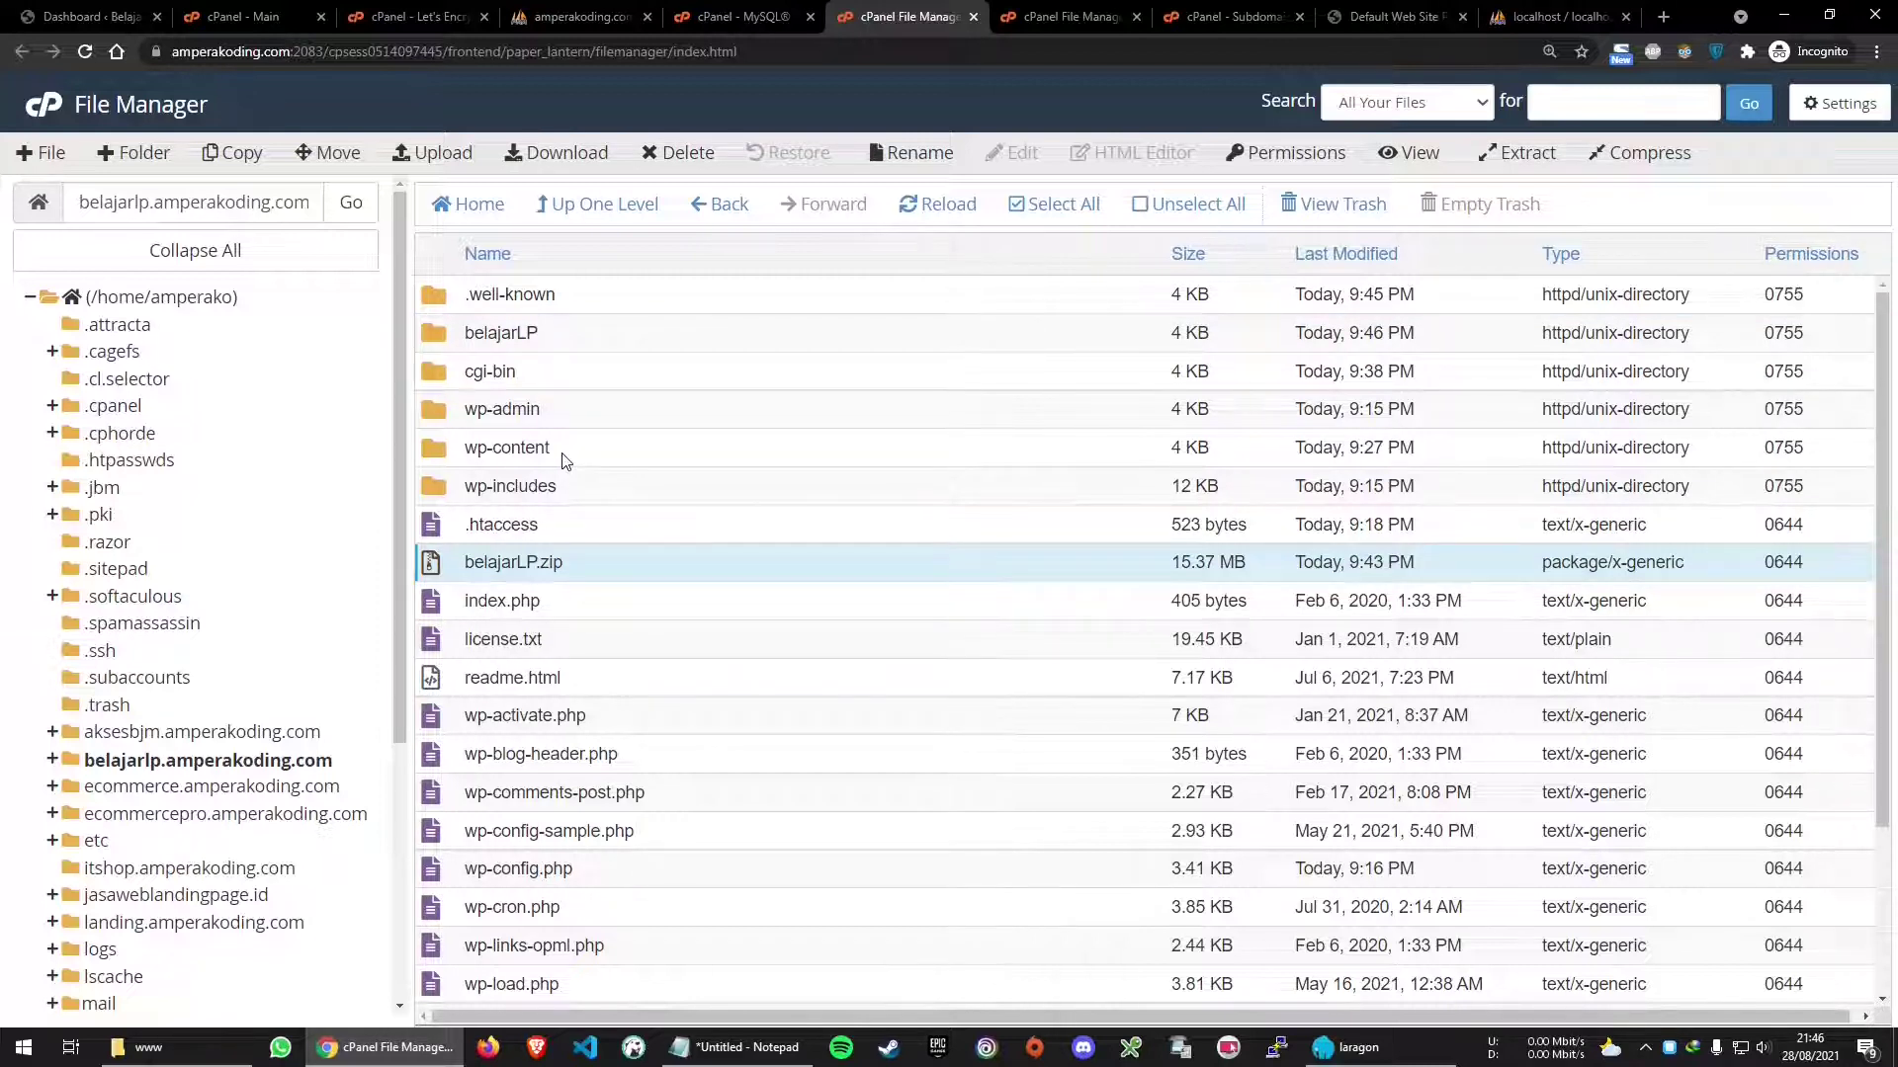
# Permanently delete belajarLP, belajarLP.zip, .well-known and cgi-bin, skipping the trash
pyautogui.keyDown('ctrl'); pyautogui.click(589, 344); pyautogui.keyUp('ctrl')
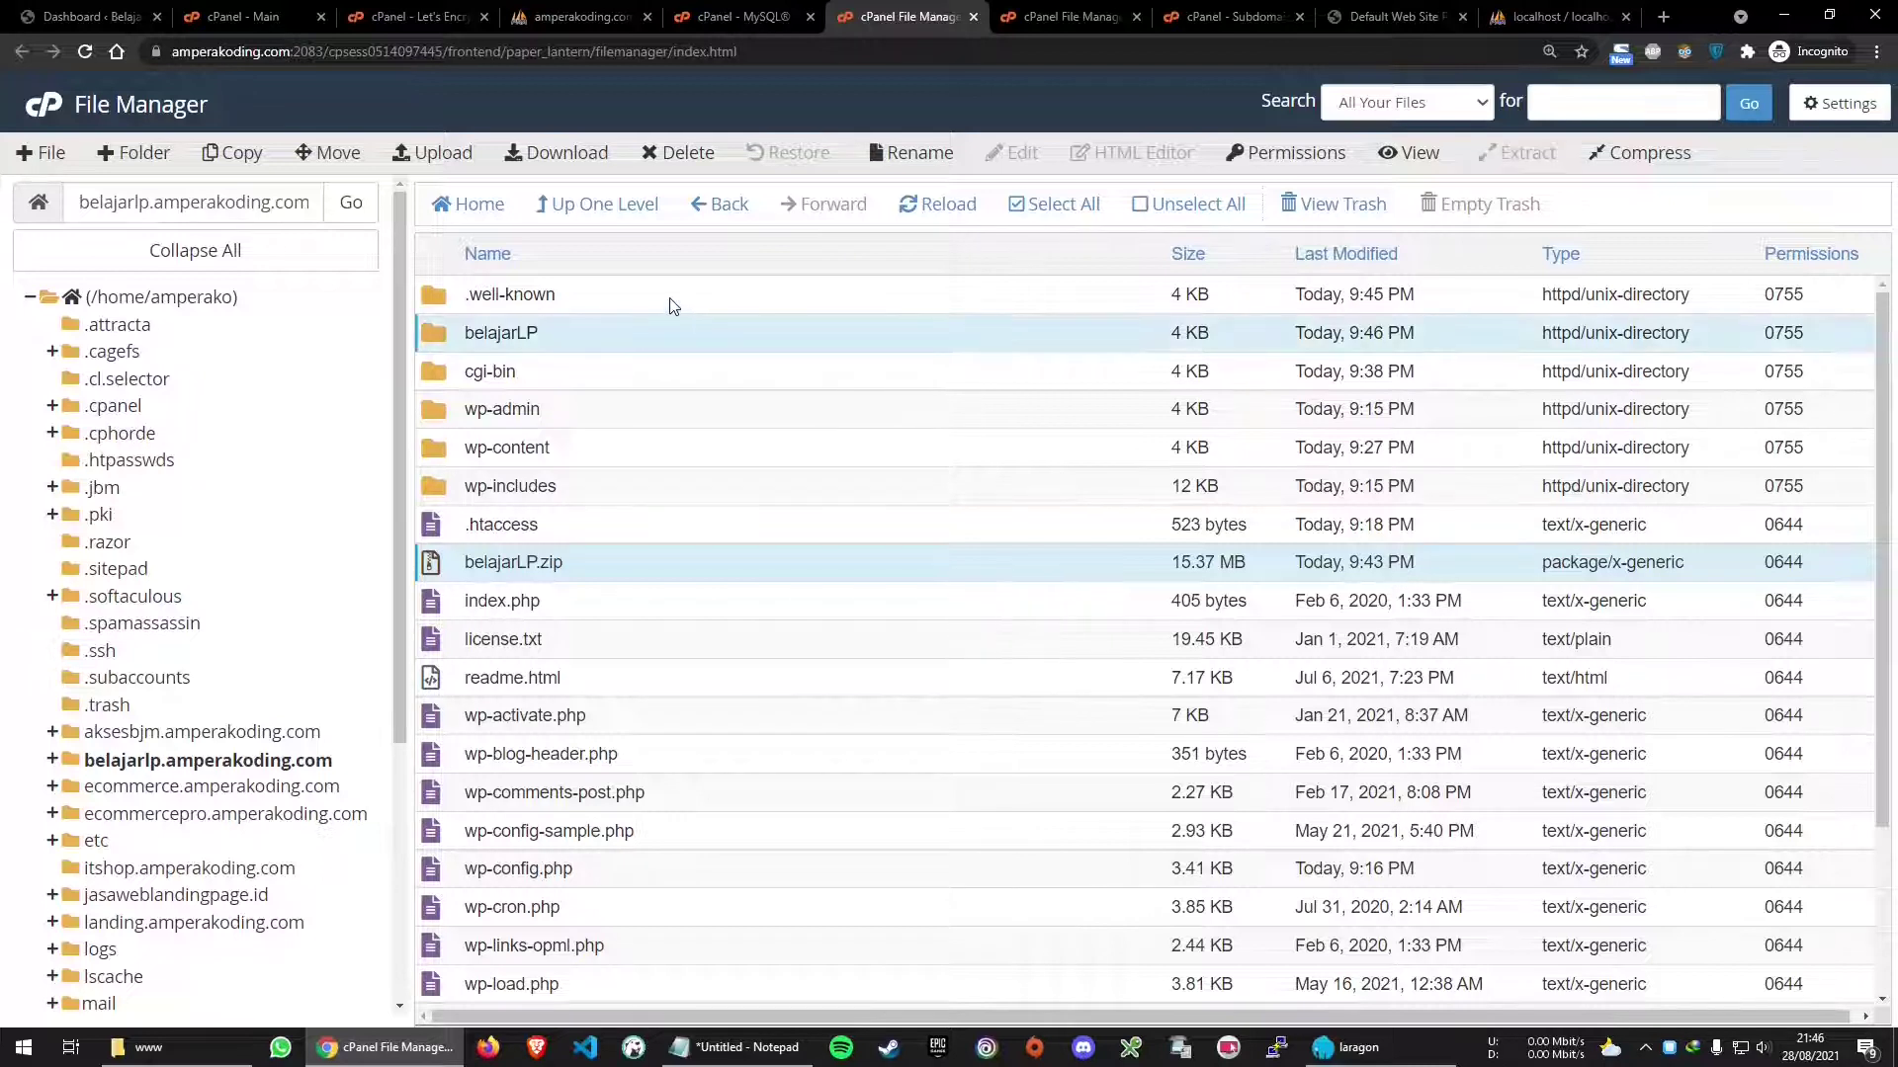
pyautogui.keyDown('ctrl'); pyautogui.click(671, 306); pyautogui.keyUp('ctrl')
pyautogui.keyDown('ctrl'); pyautogui.click(556, 371); pyautogui.keyUp('ctrl')
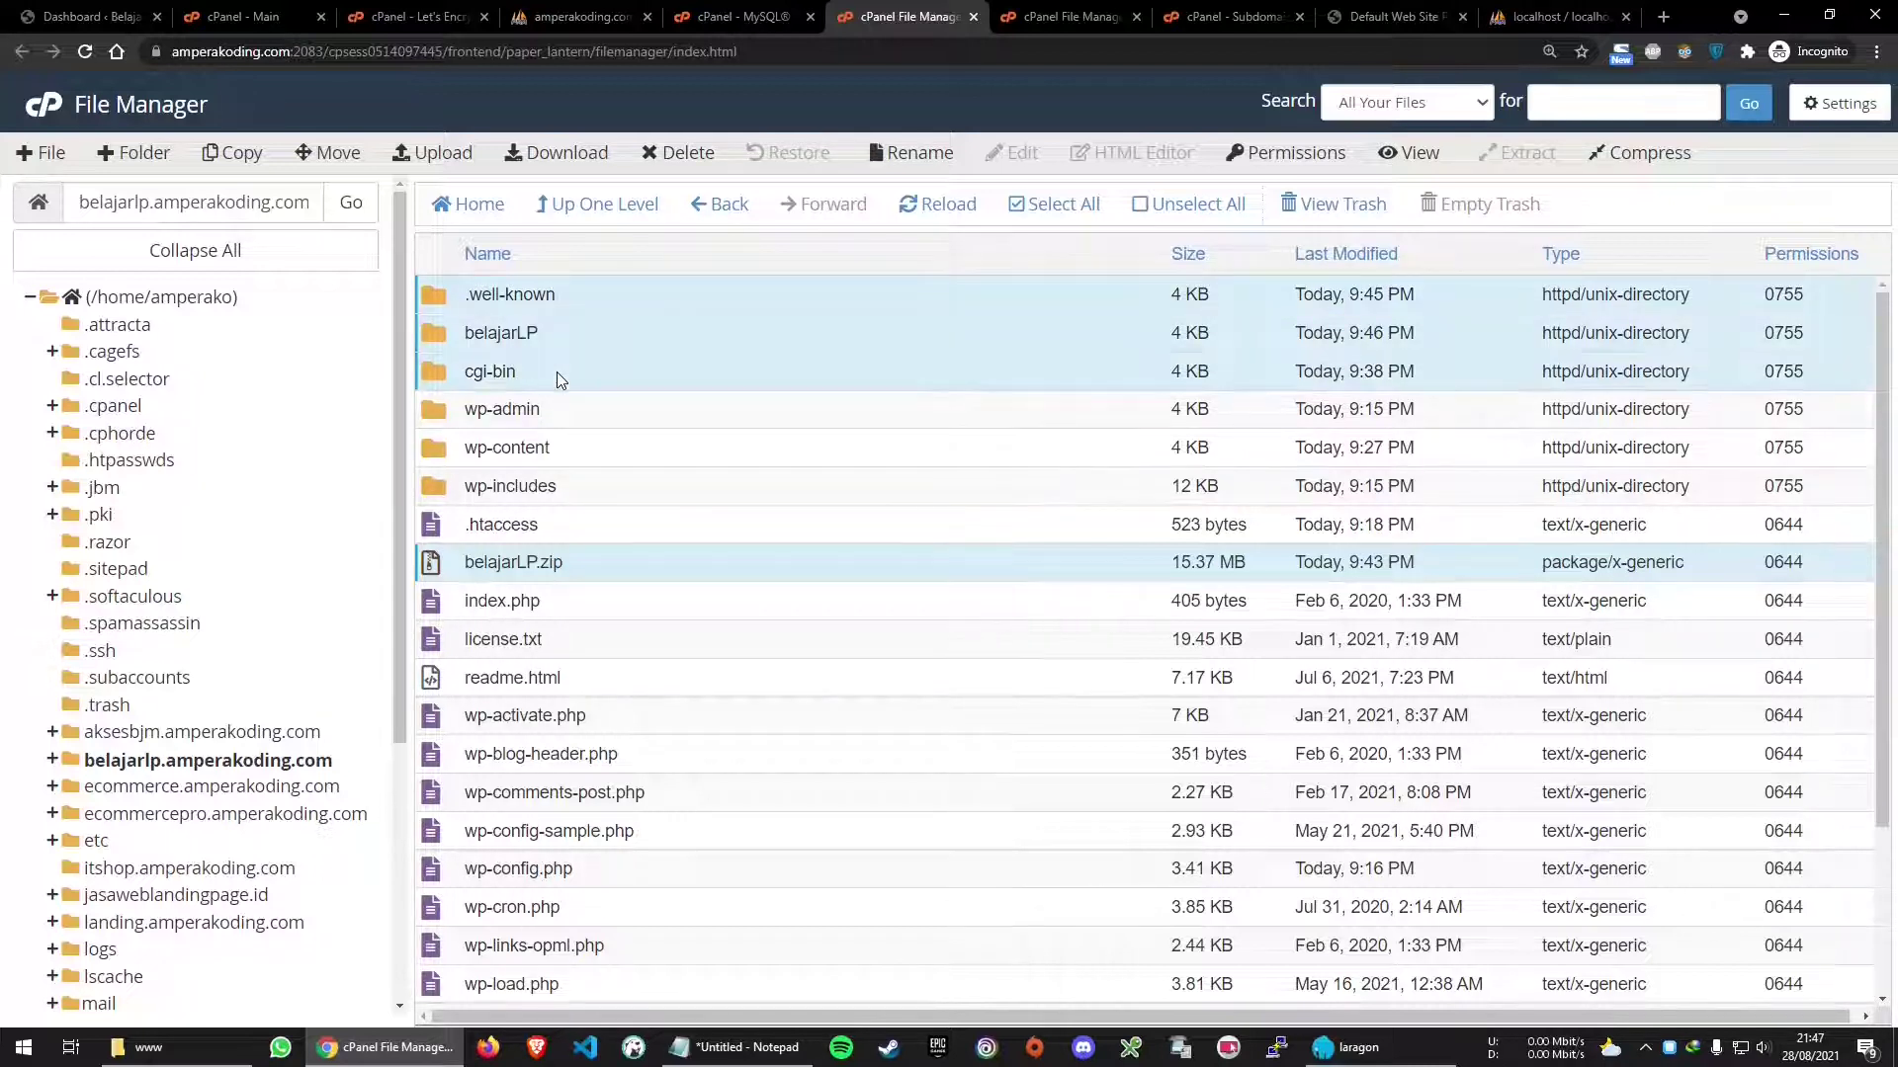
pyautogui.click(685, 153)
pyautogui.click(693, 580)
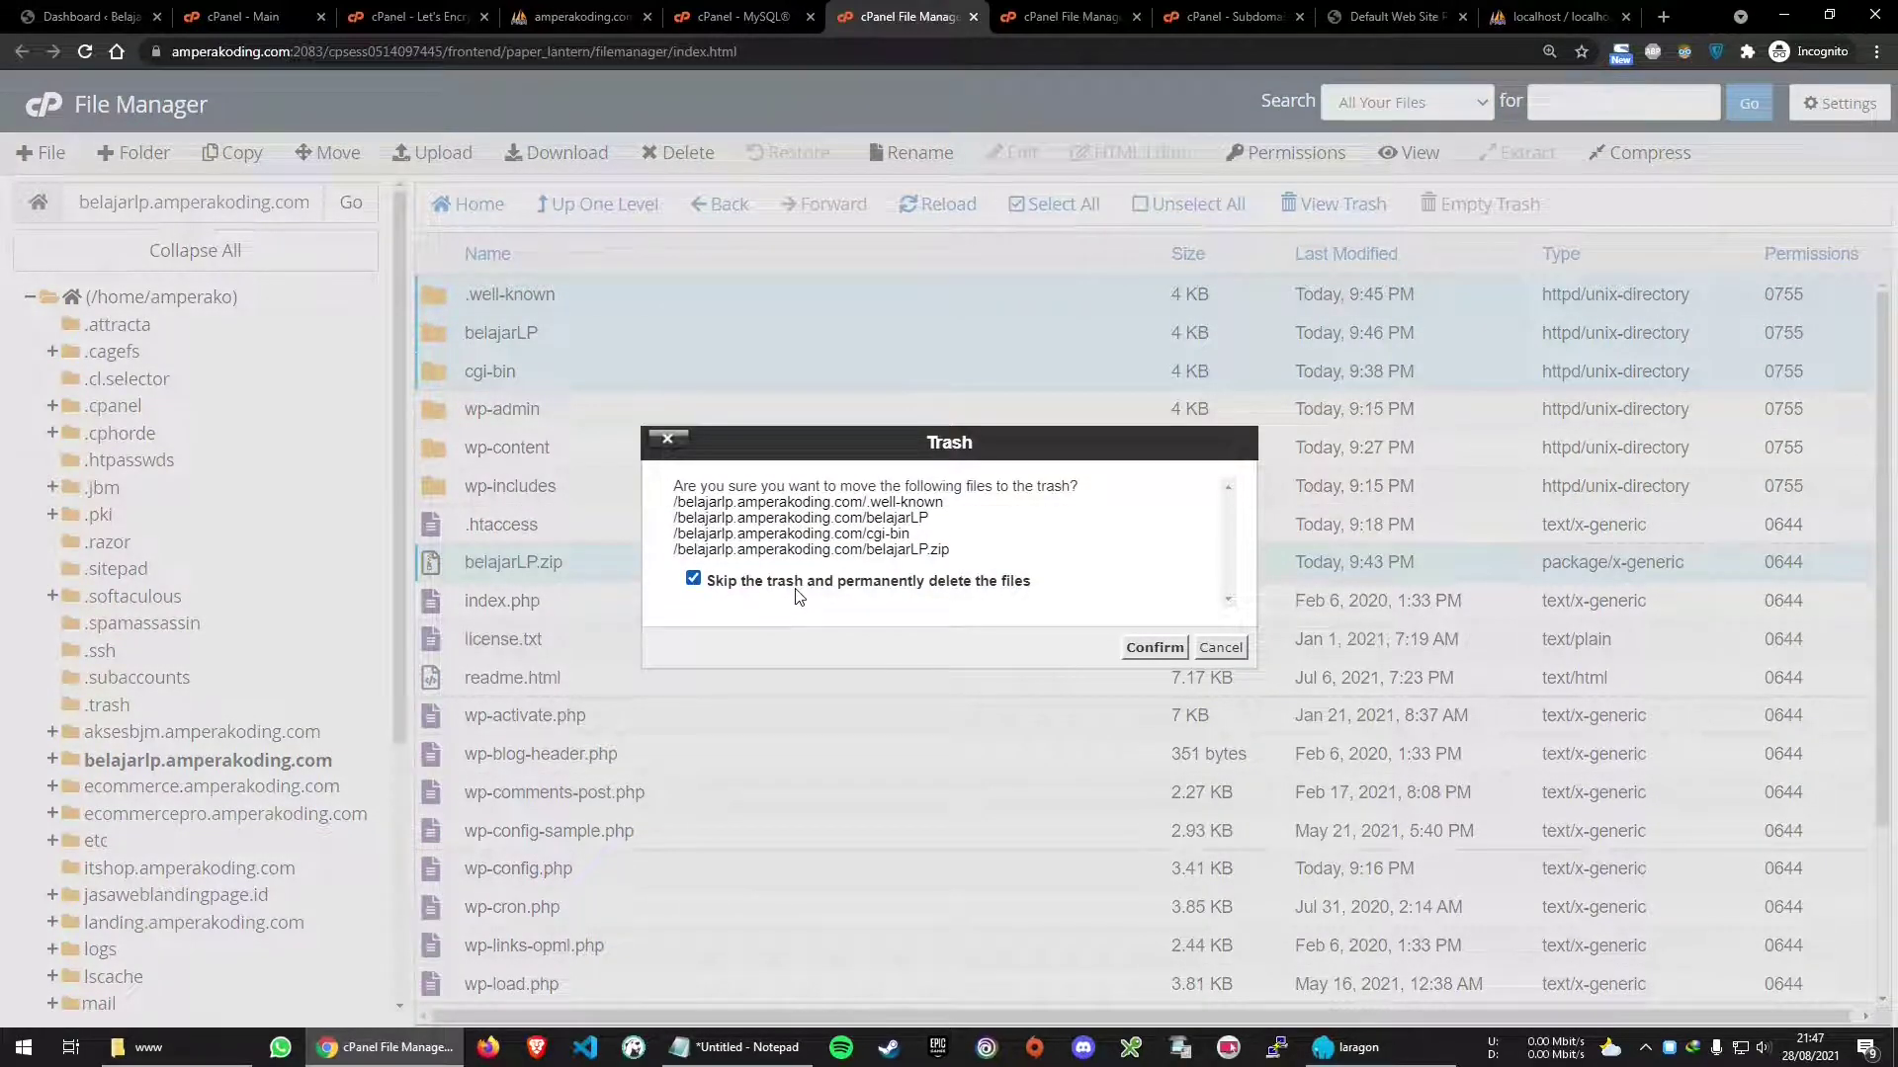
pyautogui.click(1155, 649)
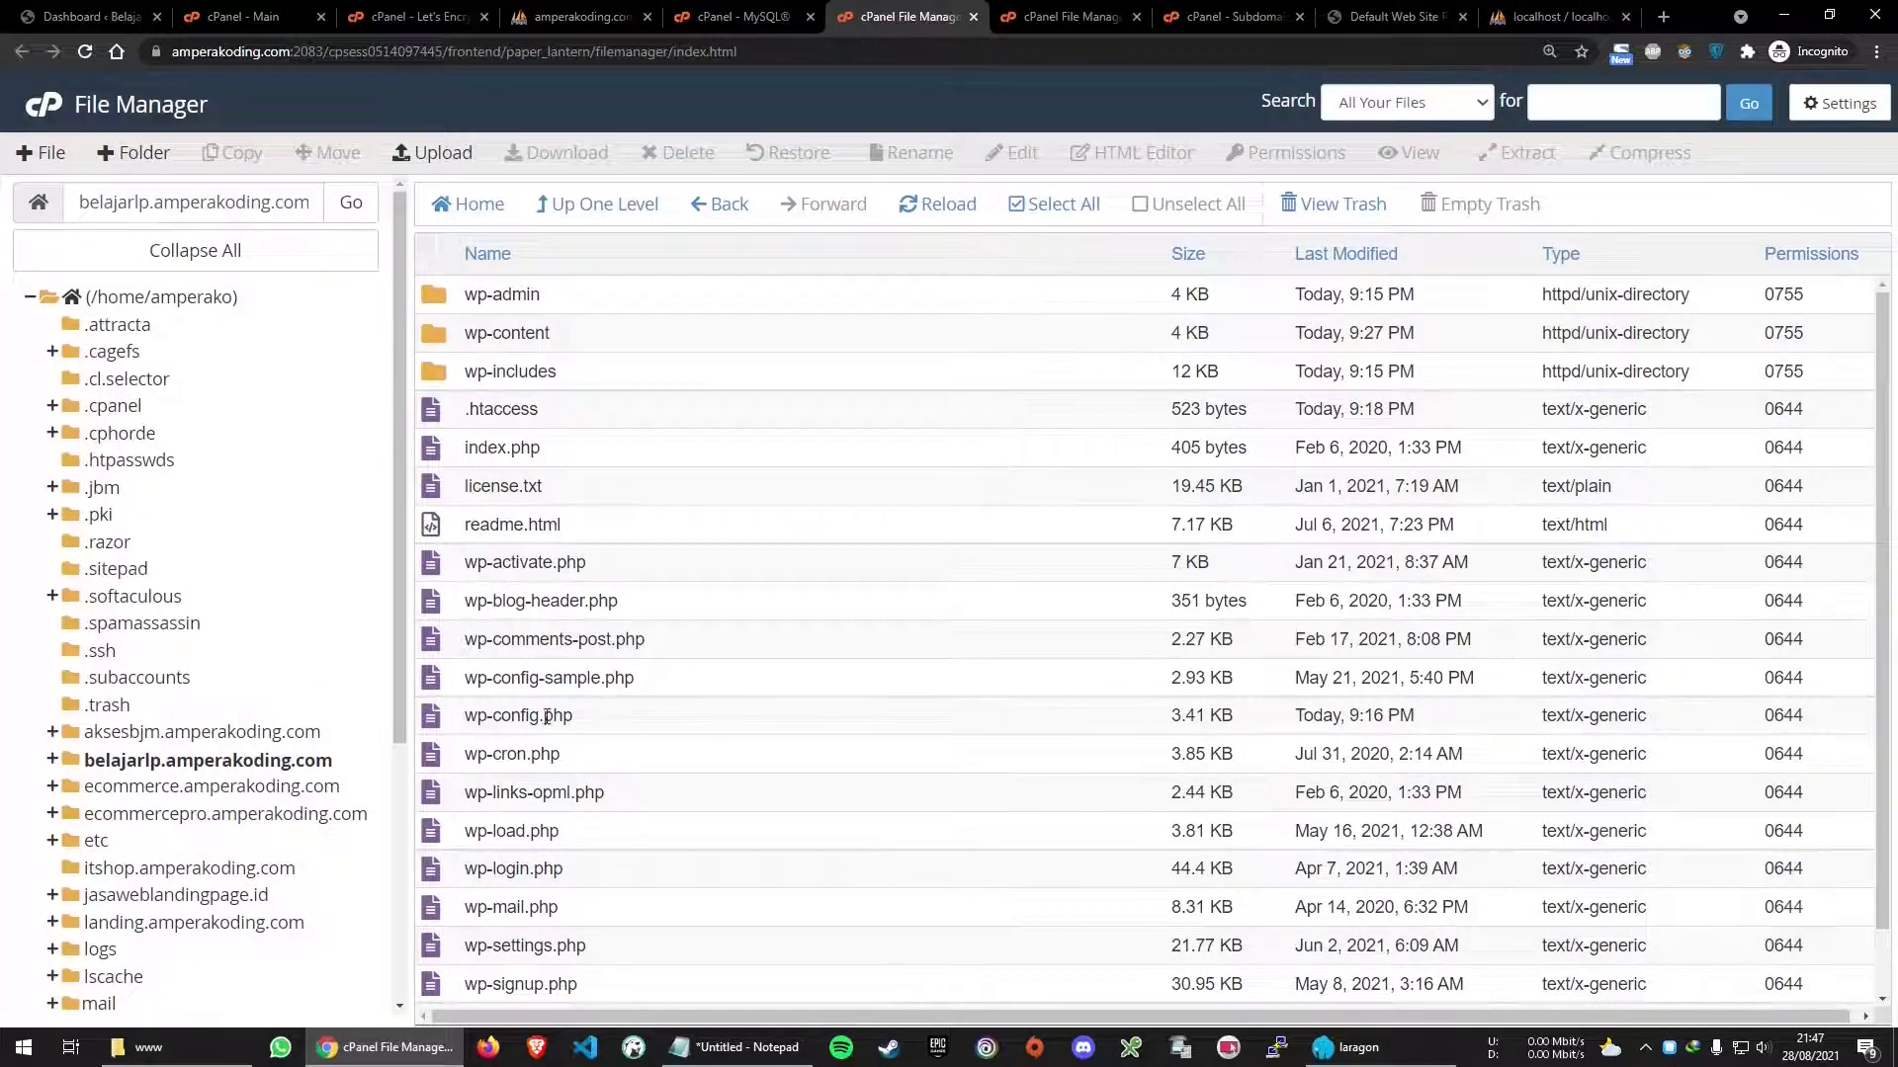
# Open wp-config.php in the File Manager code editor
pyautogui.rightClick(542, 696)
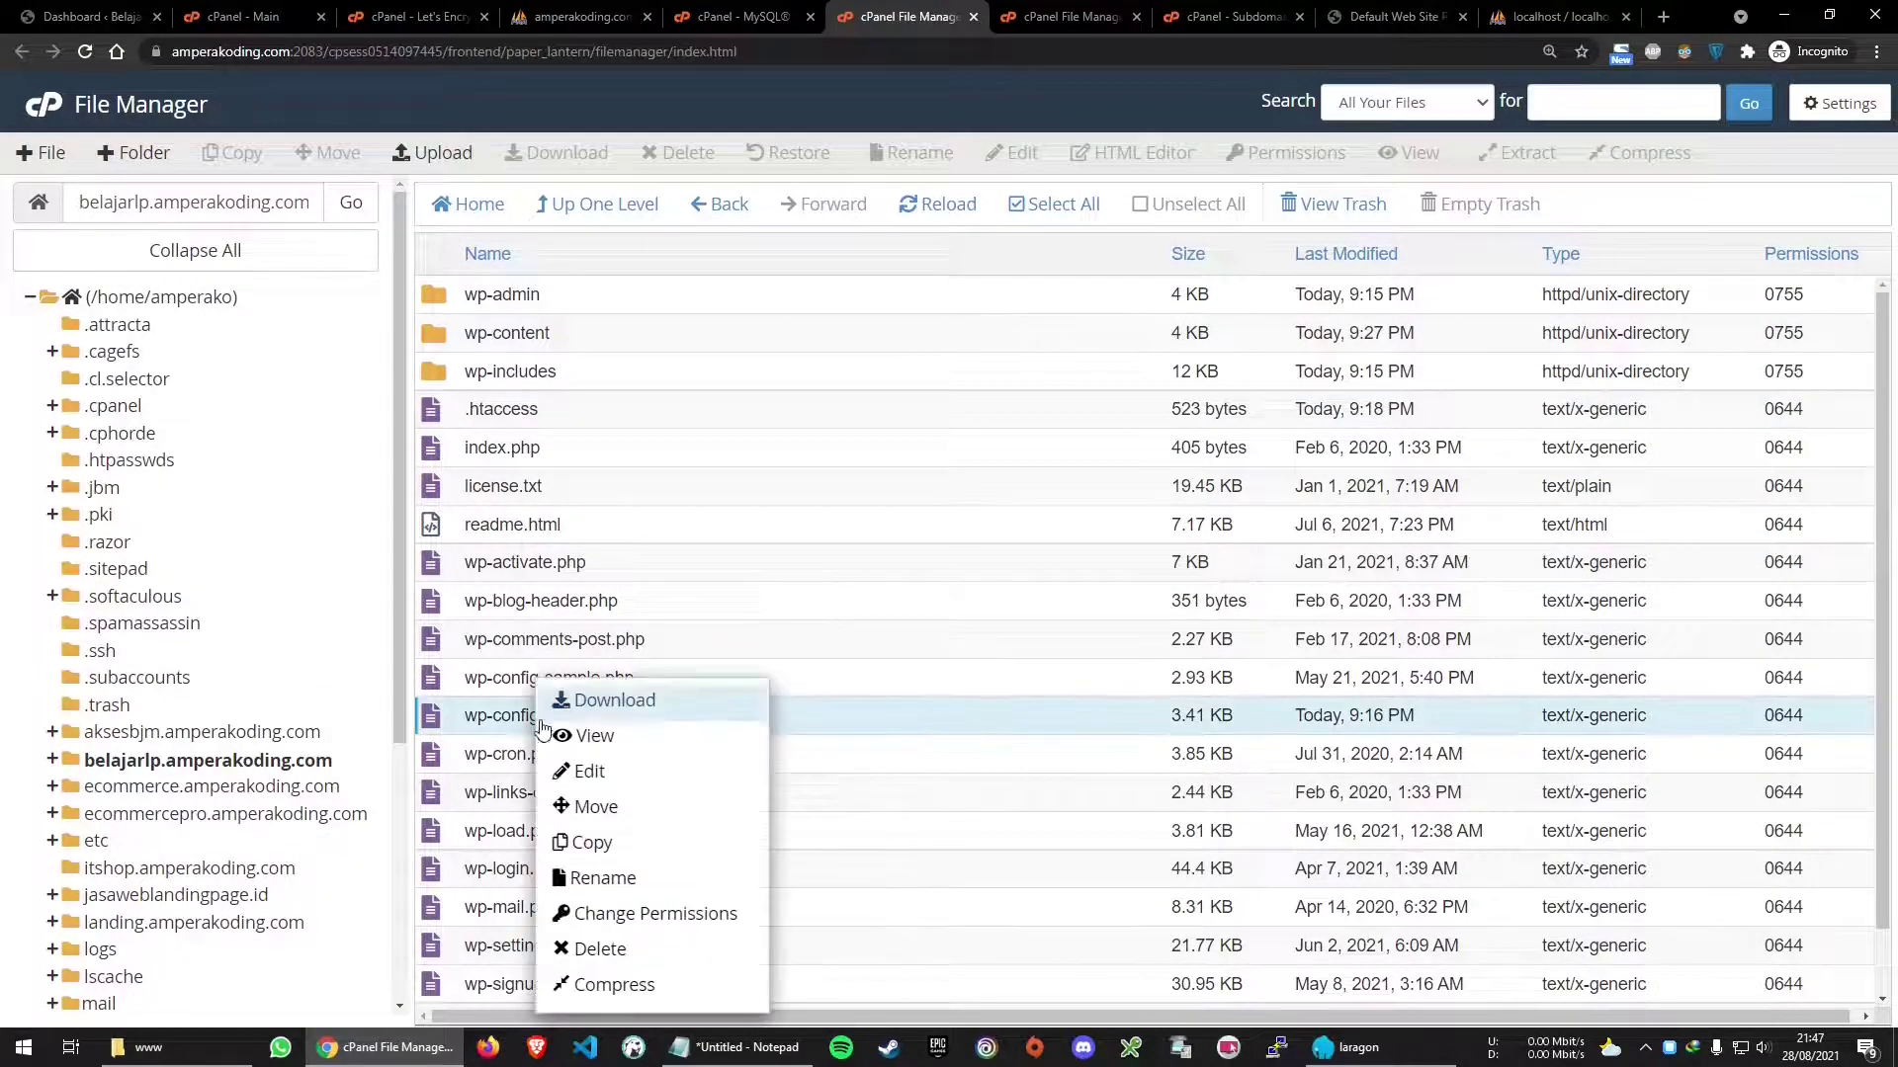
pyautogui.click(591, 767)
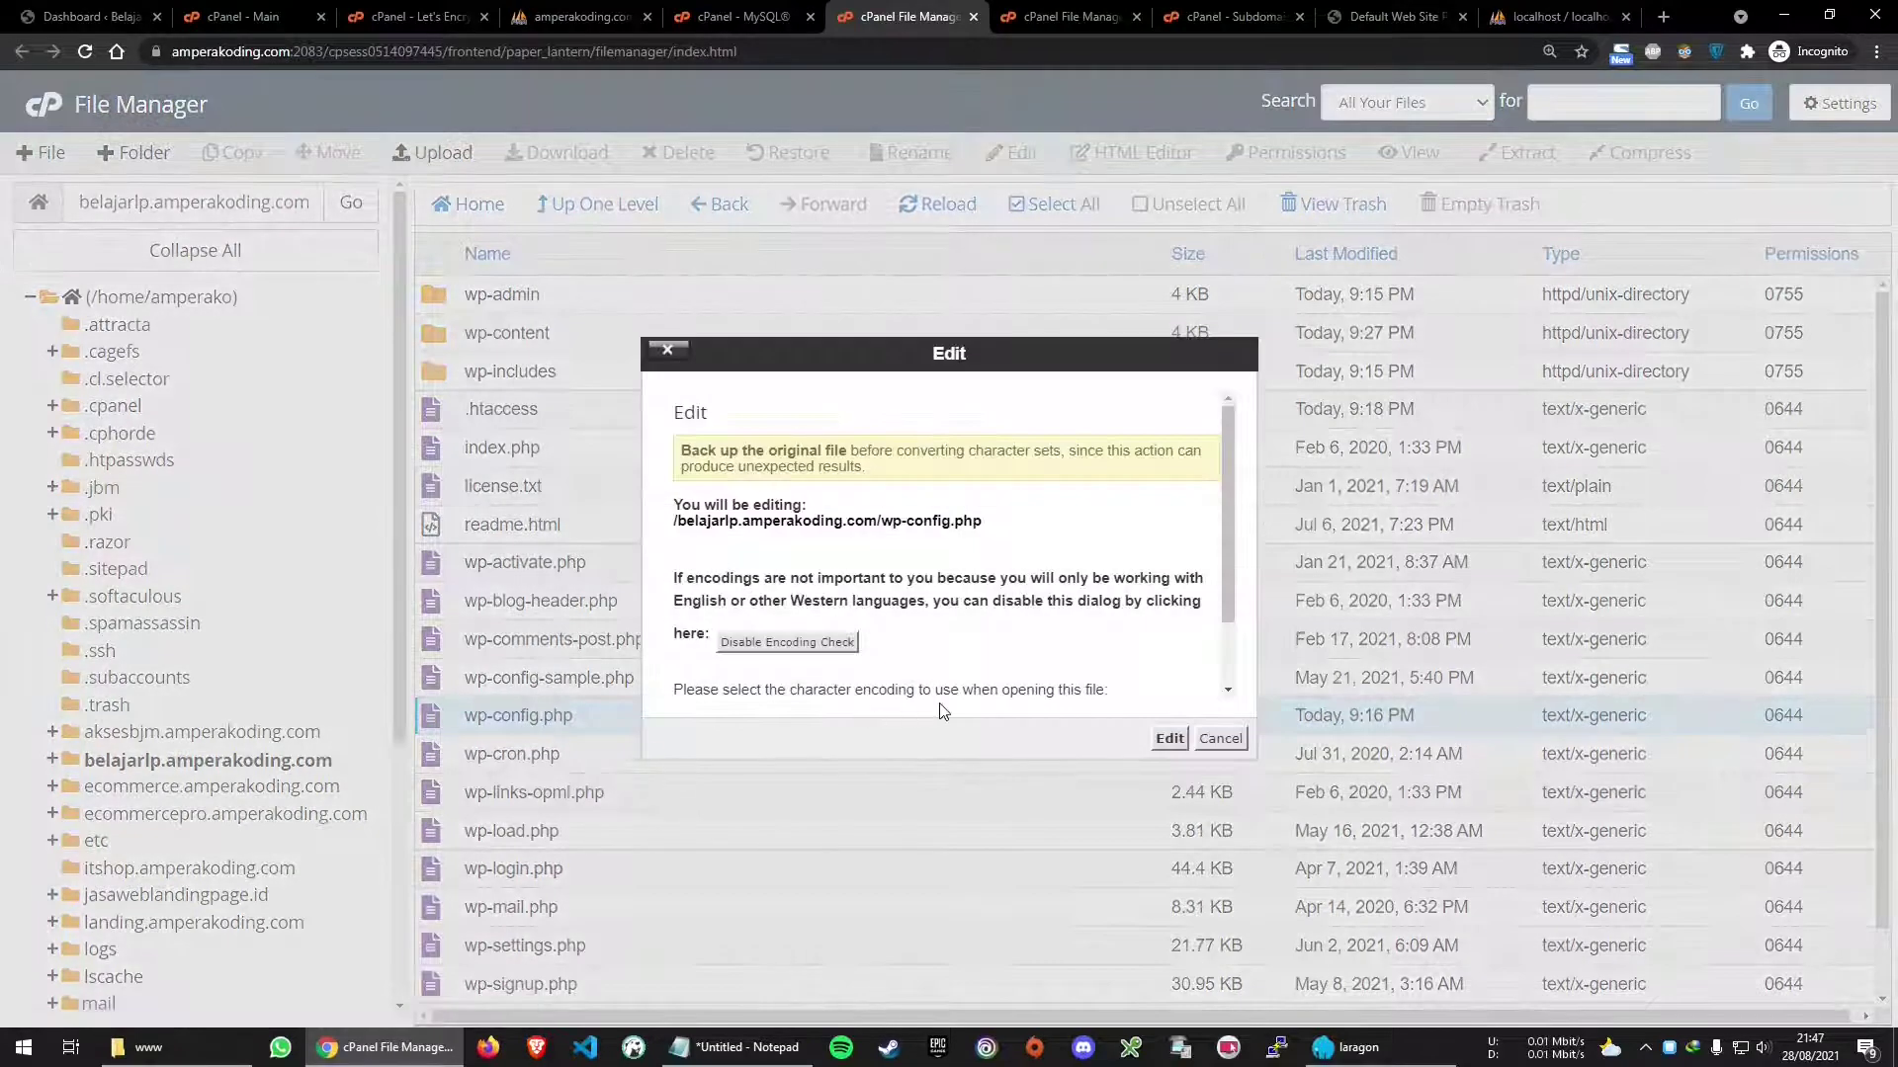
pyautogui.click(1166, 739)
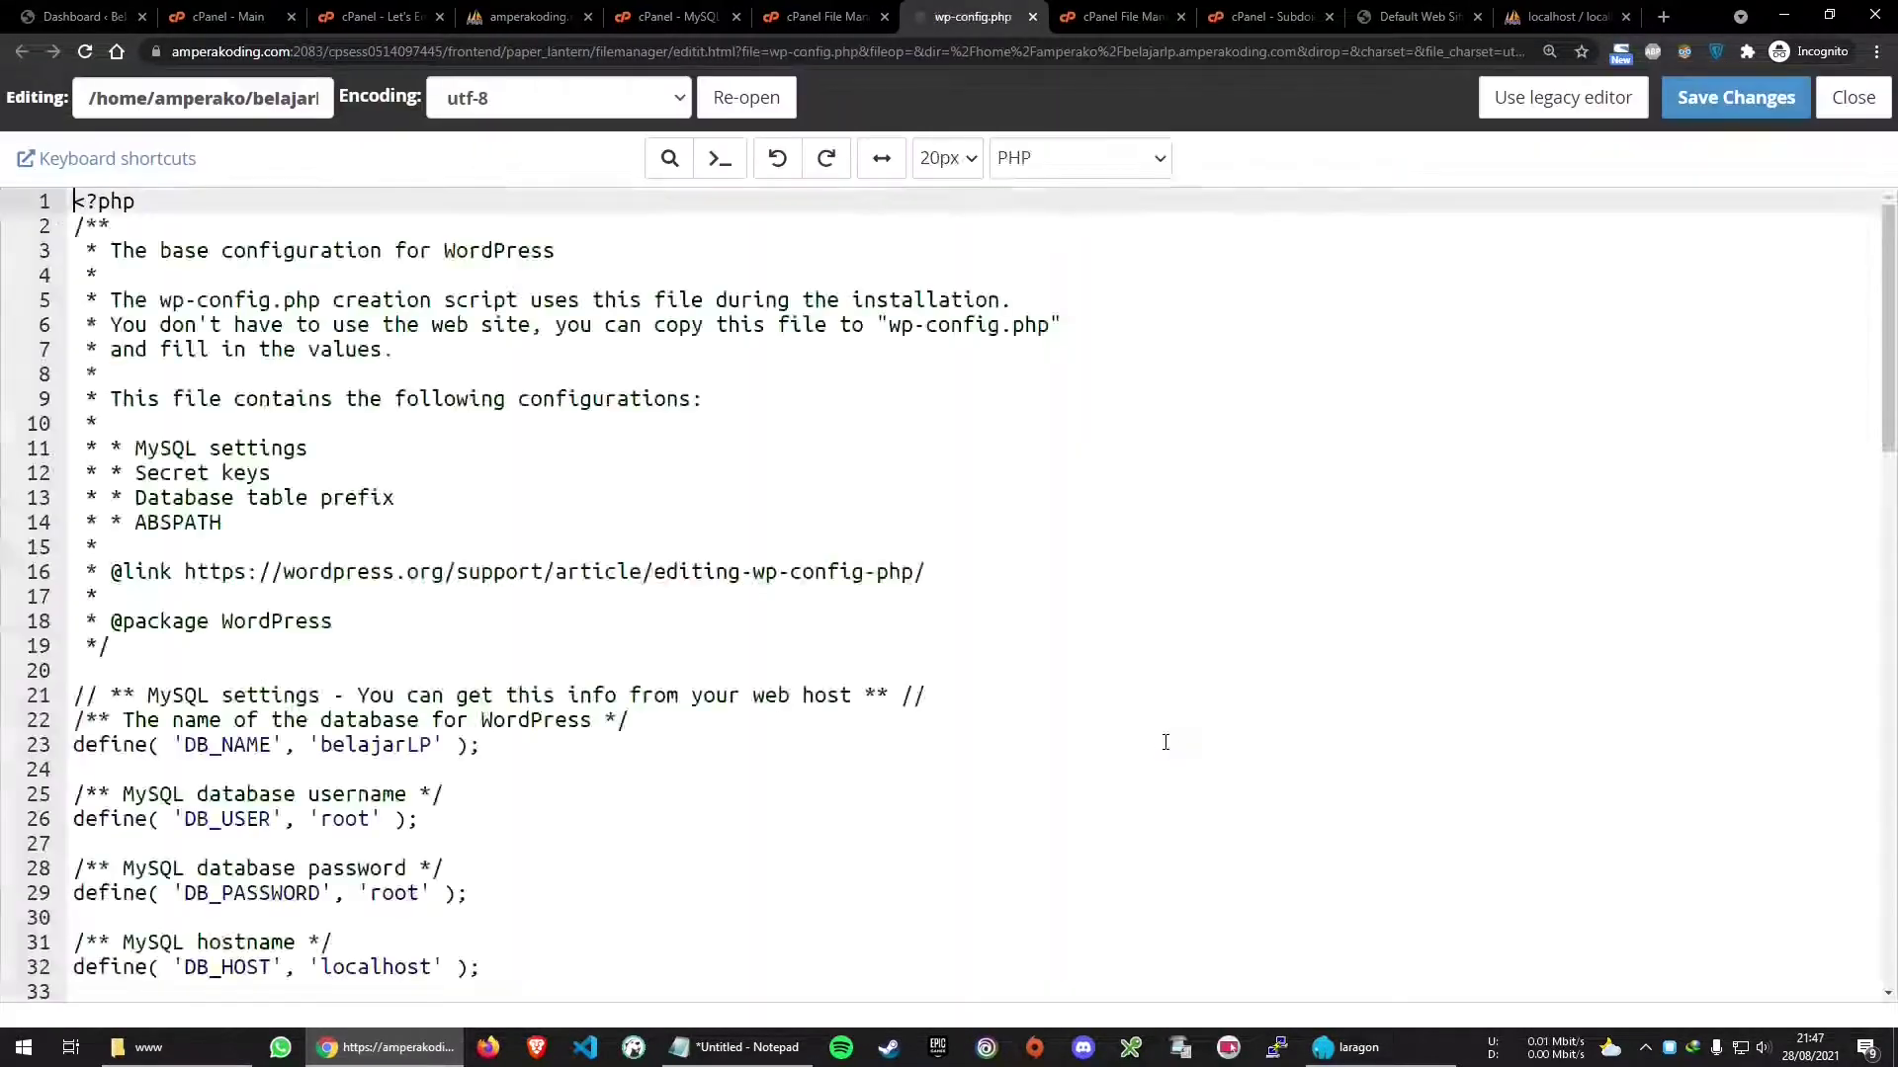
pyautogui.scroll(-2, 496, 675)
pyautogui.scroll(-1, 496, 675)
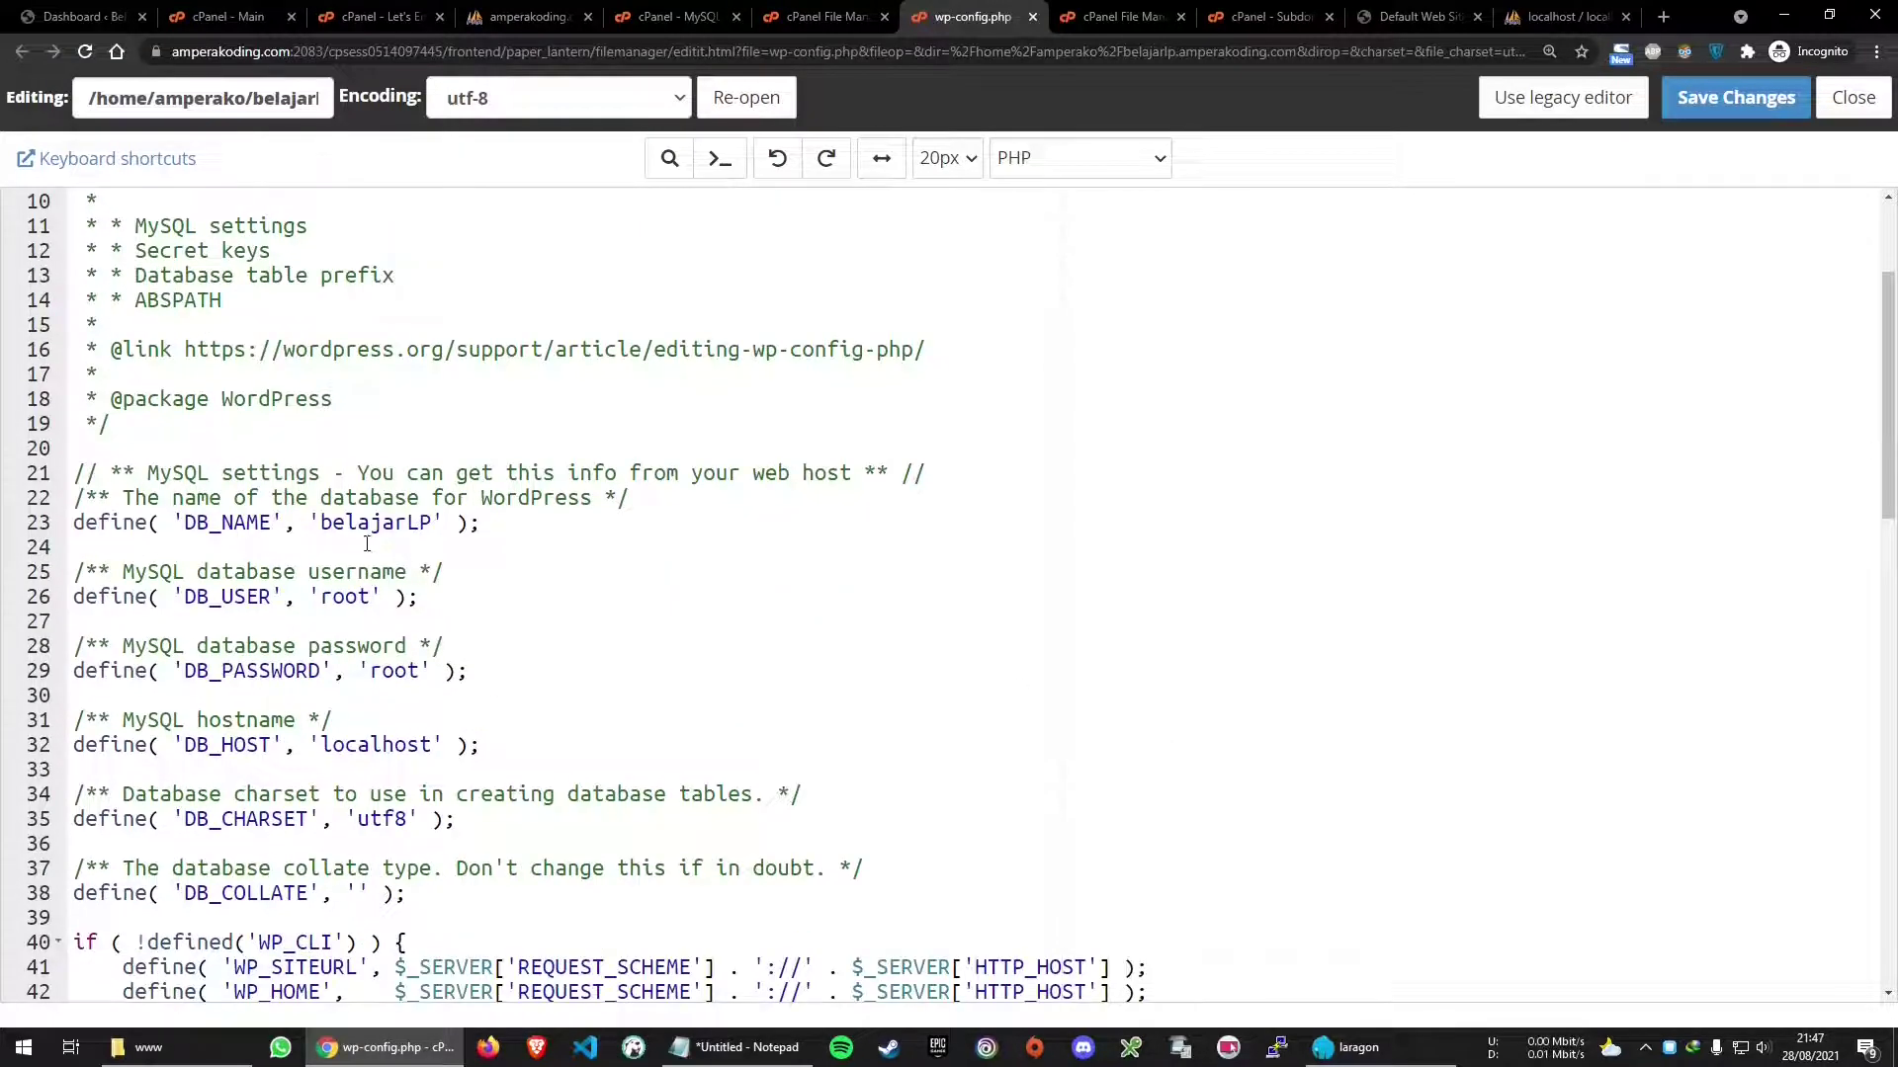
# Set DB_NAME to amperako_belajarlp and paste in the new database username and password
pyautogui.doubleClick(376, 522)
pyautogui.click(737, 1047)
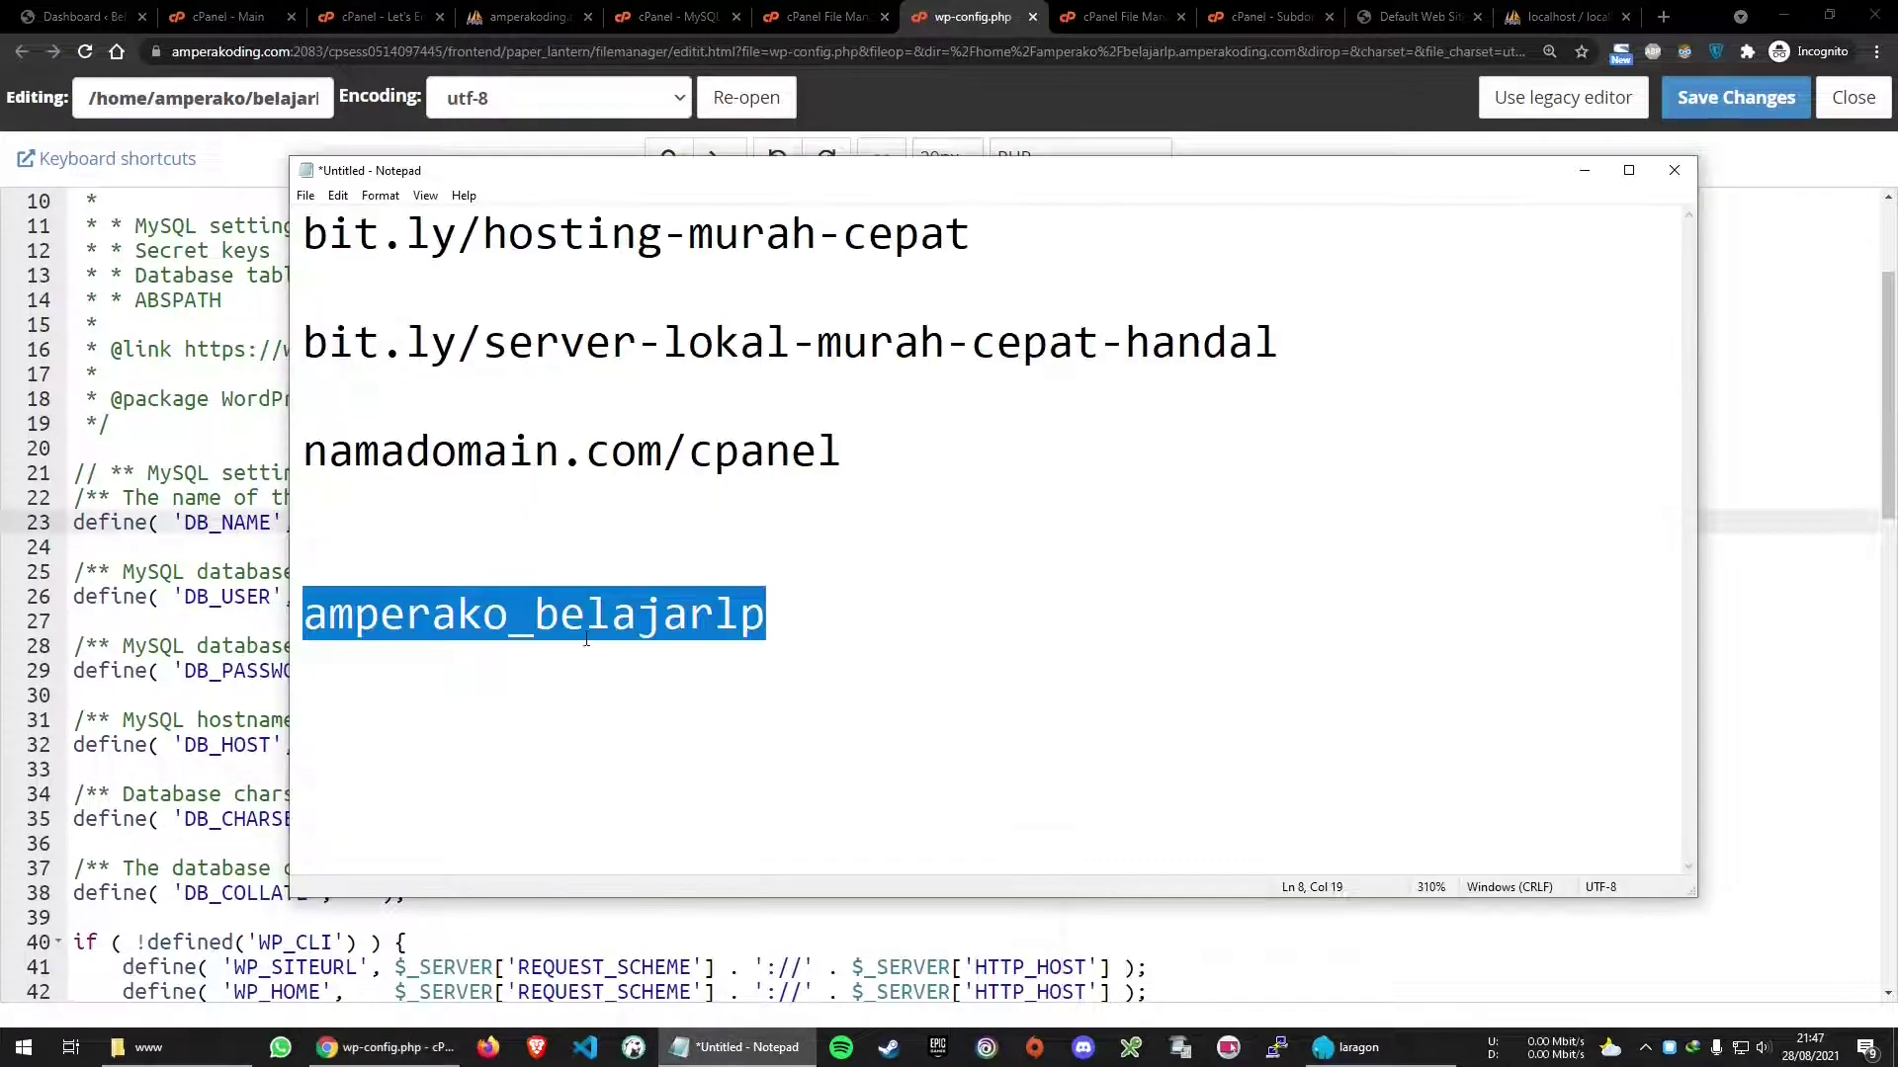
pyautogui.click(235, 571)
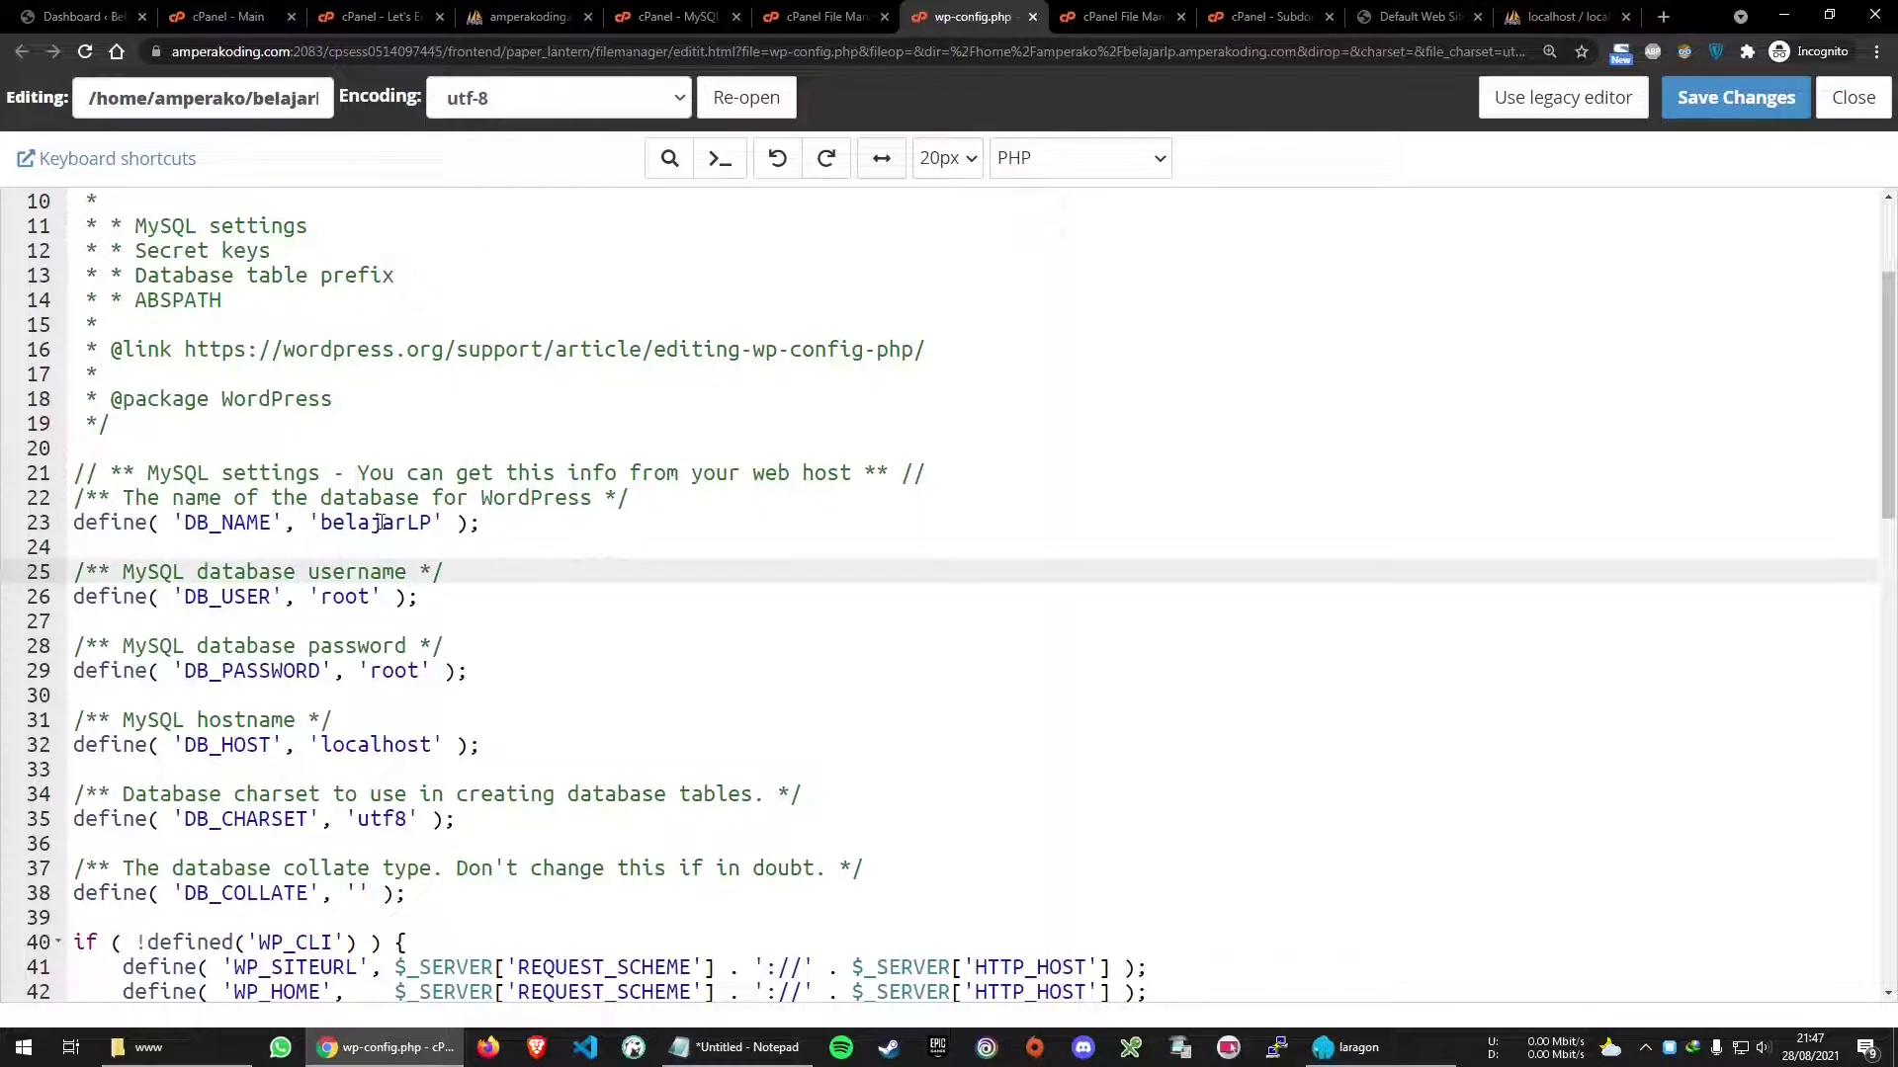
pyautogui.doubleClick(381, 522)
pyautogui.write('amperako_belajarlp')
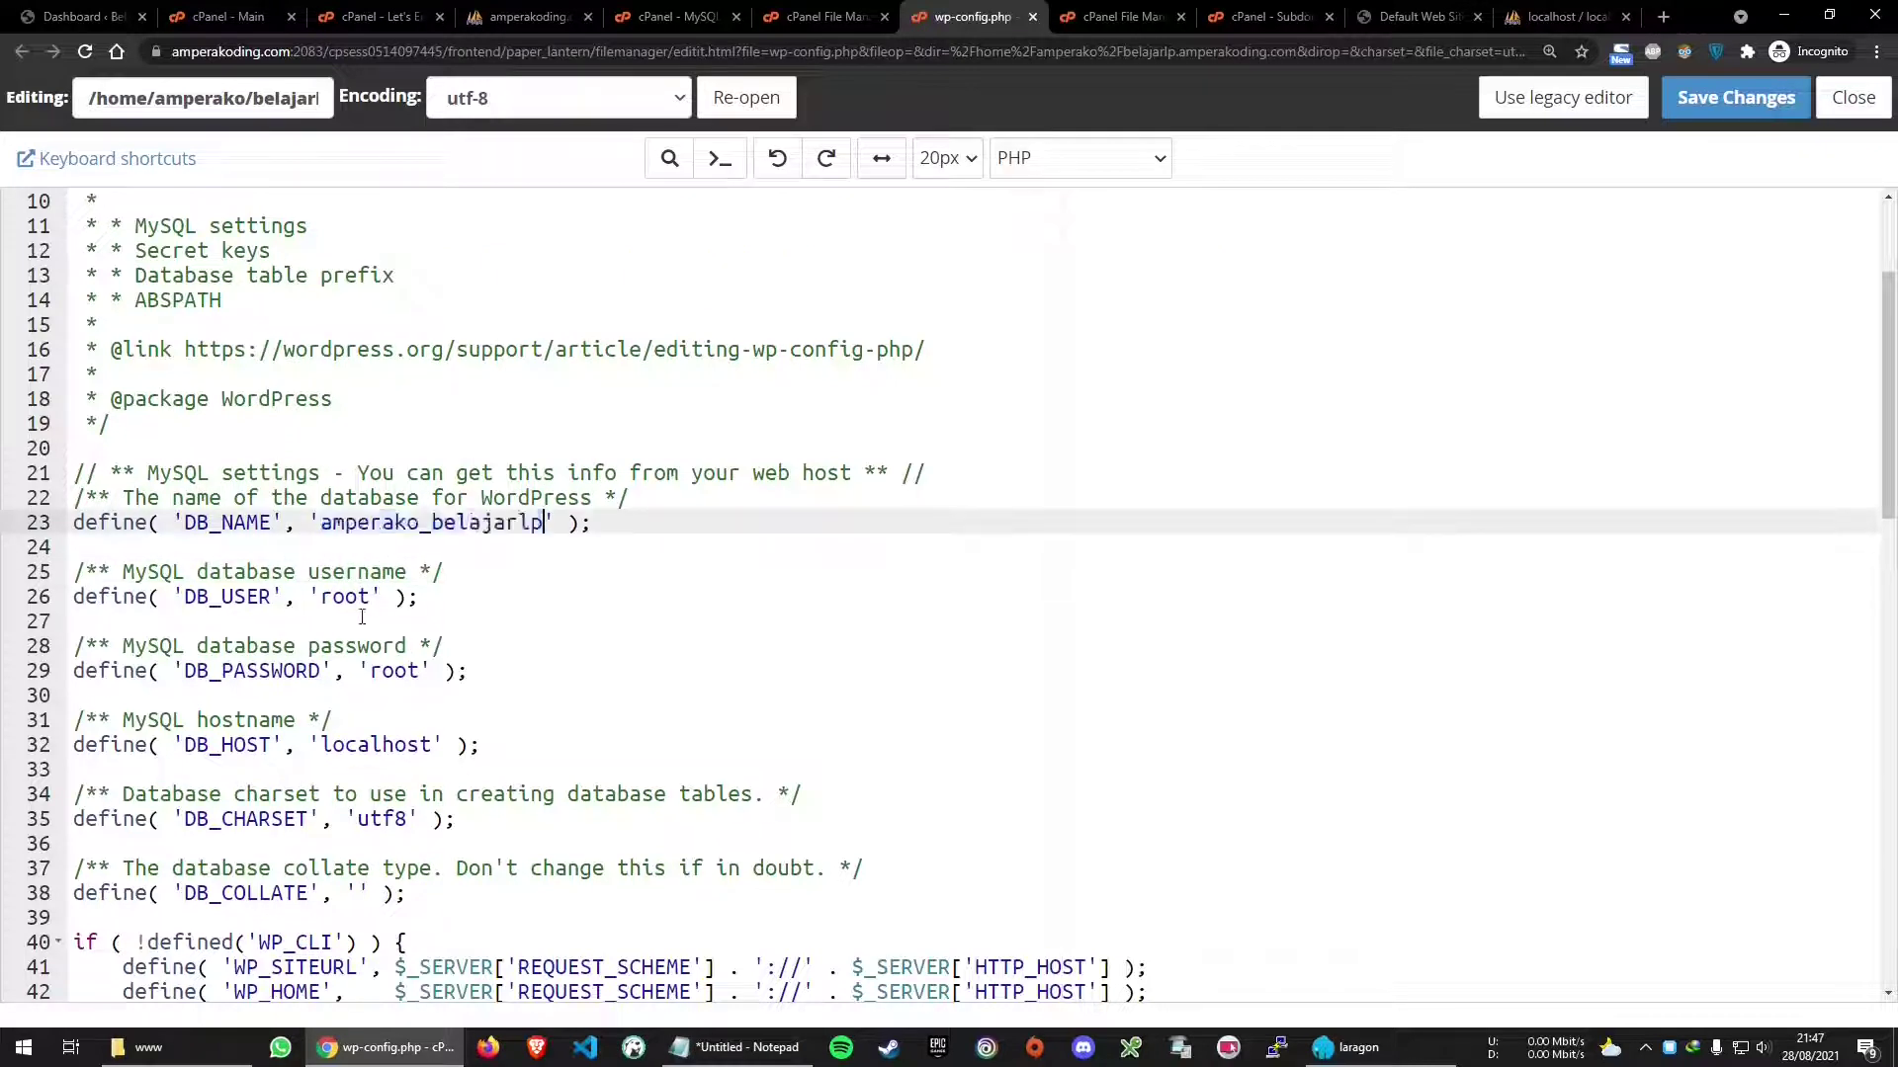
pyautogui.click(345, 596)
pyautogui.doubleClick(345, 596)
pyautogui.write('amperako_belajarlp')
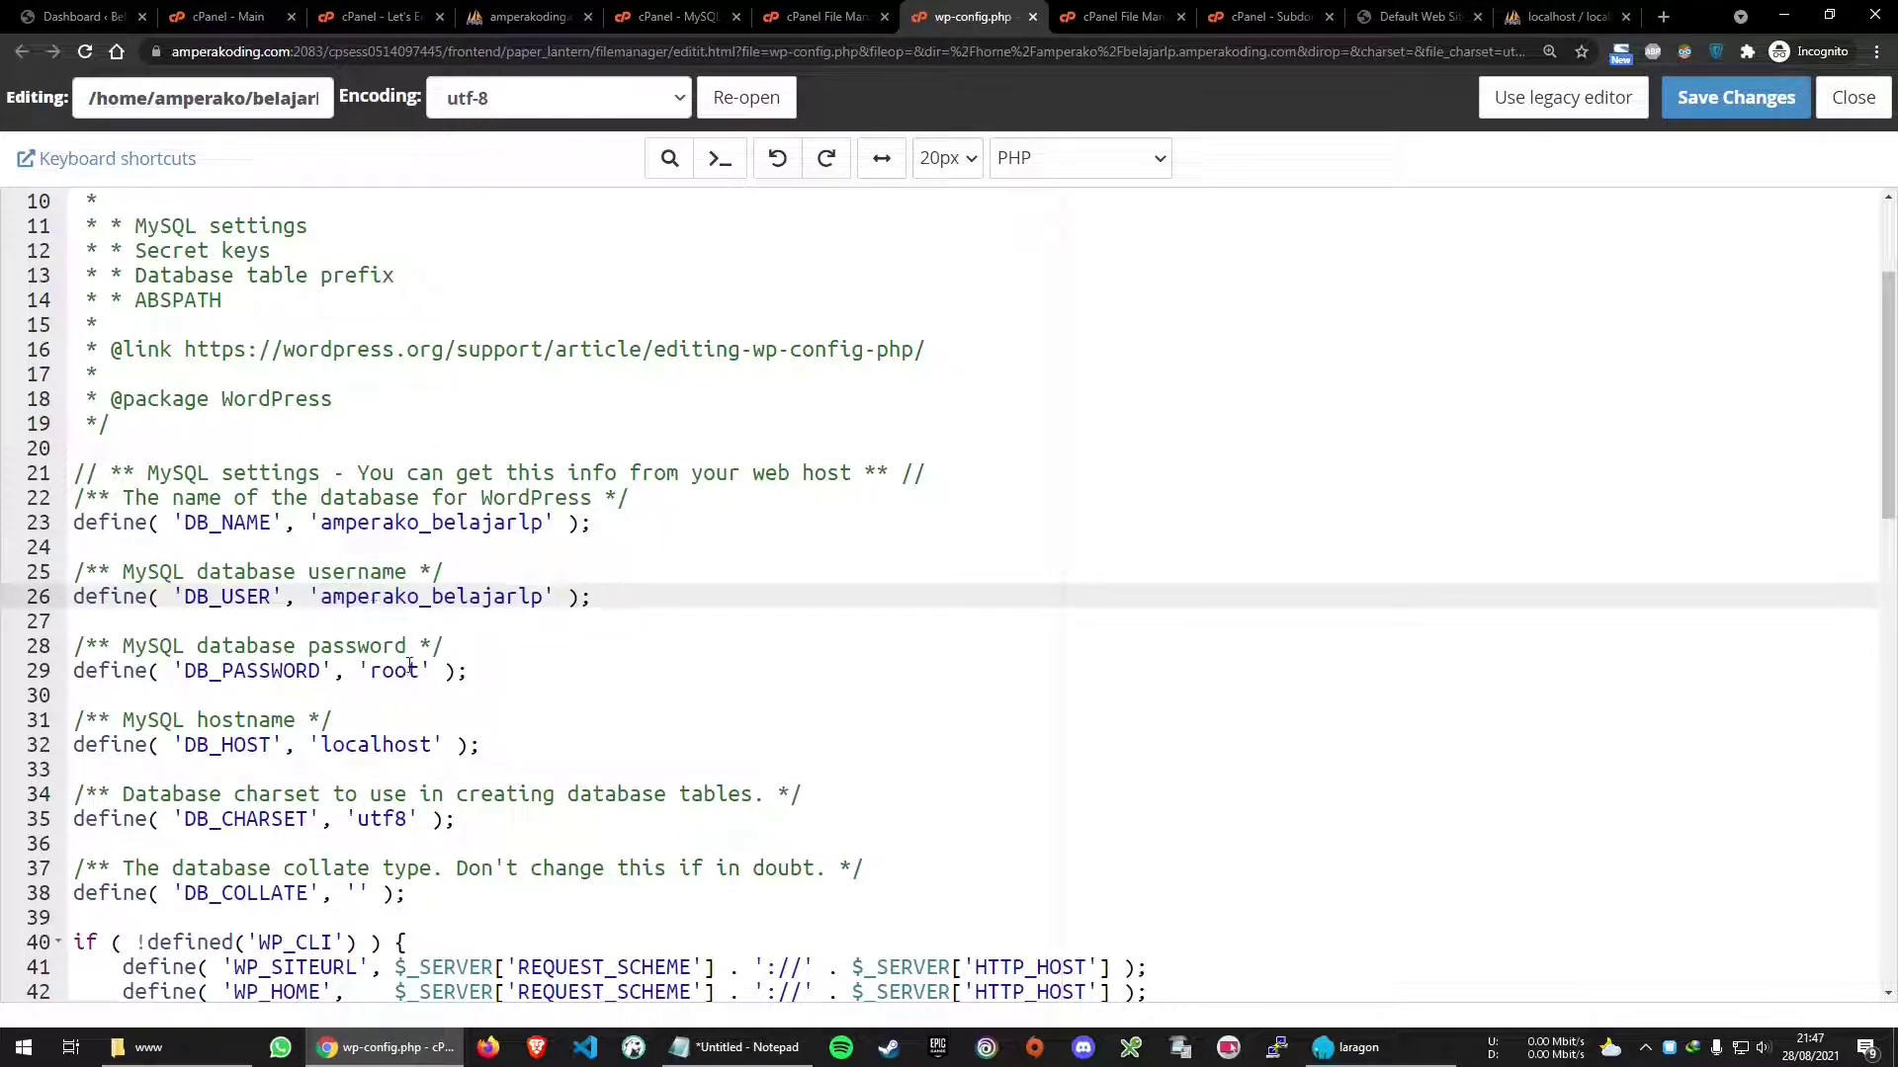
pyautogui.doubleClick(402, 670)
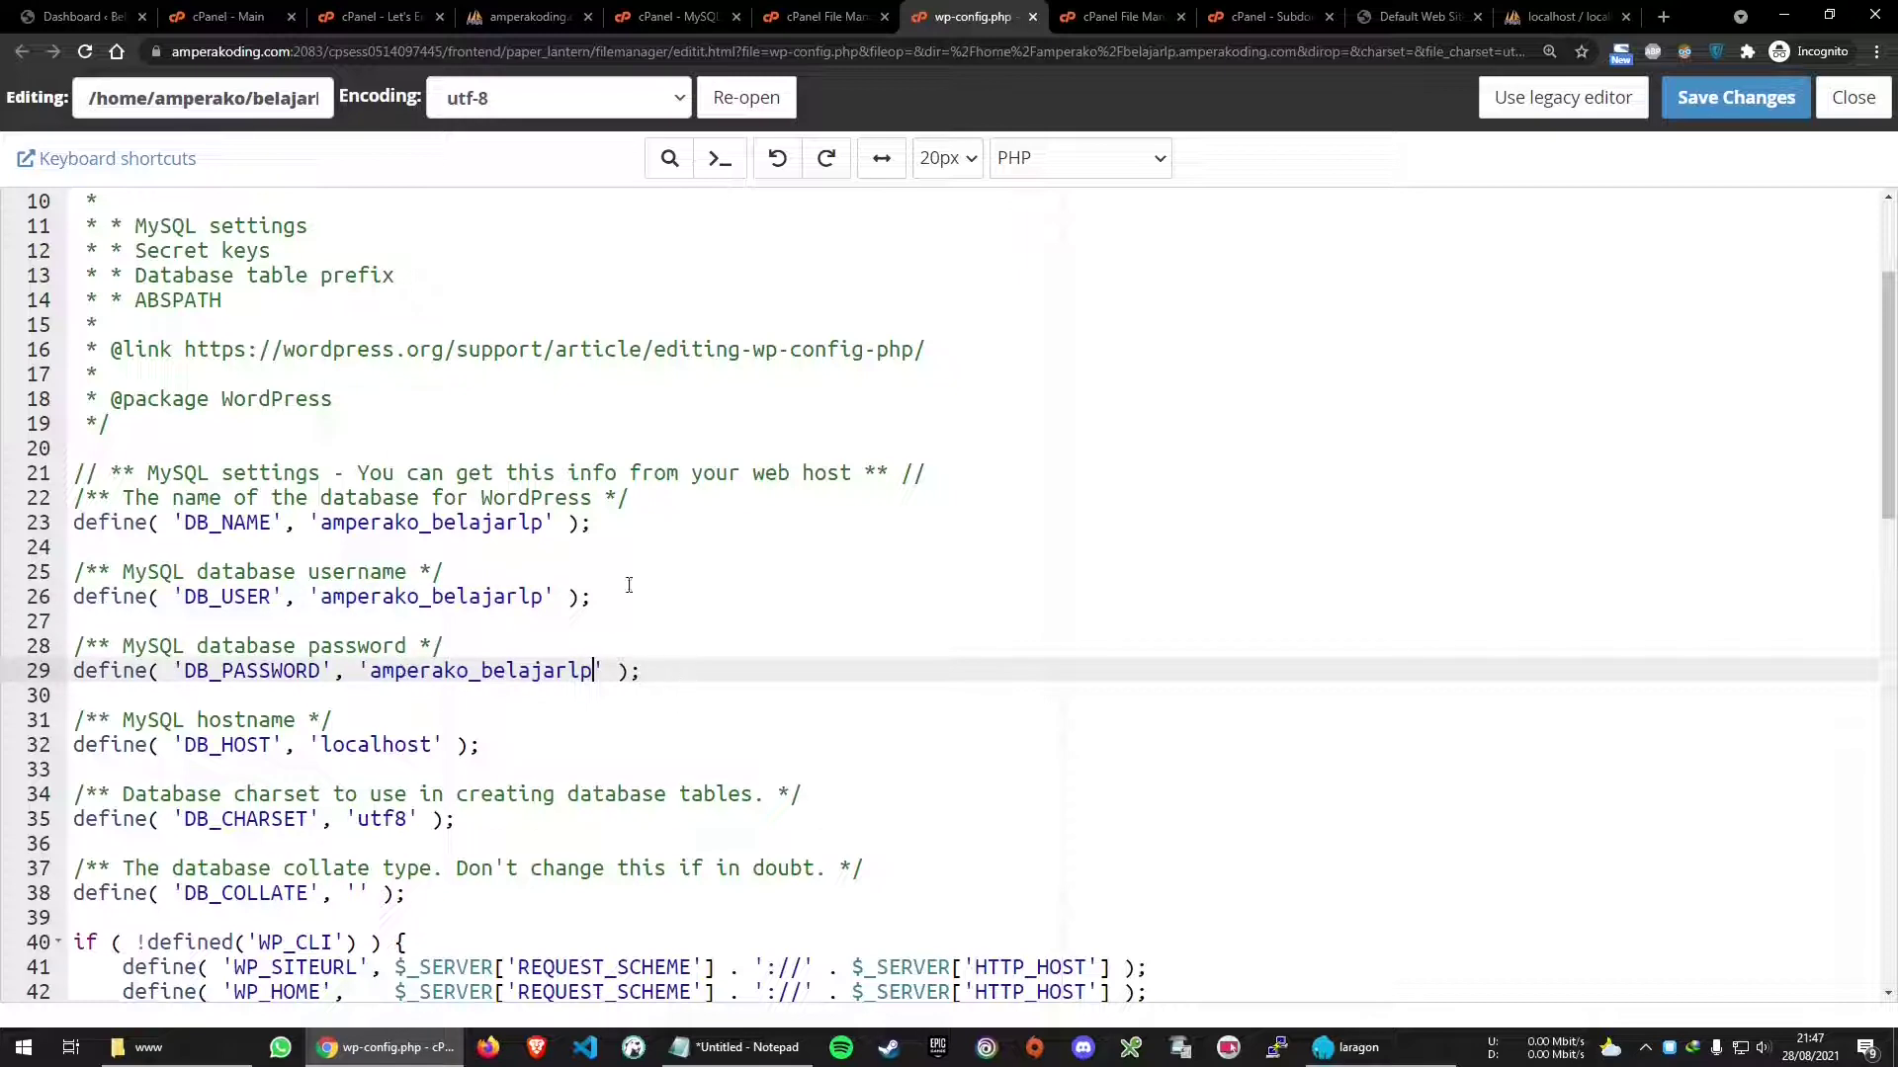
# Save wp-config.php and return to the Let's Encrypt result tab
pyautogui.click(1734, 99)
pyautogui.click(499, 17)
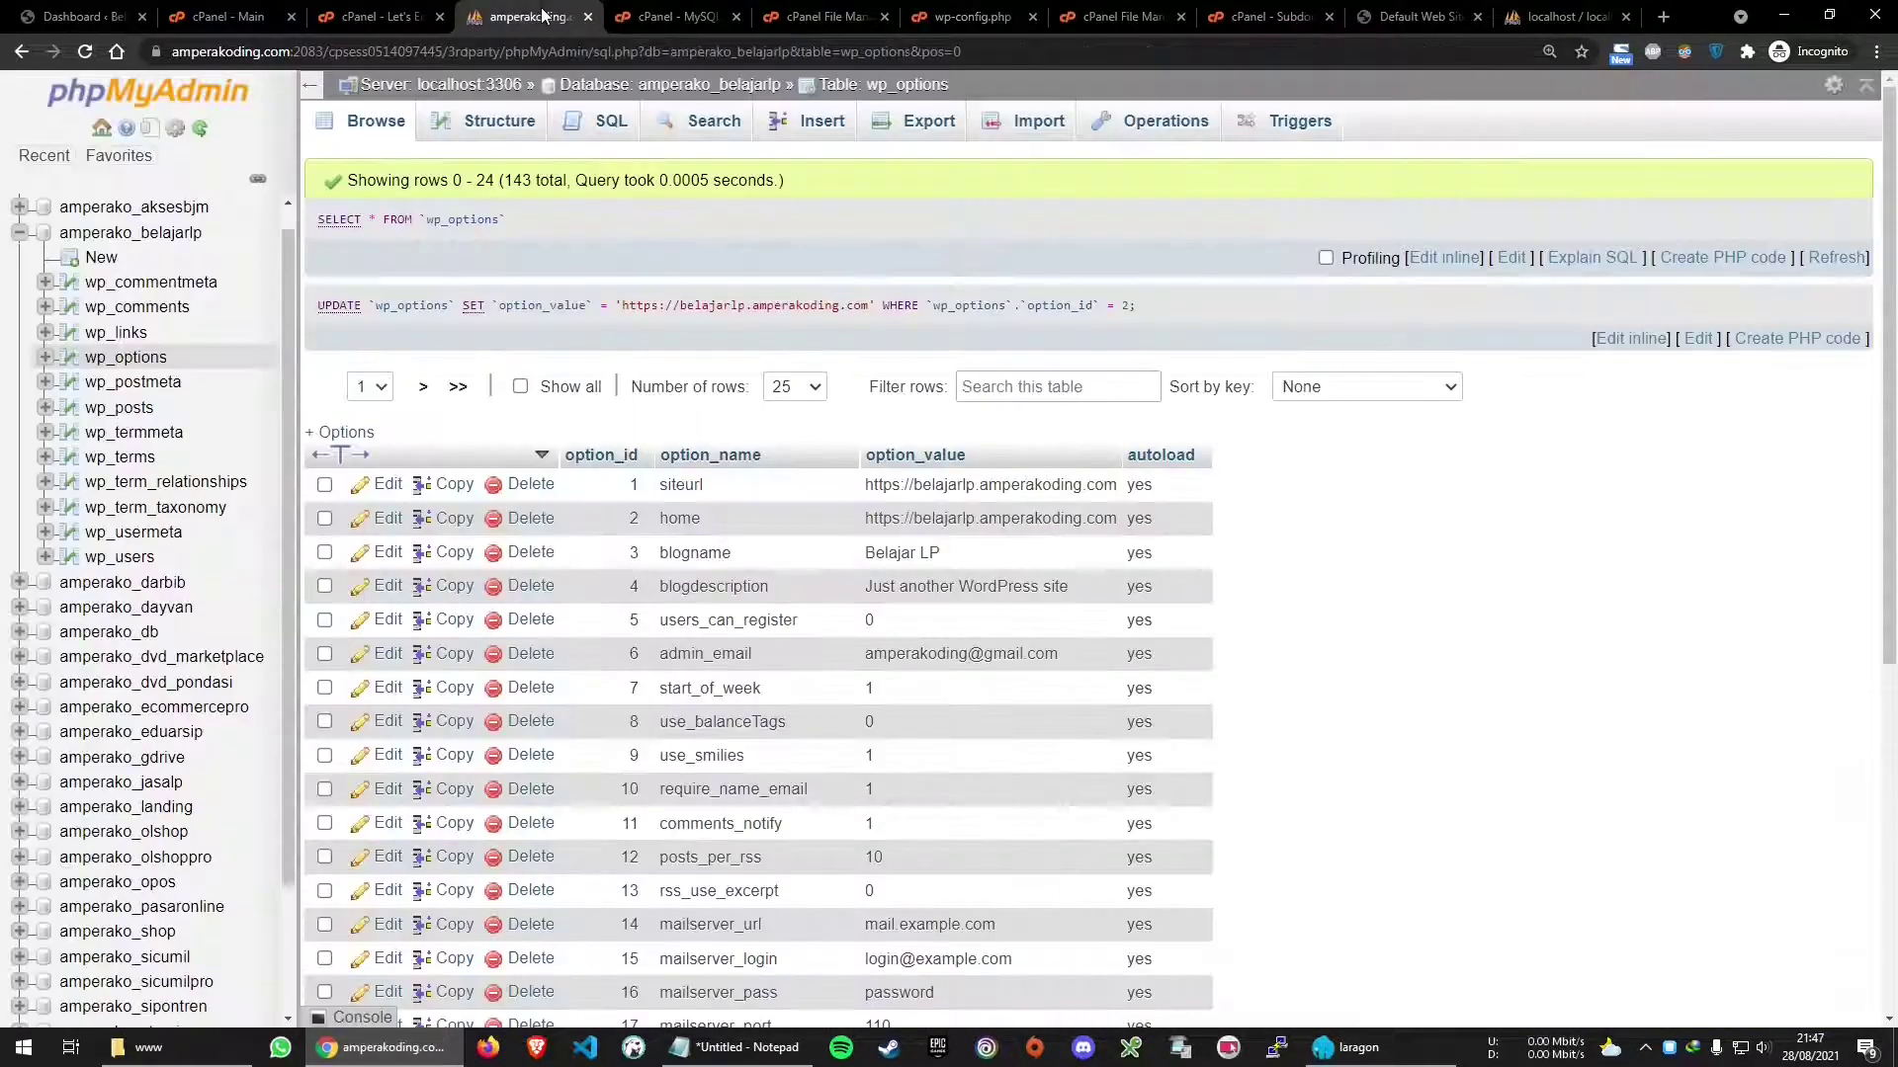
pyautogui.click(339, 13)
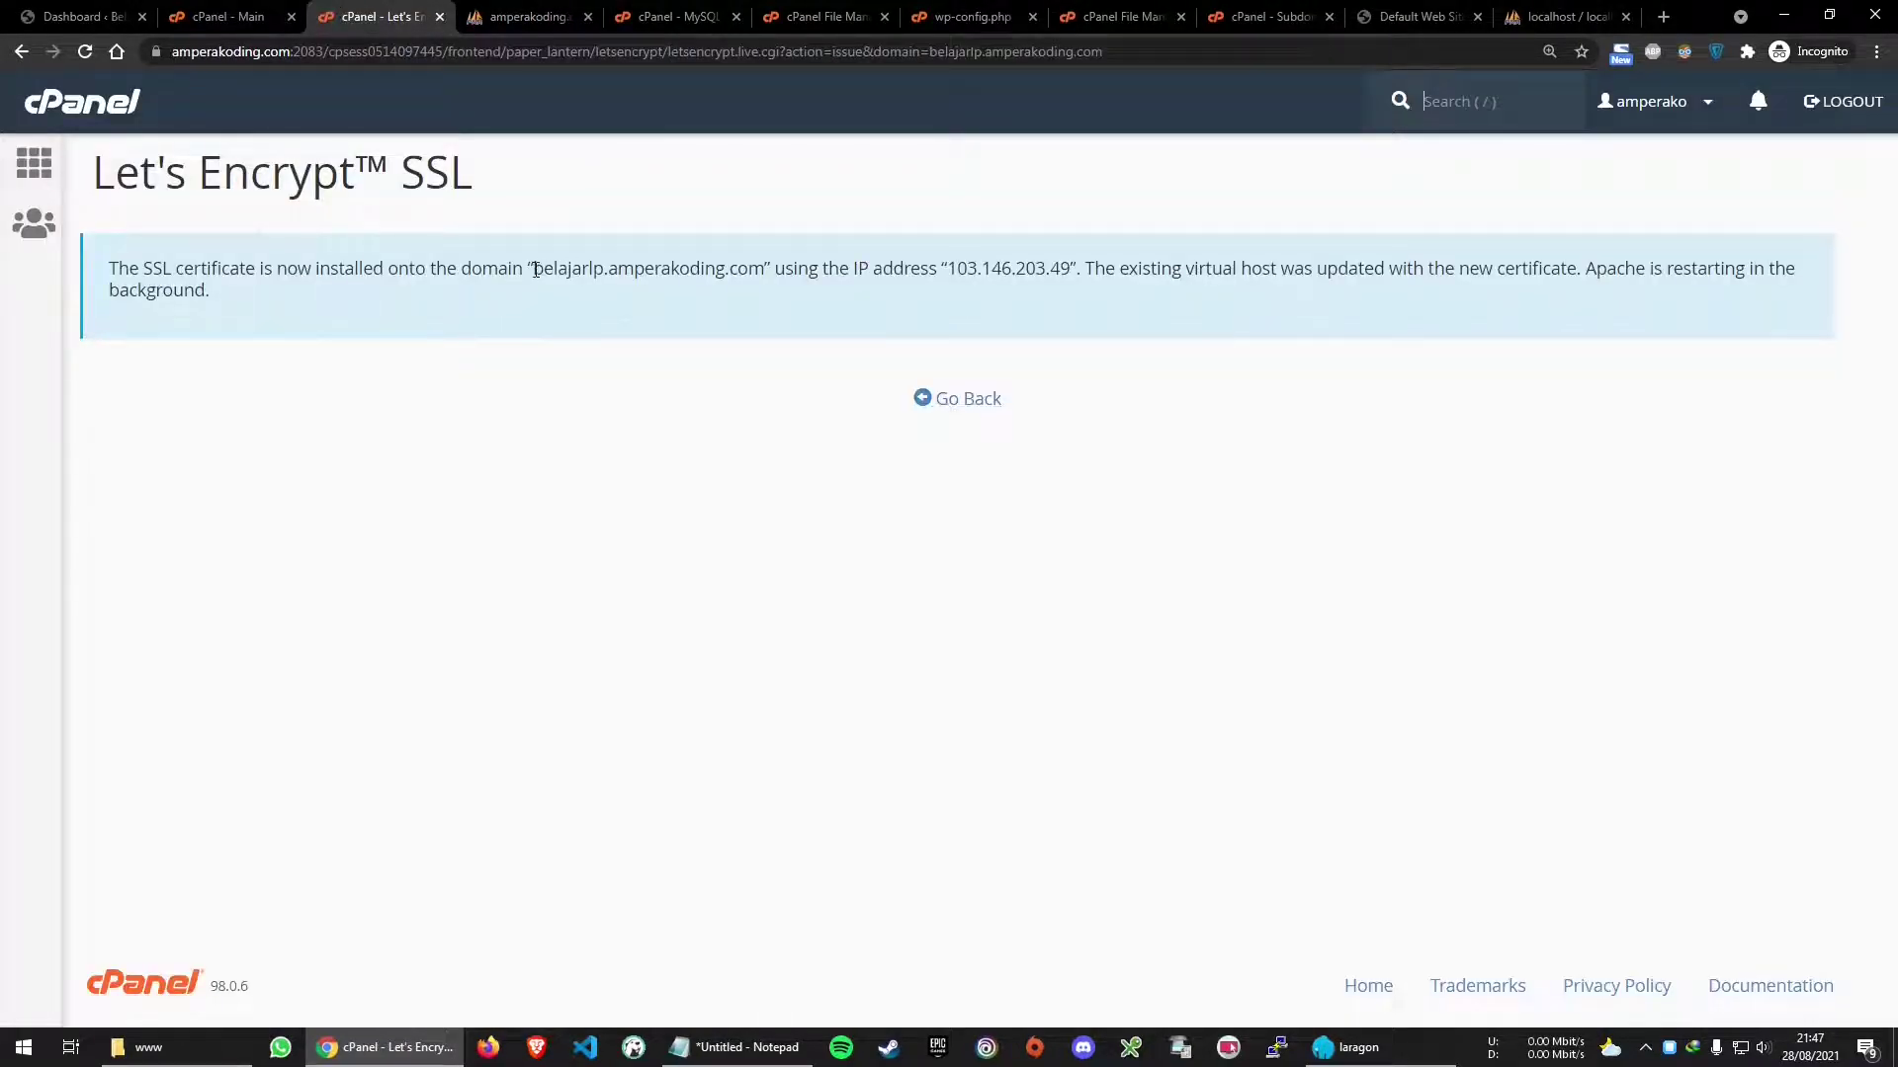
pyautogui.moveTo(532, 266); pyautogui.dragTo(766, 266)
pyautogui.rightClick(746, 267)
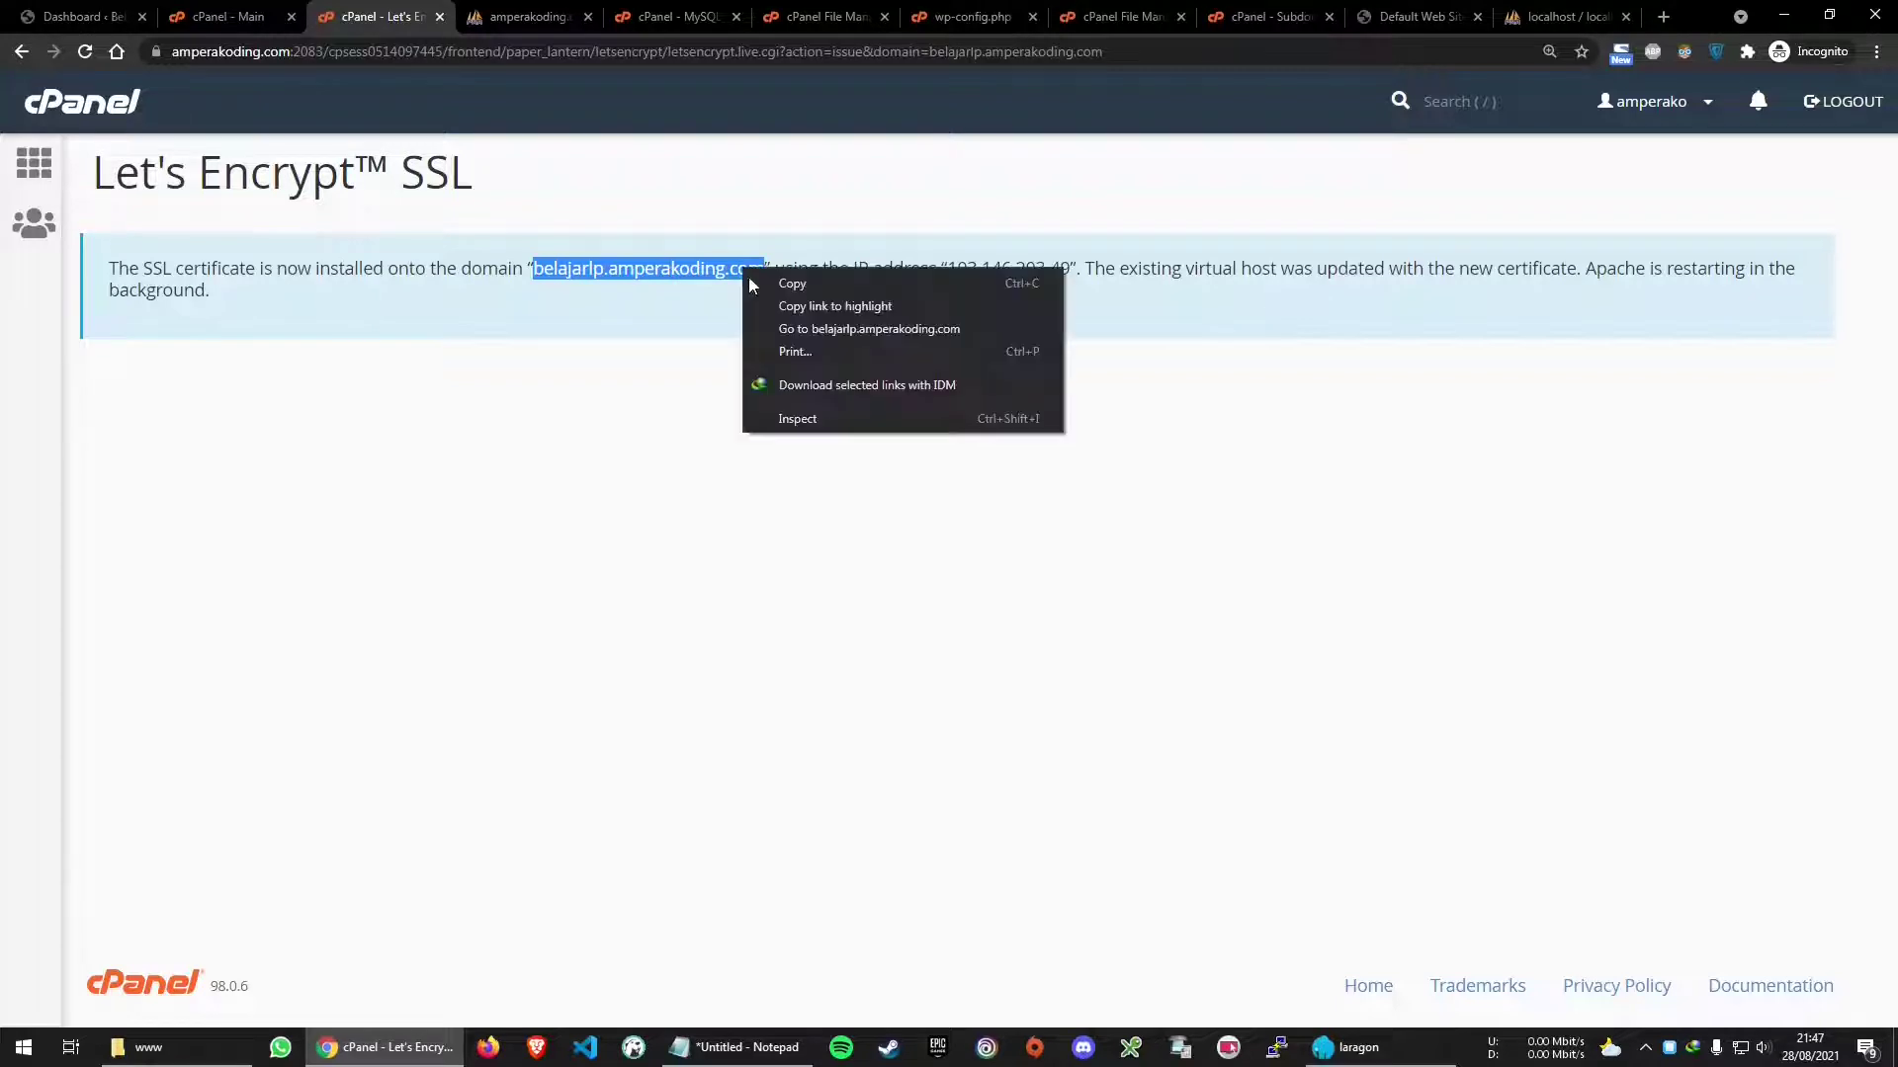
pyautogui.click(782, 329)
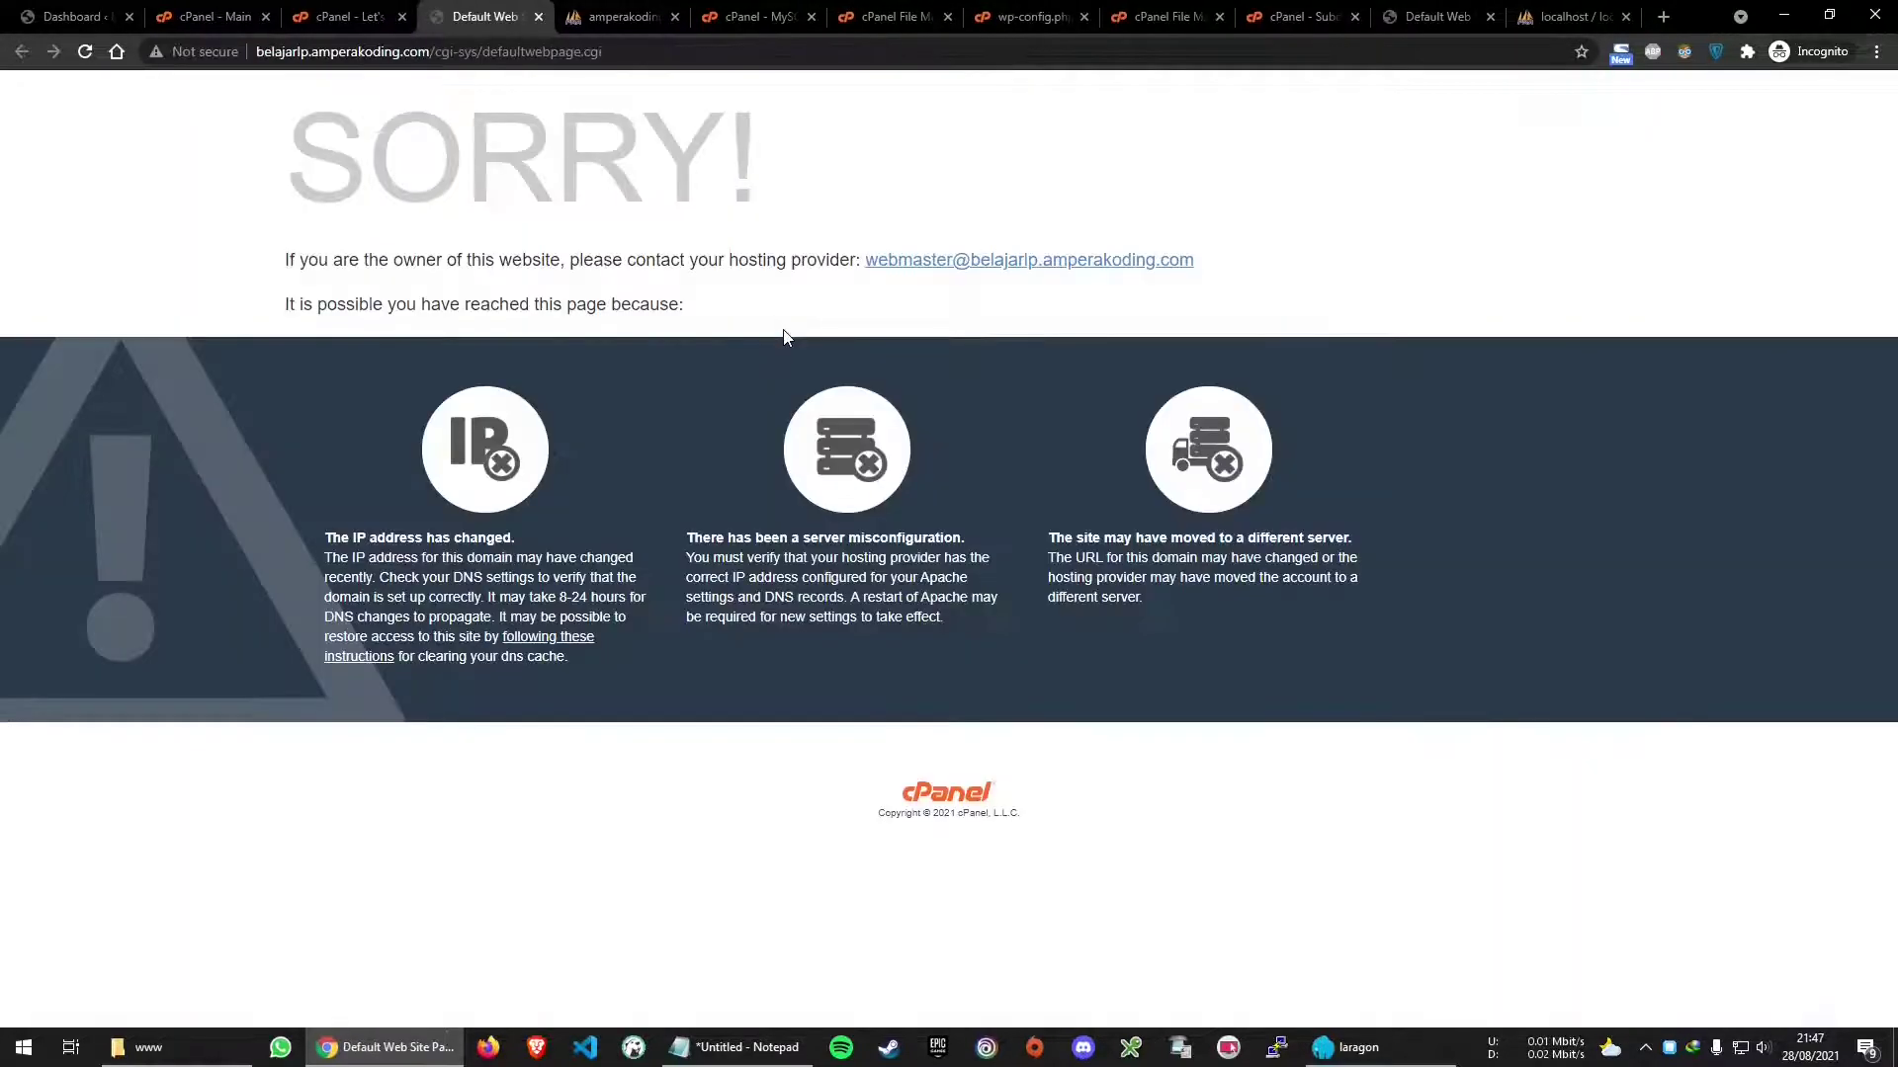
pyautogui.moveTo(433, 51); pyautogui.dragTo(603, 51)
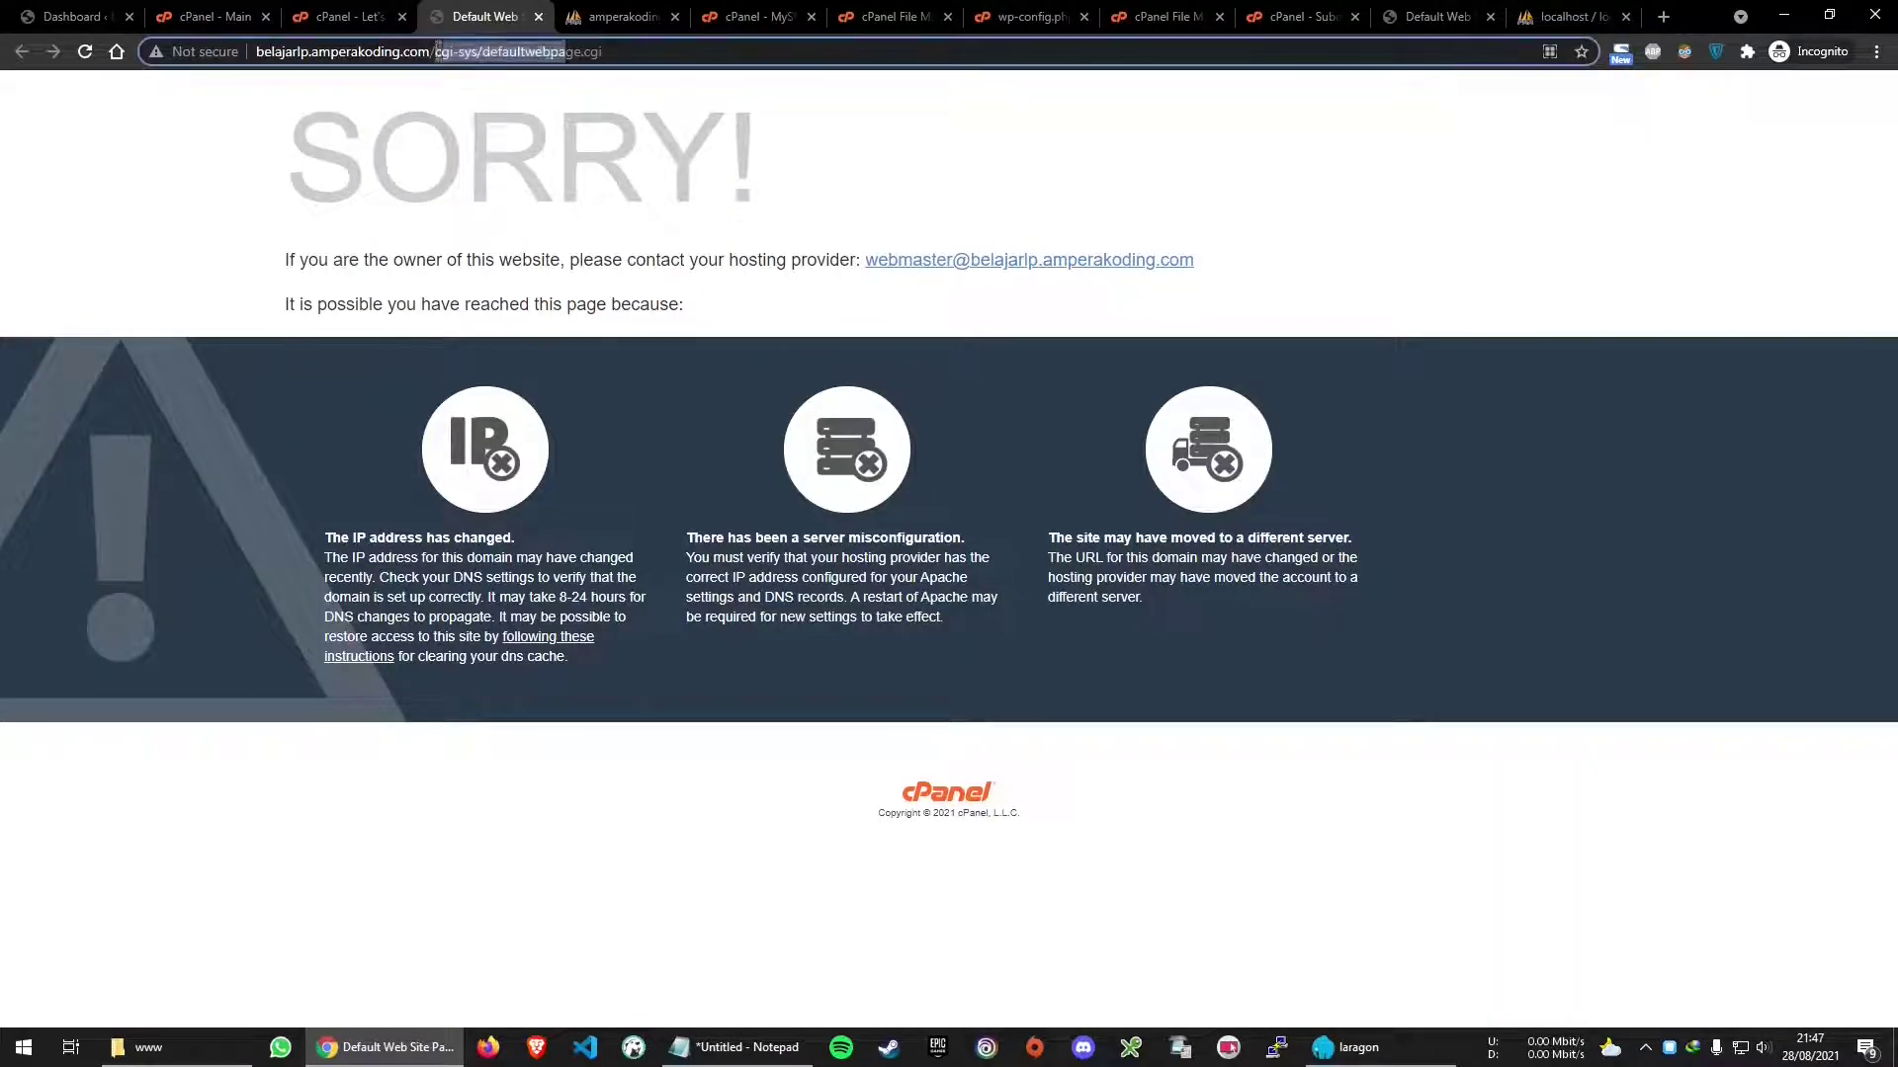
pyautogui.press('BackSpace')
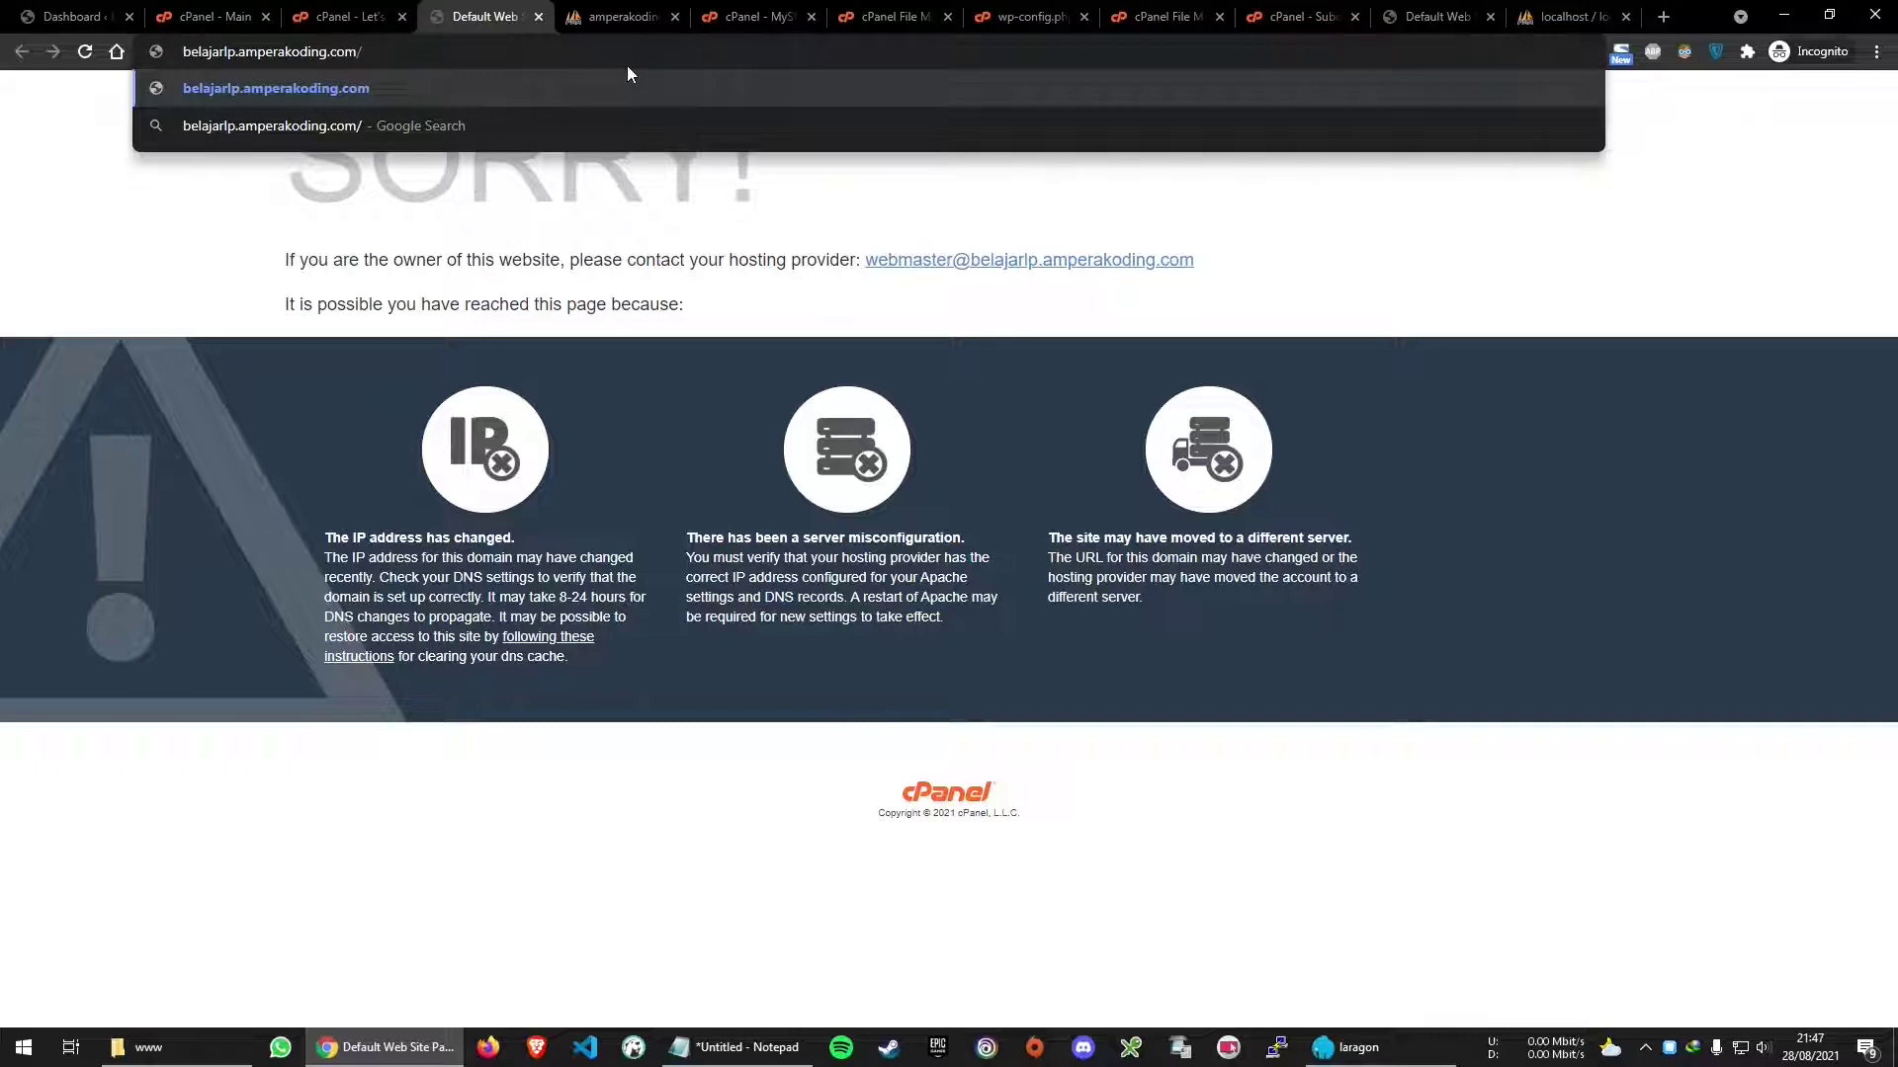
pyautogui.write('https://')
pyautogui.press('Return')
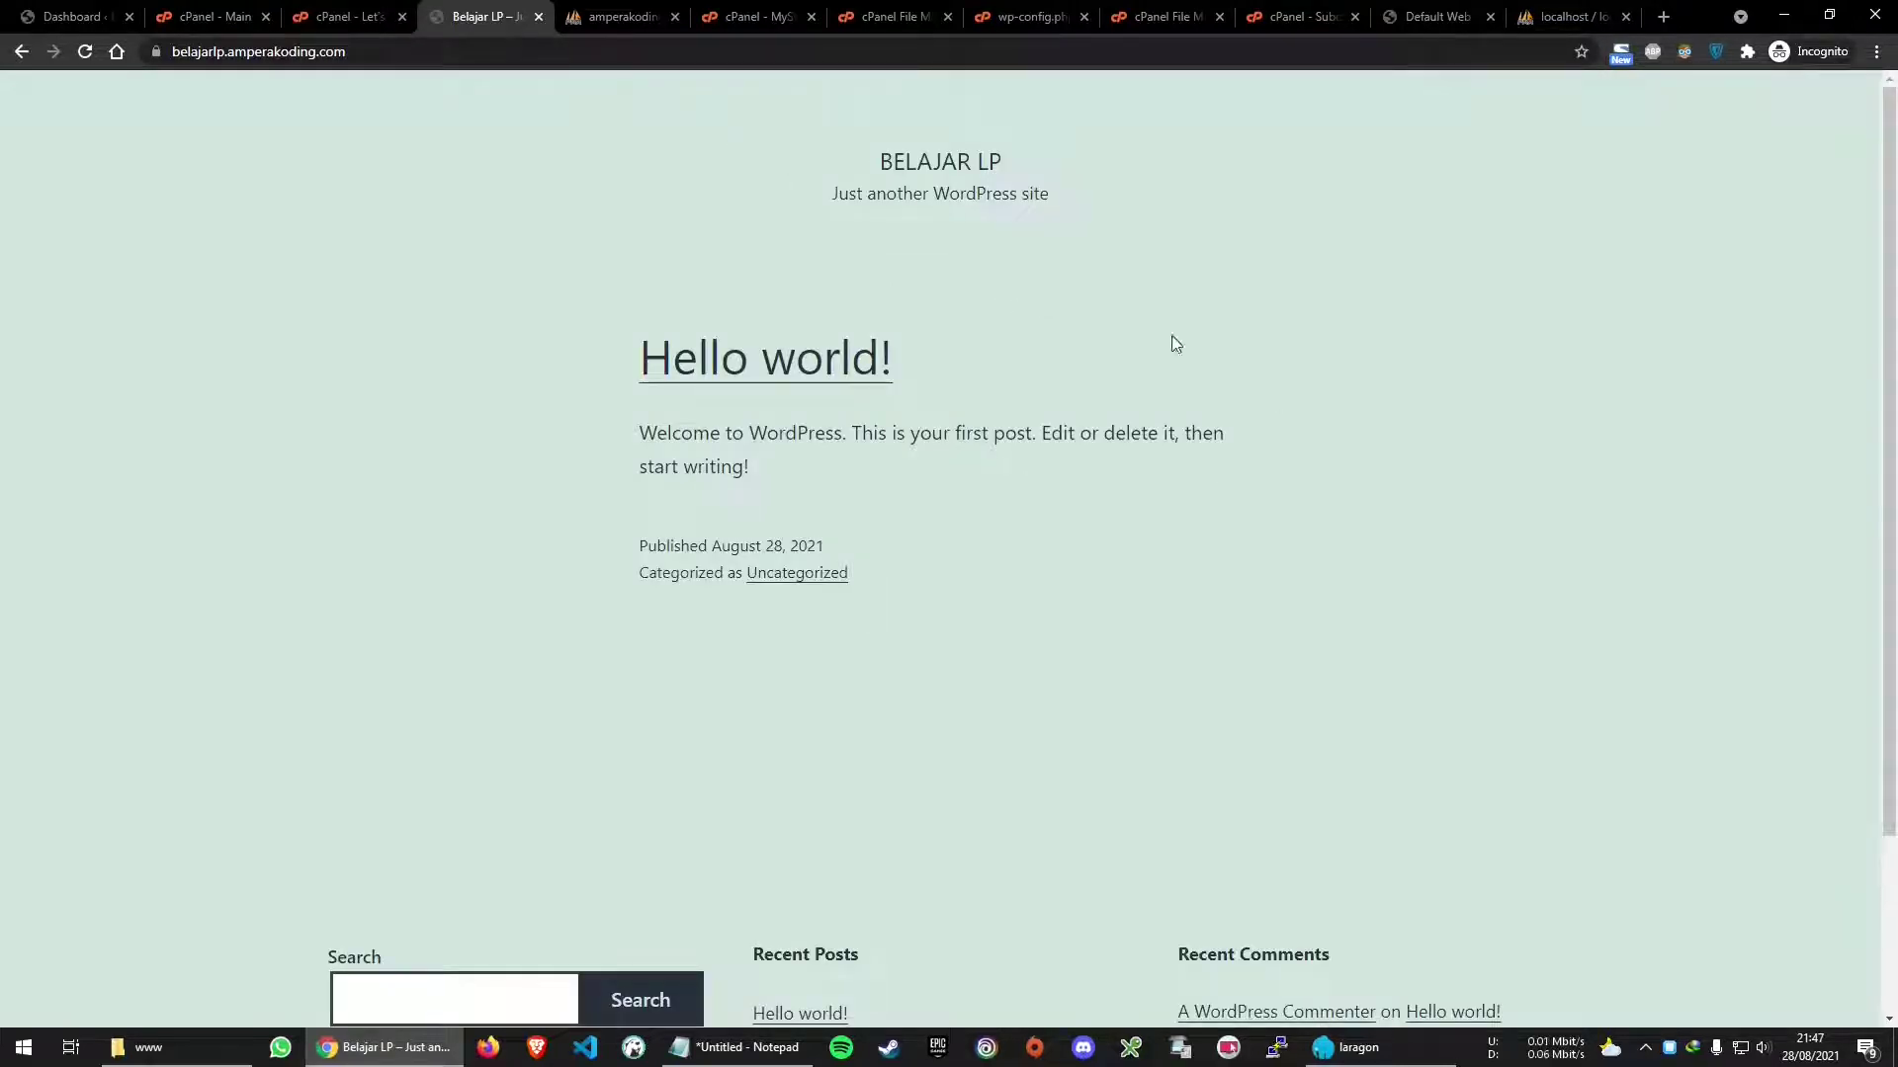
# Zoom to 125% and open the Hello world! post on the live site
pyautogui.hotkey('ctrl', '+')
pyautogui.hotkey('ctrl', '+')
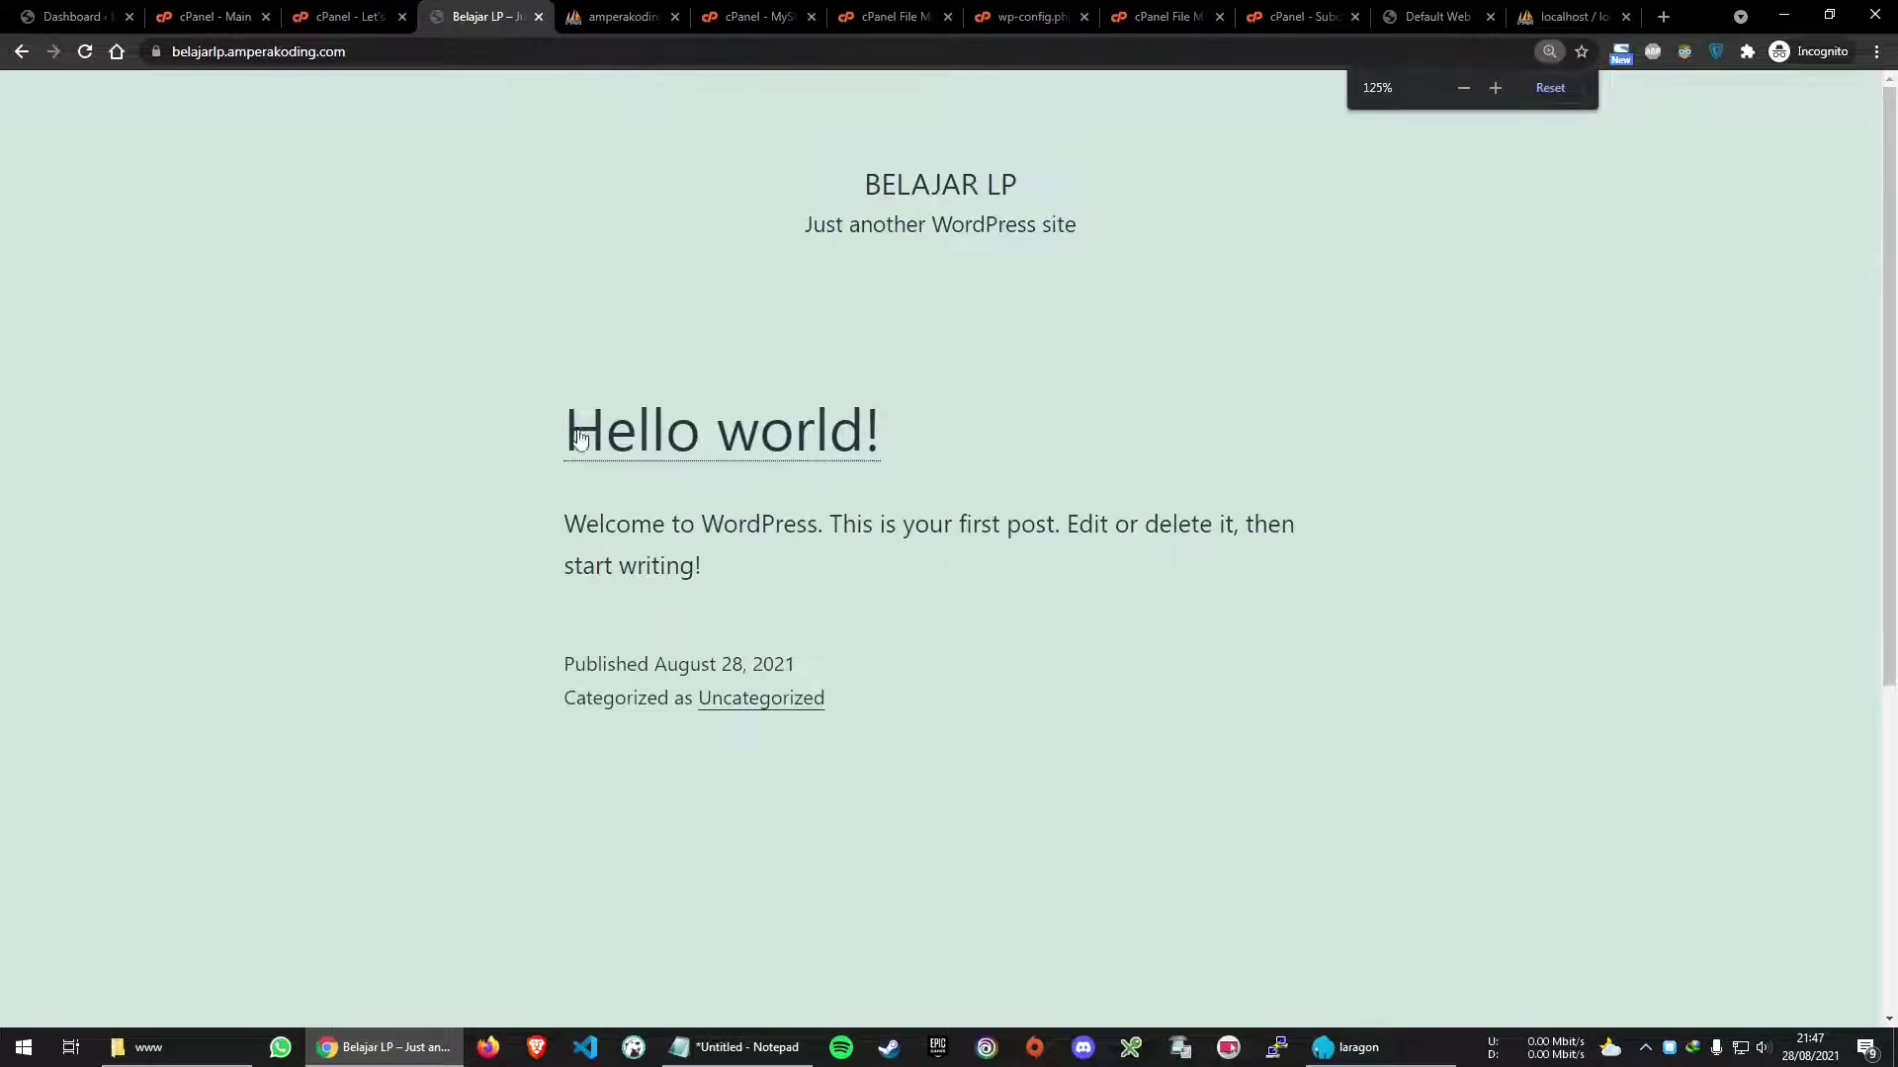
pyautogui.click(694, 446)
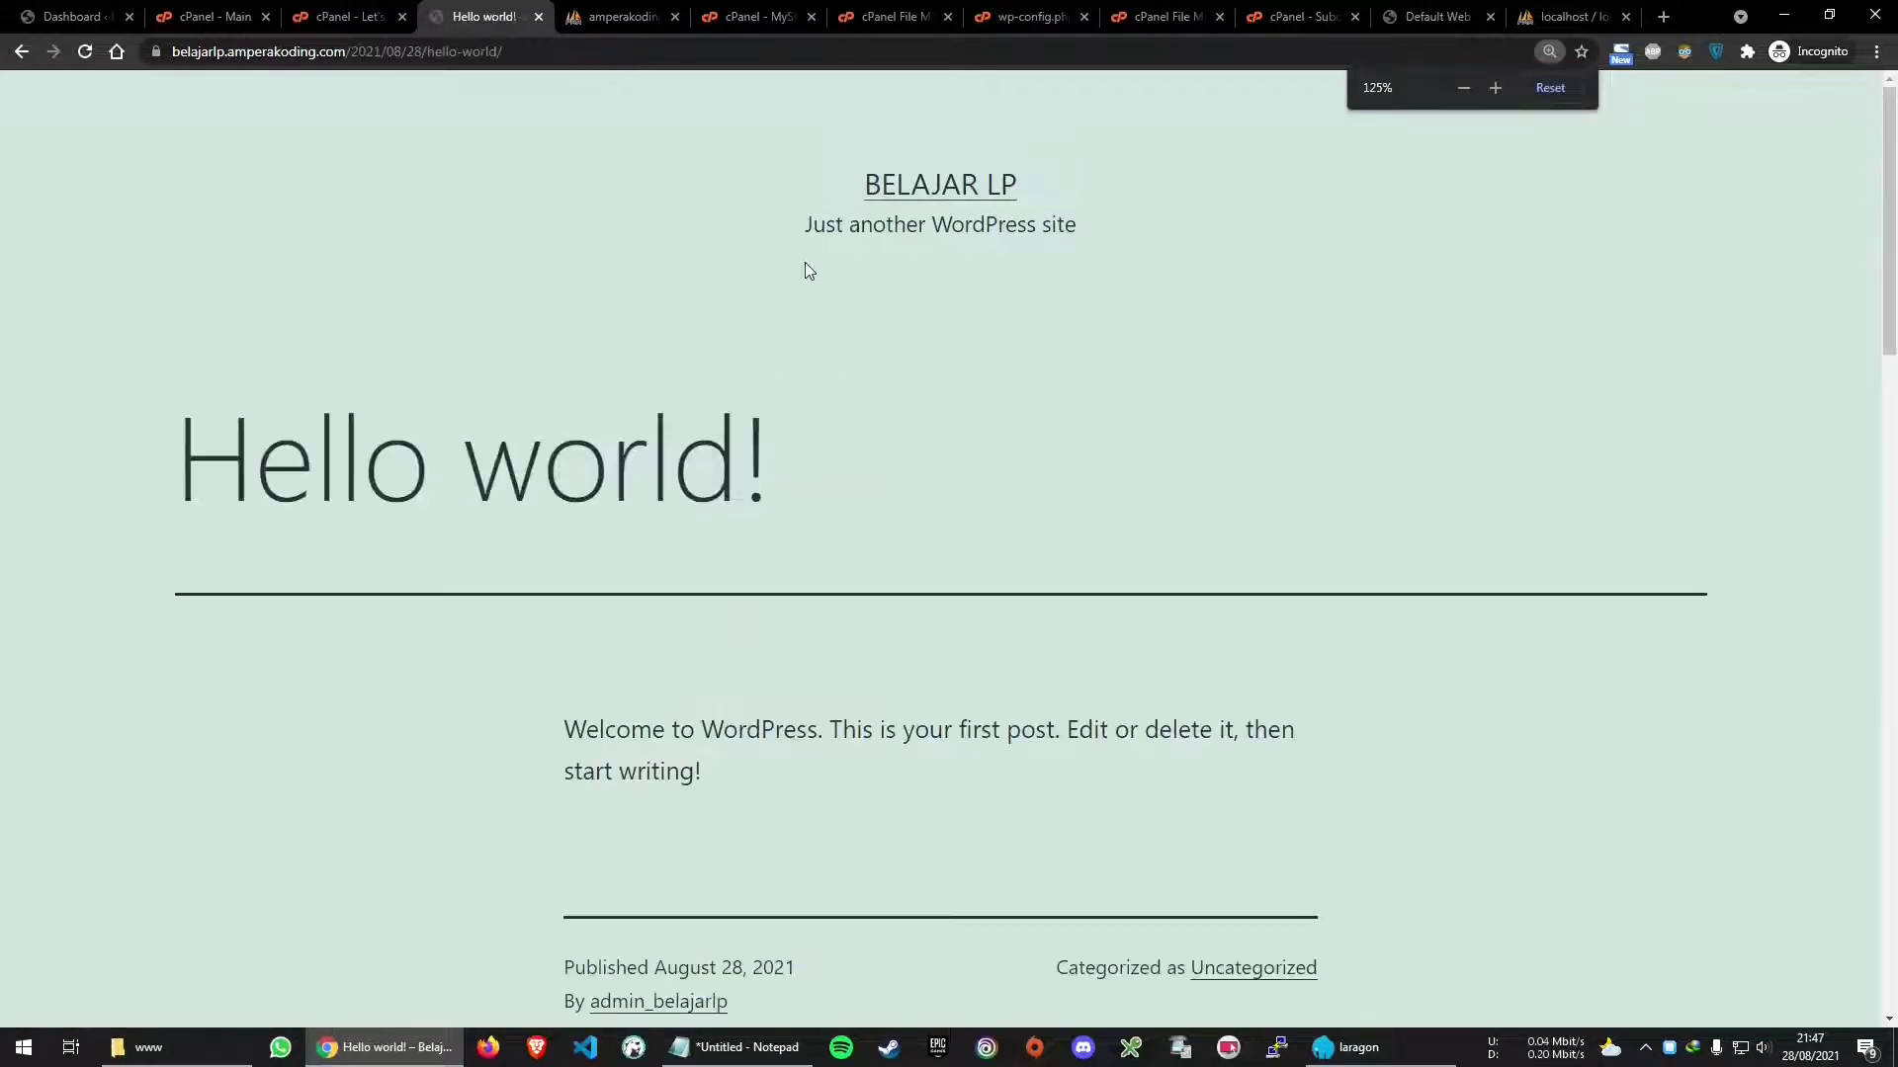
pyautogui.moveTo(348, 50); pyautogui.dragTo(707, 88)
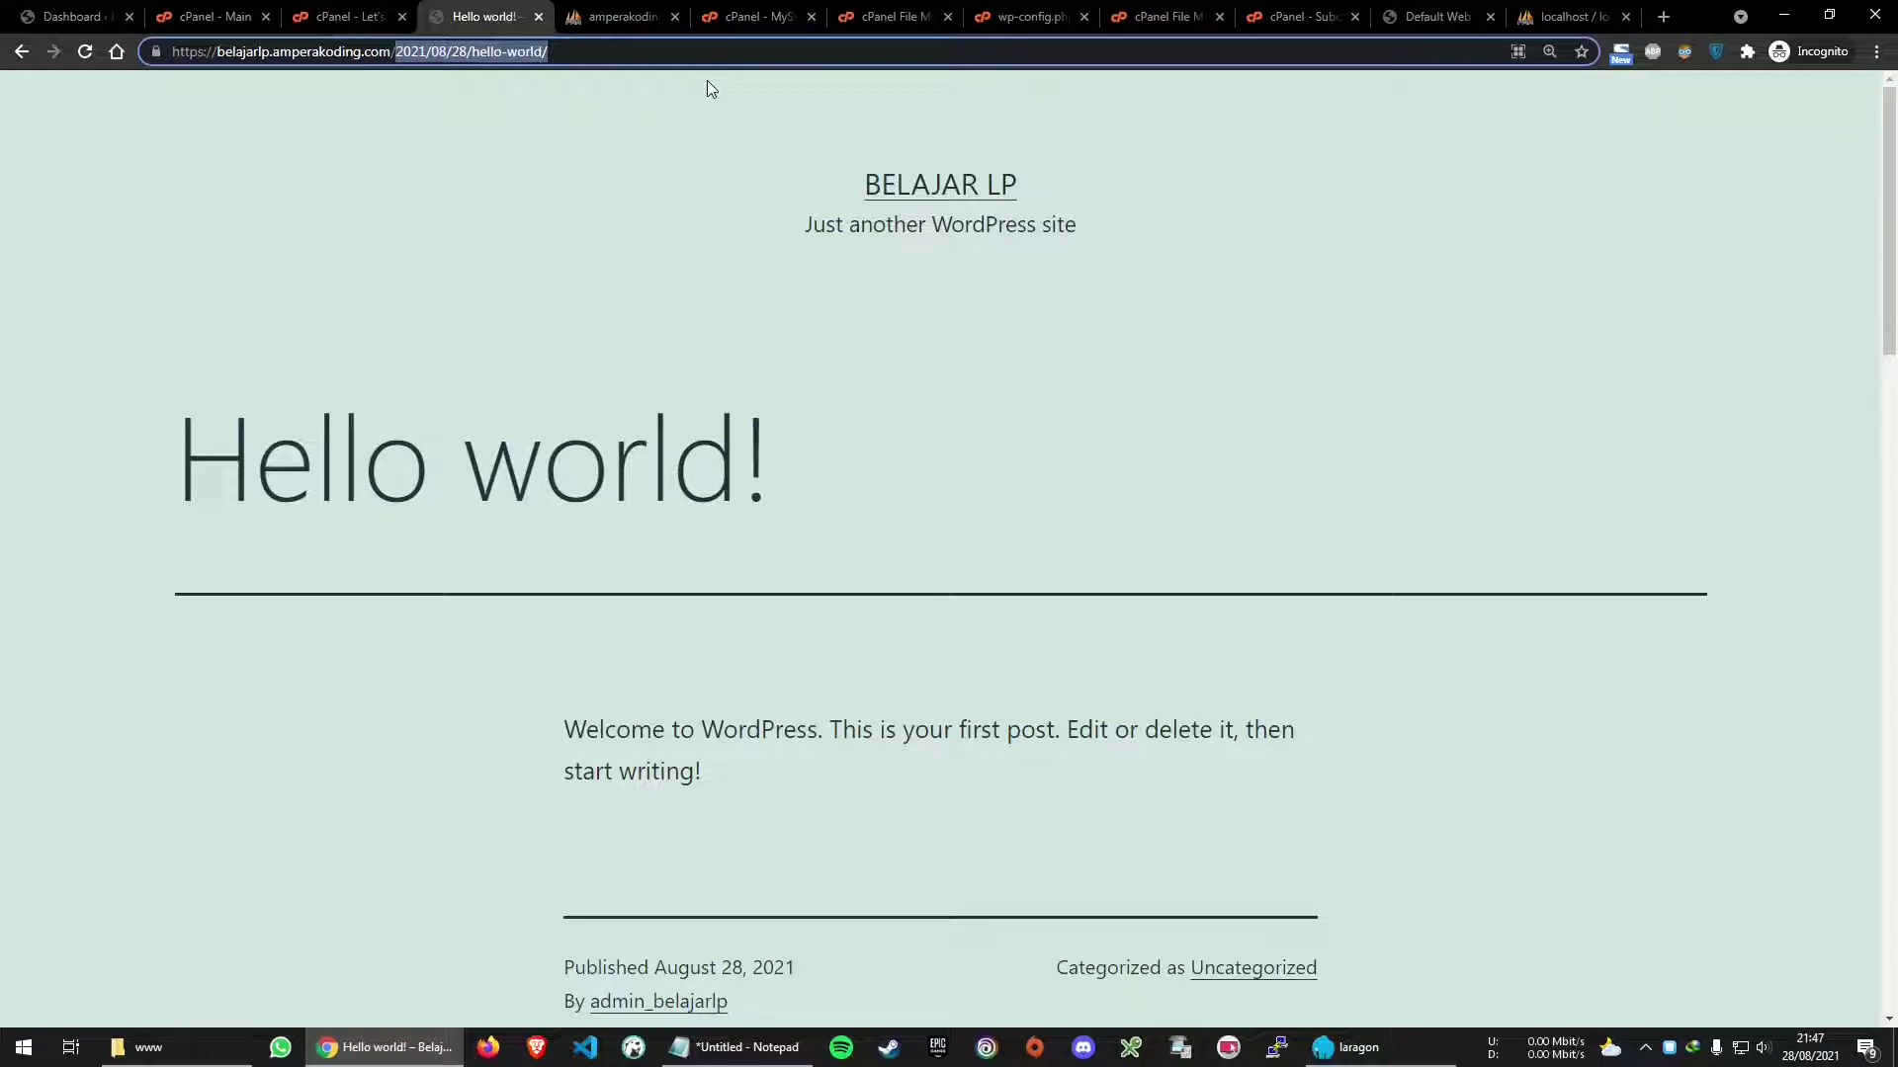
# Go to /wp-admin and log in with the admin username and account password
pyautogui.write('wp-admin')
pyautogui.press('Return')
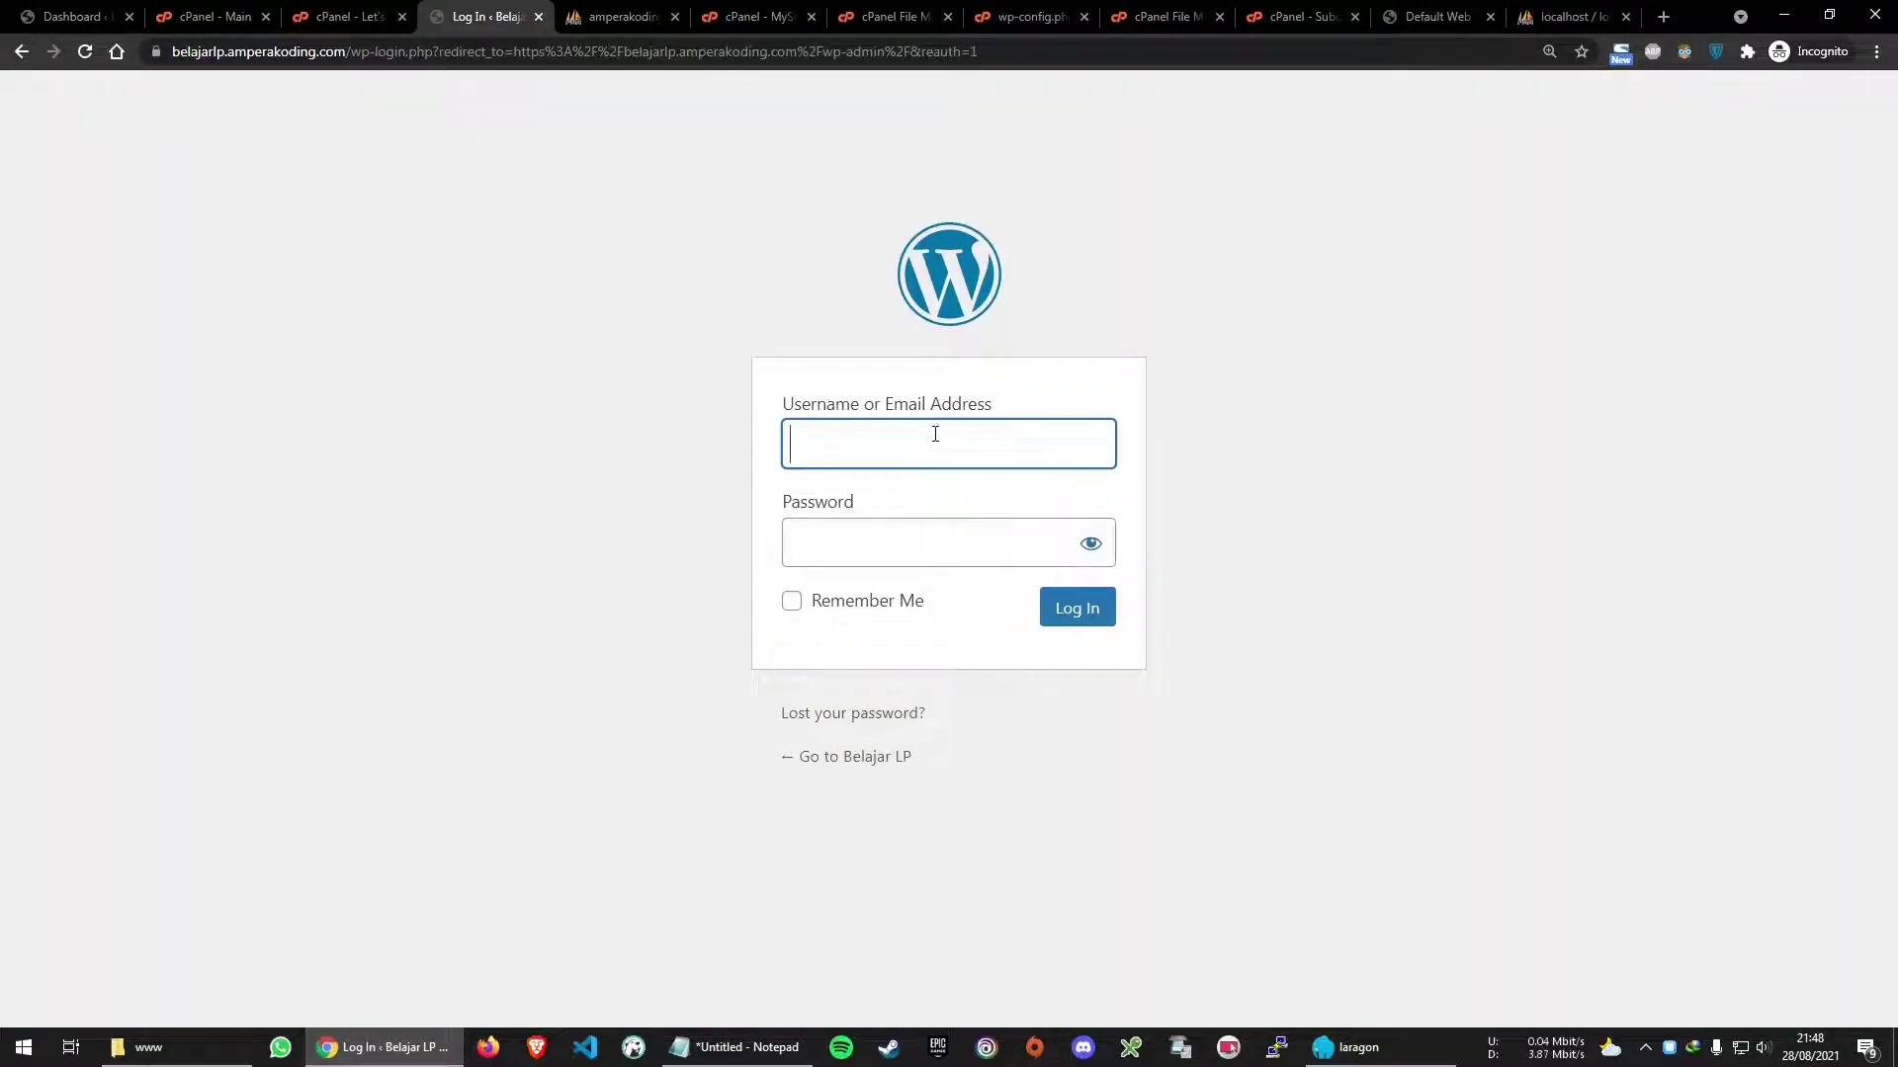
pyautogui.hotkey('ctrl', 'v')
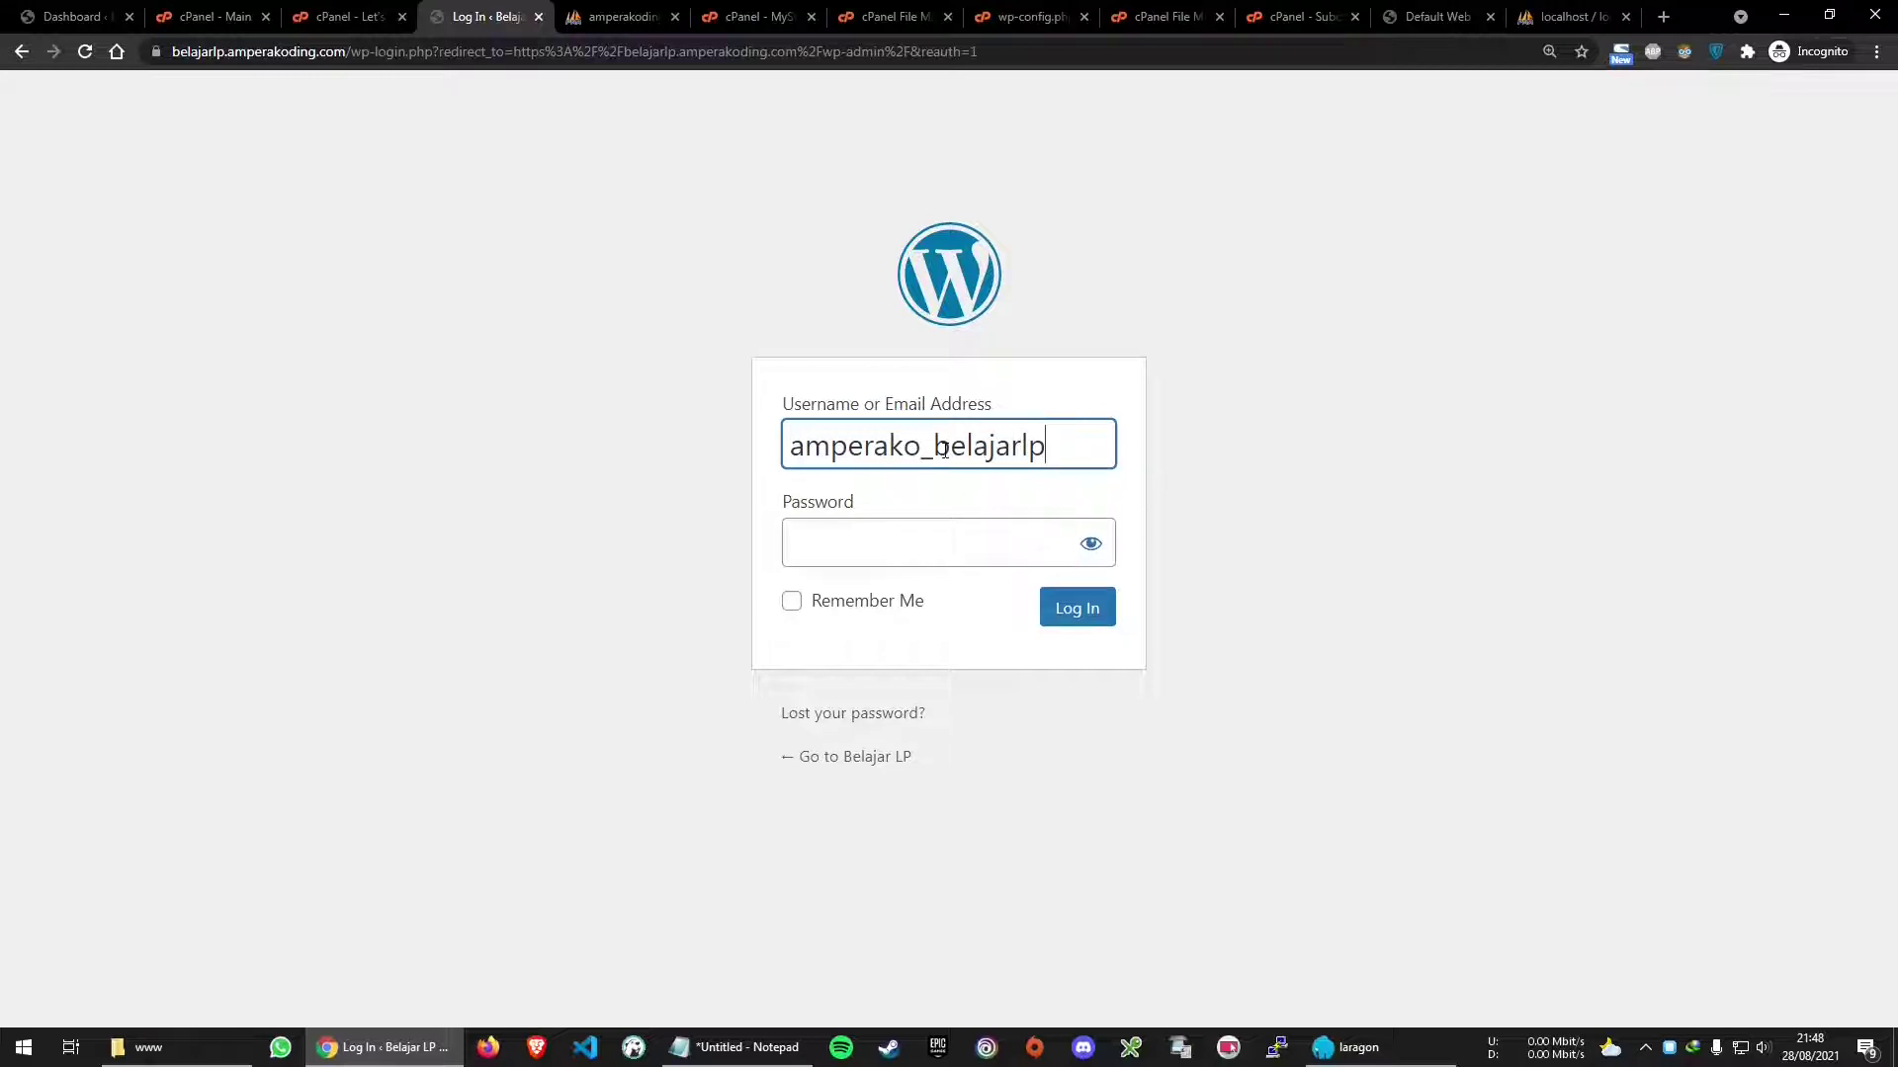
pyautogui.moveTo(926, 445); pyautogui.dragTo(685, 433)
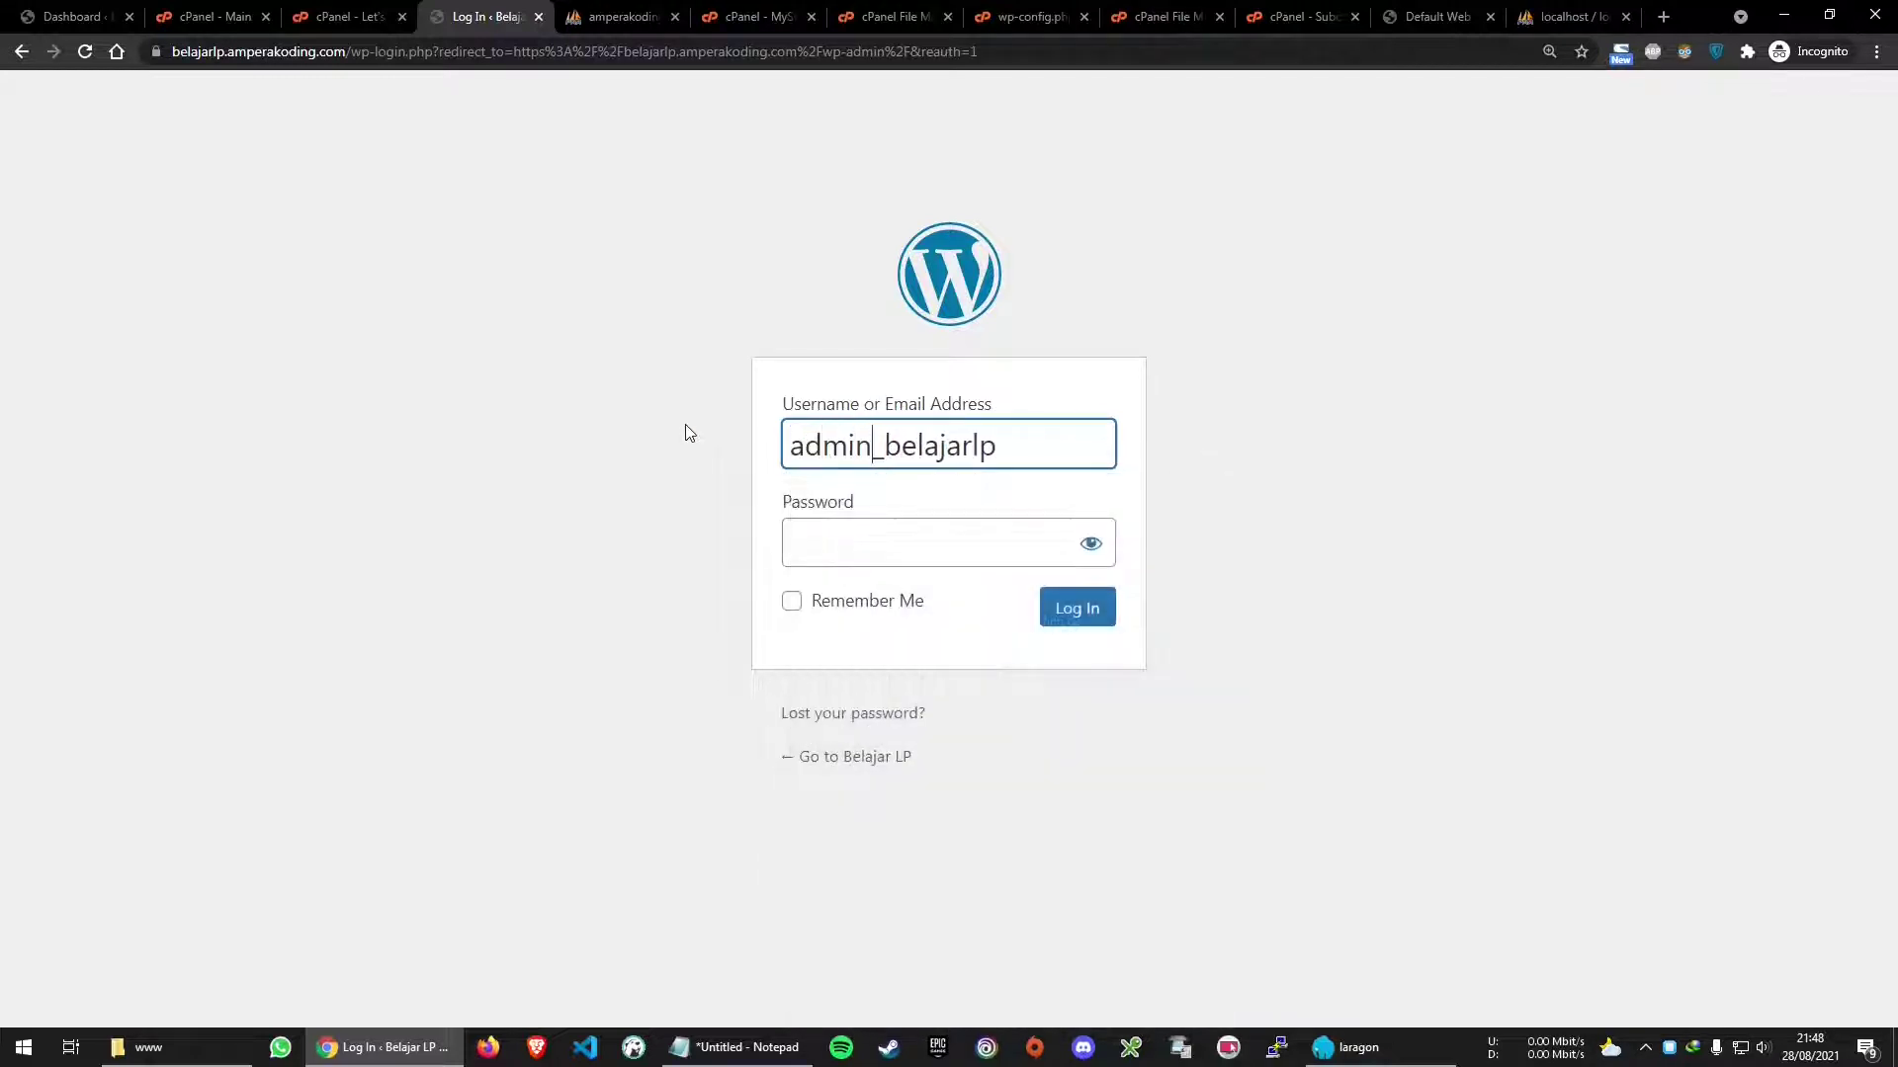
pyautogui.hotkey('ctrl', 'a')
pyautogui.click(925, 531)
pyautogui.hotkey('ctrl', 'v')
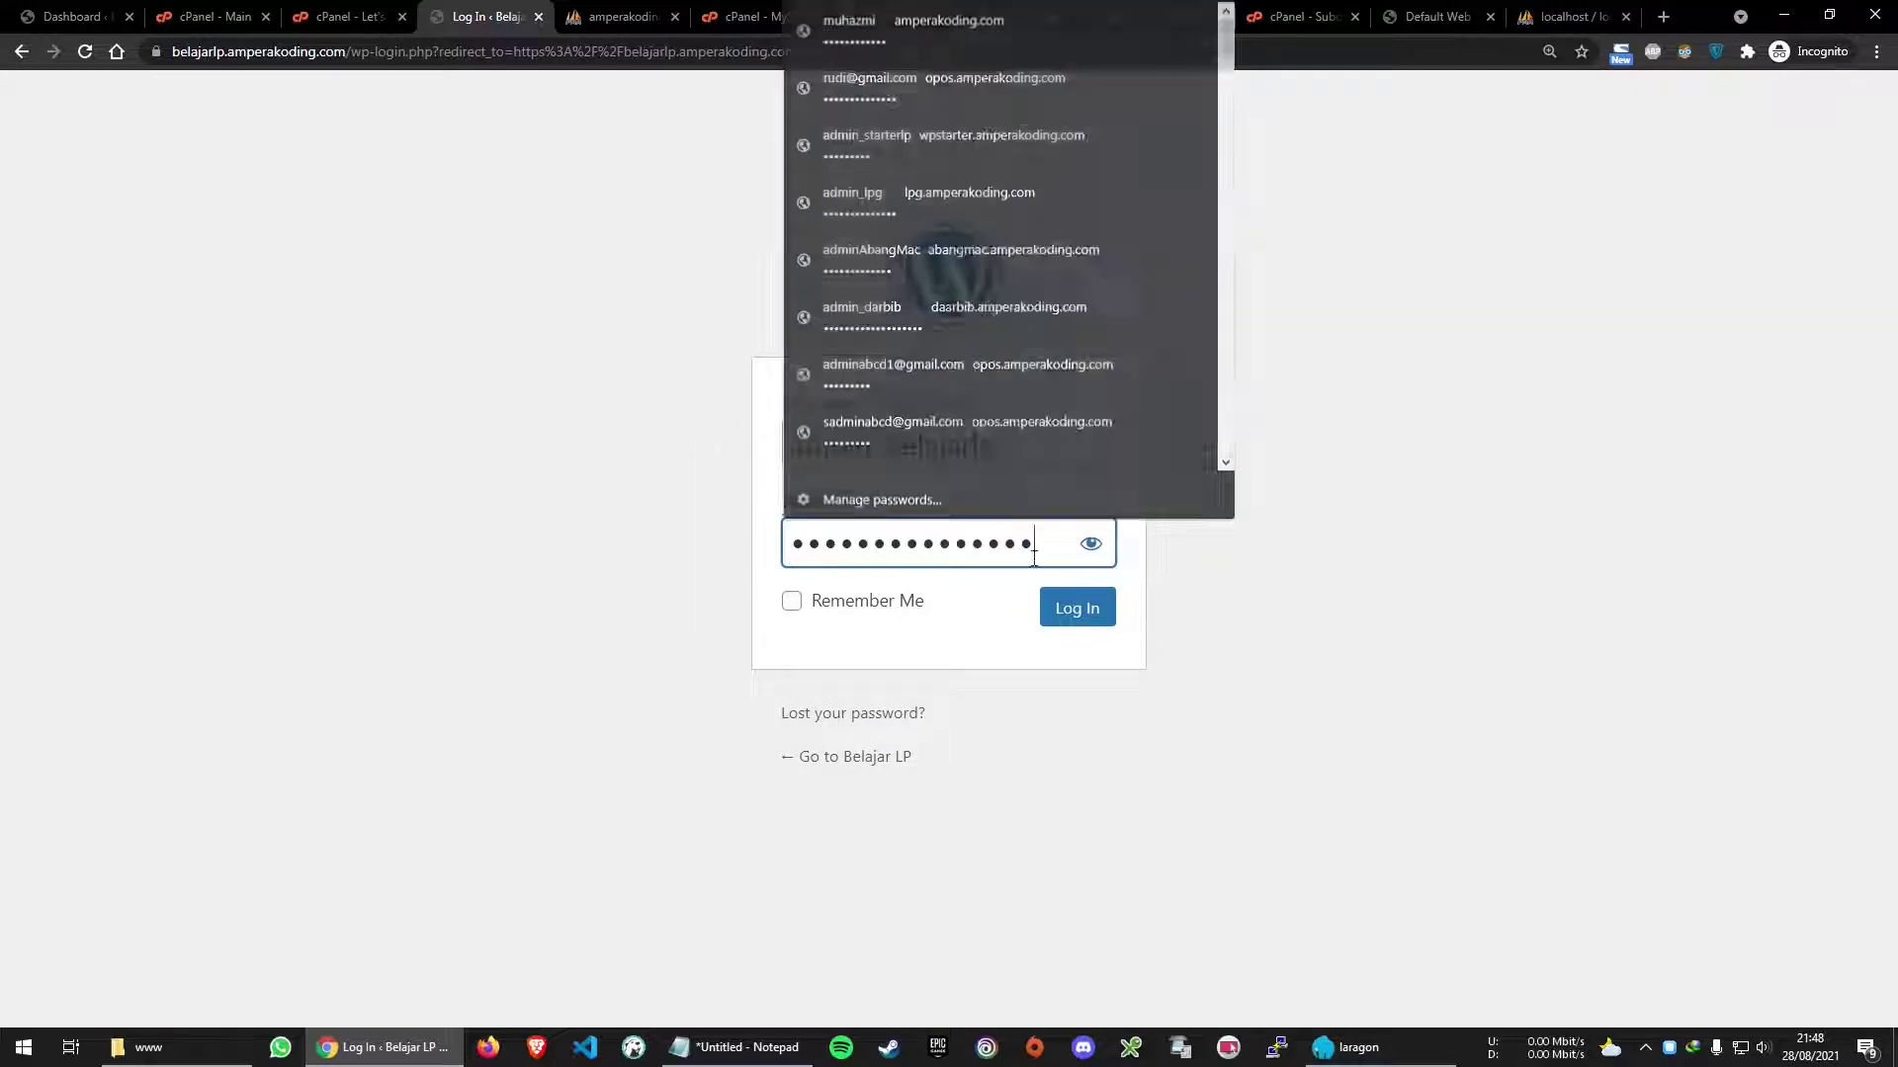
pyautogui.click(1090, 543)
pyautogui.click(1077, 614)
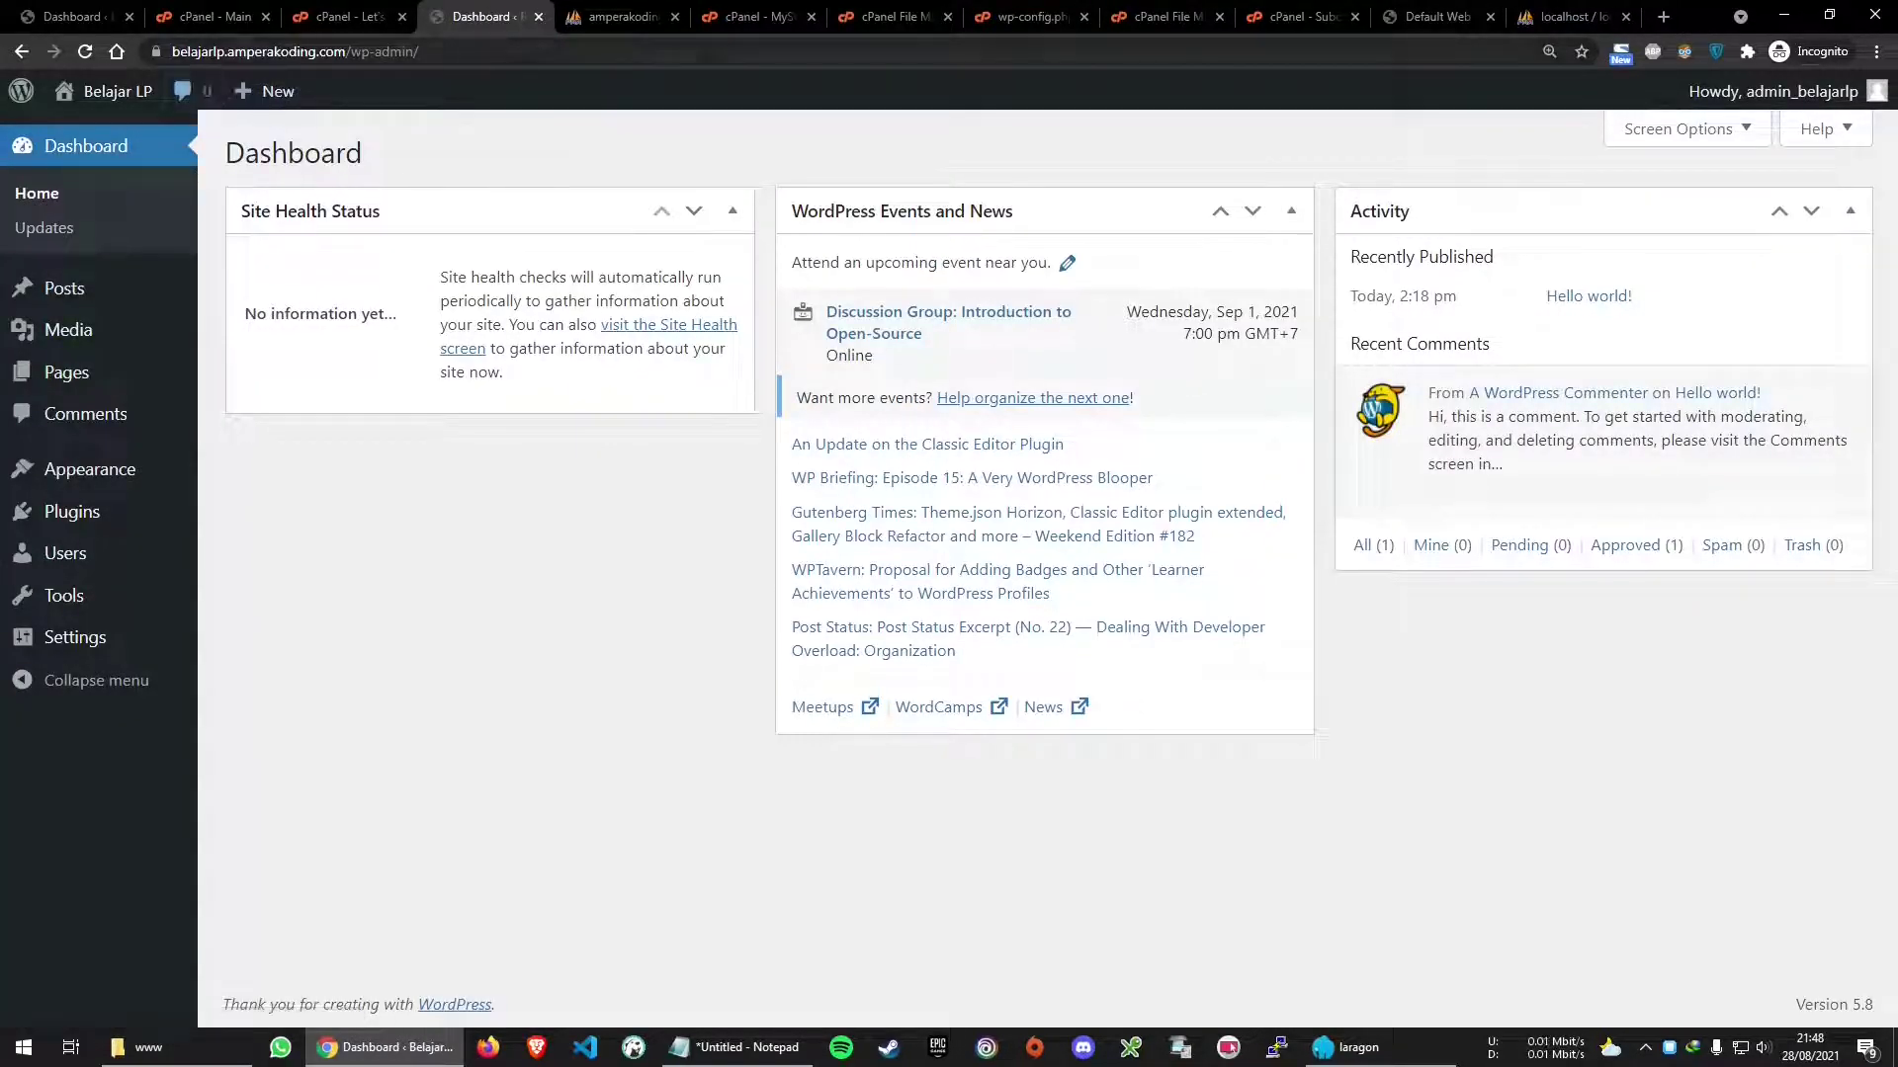
# Compare with the local belajarlp.test/wp-admin/index.php dashboard, then return to the live dashboard
pyautogui.hotkey('ctrl', 'l')
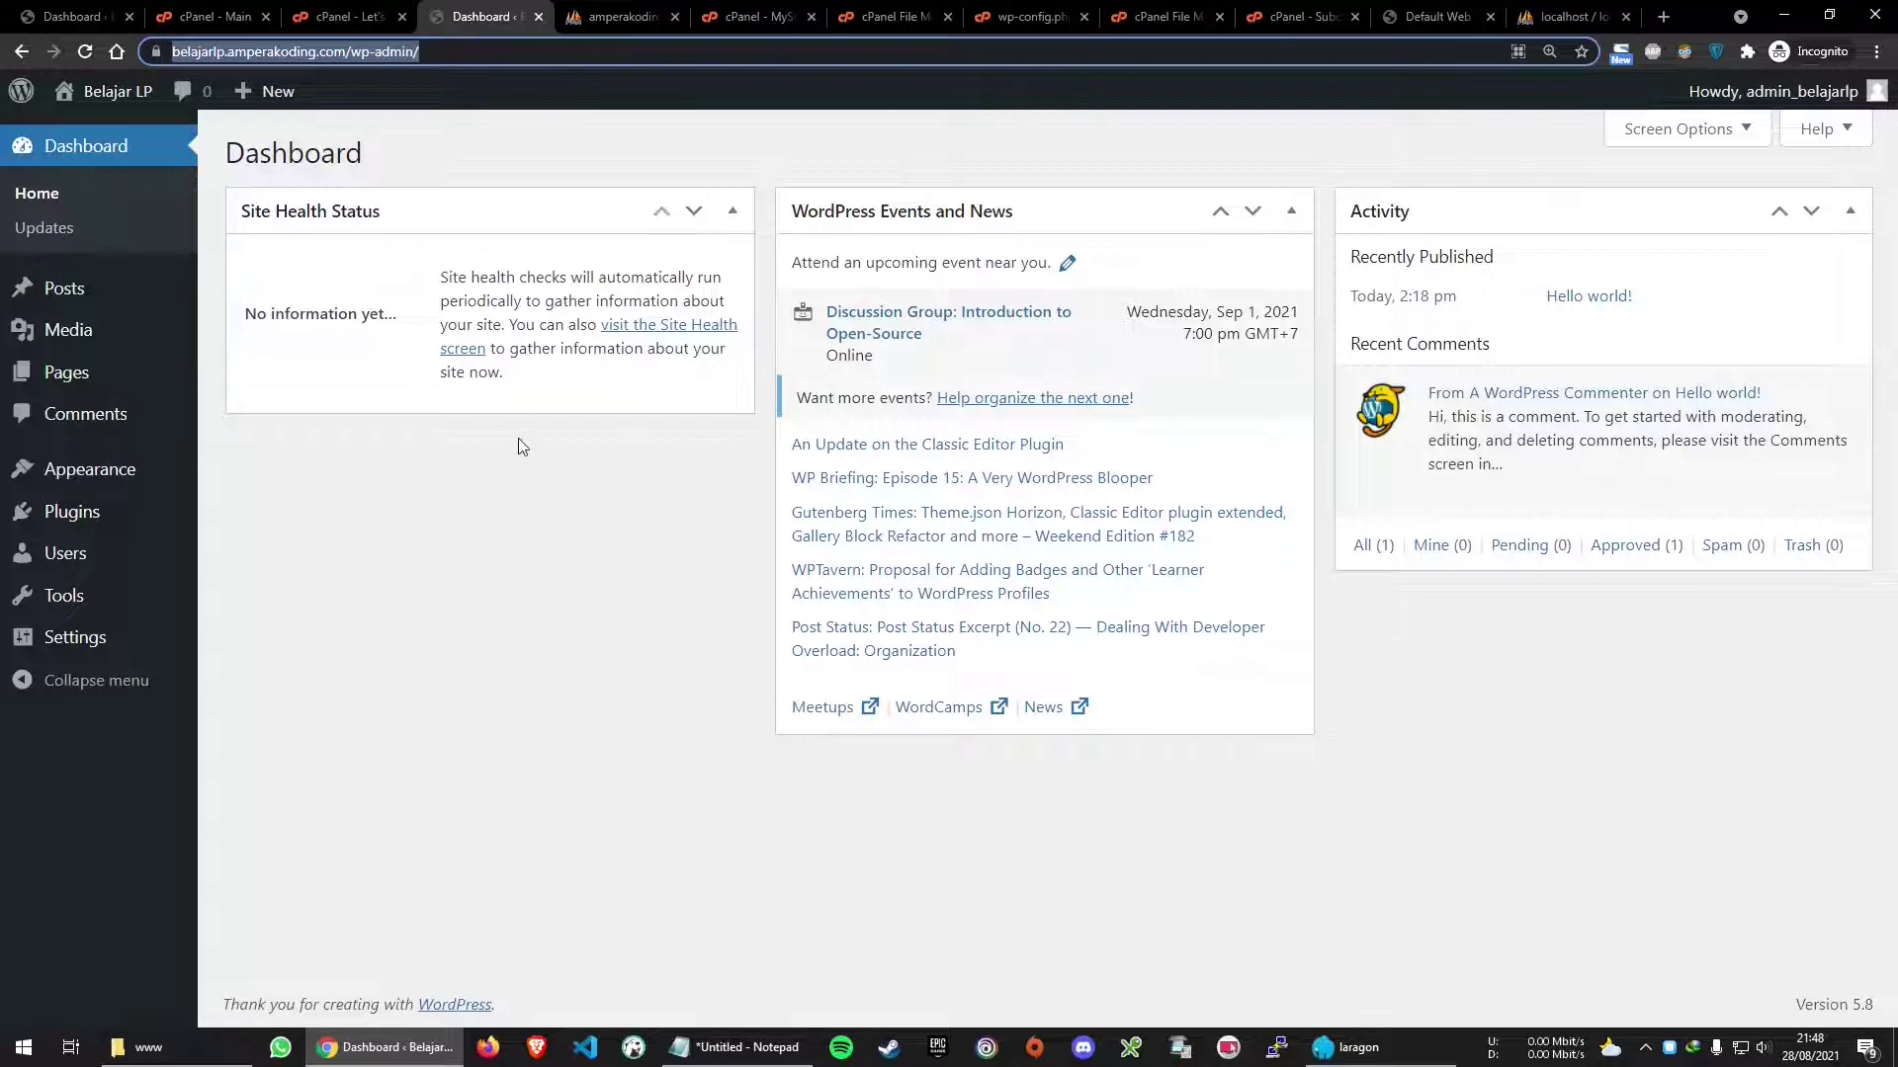
pyautogui.write('belajarlp.test/wp-admin/index.php')
pyautogui.press('Return')
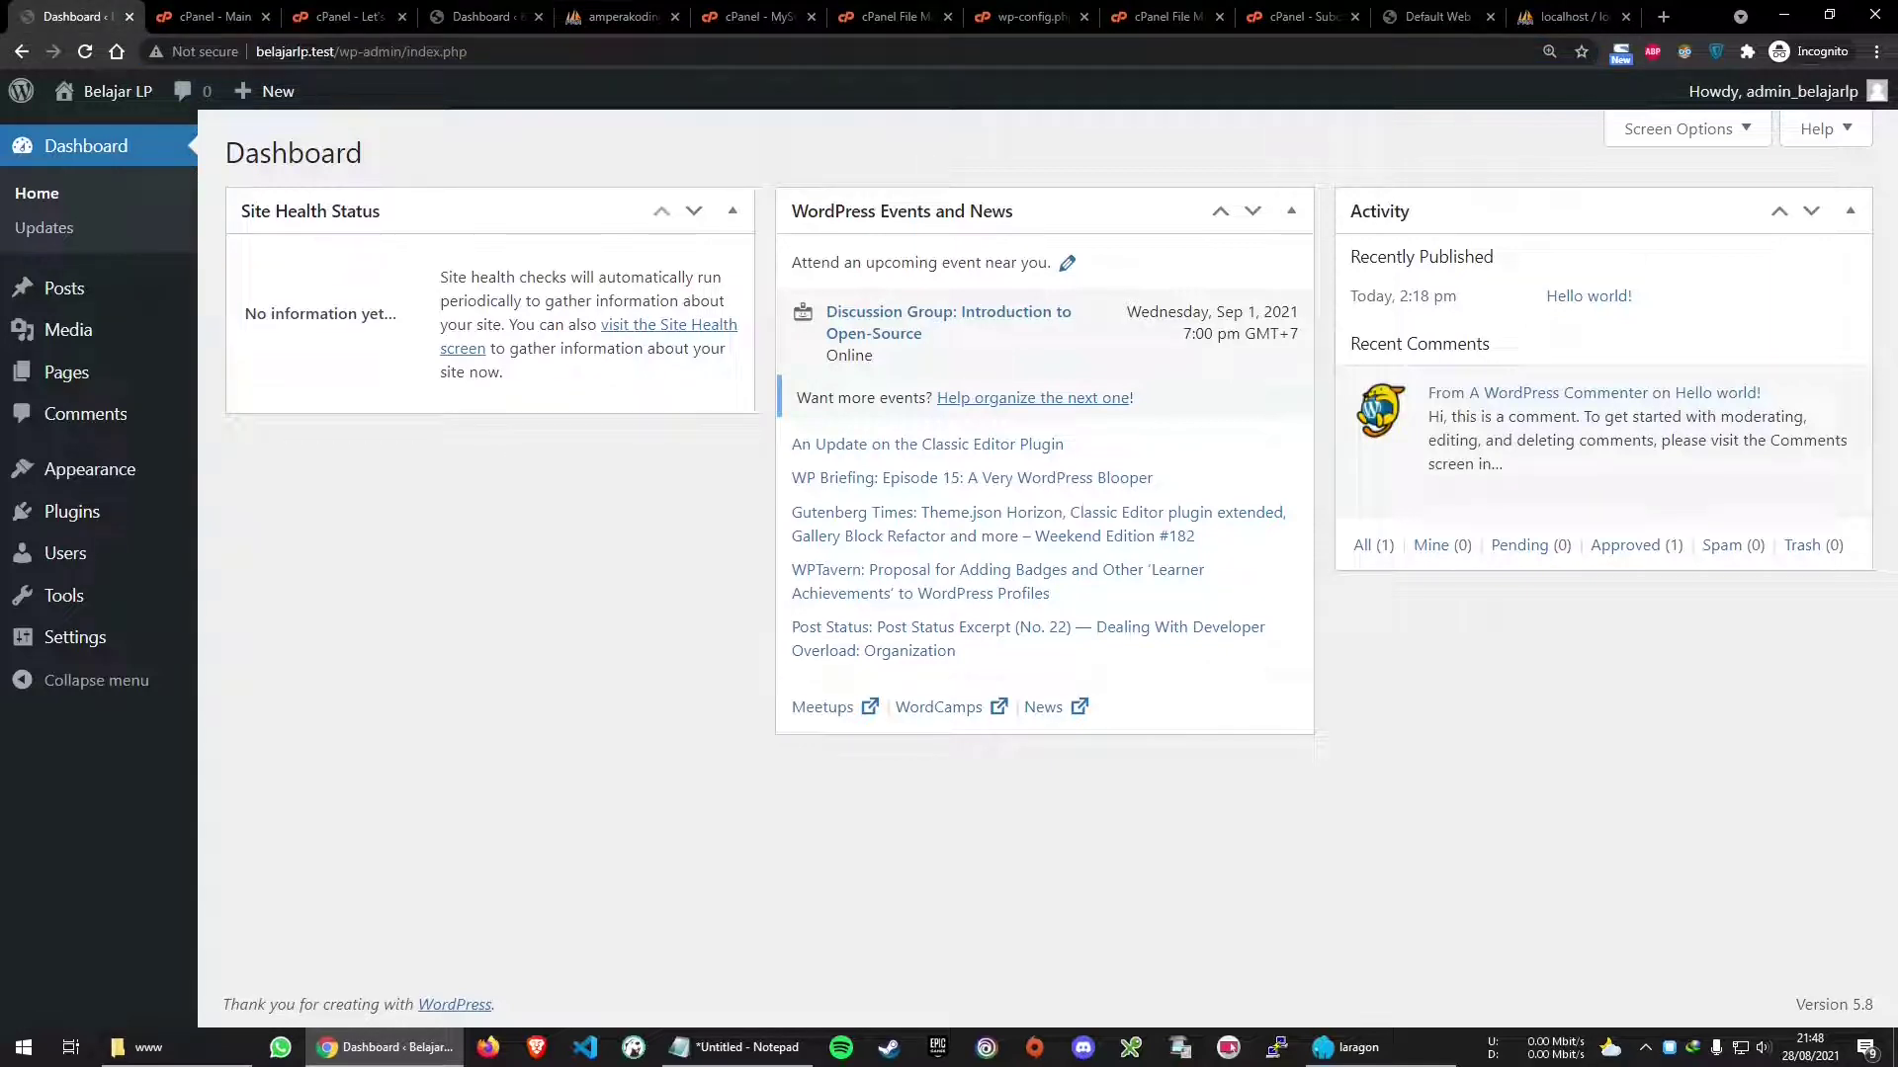
pyautogui.click(388, 62)
pyautogui.click(485, 17)
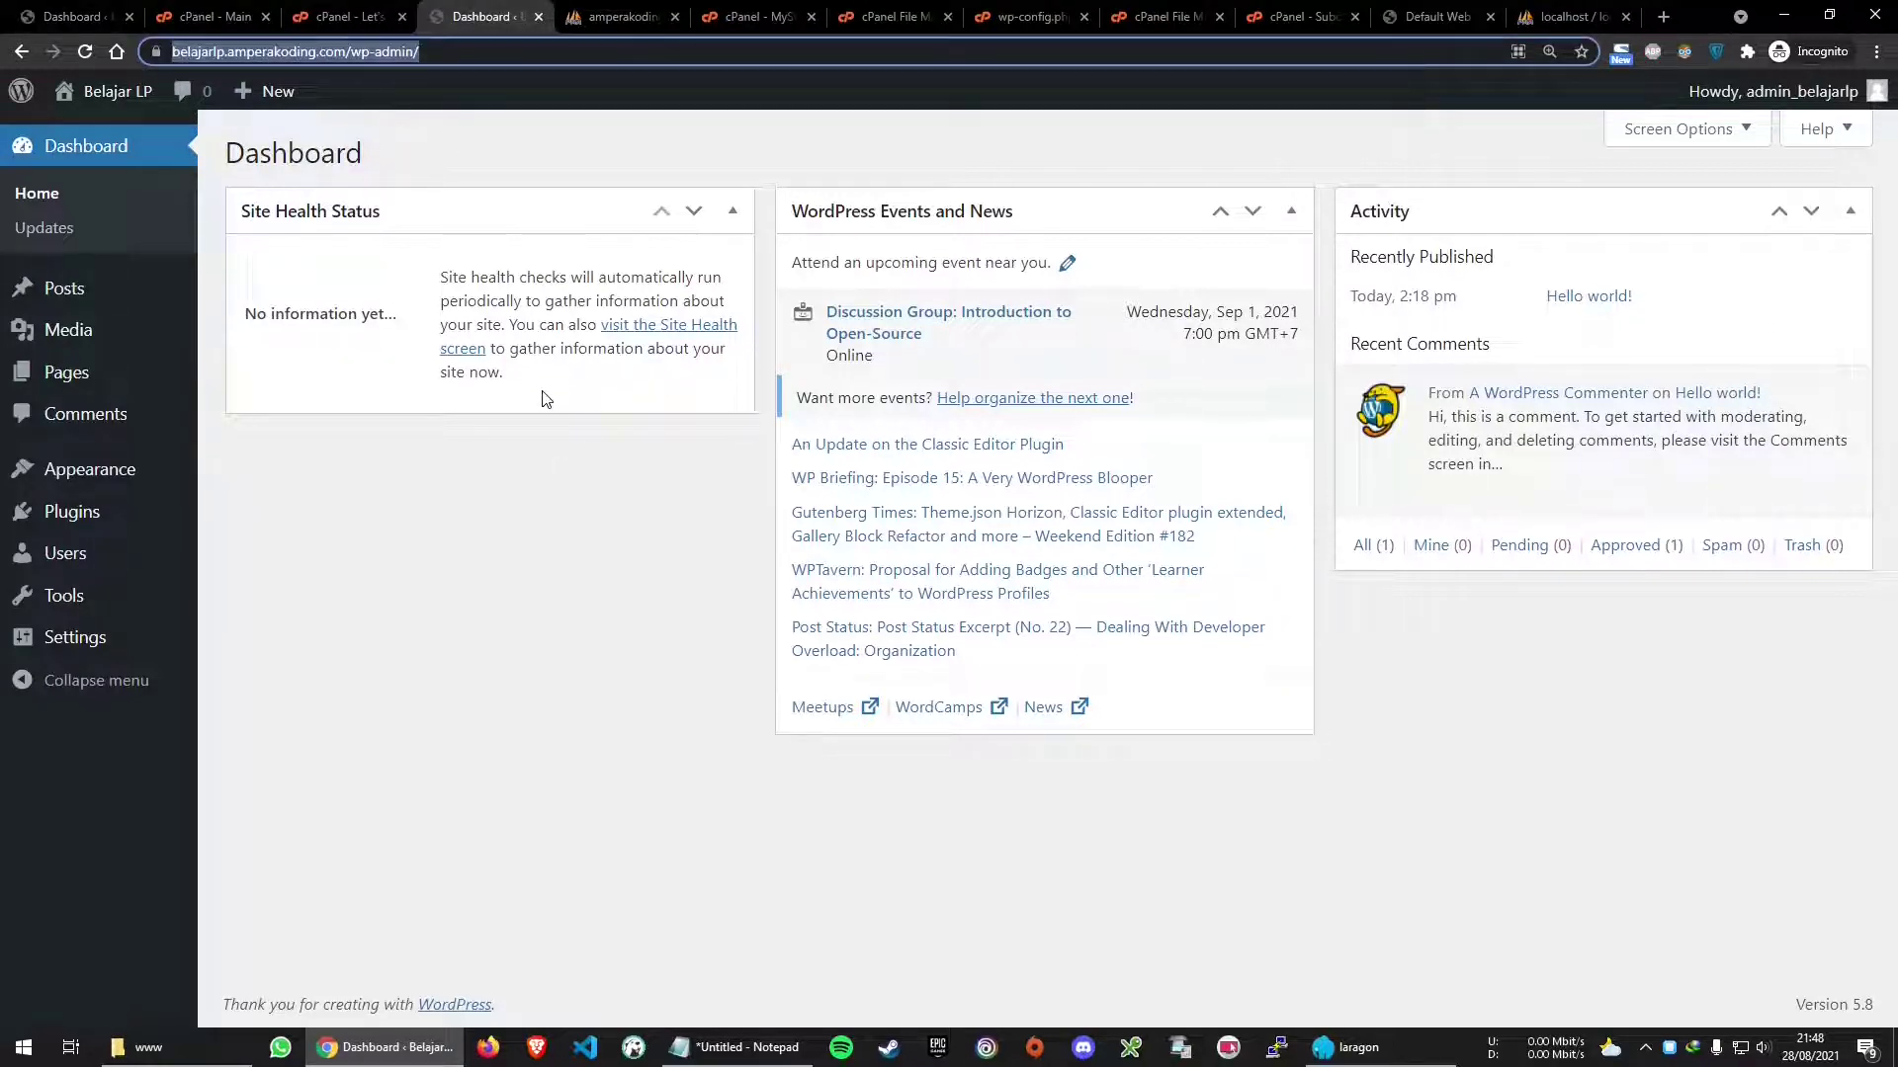
pyautogui.click(561, 500)
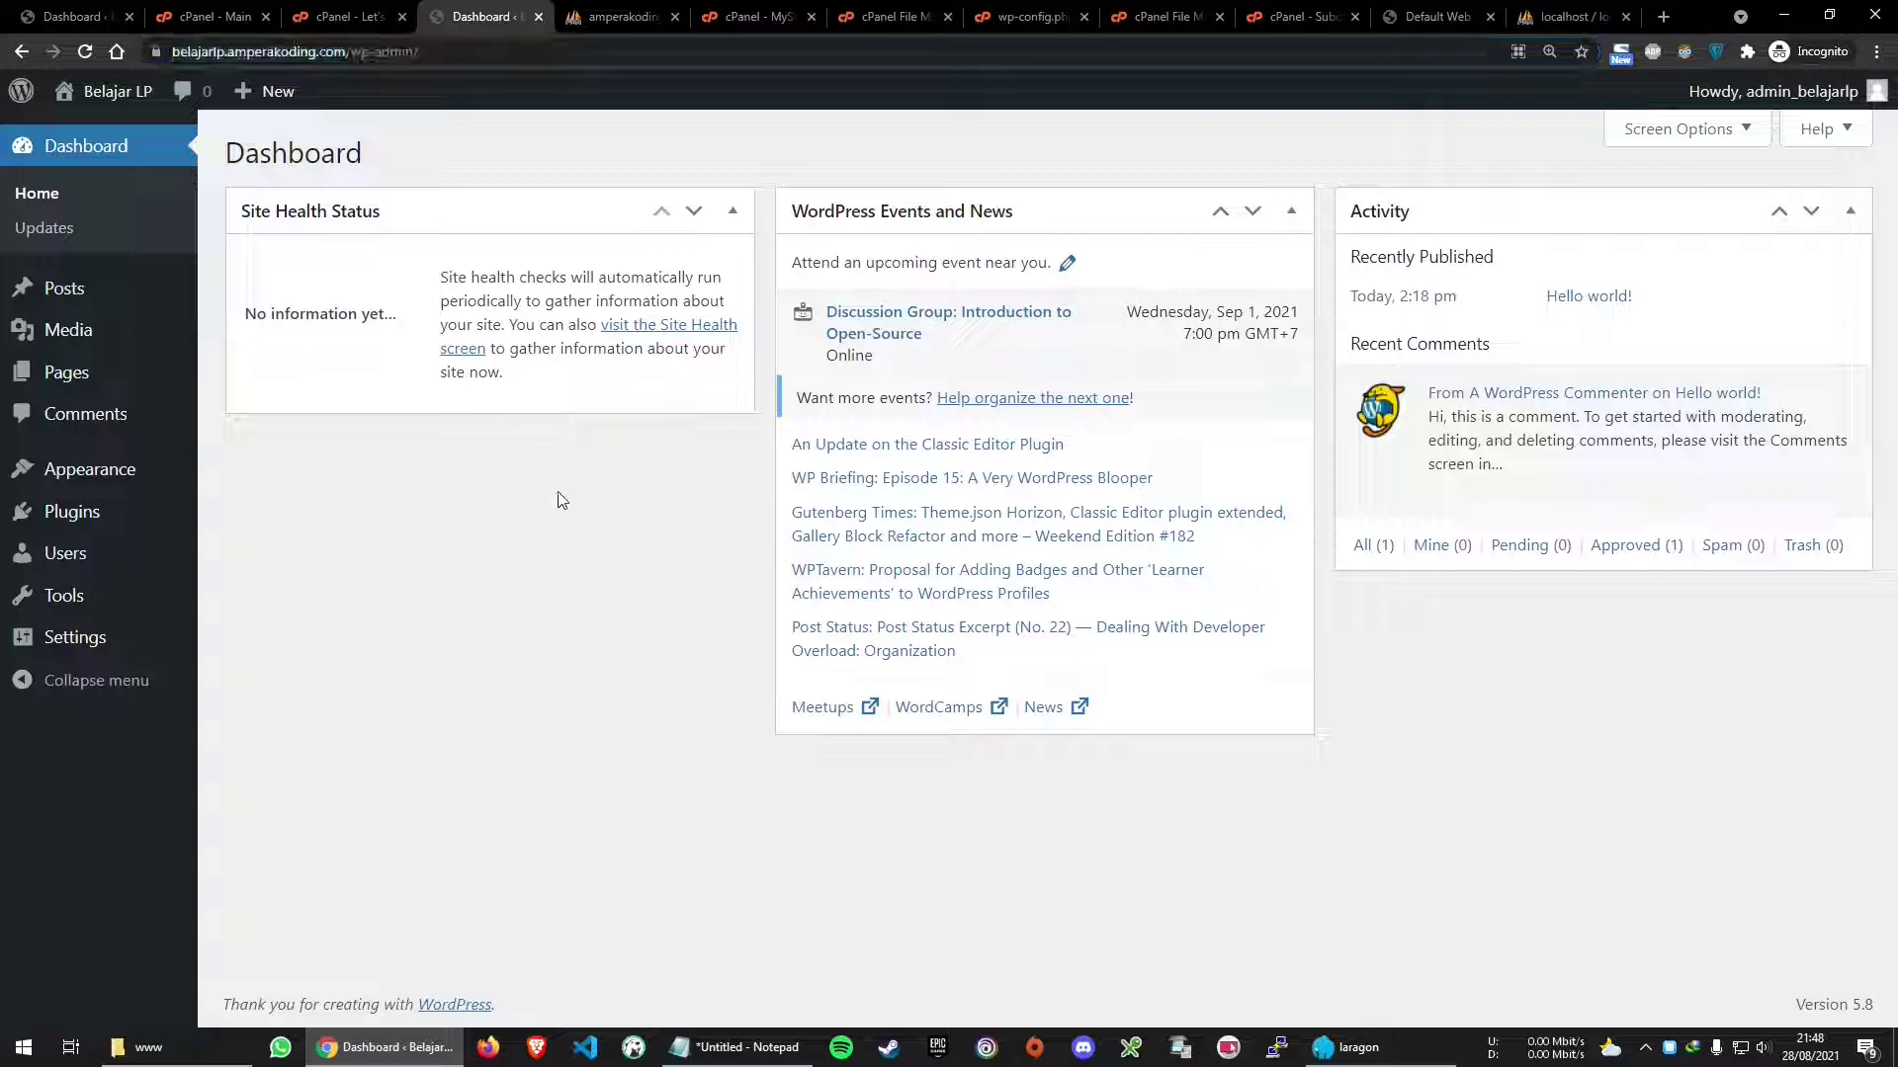